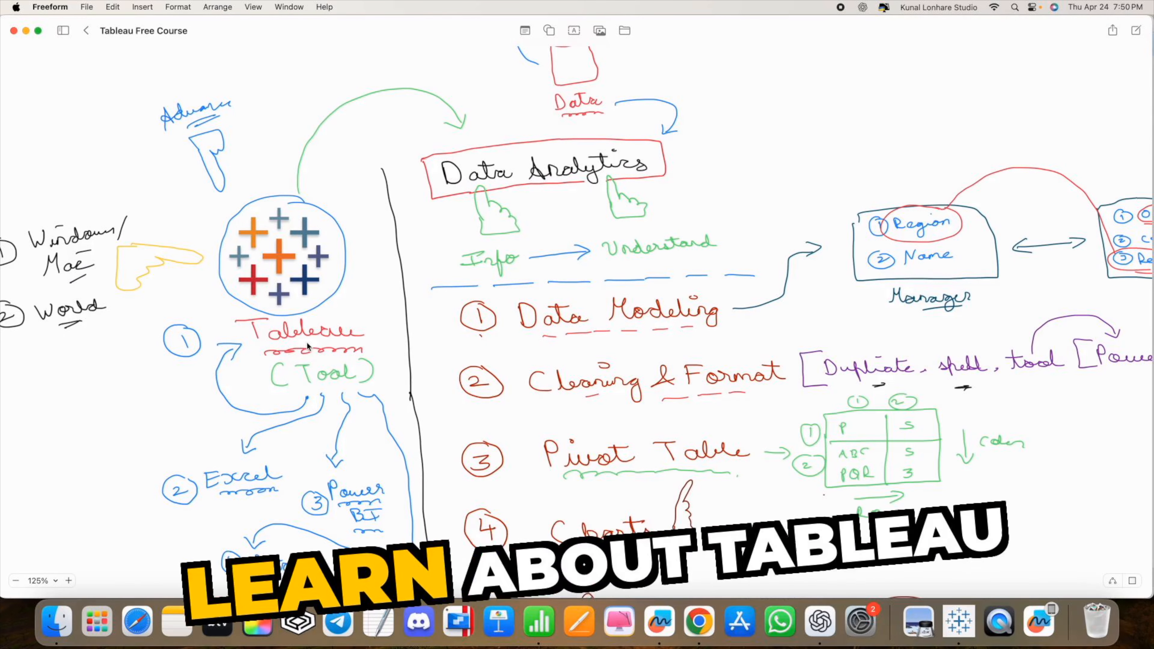
Step: Look around the 'Tableau Free Course' board, then slide its window right to reveal the Tableau workbook
scroll(320, 263, right, 3)
scroll(320, 262, down, 2)
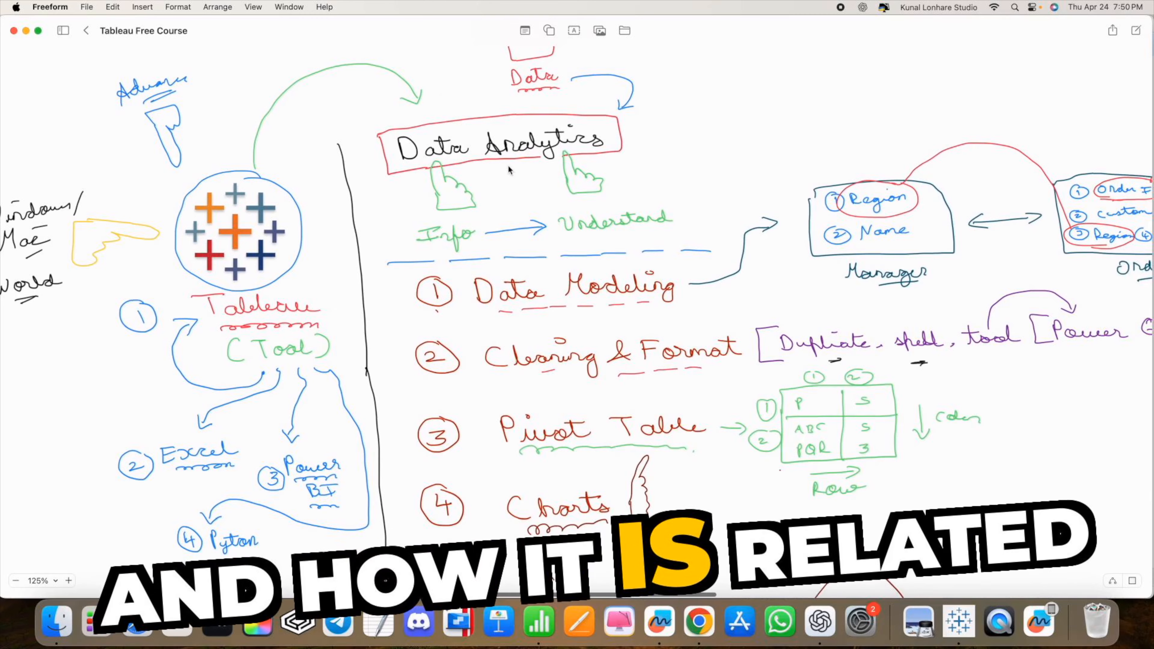
scroll(633, 255, up, 3)
scroll(633, 255, left, 2)
scroll(633, 254, down, 6)
scroll(633, 254, left, 2)
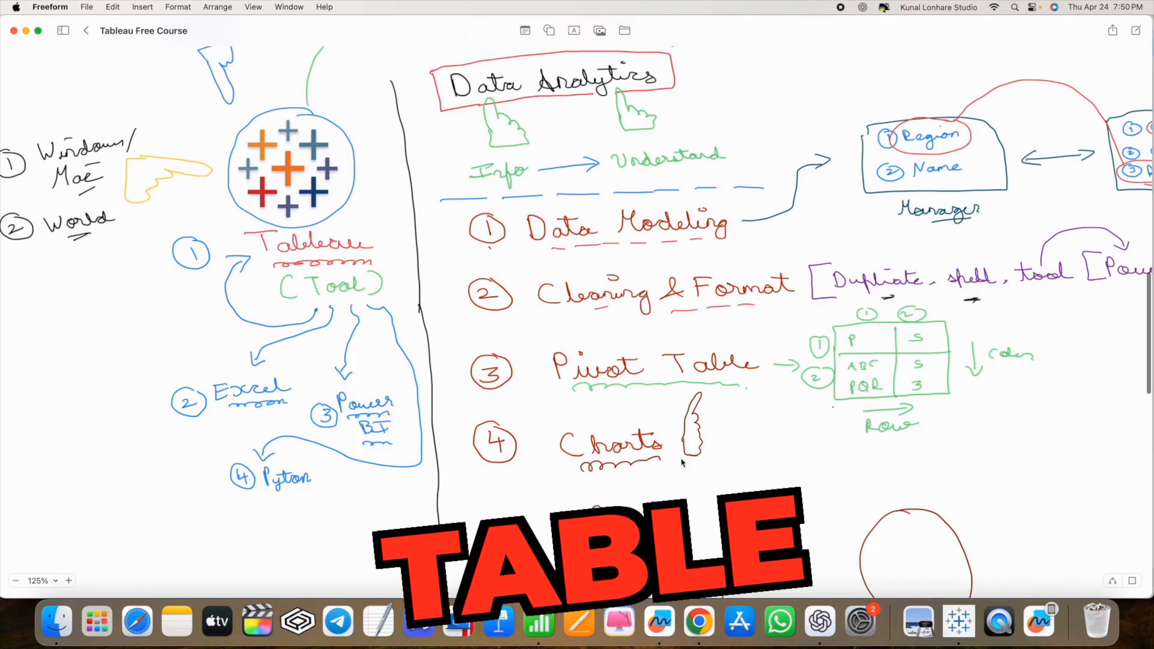
drag(239, 31, 397, 48)
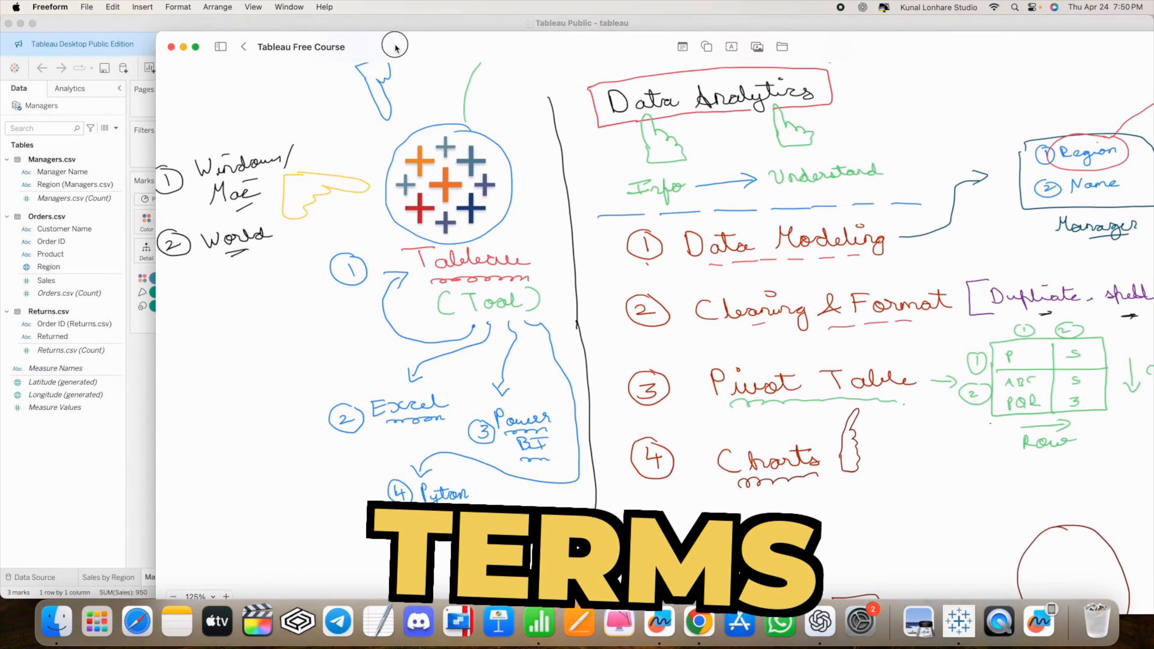
Step: Minimize Freeform, show Tableau's Data Source page, and check the data modelling sample folder in Downloads
click(185, 47)
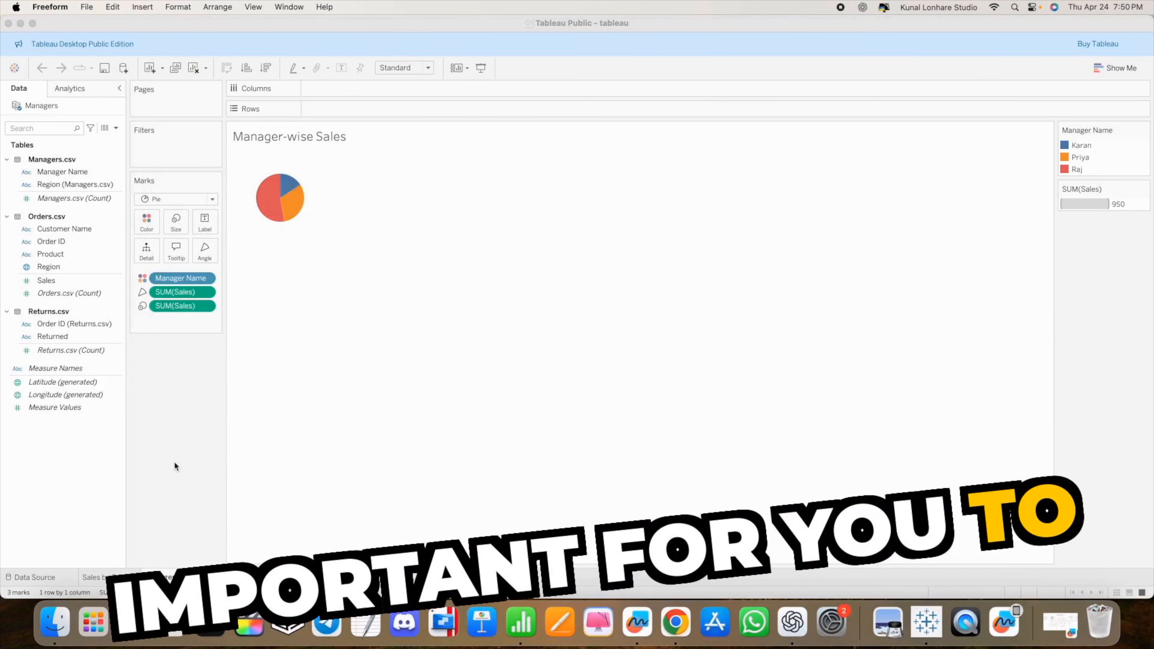
click(35, 576)
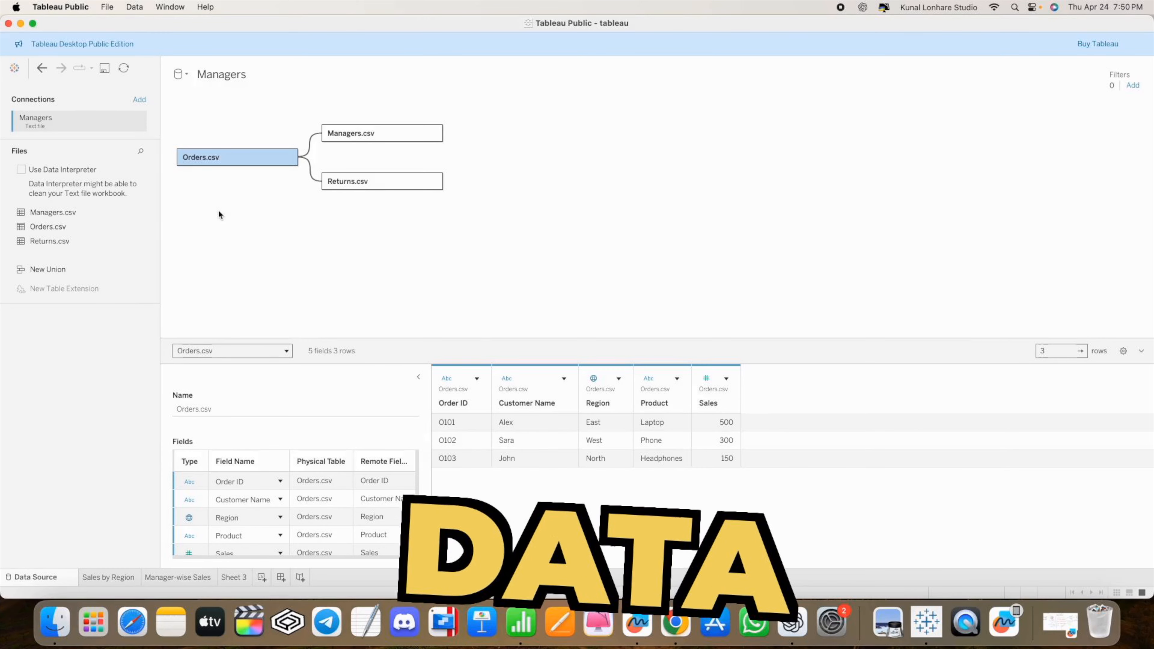
click(55, 622)
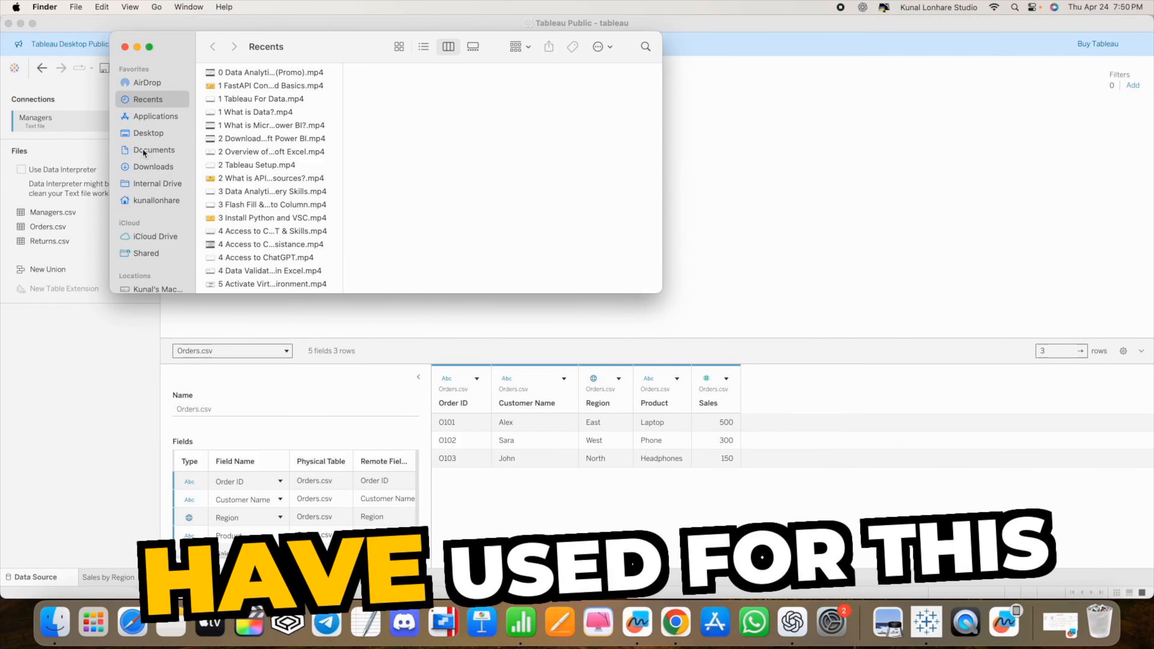
click(152, 165)
click(294, 72)
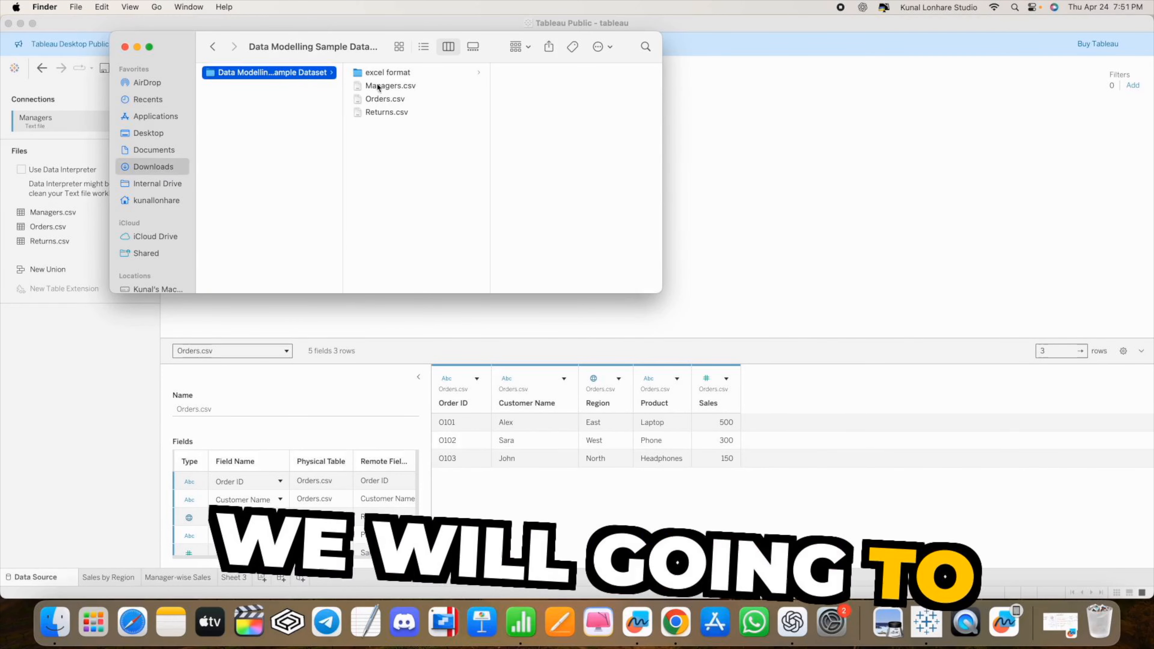
click(125, 47)
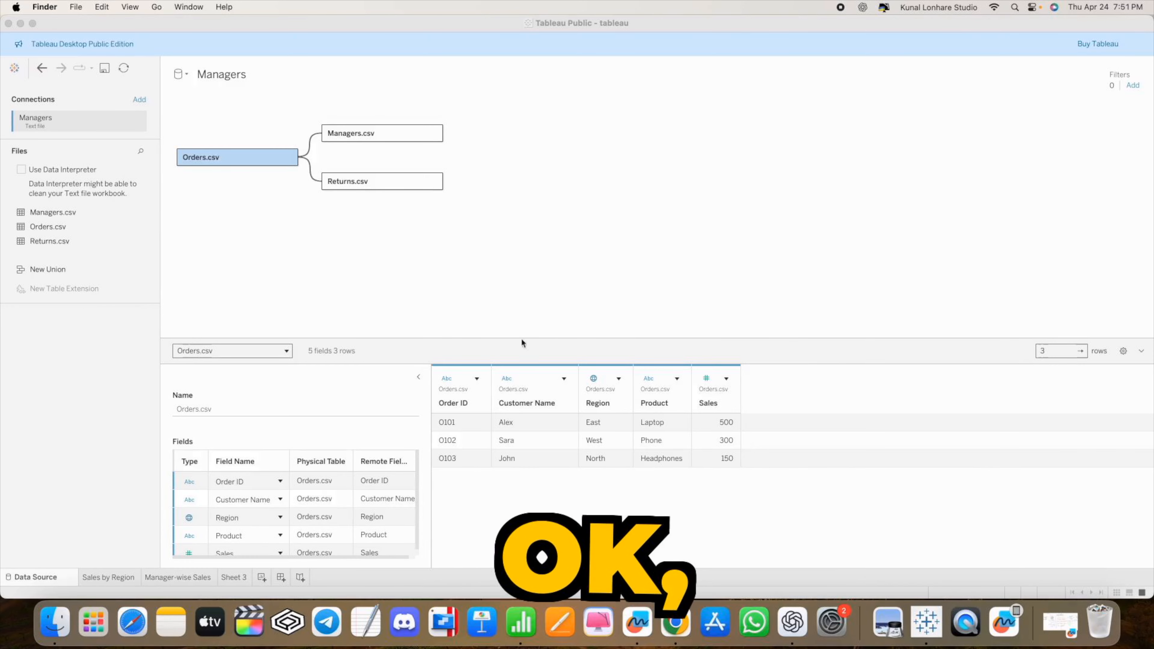
click(791, 622)
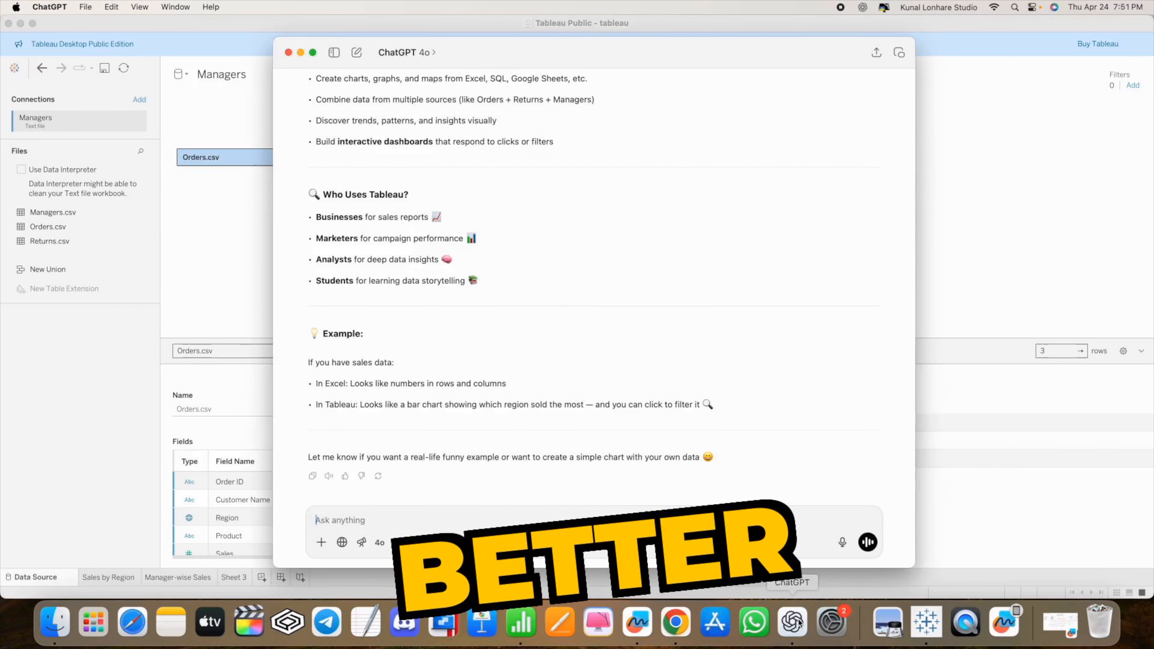
scroll(468, 191, up, 5)
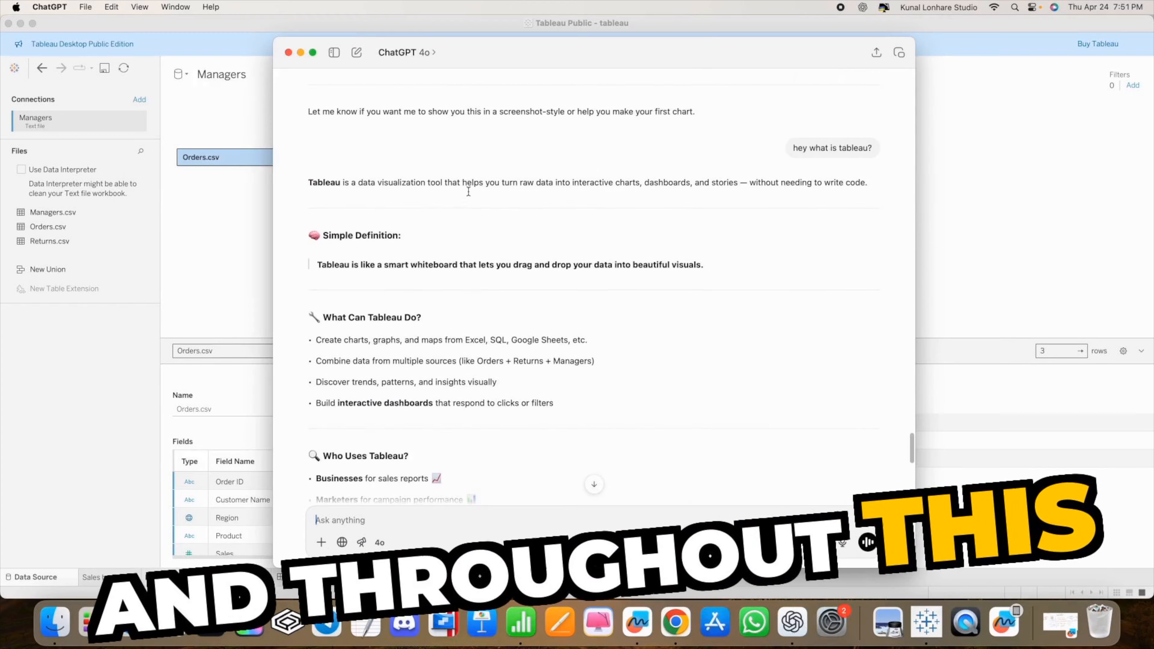
drag(473, 56, 709, 63)
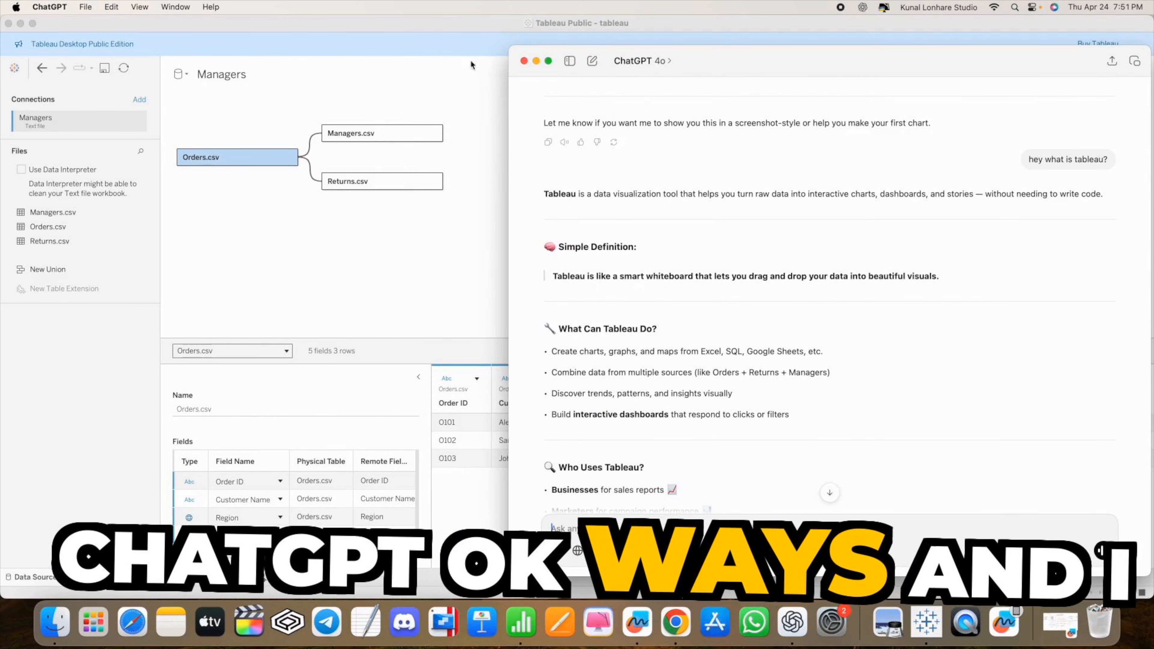
click(396, 22)
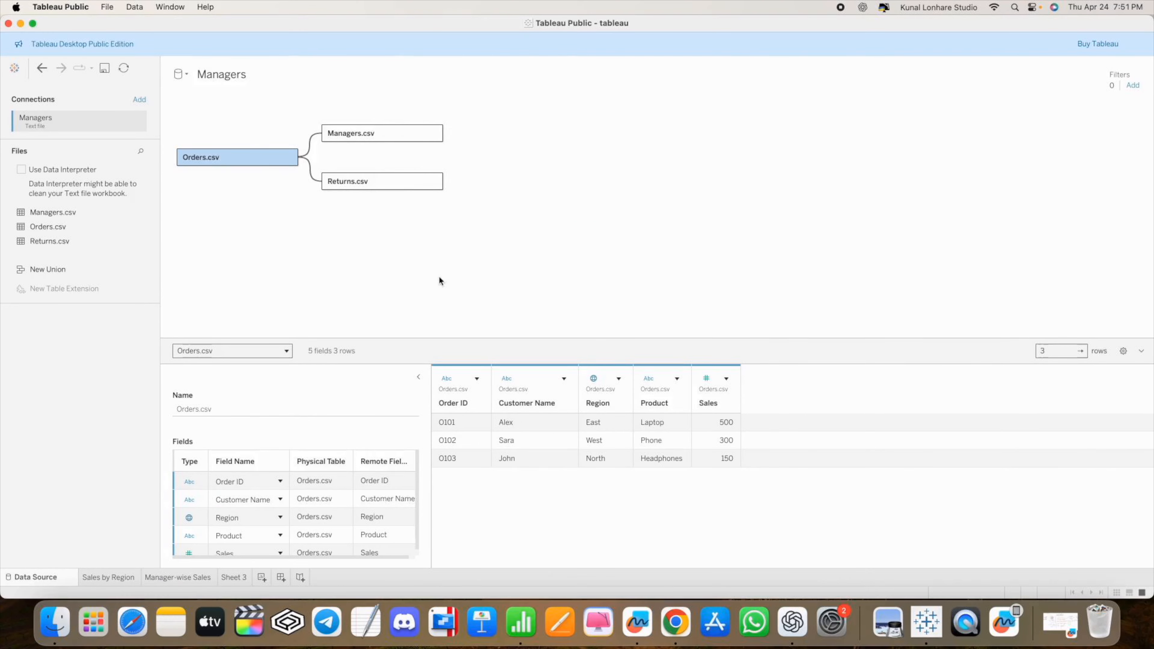
key(ctrl+Right)
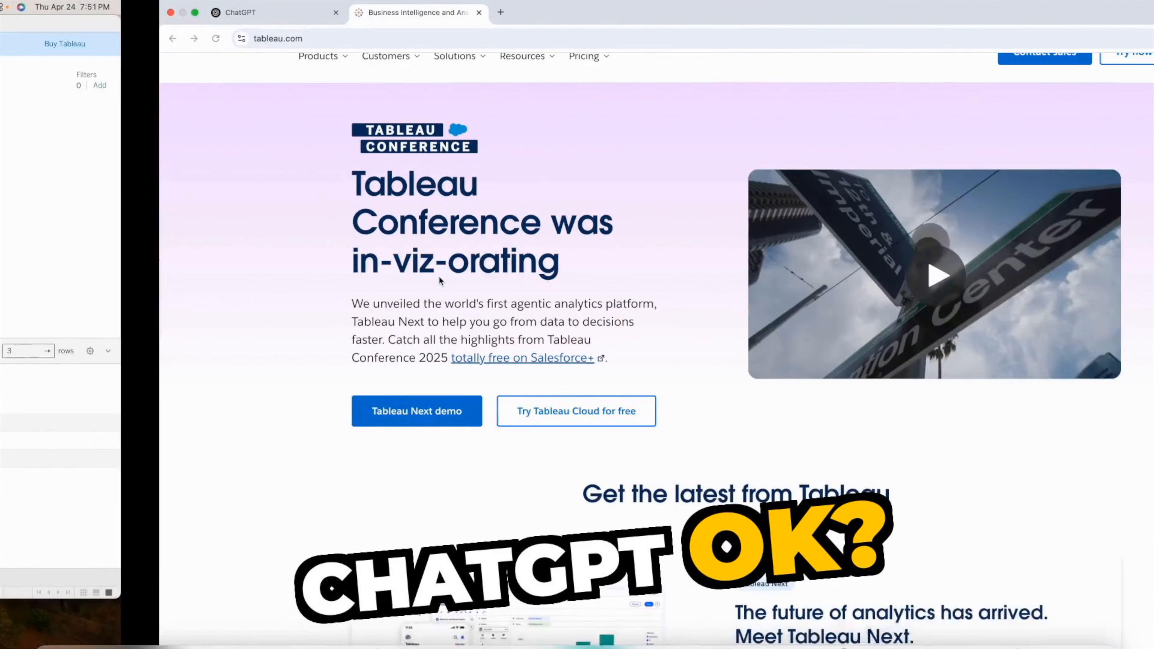
click(126, 17)
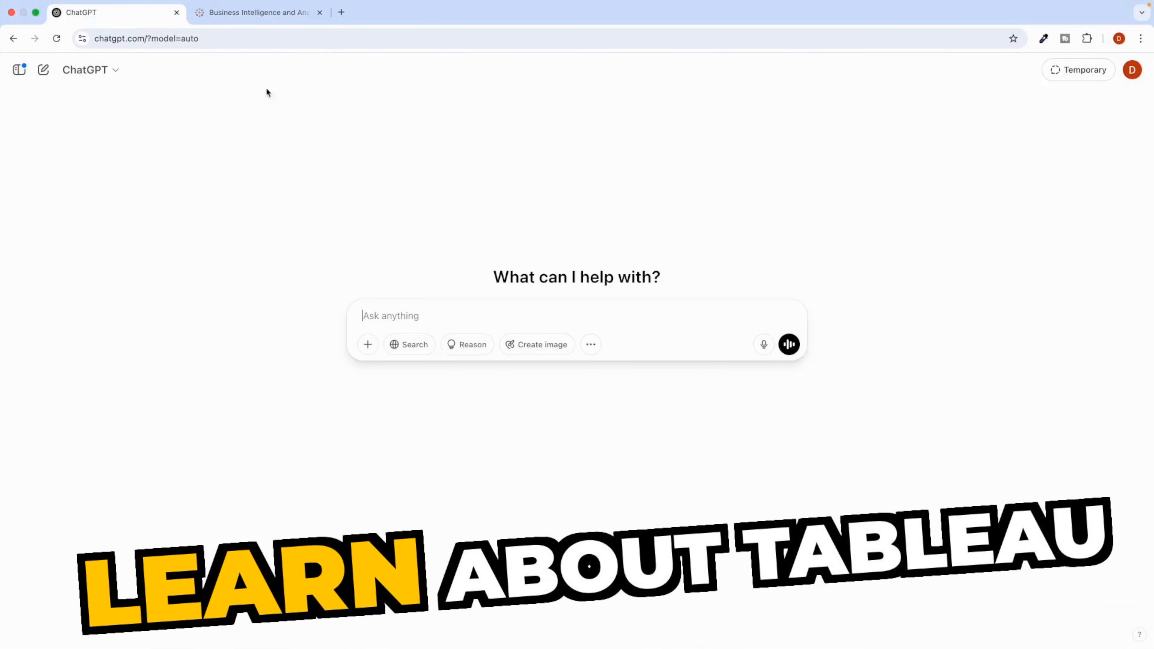
click(255, 12)
key(ctrl+Left)
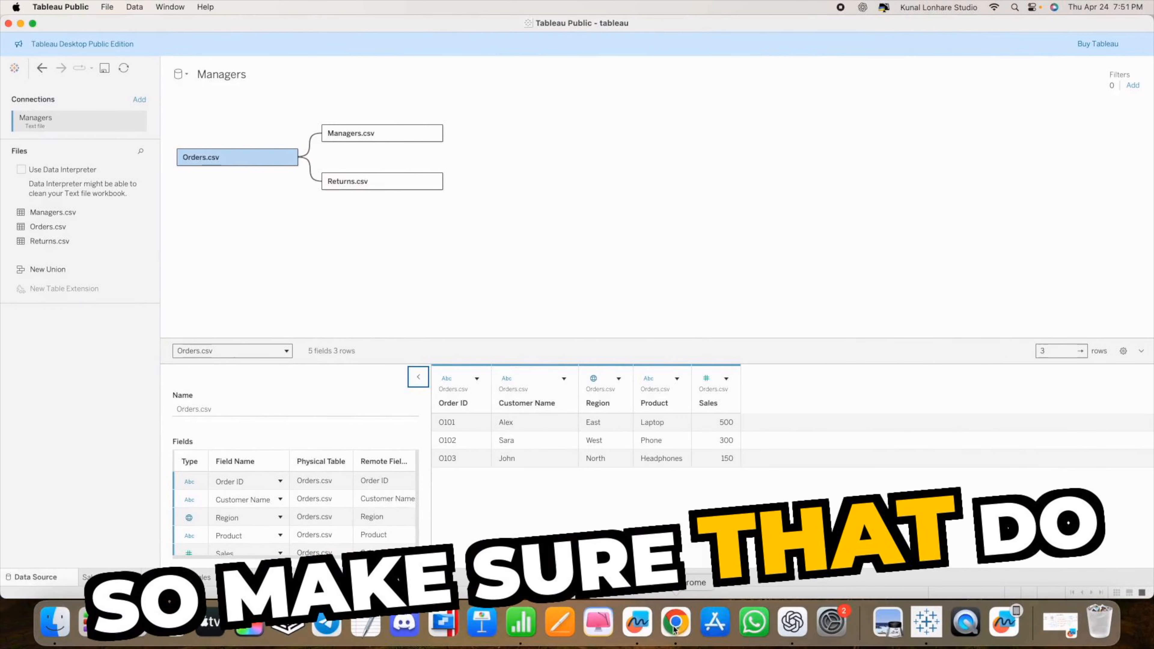
click(645, 630)
Step: Move the Freeform board up-left and minimize Tableau Public's start window to bring the logo back
drag(444, 35, 251, 18)
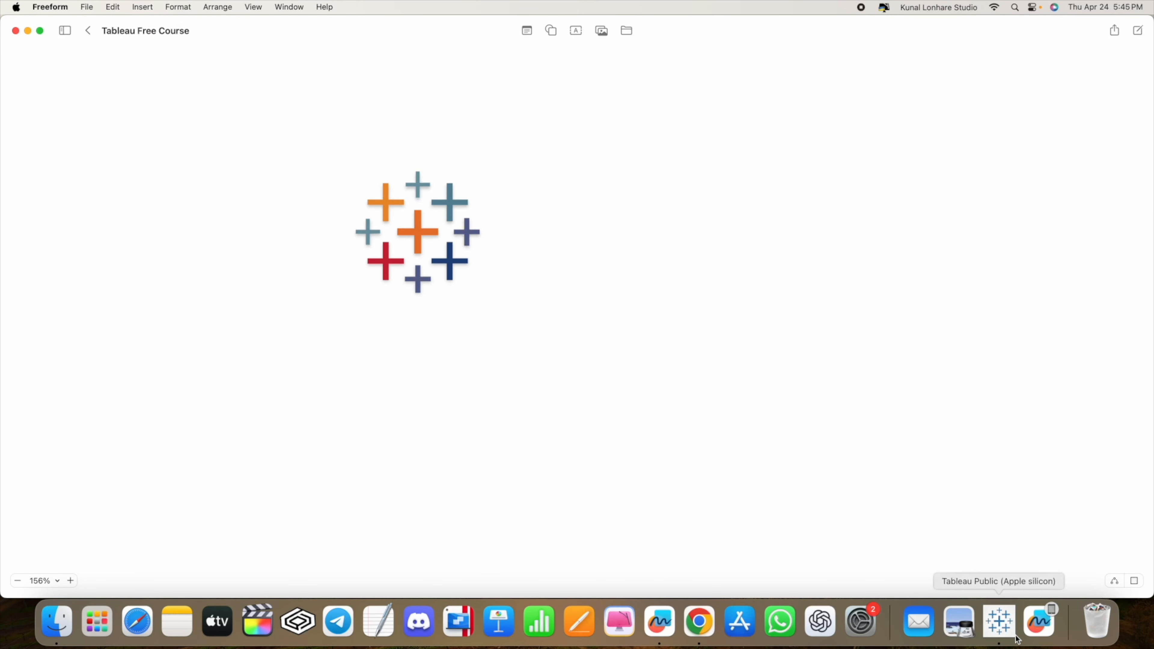
click(999, 622)
drag(111, 25, 443, 243)
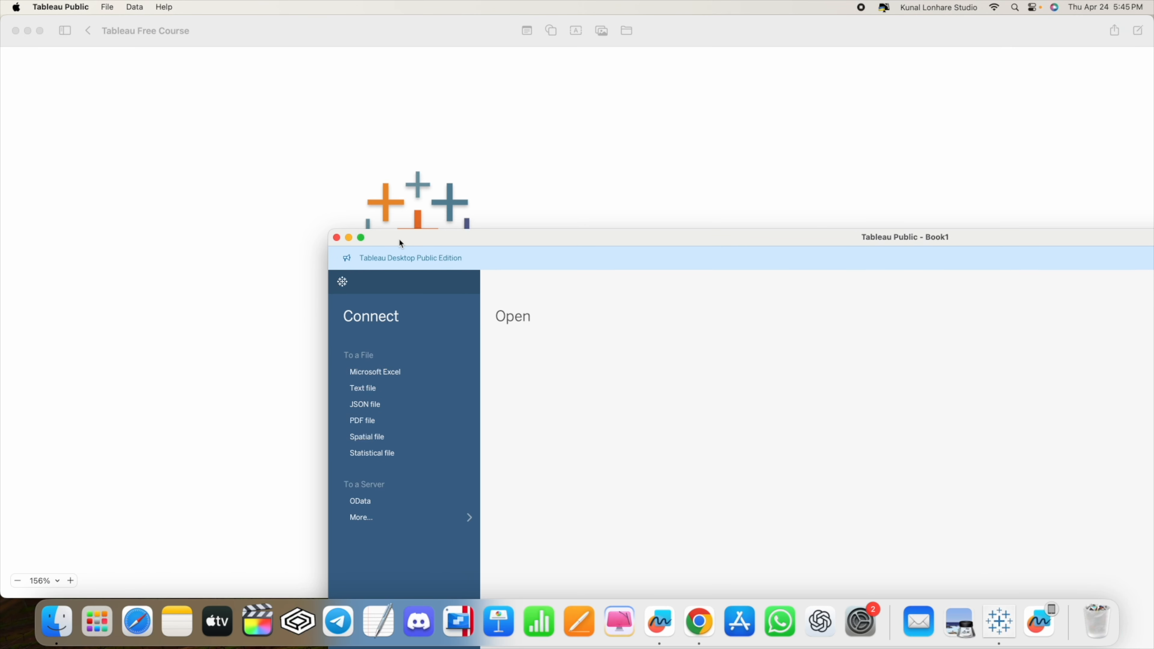
click(348, 237)
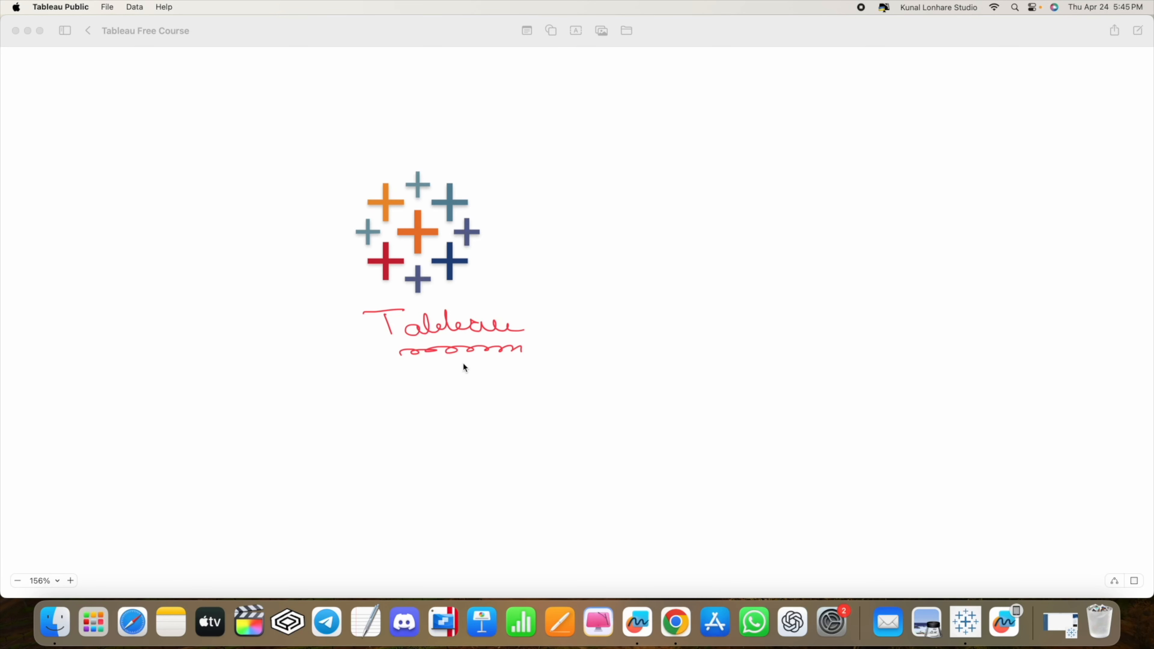
scroll(454, 367, right, 4)
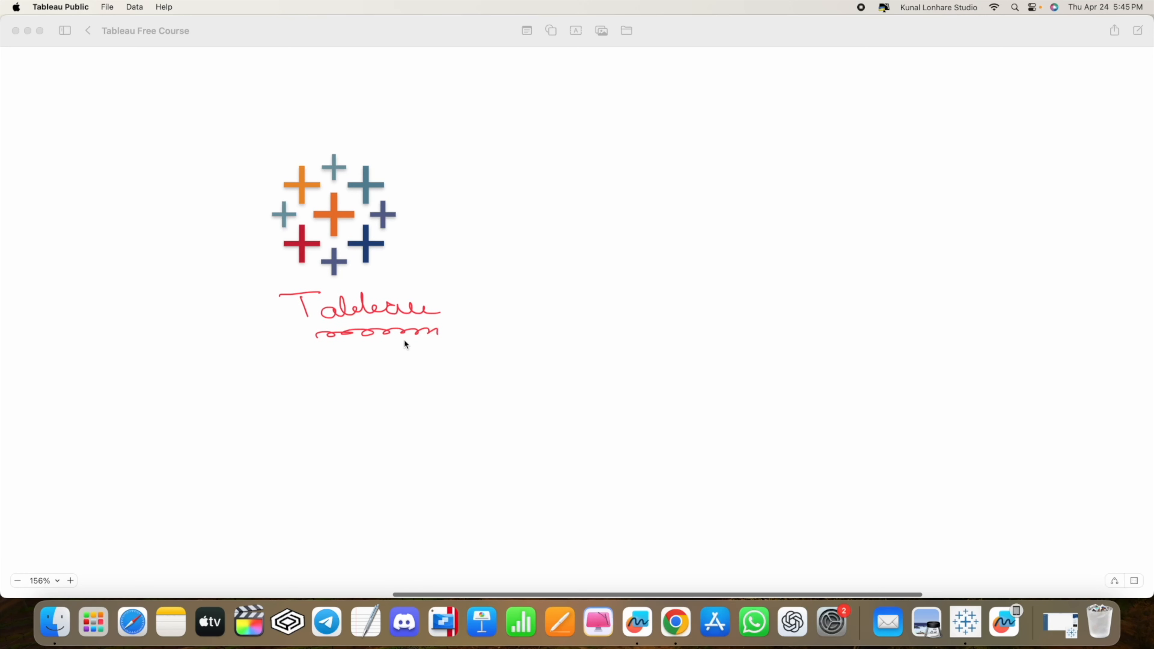
Step: Handwrite a boxed 'Data Analytics' heading, 'Info → Understand' and '① Data Modeling' right of the logo
scroll(481, 379, right, 4)
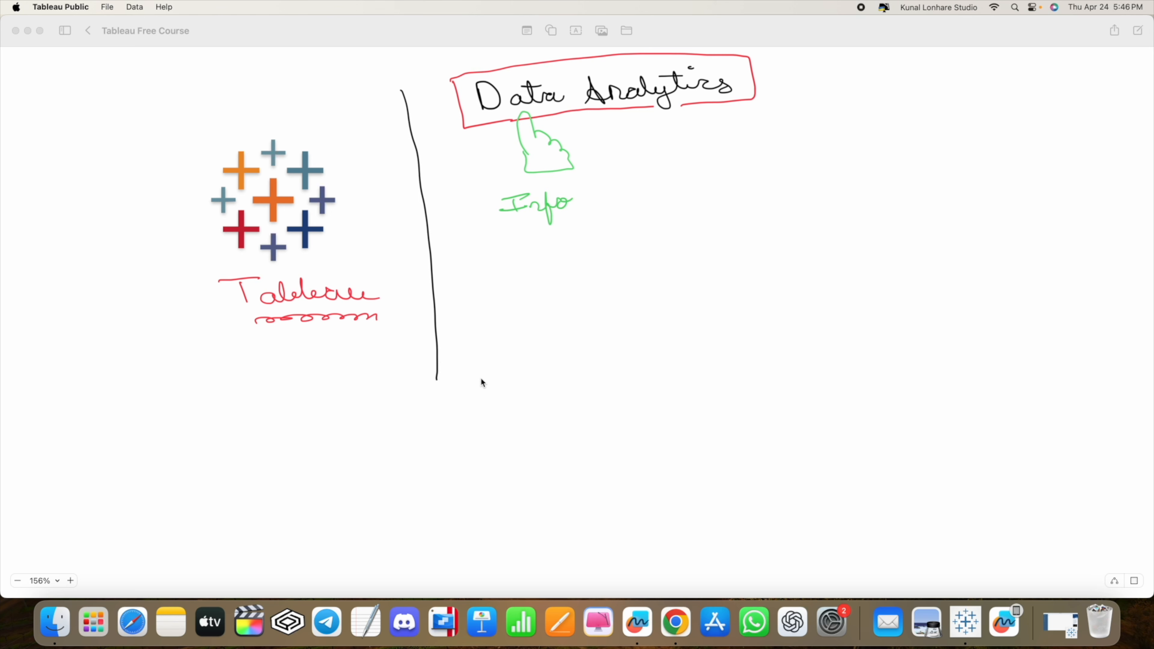
scroll(480, 380, right, 2)
scroll(480, 380, up, 1)
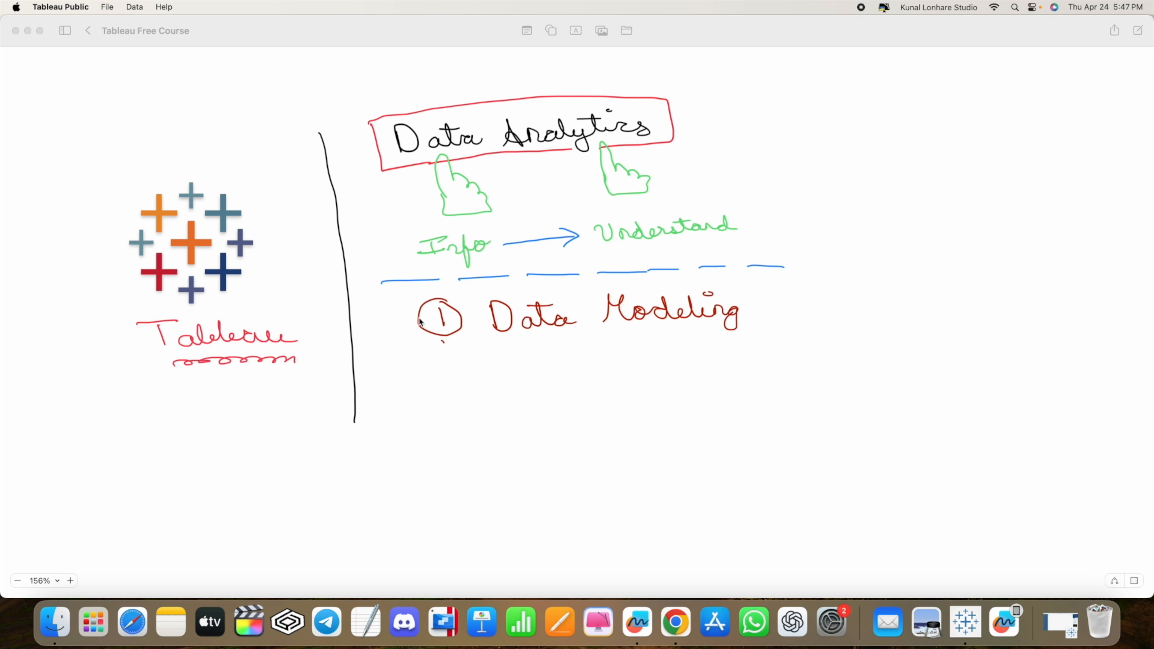
Step: Handwrite '② Cleaning & Format', '③ Pivot Table' and '④ Charts' in red under Data Modeling
scroll(420, 322, down, 2)
scroll(421, 322, right, 3)
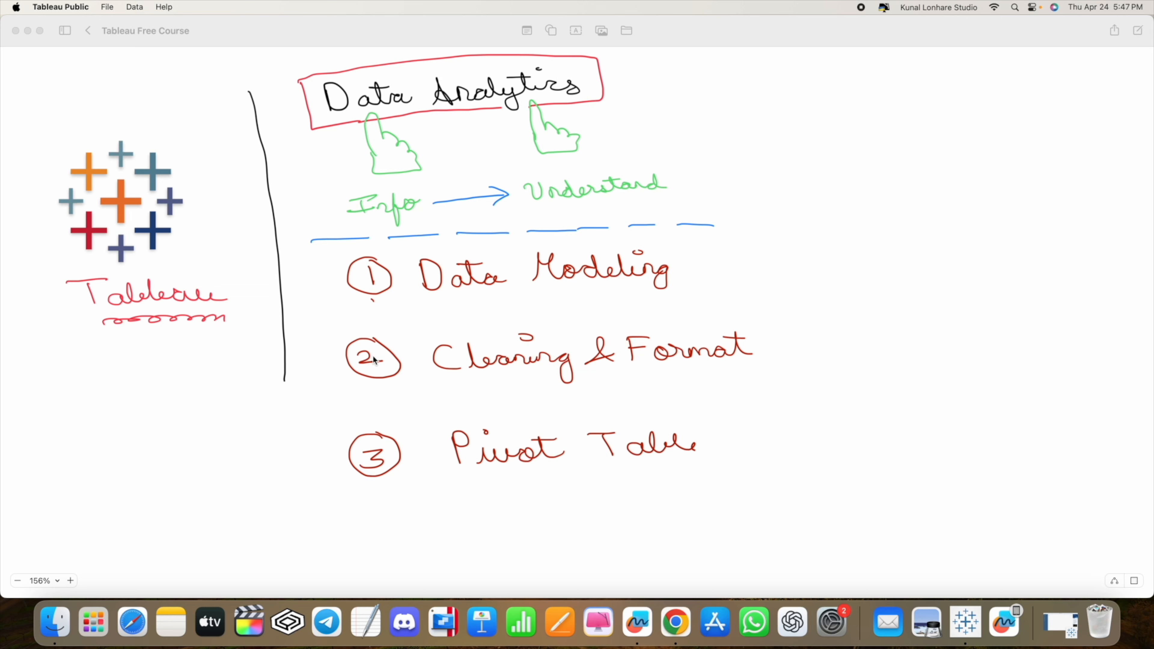
scroll(373, 357, down, 5)
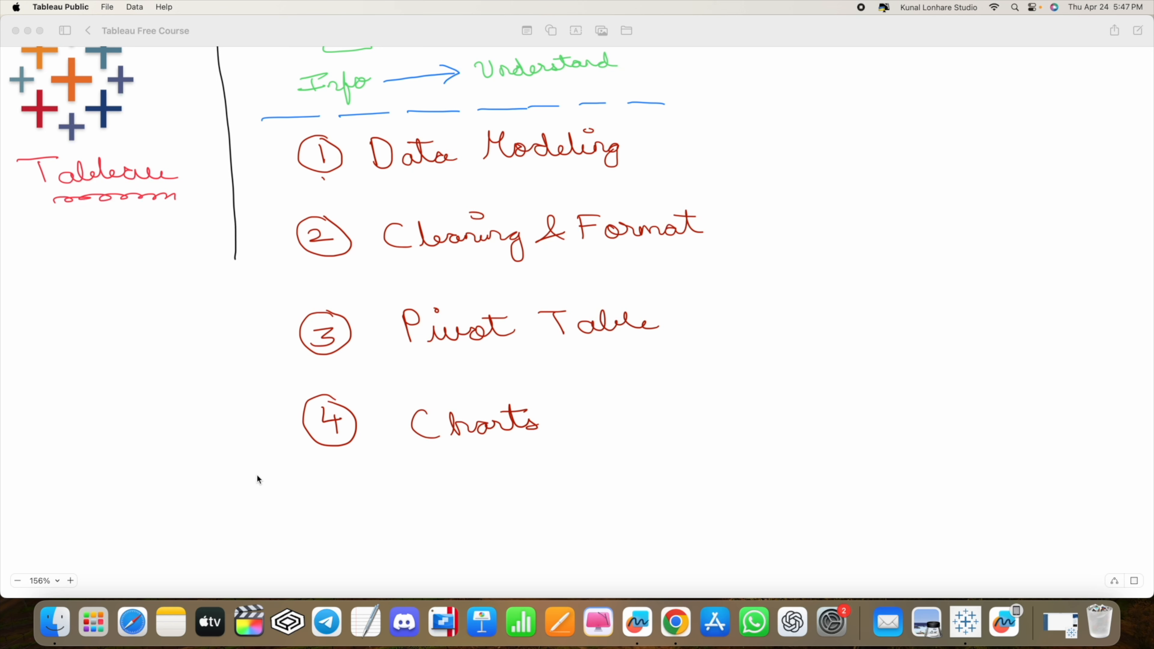
scroll(309, 438, up, 2)
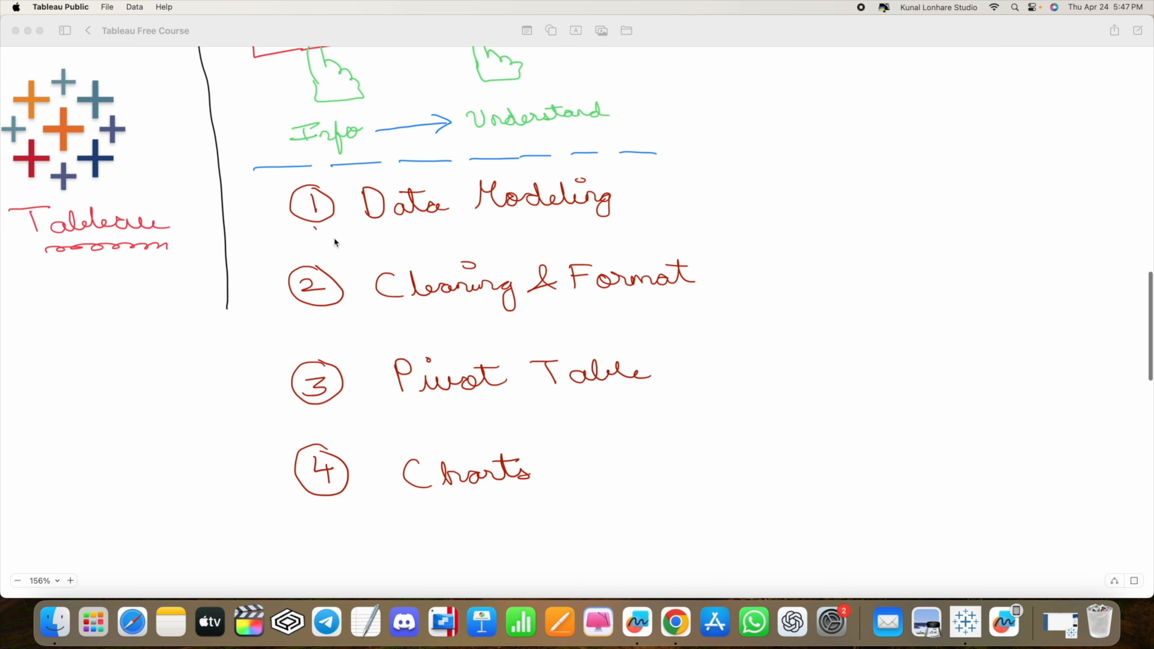
scroll(332, 239, up, 5)
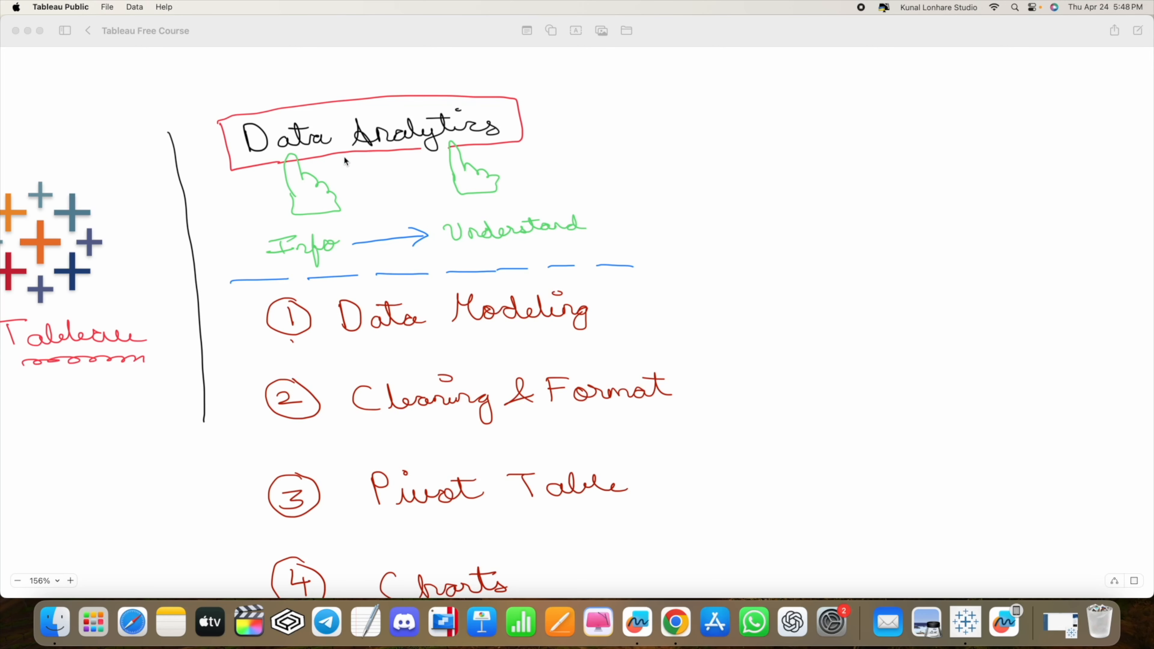
scroll(300, 240, left, 3)
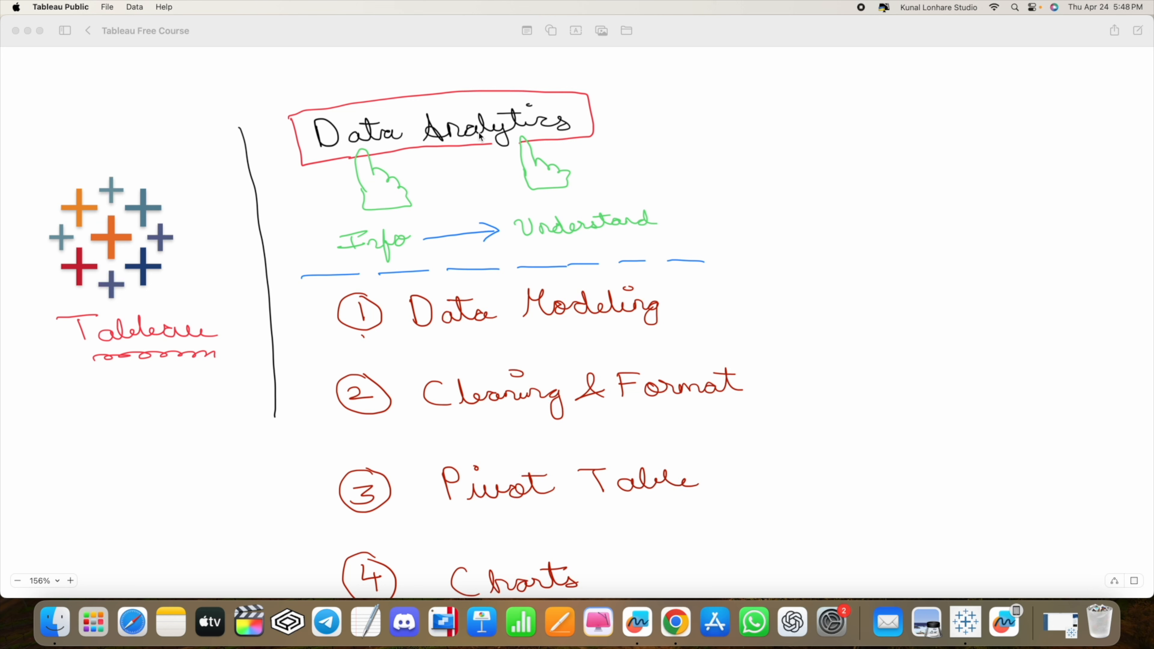
Step: Google 'kuku courses' and open the Kuku Courses home page, dismissing the subscribe popup
key(ctrl+Right)
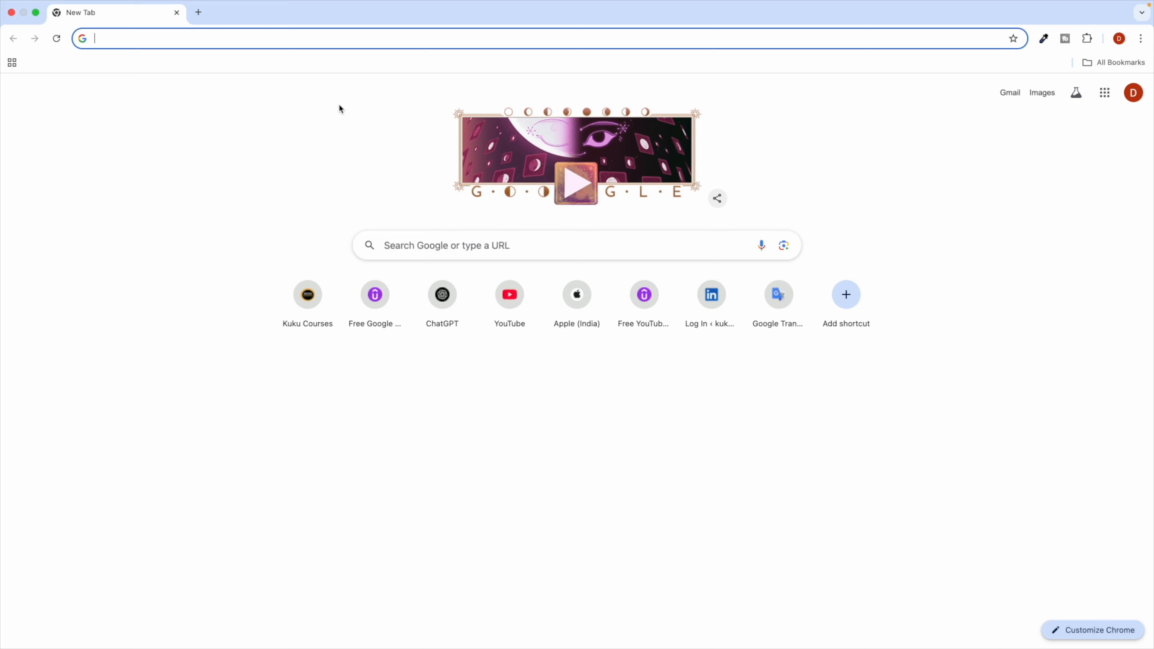
text(kuku courses)
key(Return)
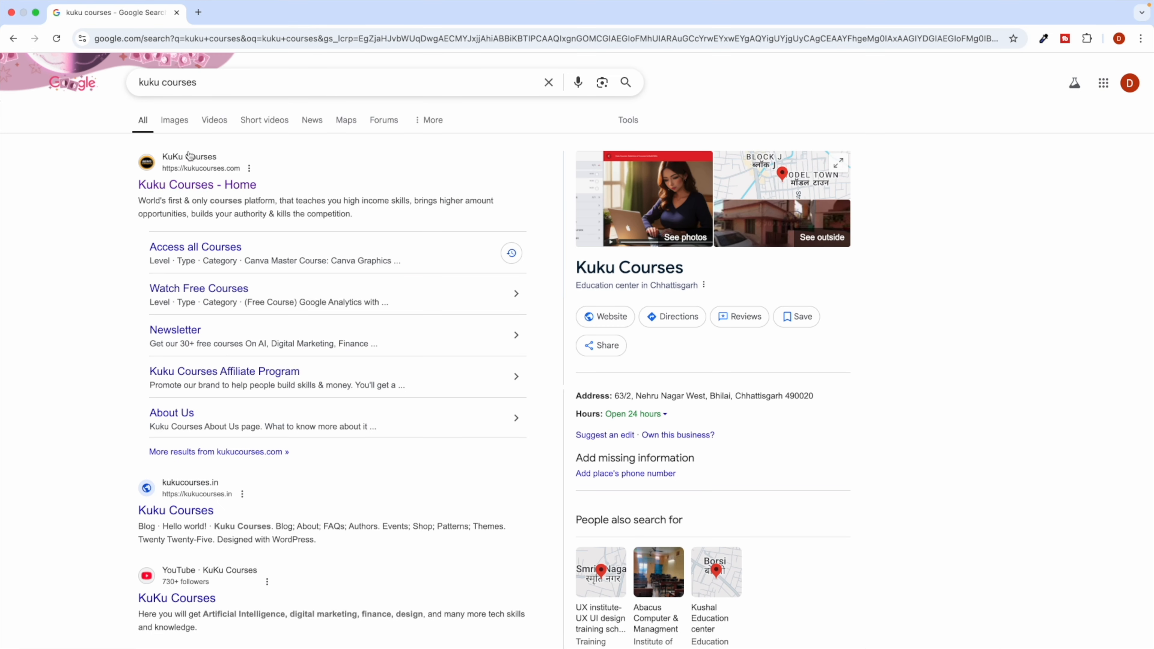
scroll(190, 155, up, 5)
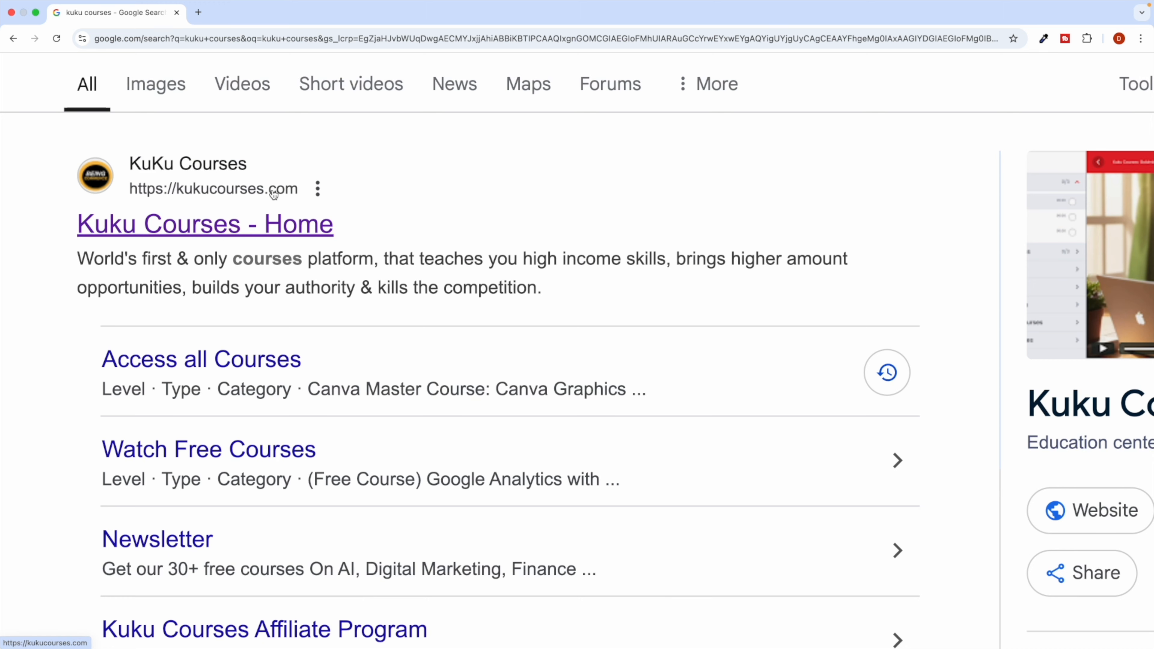
scroll(286, 191, down, 5)
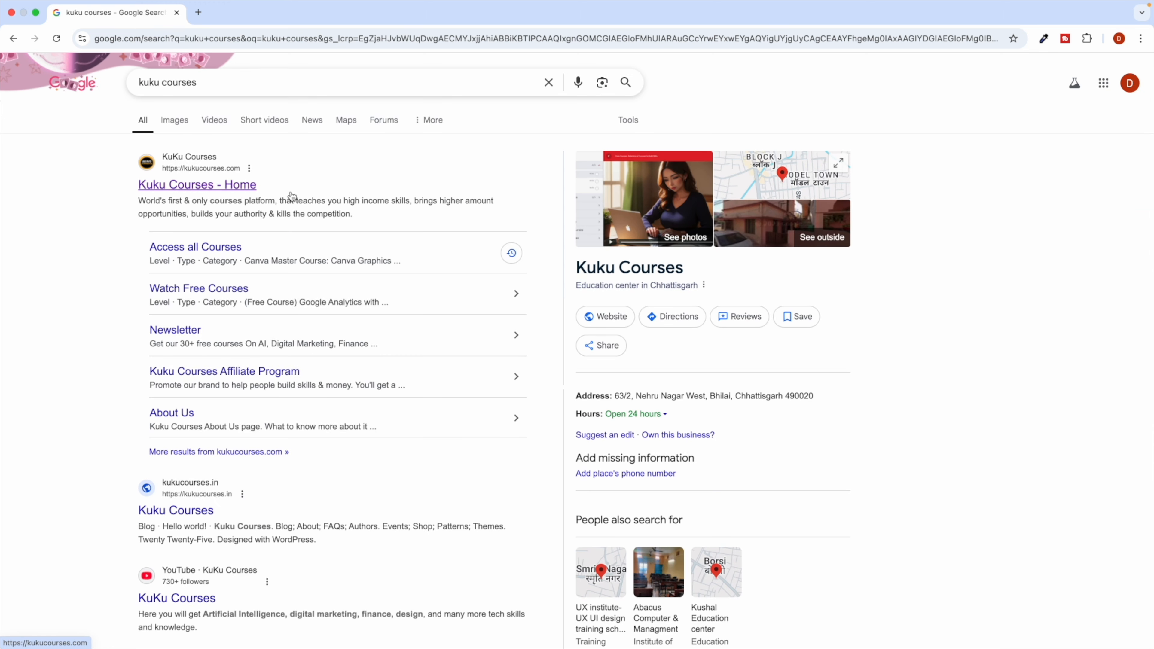
click(218, 191)
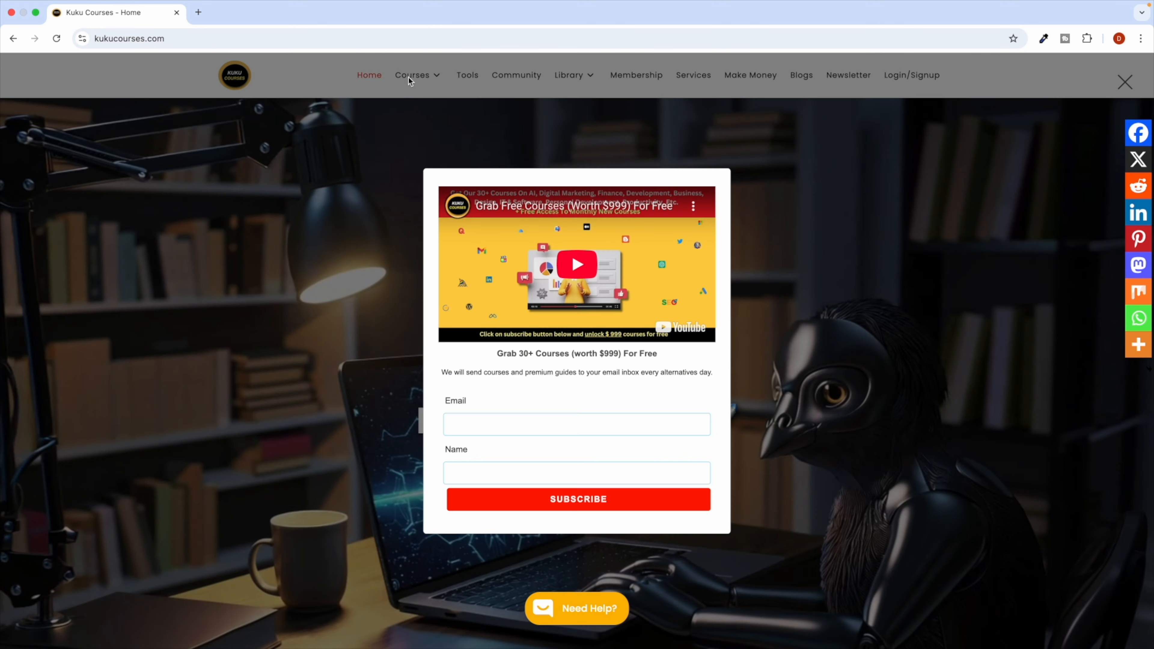
click(387, 113)
Step: In the course list, filter to Type Public and search for 'data analysis'
click(413, 74)
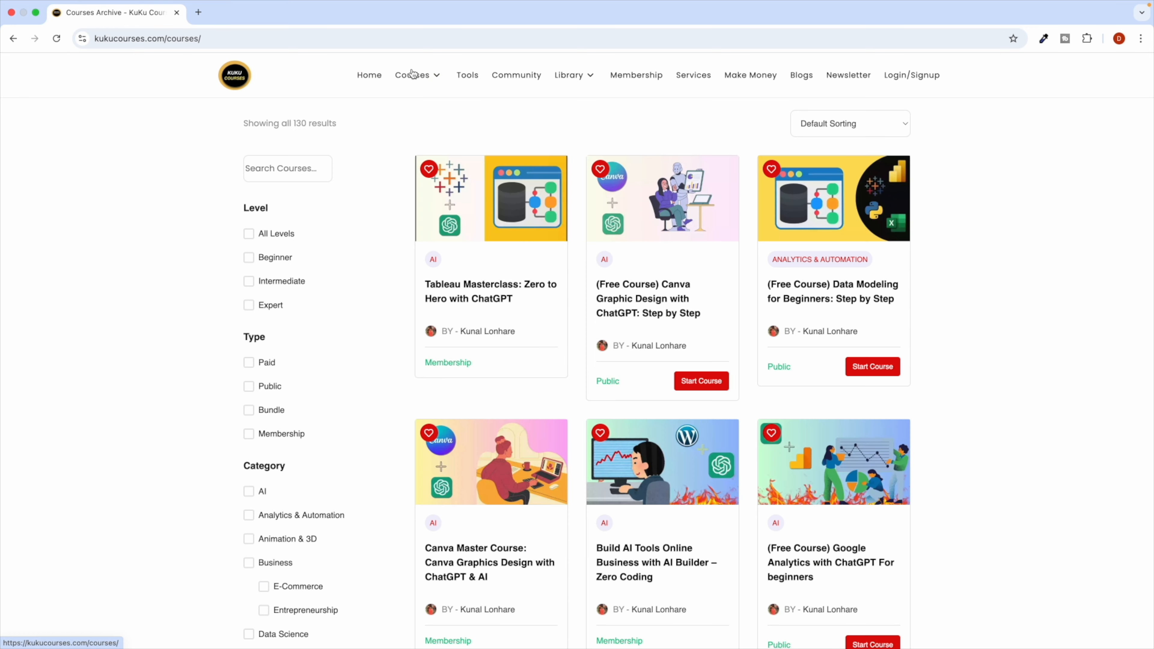
scroll(443, 314, down, 10)
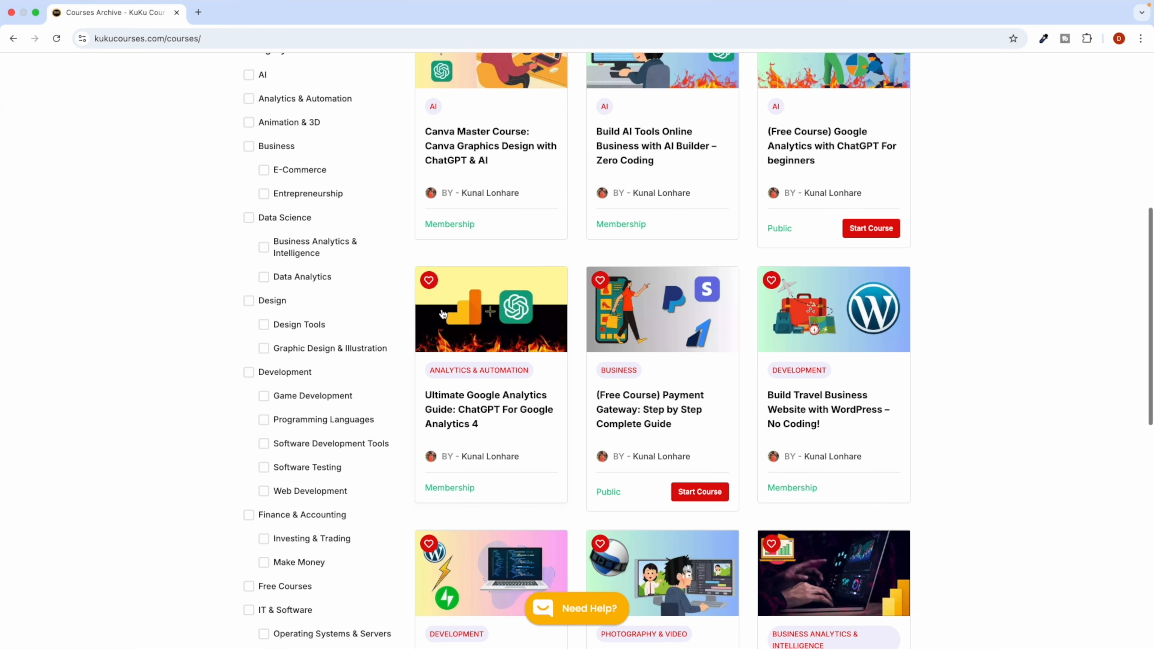
scroll(275, 252, up, 8)
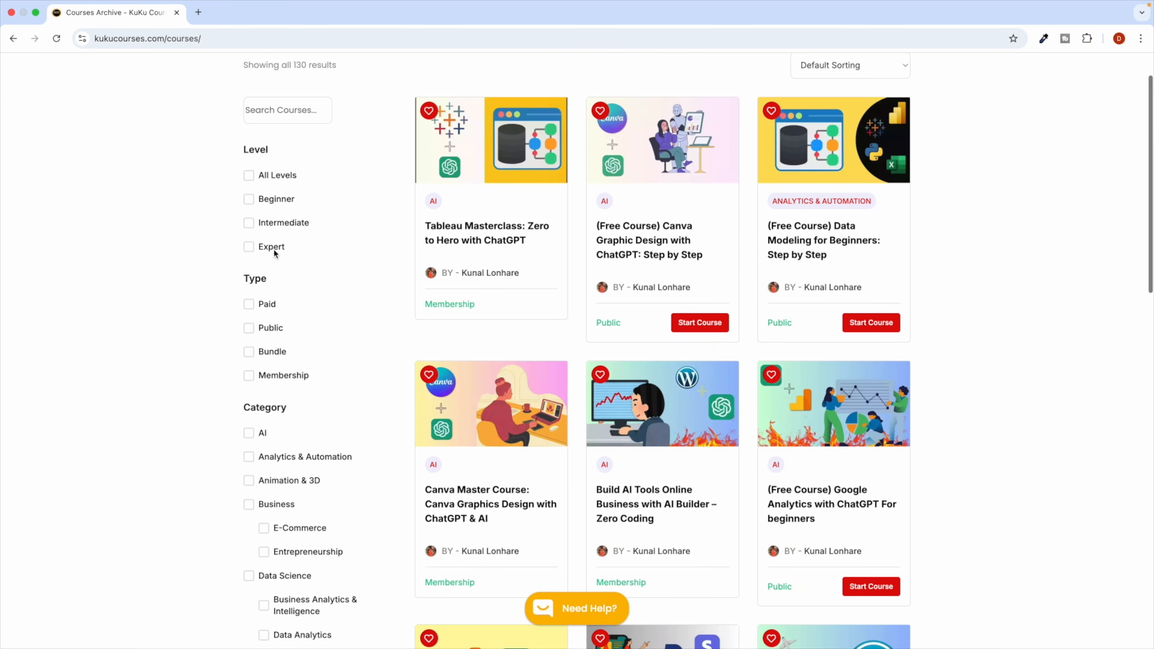
click(249, 328)
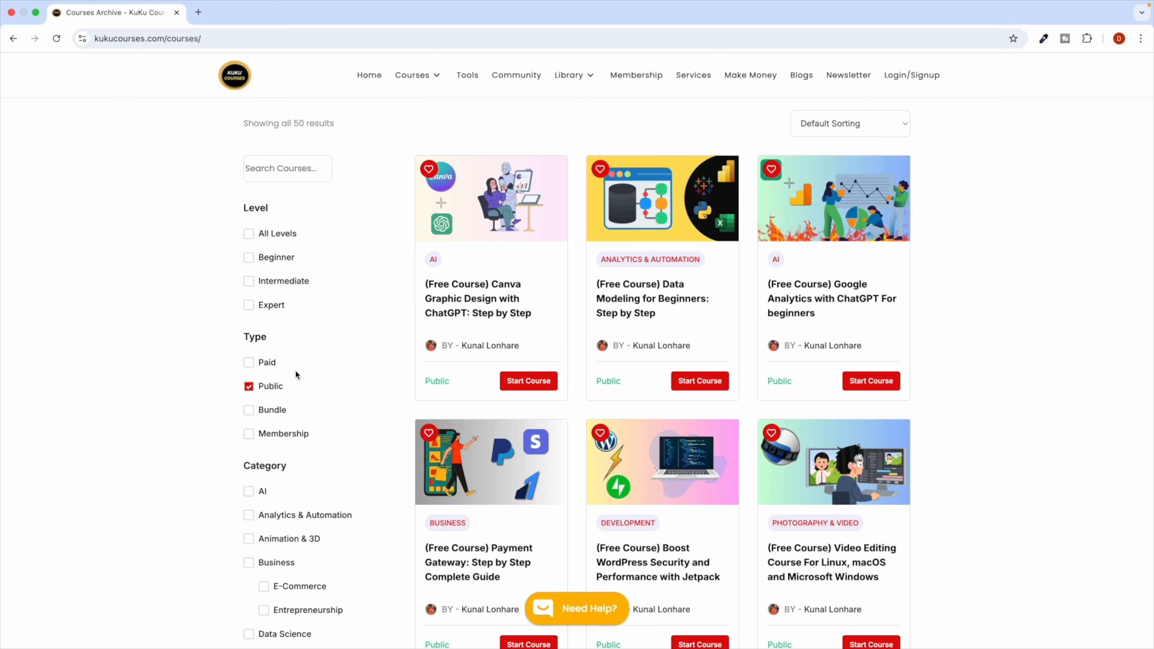
click(265, 167)
text(data)
text( andl)
text(ysis)
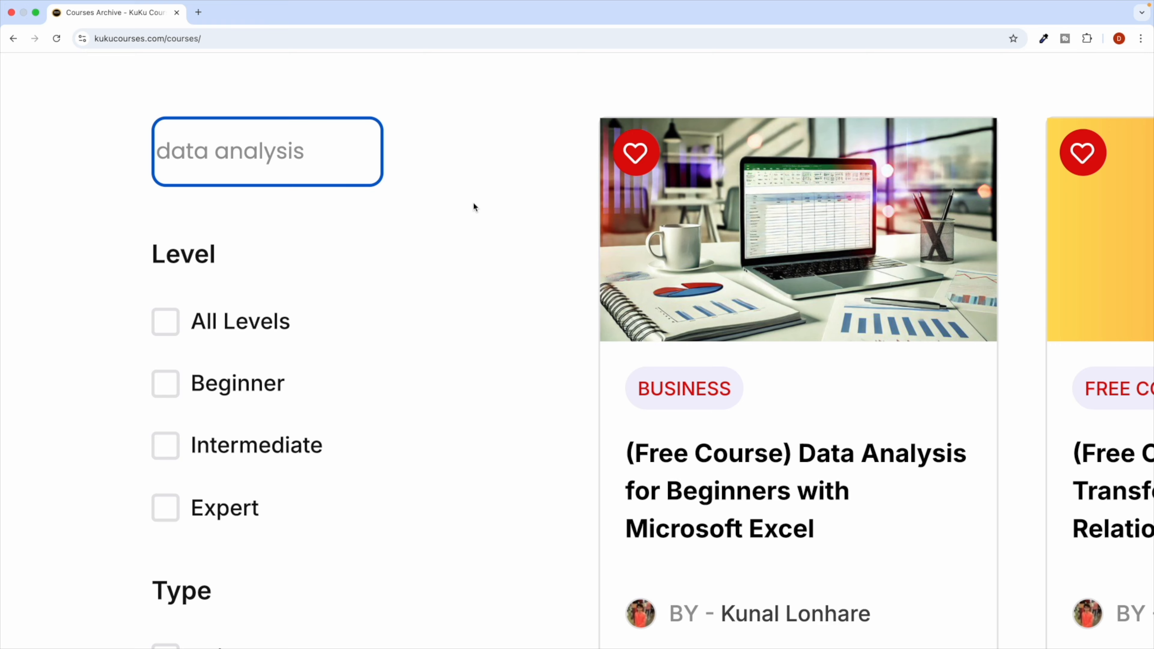
scroll(474, 203, down, 5)
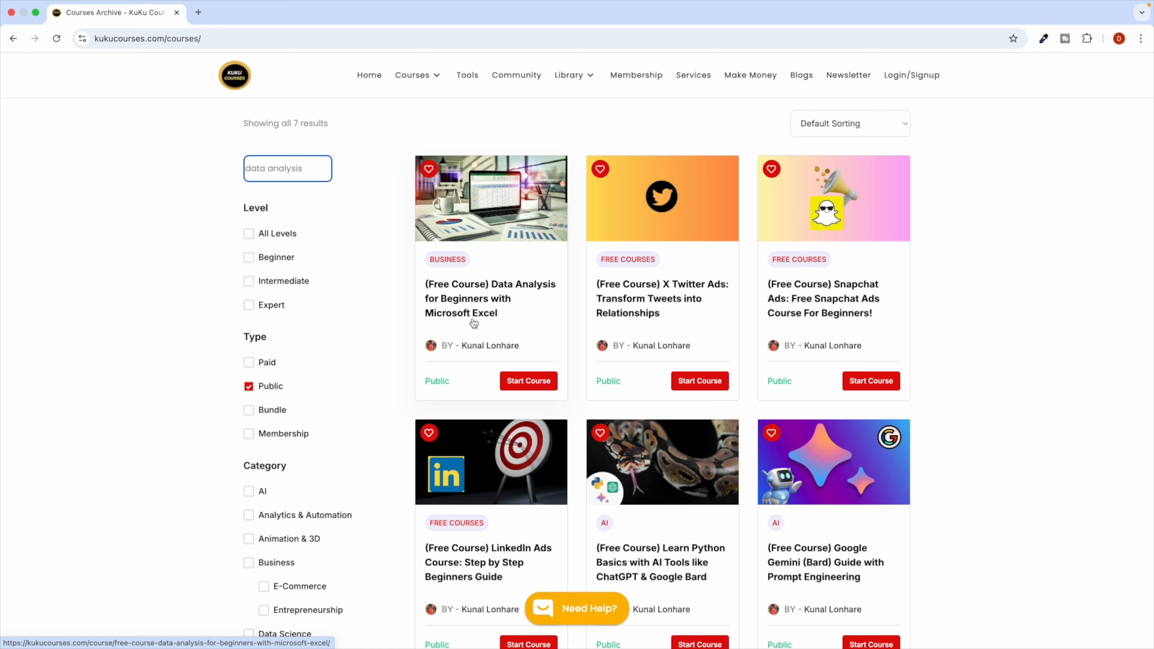
Step: Open the '(Free Course) Data Analysis for Beginners with Microsoft Excel' page and review its duration details
click(505, 290)
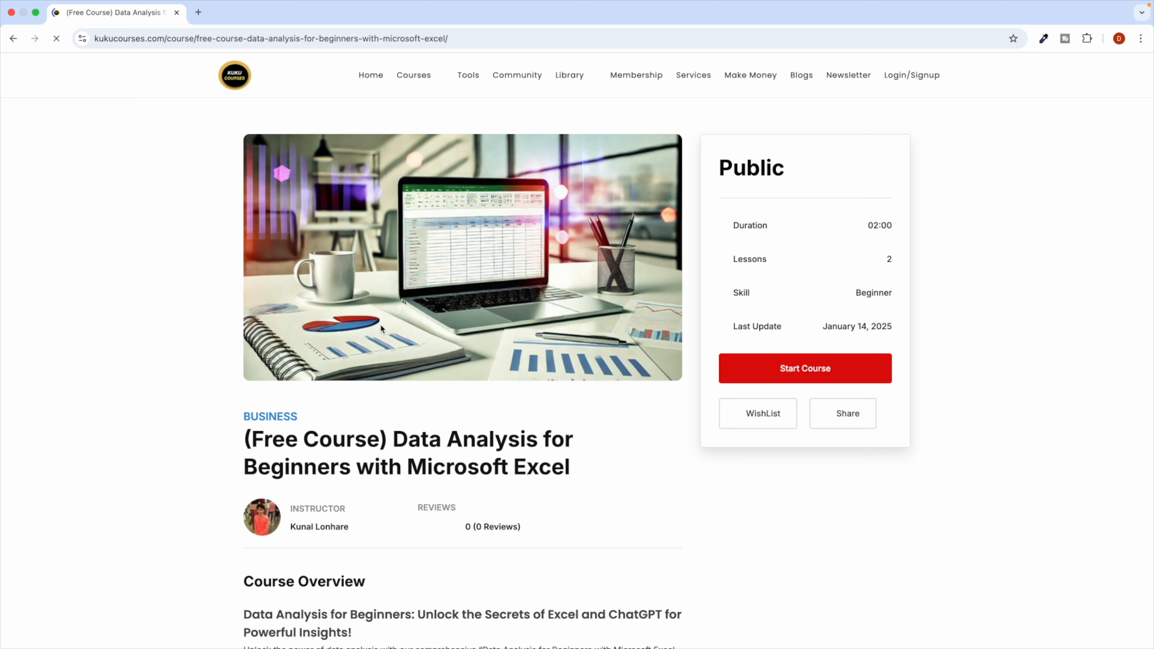
drag(868, 226, 920, 237)
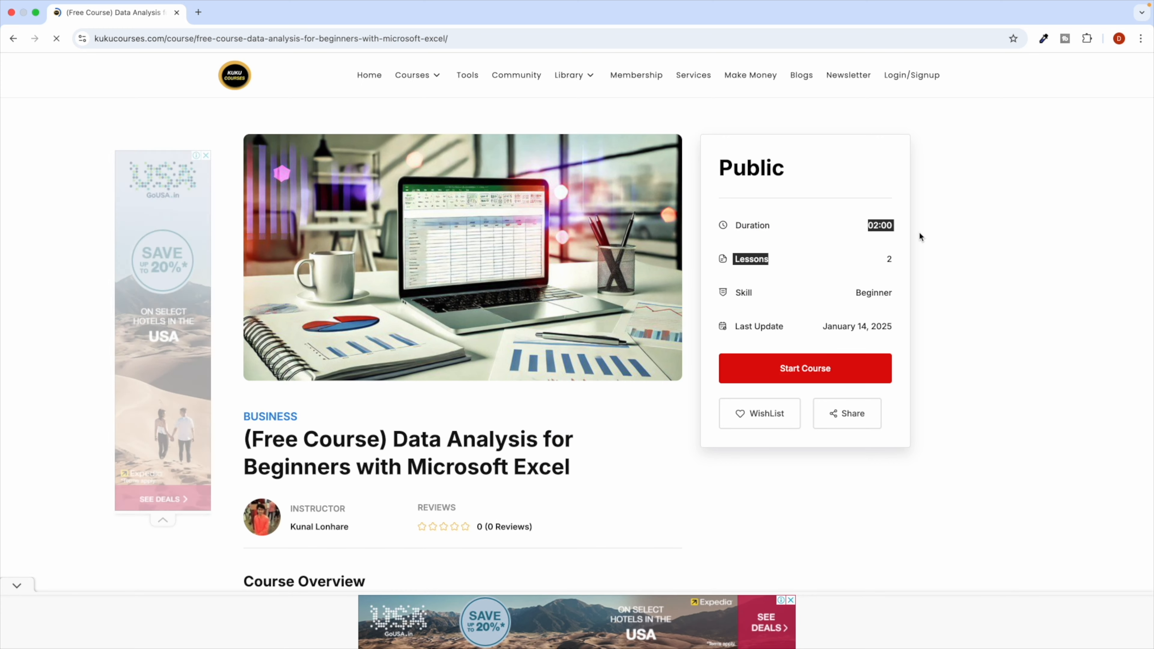
click(572, 432)
scroll(570, 427, down, 6)
scroll(566, 425, up, 5)
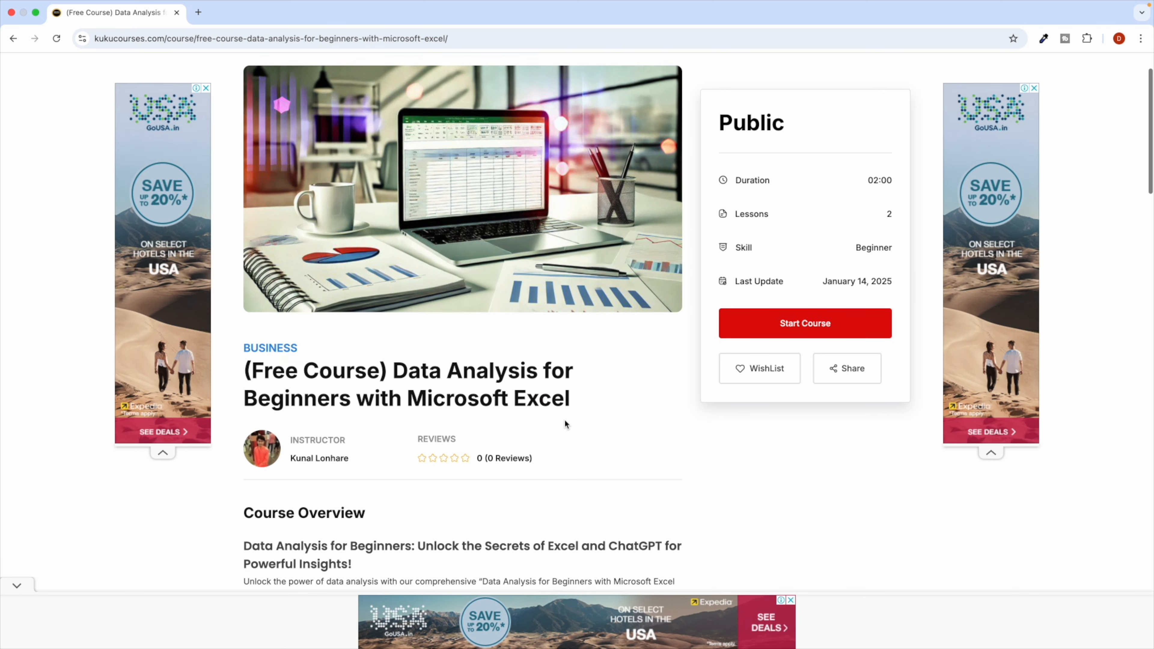
scroll(566, 424, up, 2)
scroll(618, 413, down, 4)
scroll(600, 420, up, 4)
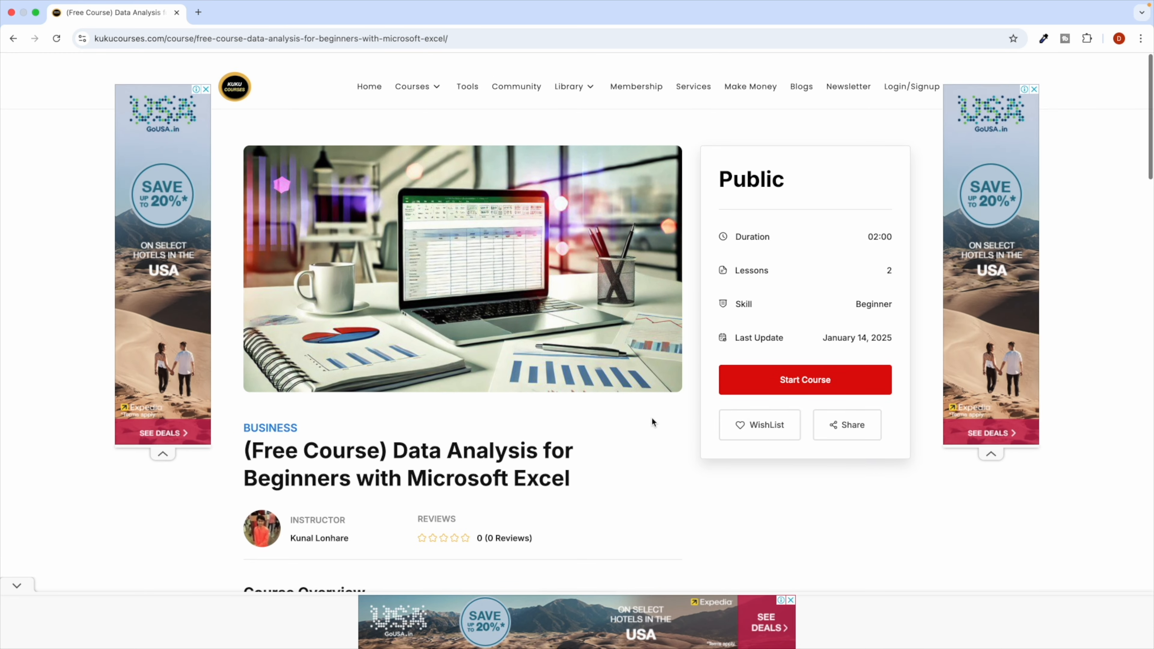
scroll(652, 422, down, 1)
Step: Start the course, skip the ad, and play then pause the first lesson video
click(803, 375)
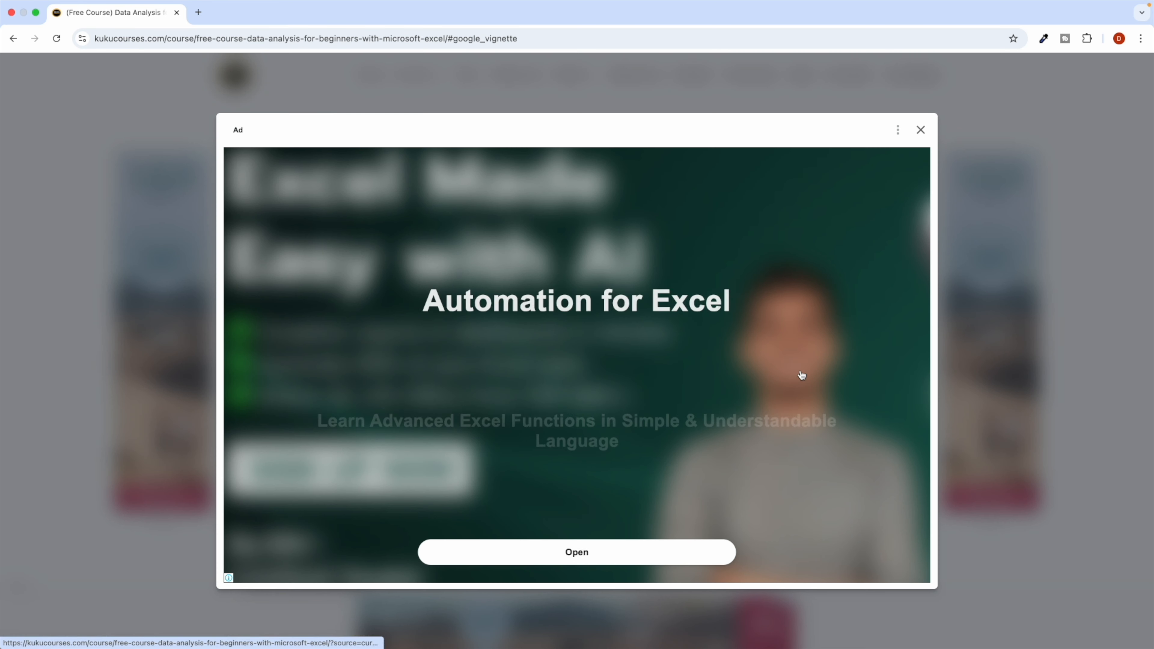
click(921, 131)
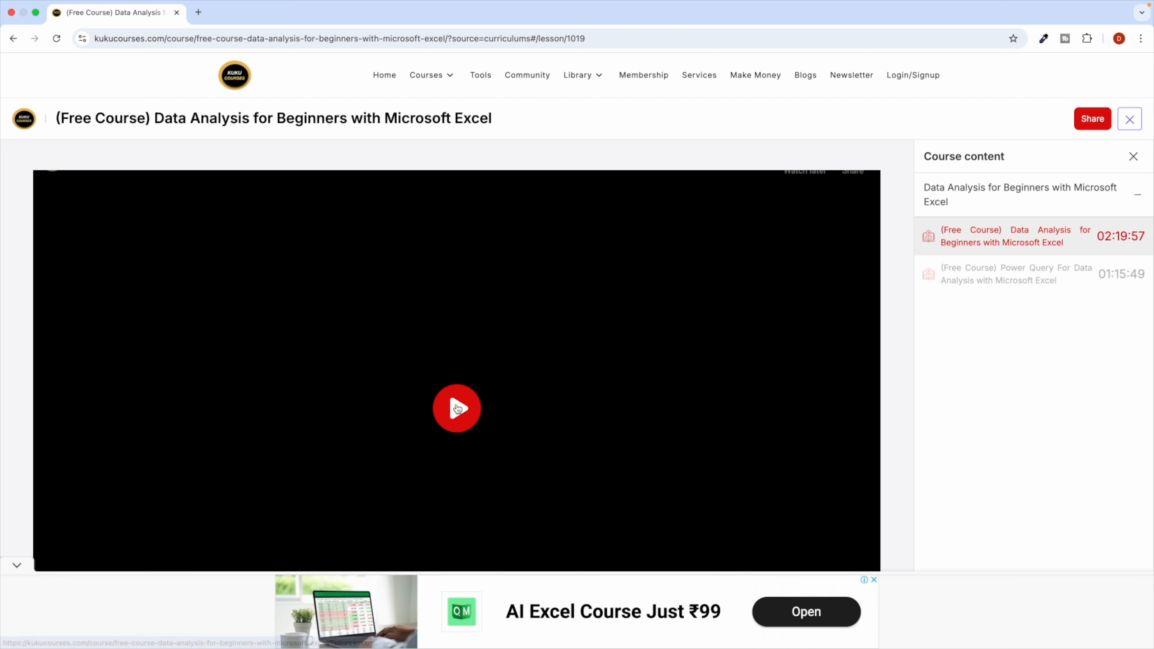
click(446, 393)
click(447, 394)
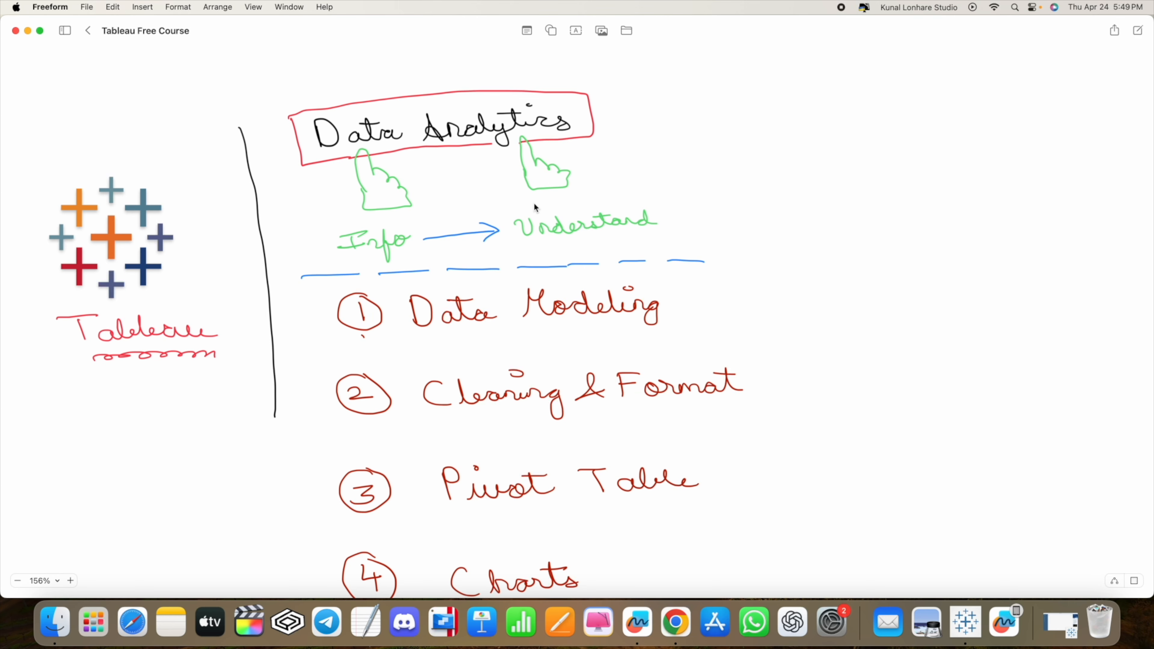
Step: Switch to the course video space with Ctrl+Right, then back to Freeform with Ctrl+Left
key(ctrl+Right)
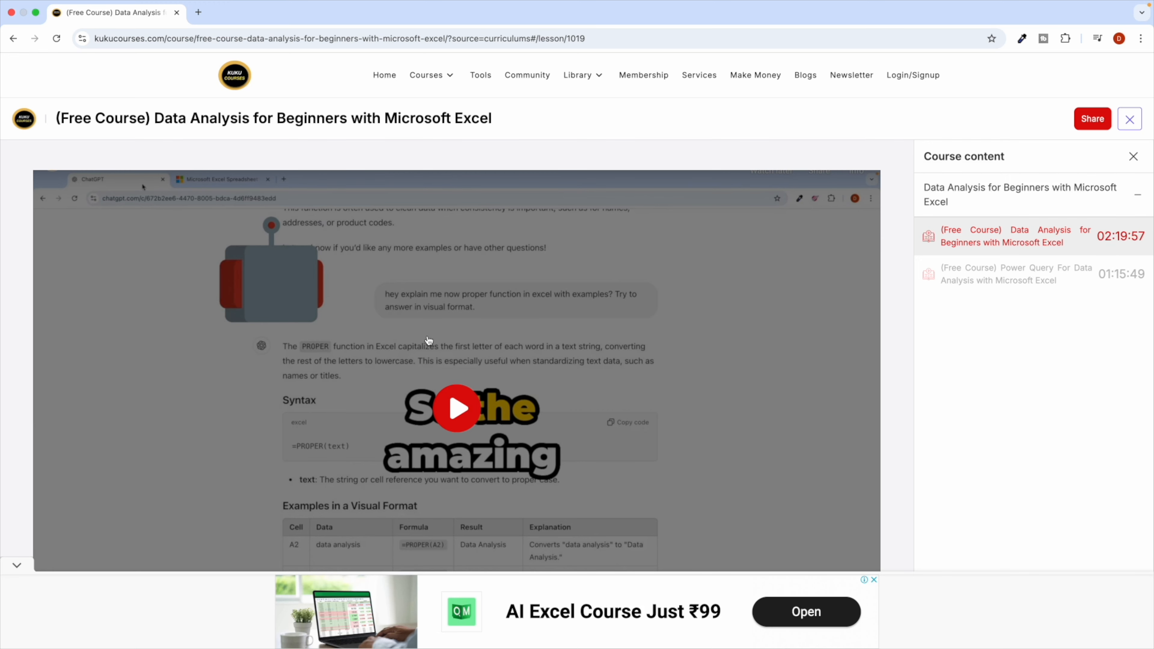
key(ctrl+Left)
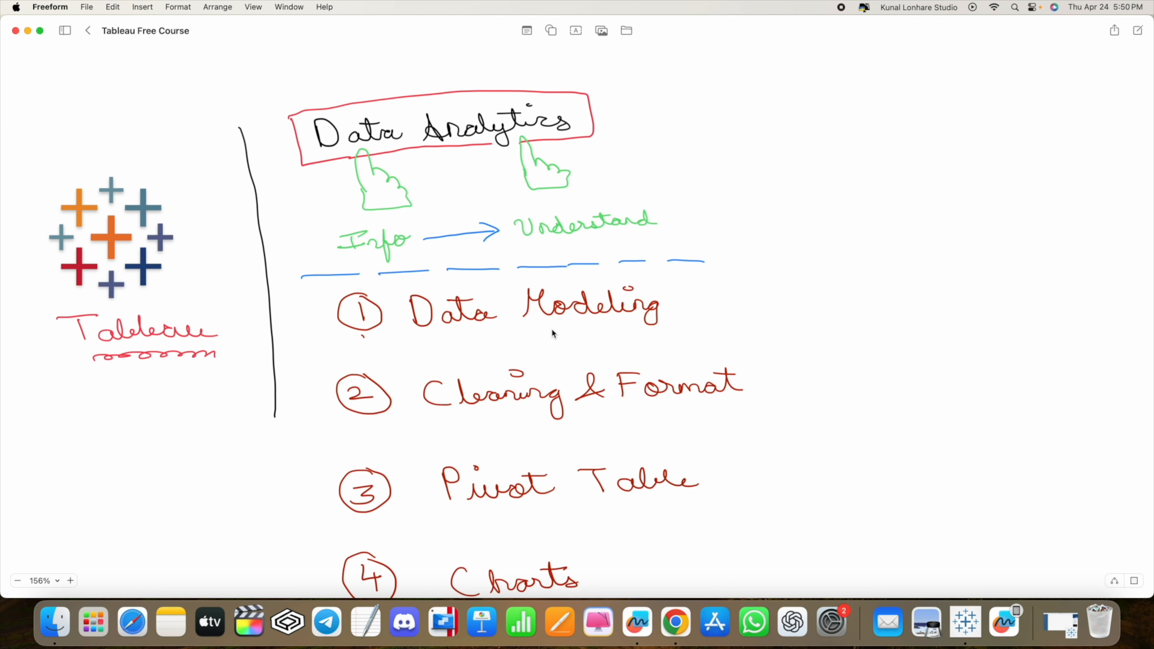
Step: Handwrite a purple bracket 'Duplicate, spell, tool' with an arrow to '[Power Query Editor]'
scroll(542, 331, down, 2)
scroll(542, 331, right, 2)
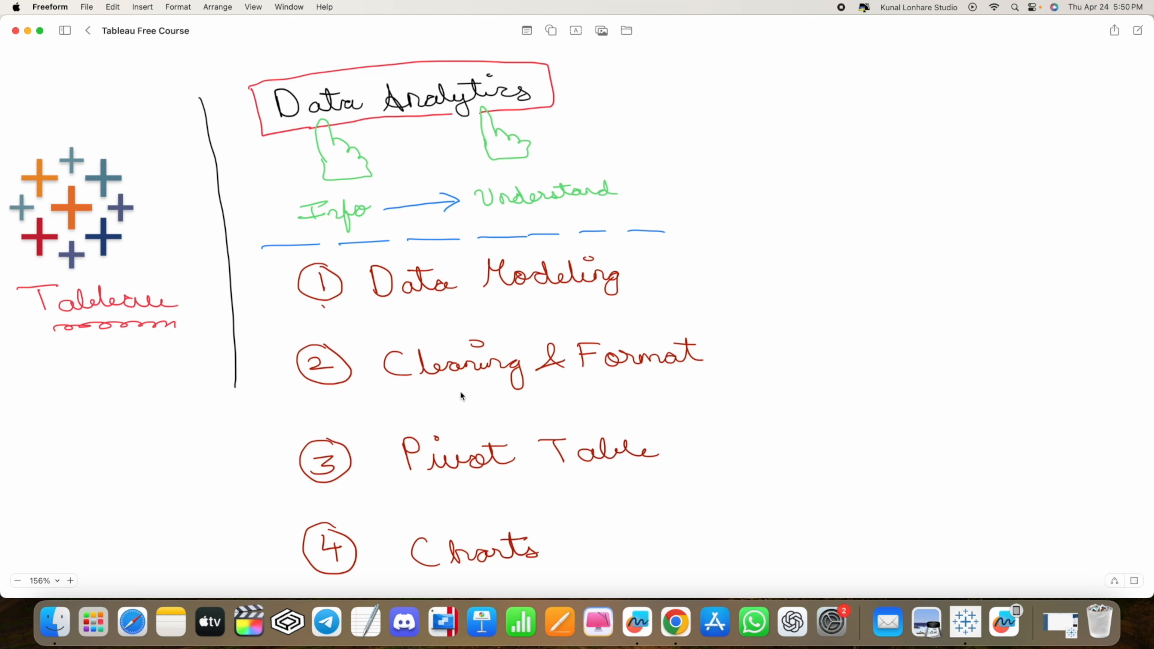
scroll(656, 372, right, 5)
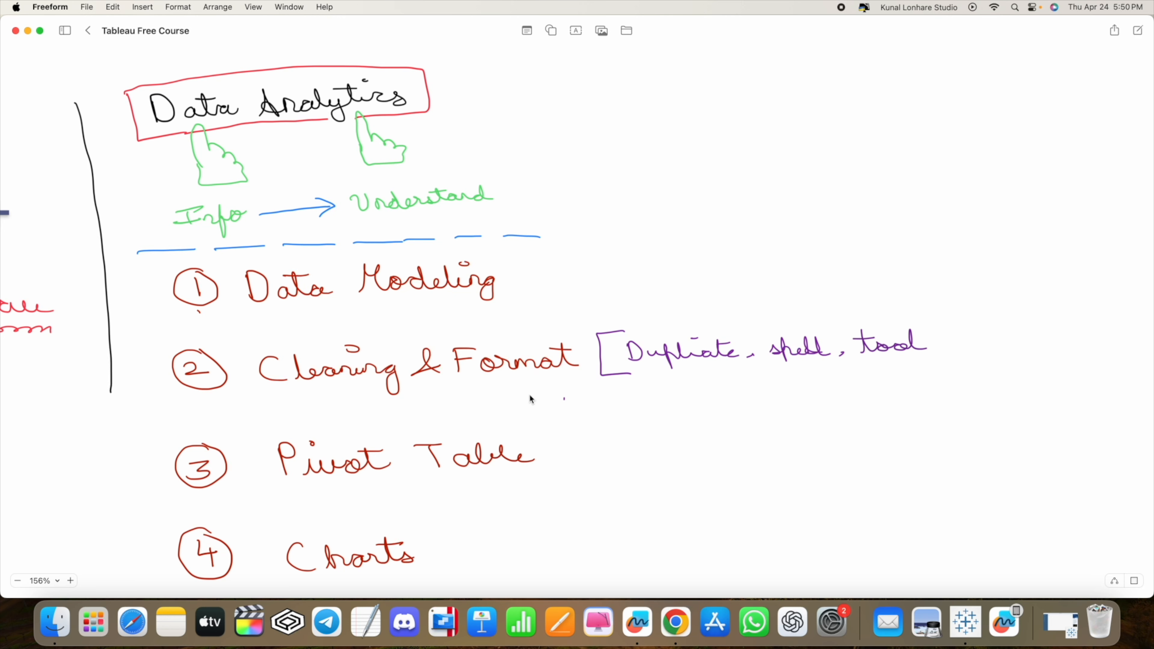
scroll(528, 394, right, 3)
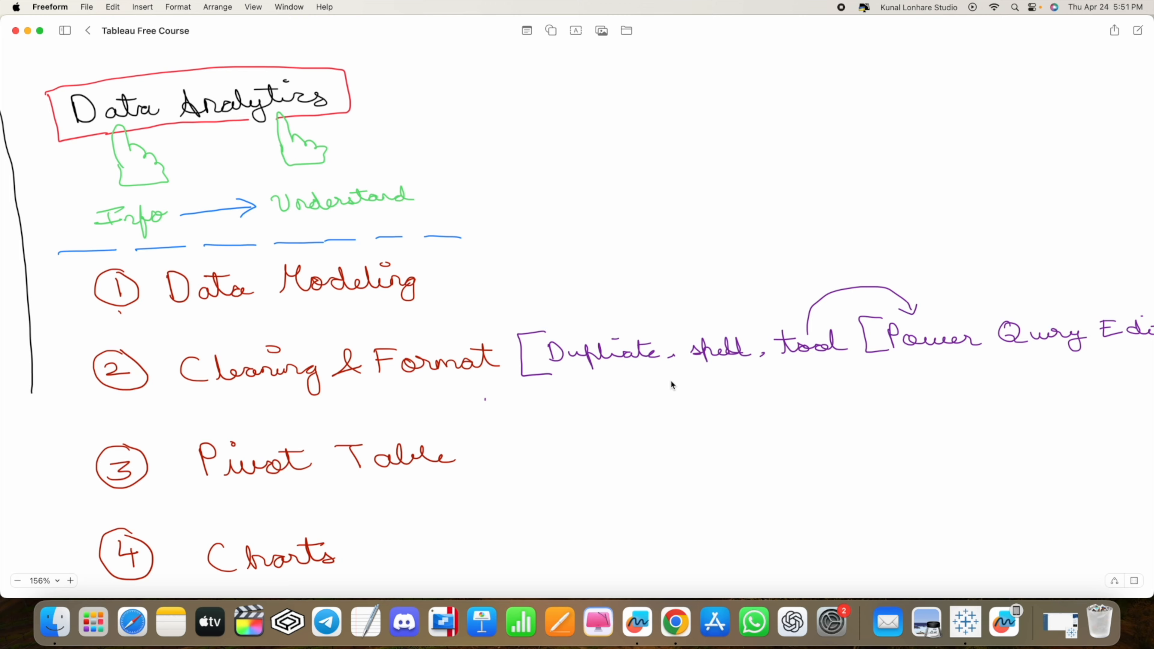
scroll(819, 372, right, 5)
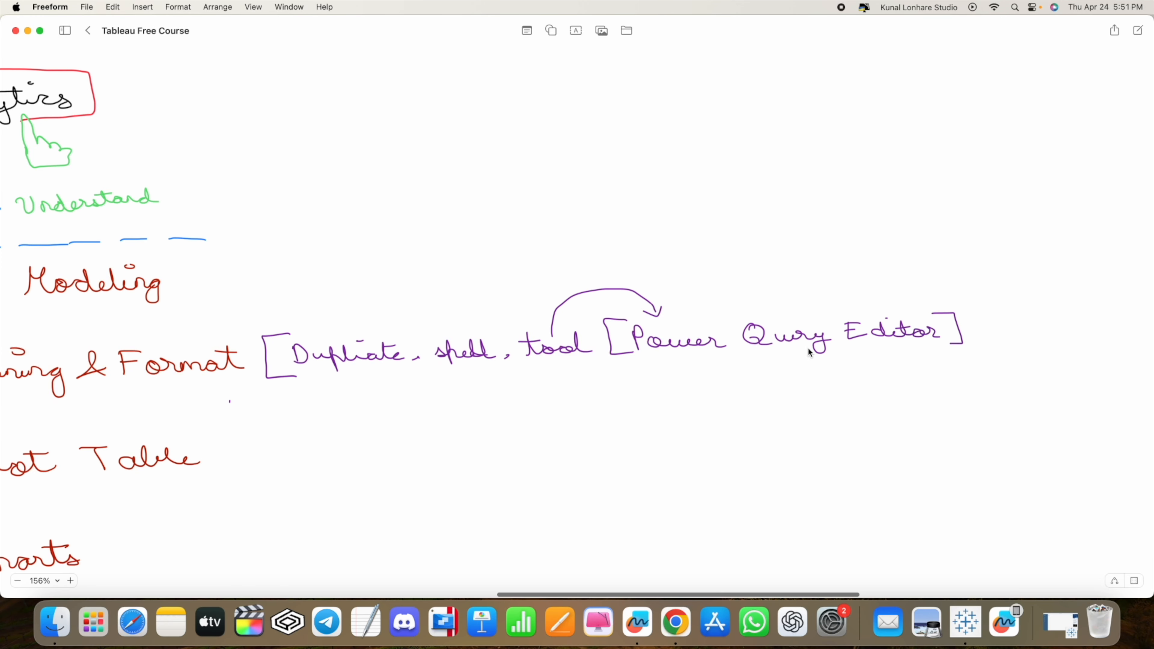
scroll(550, 368, left, 5)
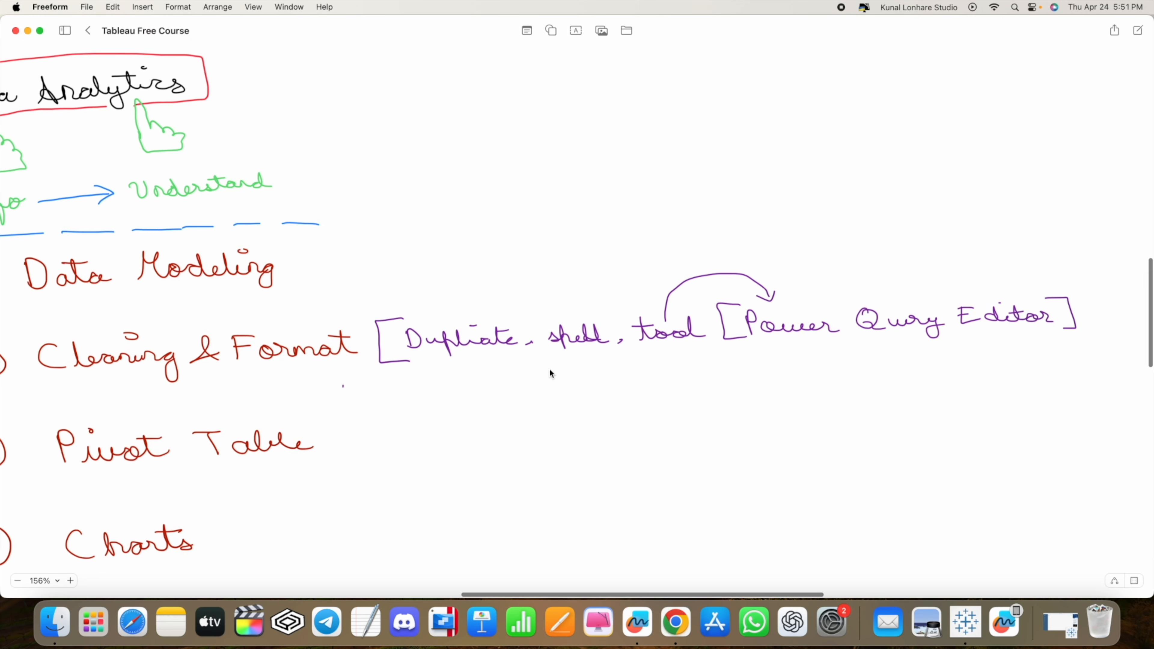
scroll(549, 368, left, 2)
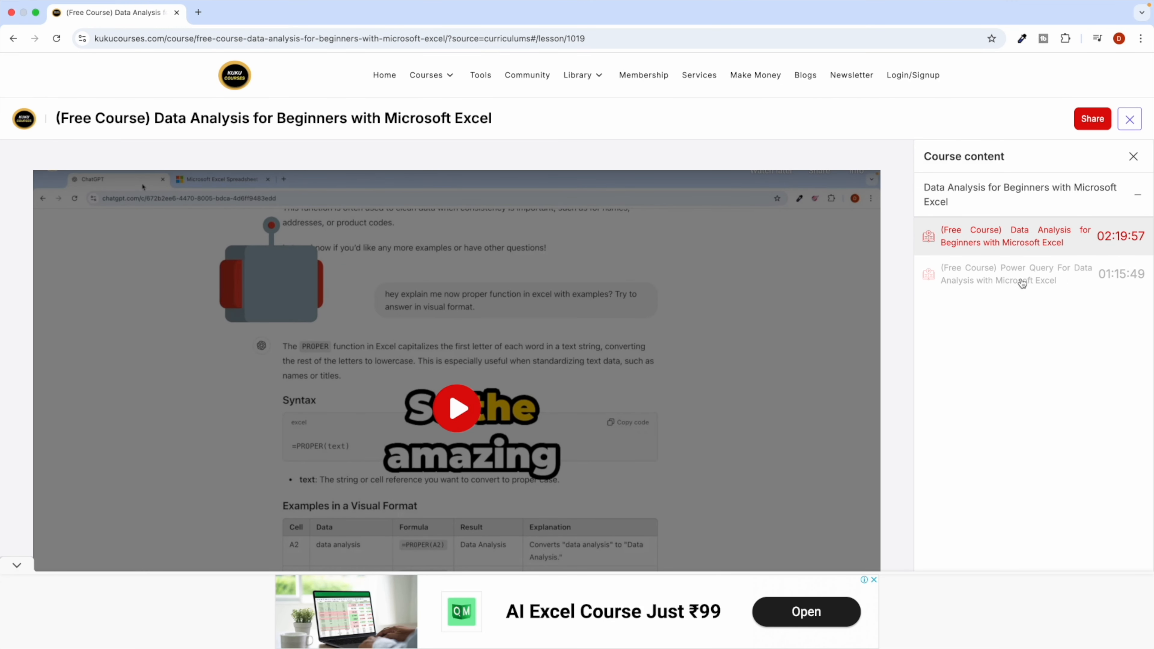
Step: Open the second lesson, Power Query For Data Analysis with Microsoft Excel (01:15:49), and play it
click(1037, 278)
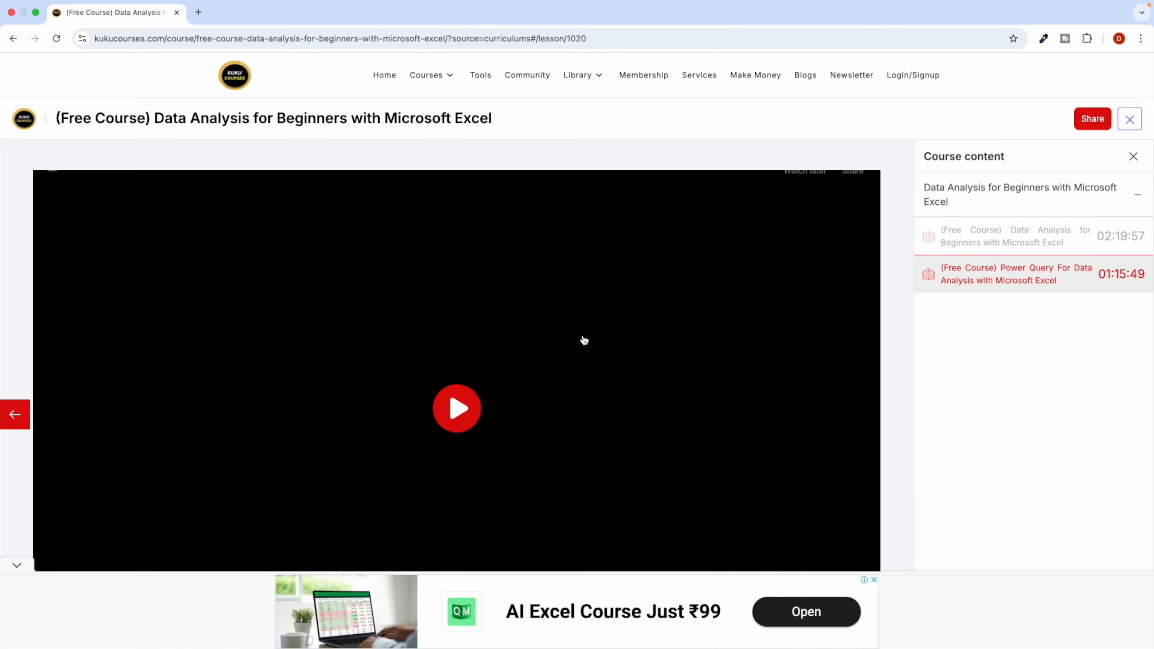
click(584, 341)
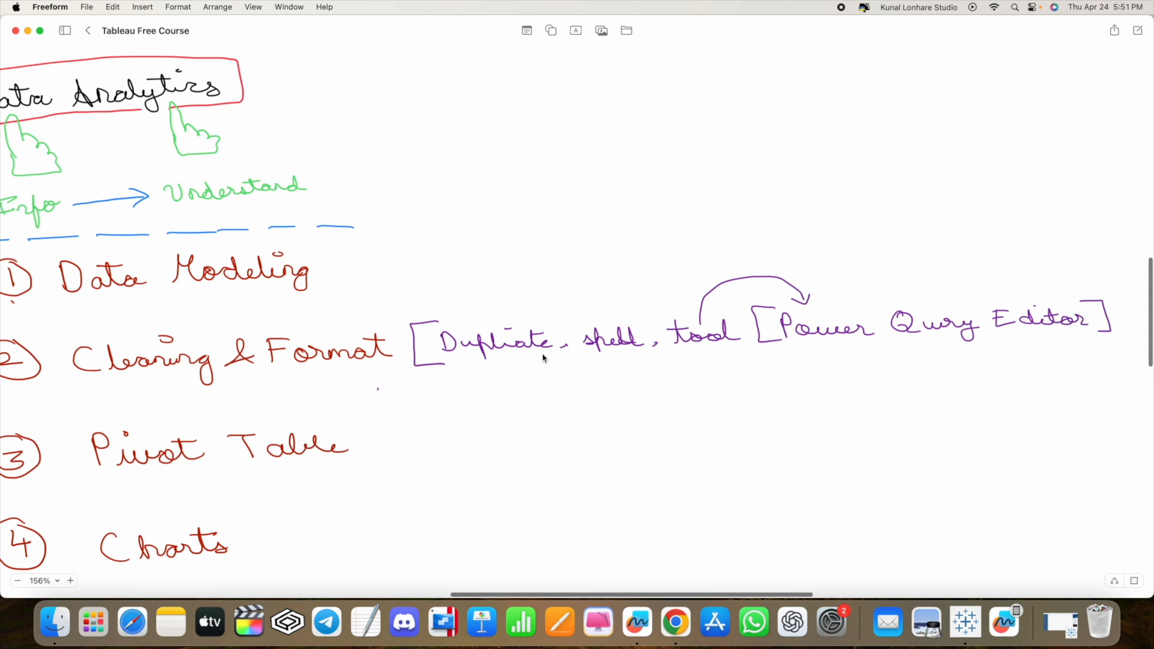
scroll(544, 357, left, 10)
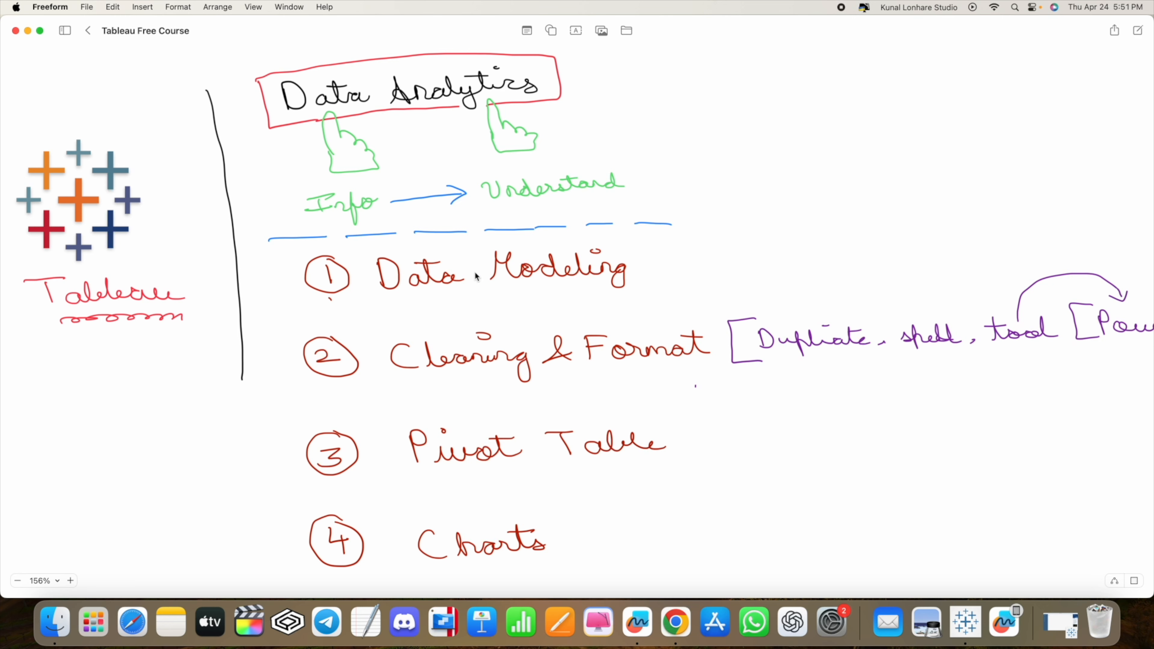
scroll(396, 190, up, 2)
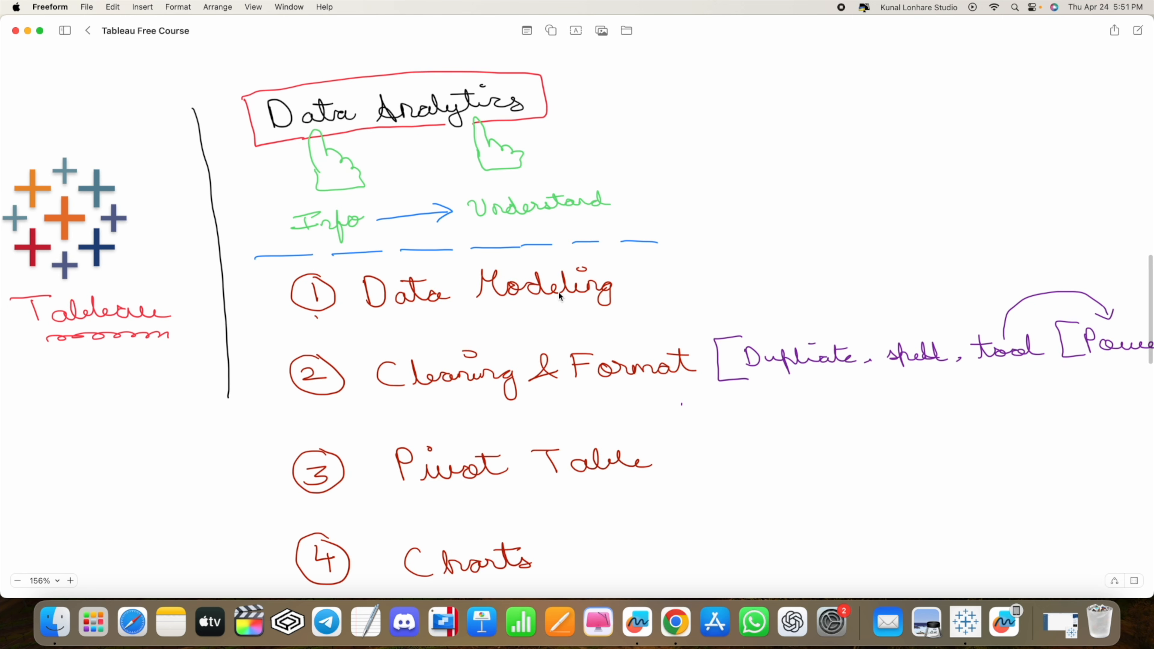
scroll(190, 296, left, 3)
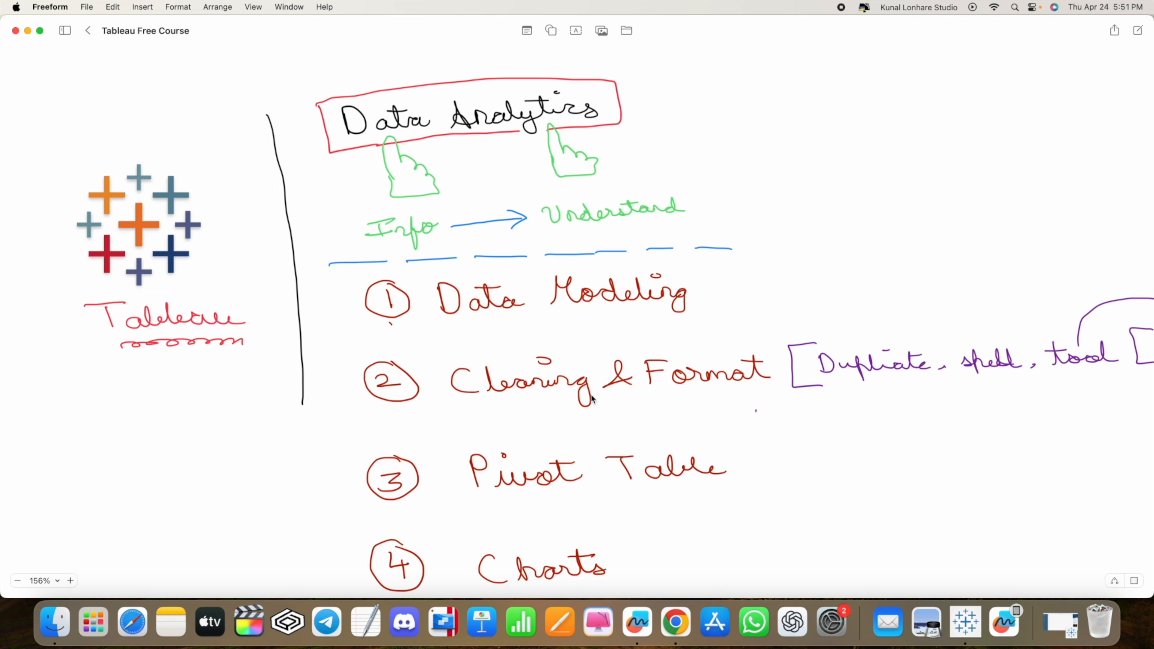
scroll(591, 396, down, 3)
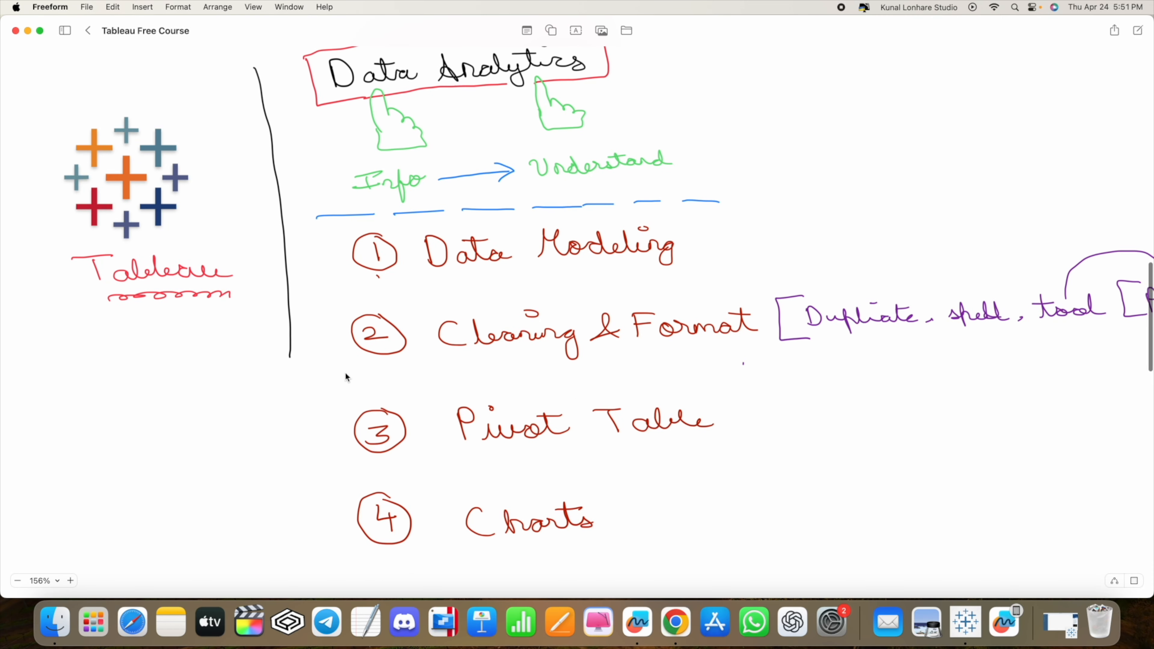
scroll(425, 272, up, 1)
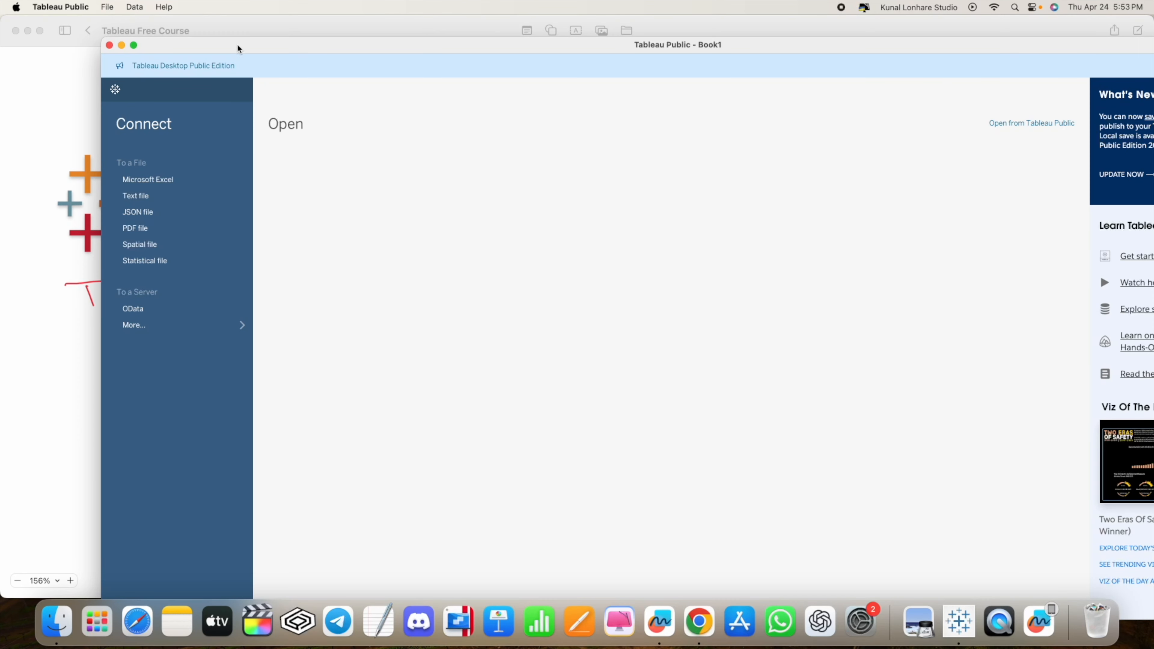
Step: Move the Tableau Public window to the top-left and flip between Sheet 1 and the start page
drag(240, 43, 273, 132)
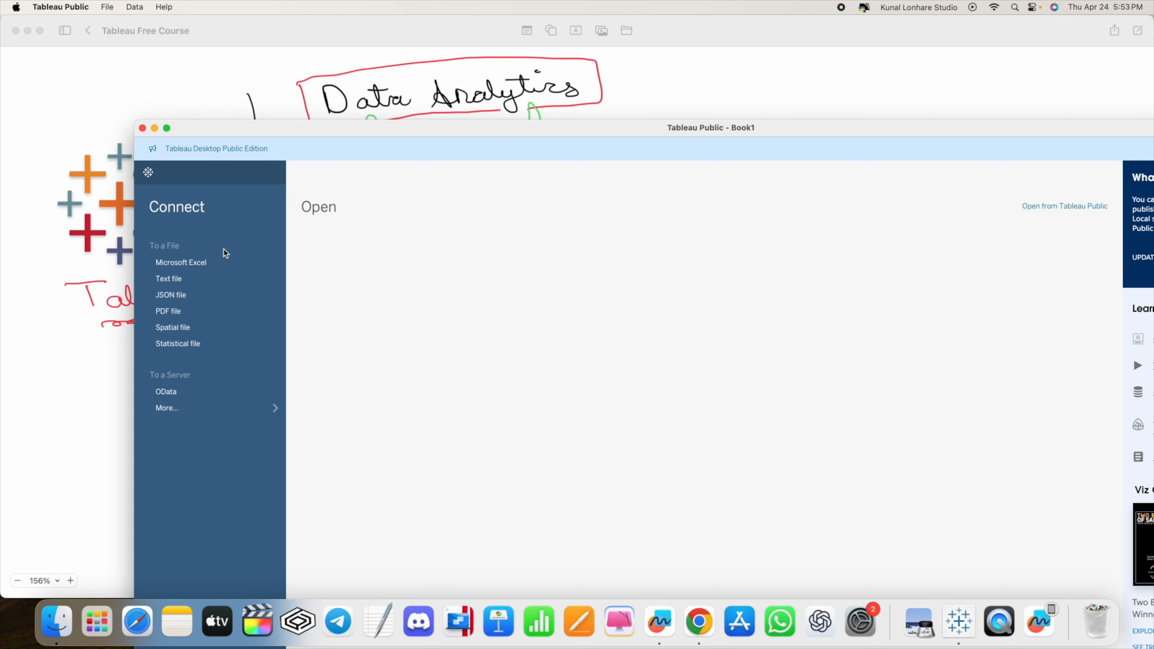
drag(284, 129, 158, 33)
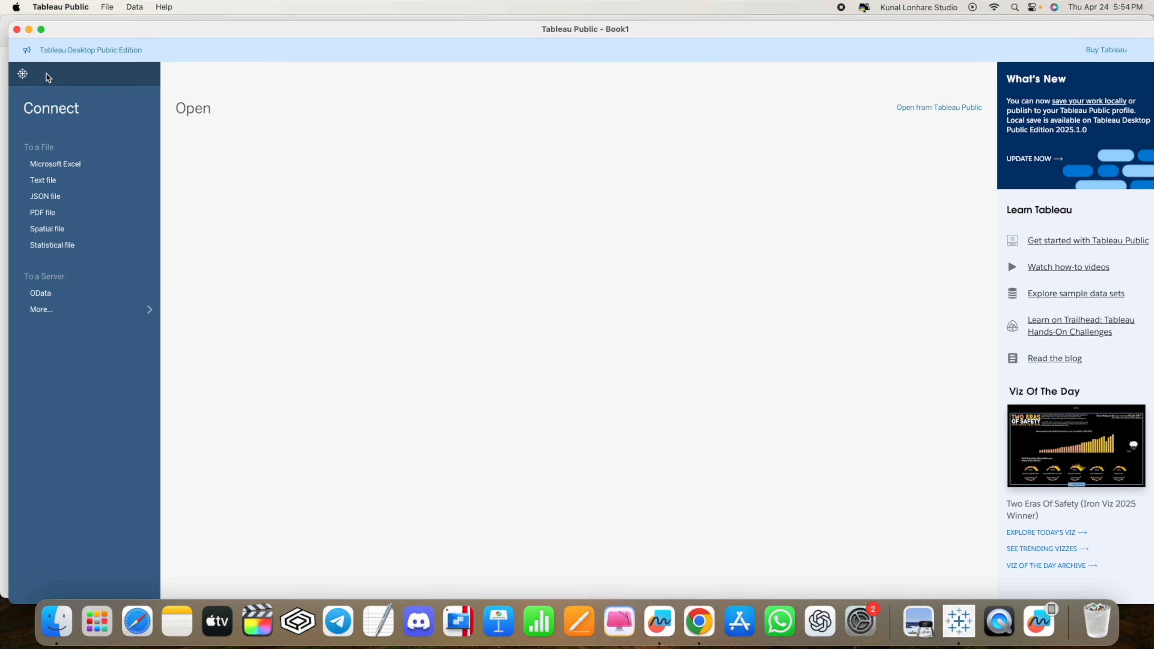
click(23, 74)
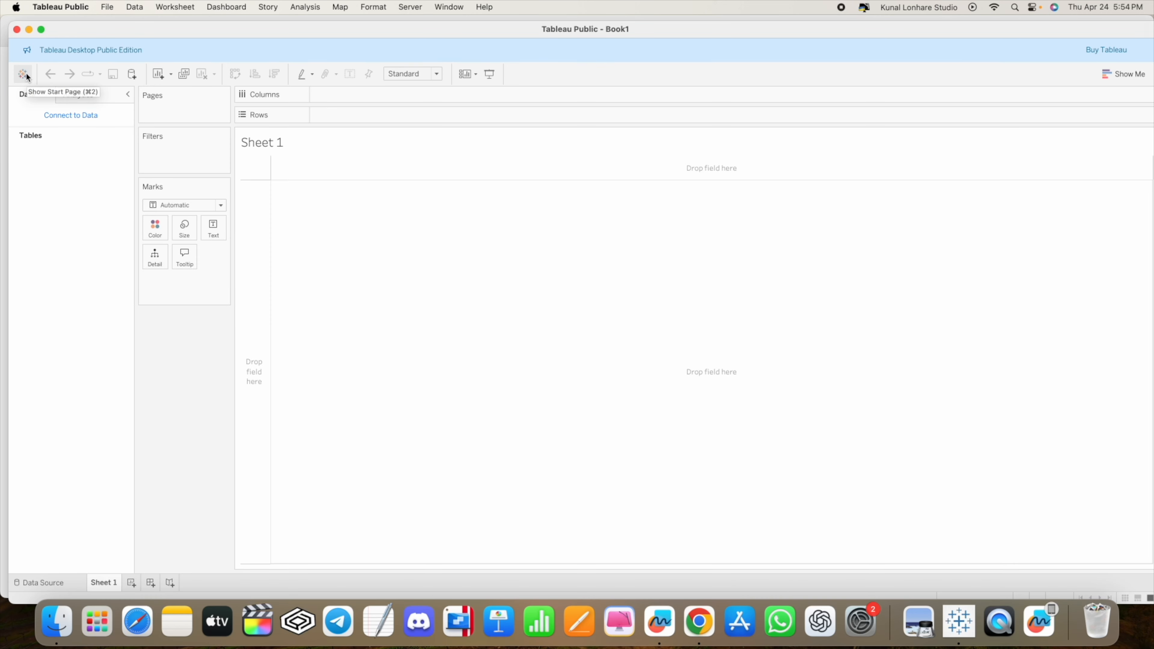
click(23, 76)
click(25, 77)
click(52, 584)
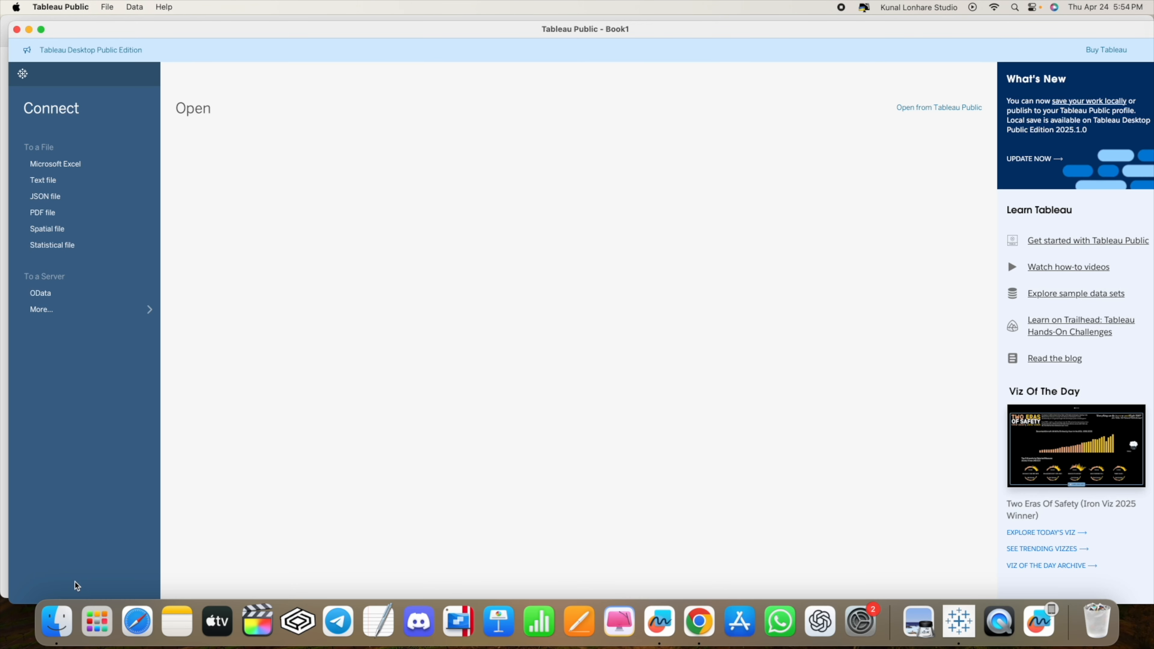
Step: Show the start page's connection options and the More... connectors list, then minimize Tableau
click(24, 73)
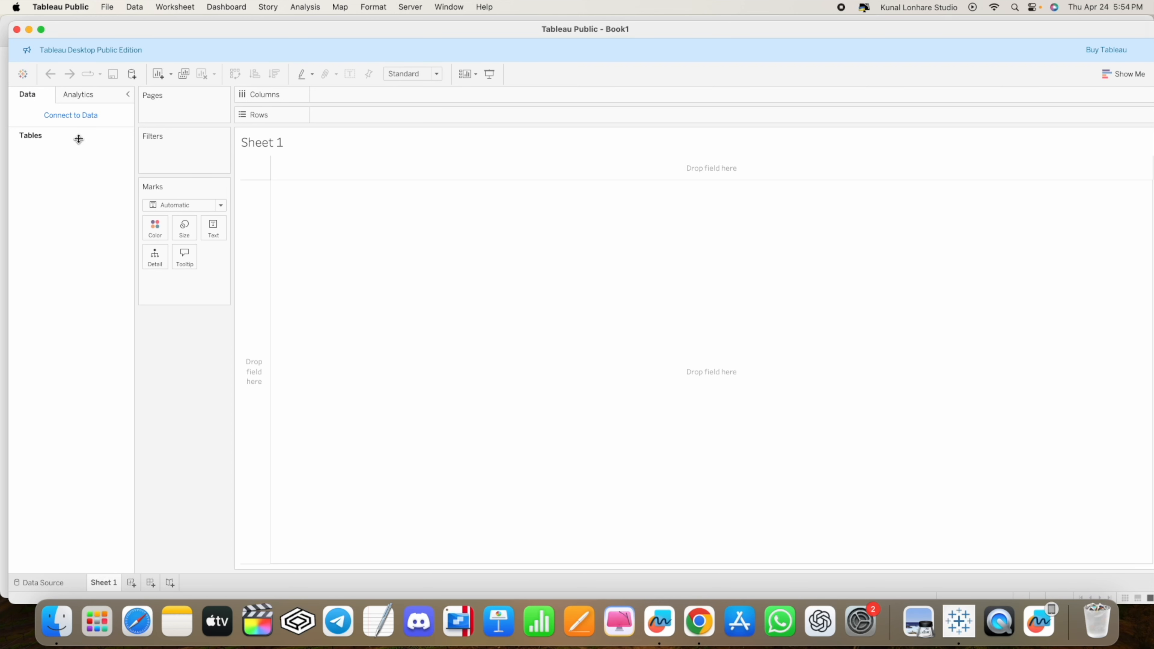
click(22, 74)
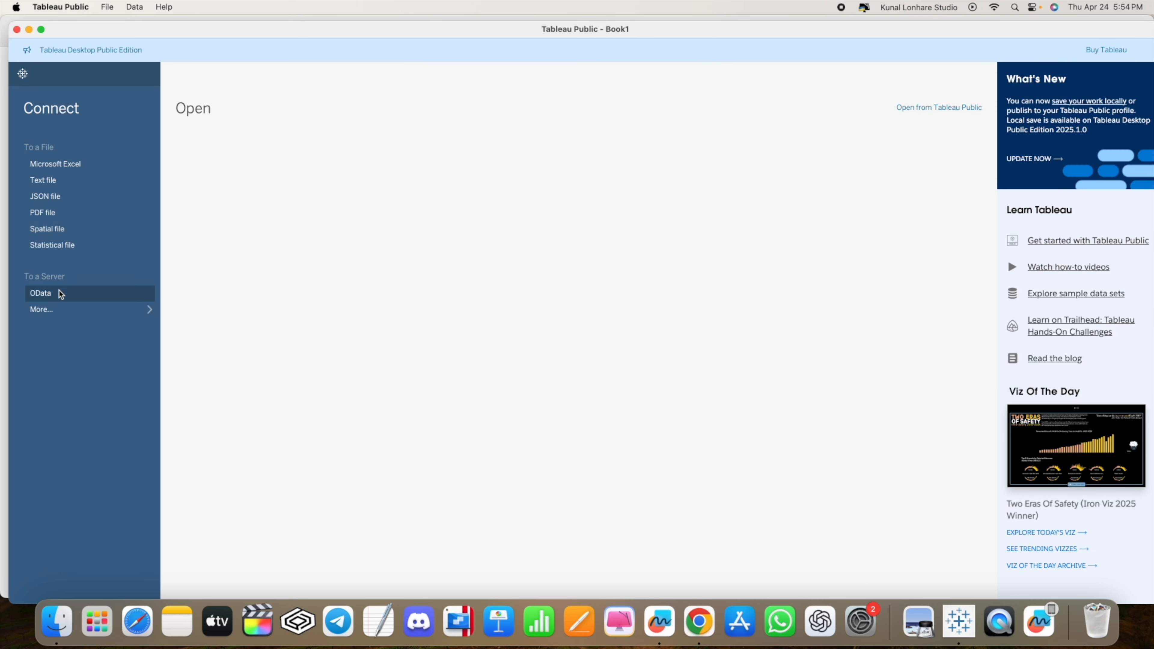
click(22, 74)
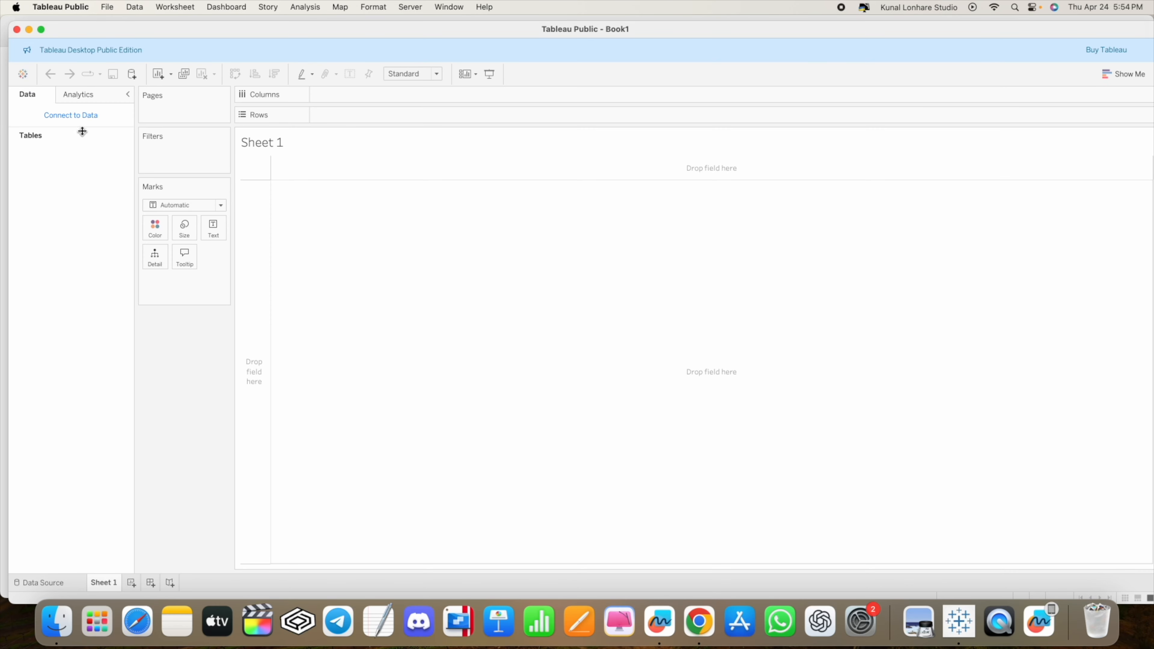
click(22, 74)
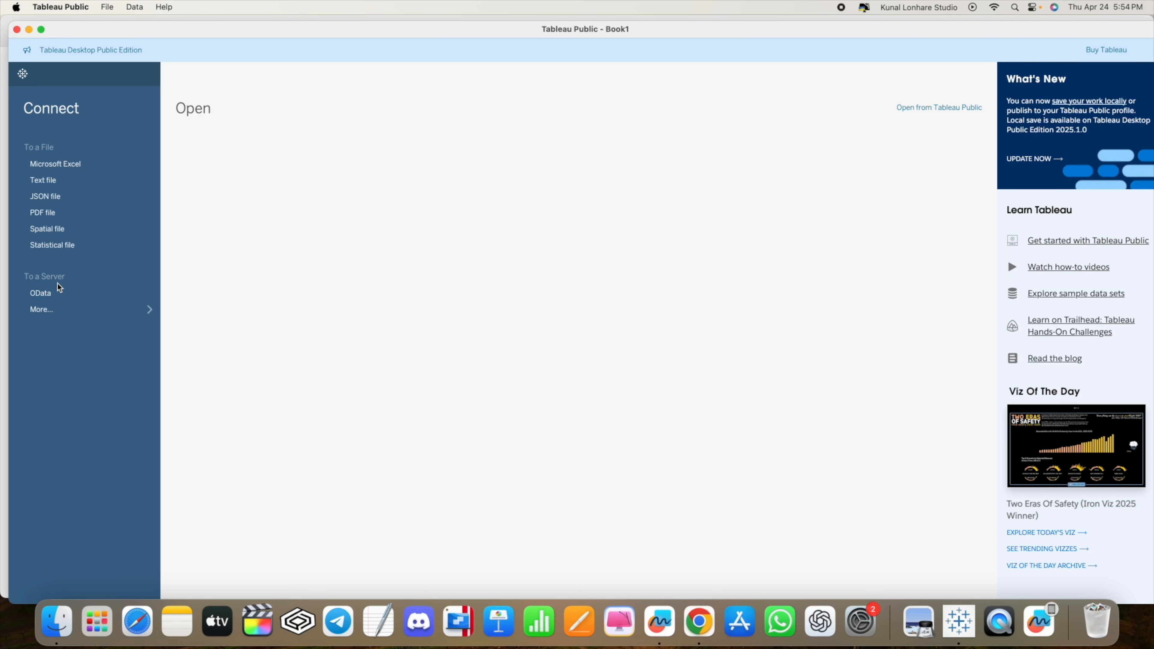
click(148, 313)
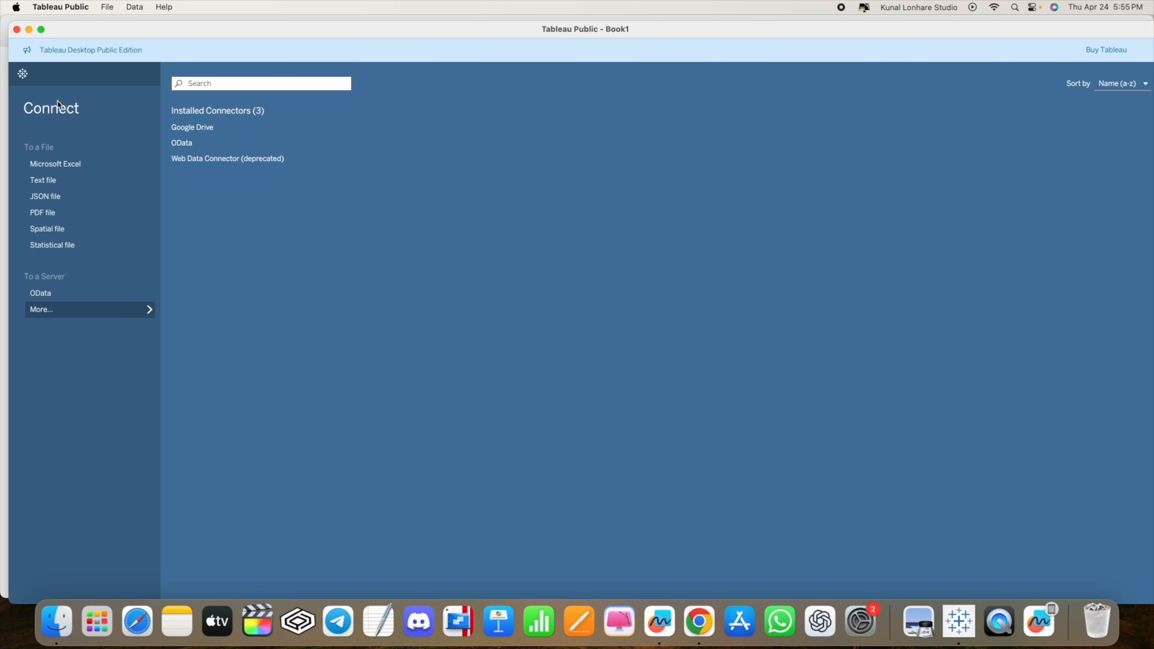
click(23, 75)
click(23, 75)
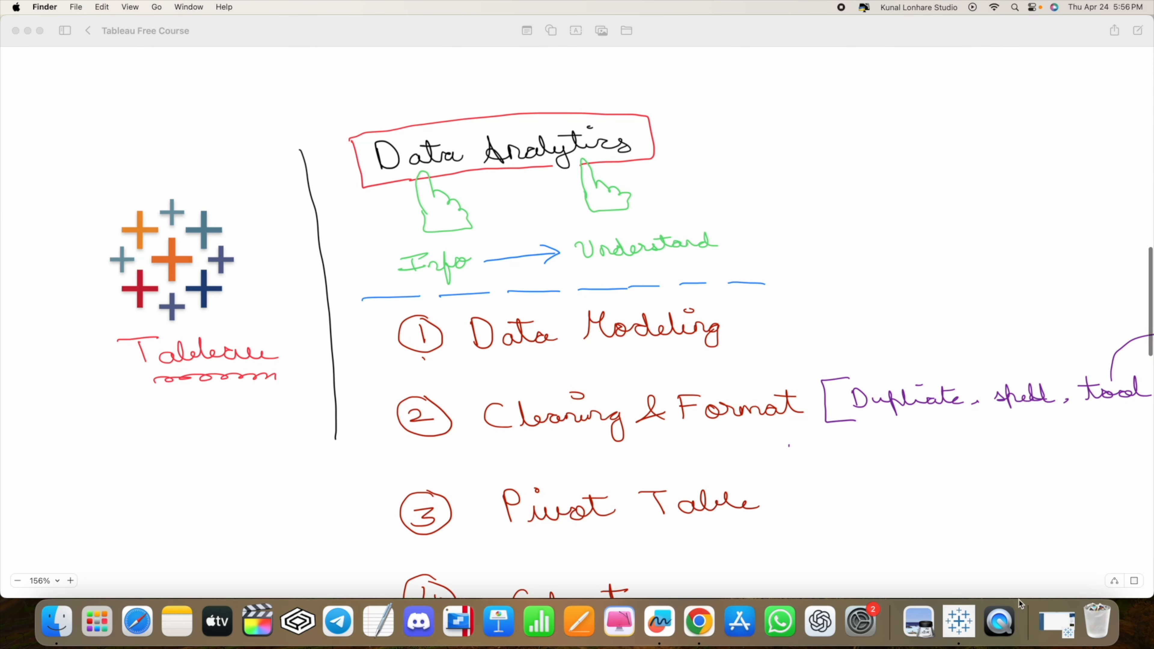
click(1057, 622)
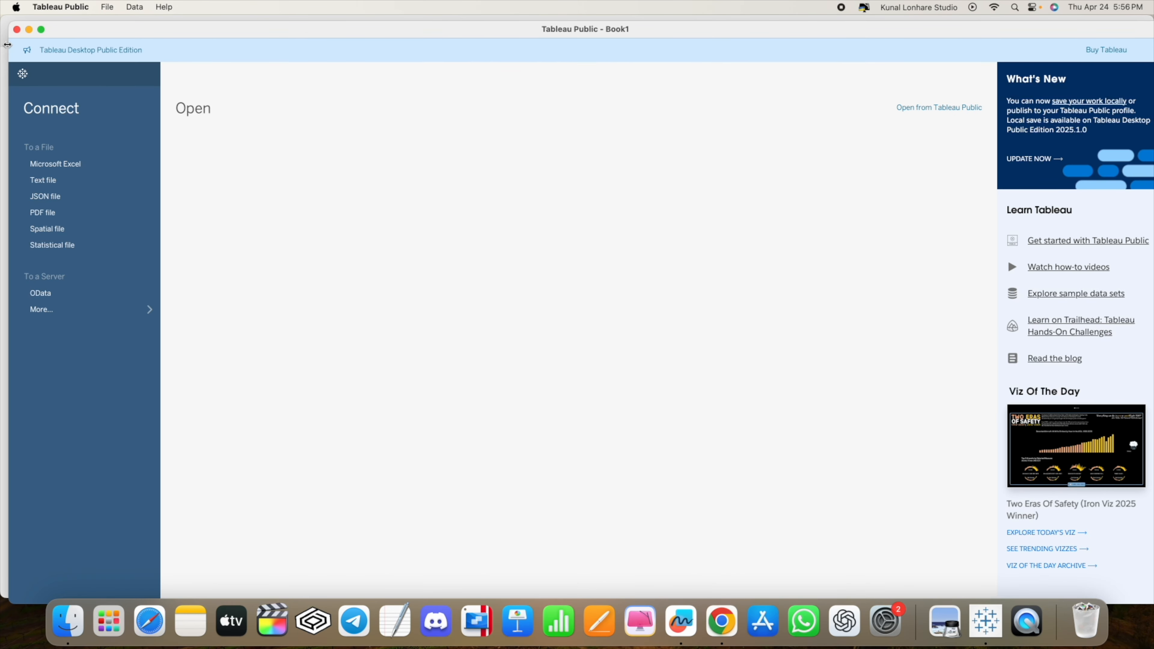
click(29, 29)
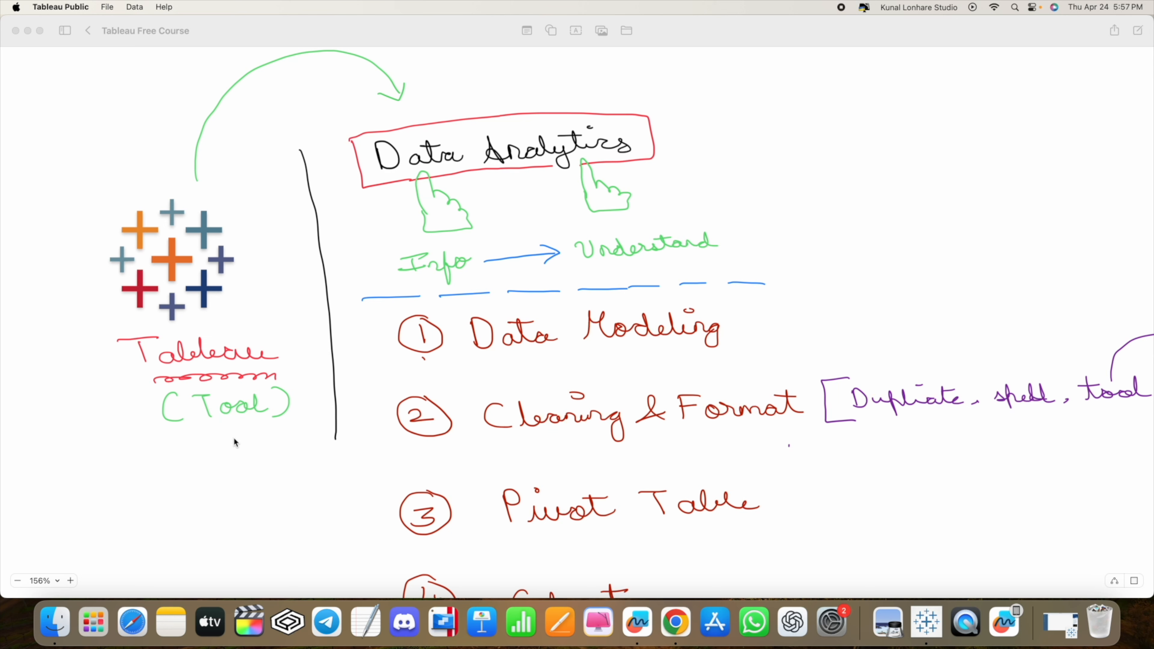
Step: Draw a yellow hand pointing at the Tableau logo on the Freeform board
scroll(226, 428, down, 5)
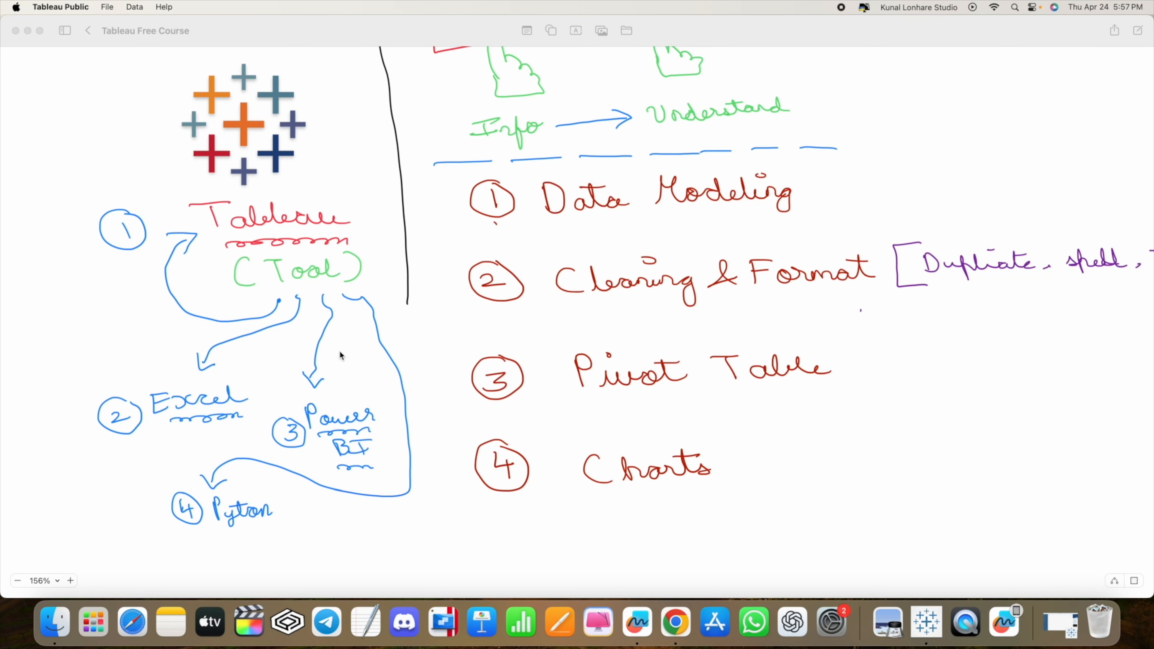
scroll(340, 352, down, 3)
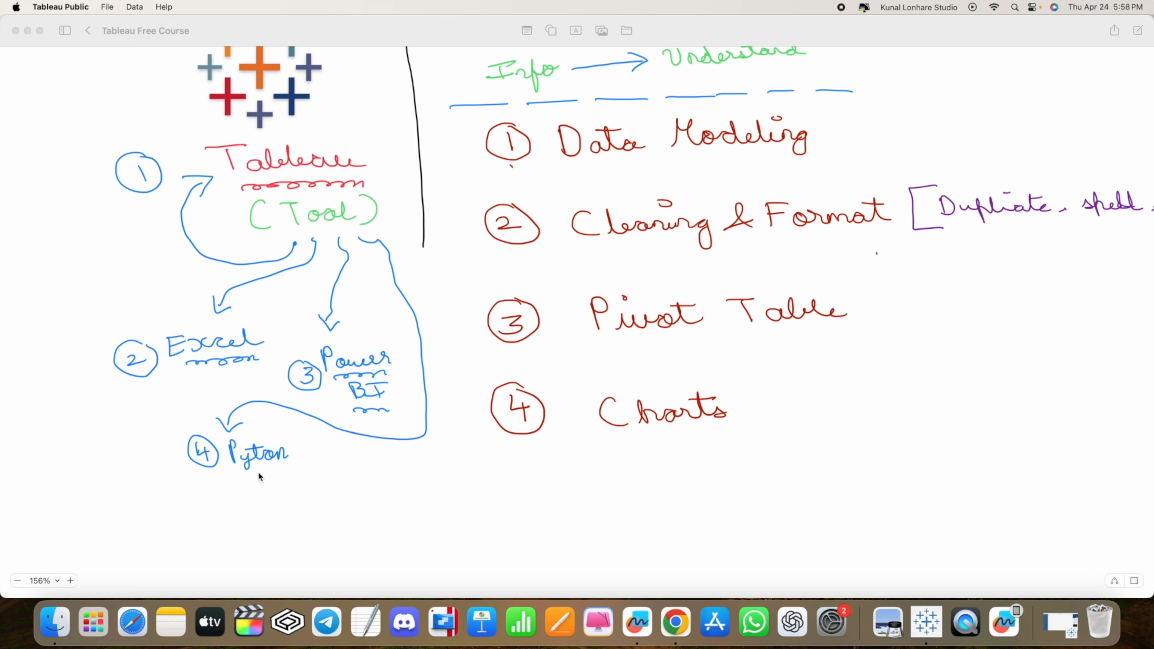
scroll(192, 414, up, 2)
scroll(191, 414, left, 3)
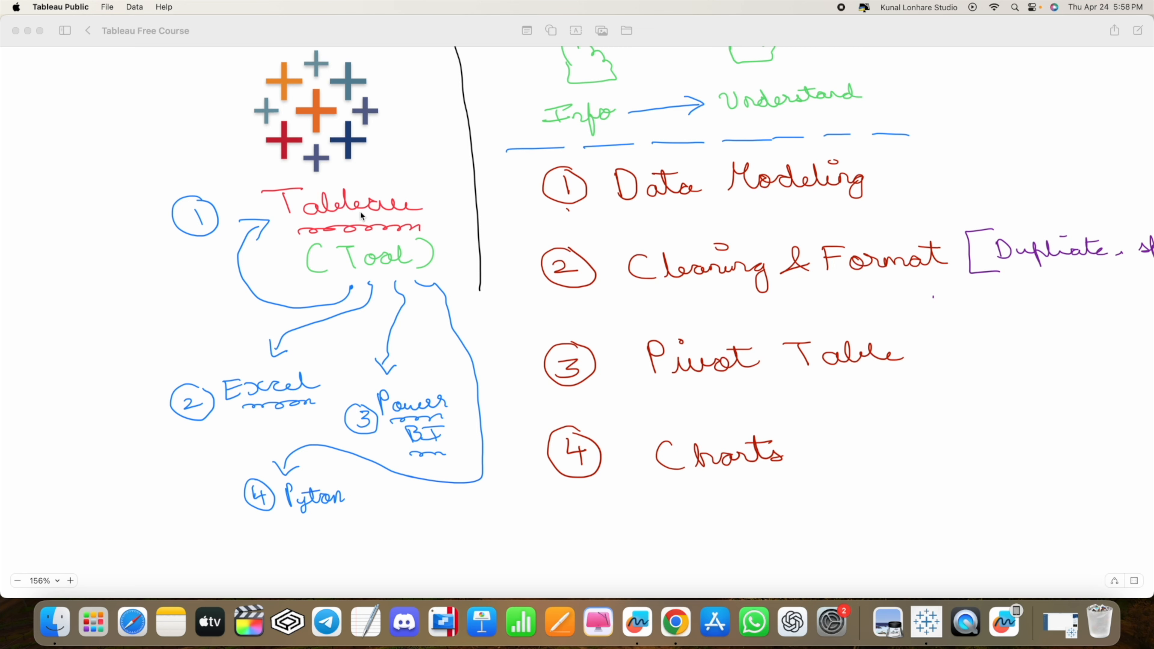
scroll(345, 224, up, 3)
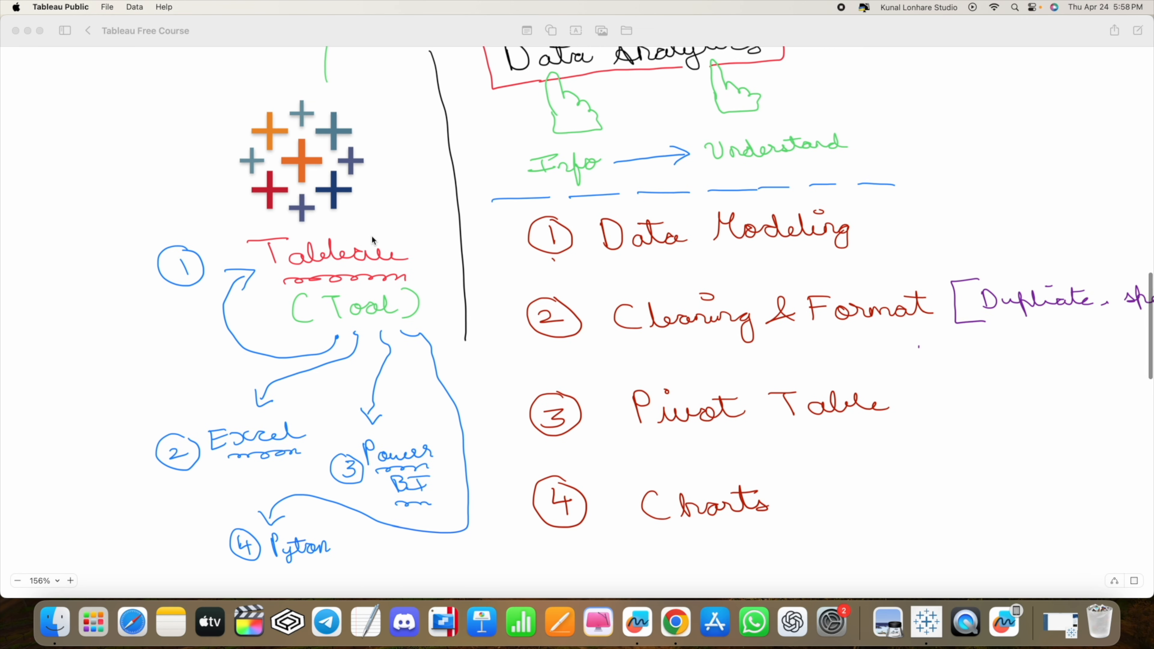
scroll(304, 227, left, 3)
scroll(304, 228, up, 2)
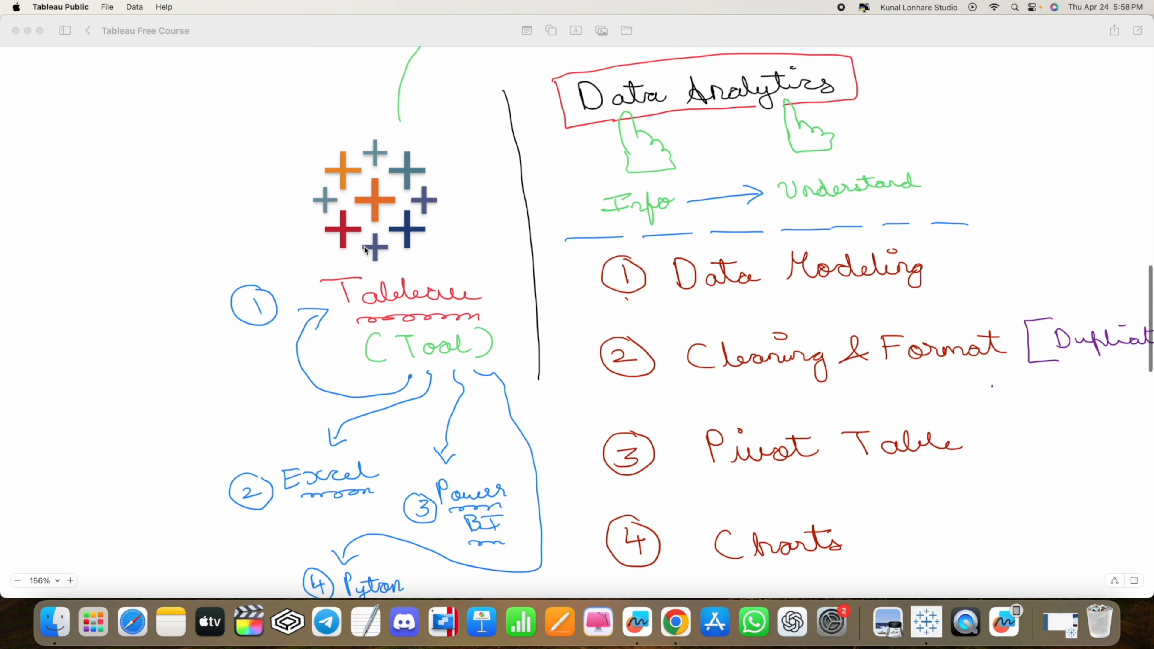
scroll(370, 307, down, 1)
scroll(370, 307, right, 1)
scroll(370, 307, left, 2)
scroll(370, 307, up, 1)
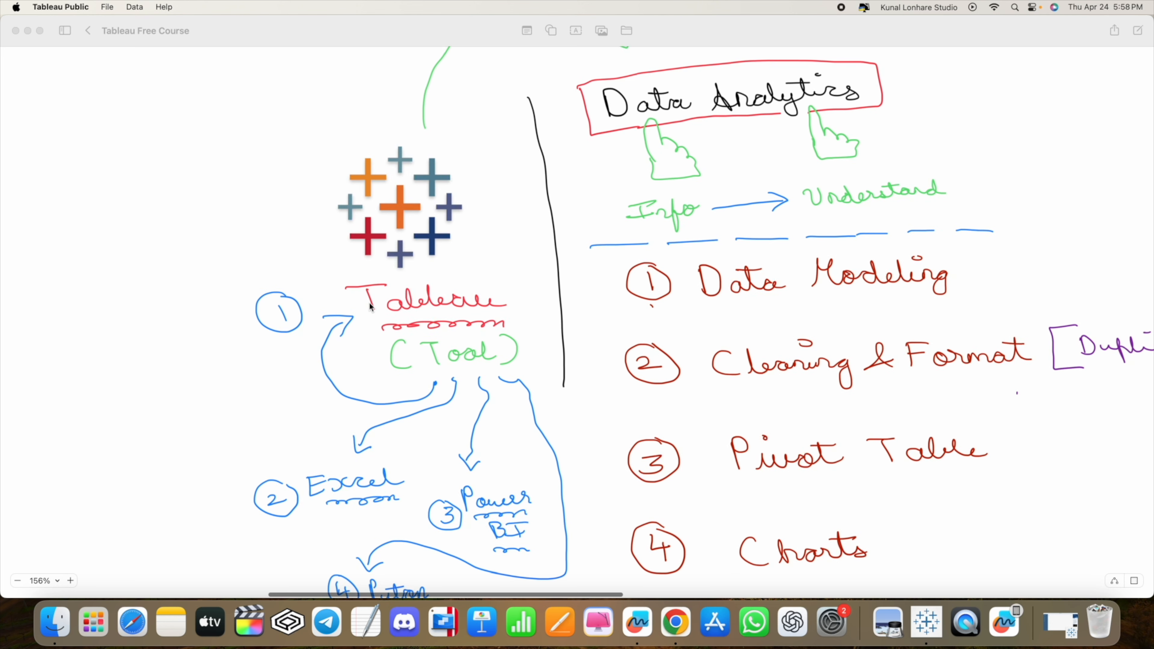
mouse_move(215, 191)
mouse_down()
mouse_move(305, 206)
mouse_move(253, 211)
mouse_move(225, 245)
mouse_move(199, 195)
mouse_up()
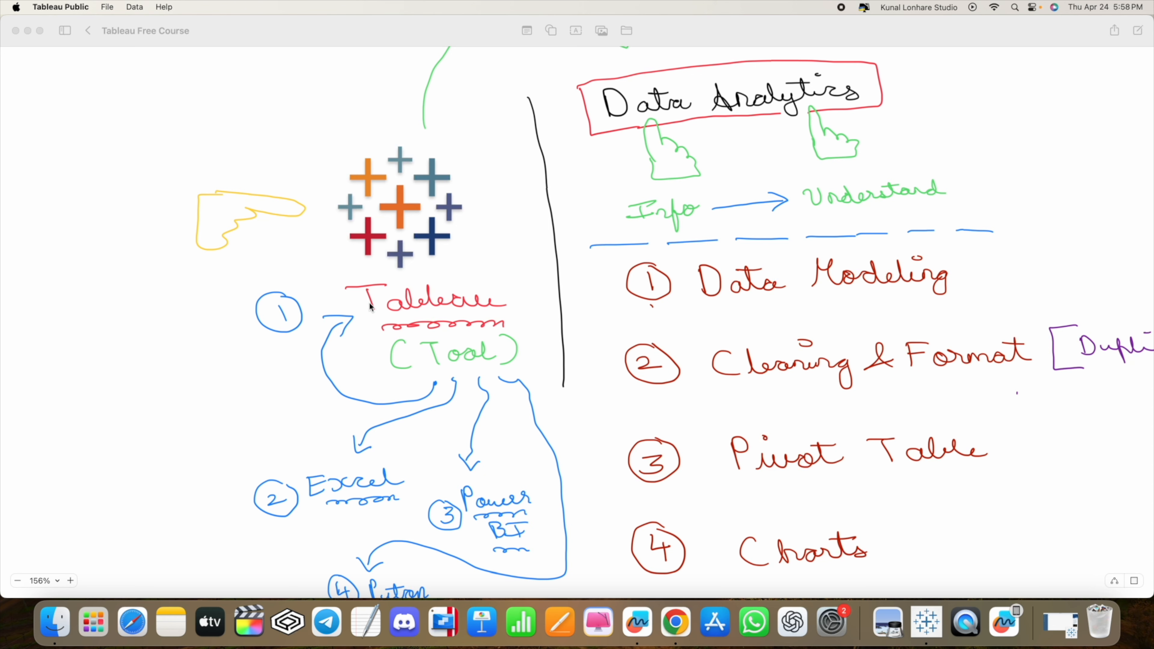
Step: Handwrite 'Windows/Mac' beside the hand and bring Tableau Public back up
mouse_move(87, 176)
mouse_down()
mouse_move(98, 196)
mouse_move(113, 179)
mouse_move(137, 188)
mouse_move(149, 171)
mouse_move(184, 177)
mouse_move(127, 169)
mouse_move(199, 186)
mouse_up()
mouse_move(105, 230)
mouse_down()
mouse_move(119, 202)
mouse_move(125, 230)
mouse_move(169, 216)
mouse_move(166, 199)
mouse_up()
drag(139, 240, 160, 230)
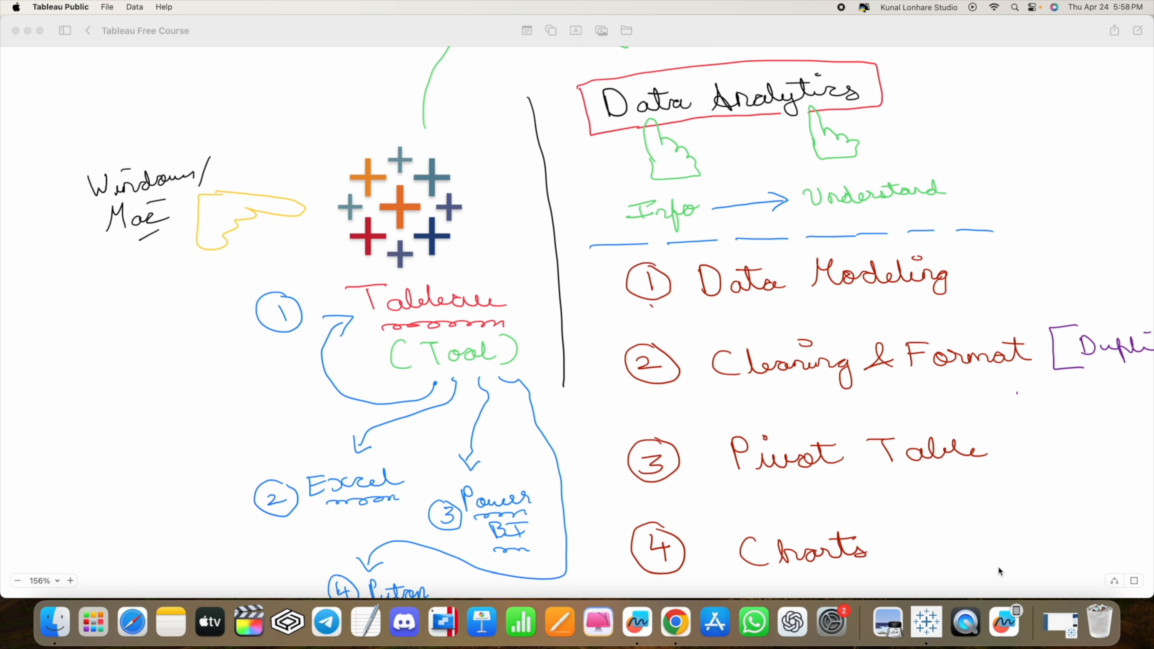
click(1060, 623)
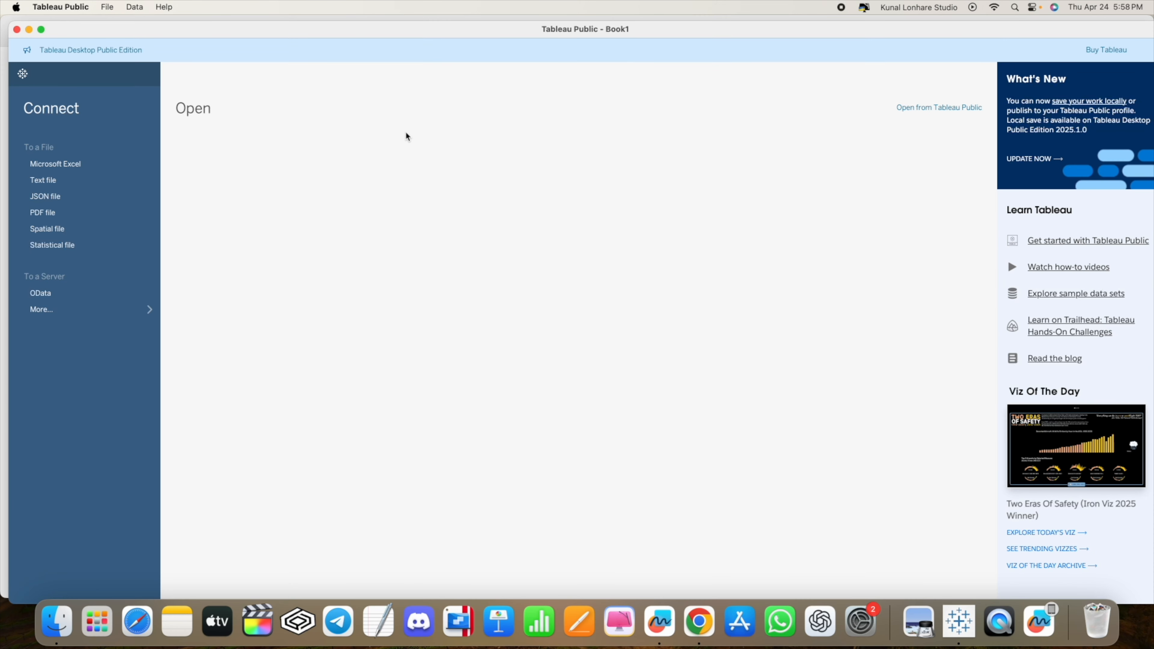
Step: Drag the Tableau Public window down and right, then minimize it to uncover the notes
drag(192, 32, 214, 90)
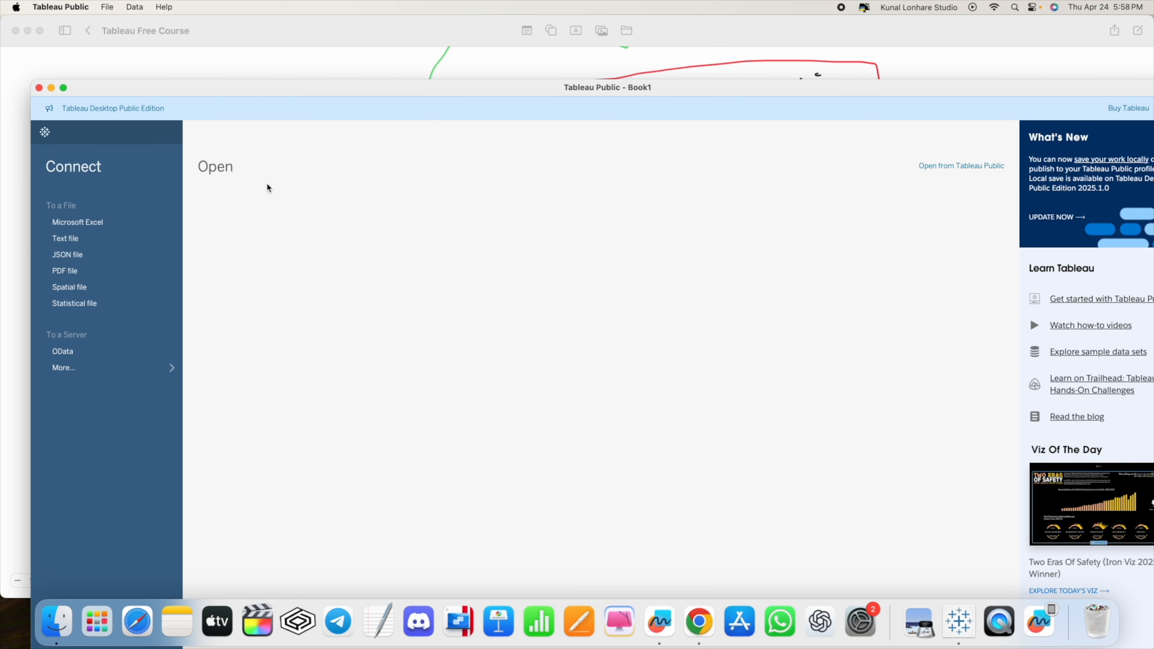
drag(174, 98, 408, 144)
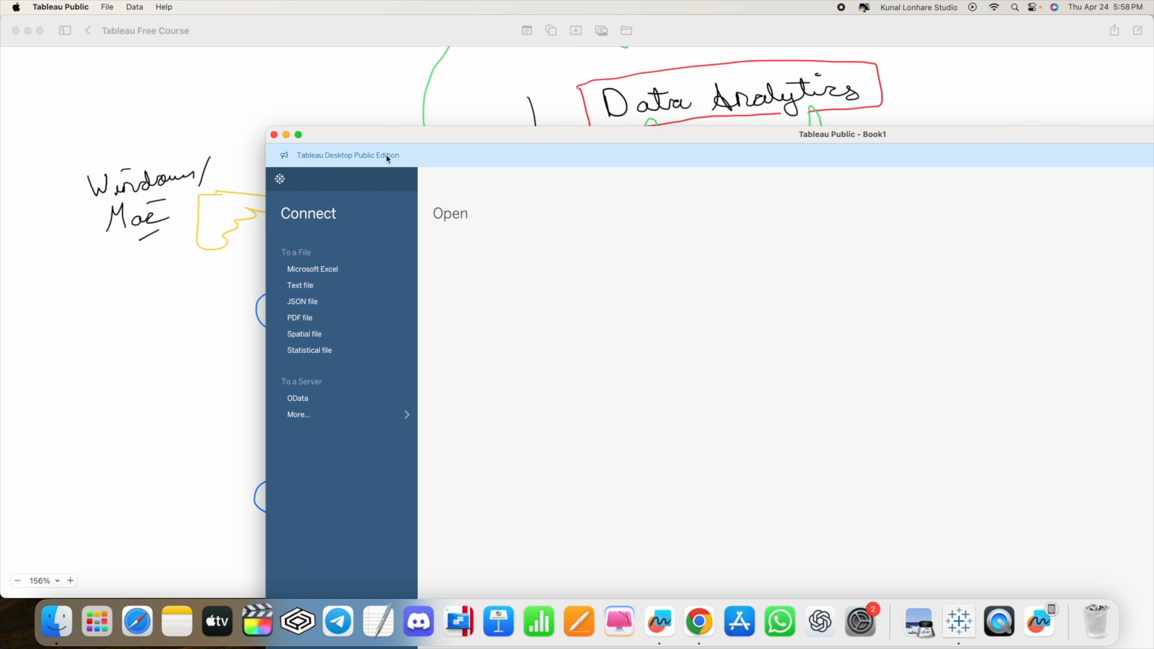
click(287, 135)
scroll(267, 275, down, 2)
Step: Pan around the Freeform canvas to review the Data Analytics outline and Power Query Editor note
scroll(266, 276, down, 2)
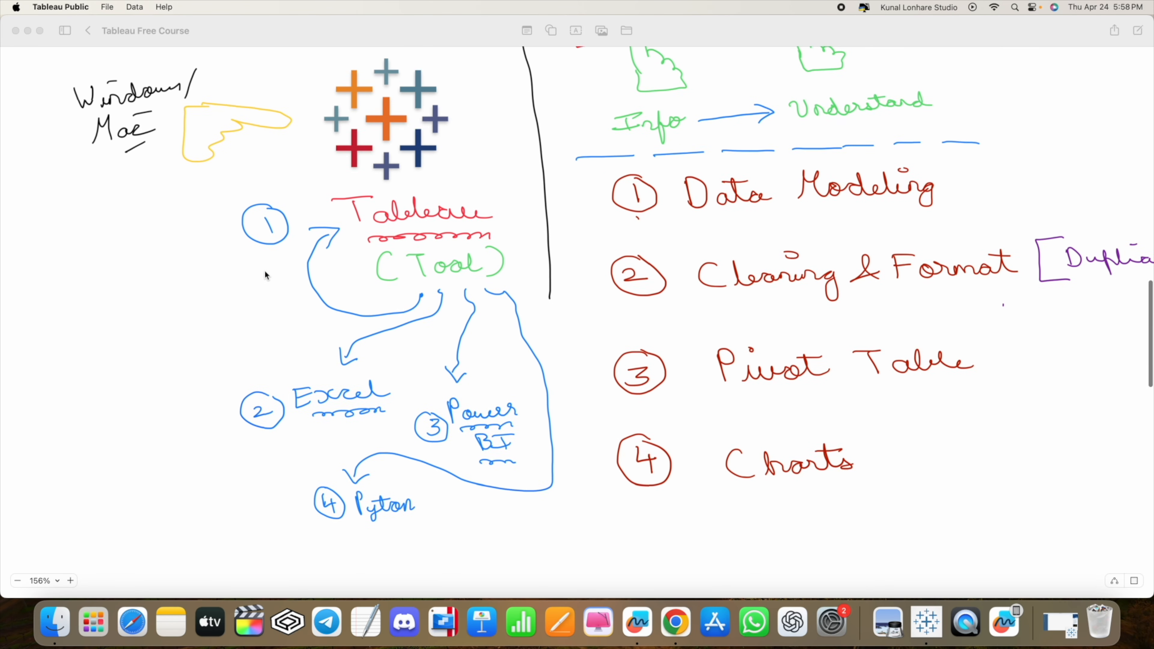
scroll(276, 325, down, 1)
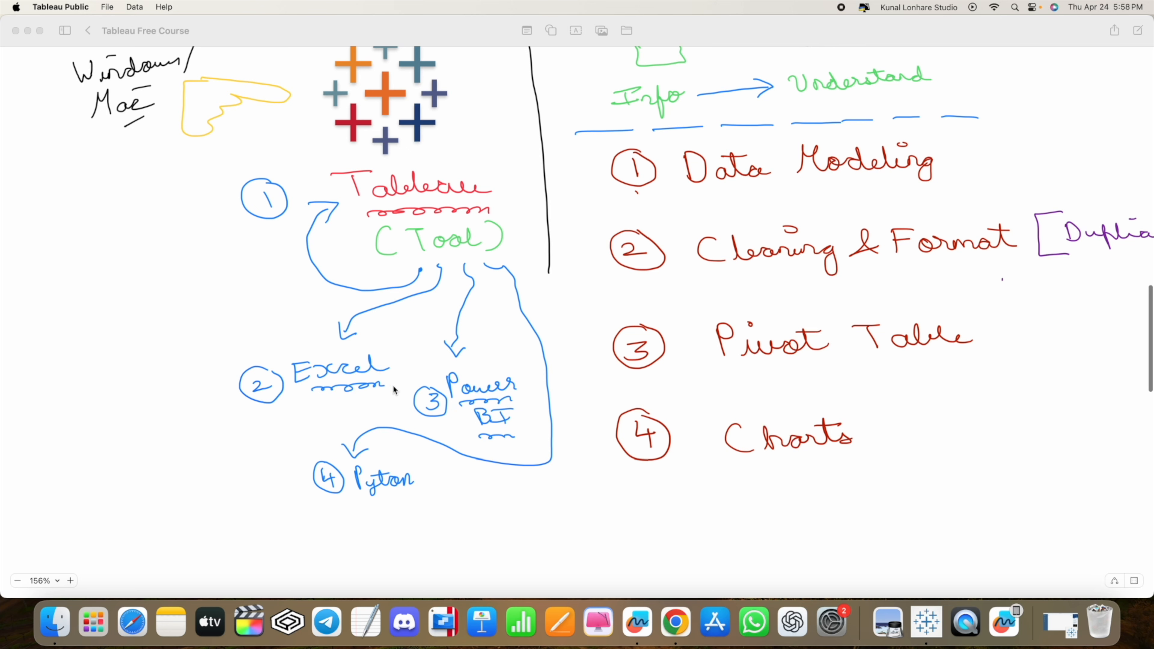
scroll(103, 136, up, 1)
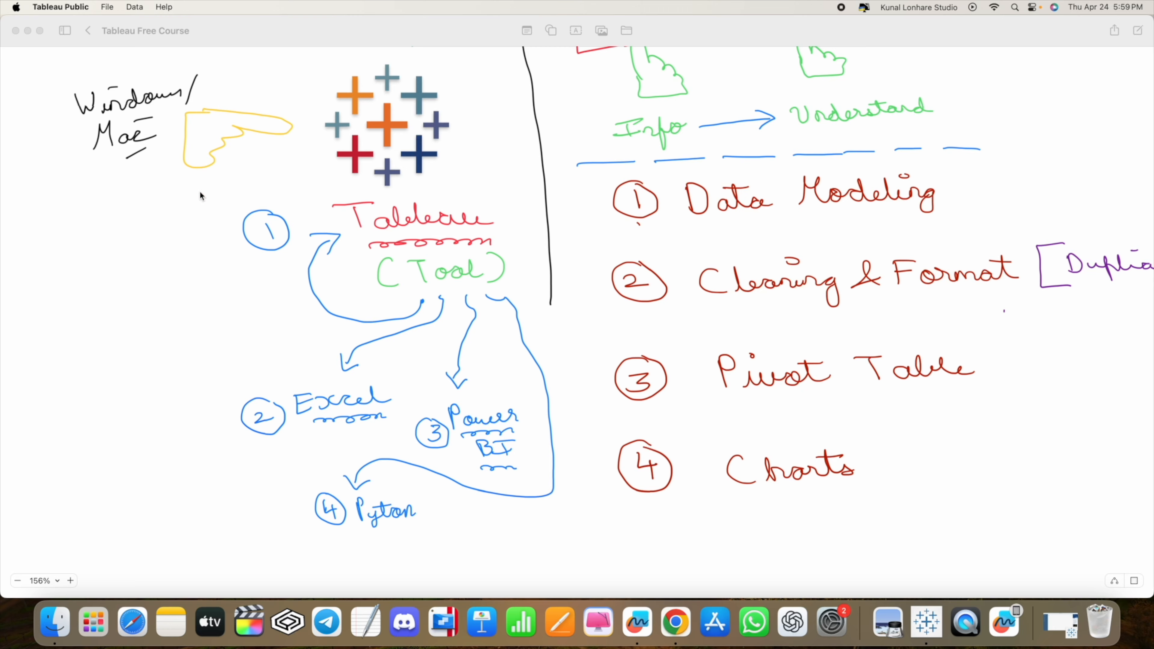
scroll(121, 195, left, 4)
scroll(121, 194, up, 2)
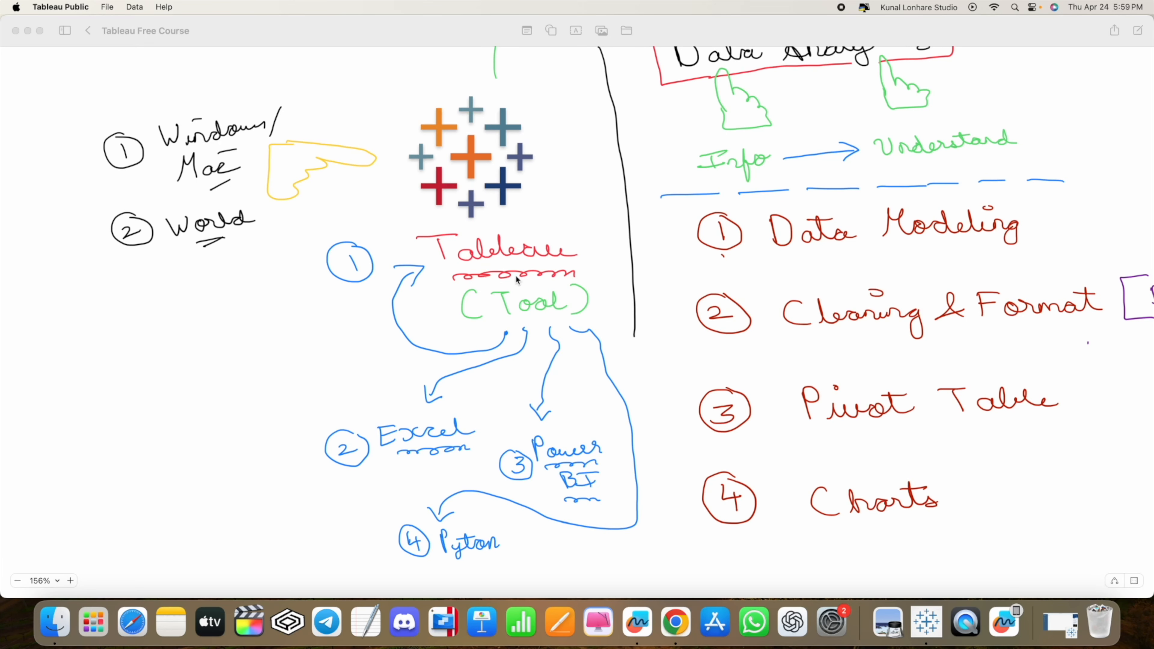
scroll(570, 257, up, 3)
scroll(570, 257, right, 4)
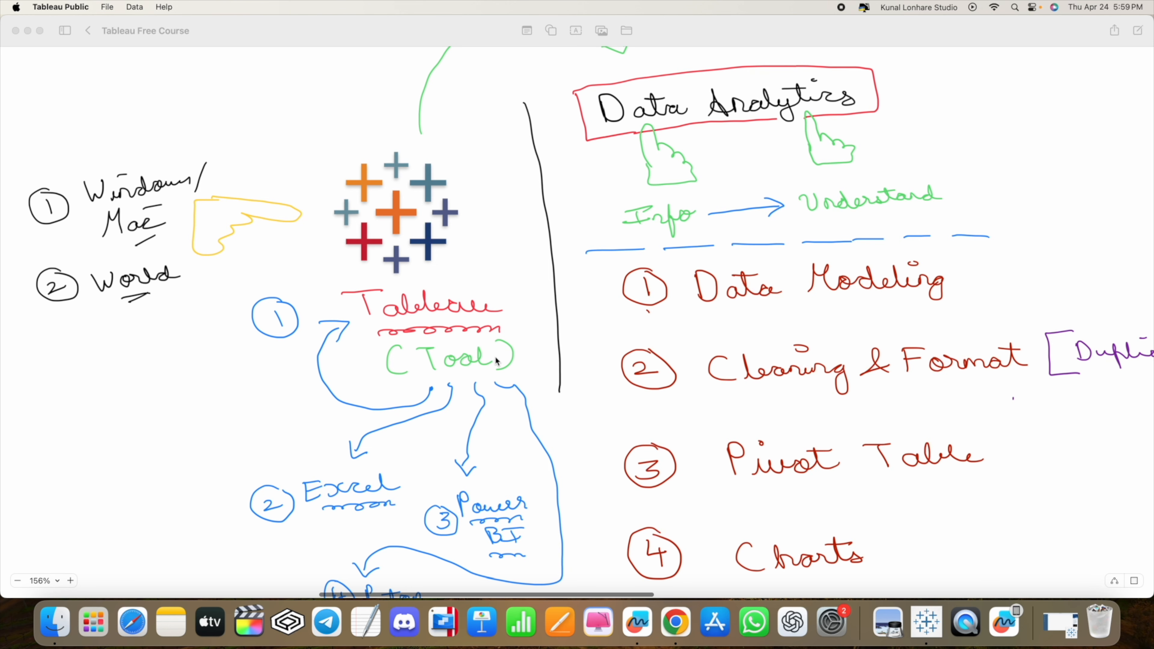
scroll(486, 255, right, 2)
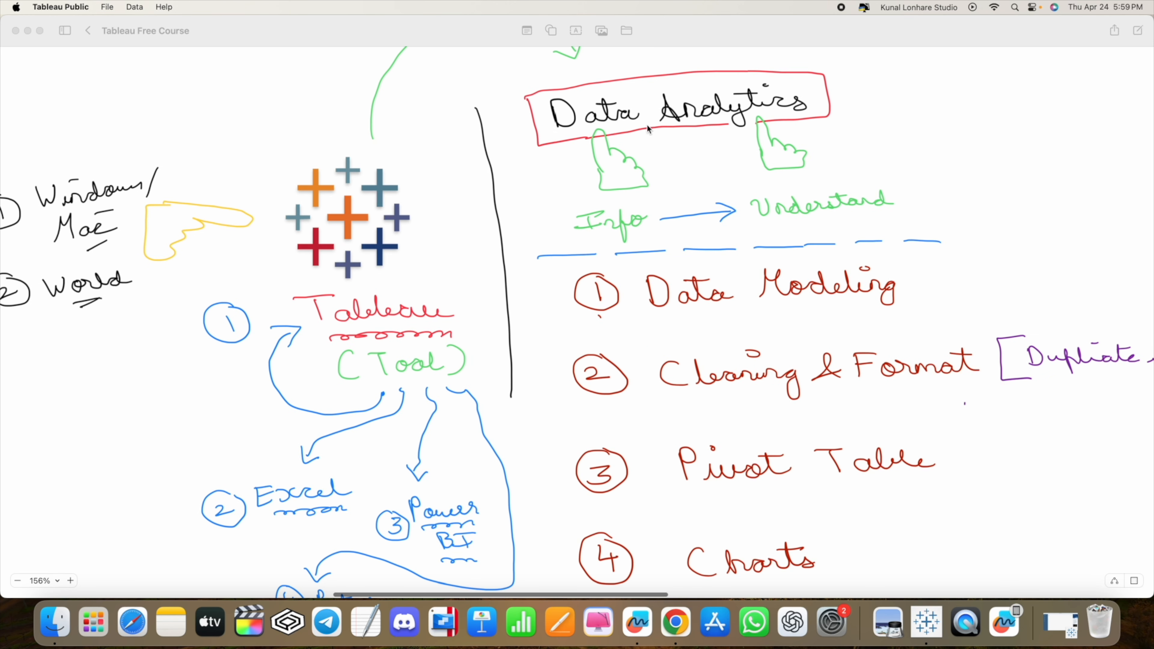
scroll(495, 295, down, 2)
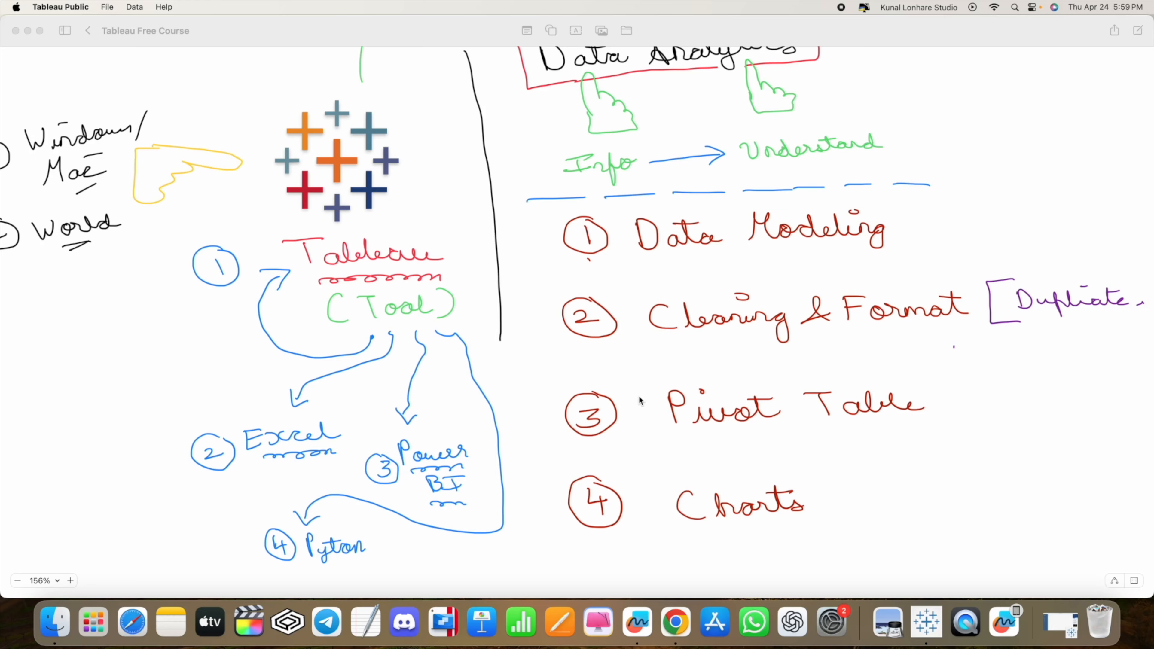
scroll(640, 401, right, 4)
scroll(640, 401, down, 1)
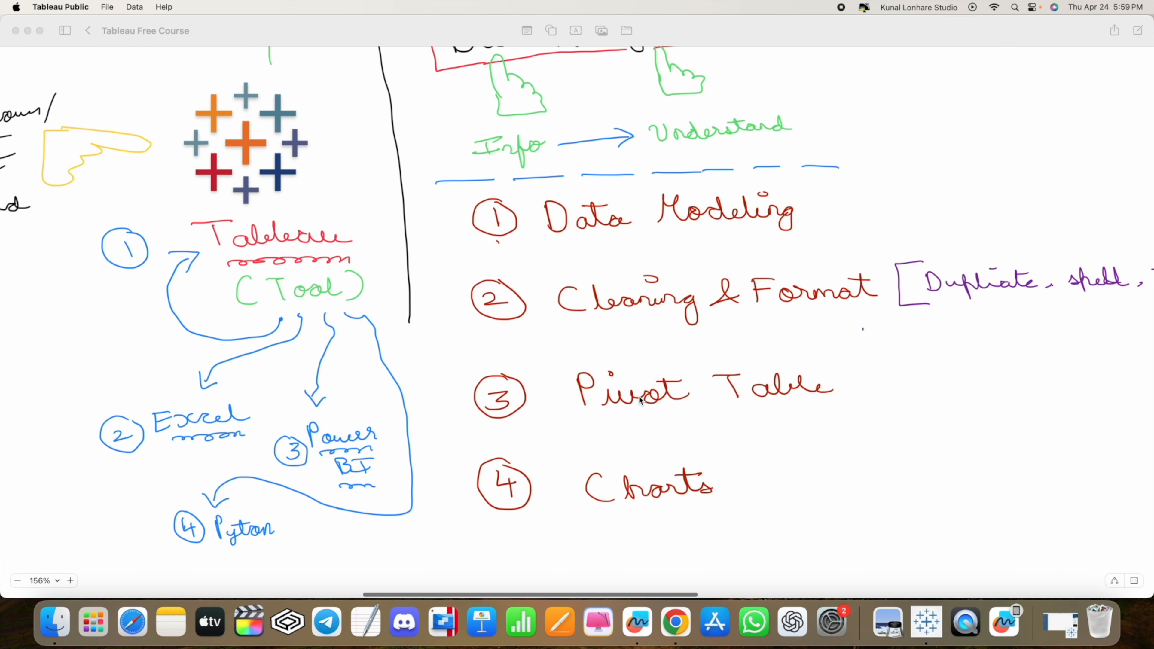
scroll(737, 291, right, 3)
scroll(737, 291, up, 1)
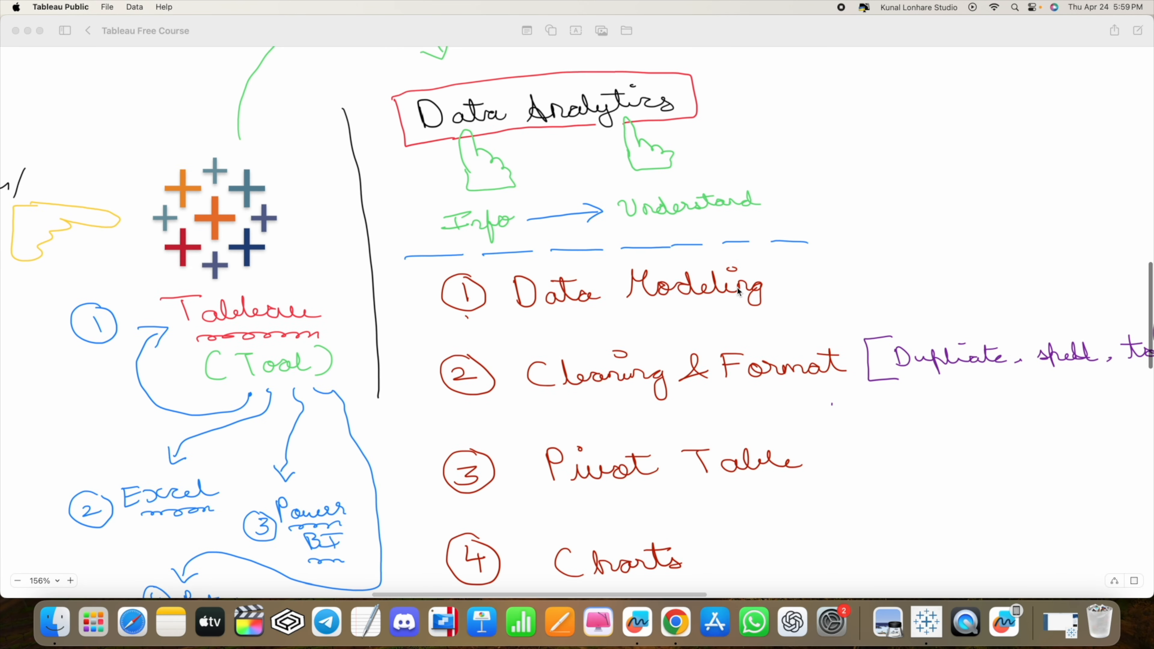
scroll(738, 289, left, 3)
scroll(738, 289, up, 1)
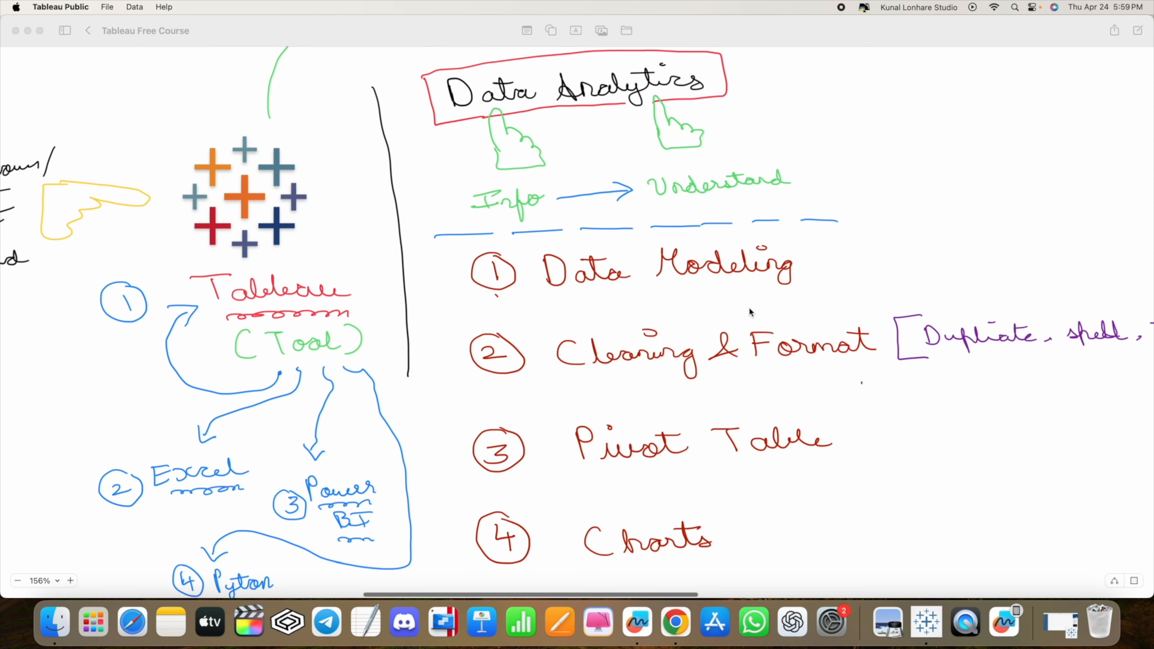
scroll(766, 364, down, 5)
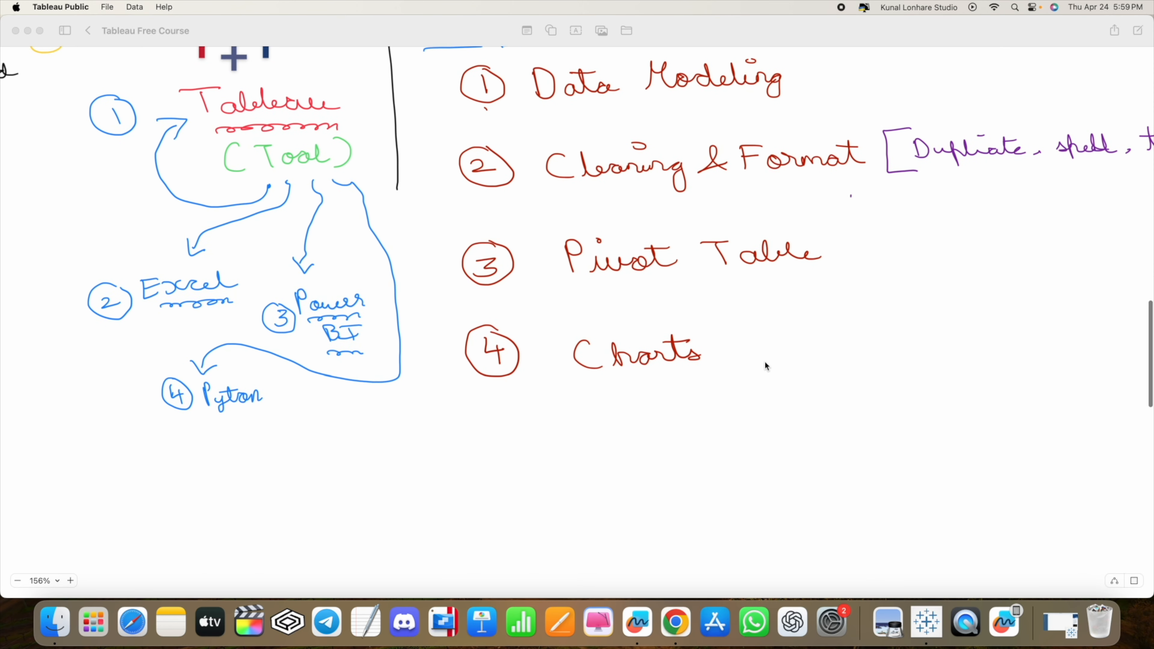
scroll(527, 395, left, 5)
scroll(527, 395, down, 1)
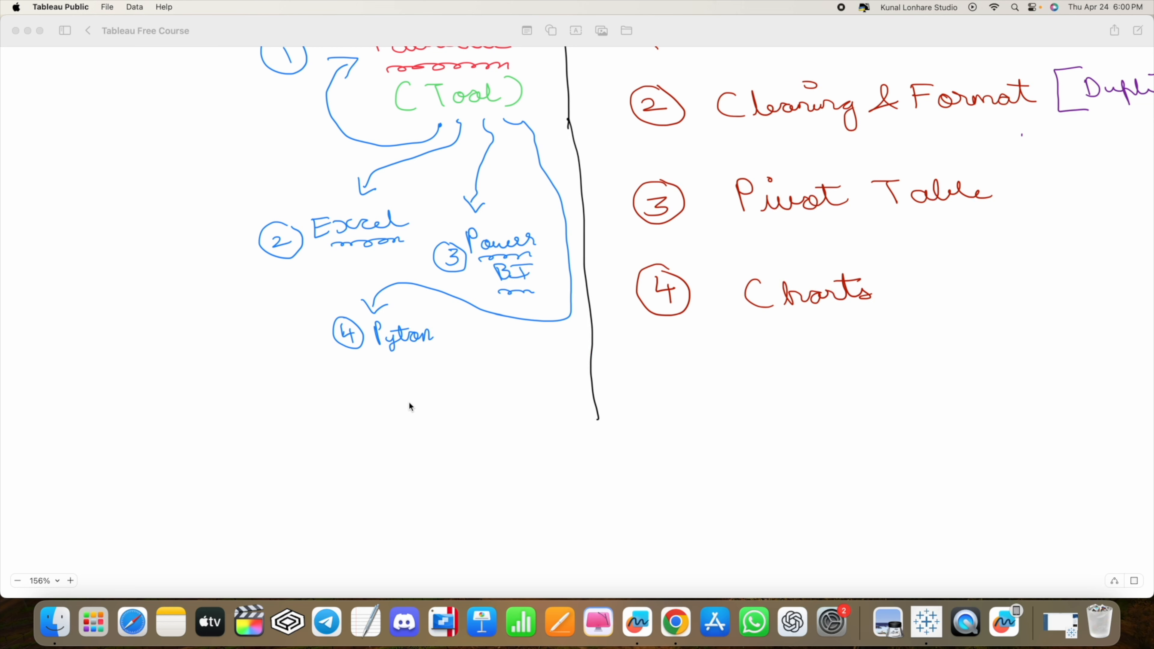
scroll(409, 401, up, 5)
scroll(408, 401, right, 10)
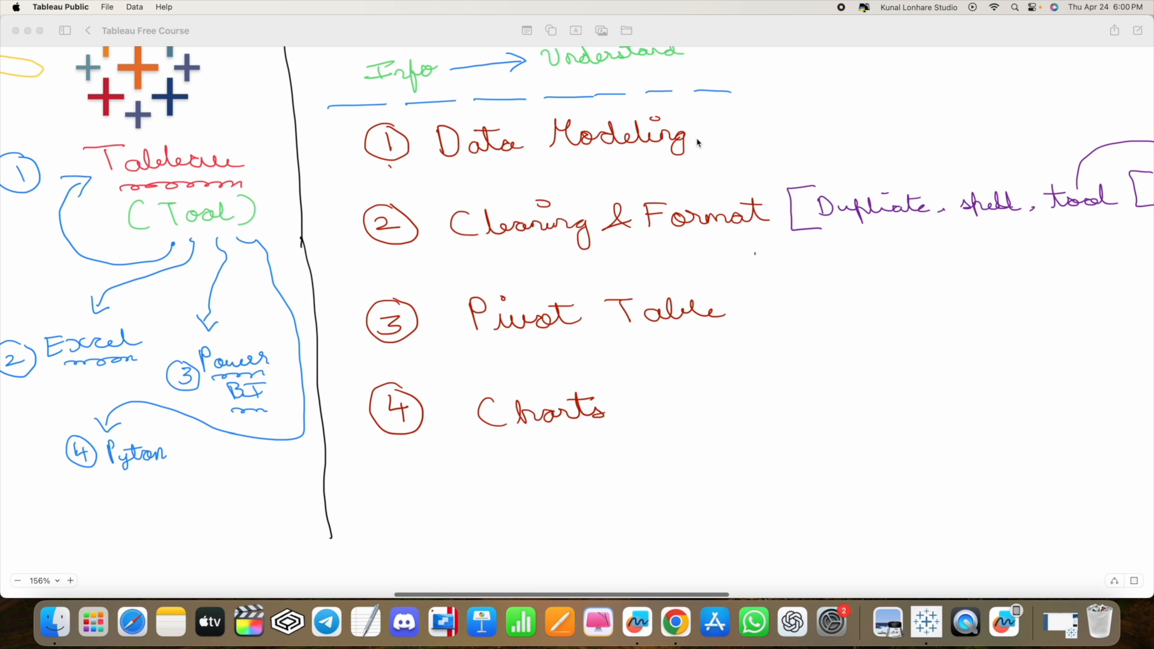
scroll(699, 141, right, 4)
scroll(699, 142, up, 1)
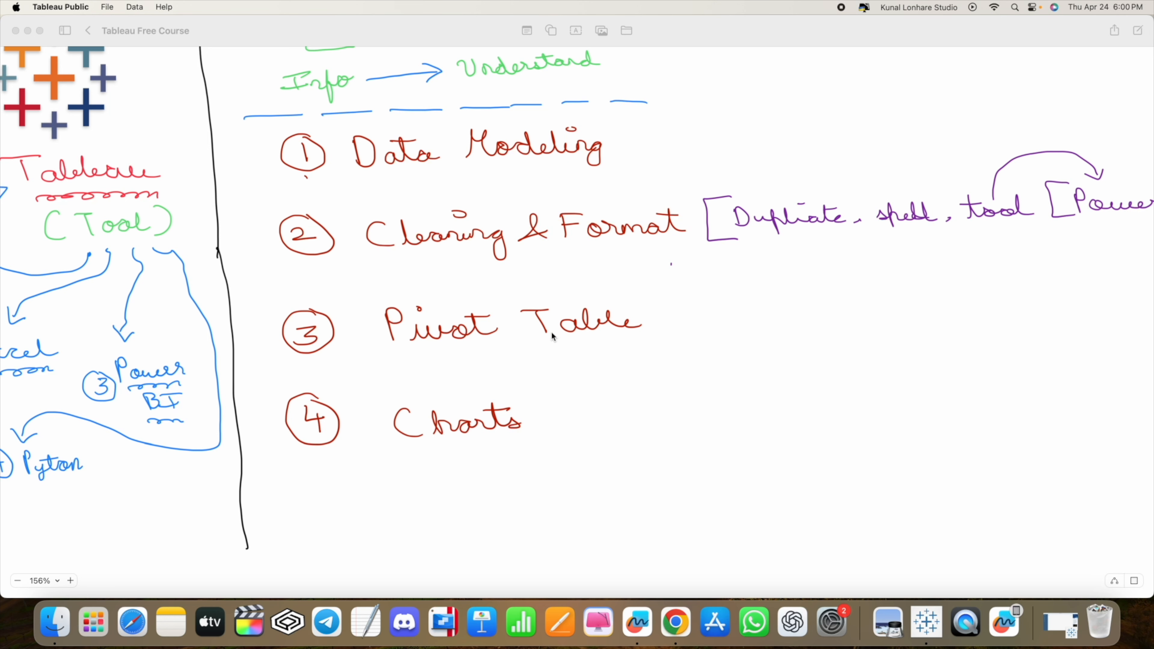
scroll(564, 428, right, 5)
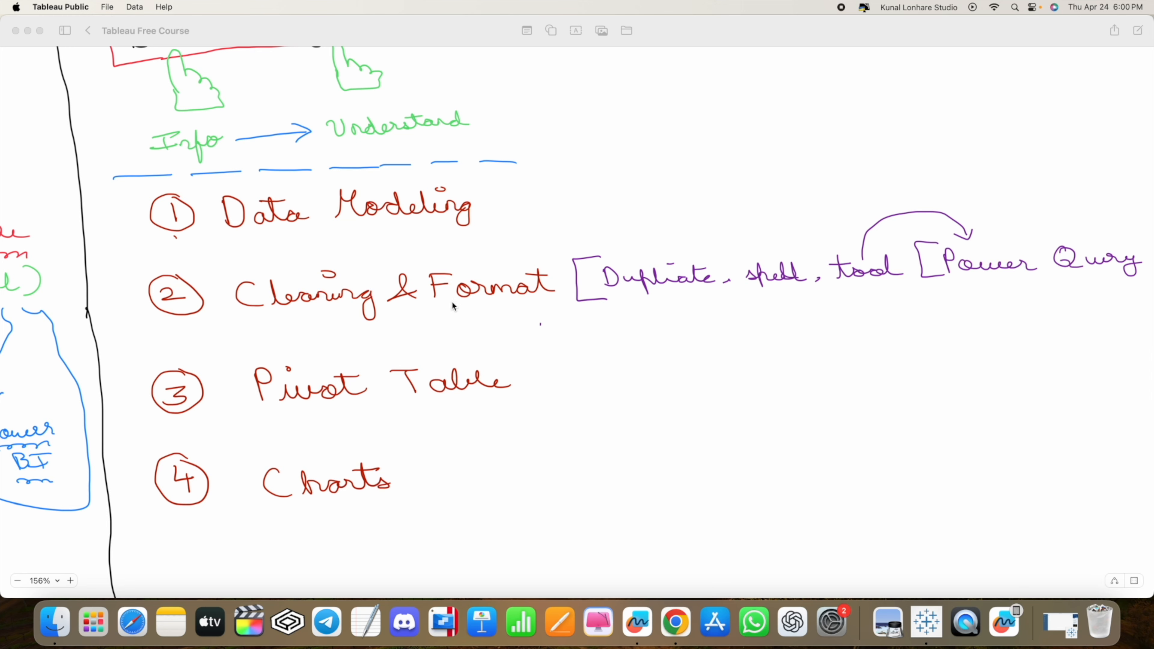
scroll(482, 273, right, 3)
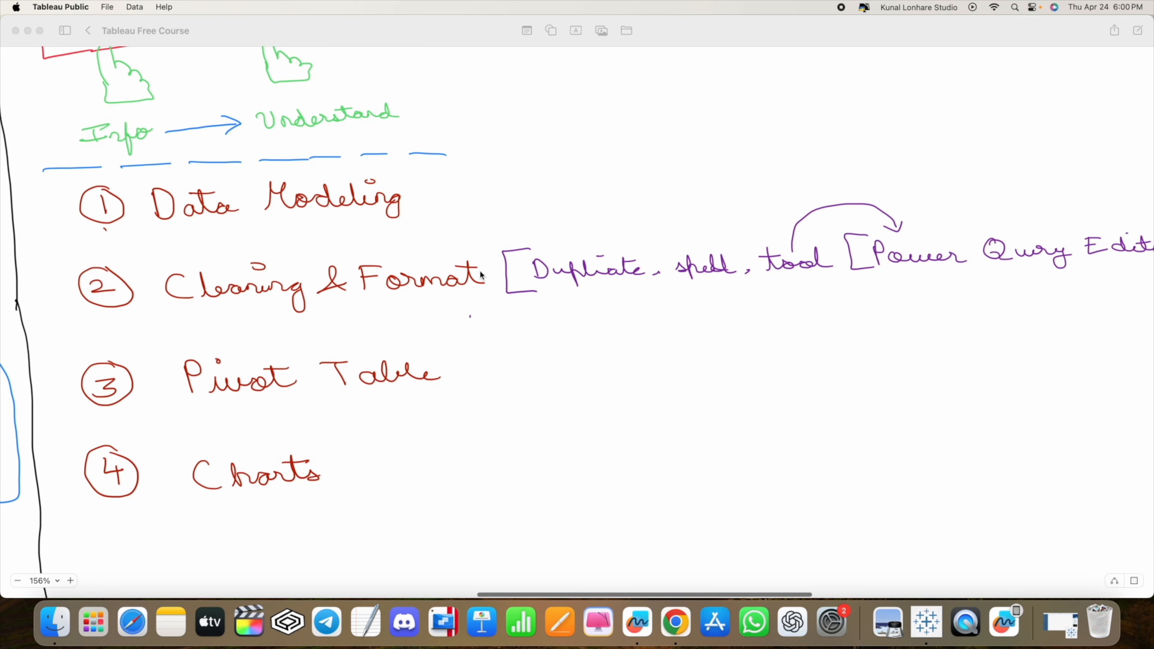
Step: Bring the whiteboard to the front and zoom out from 156% to 100% to view the whole section
click(337, 26)
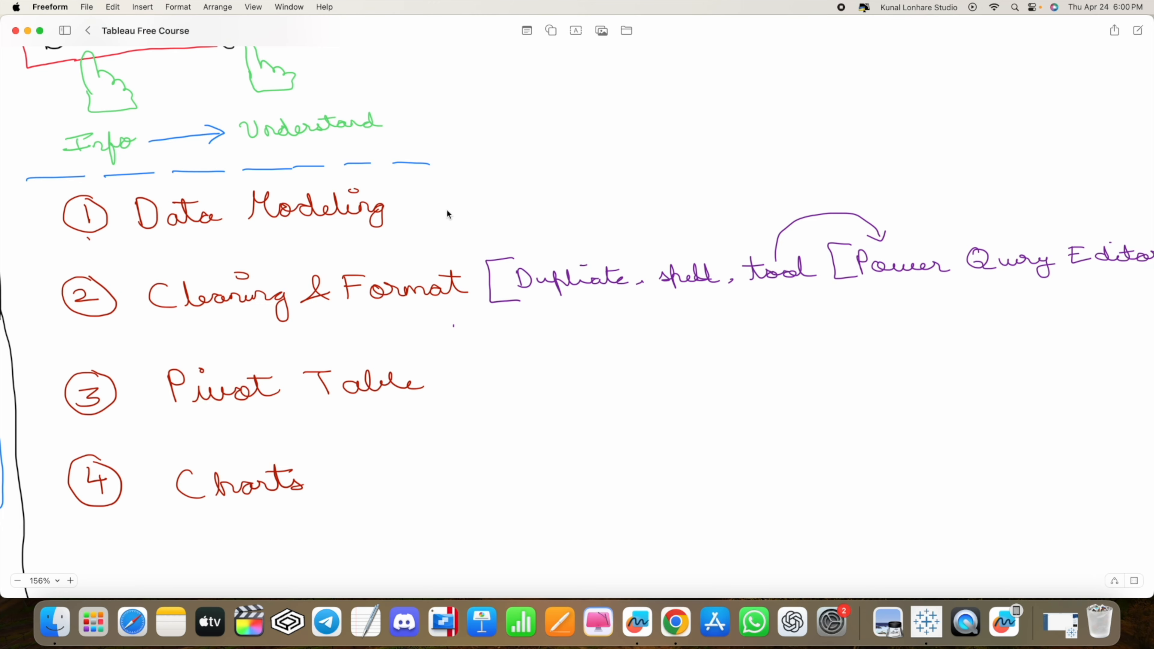
scroll(447, 208, down, 5)
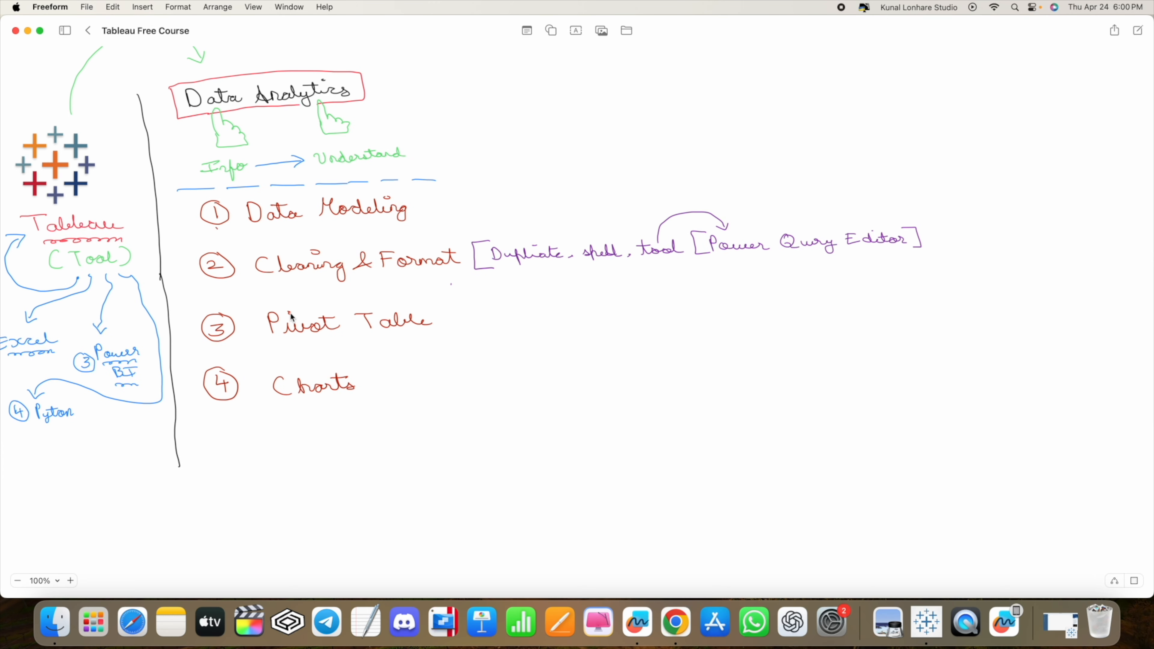
scroll(291, 314, left, 5)
scroll(292, 317, left, 5)
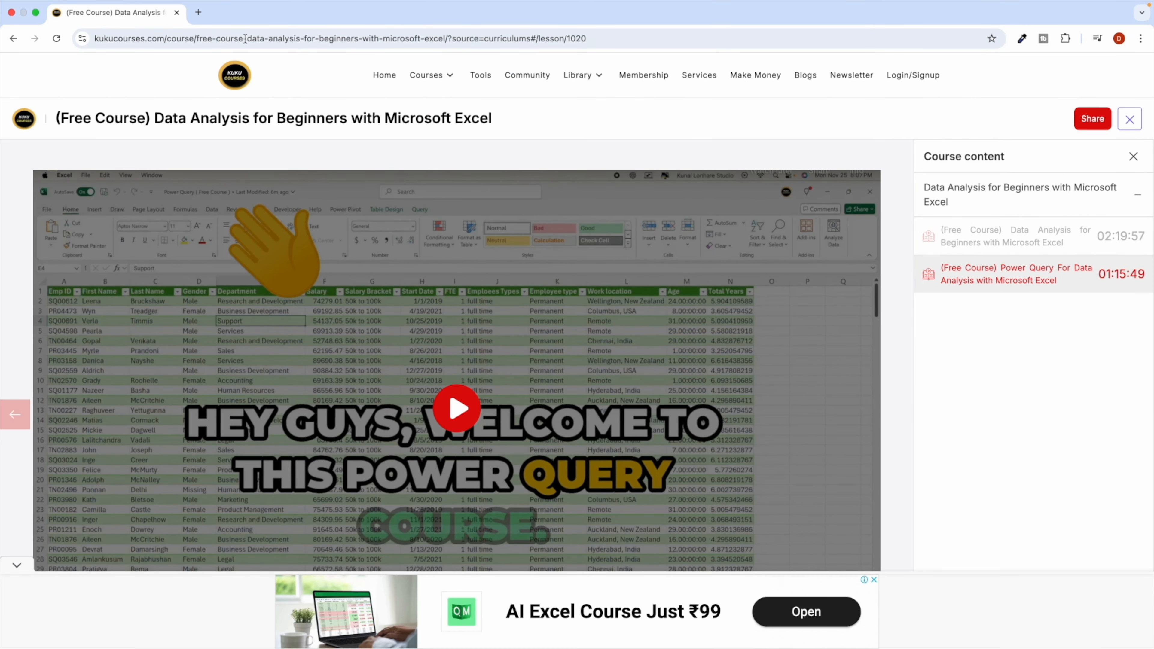
Step: Search 'kuku co' in a new tab, open Kuku Courses - Home, then choose Library > Free Library
click(198, 12)
text(kuk)
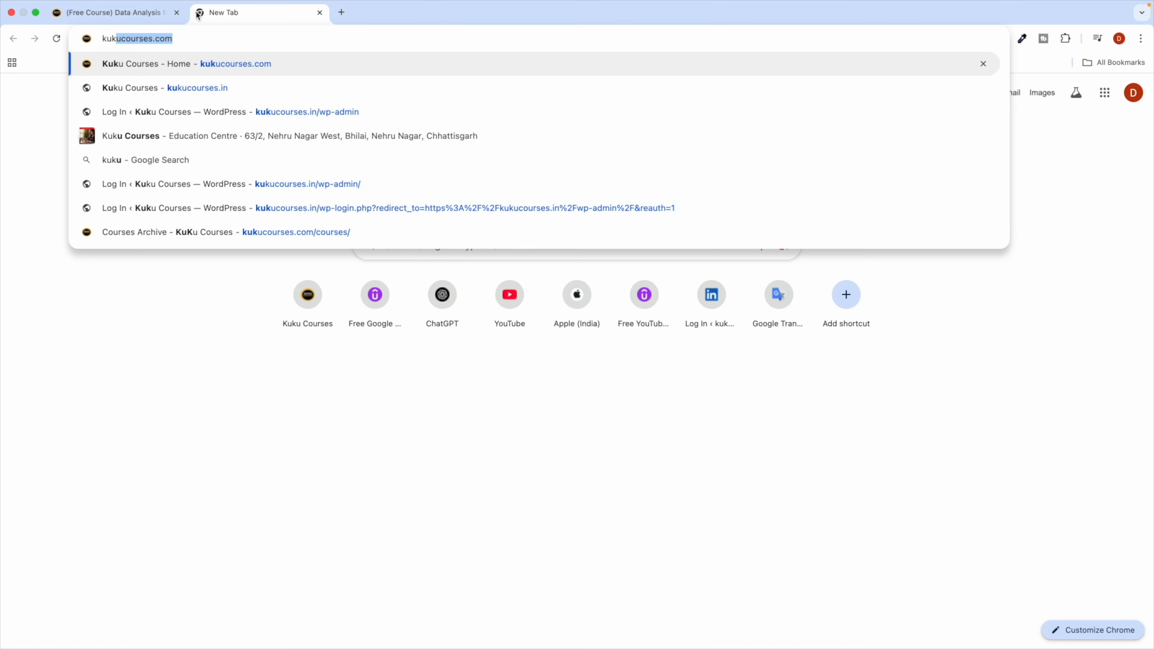
text(u co)
key(Return)
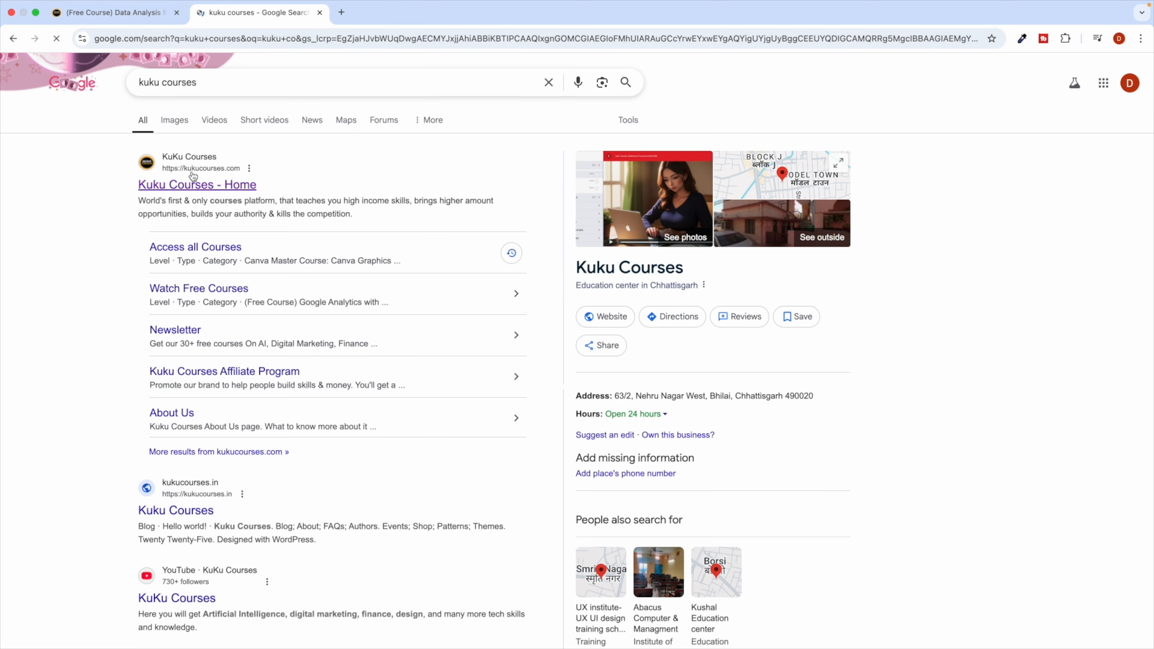
scroll(194, 175, up, 5)
click(241, 188)
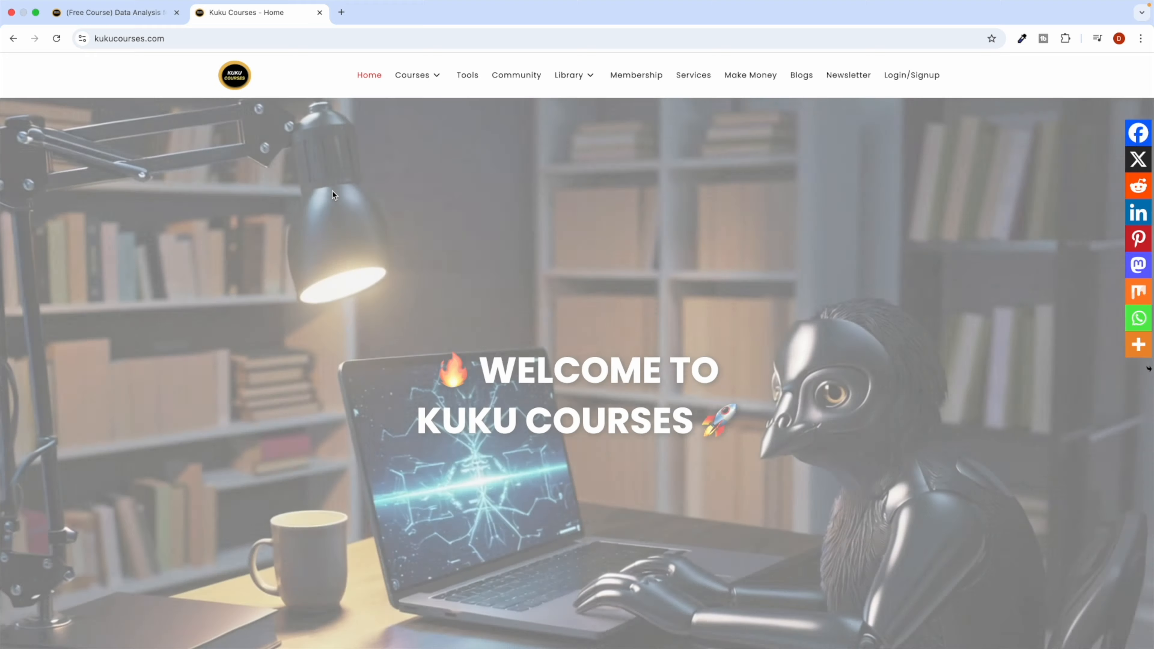
mouse_move(590, 81)
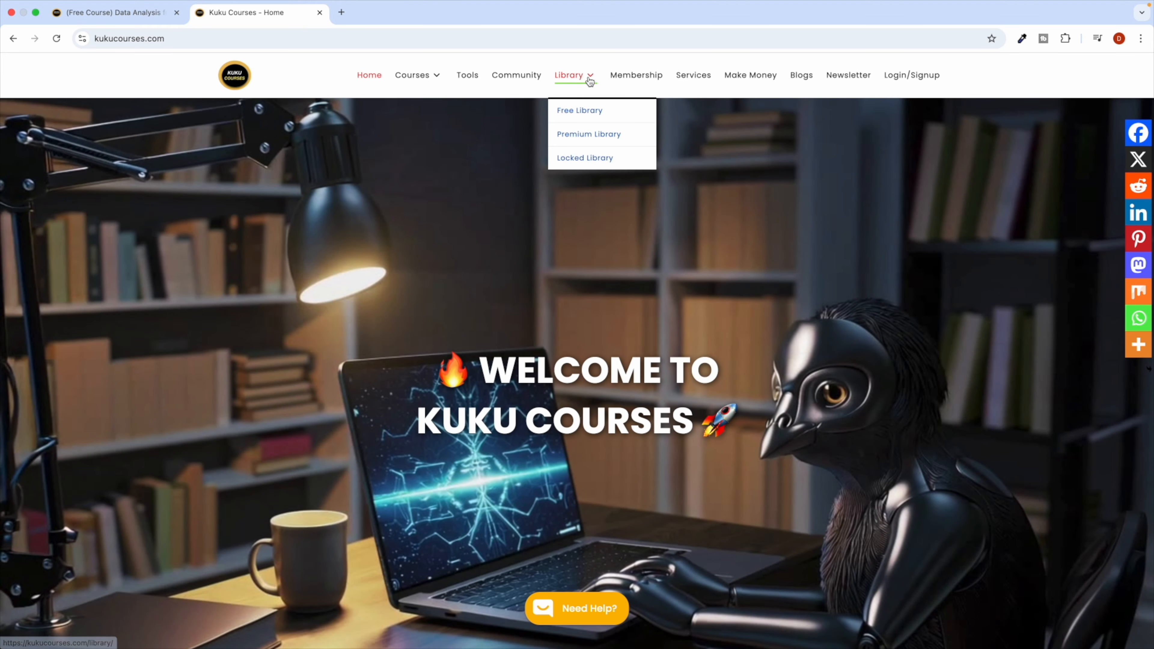
scroll(574, 111, up, 5)
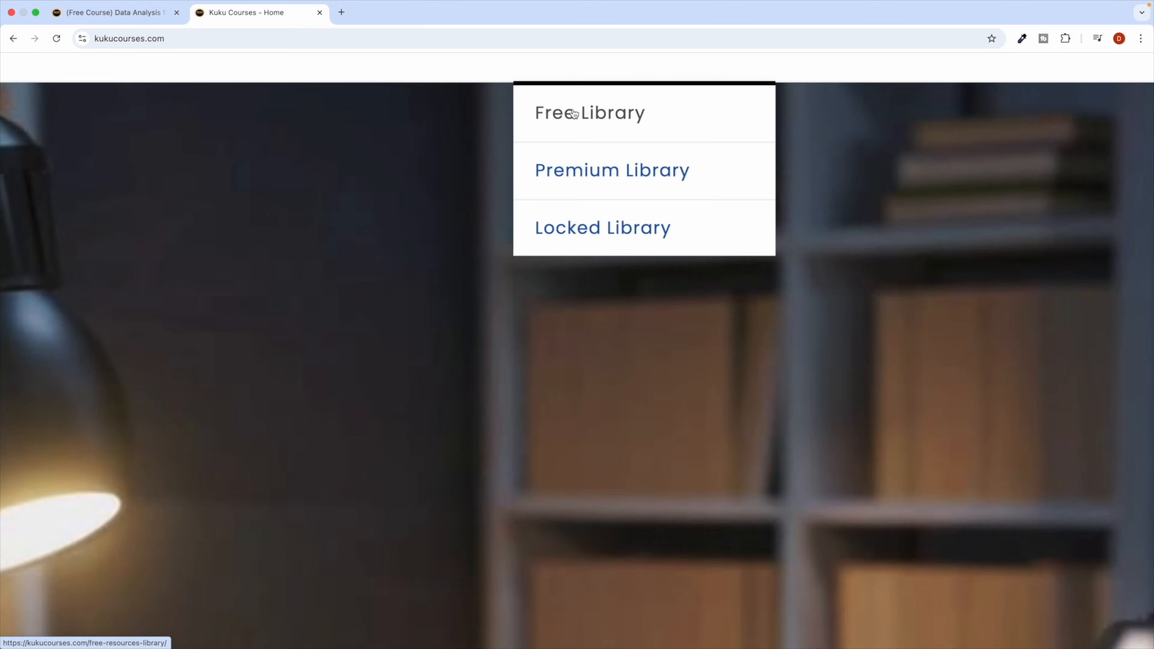
scroll(575, 114, down, 5)
click(582, 113)
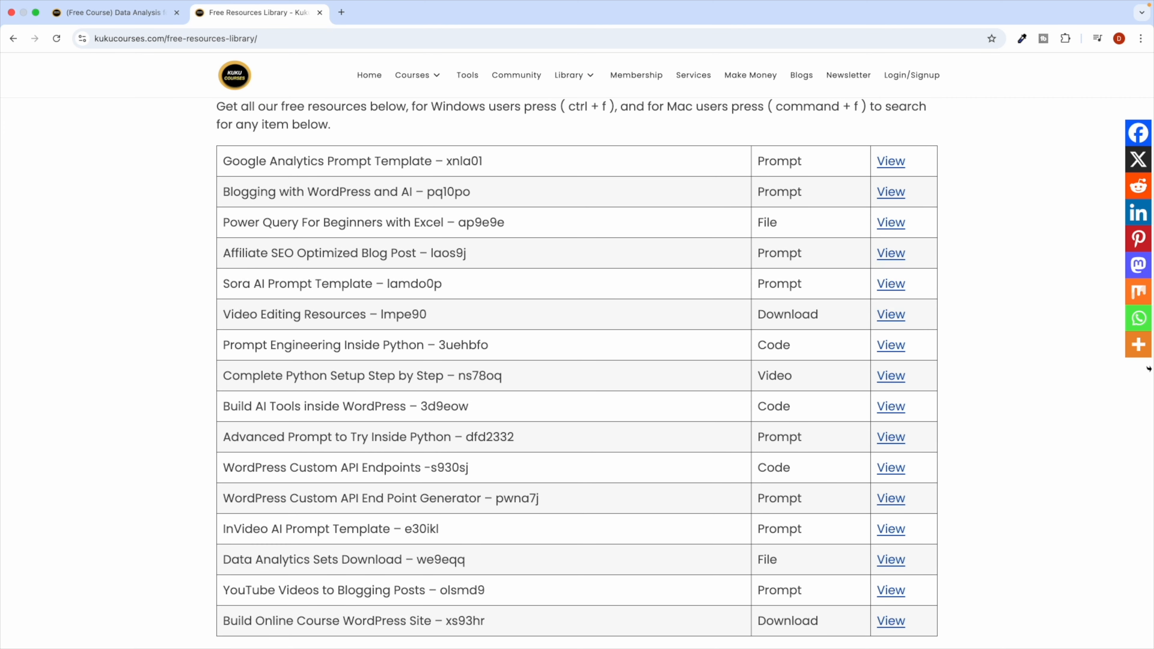
Step: Open the Data Analytics Sets Download resource in a new tab and dismiss the full-page ad
scroll(352, 252, down, 4)
drag(235, 388, 457, 392)
click(550, 403)
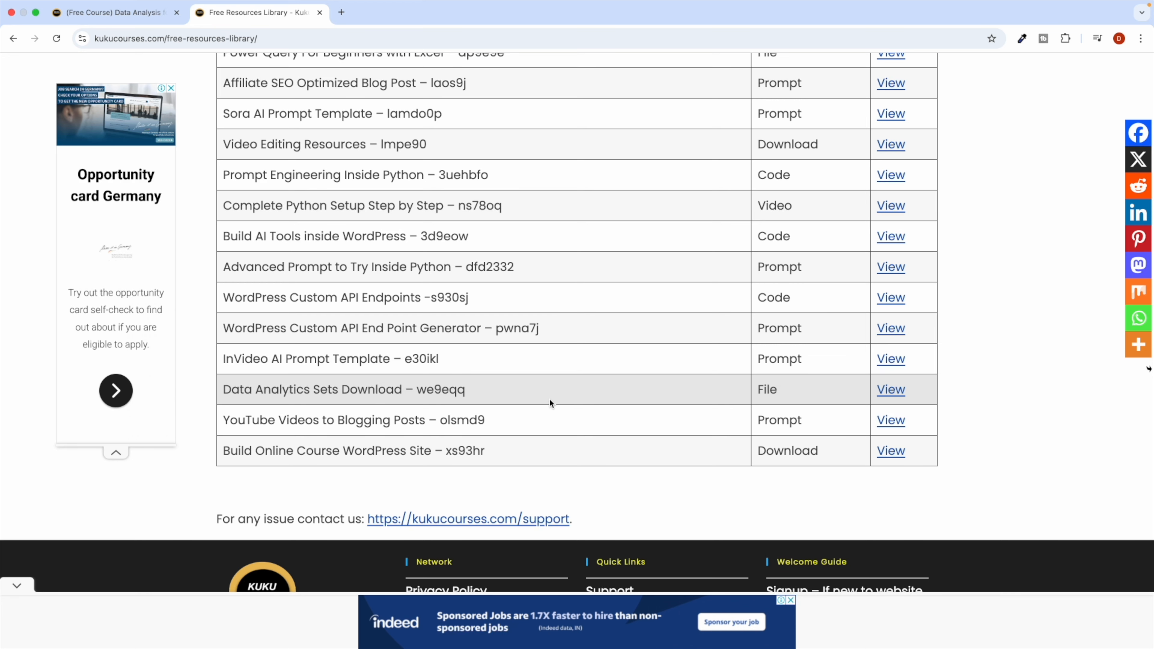
click(892, 392)
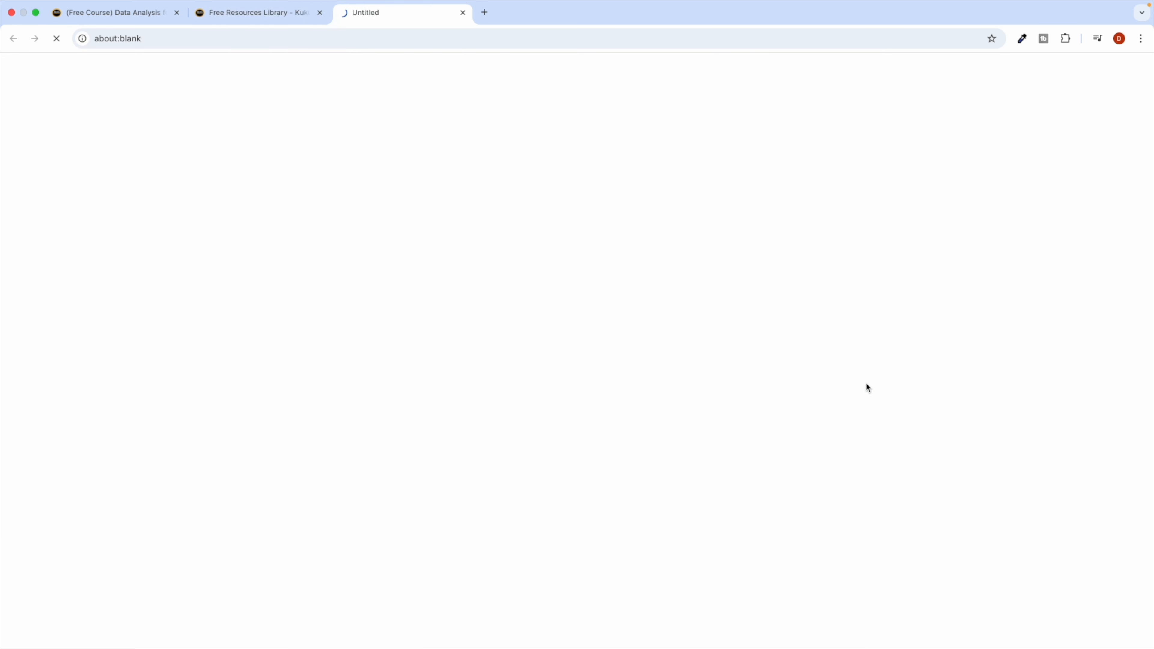
click(295, 13)
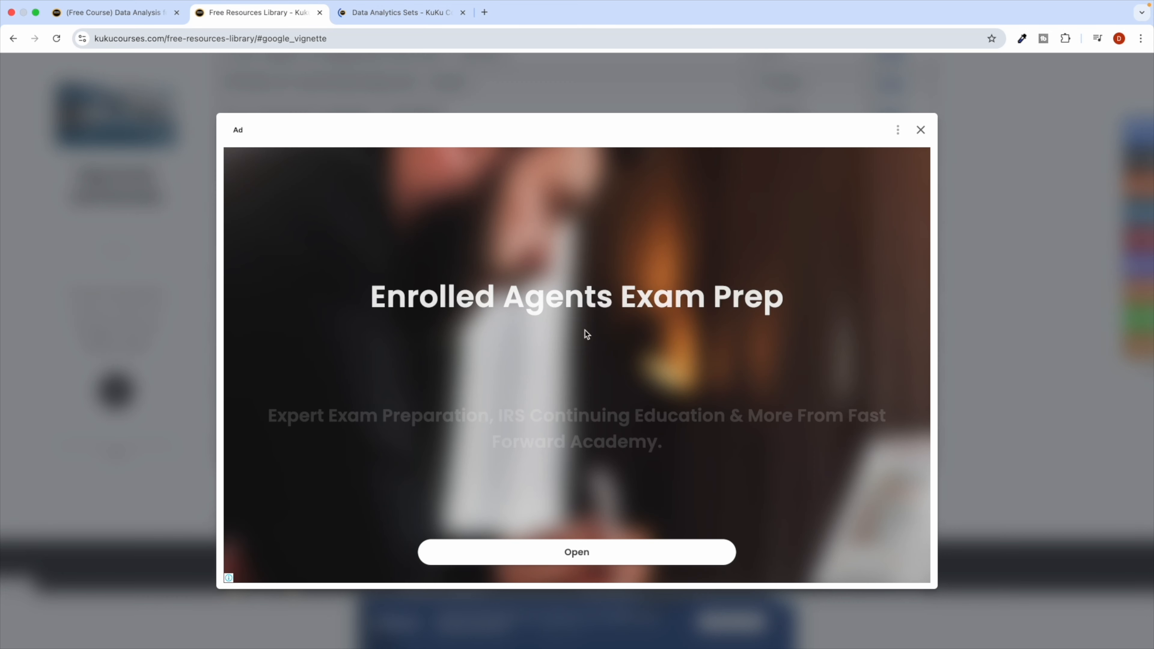
click(920, 130)
scroll(530, 517, up, 3)
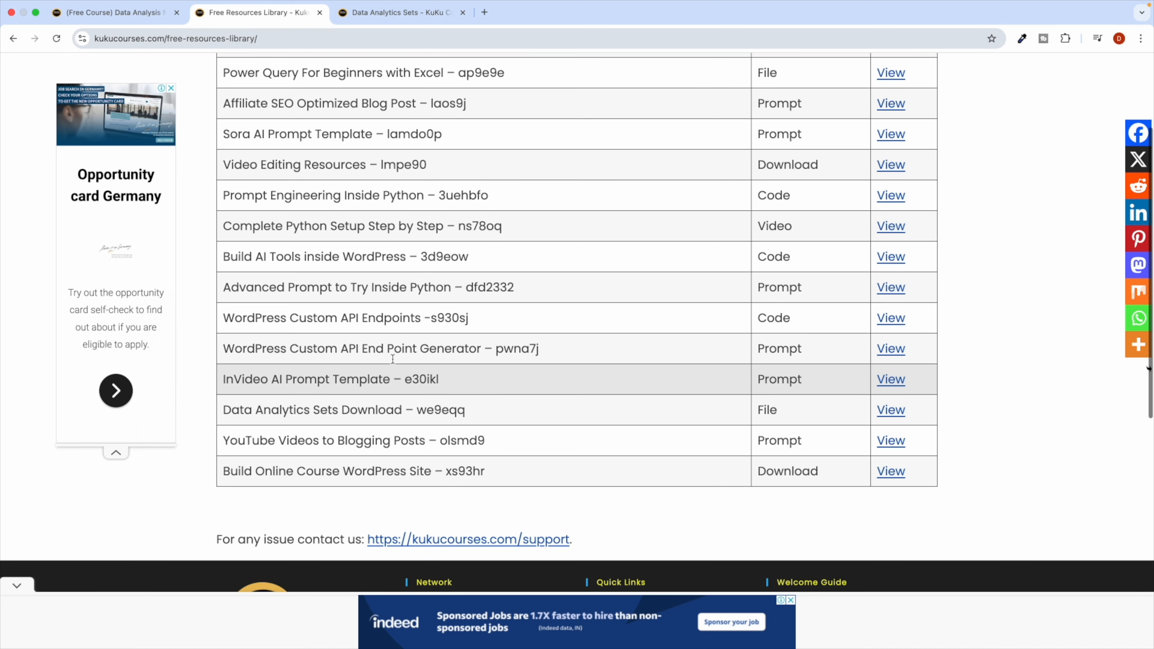
Step: Select the resource code and highlight the Mac and Windows search tips in the intro
double_click(448, 482)
scroll(578, 291, up, 2)
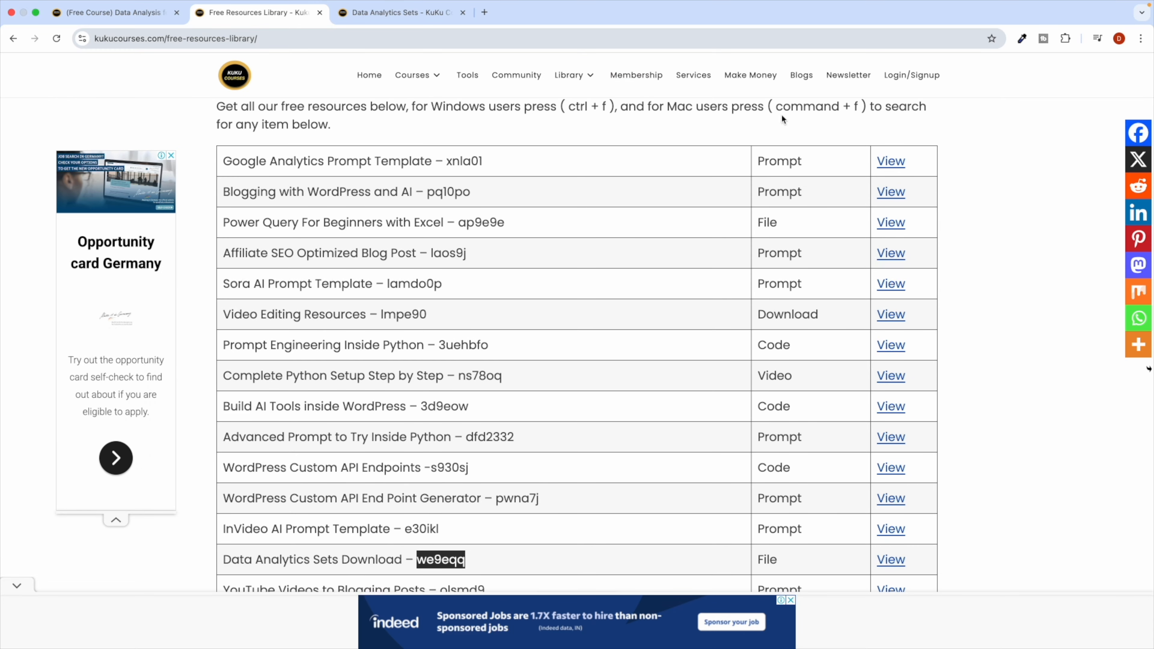
click(779, 105)
drag(779, 106, 861, 107)
drag(568, 107, 620, 107)
click(611, 132)
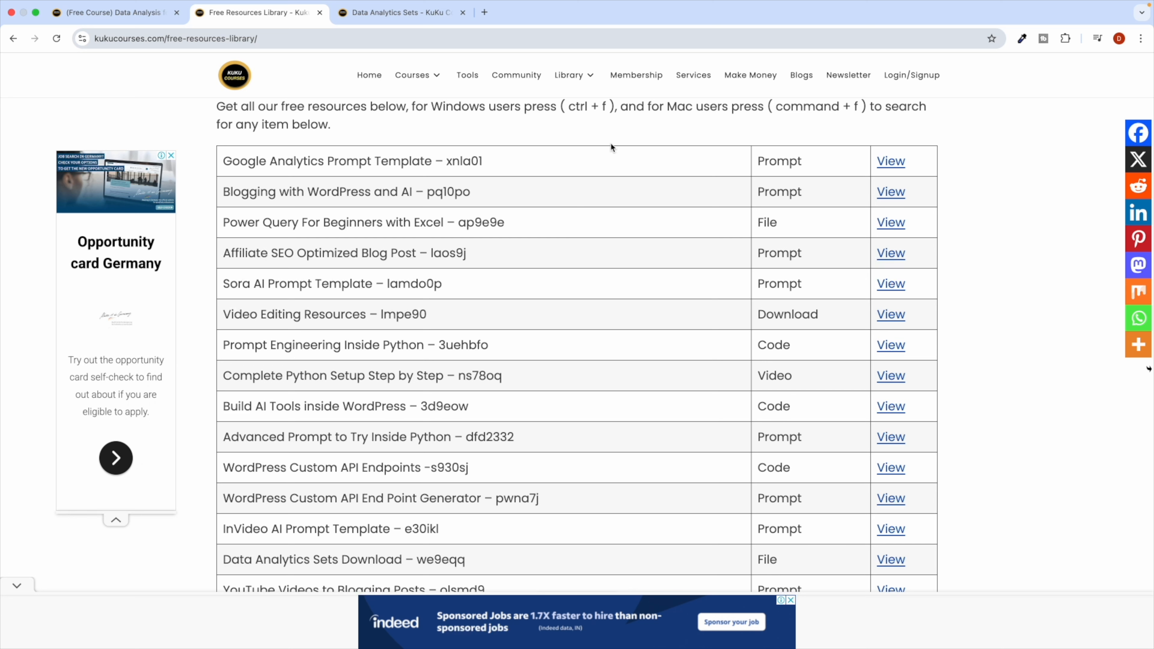
Step: Find code 'we9eqq' on the page, then switch to the Data Analytics Sets tab
key(super+f)
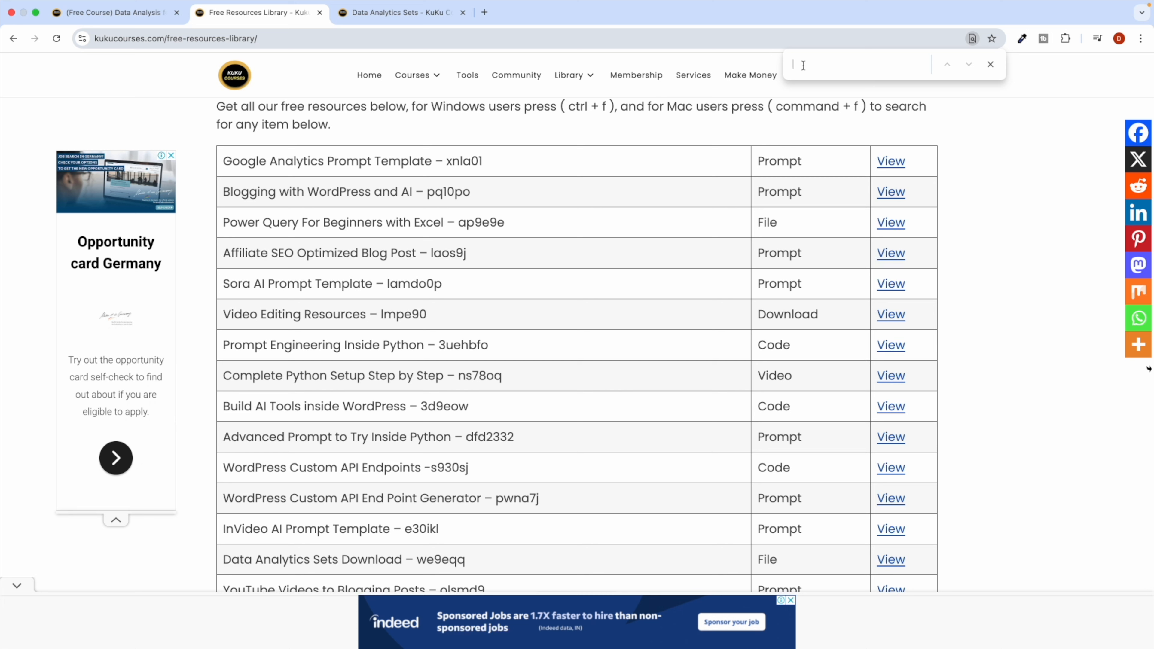
text(we9eqq)
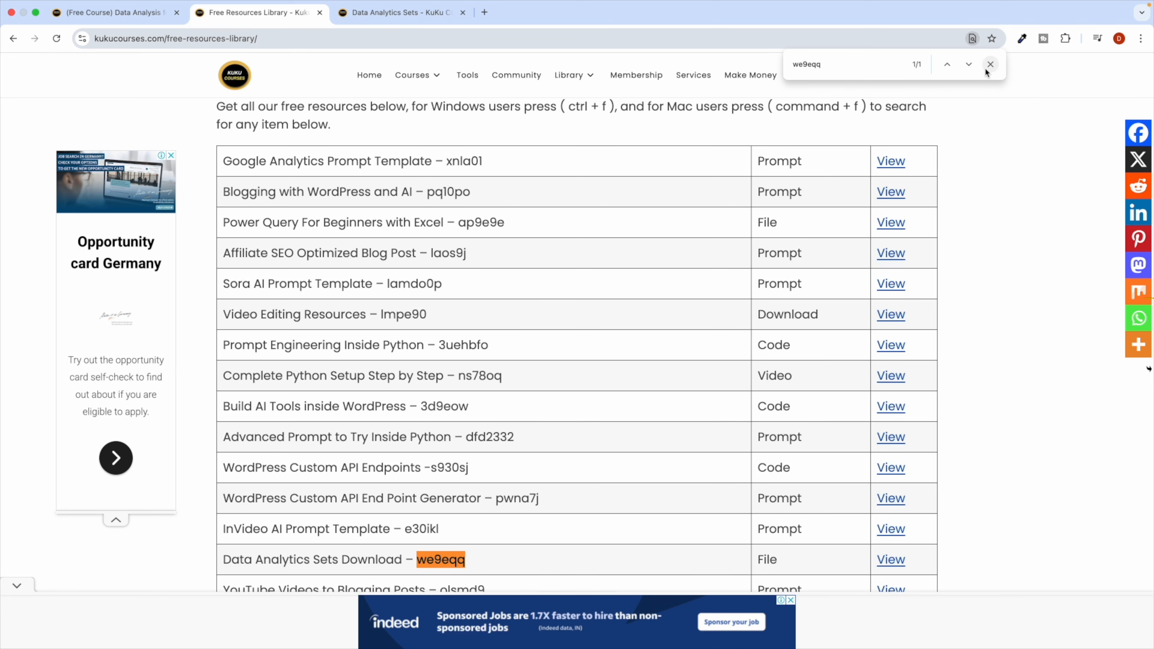
scroll(454, 475, down, 2)
scroll(455, 476, down, 1)
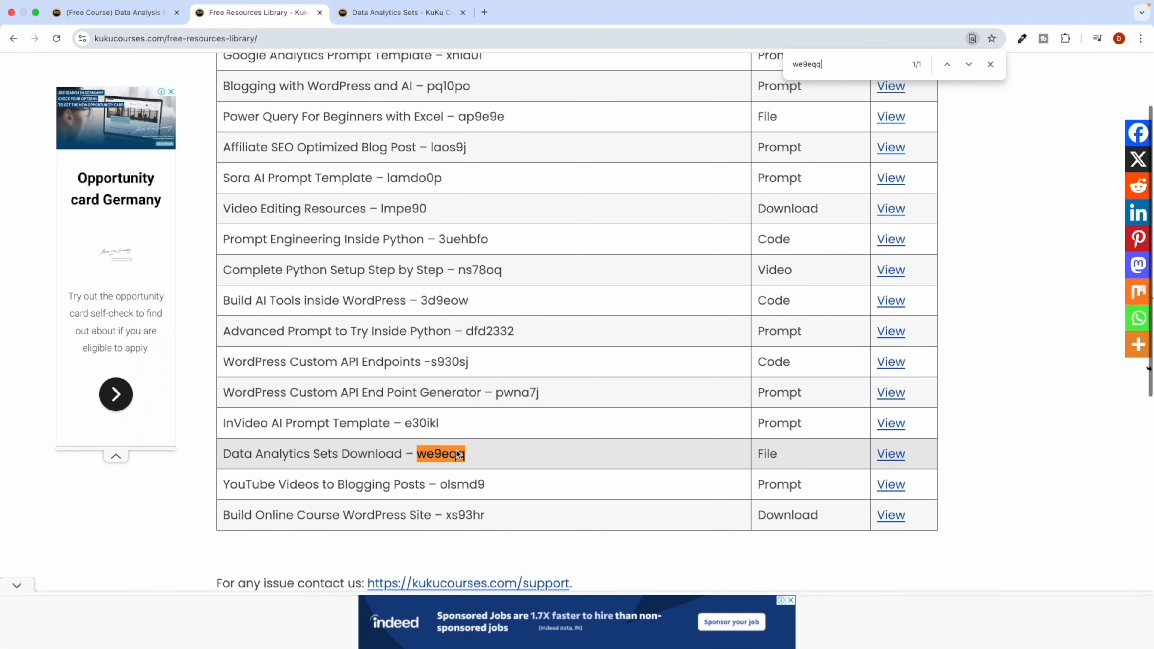
click(990, 68)
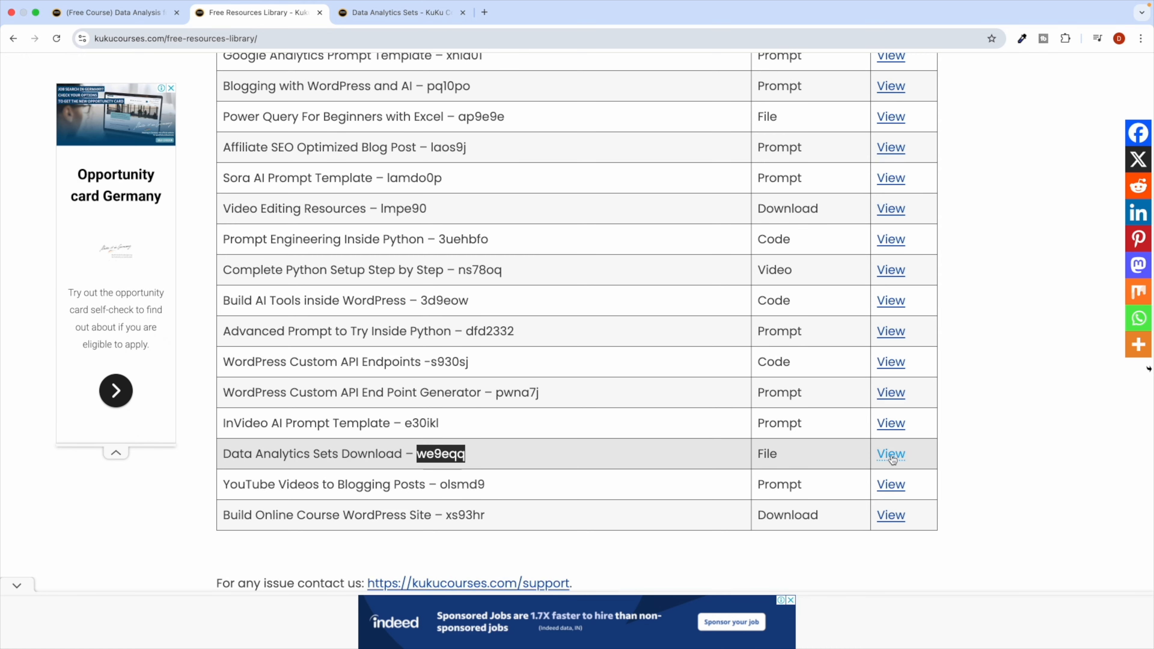
click(395, 19)
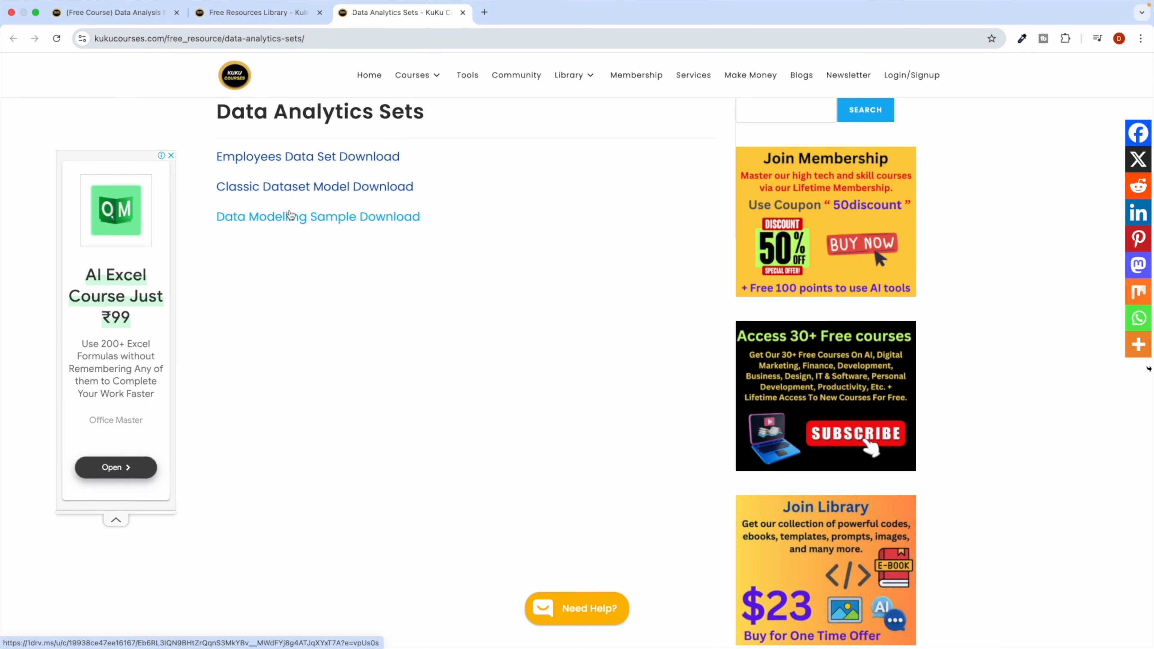
Step: Try the Data Modelling Sample Download link, reloading the failed OneDrive page
click(277, 218)
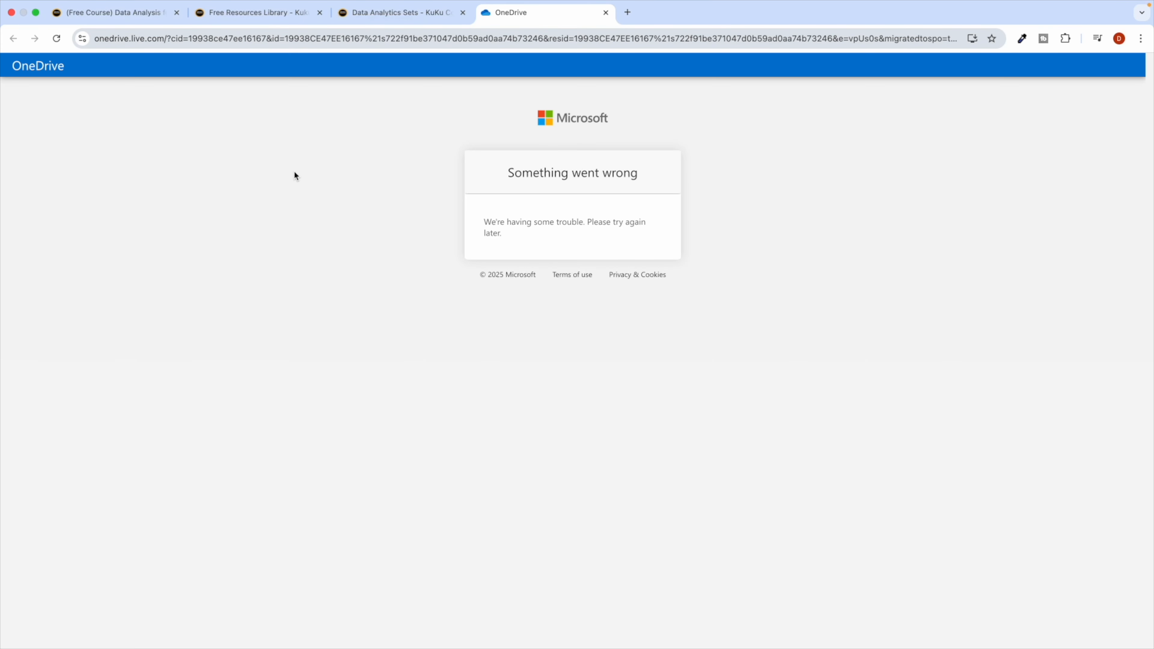
click(57, 40)
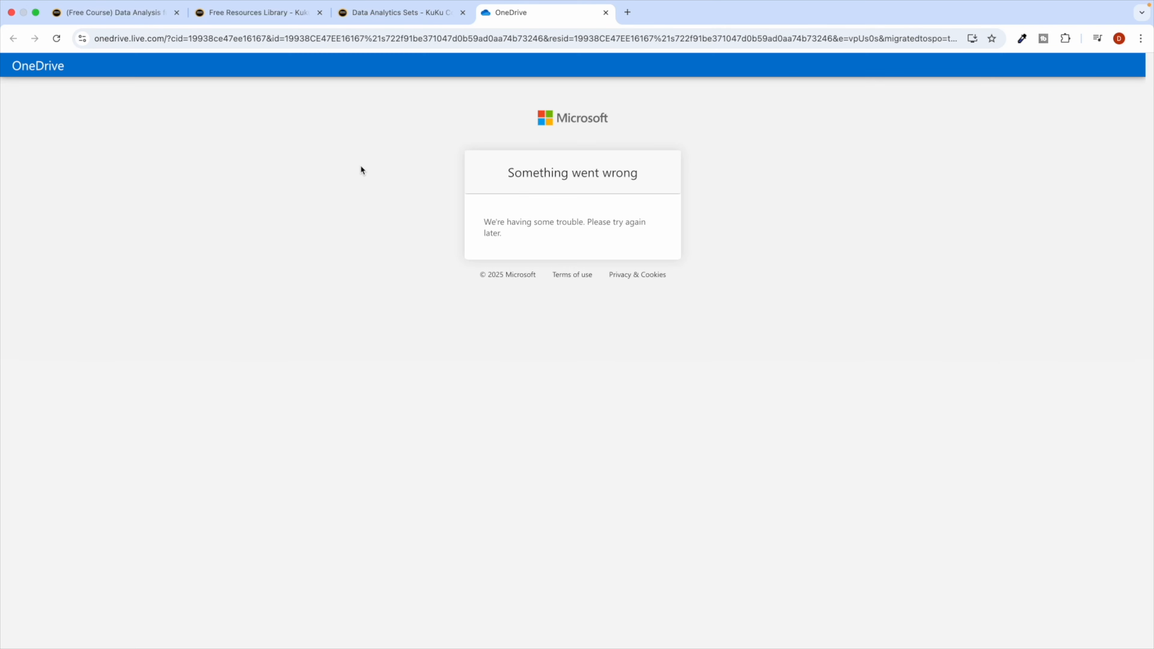
click(411, 13)
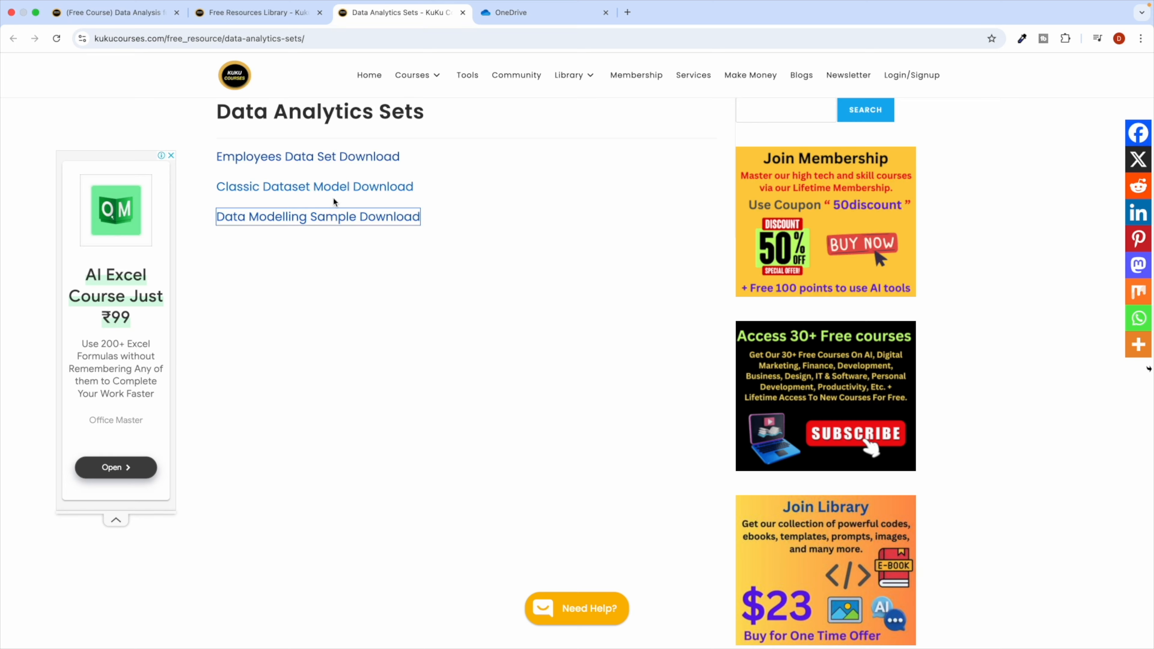
click(282, 217)
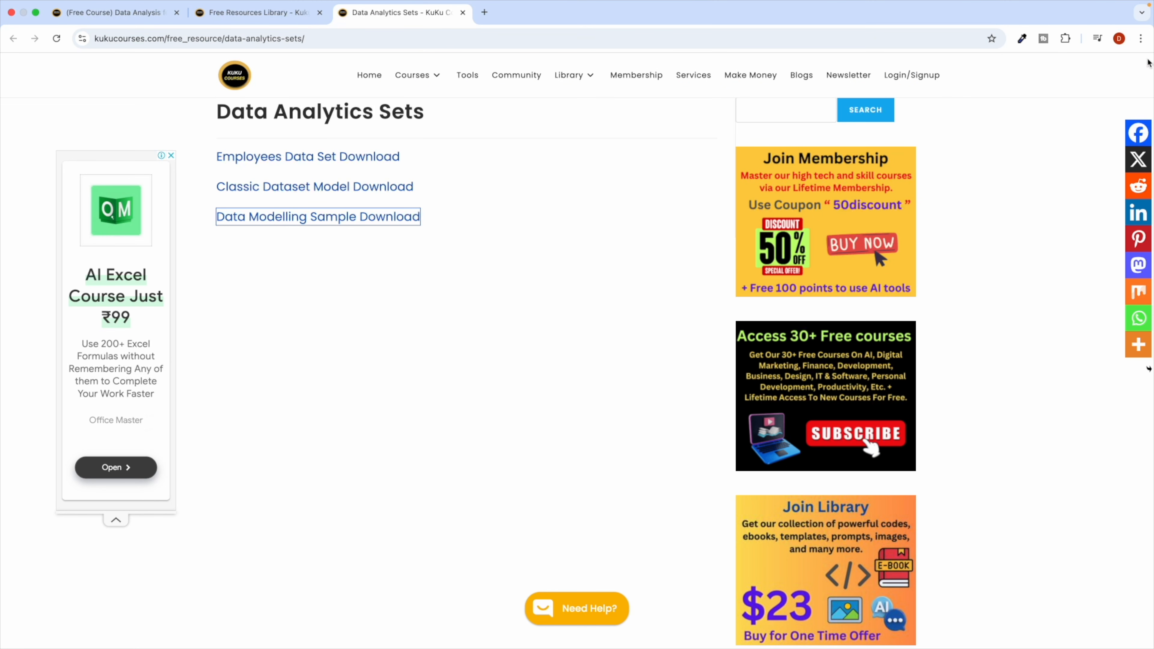
Step: Copy the Data Analytics Sets page address and load it in a new incognito window
click(1141, 38)
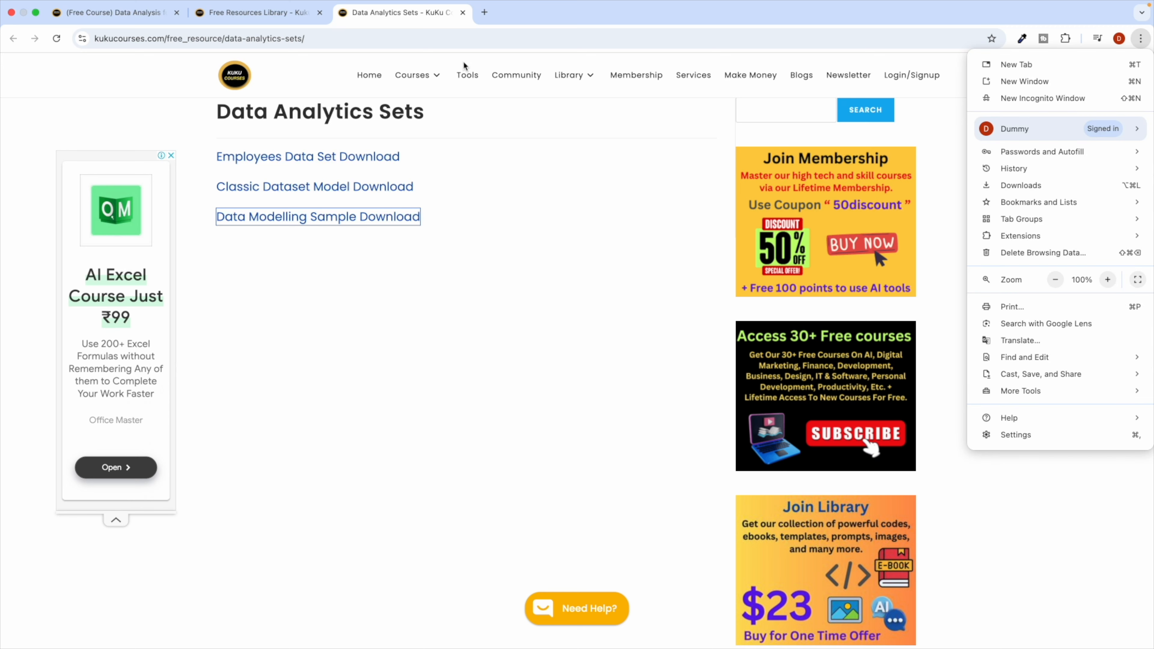
click(418, 37)
key(super+c)
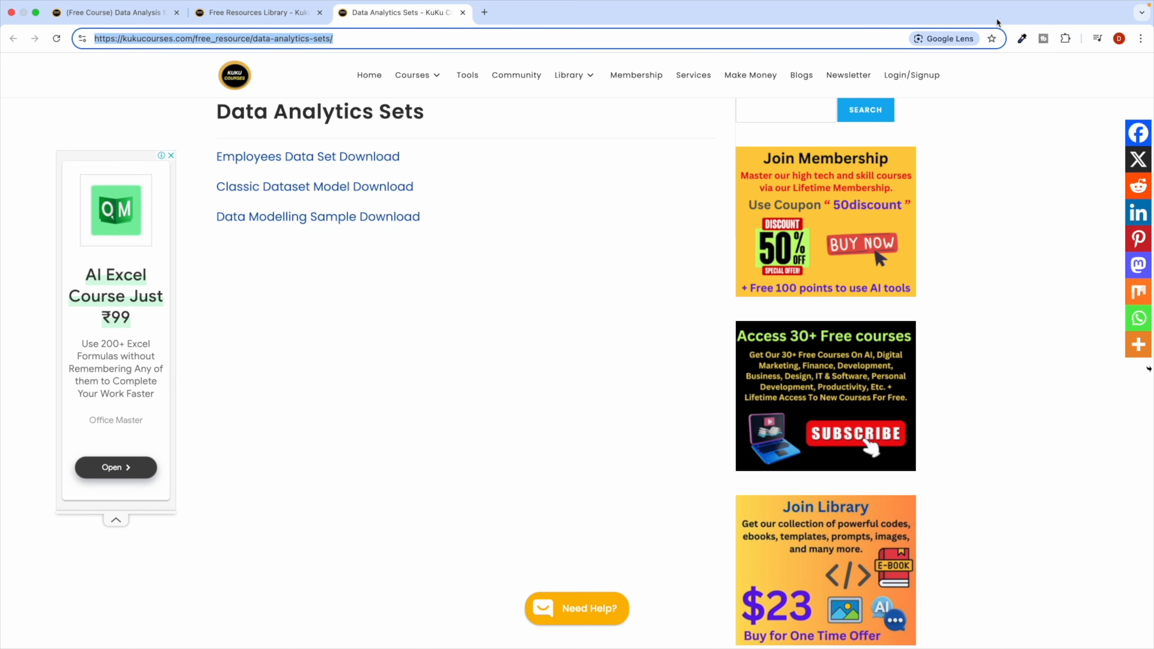
click(1142, 39)
click(1070, 102)
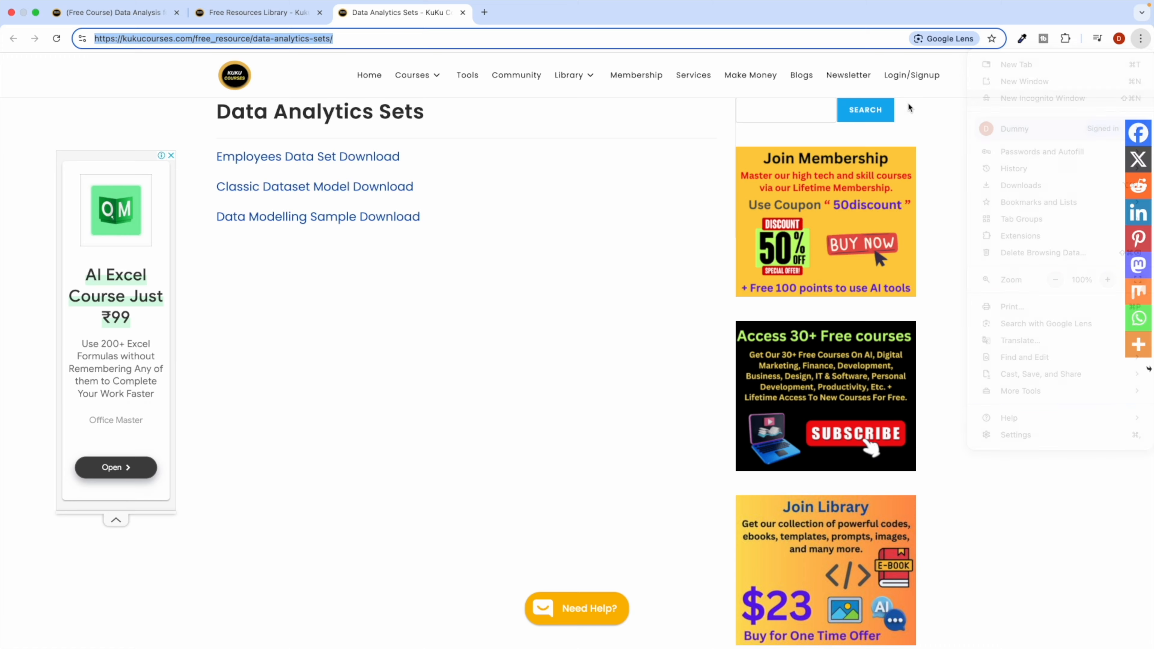
key(super+v)
key(Return)
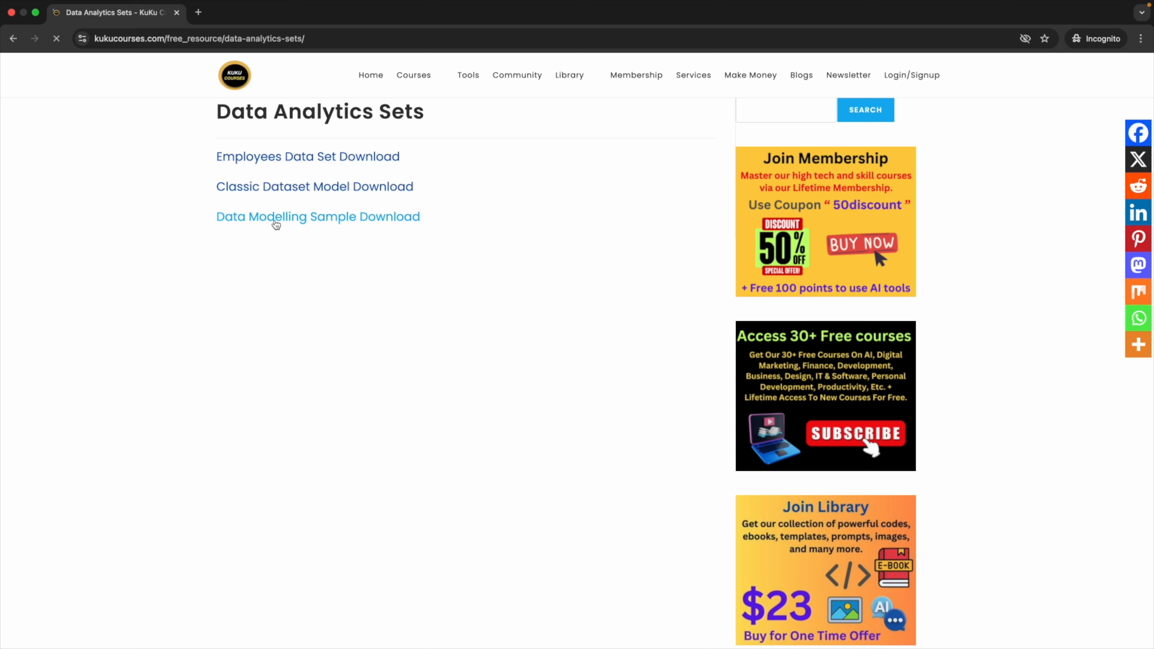
Step: Save Data Modelling Sample Dataset.zip to Downloads, then close both incognito tabs
click(276, 220)
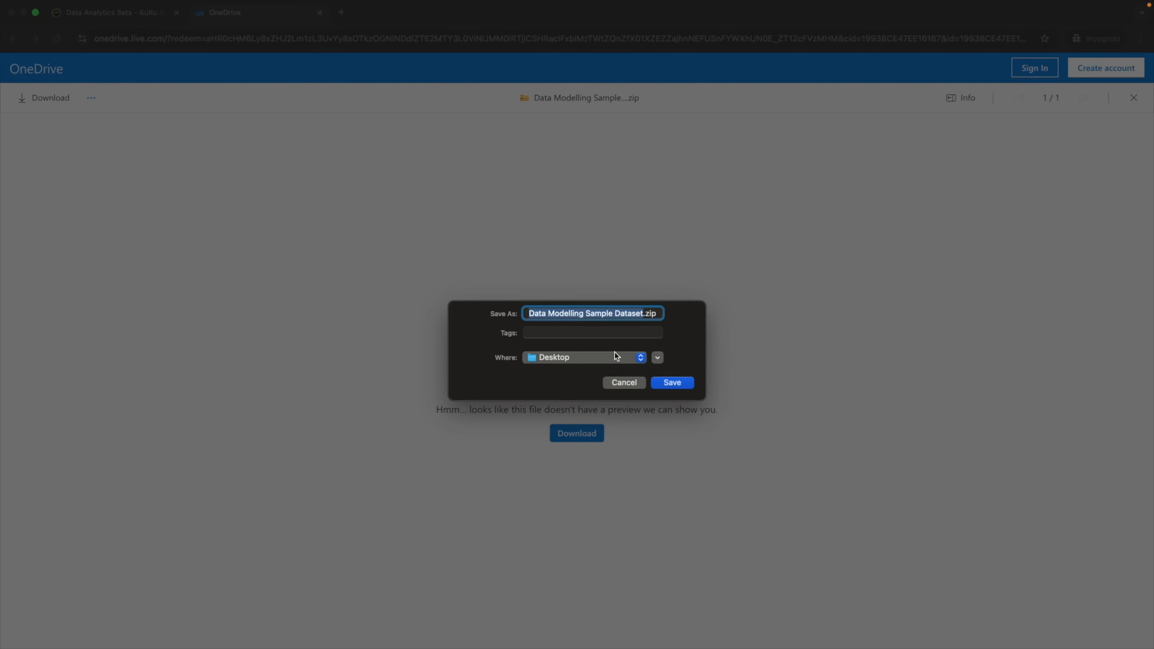
click(559, 360)
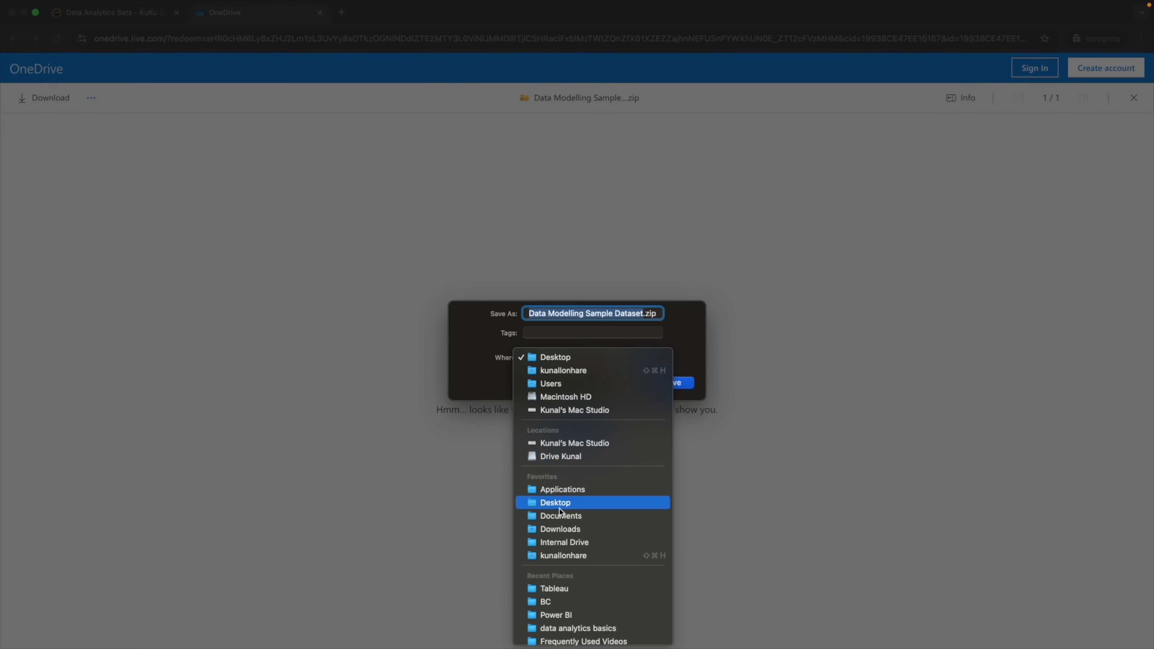
click(563, 530)
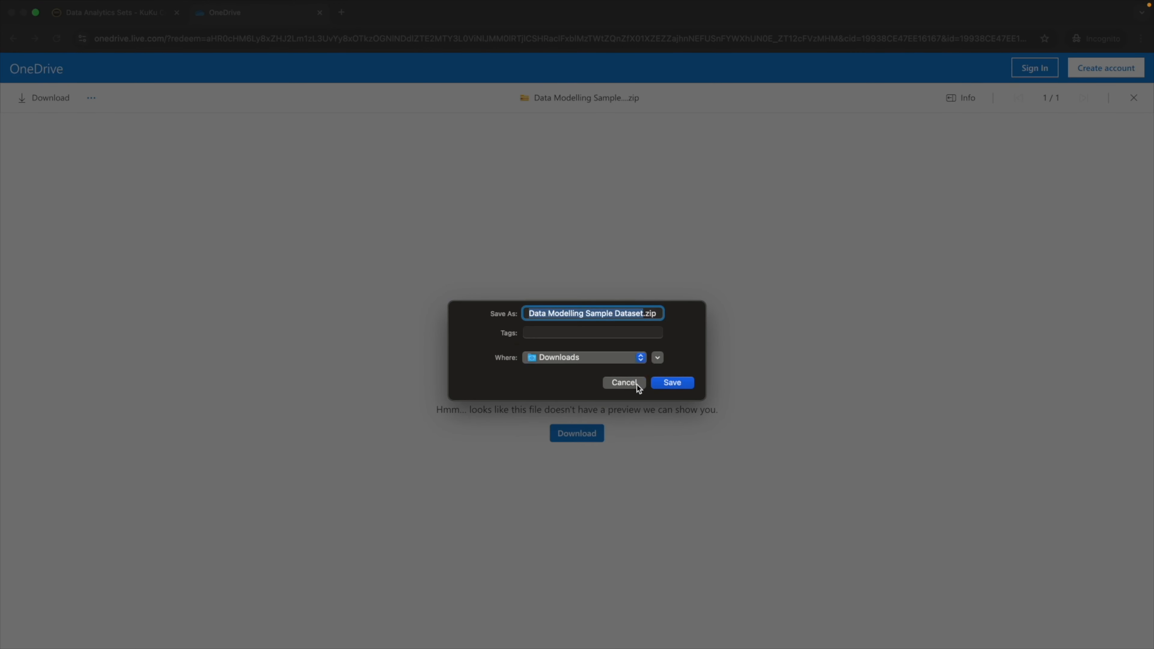
click(671, 384)
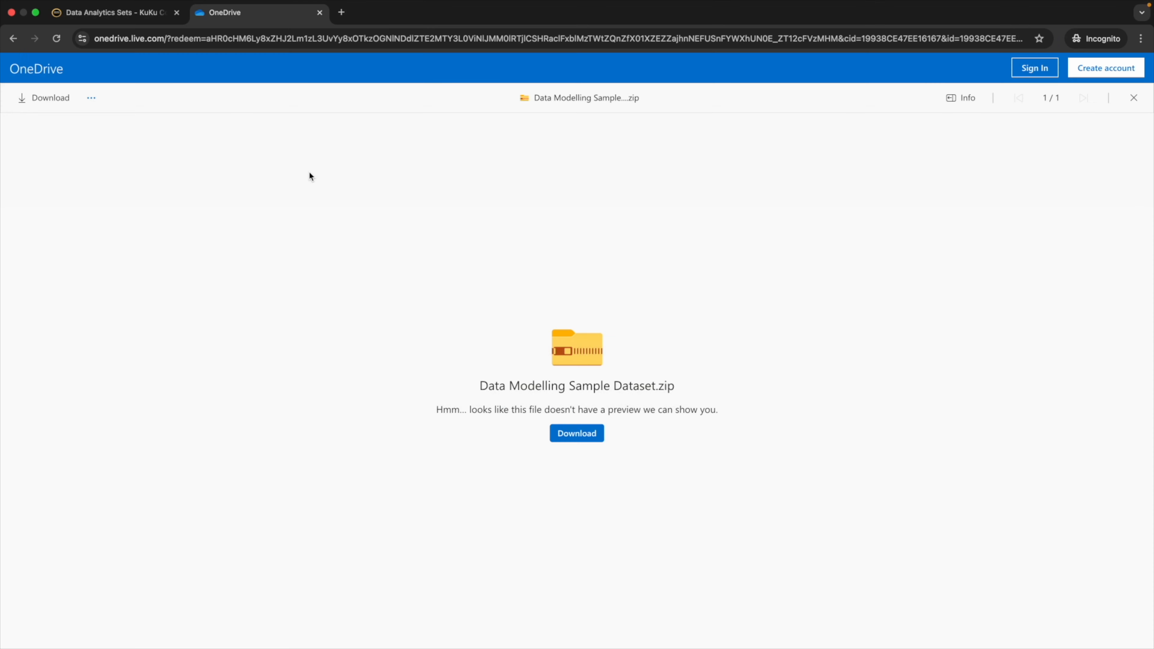
click(177, 16)
click(176, 16)
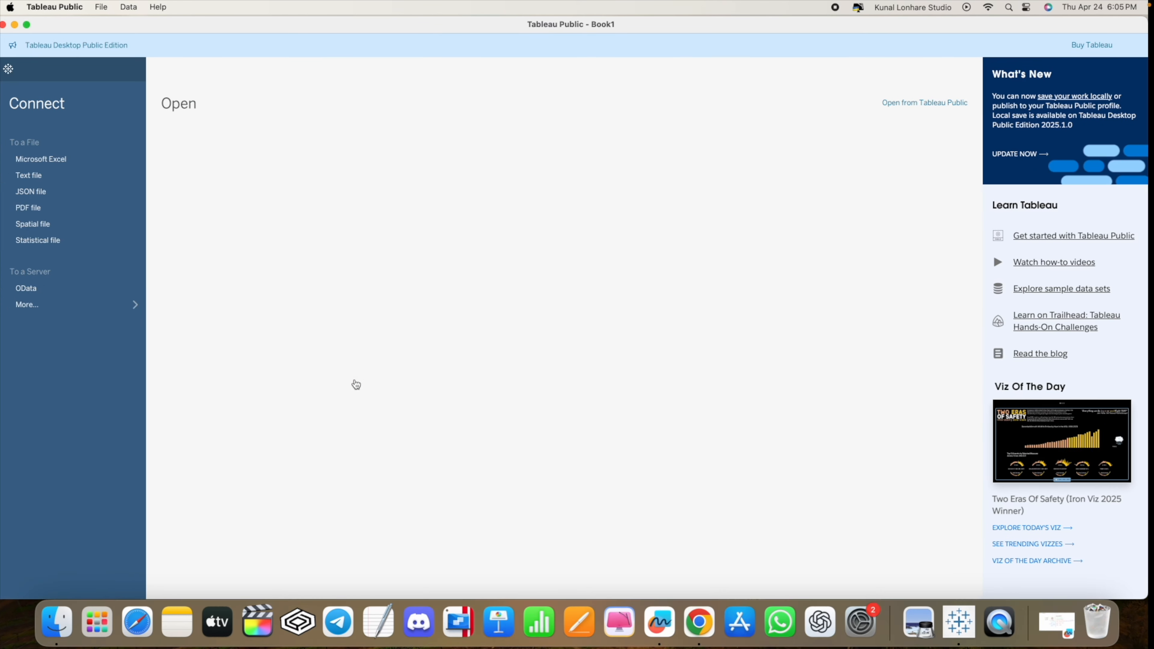
Step: Open Finder on Downloads, centre the window and select Data Modelling Sample Dataset.zip
click(56, 623)
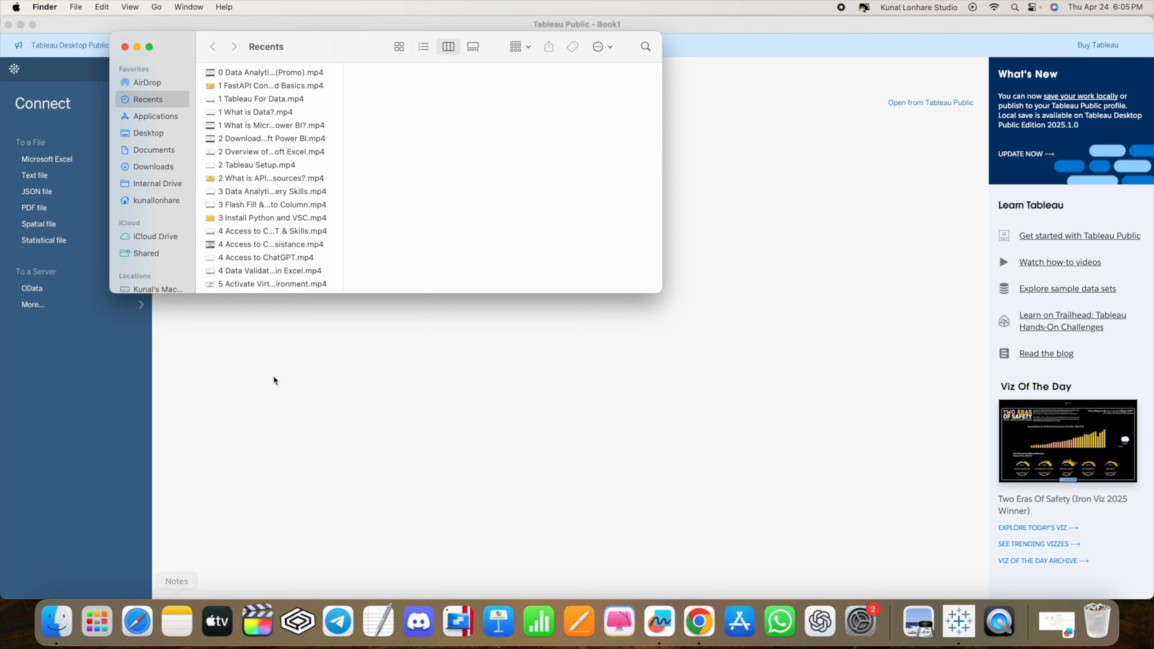
click(155, 167)
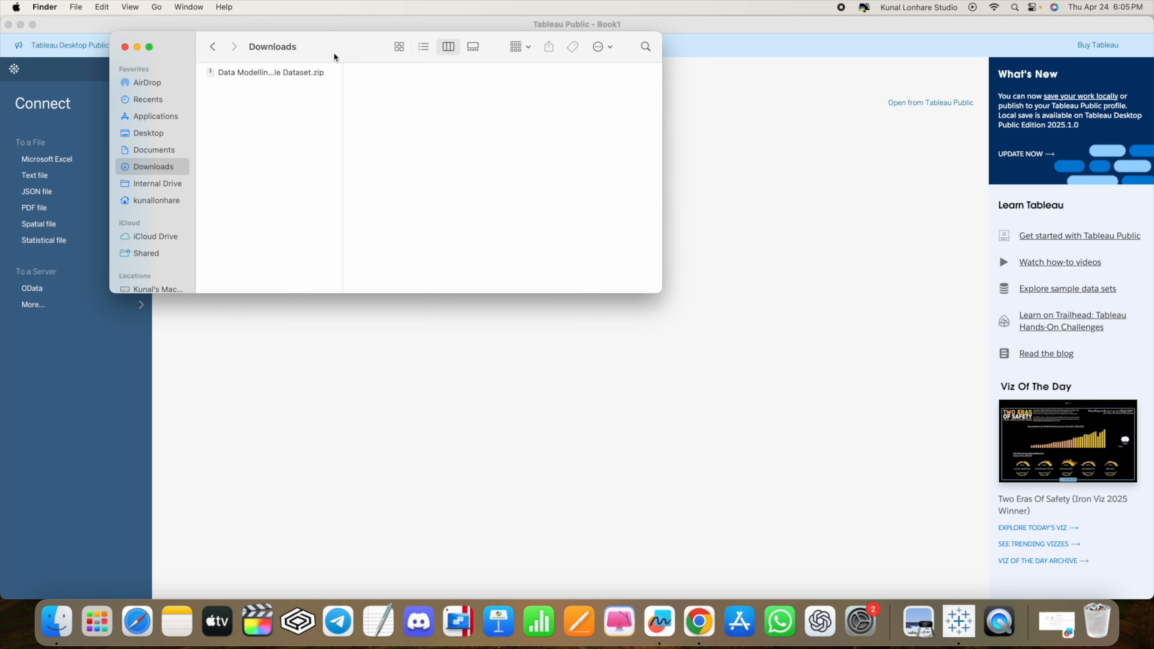
drag(335, 55, 468, 178)
click(363, 167)
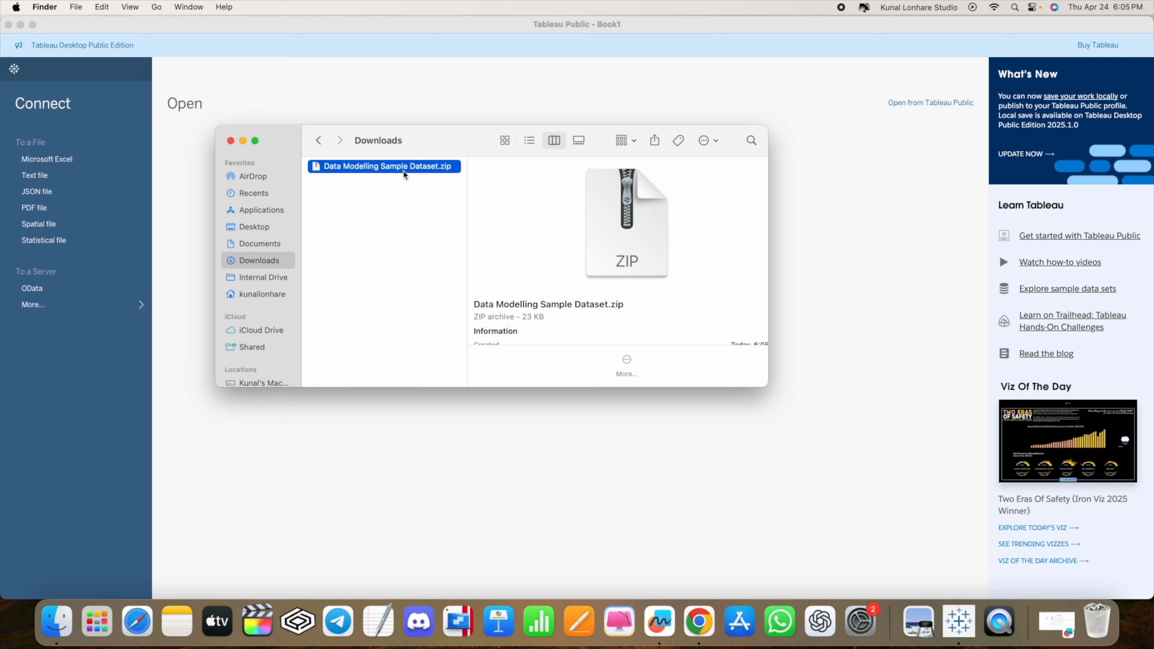
Step: Extract Data Modelling Sample Dataset.zip into its folder and move the zip to the Trash
right_click(361, 171)
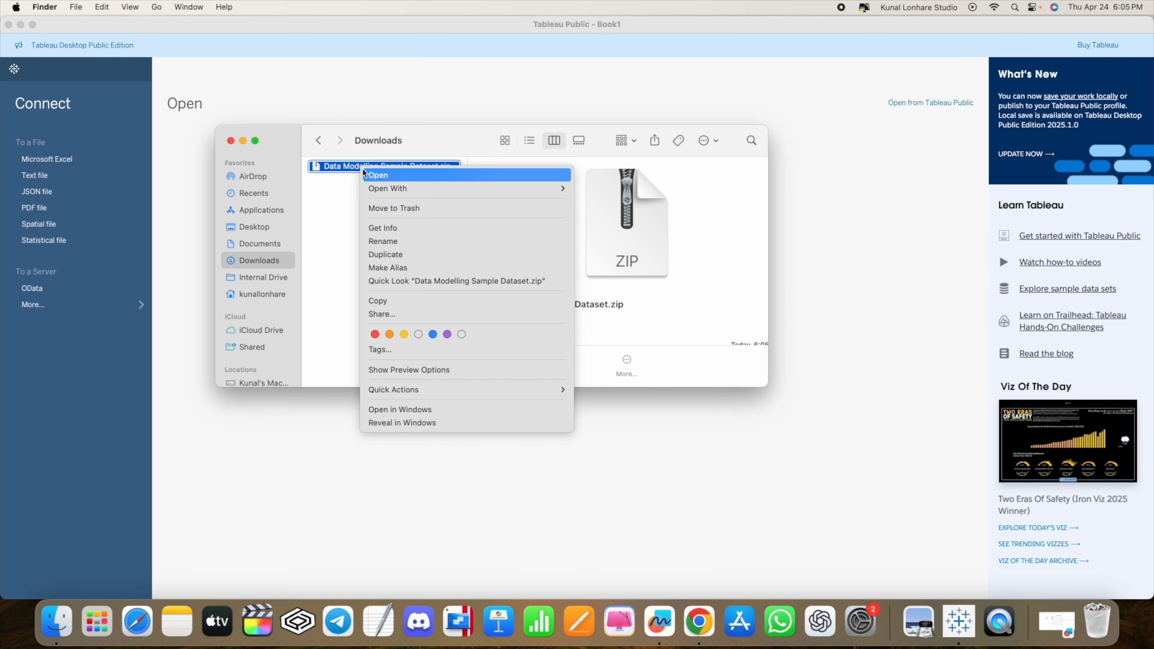
click(344, 252)
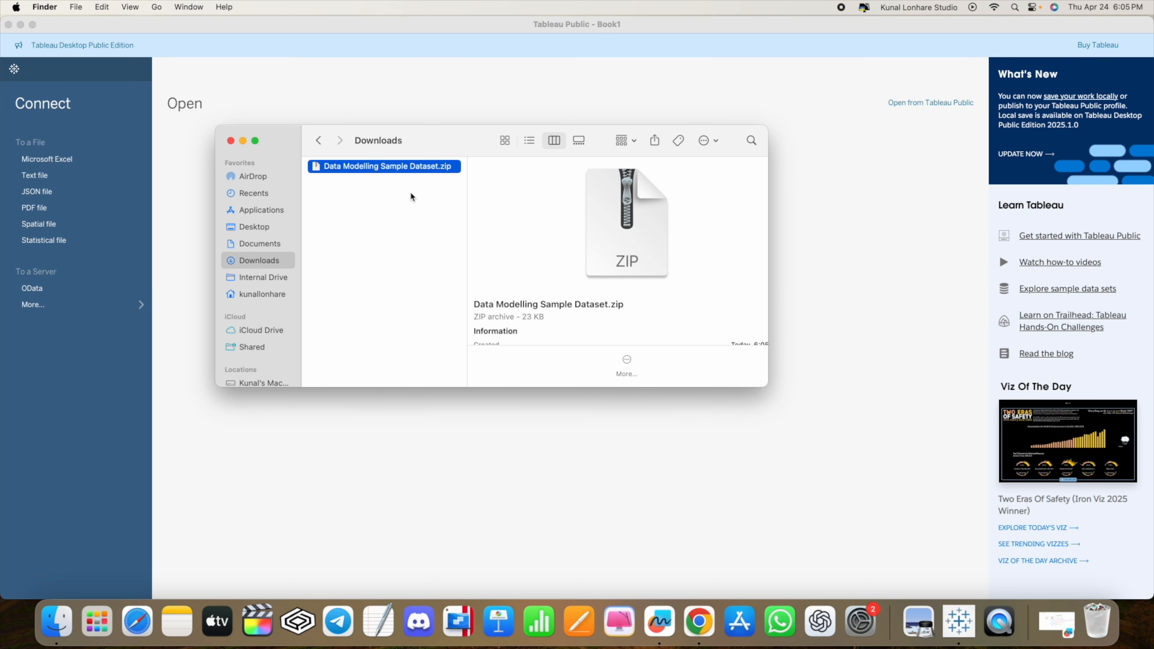
double_click(383, 168)
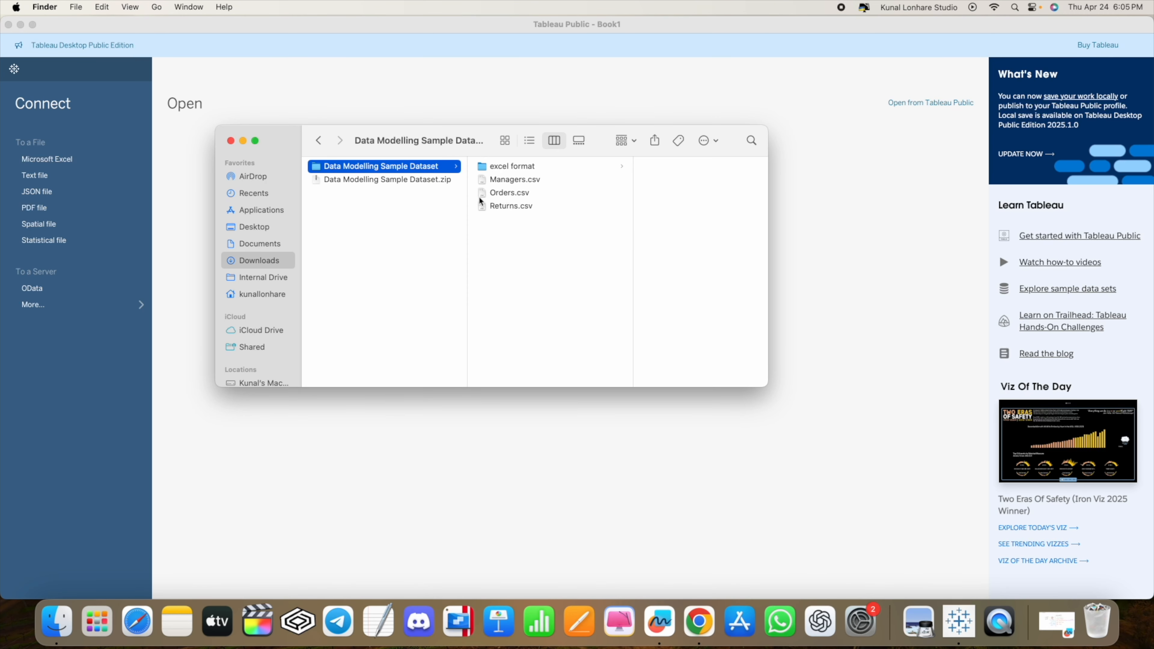
click(381, 181)
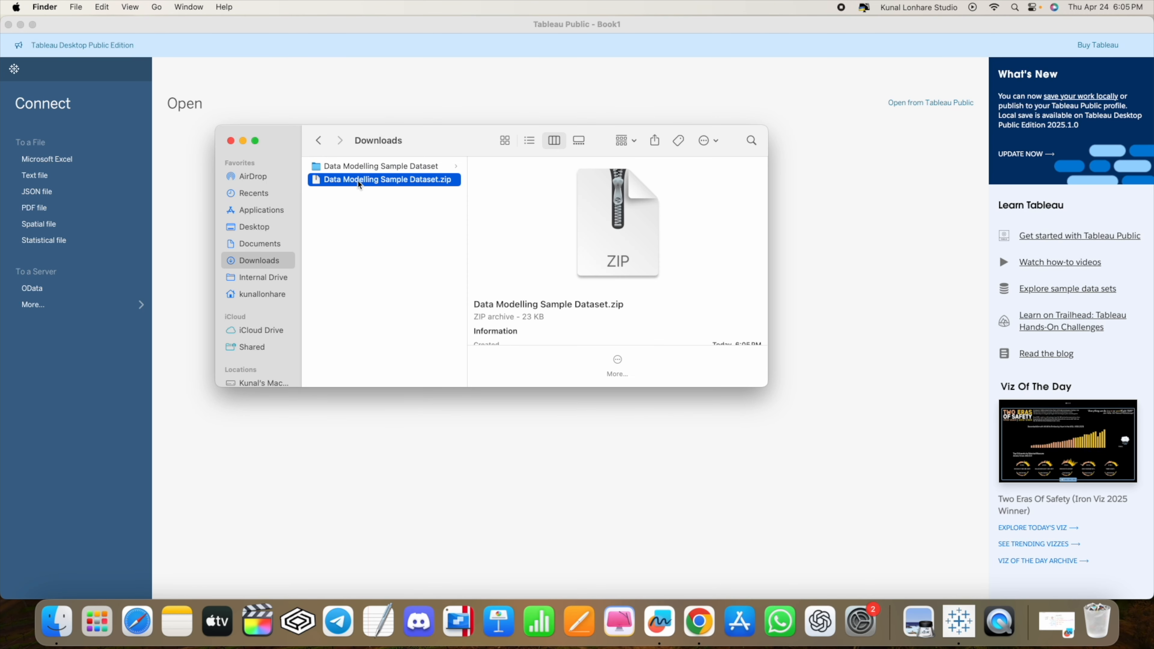
right_click(362, 183)
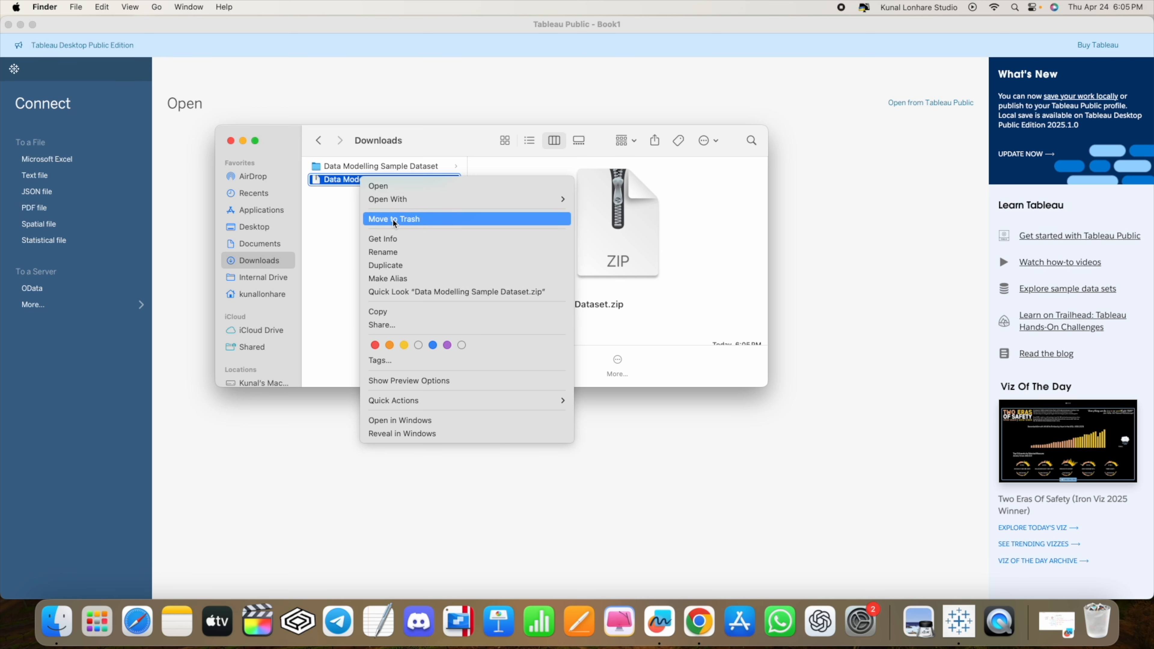
click(395, 220)
click(363, 168)
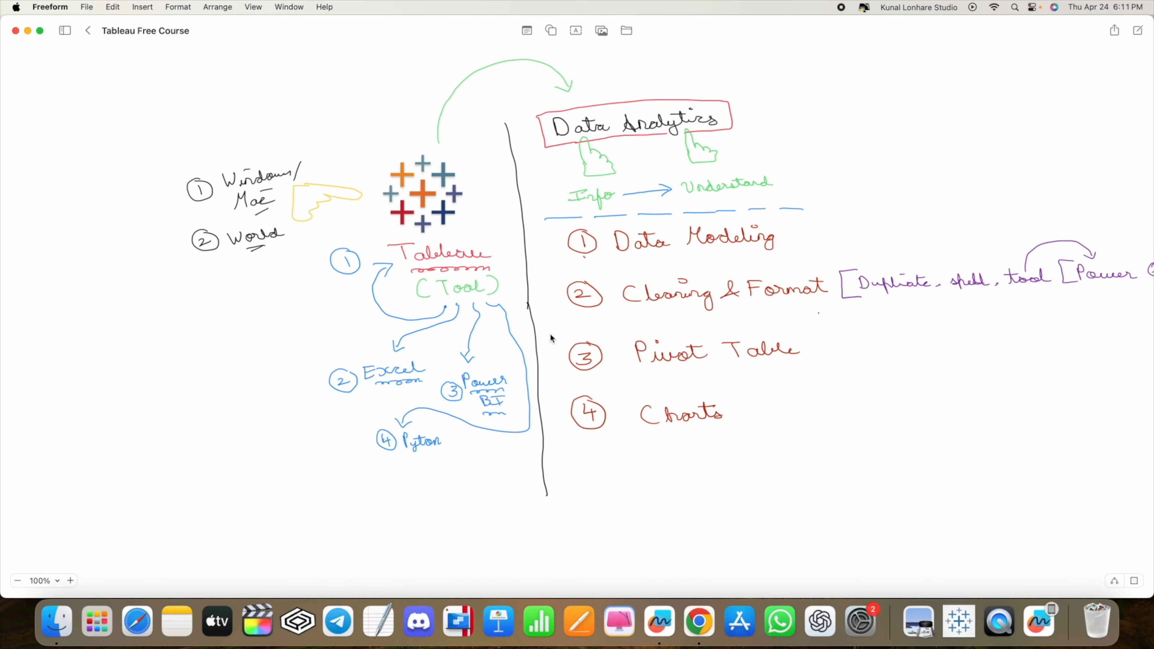
Step: Launch Tableau Public, browse the excel format folder previewing Managers.csv, then return to Tableau
click(54, 632)
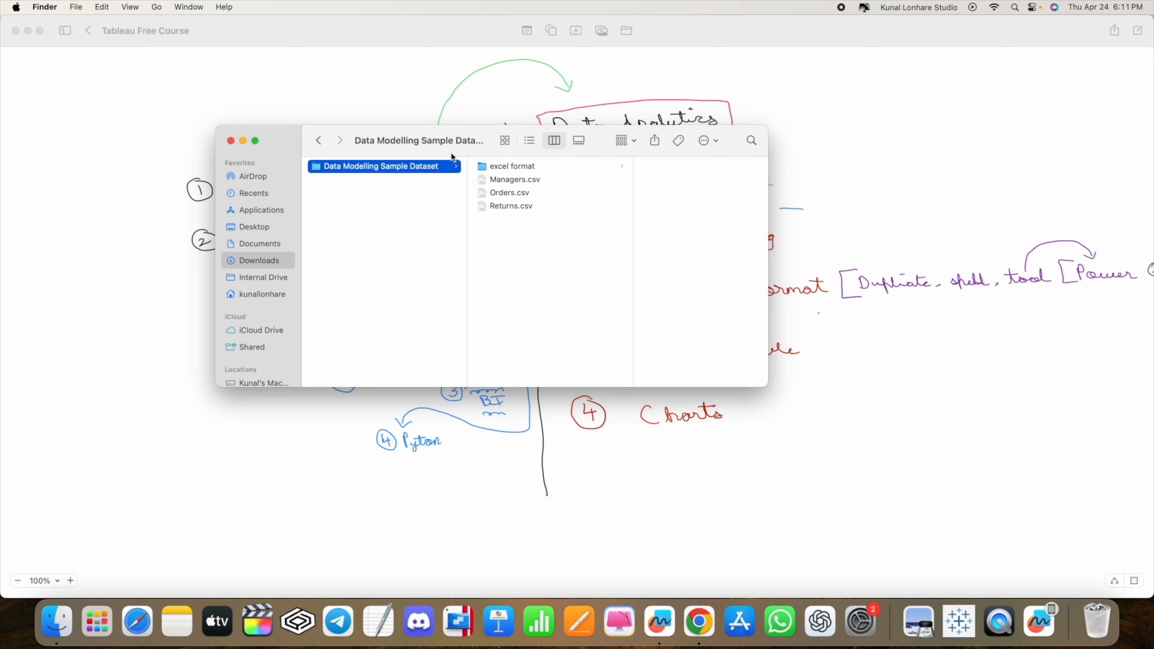
drag(451, 150, 423, 156)
click(957, 635)
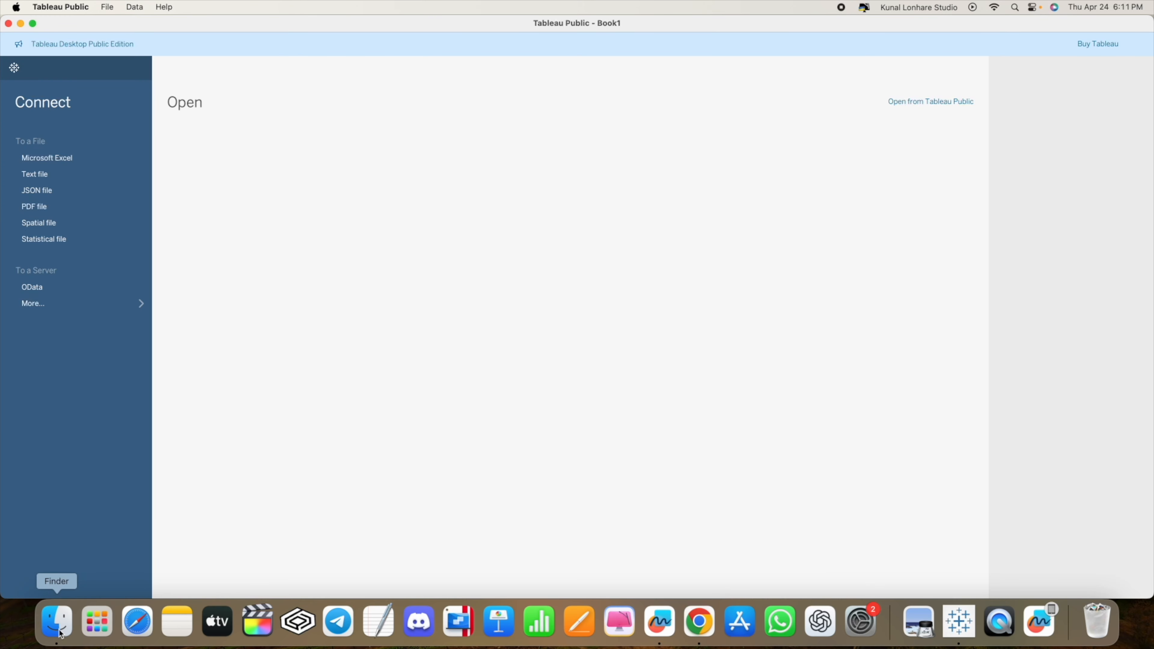
click(57, 623)
click(509, 174)
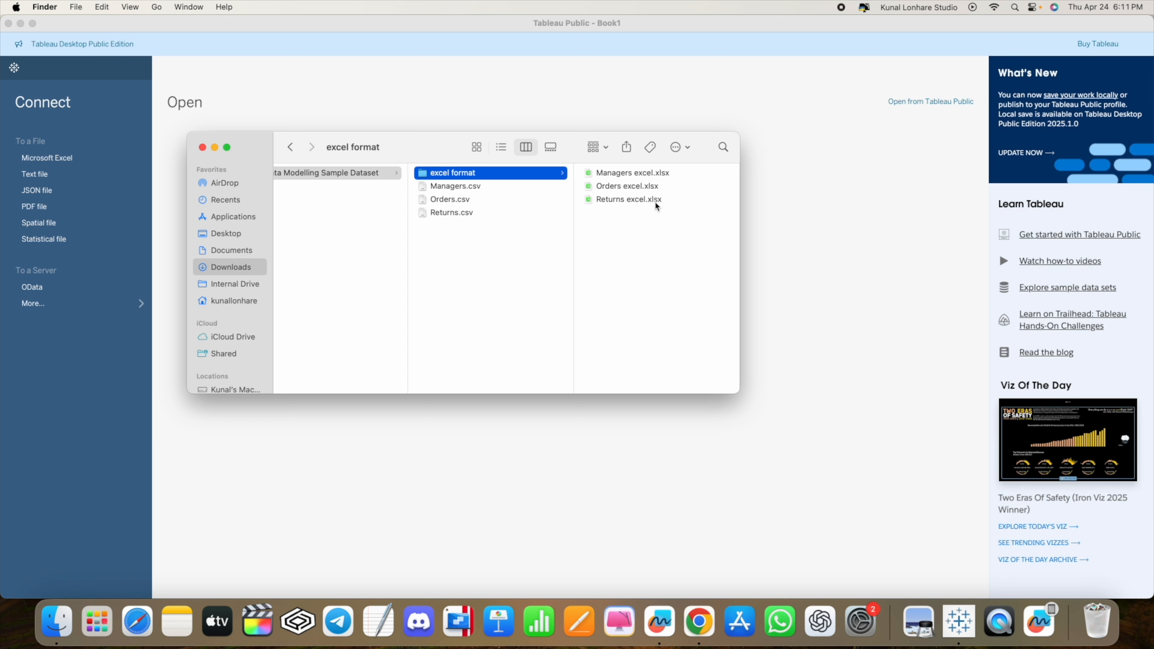
click(474, 188)
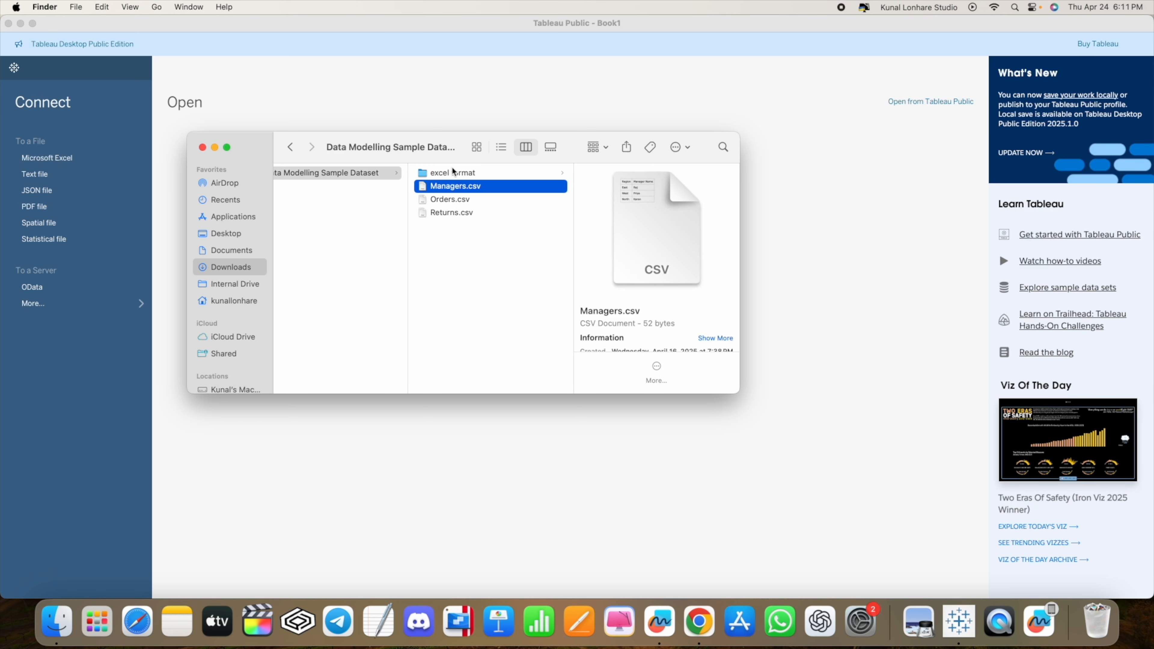
click(463, 173)
click(295, 25)
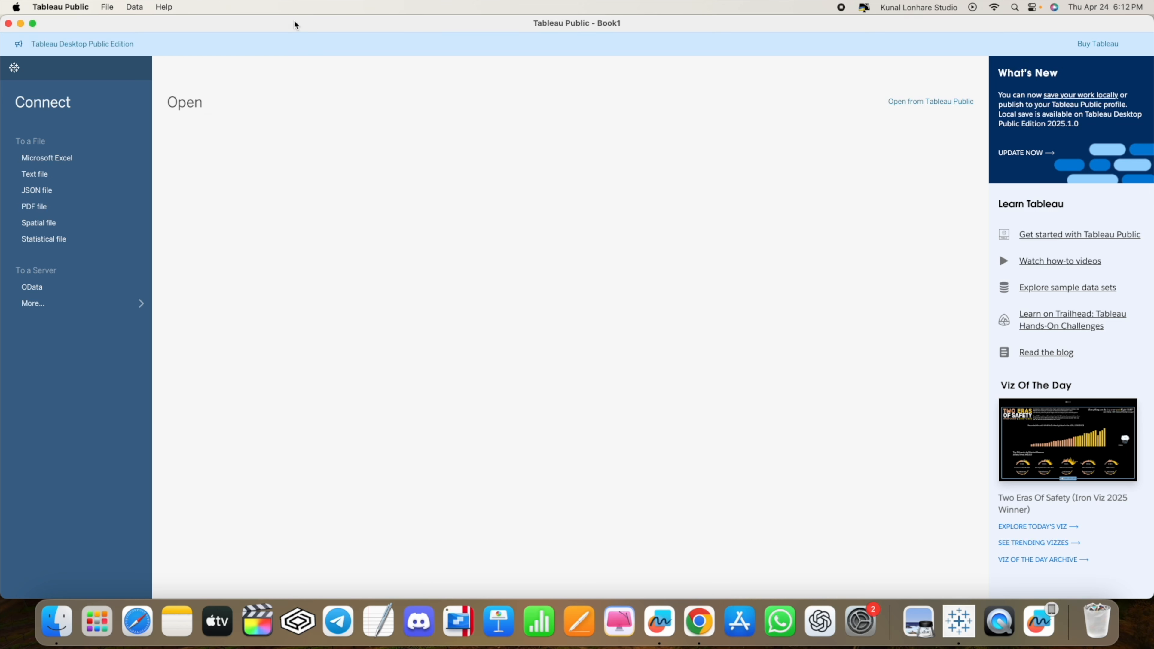
Step: Connect to Managers excel.xlsx from the Data Modelling Sample Dataset's excel format folder in Downloads
click(55, 162)
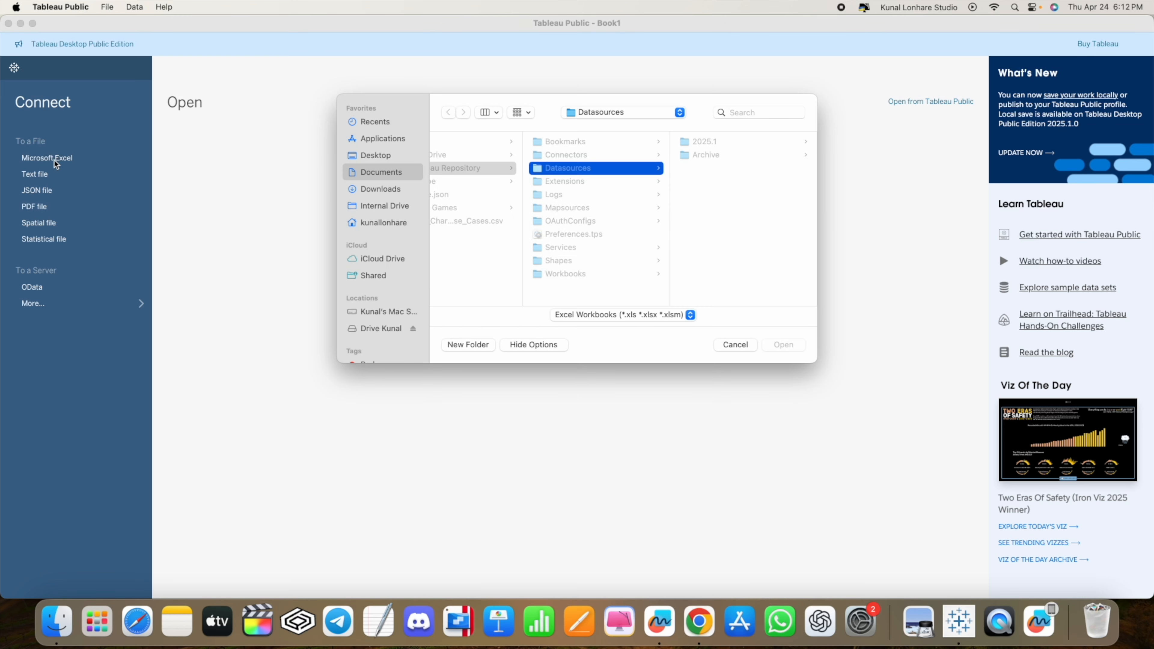
click(373, 190)
click(472, 143)
click(622, 143)
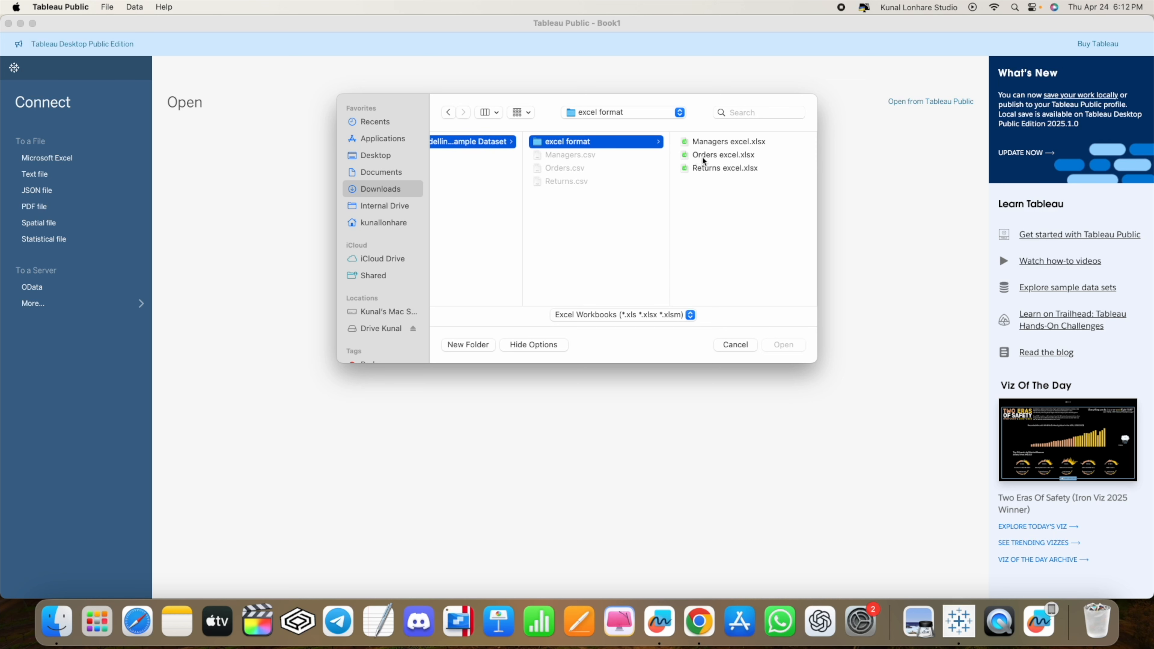
click(707, 142)
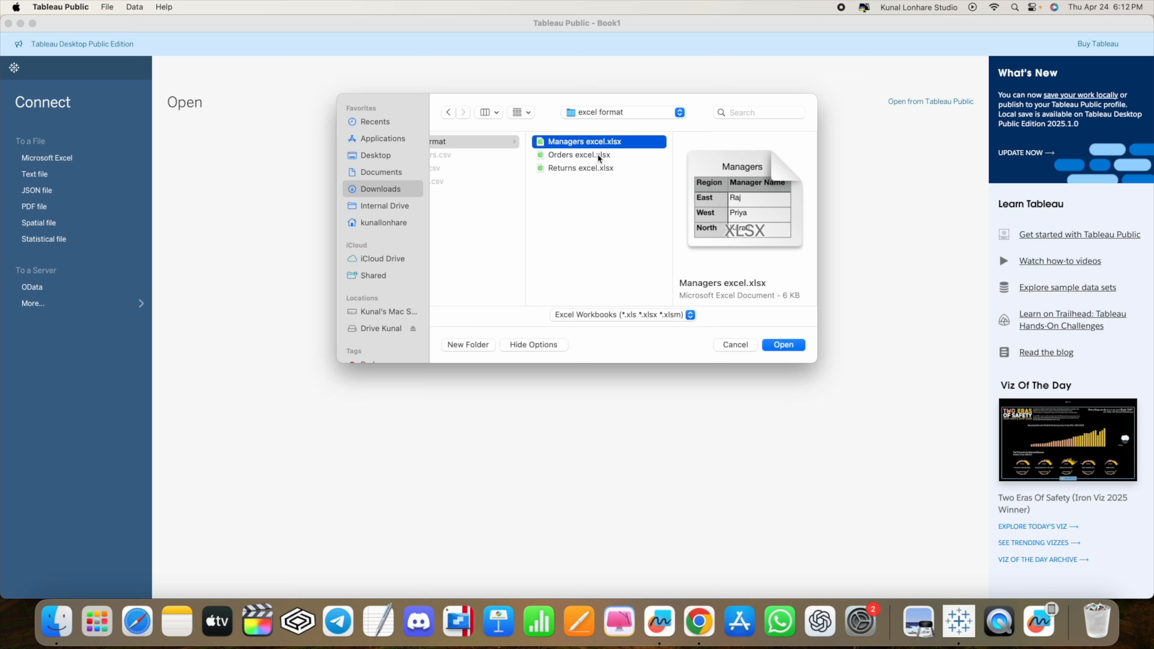
click(793, 348)
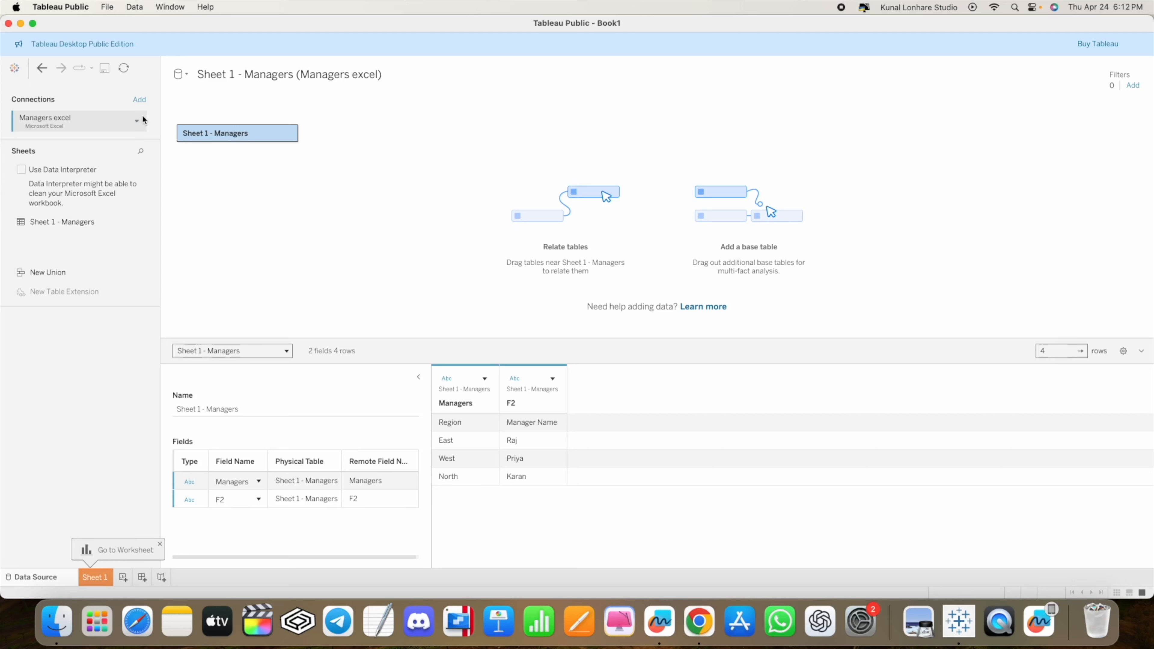
Step: Add Orders excel.xlsx and Returns excel.xlsx as extra connections, then view the Managers and Orders sheets
click(139, 99)
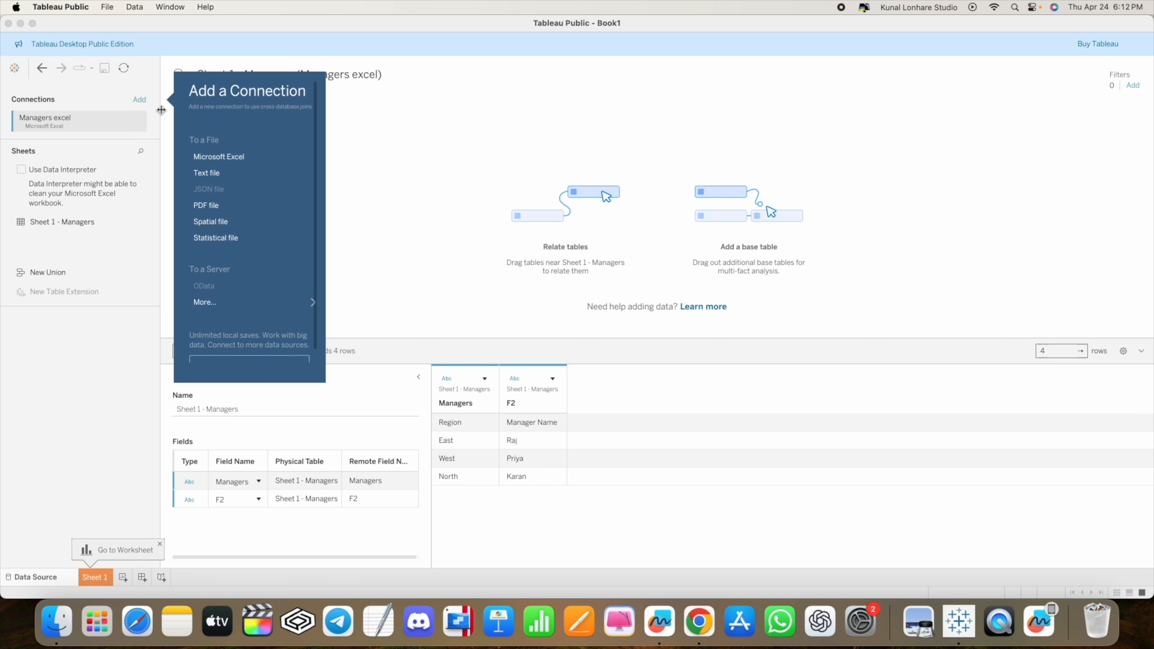
click(204, 158)
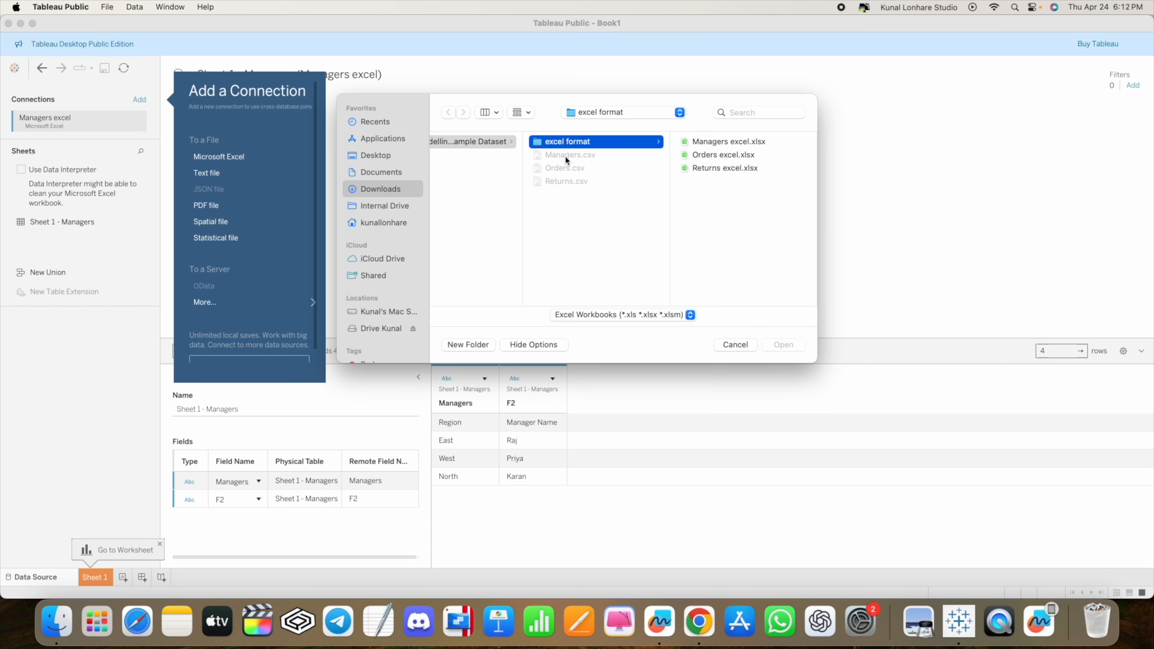
click(706, 155)
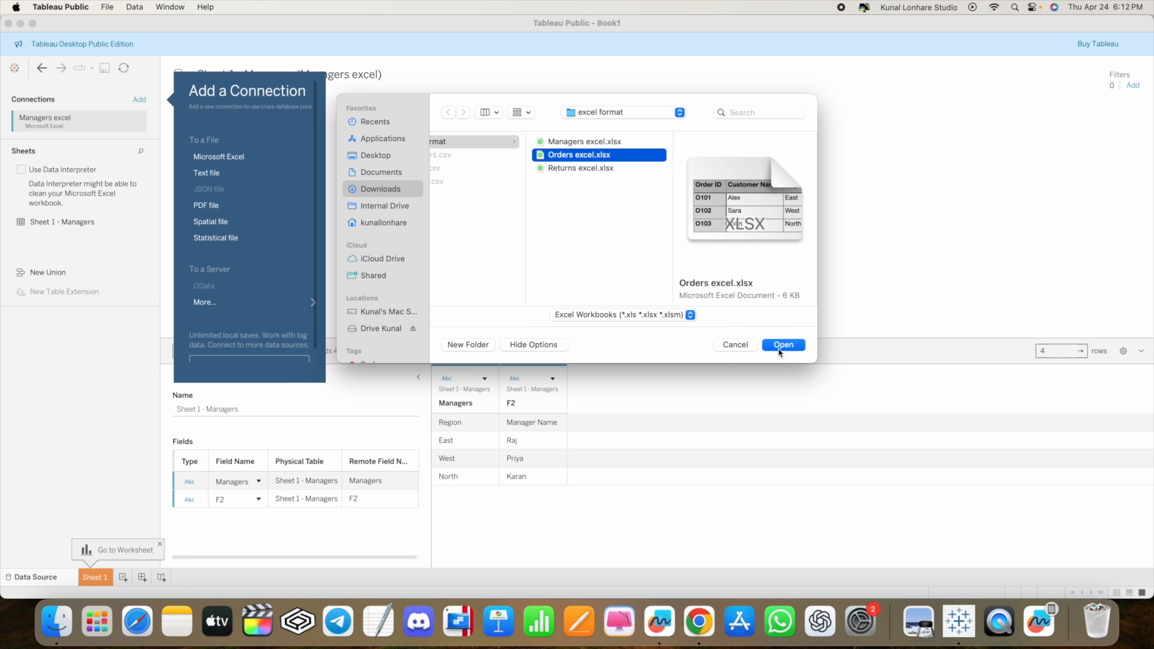
click(773, 347)
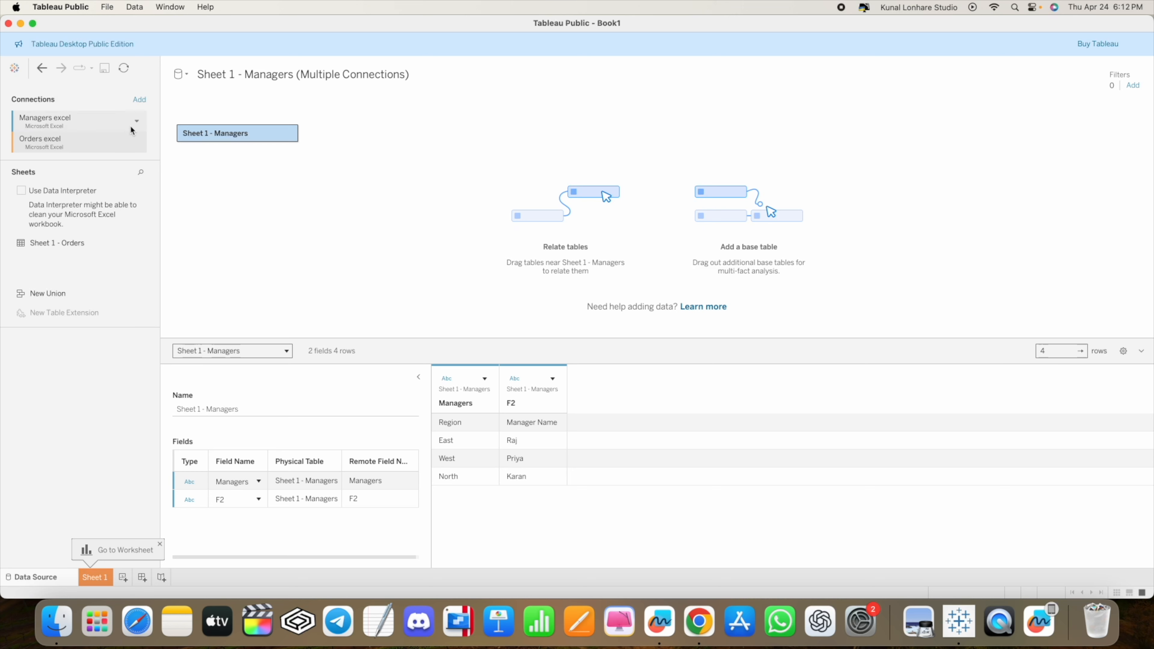
click(141, 101)
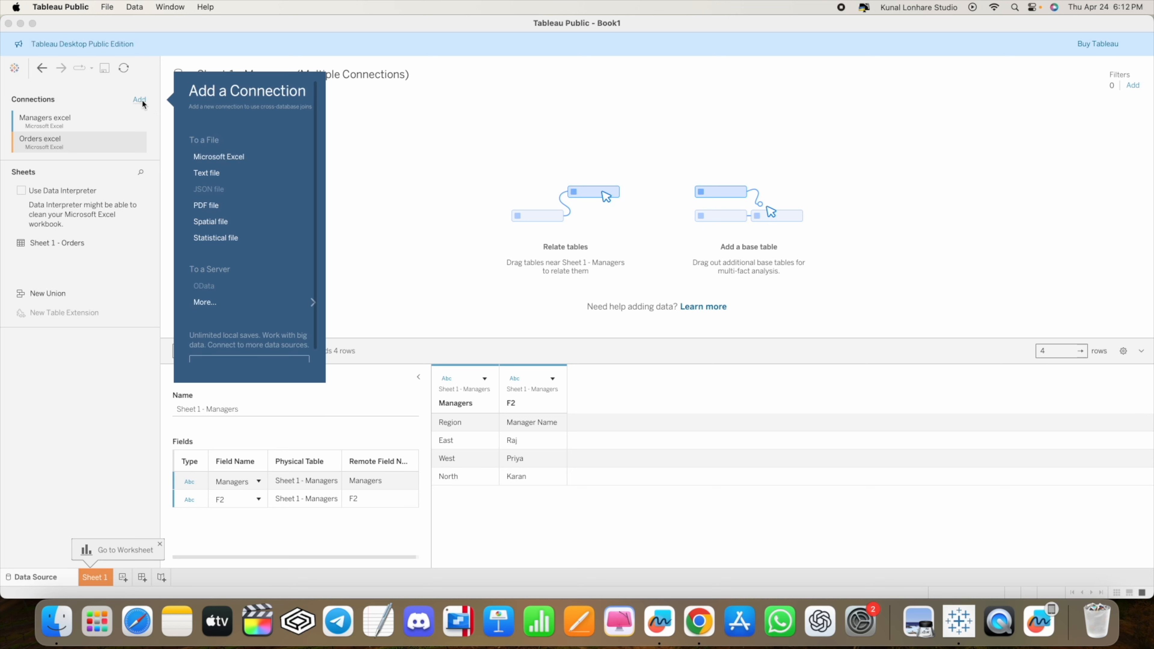
click(241, 158)
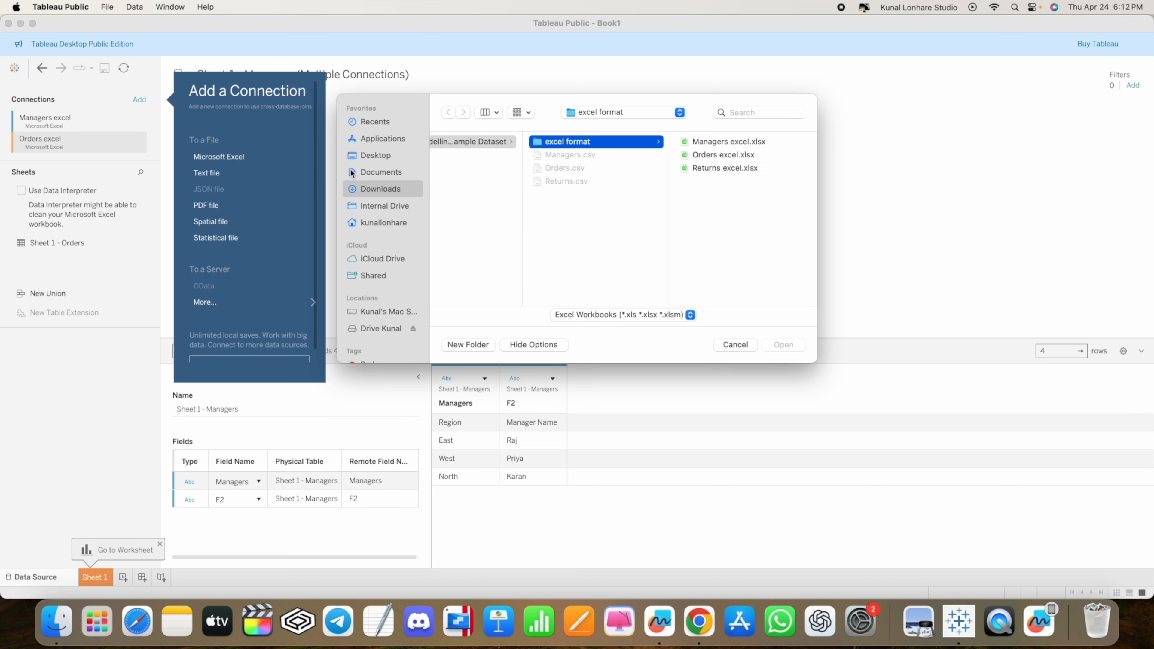
click(718, 169)
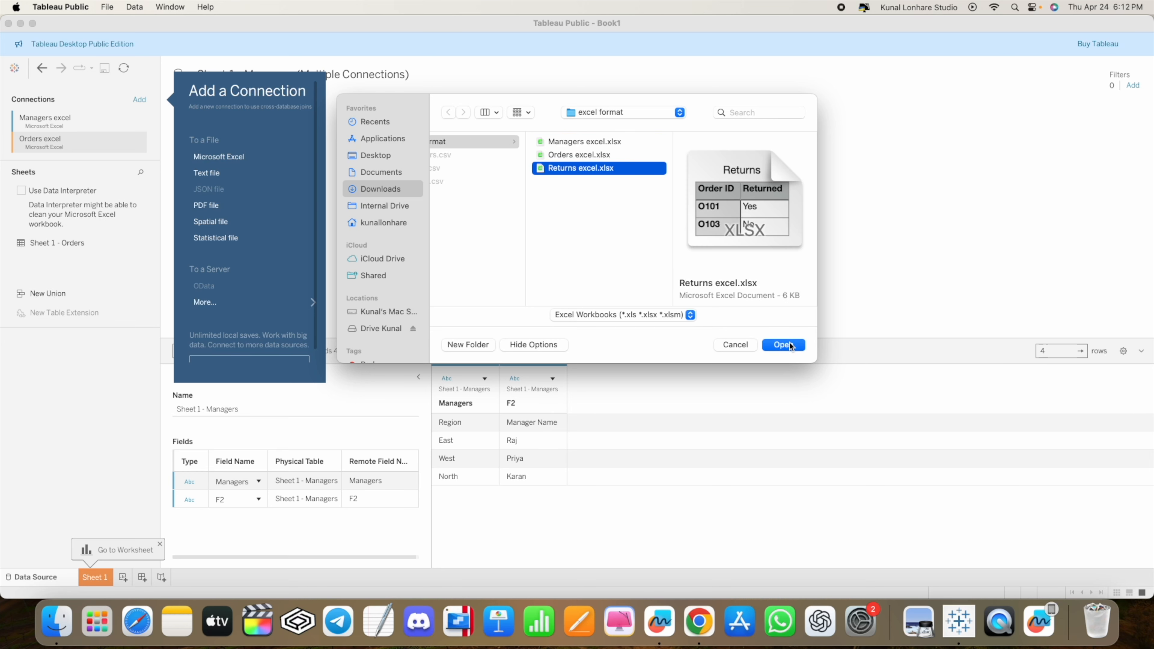
click(785, 346)
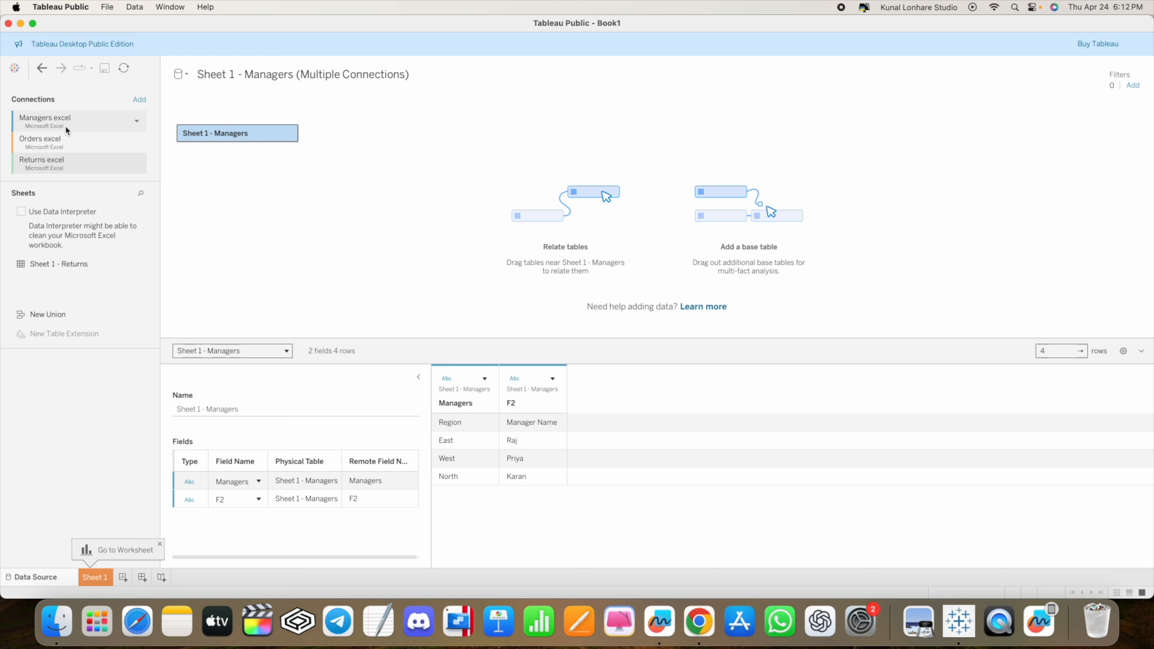
click(70, 117)
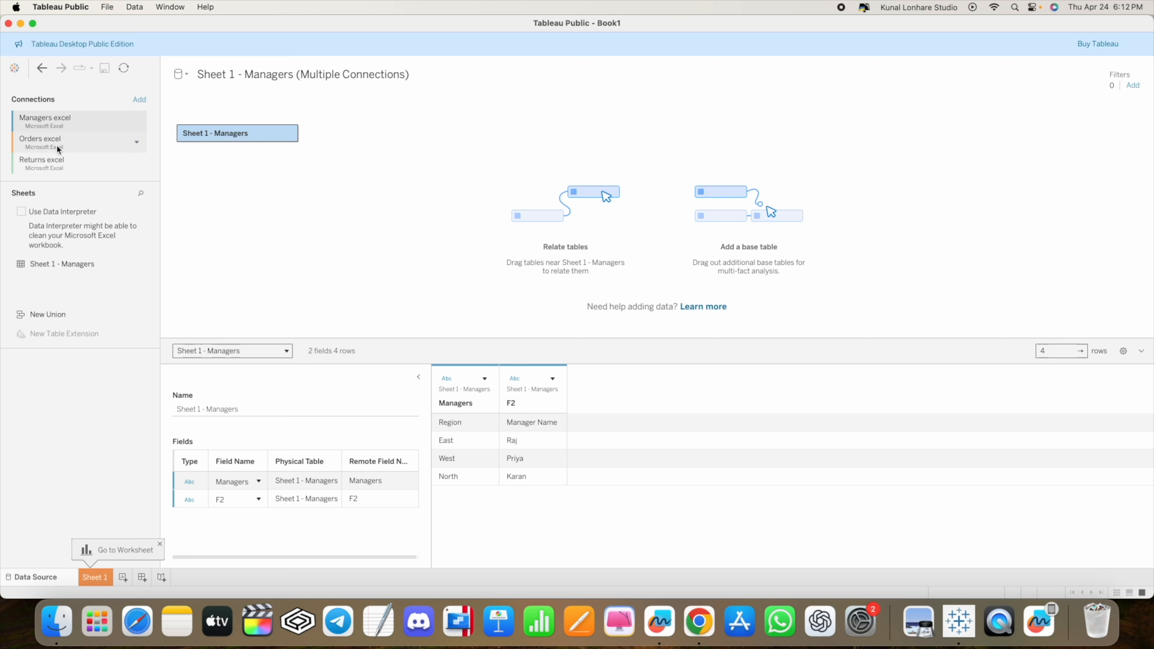
click(56, 144)
Step: Launch a new Tableau Public session and connect it to the Managers.csv text file
click(55, 126)
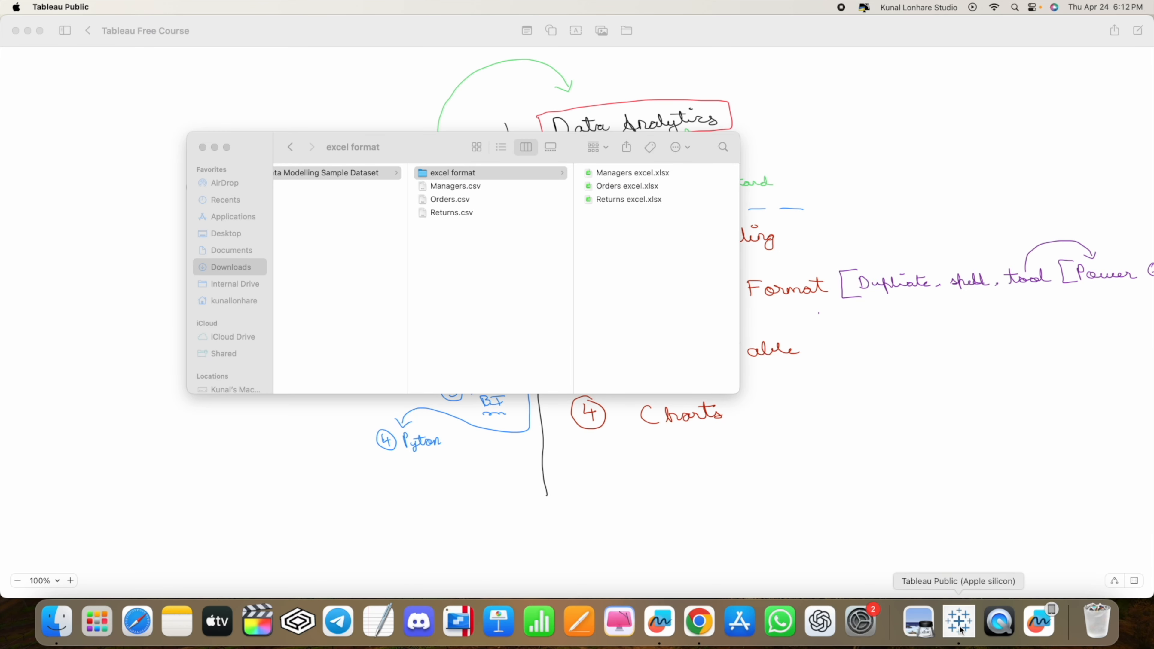
click(489, 223)
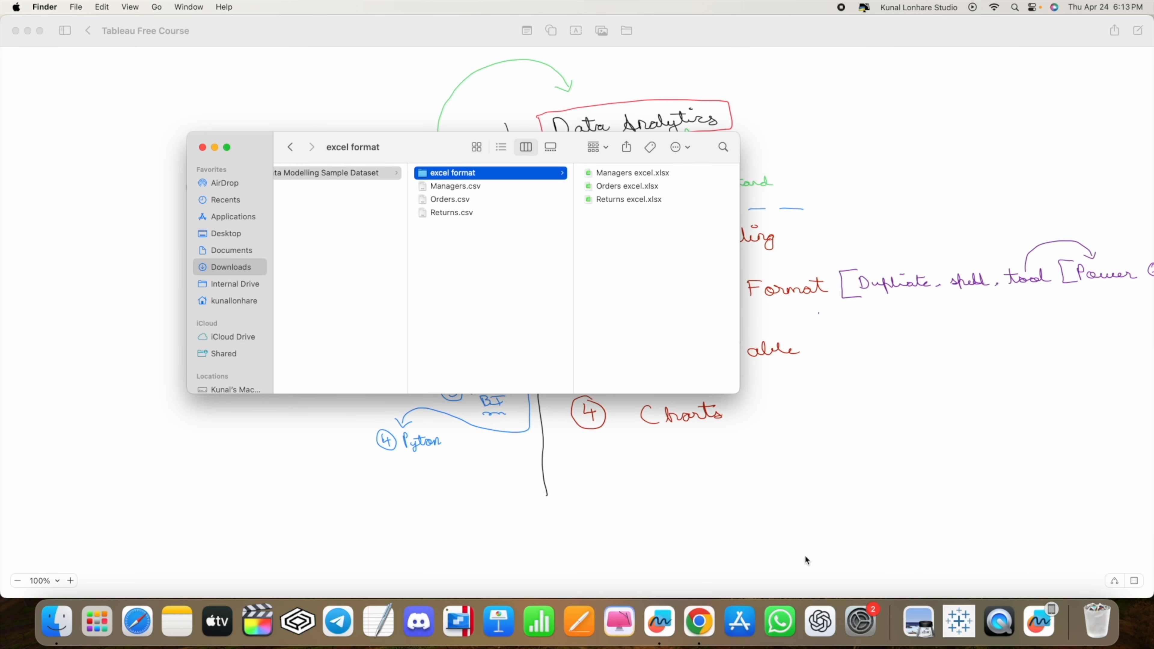
click(959, 621)
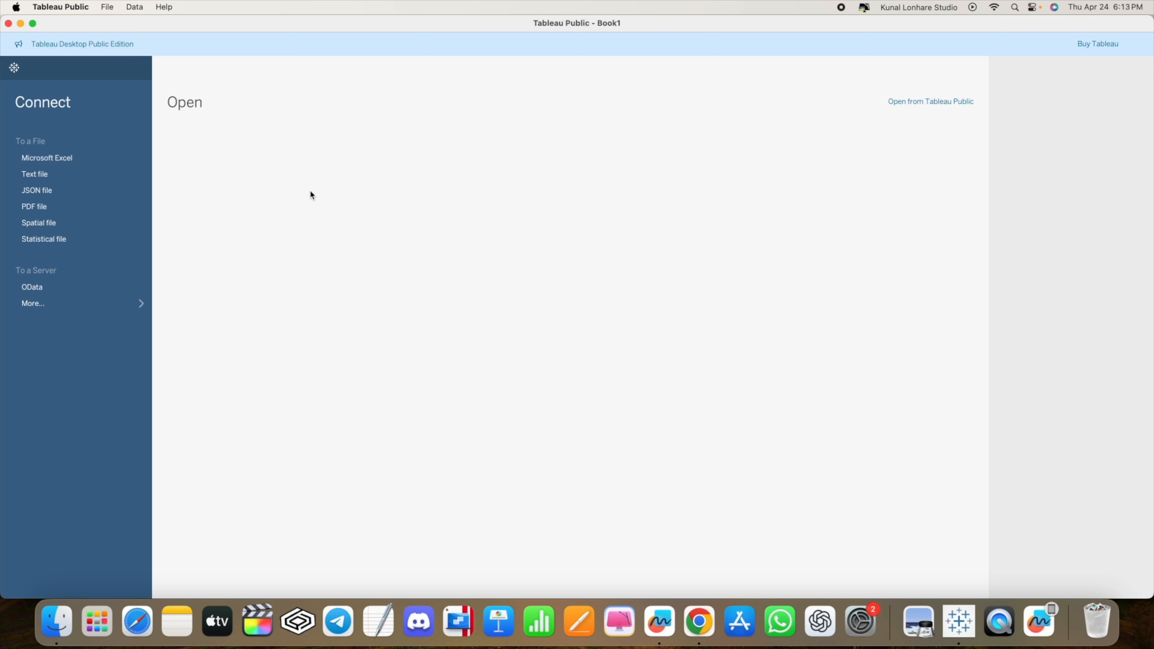
click(42, 177)
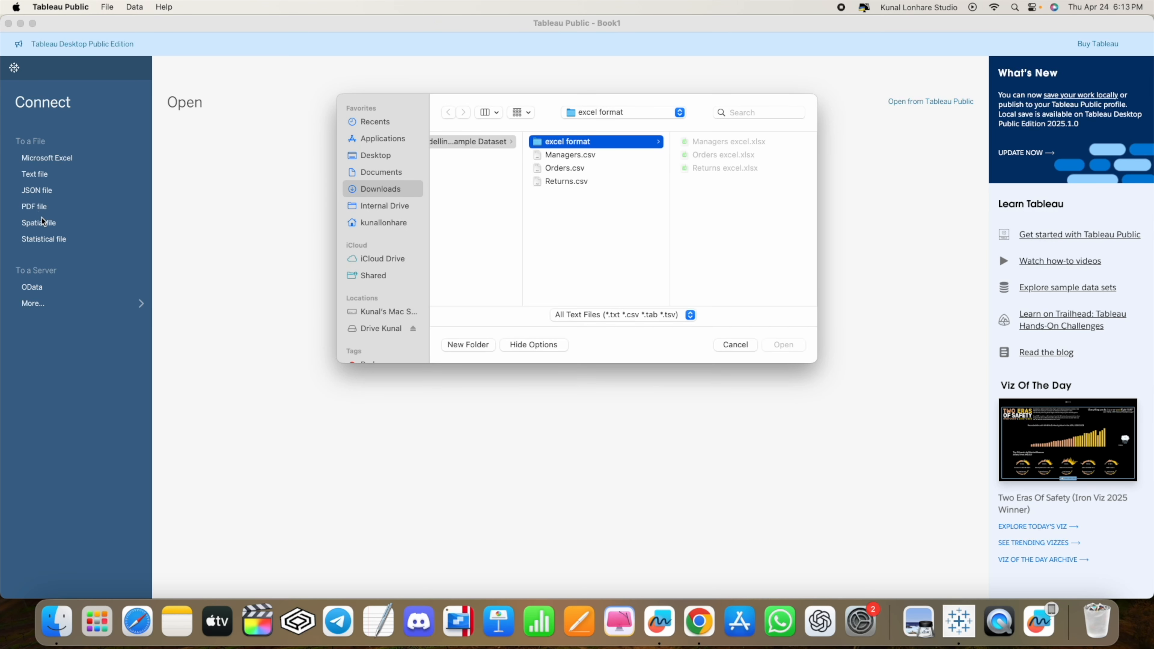
click(564, 159)
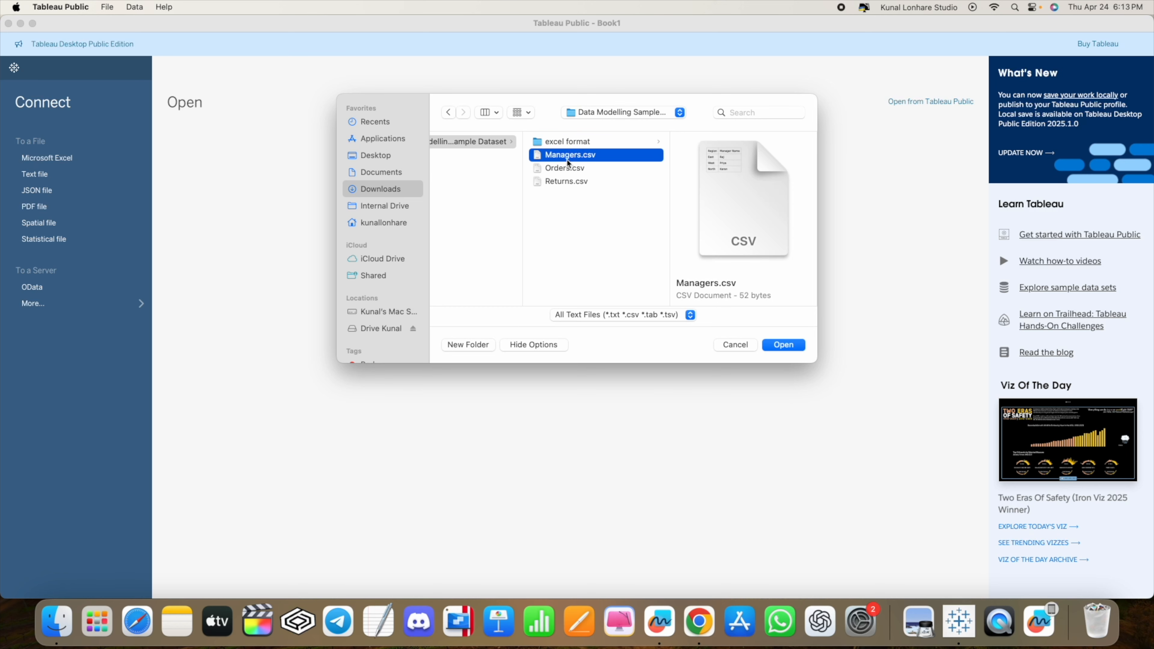
click(793, 350)
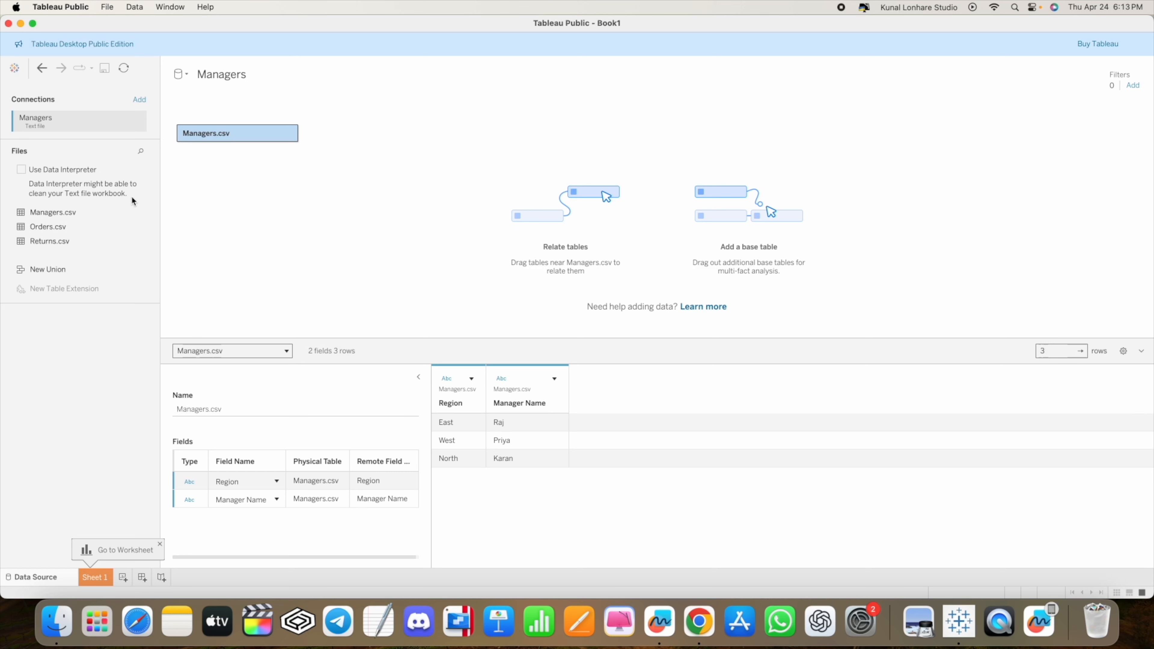
Step: Replace Managers.csv with Orders.csv on the data model canvas, then bring the data files folder forward
drag(224, 134, 70, 232)
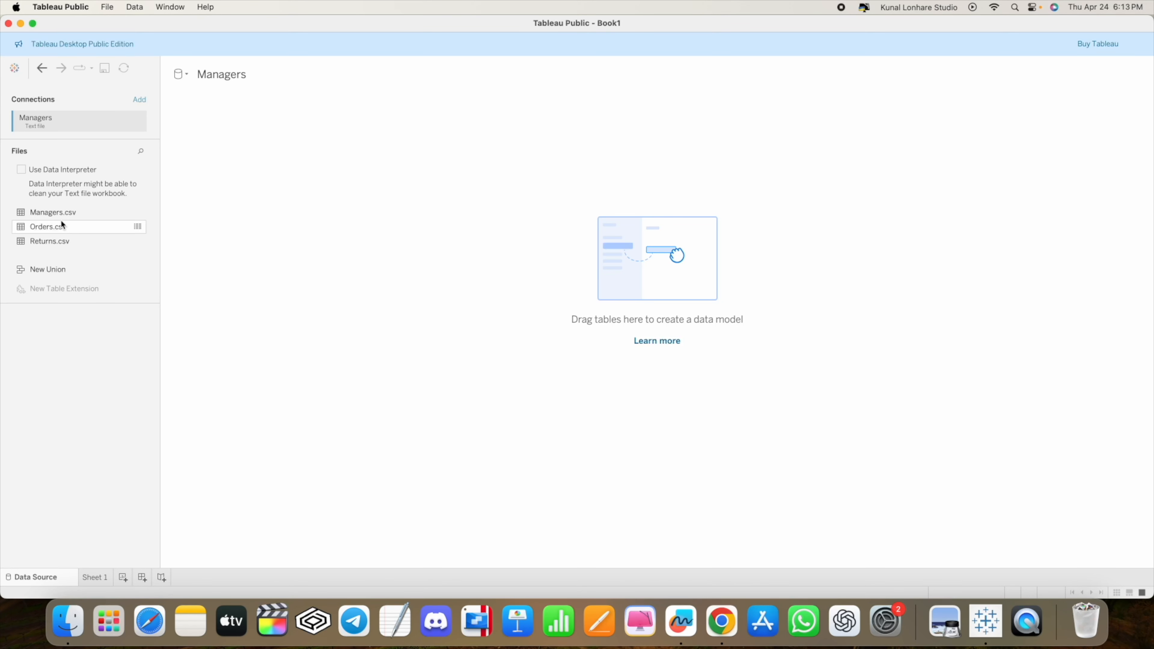
drag(64, 212, 218, 164)
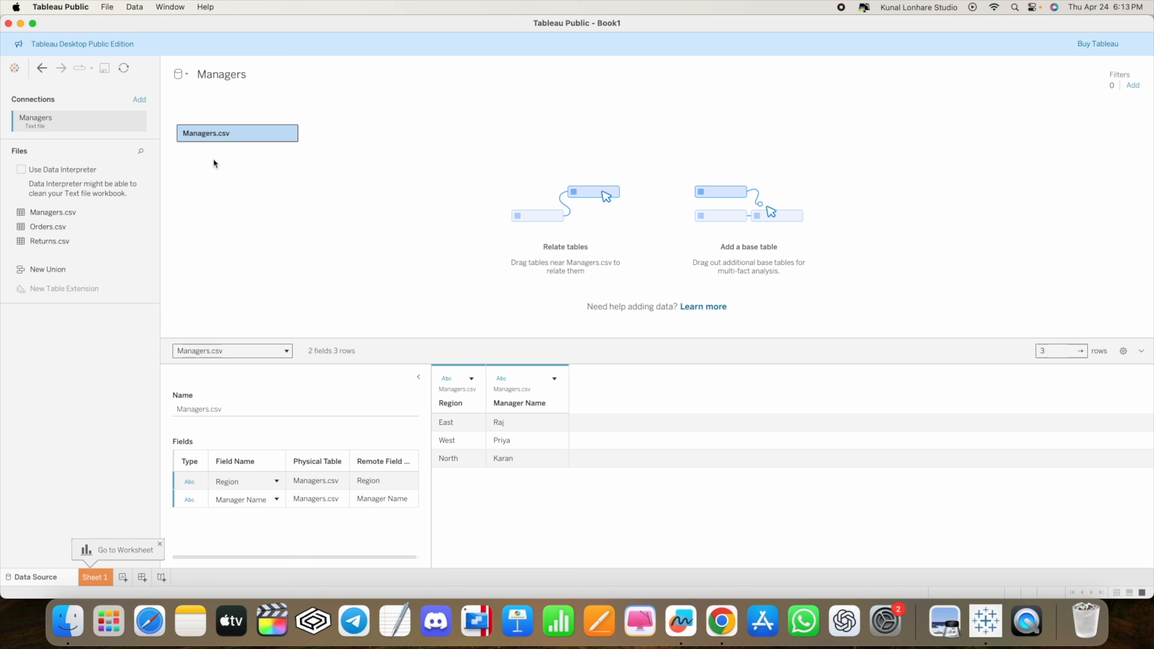
drag(206, 138, 248, 164)
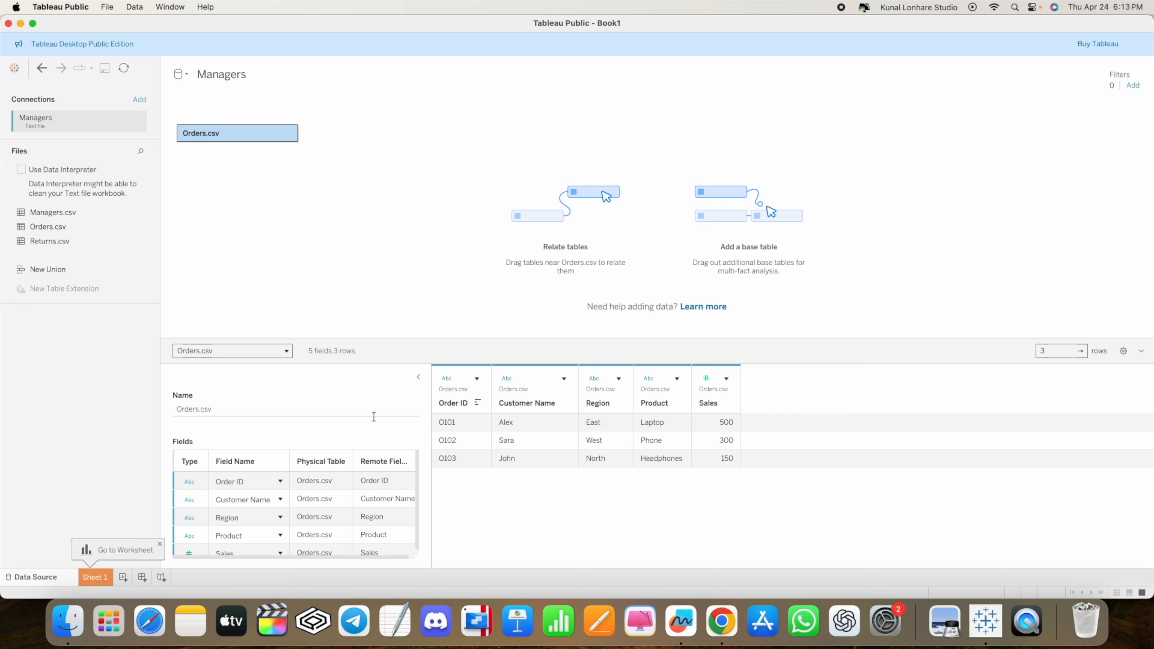
click(68, 621)
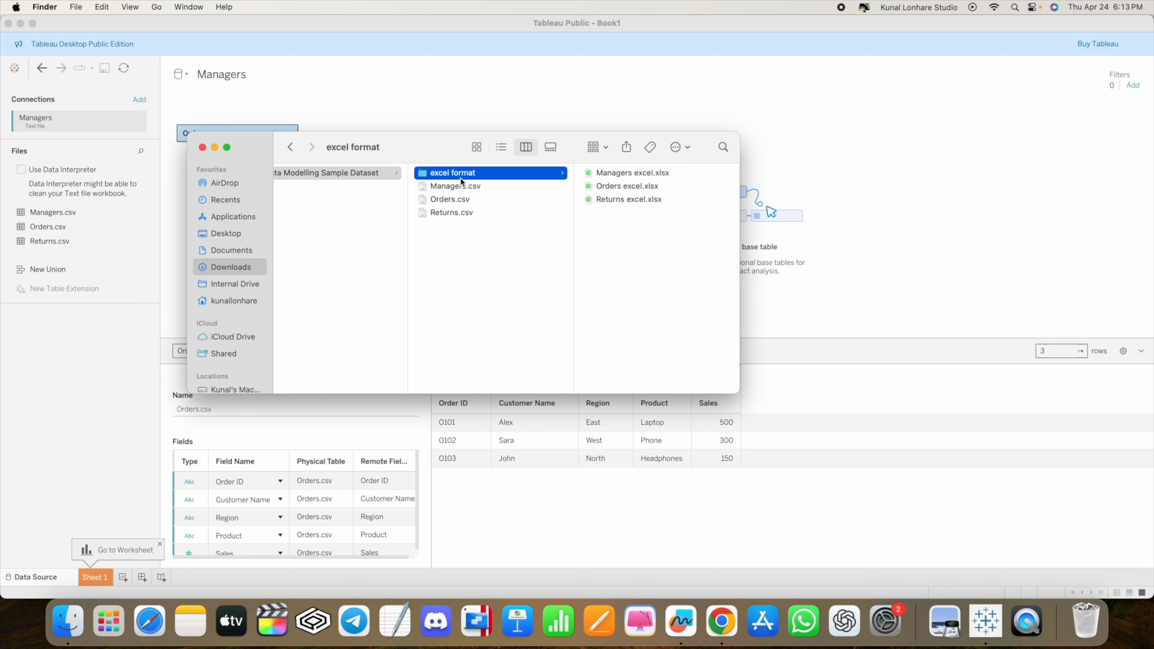
Step: Preview Orders.csv in Numbers, then close it and the data files folder
double_click(444, 201)
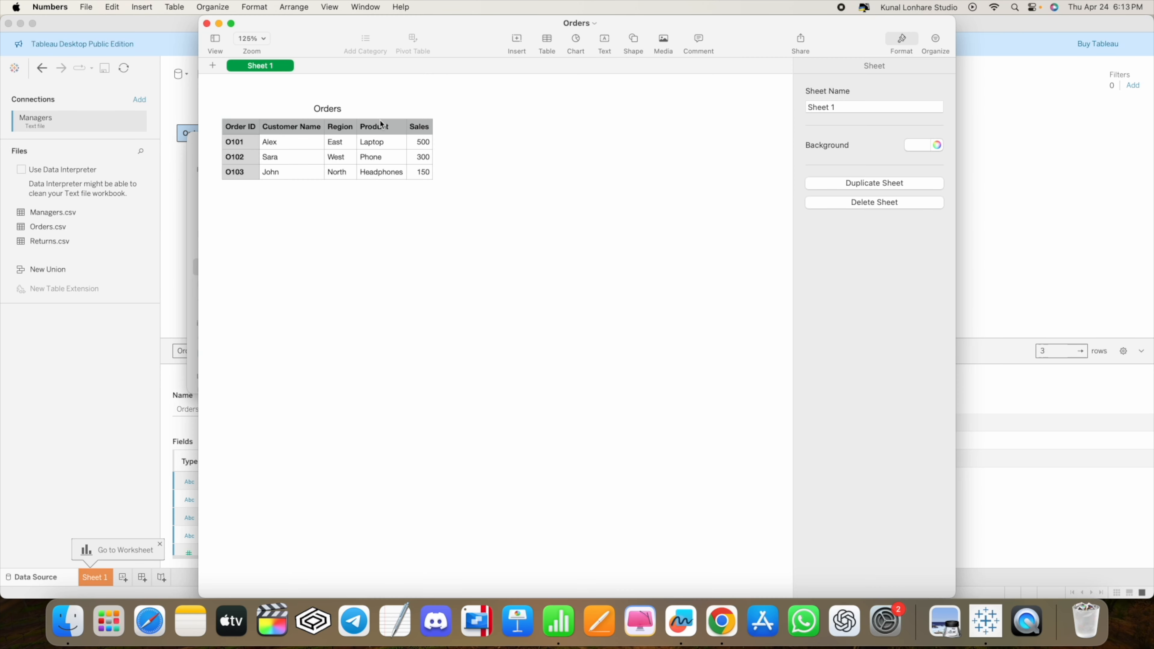
drag(492, 34, 1011, 70)
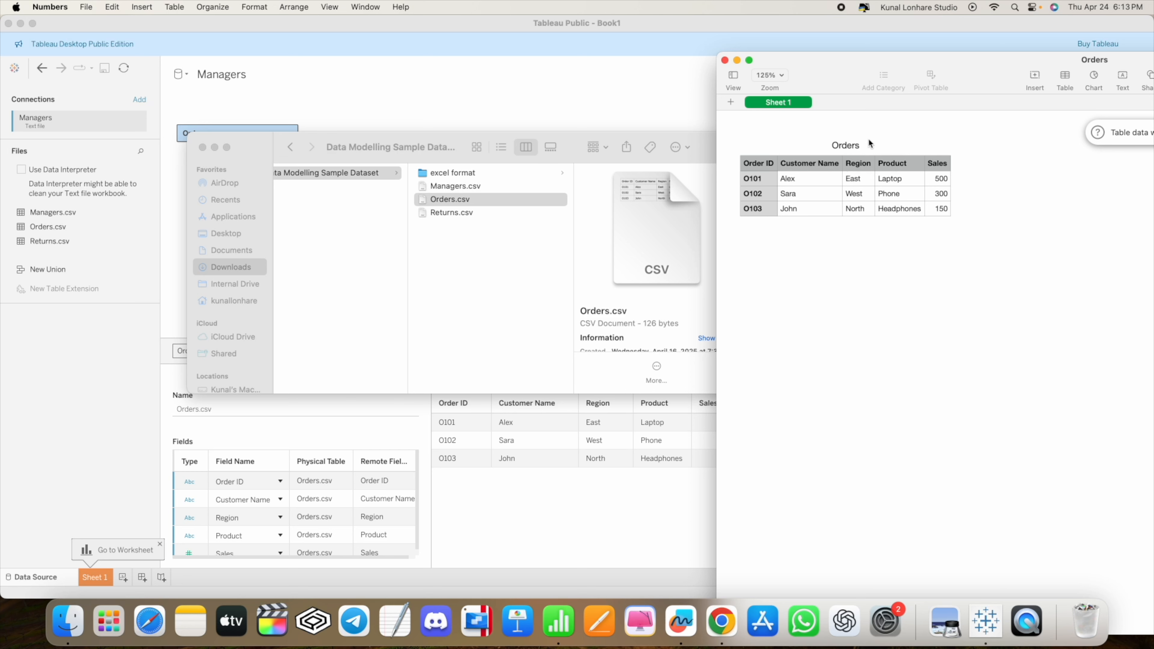
click(726, 61)
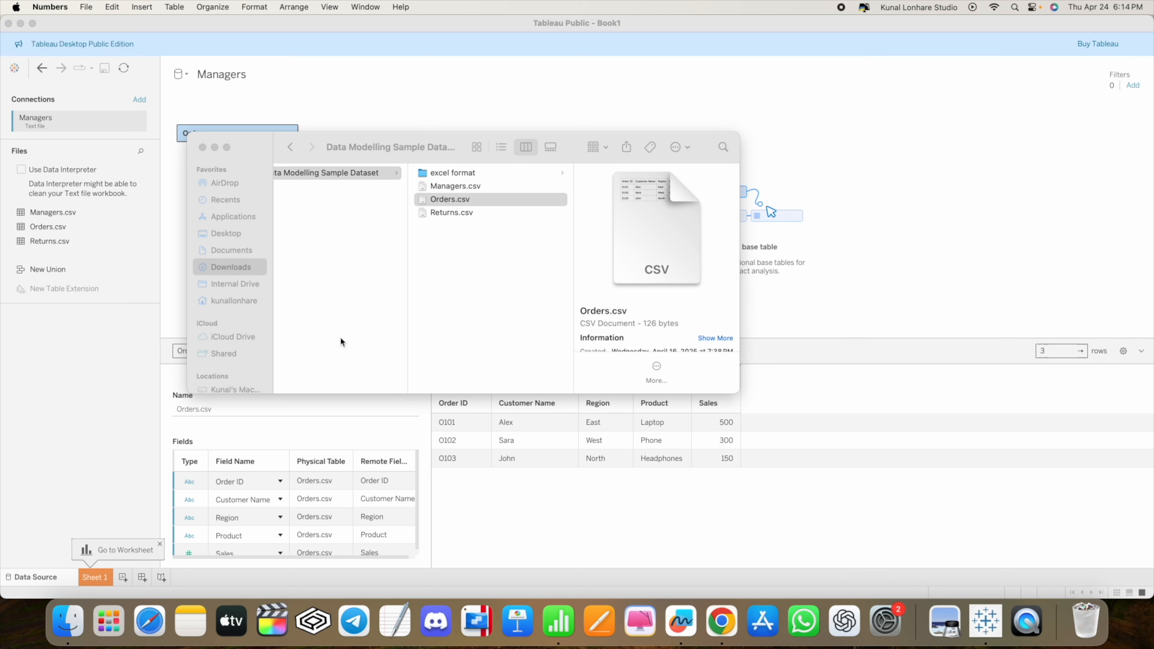
click(202, 147)
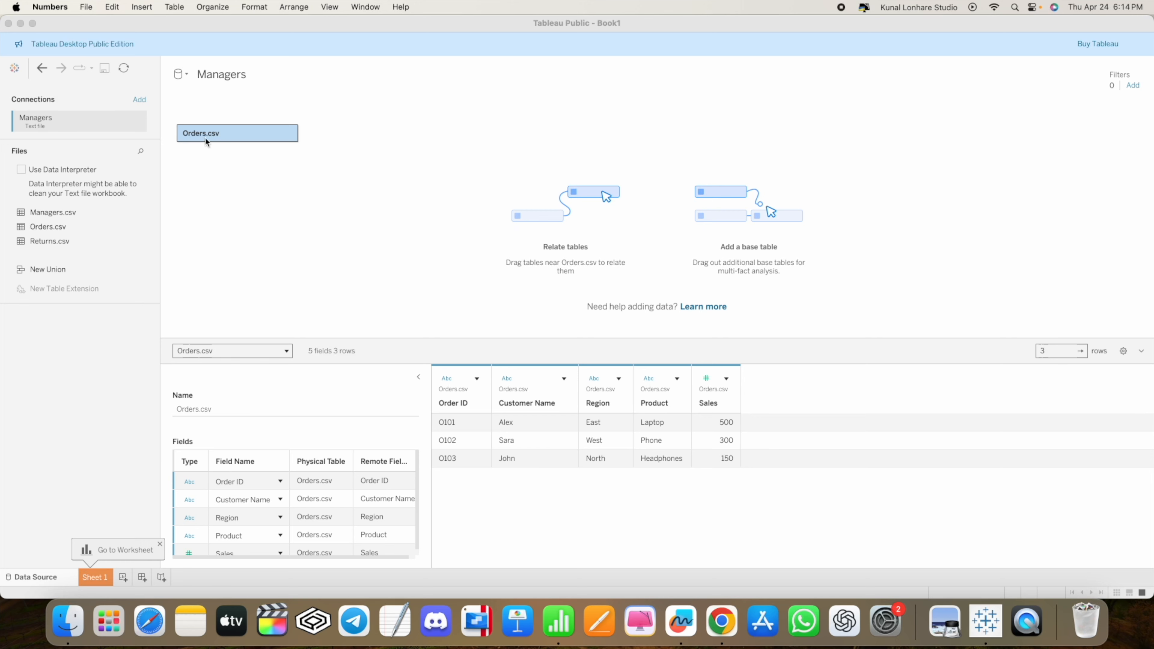
Step: Clear Orders.csv from the canvas and save the workbook as 'tableau'
drag(204, 137, 67, 225)
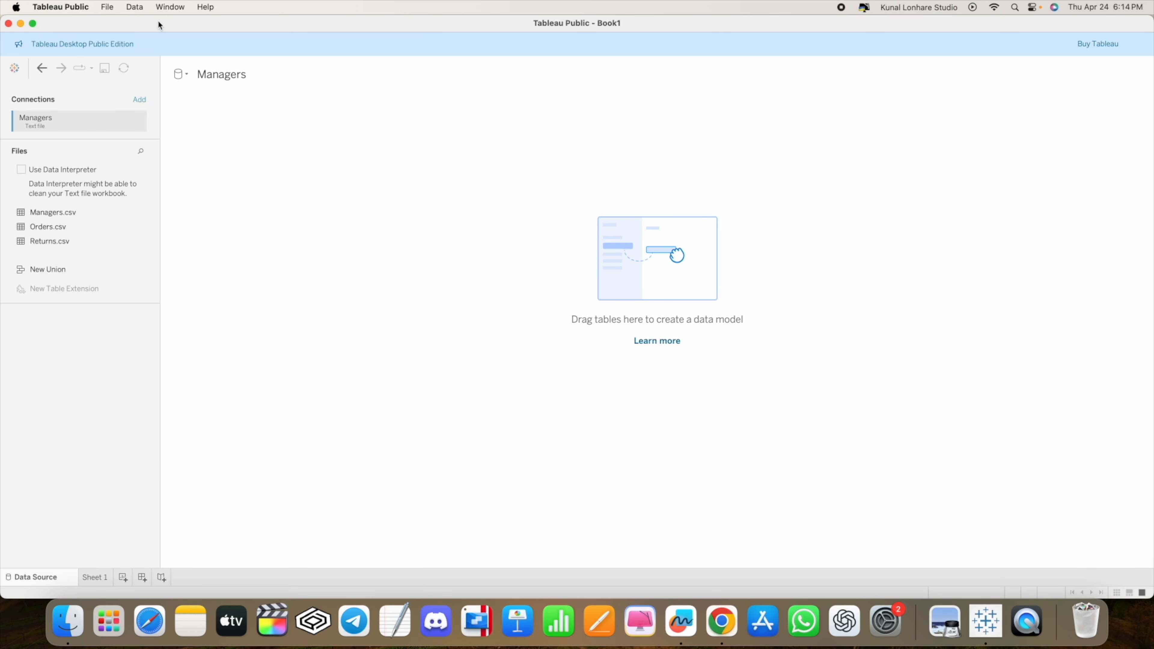
click(108, 6)
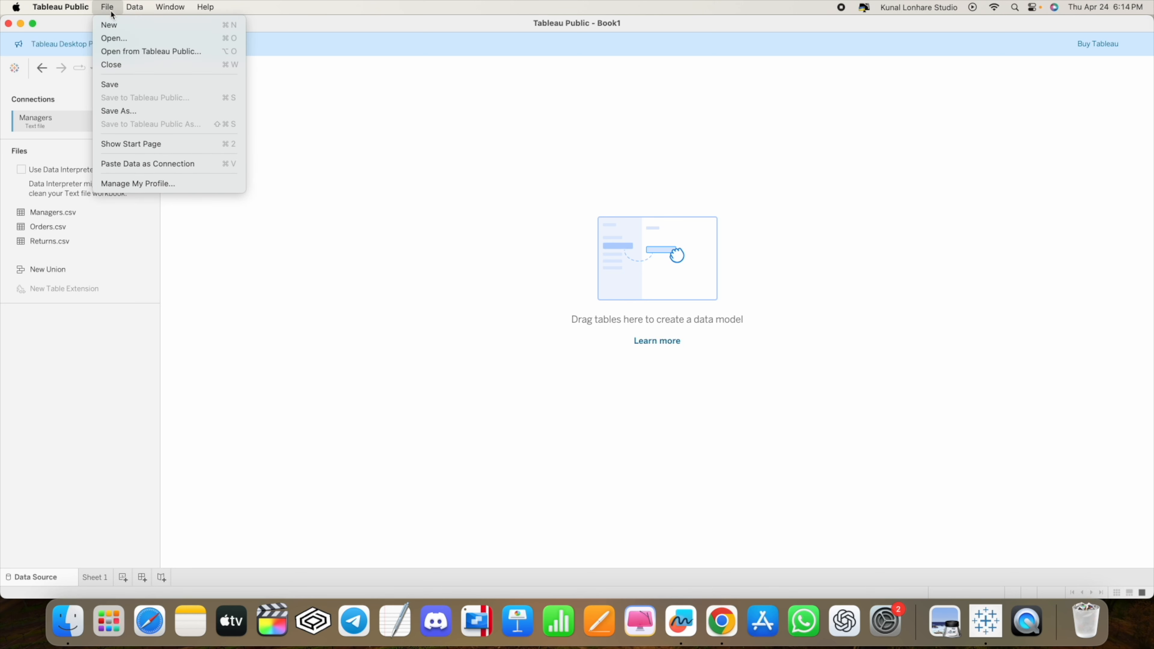
click(123, 82)
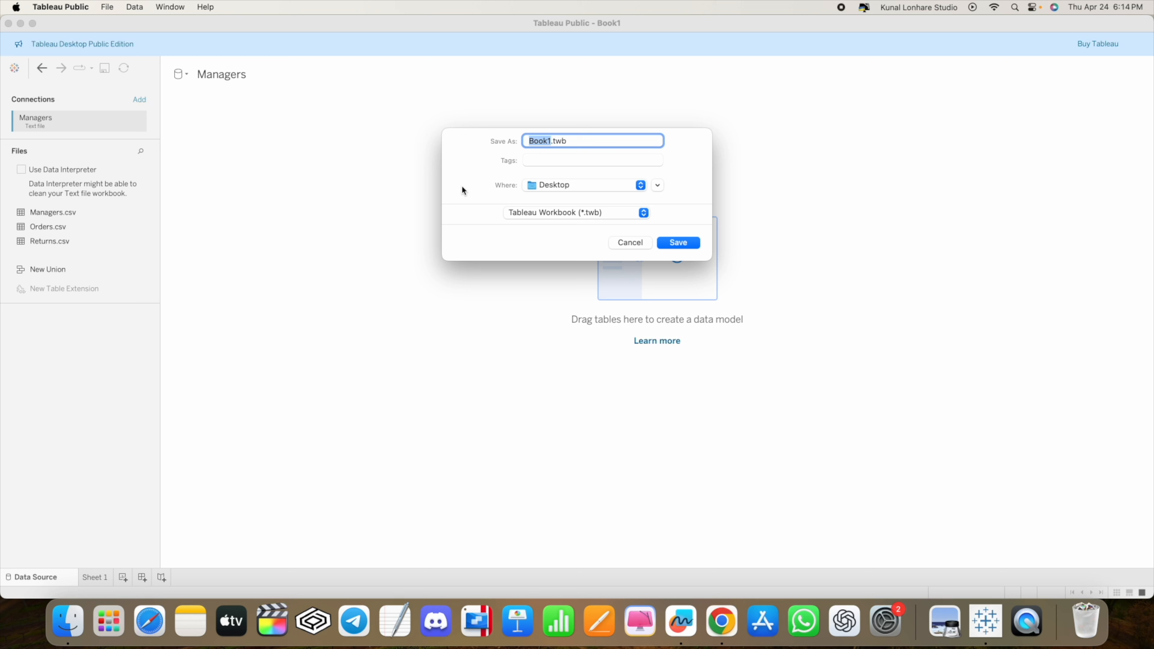
text(tableau)
click(690, 244)
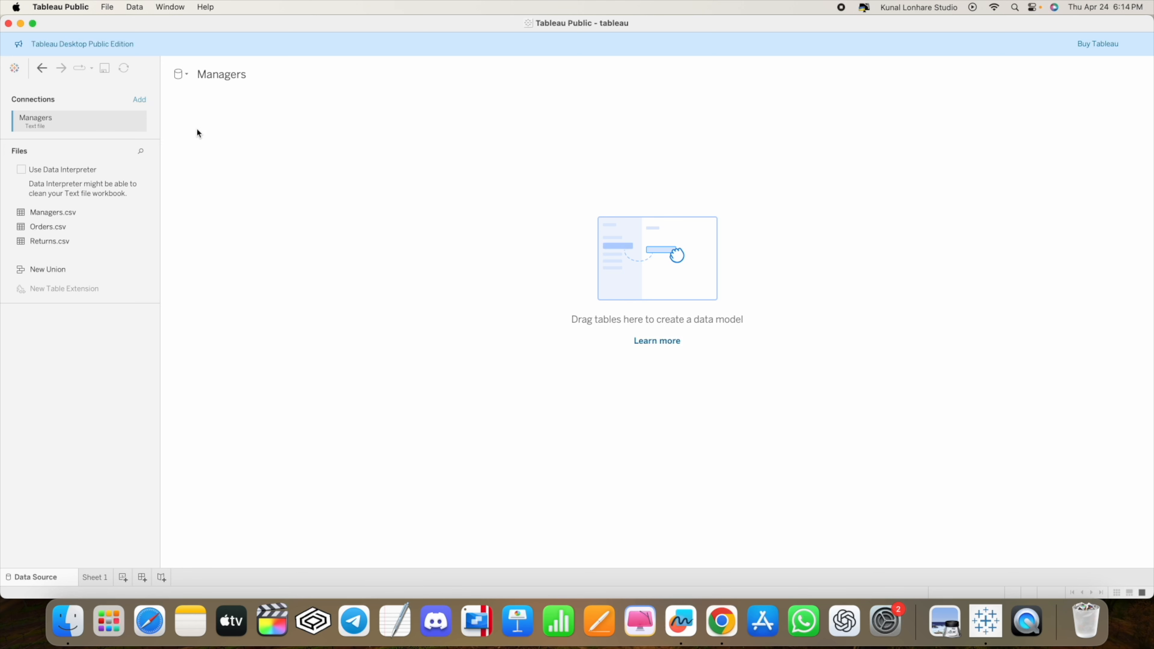
Step: Re-save and close the workbook, then move the Freeform board and tableau.twb icon into view
click(106, 7)
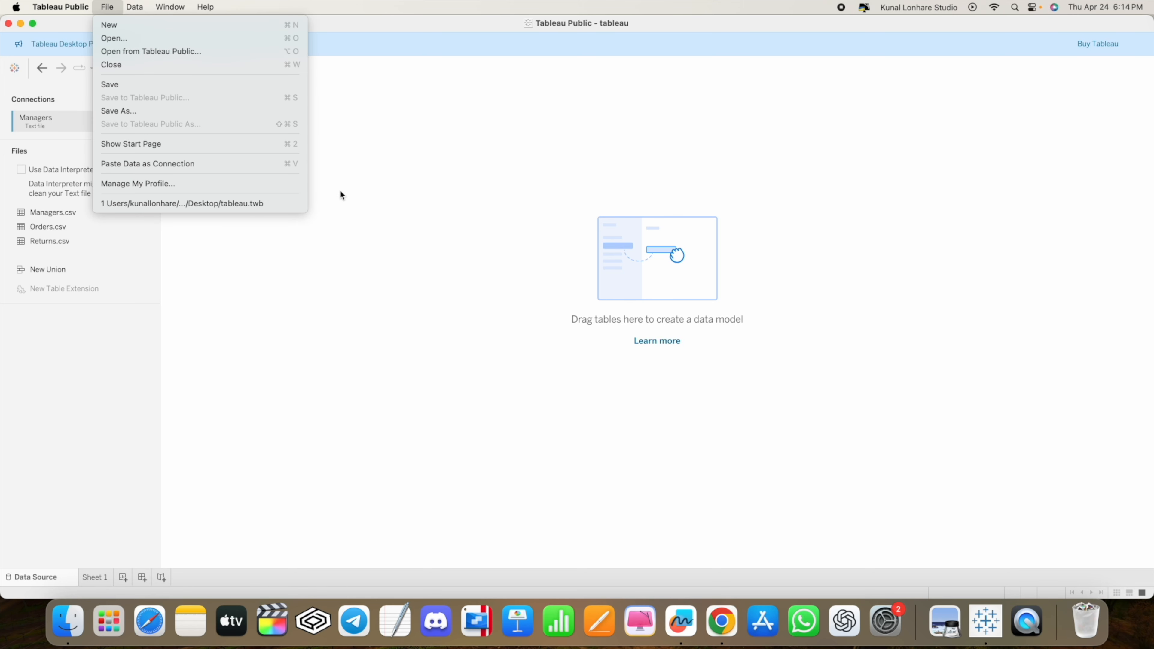
click(126, 85)
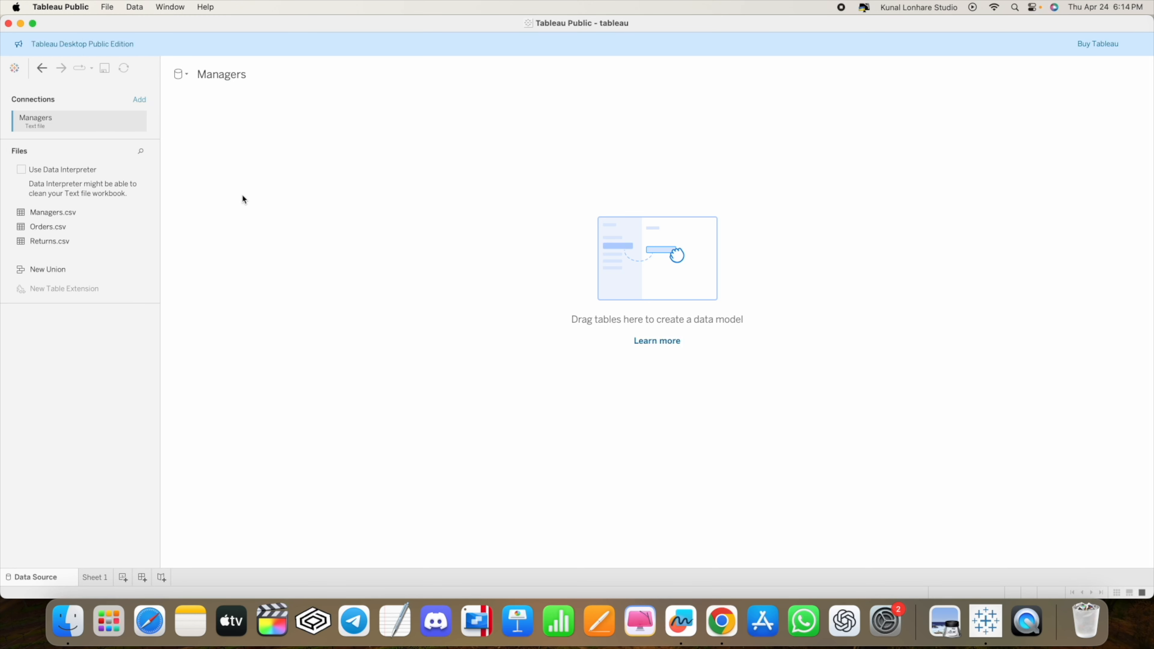
click(9, 24)
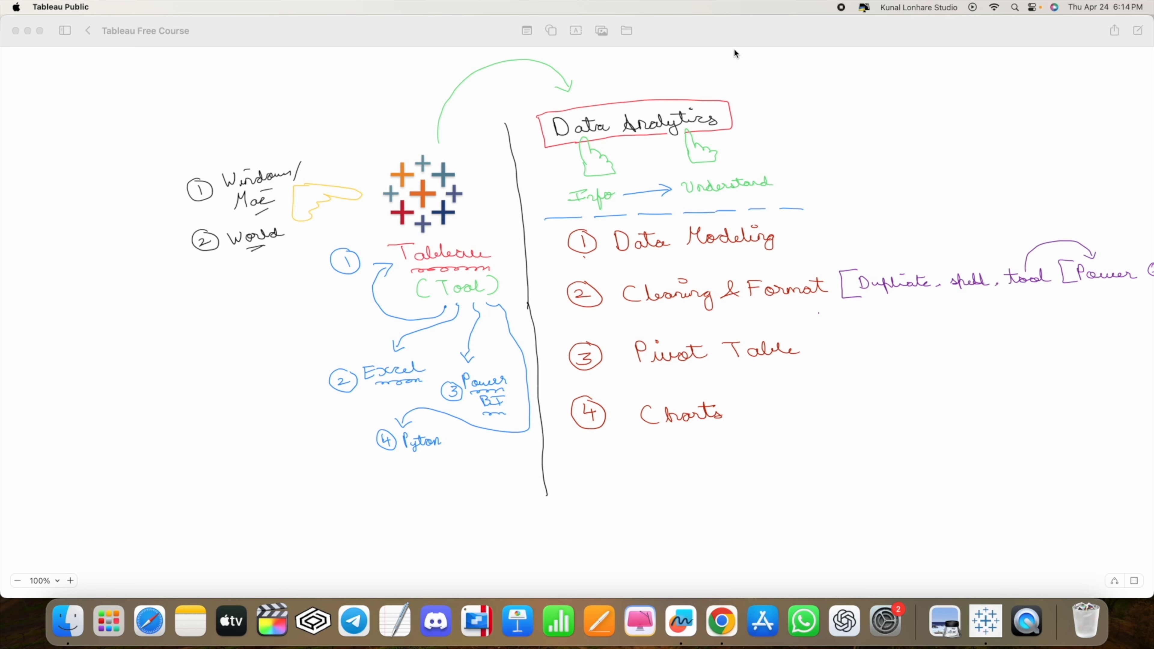
drag(730, 36, 363, 23)
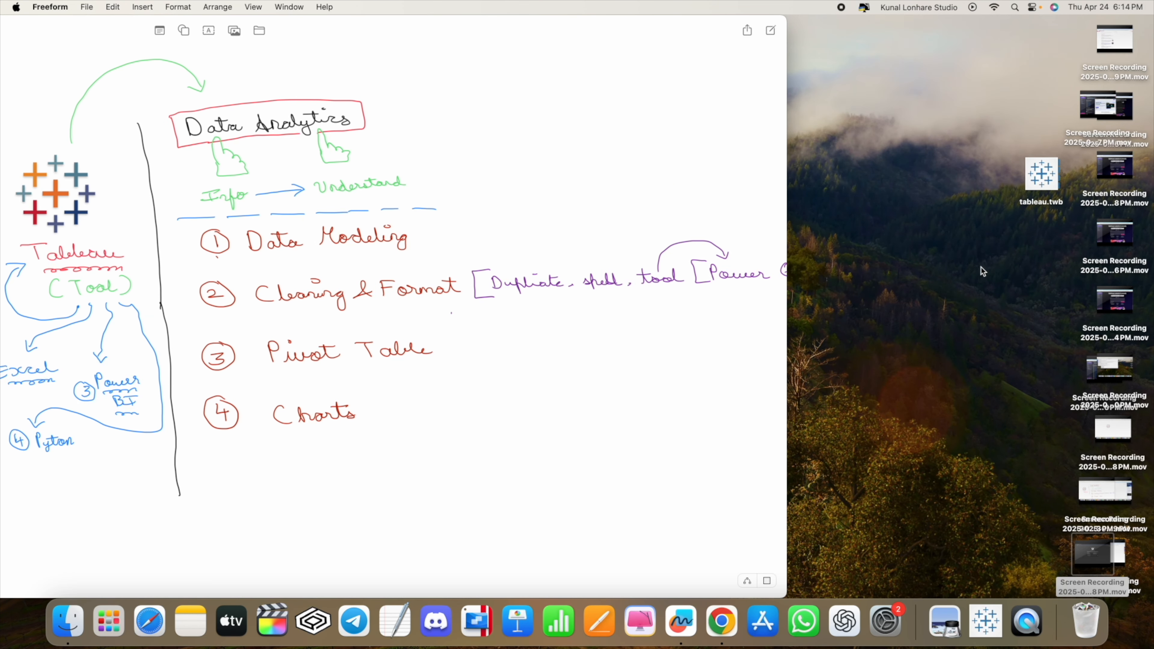
drag(1042, 174, 944, 145)
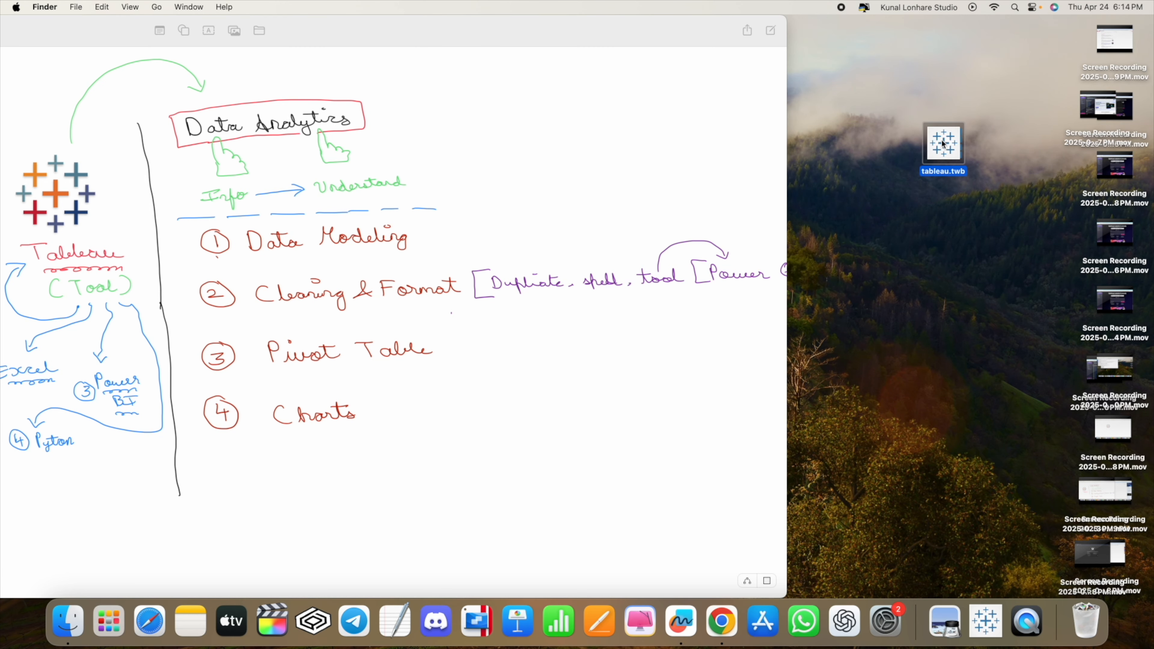
Step: Try reopening tableau.twb twice, dismissing the 'must use extracts' error, and return to the Connect page
double_click(944, 146)
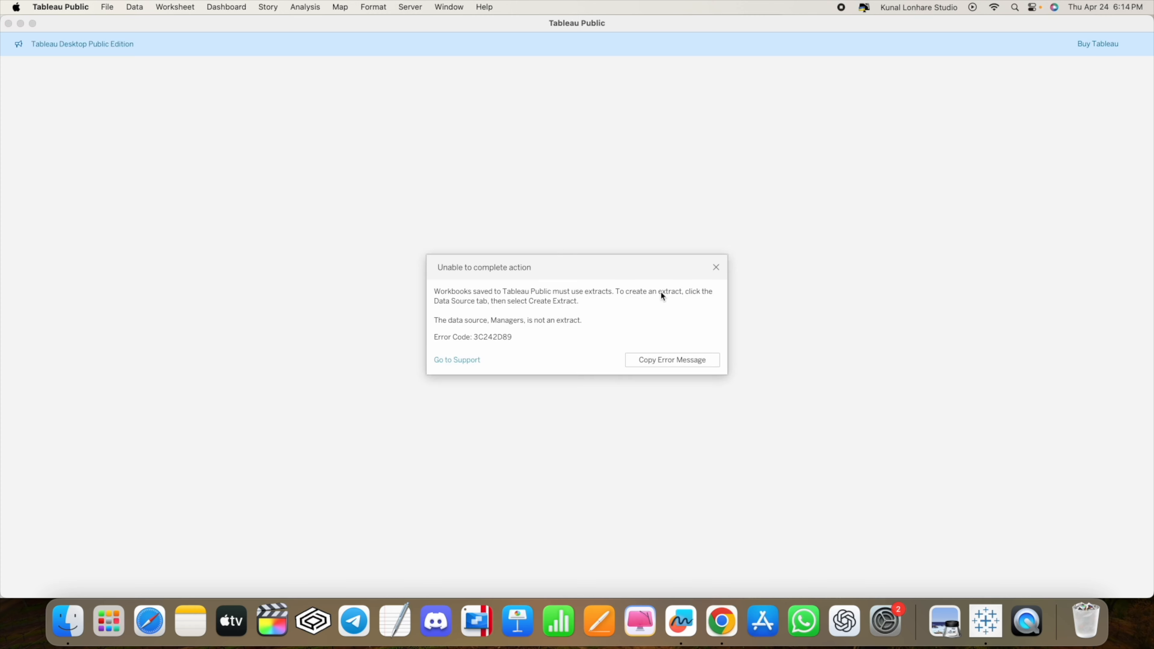
click(717, 267)
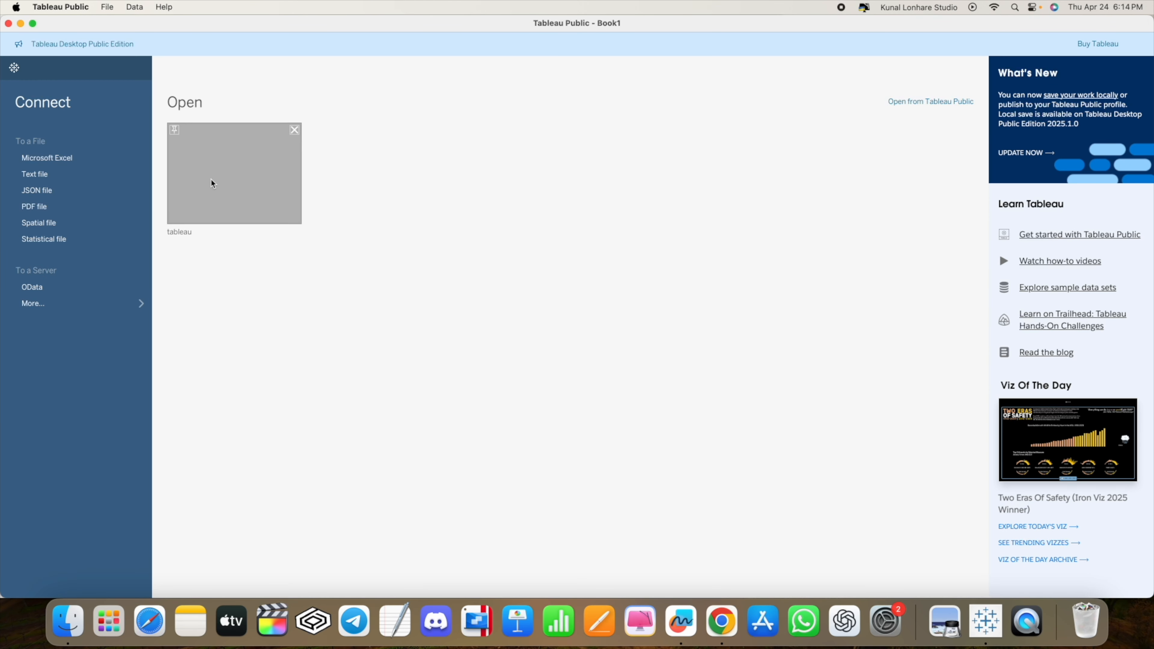
click(226, 181)
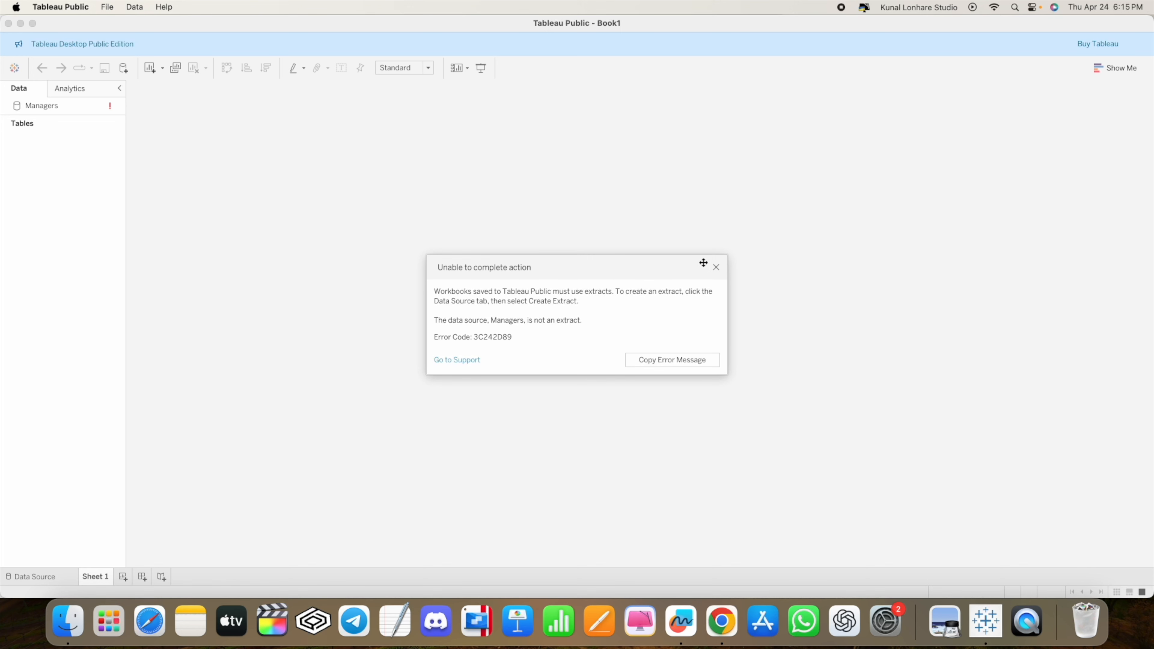
click(716, 268)
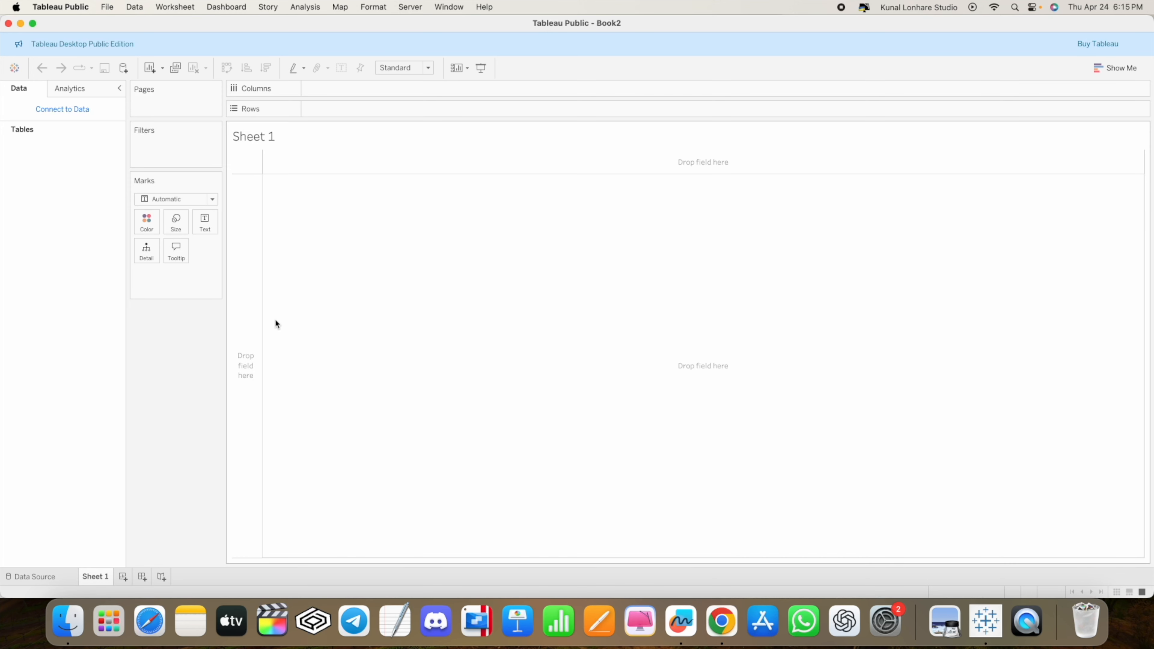
click(15, 68)
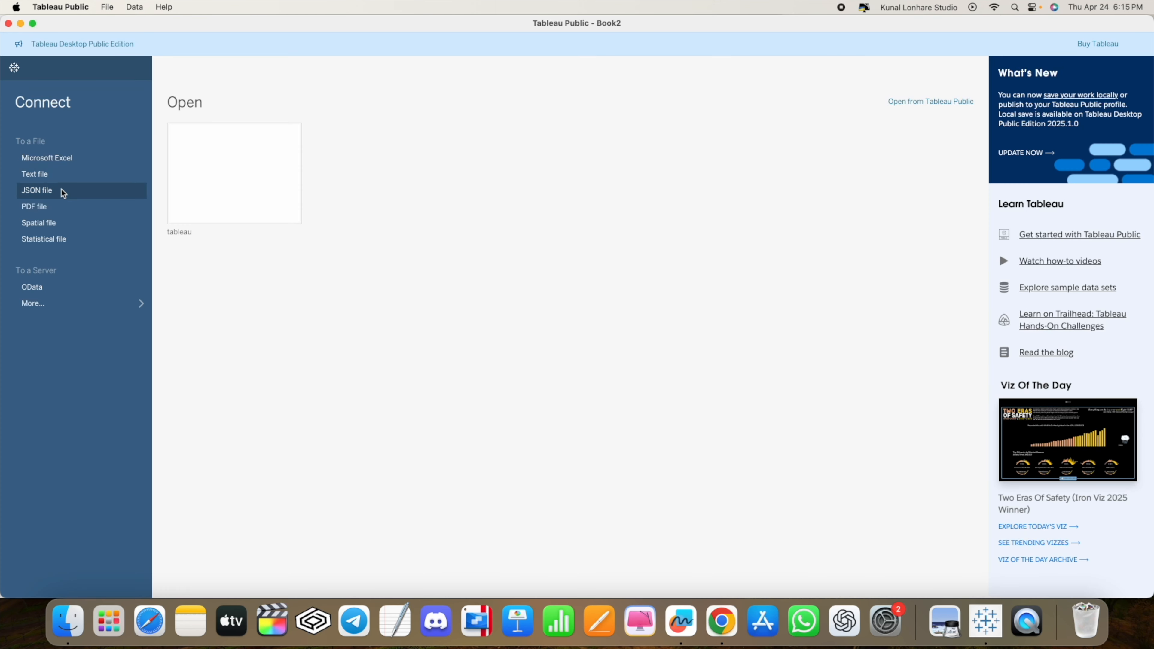
Step: Remove 'tableau' from recent workbooks and connect Book2 to the Managers.csv text file
mouse_move(246, 168)
click(295, 131)
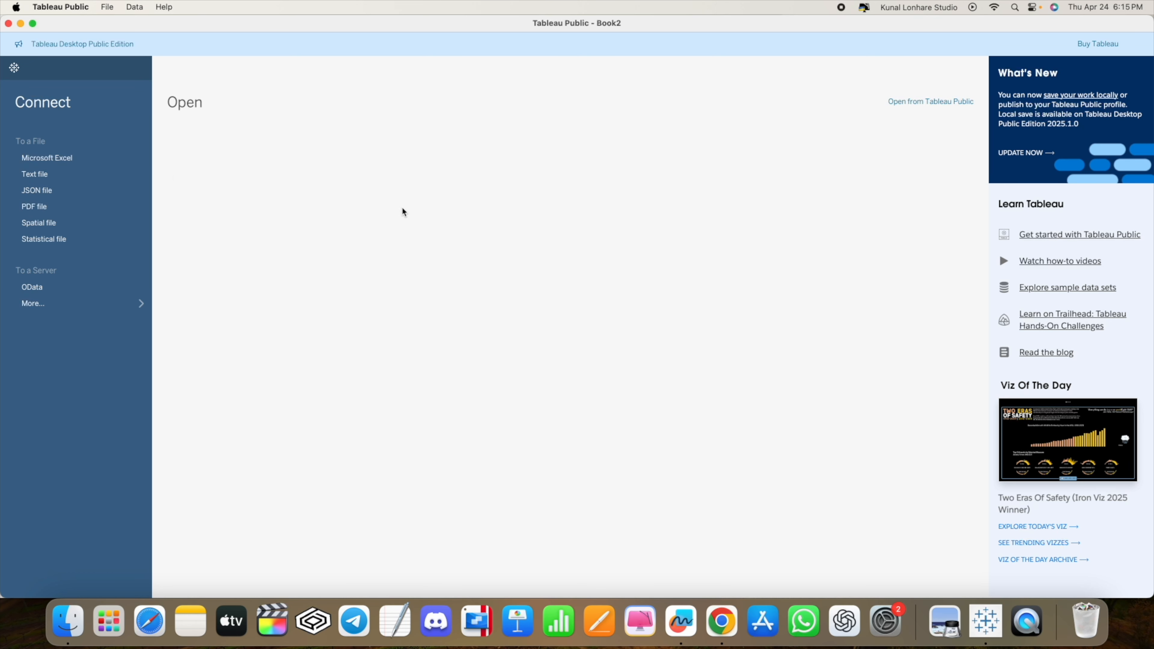
click(611, 155)
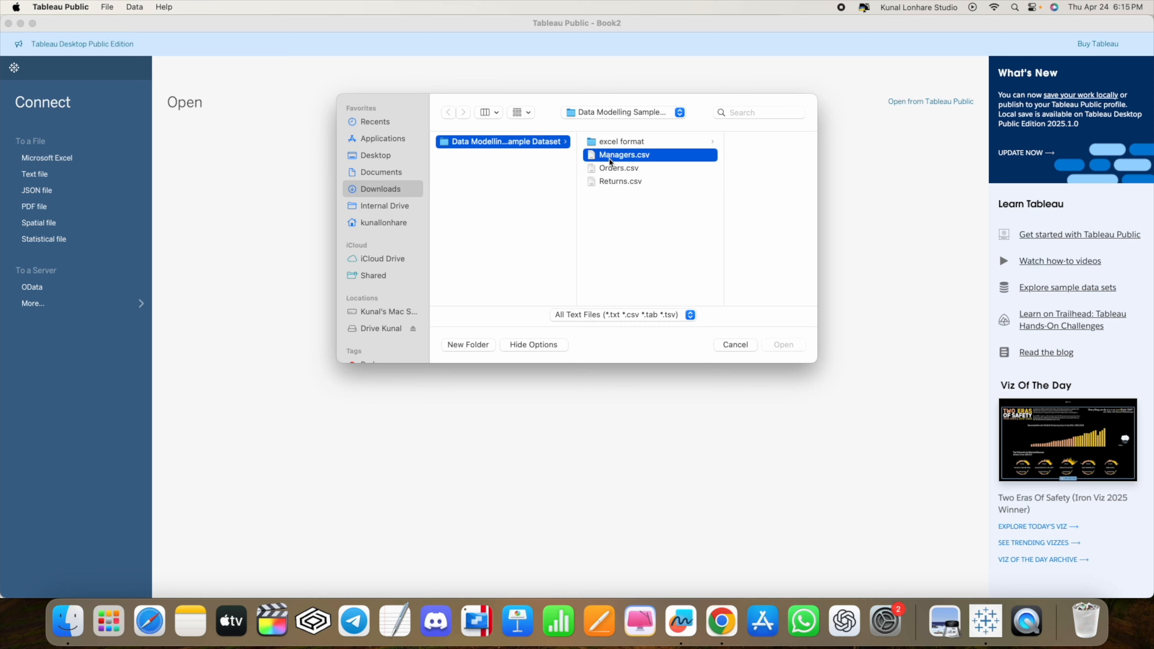
click(783, 345)
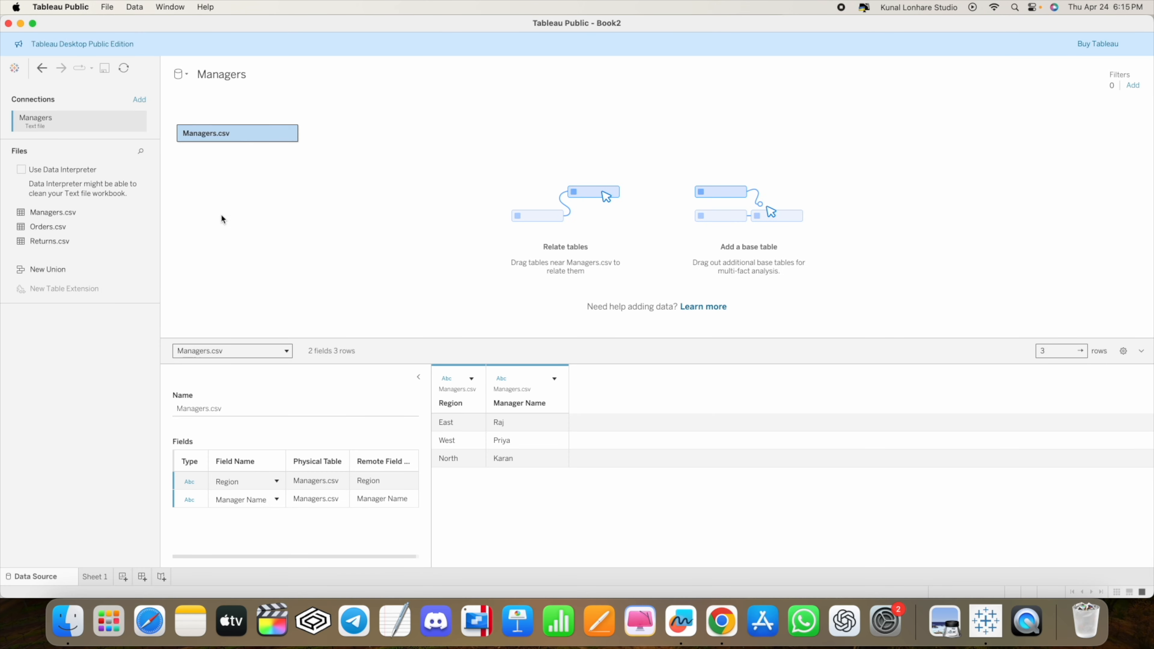
Step: Move the tableau.twb file on the desktop to the Trash
drag(667, 30, 707, 288)
click(936, 148)
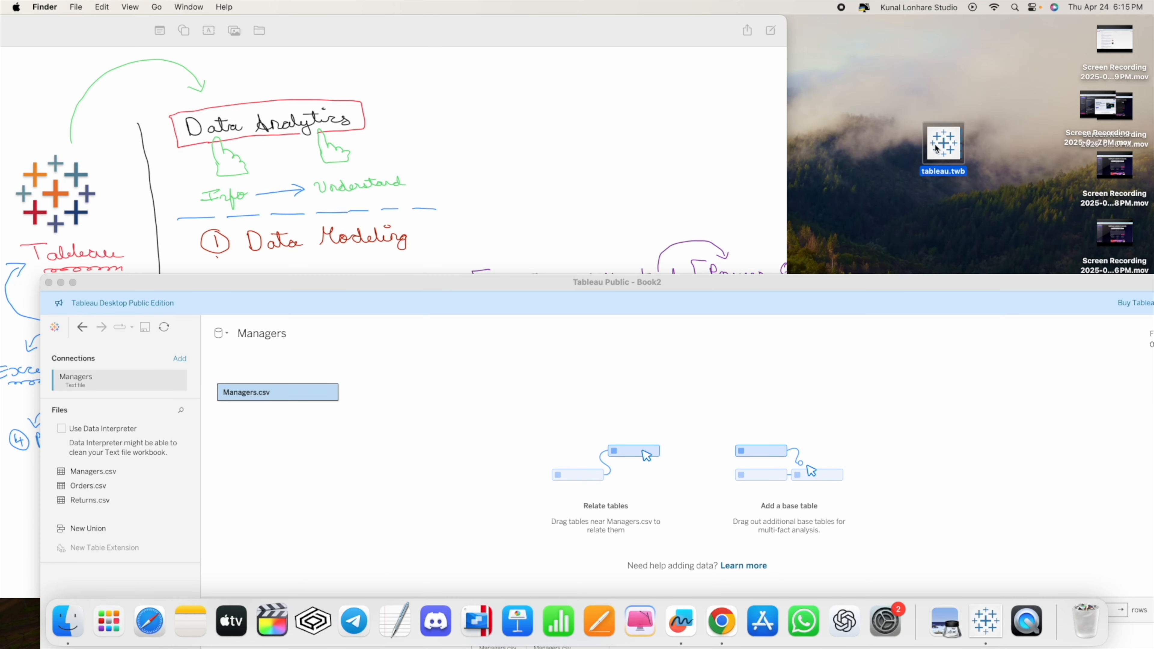
right_click(940, 142)
click(973, 176)
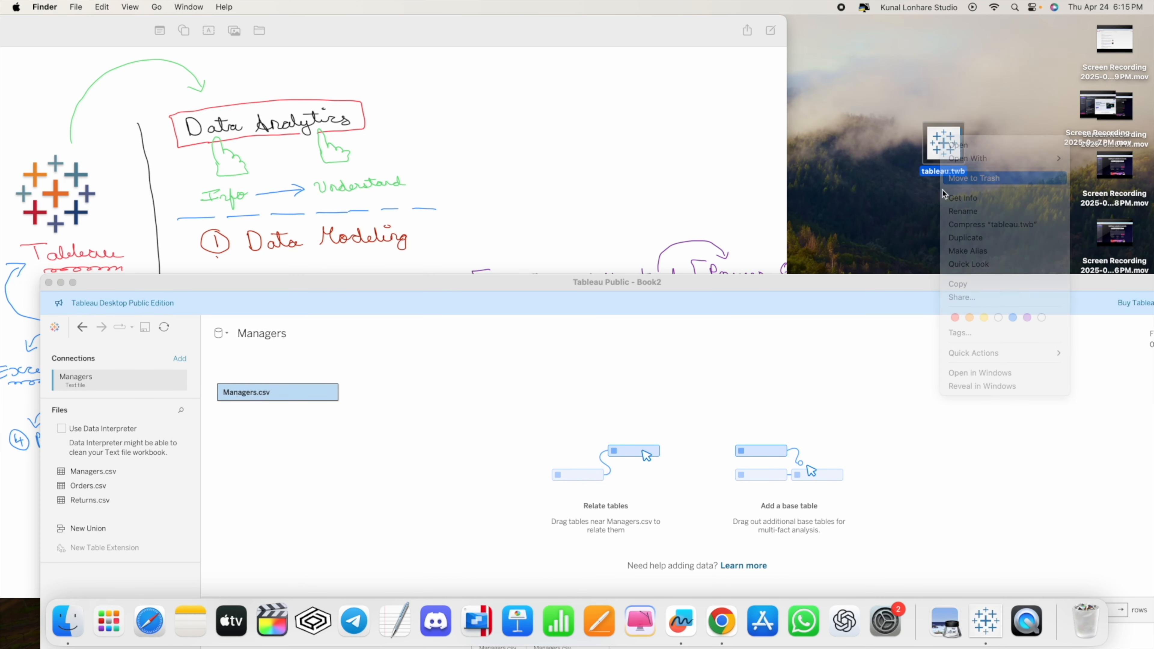
drag(772, 276, 724, 16)
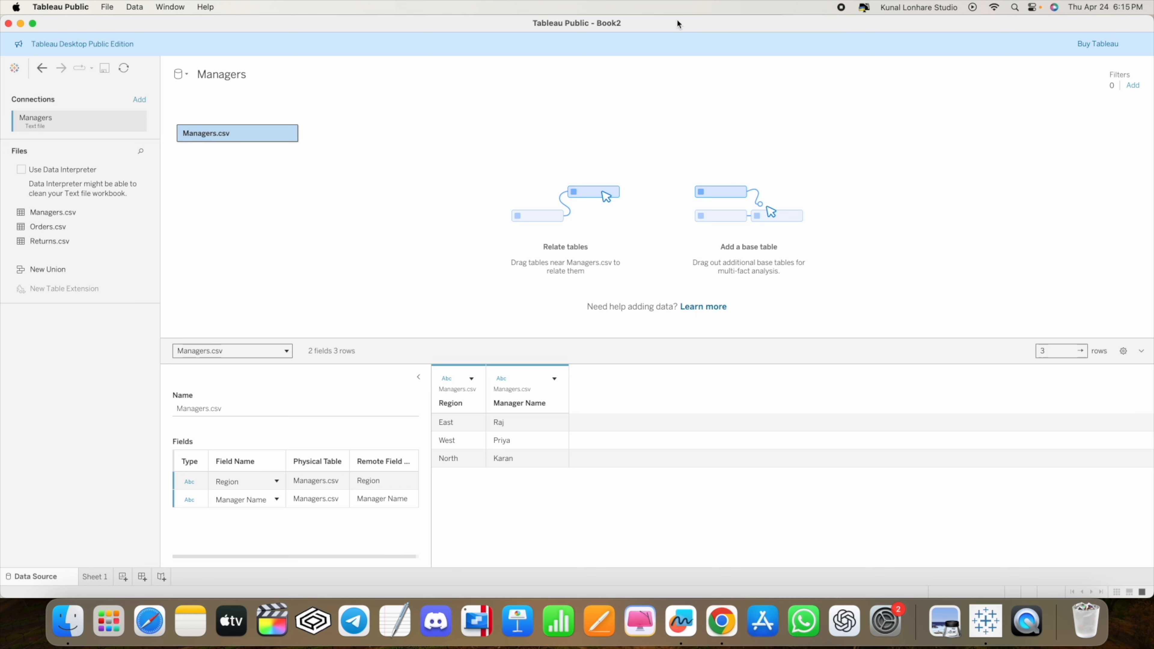
Step: Save the Managers.csv workbook under the name 'tableau'
click(109, 6)
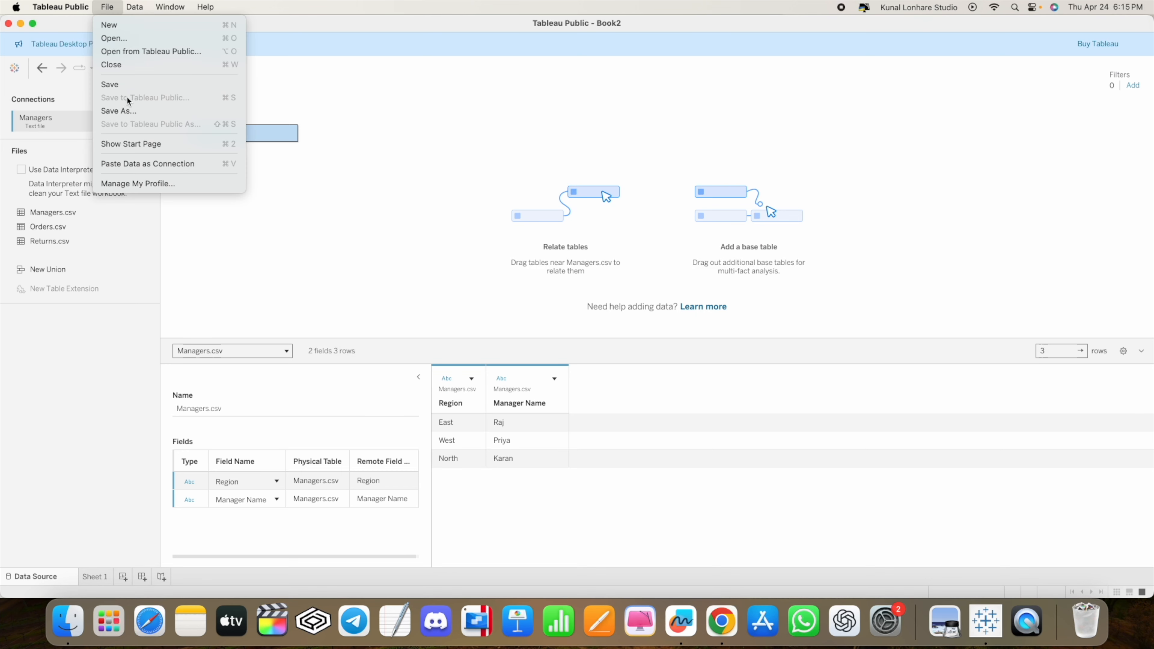
click(124, 81)
text(tableau.twb)
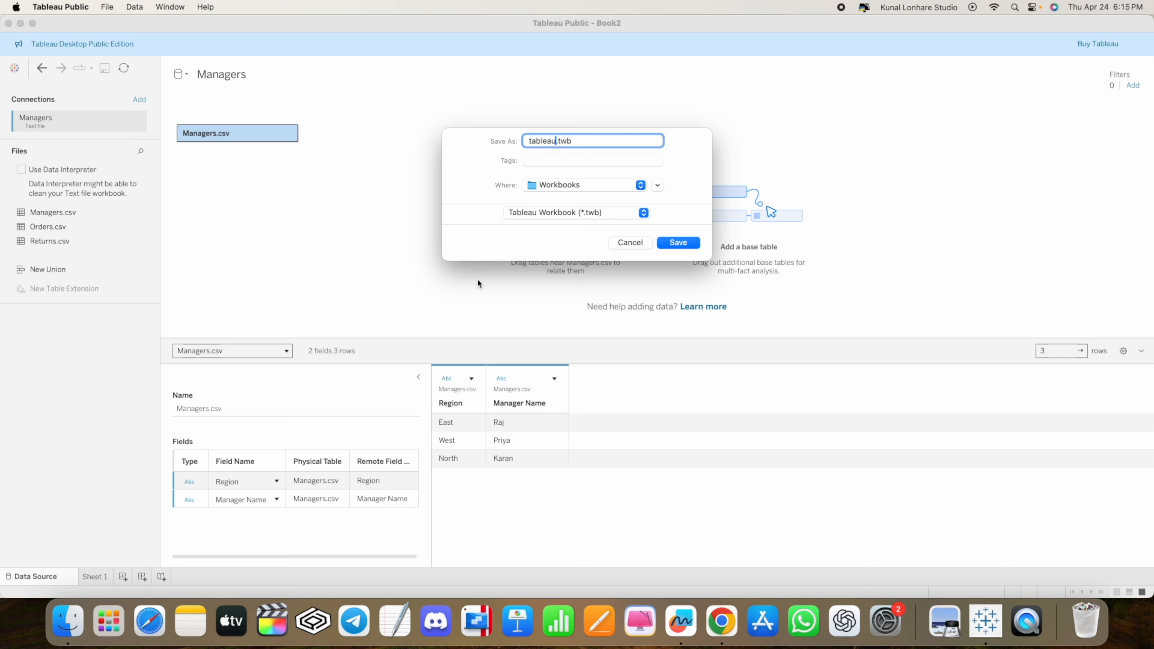
click(679, 242)
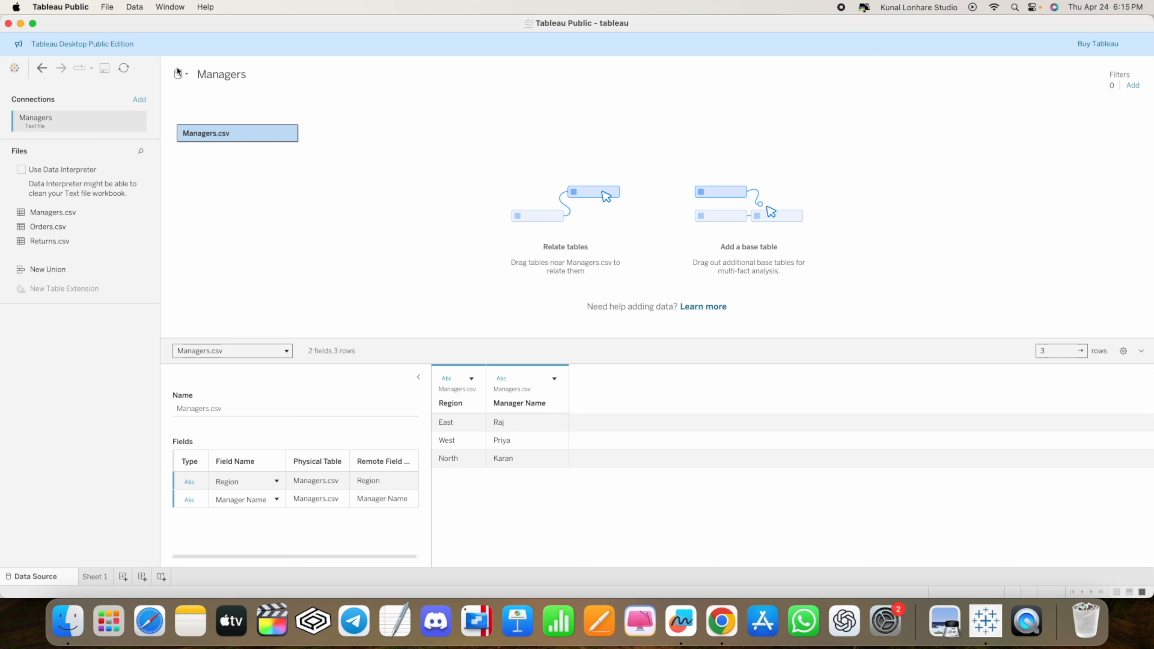
Step: Remove Managers.csv and Returns.csv from the data model canvas so it is empty
drag(202, 135, 90, 233)
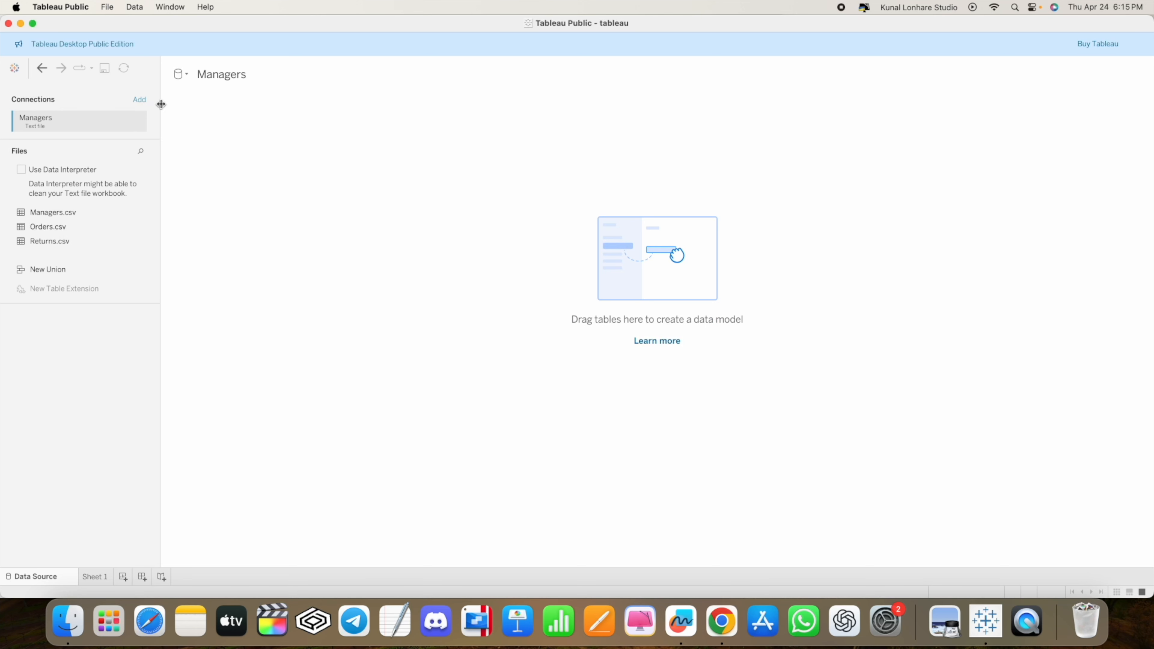
click(67, 216)
drag(66, 217, 234, 158)
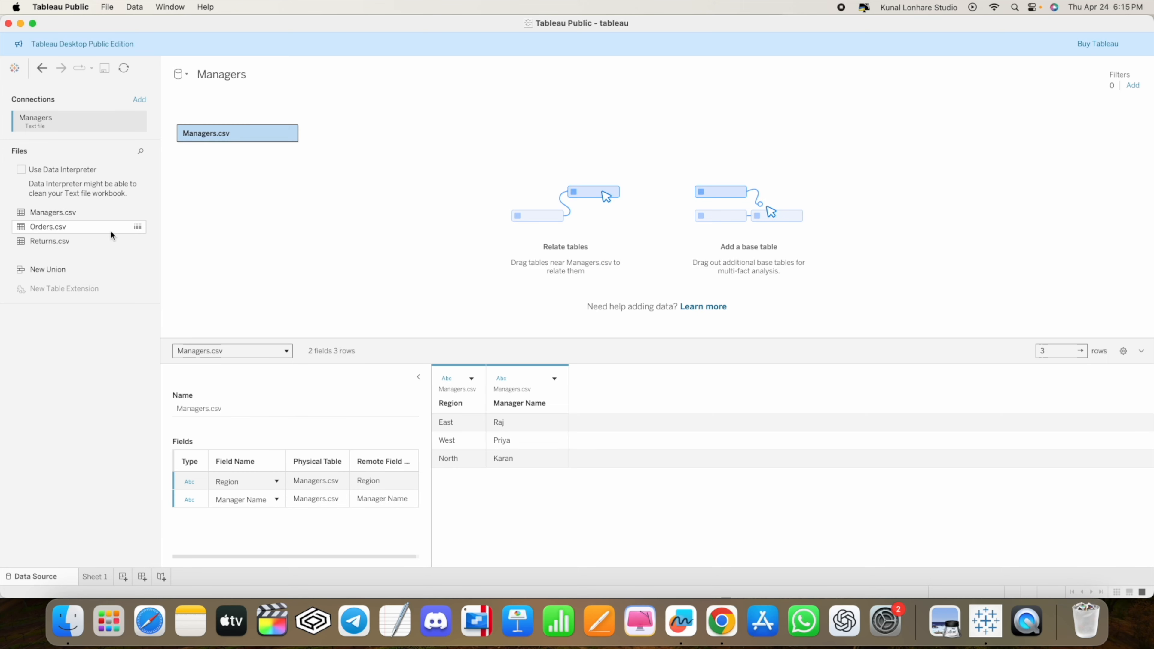
drag(217, 132, 229, 162)
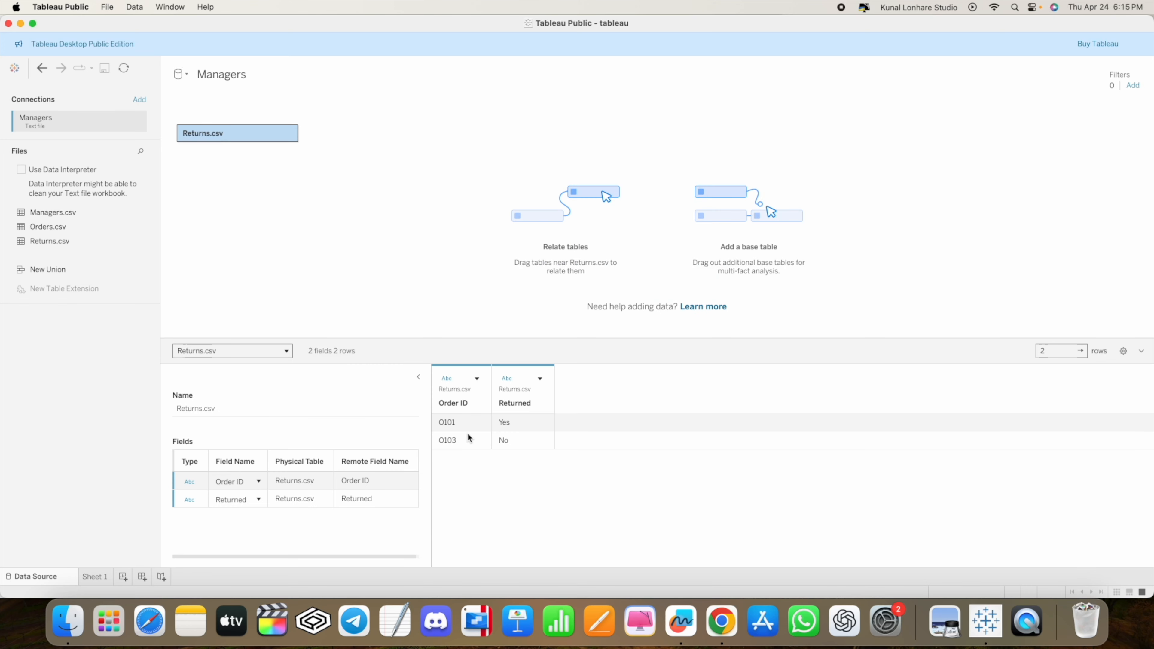
drag(245, 133, 123, 236)
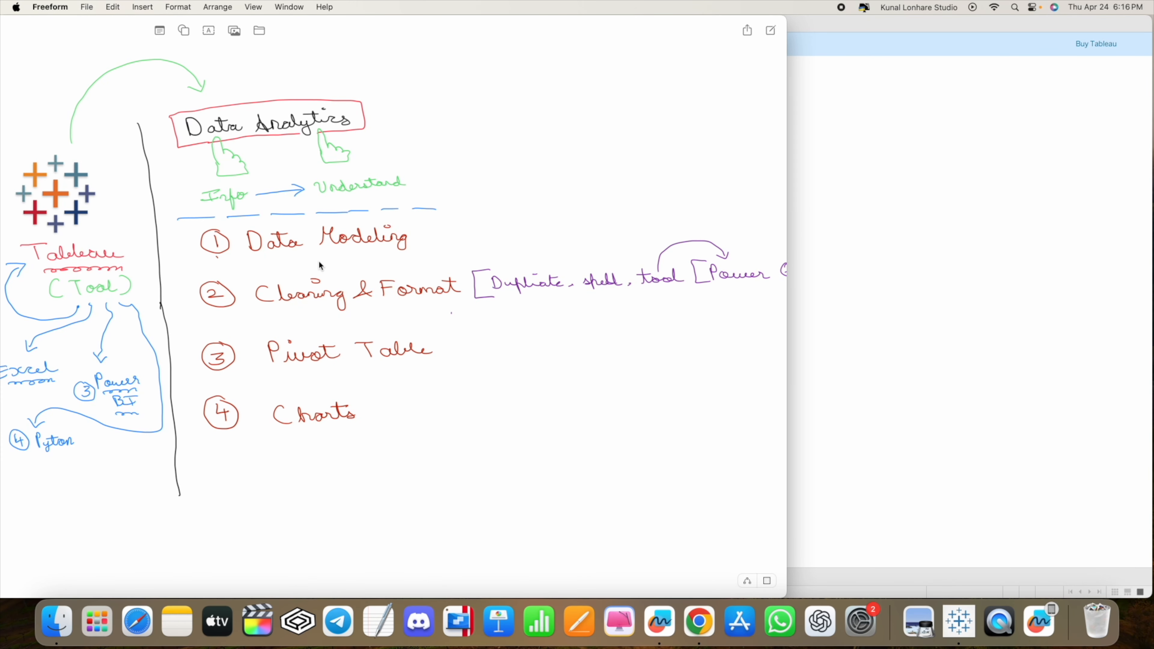
drag(390, 35, 799, 206)
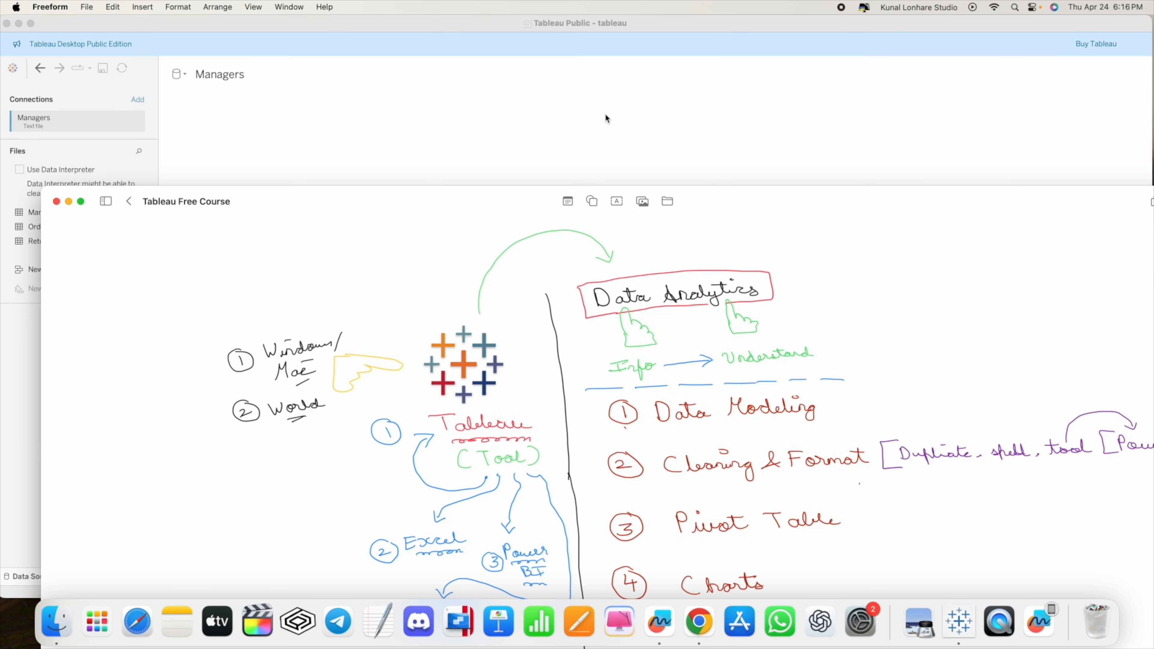
click(406, 24)
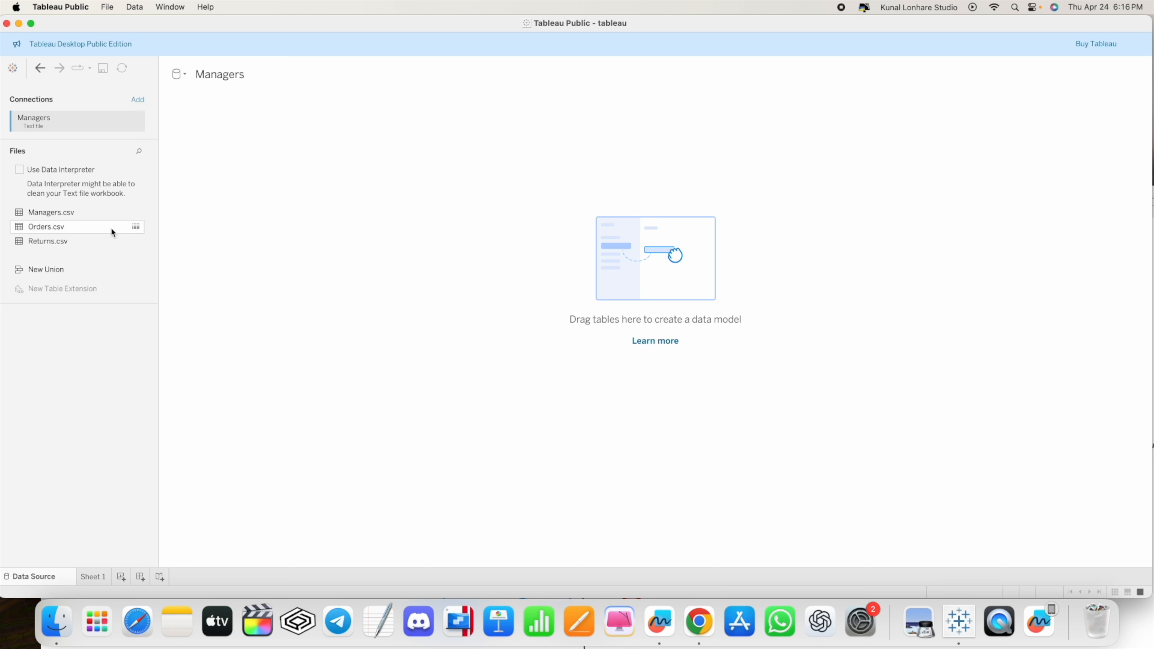
Step: Put Orders.csv on the canvas, then switch to Sheet 1 and select the Order ID field
drag(52, 213, 233, 186)
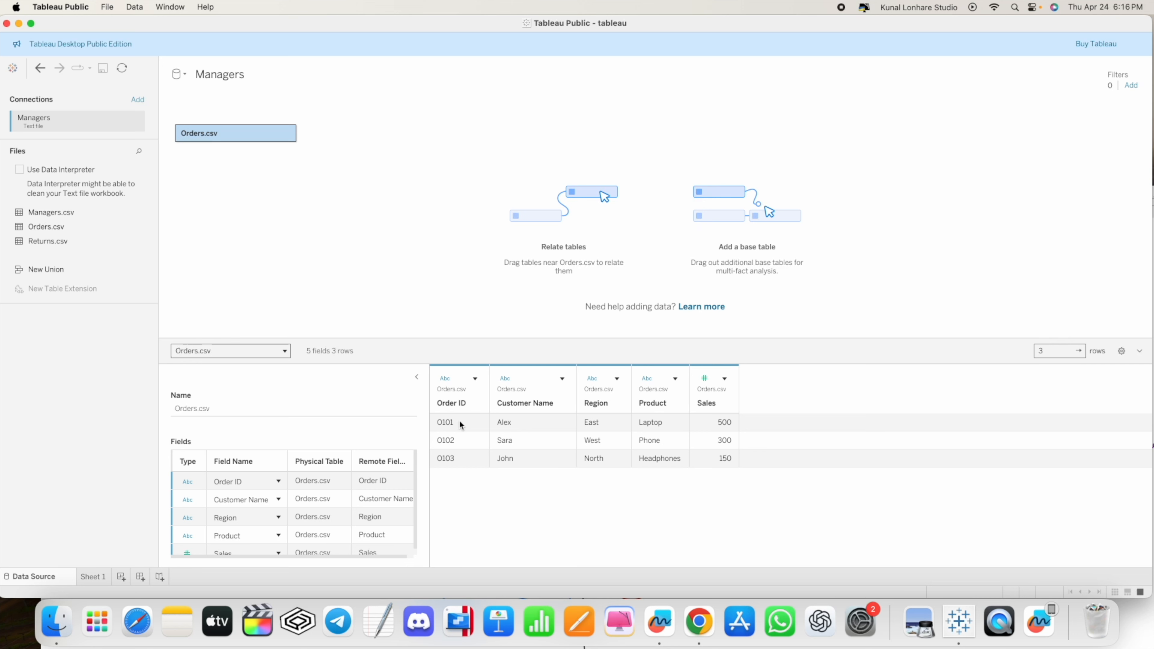
click(91, 577)
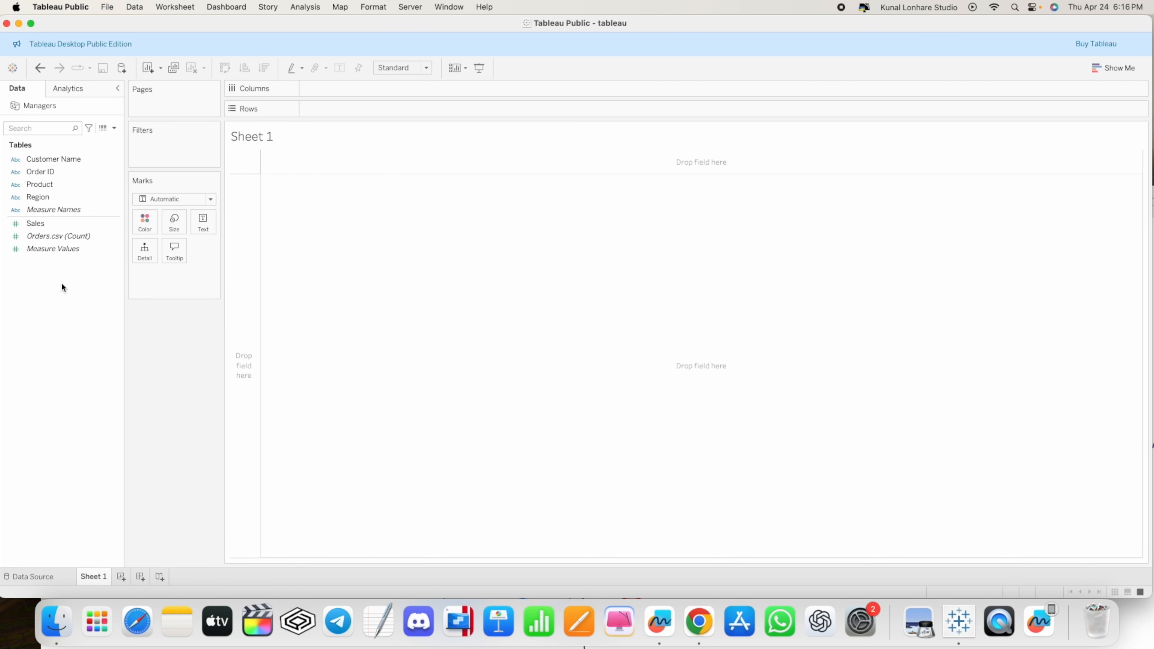
click(45, 173)
Step: Open Orders.csv in Numbers from the Data Modelling sample dataset folder in Downloads
click(58, 623)
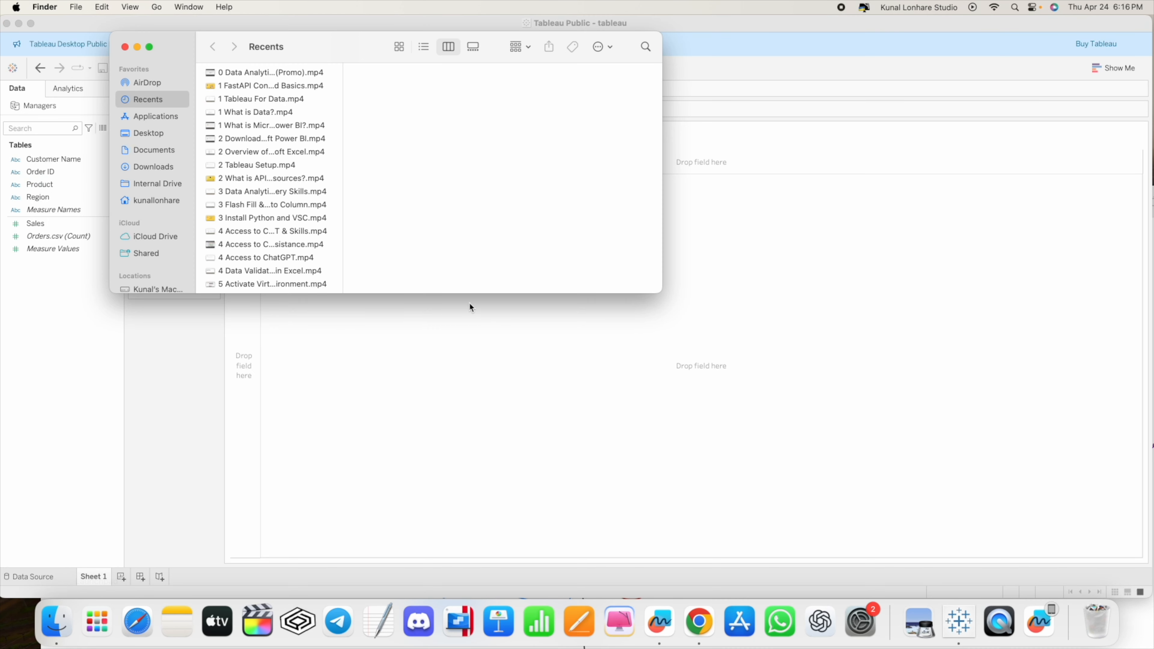
click(165, 169)
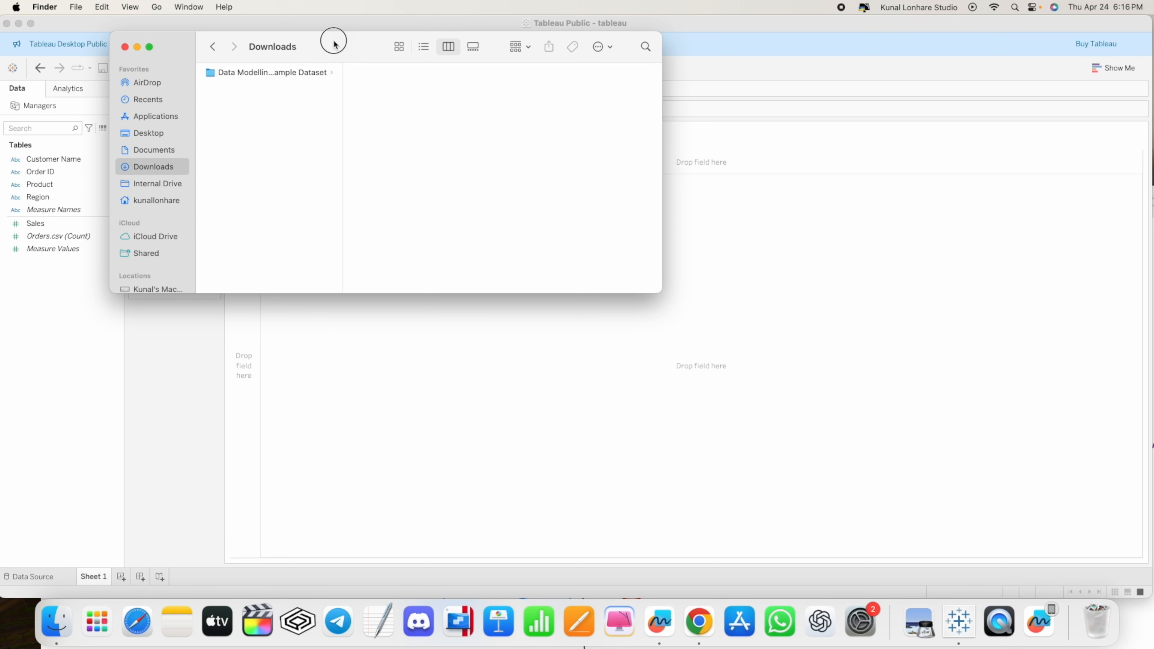
drag(335, 44, 632, 105)
click(596, 127)
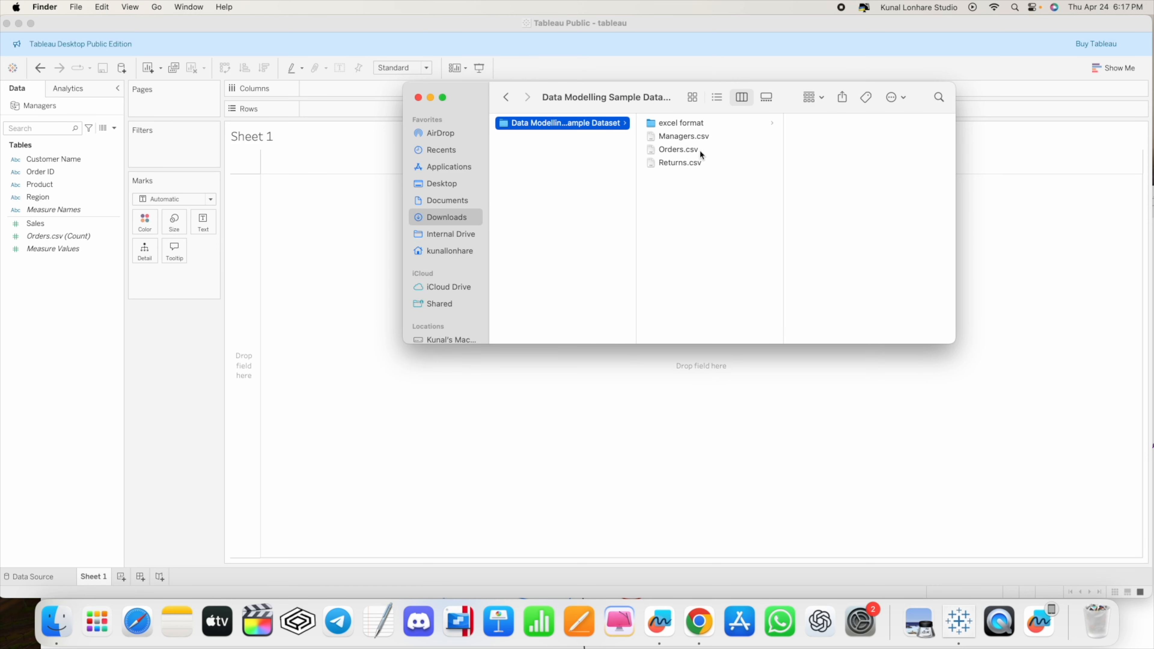
double_click(677, 149)
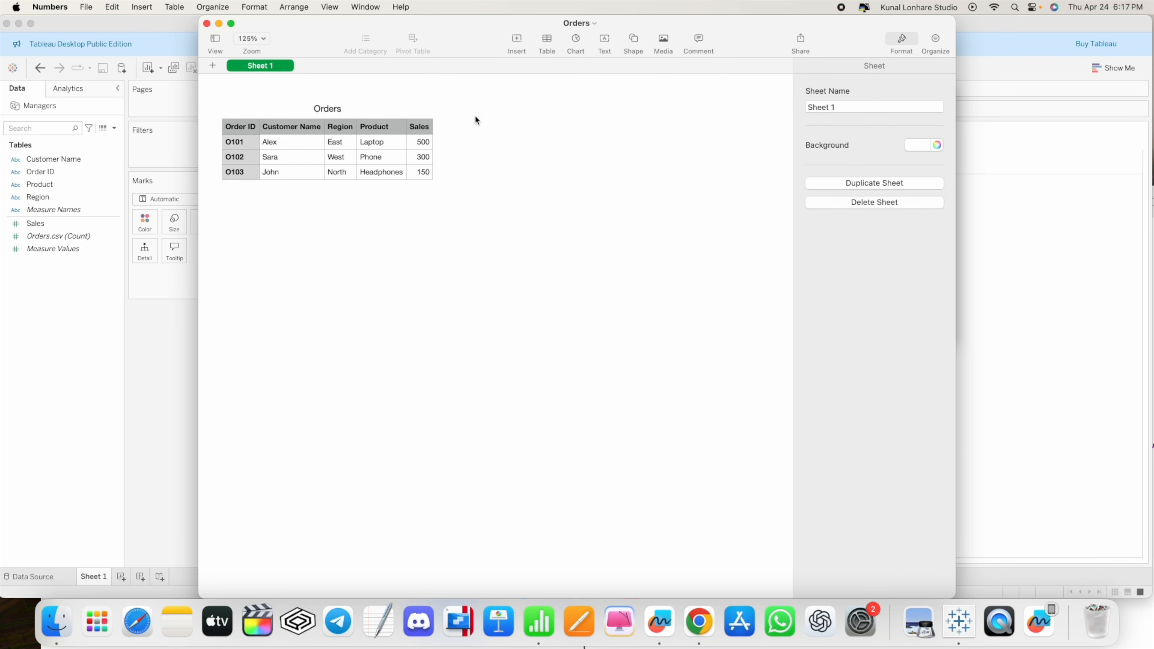
Step: Check the Orders table's Region and Sales headers, then close it and return to Tableau
click(287, 132)
click(339, 129)
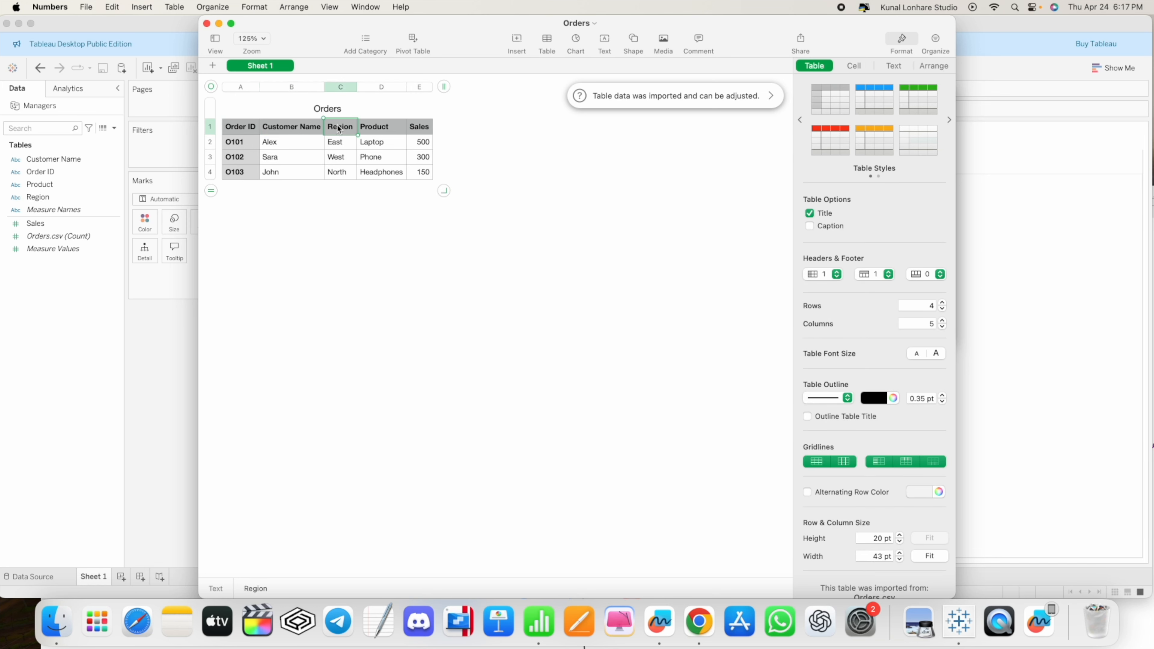
click(416, 127)
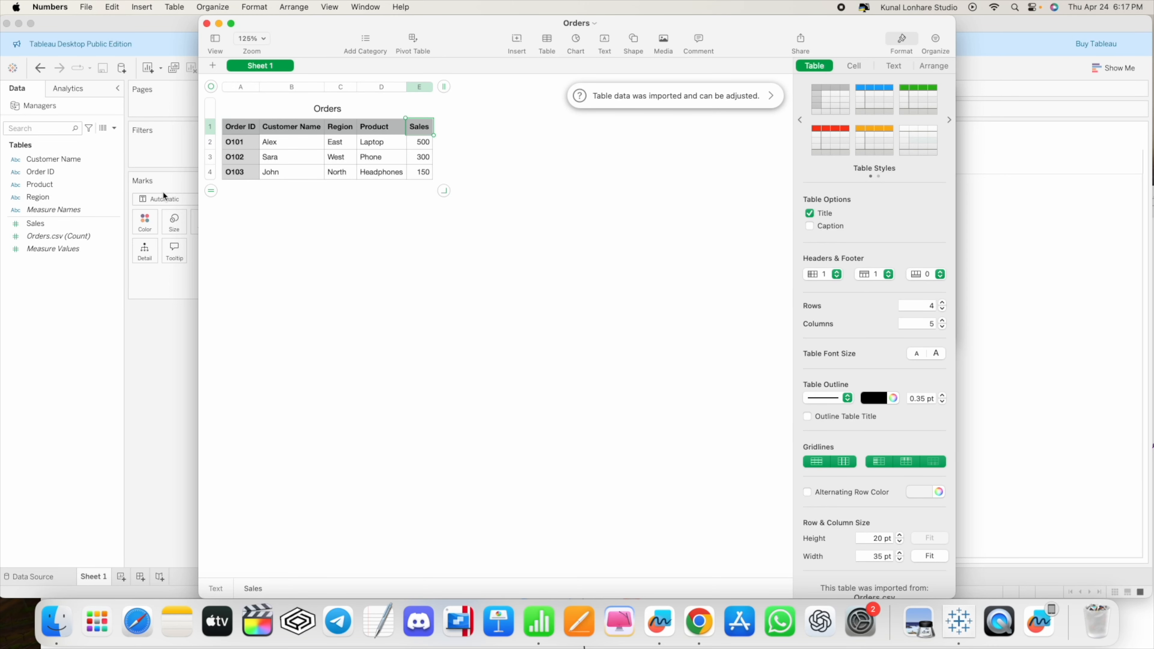
click(206, 24)
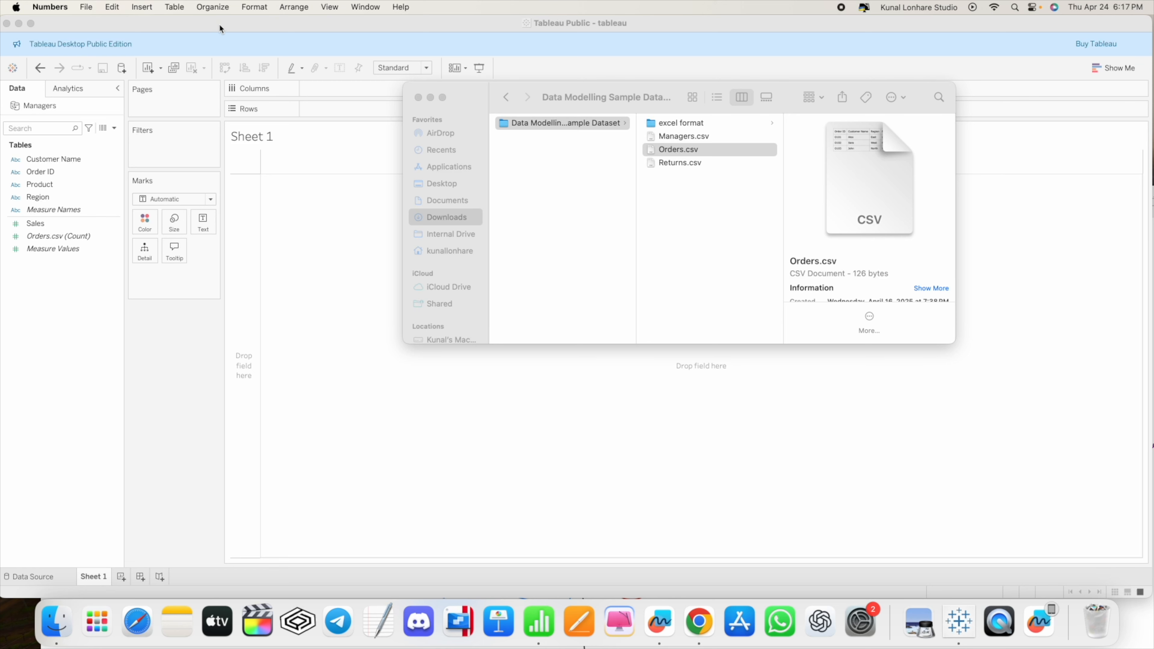
click(219, 24)
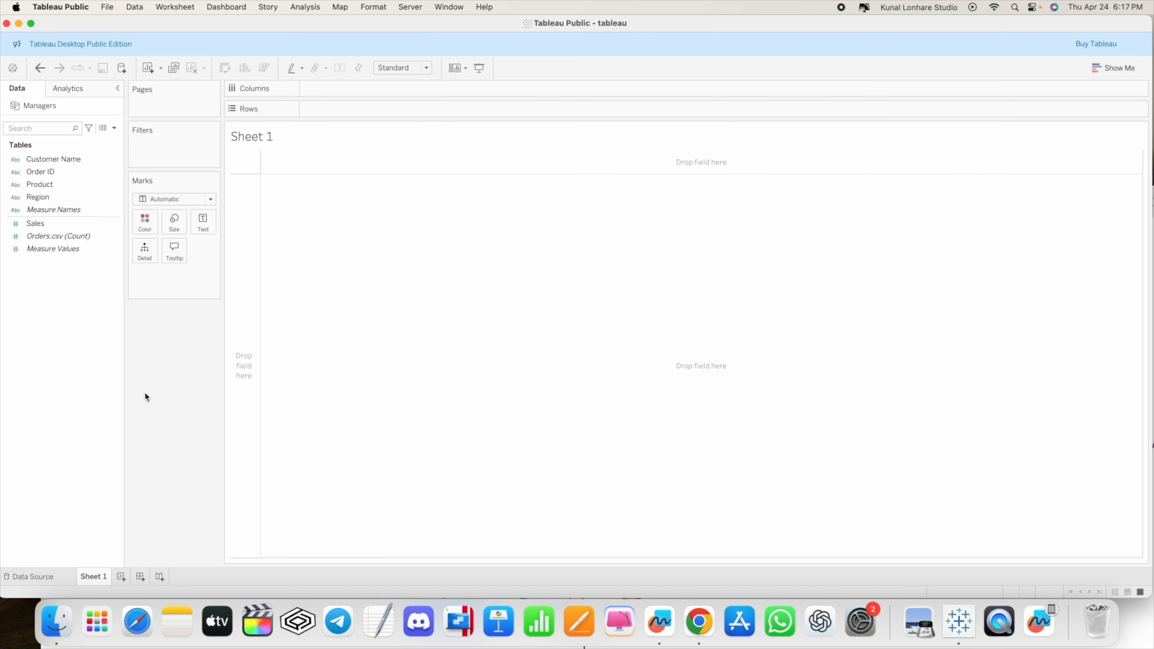
Step: Compare the Data Source page with Sheet 1, then remove Orders.csv from the data model
click(48, 576)
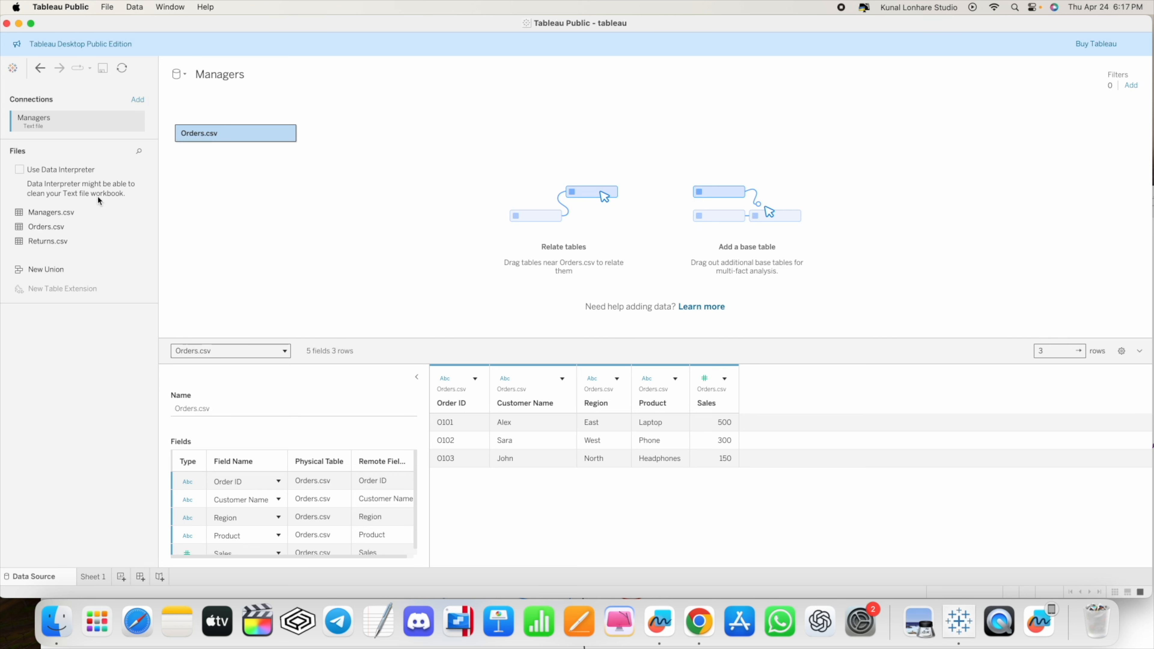
click(90, 579)
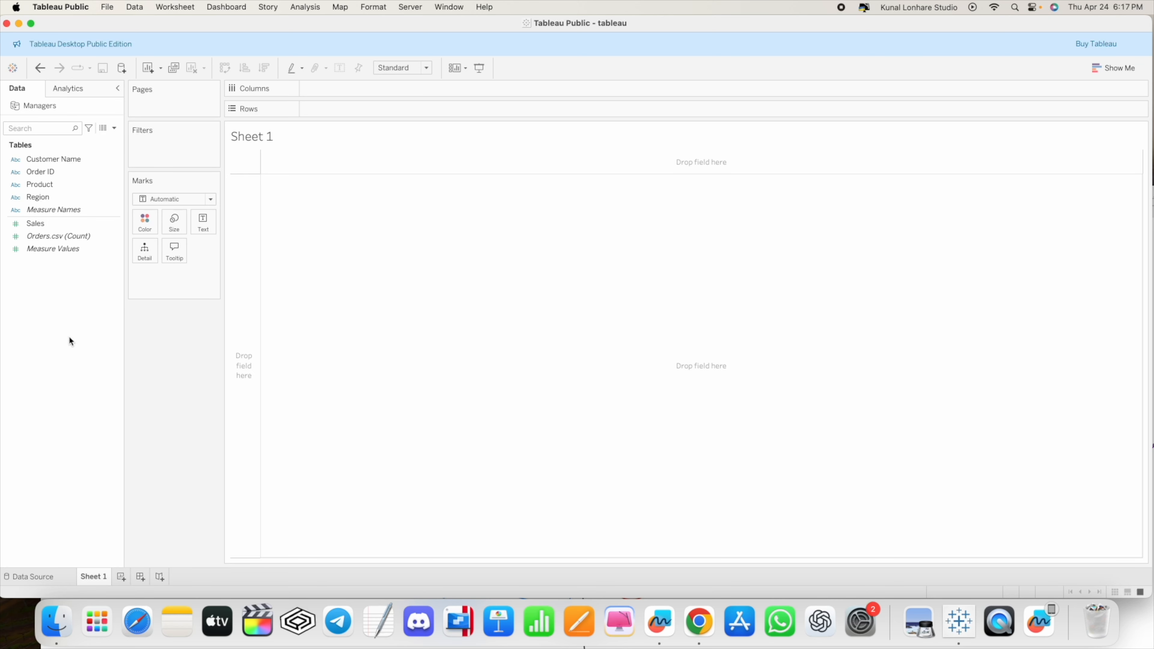
click(40, 576)
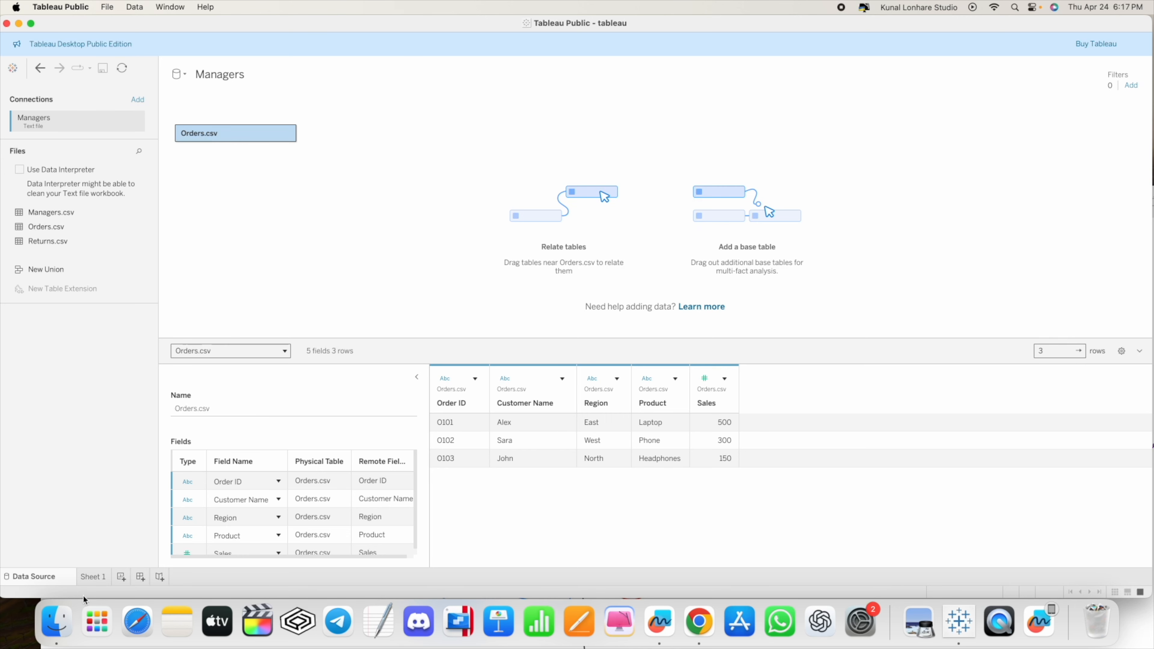
click(86, 581)
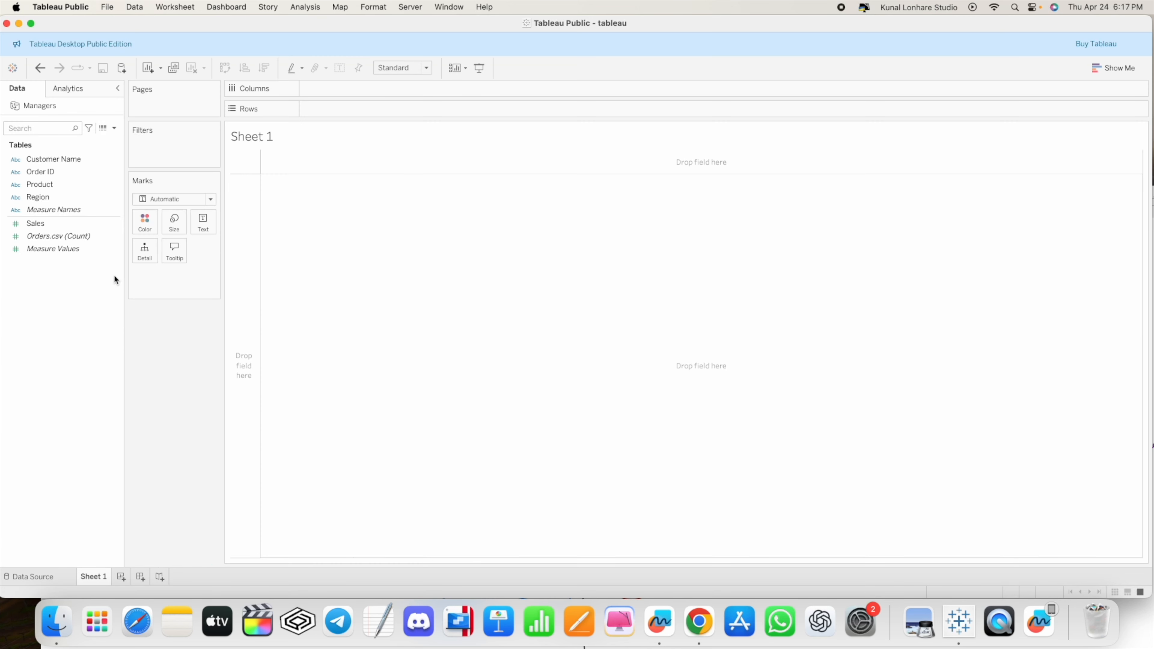
click(40, 576)
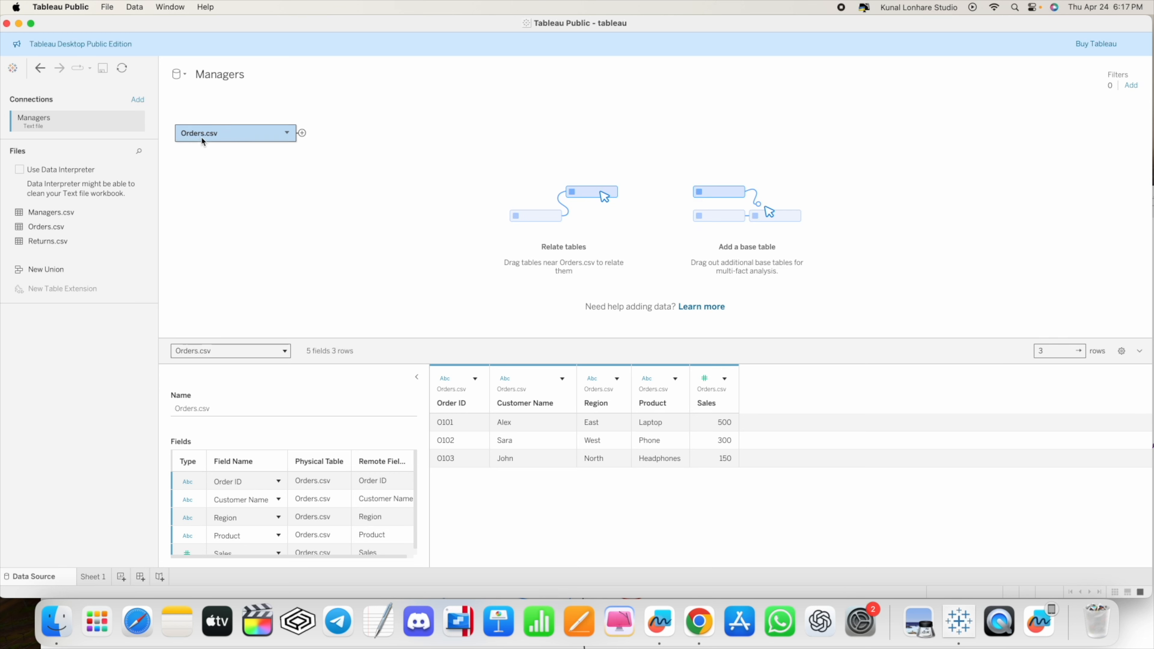
drag(201, 135, 62, 235)
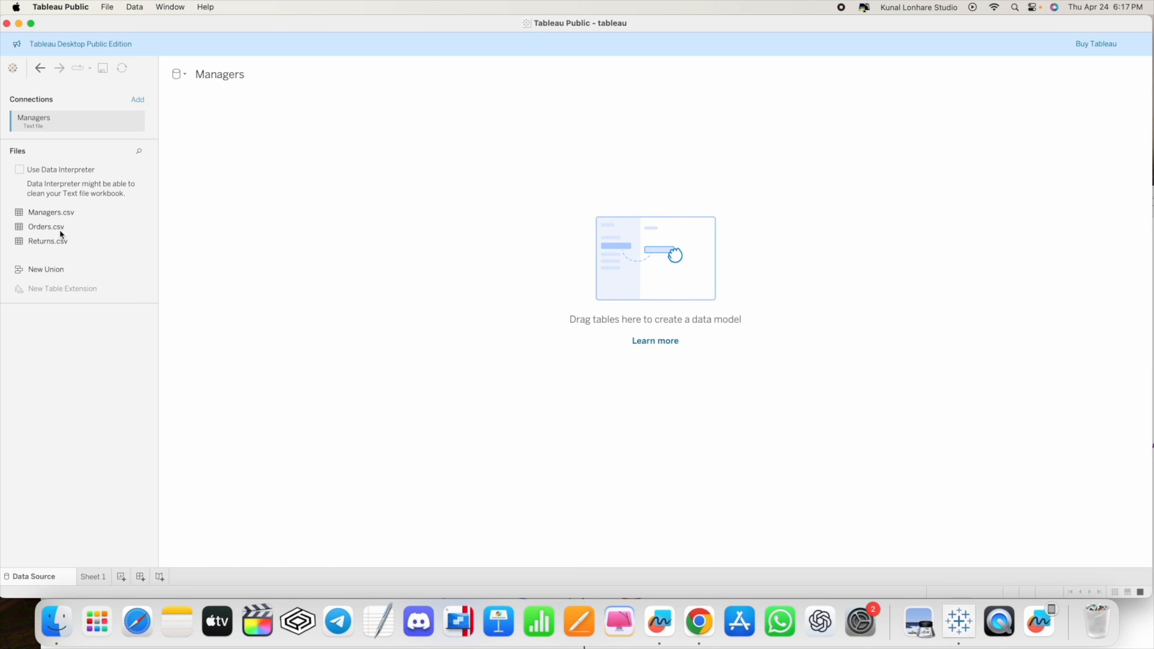
click(93, 576)
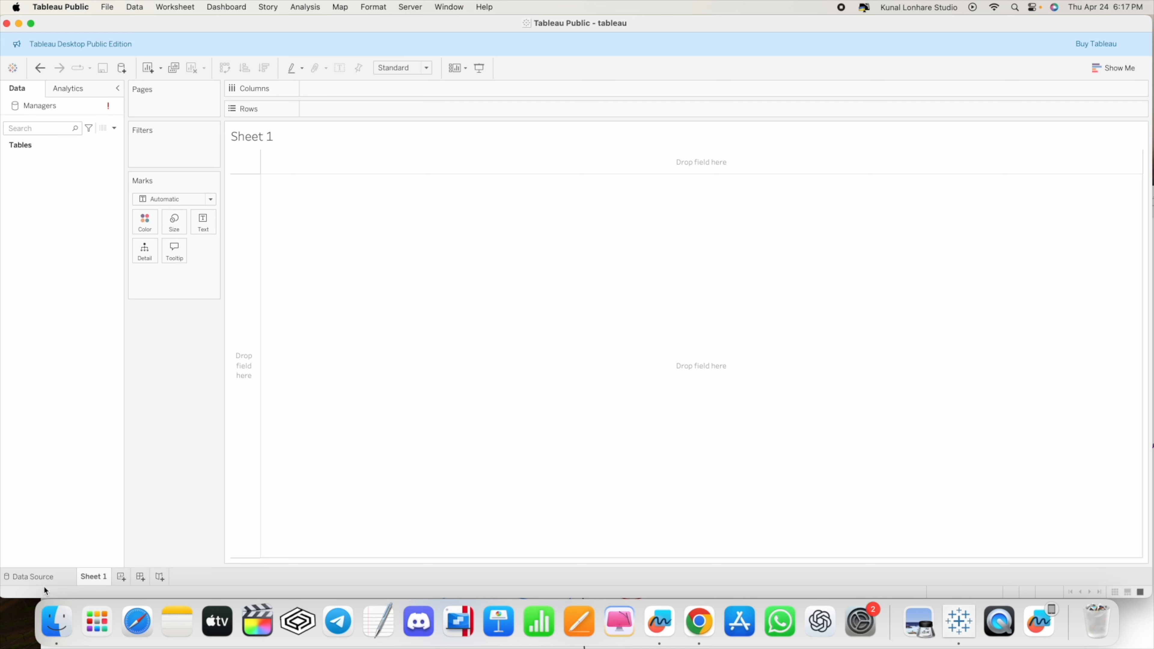
Step: Add Returns.csv to the data model and view its Order ID and Returned fields on Sheet 1
click(34, 579)
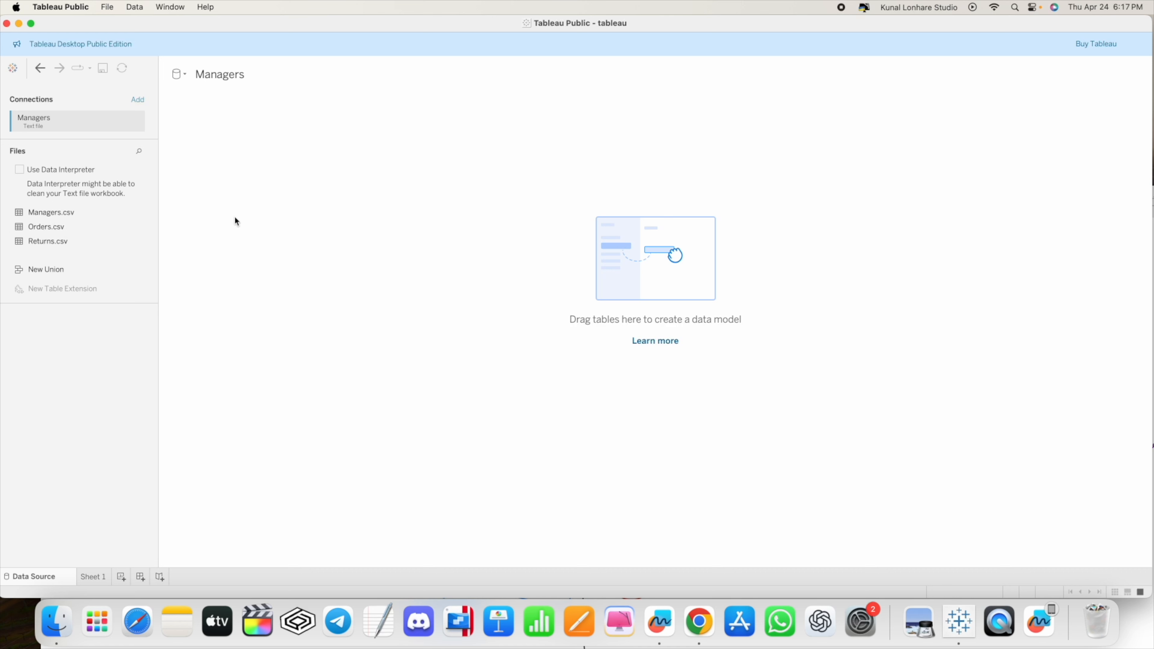
drag(42, 242, 267, 184)
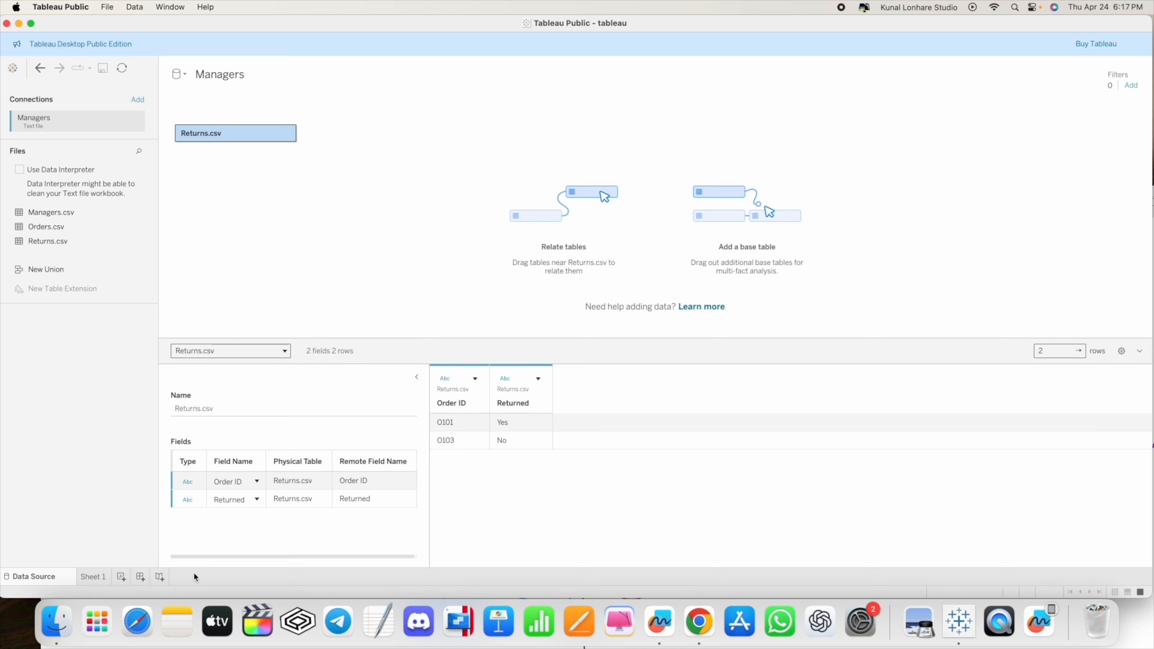
click(89, 580)
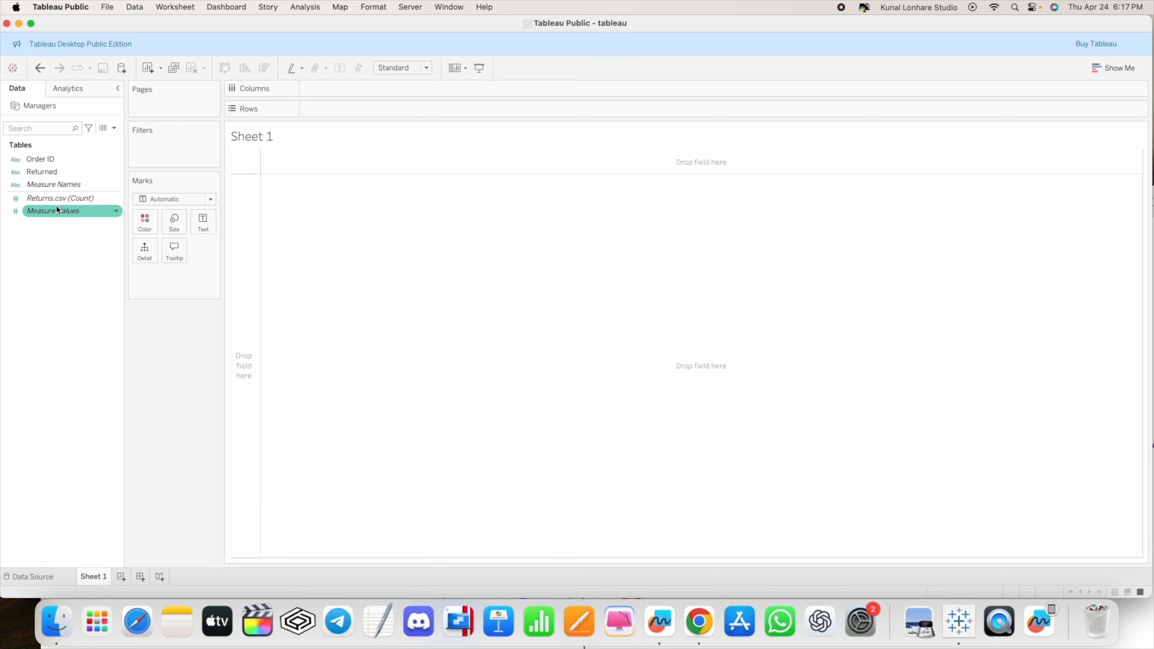
click(56, 619)
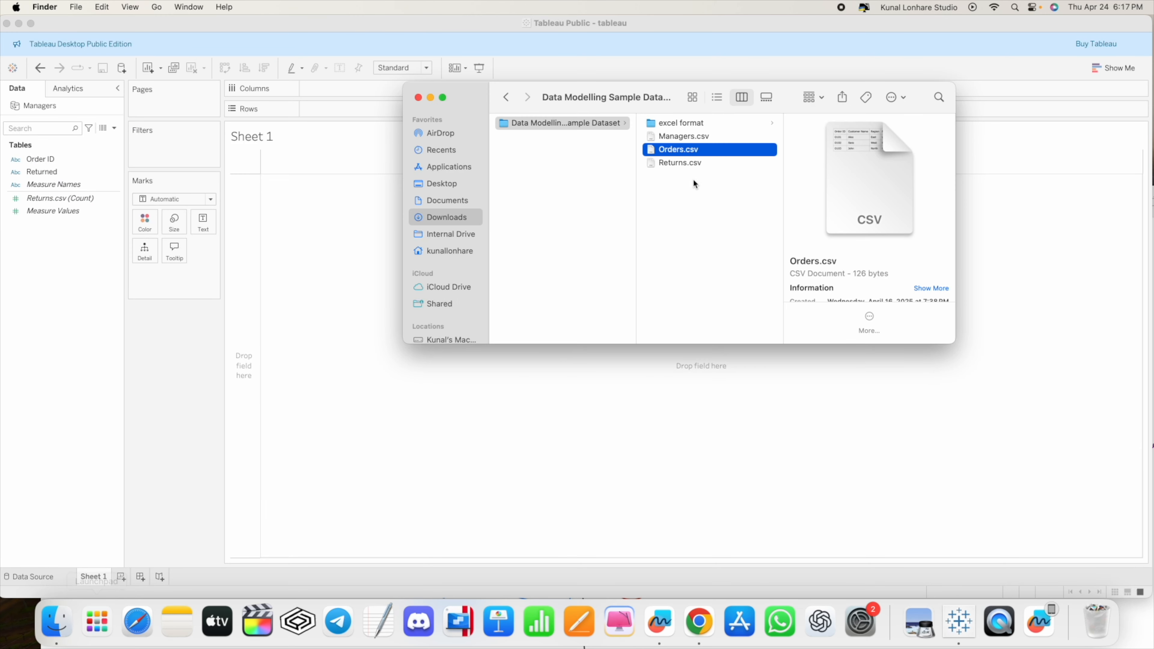
double_click(684, 162)
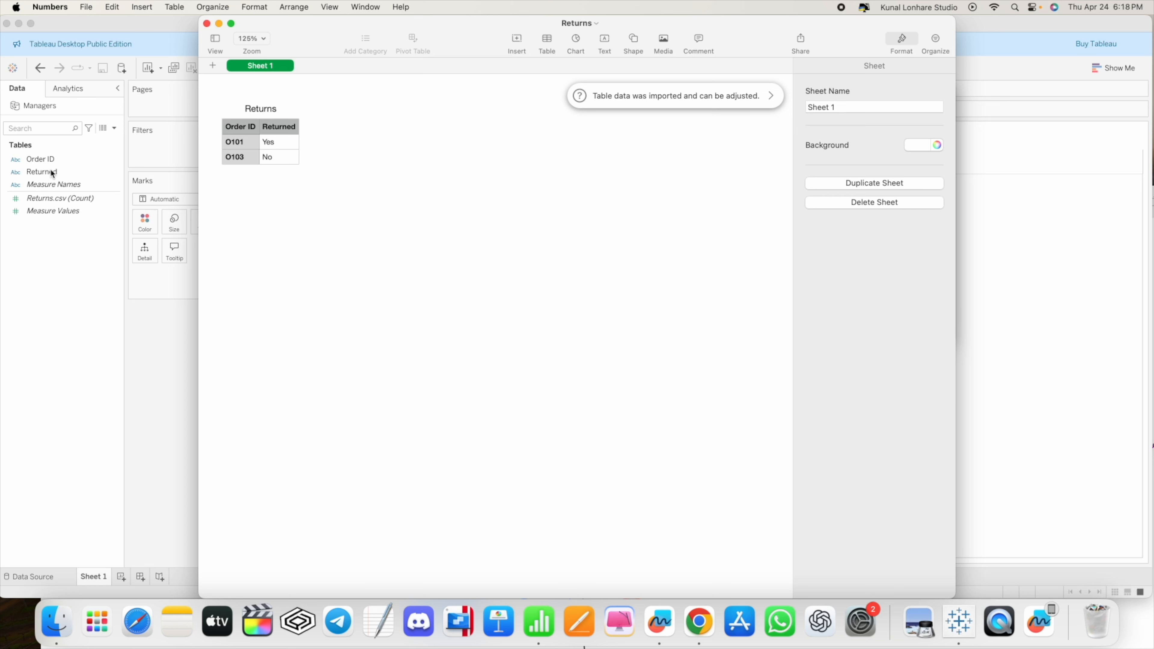
click(207, 23)
click(417, 97)
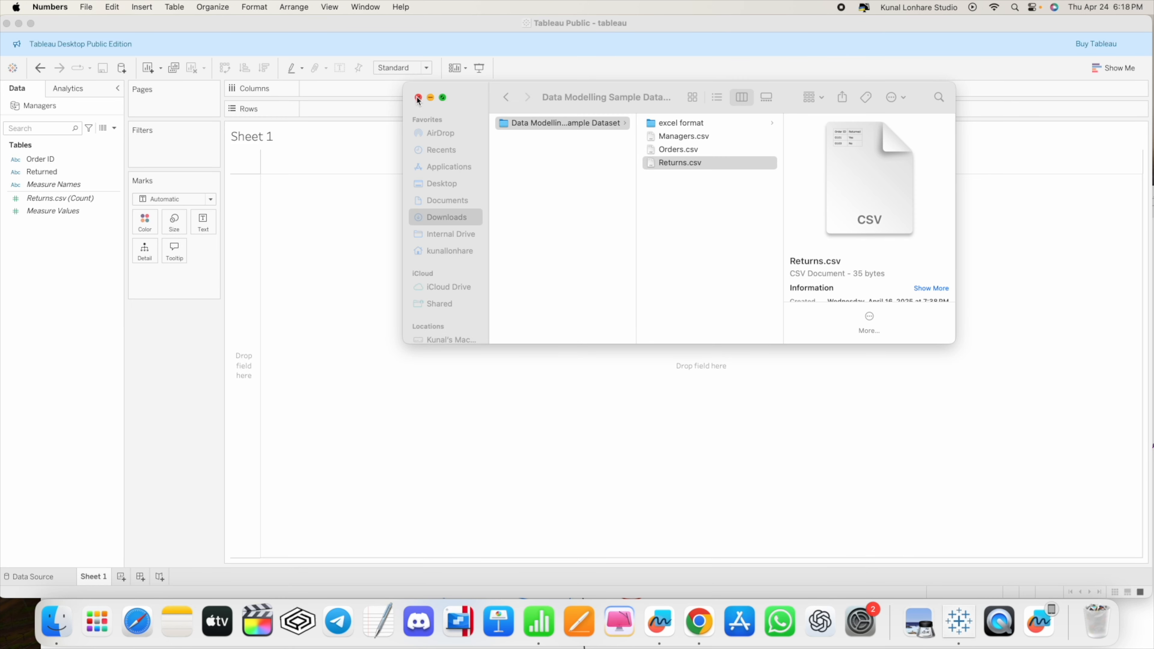
click(256, 29)
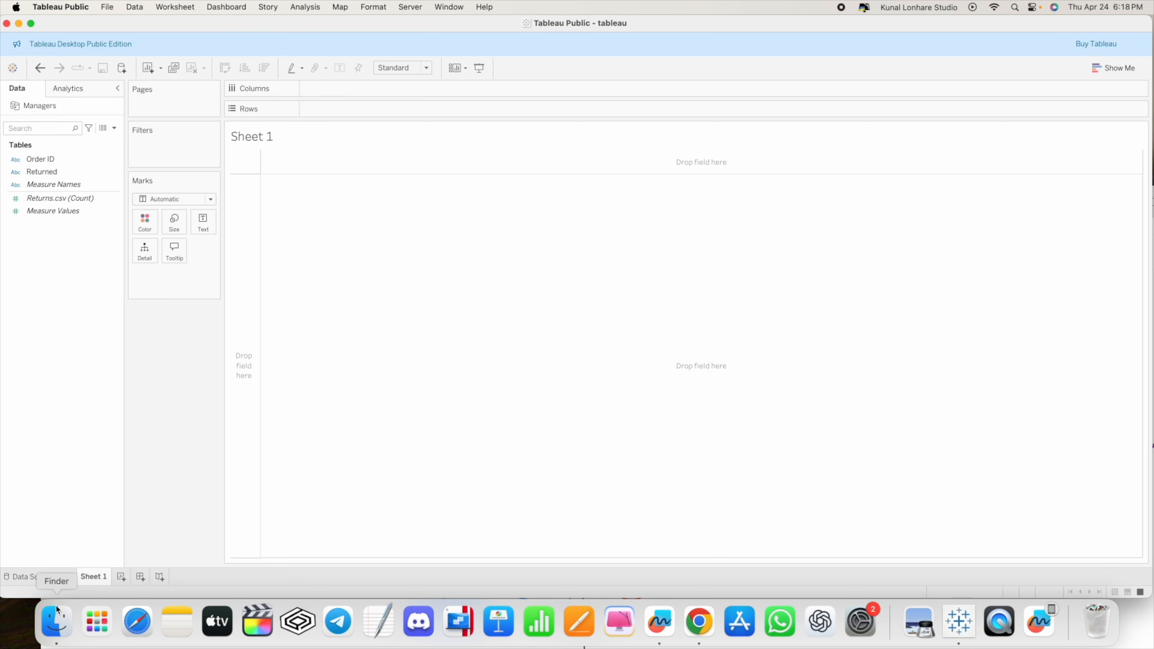
Step: Drag Returns.csv off the data source canvas and confirm Sheet 1 now has no fields
click(36, 580)
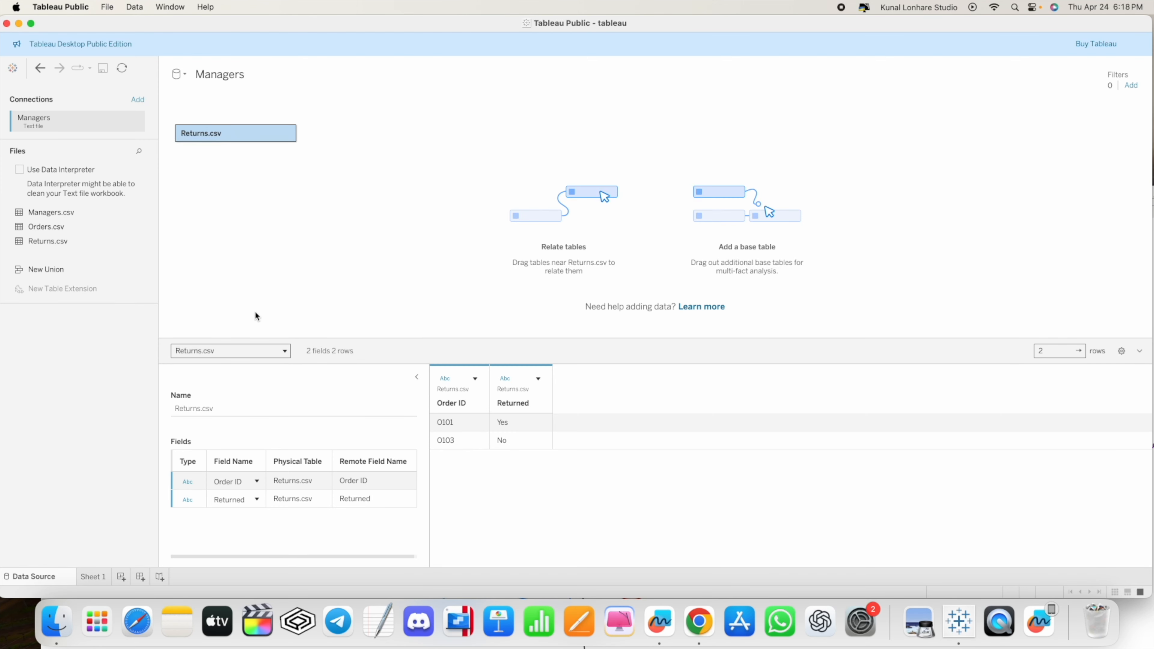
drag(232, 145, 68, 230)
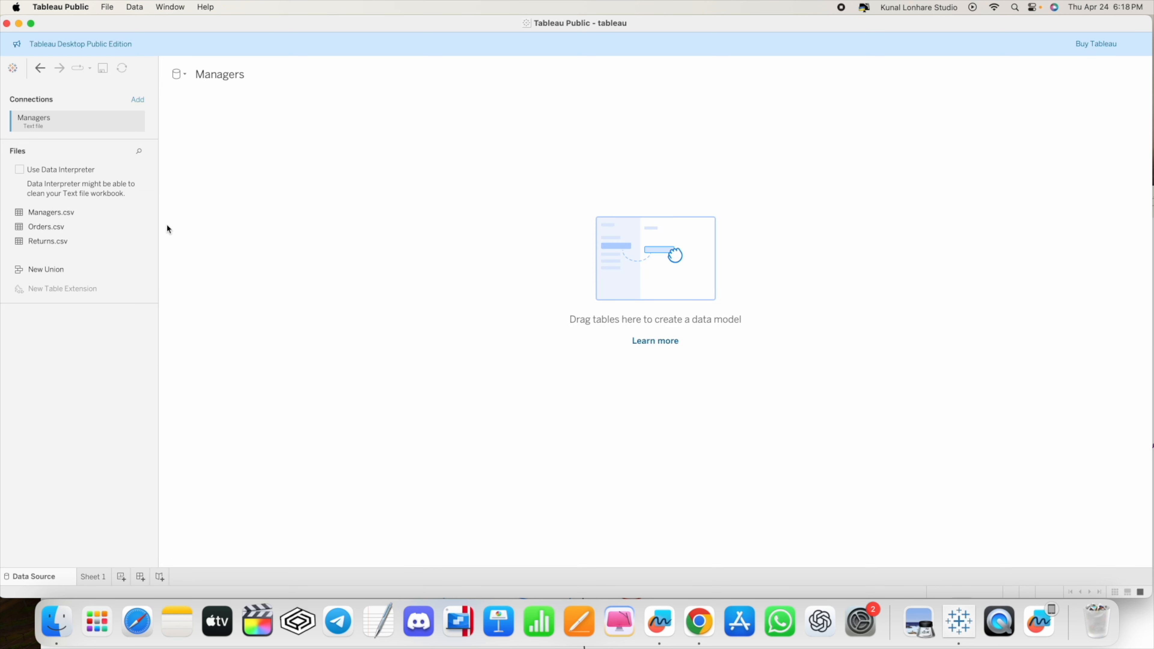
click(95, 577)
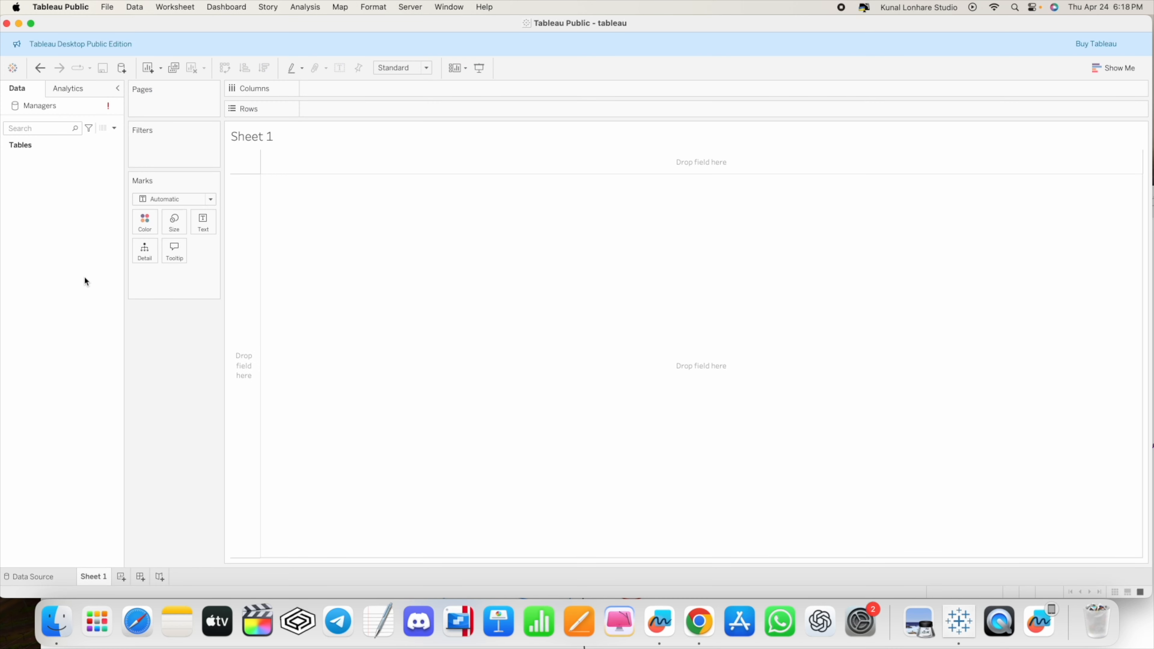
click(54, 580)
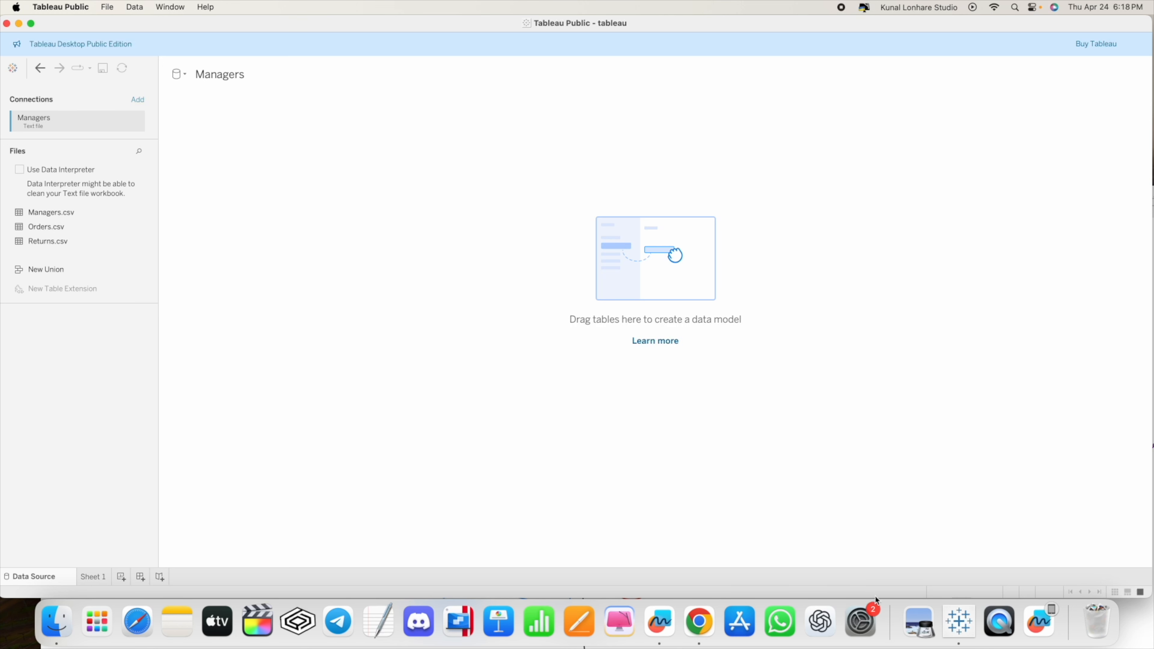
Step: Maximise the Tableau Free Course board and sketch an arrow from Data Modeling to three boxes
click(660, 622)
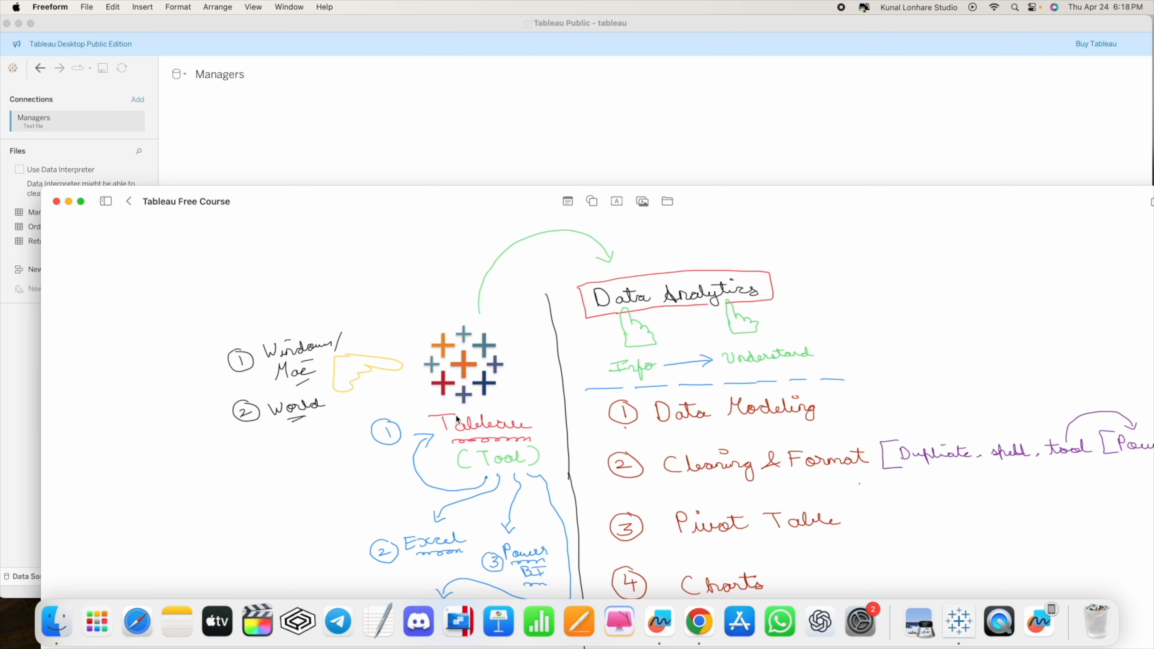
drag(379, 207, 289, 85)
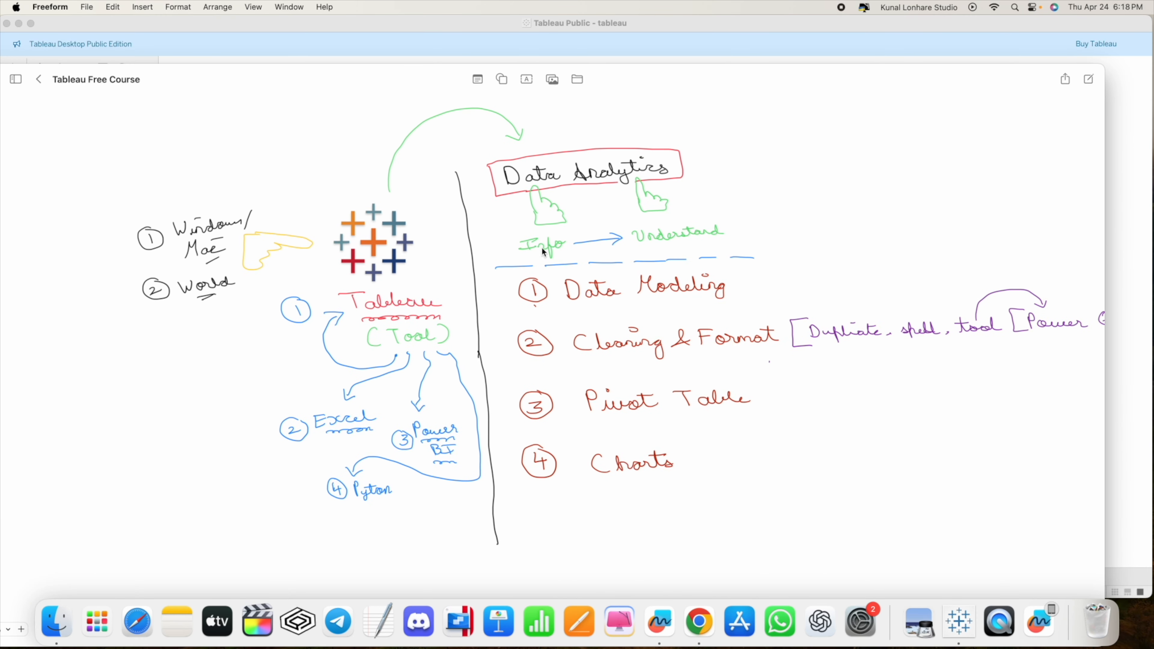
scroll(632, 297, right, 3)
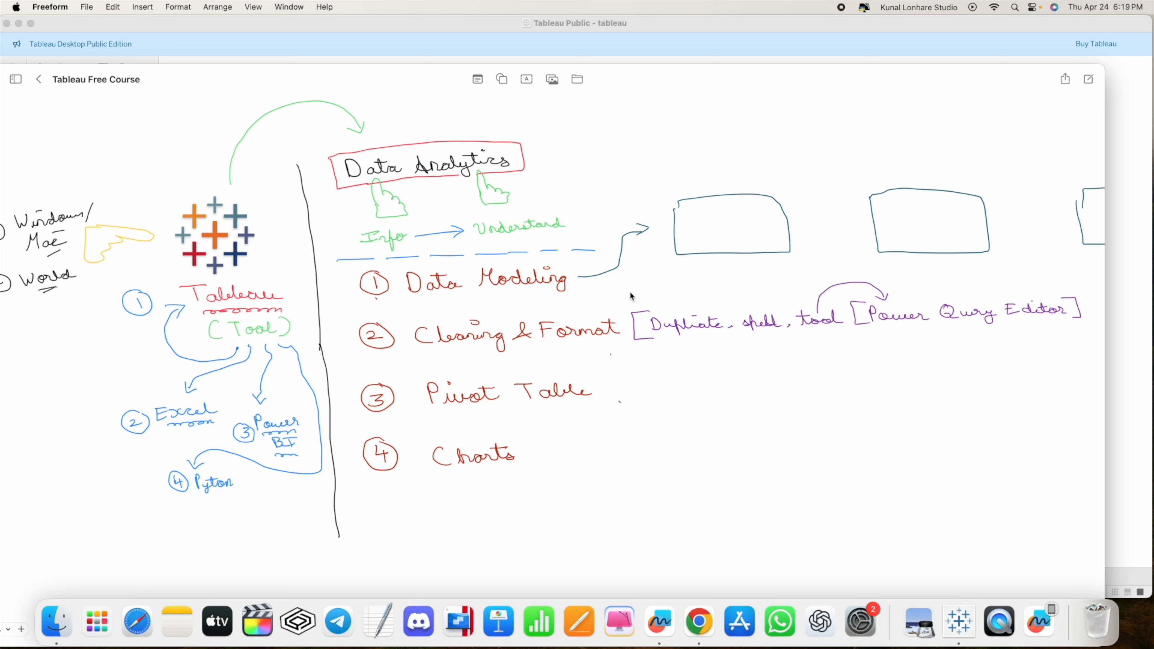
scroll(746, 279, right, 10)
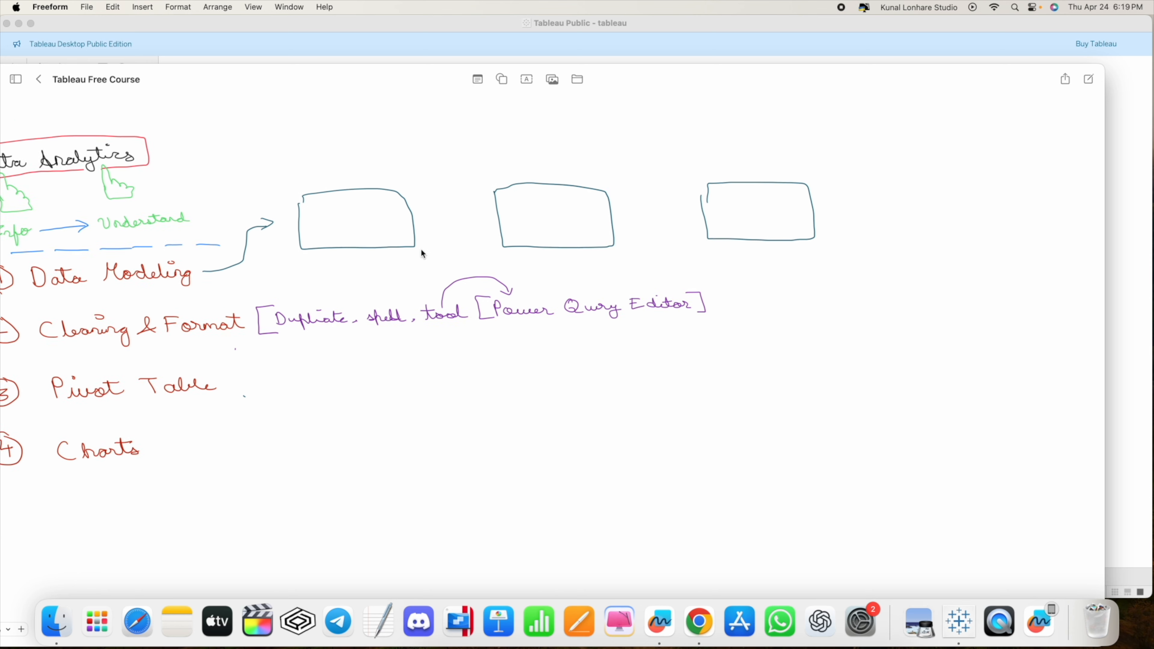
Step: Open the Data Modelling Sample Dataset folder and preview Managers.csv, Orders.csv and Returns.csv
click(57, 622)
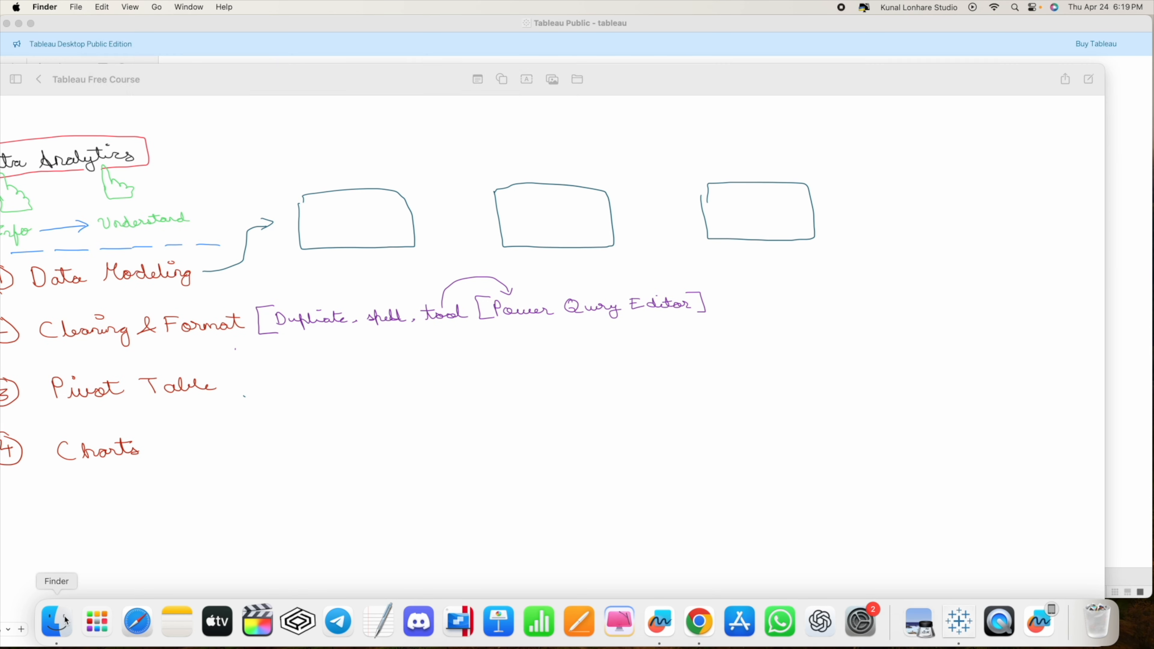
click(144, 166)
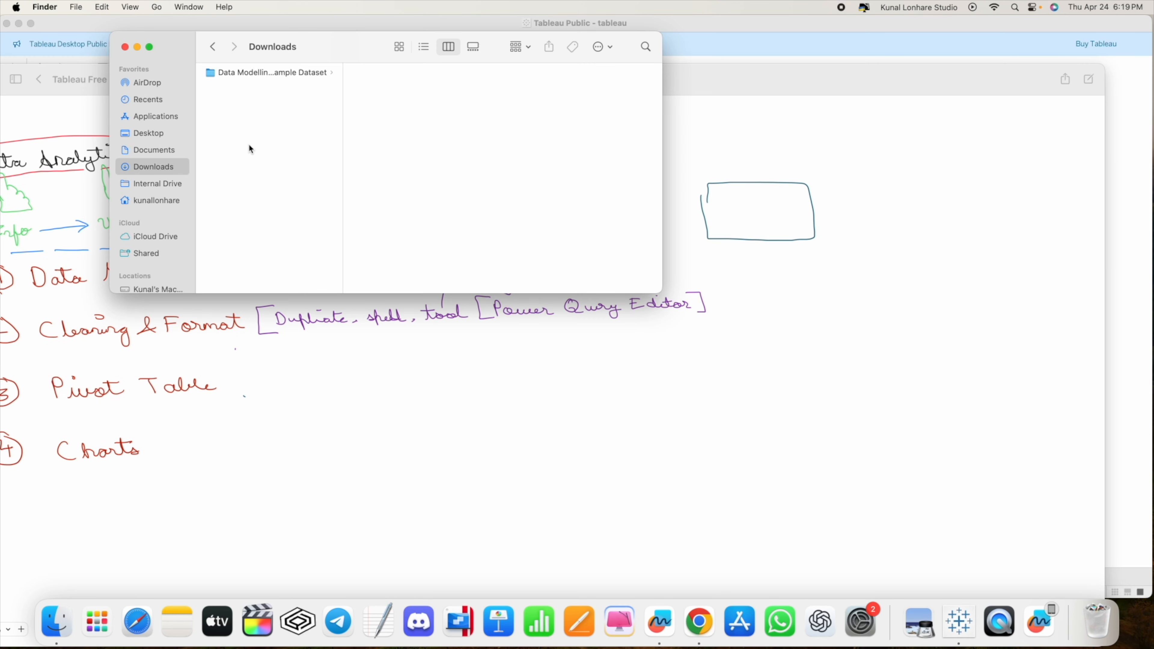
click(240, 72)
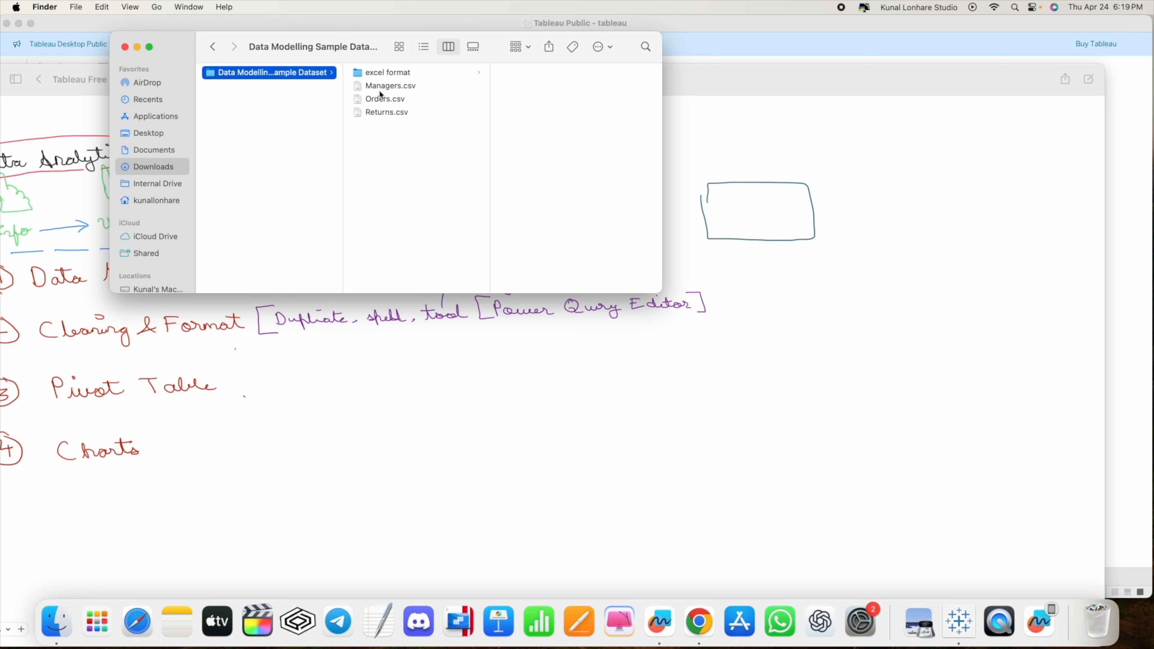
drag(380, 57, 620, 374)
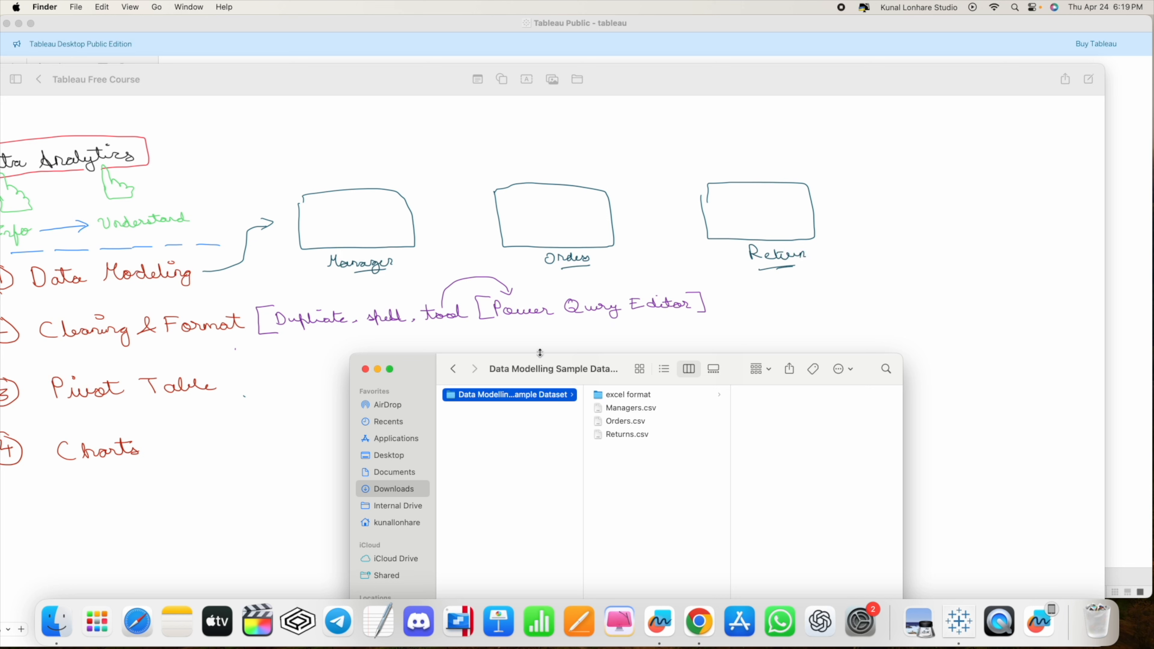
click(633, 409)
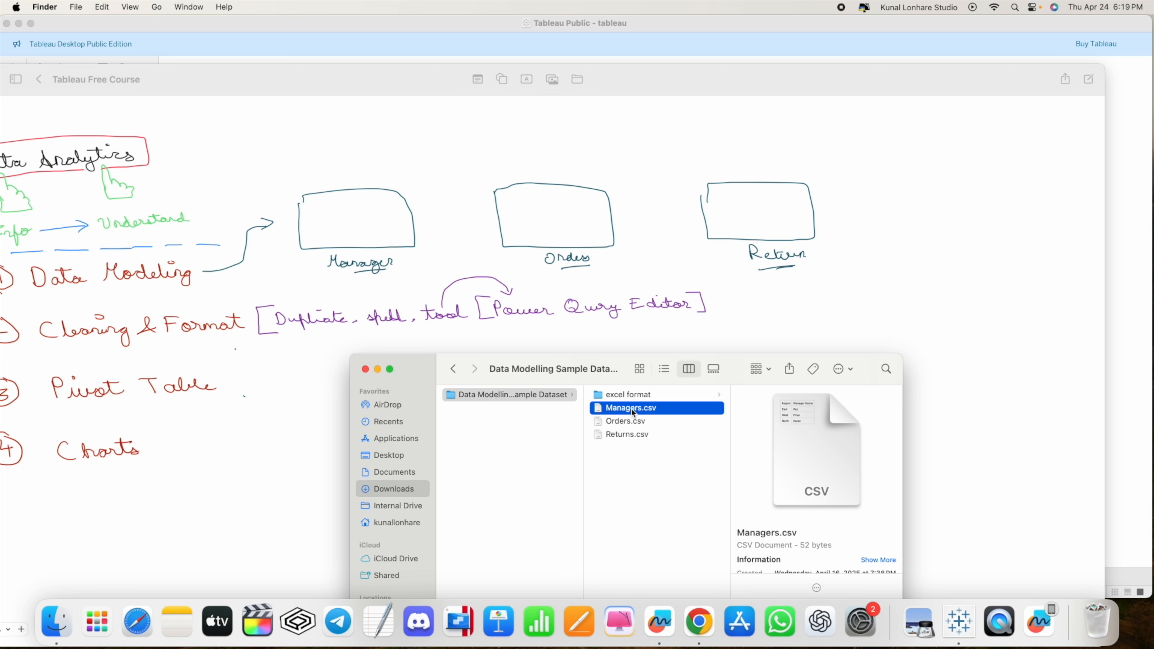
click(625, 423)
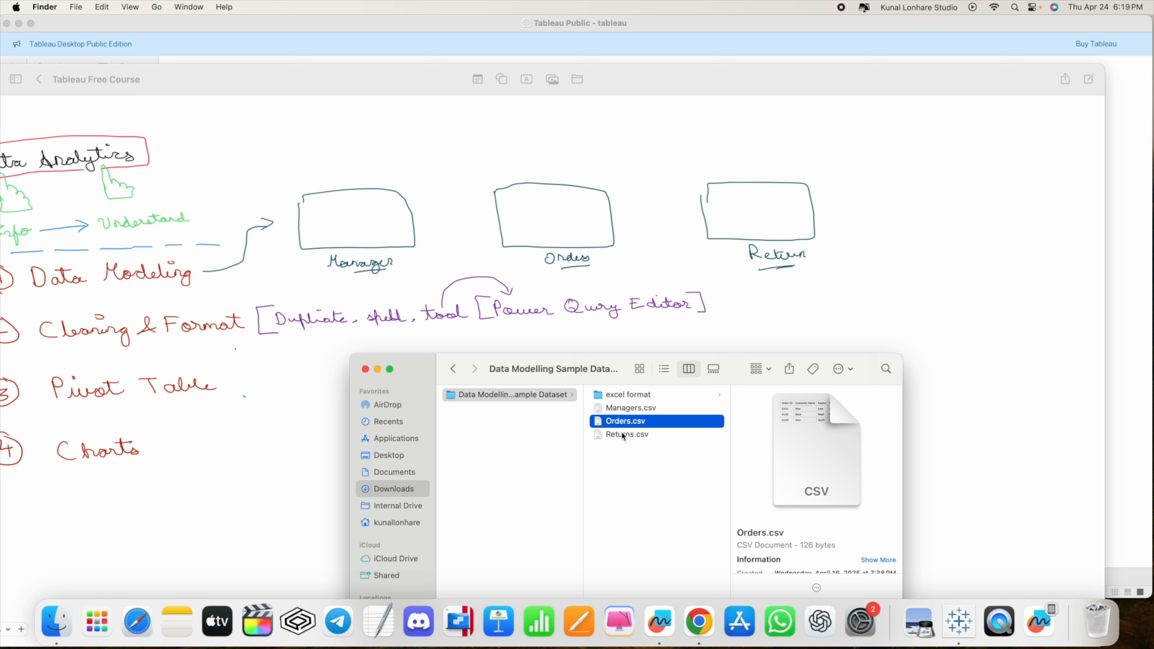
click(623, 437)
Step: Open Orders.csv in Numbers and shrink its window to the lower right
double_click(626, 424)
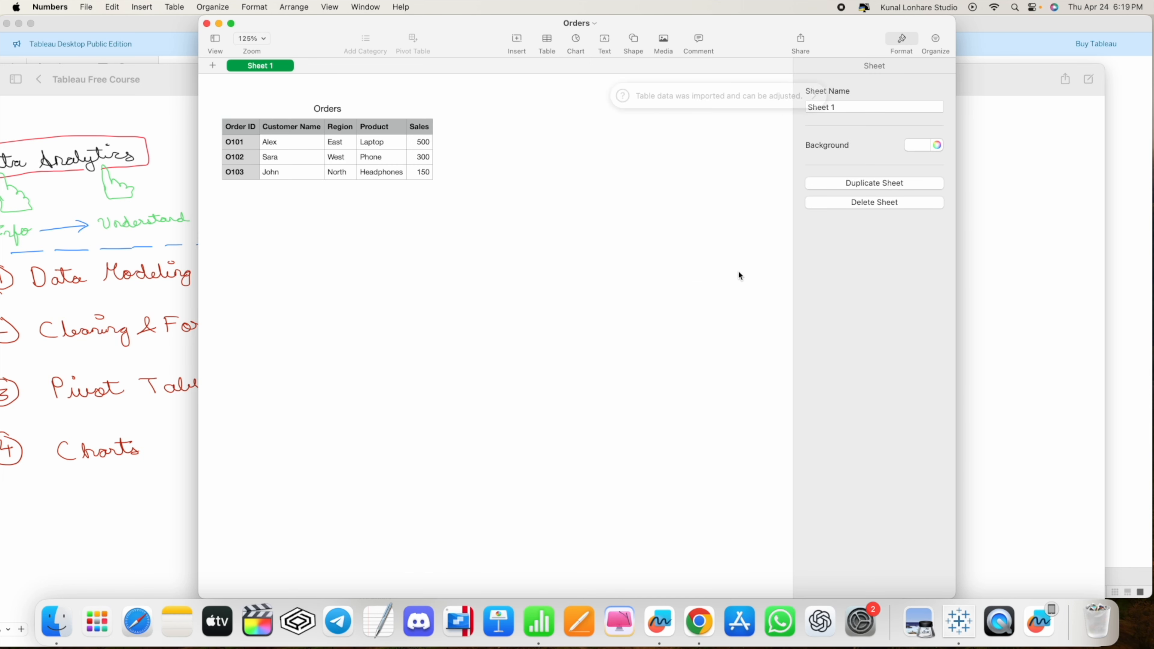
drag(954, 595, 633, 259)
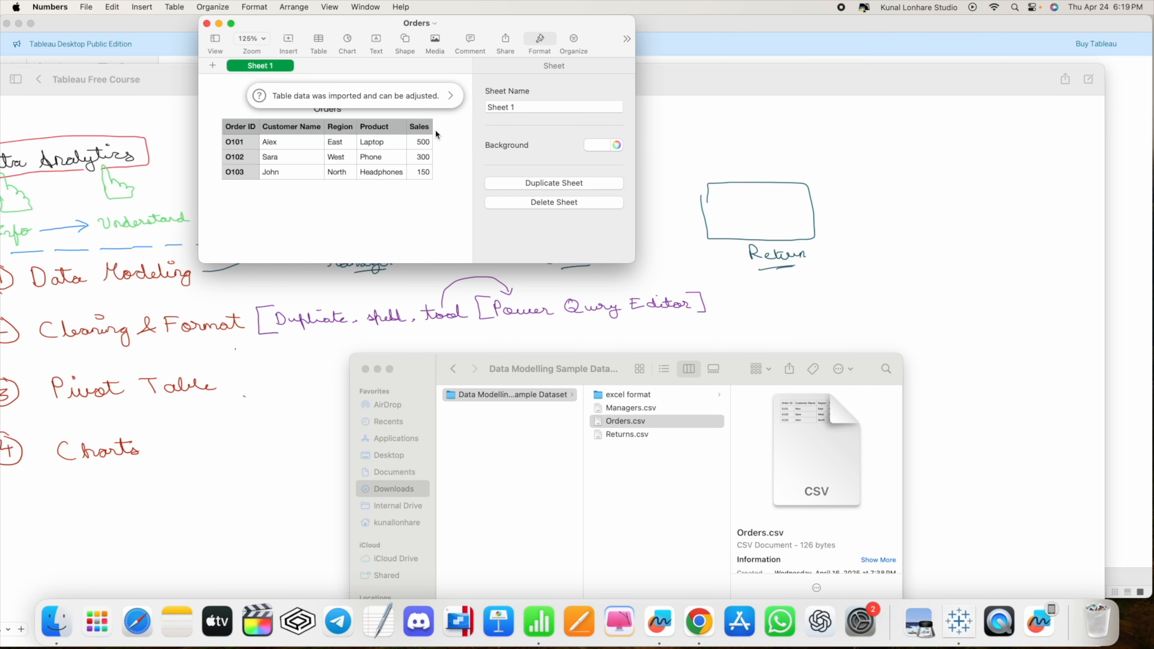
drag(319, 24, 781, 318)
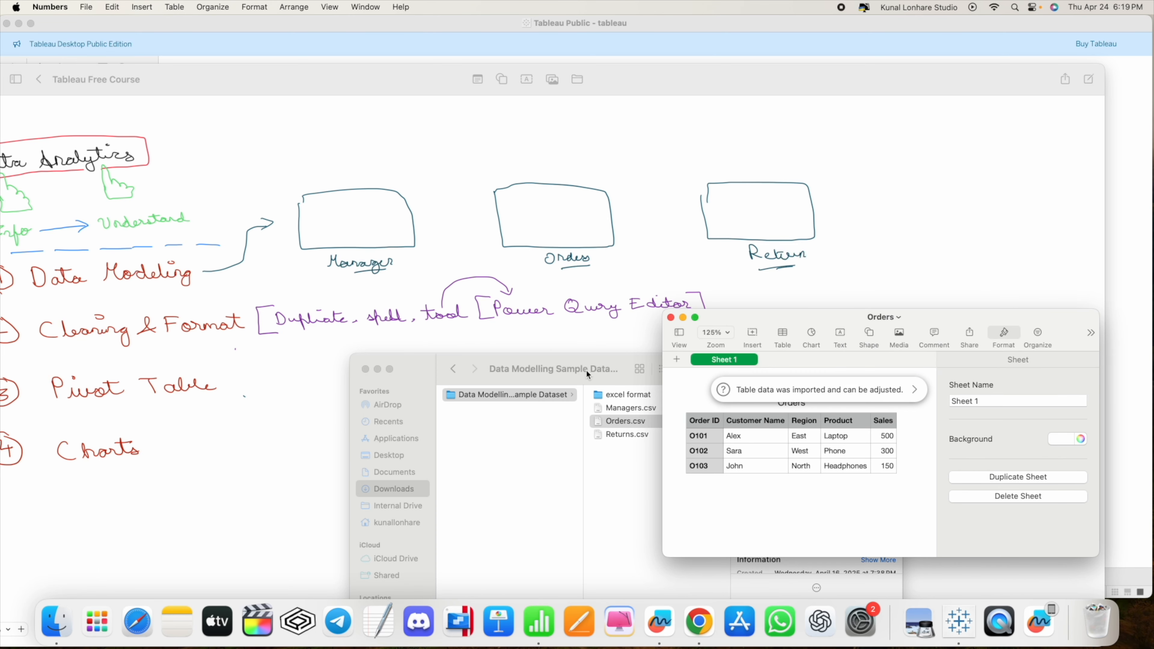
Step: Open Managers.csv in Numbers and place its small window at the lower left
click(571, 363)
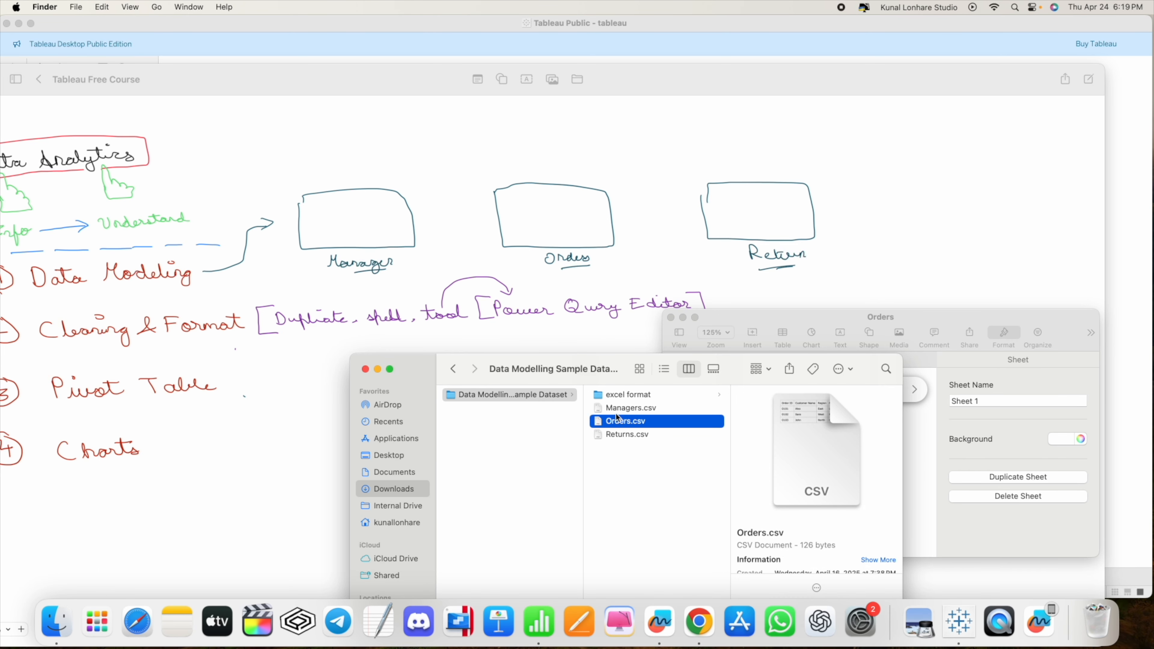
double_click(636, 408)
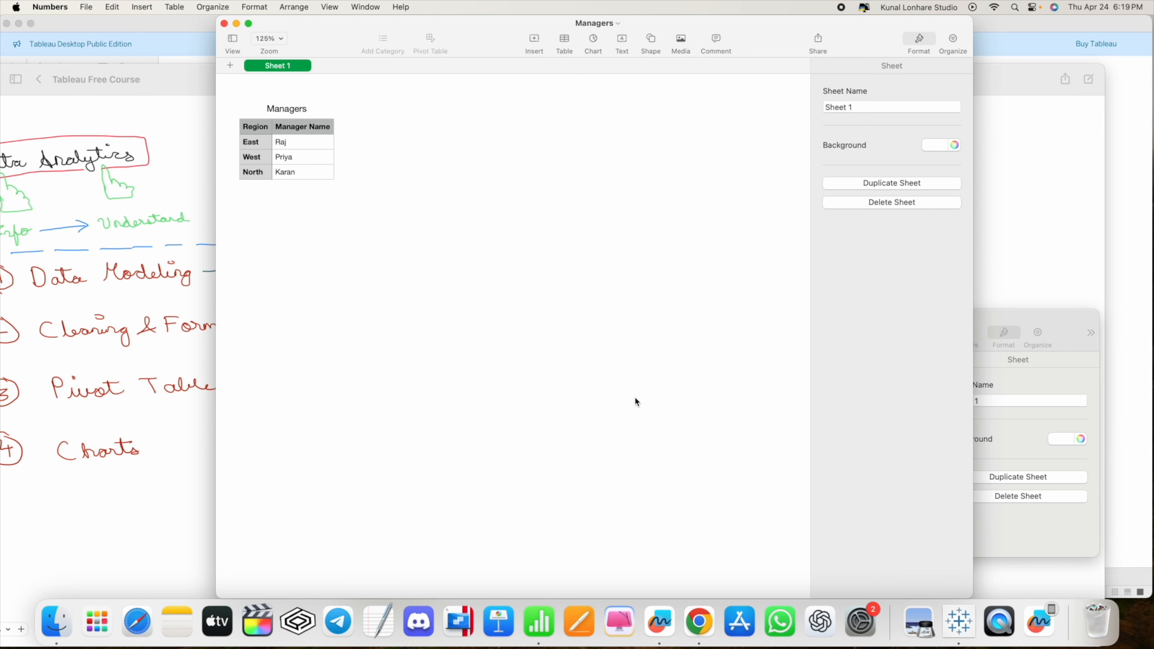
drag(972, 591, 540, 203)
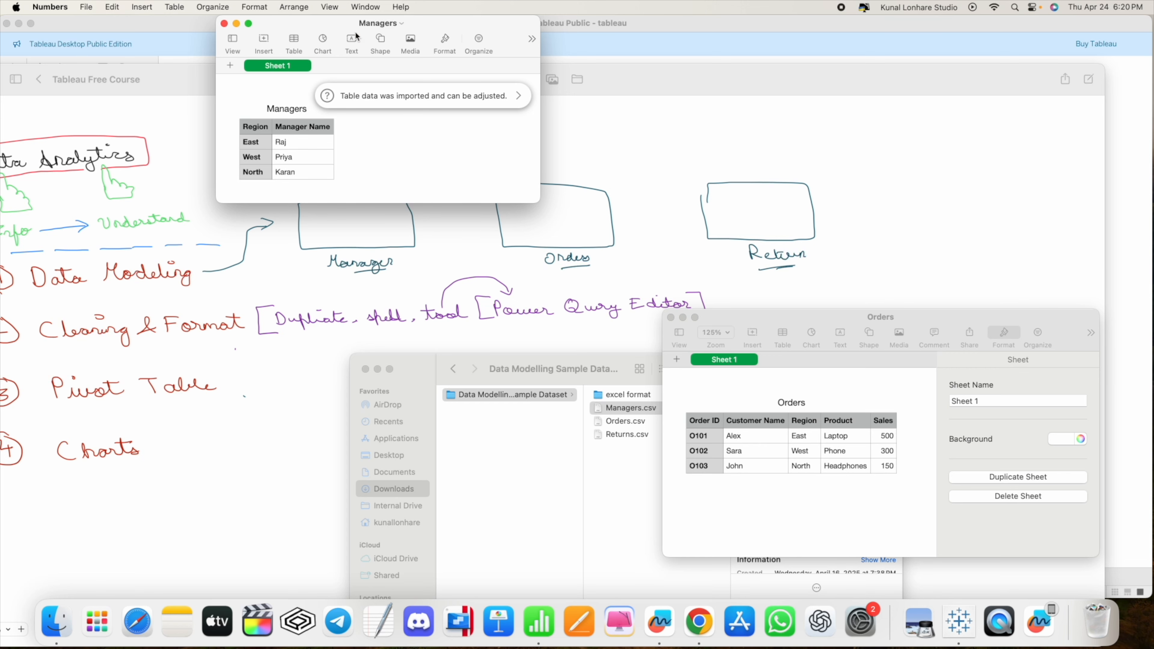
drag(419, 23, 259, 401)
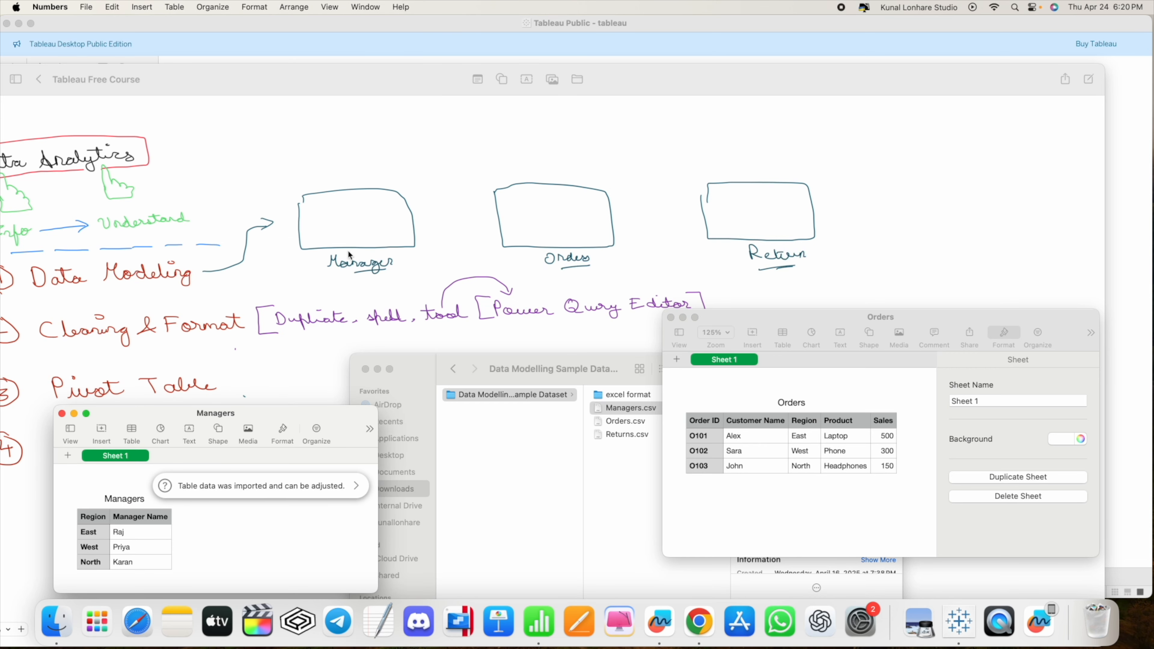
drag(772, 316, 525, 457)
Step: Open Returns.csv on the right, close Finder, and arrange all three tables beneath the sketch
click(619, 368)
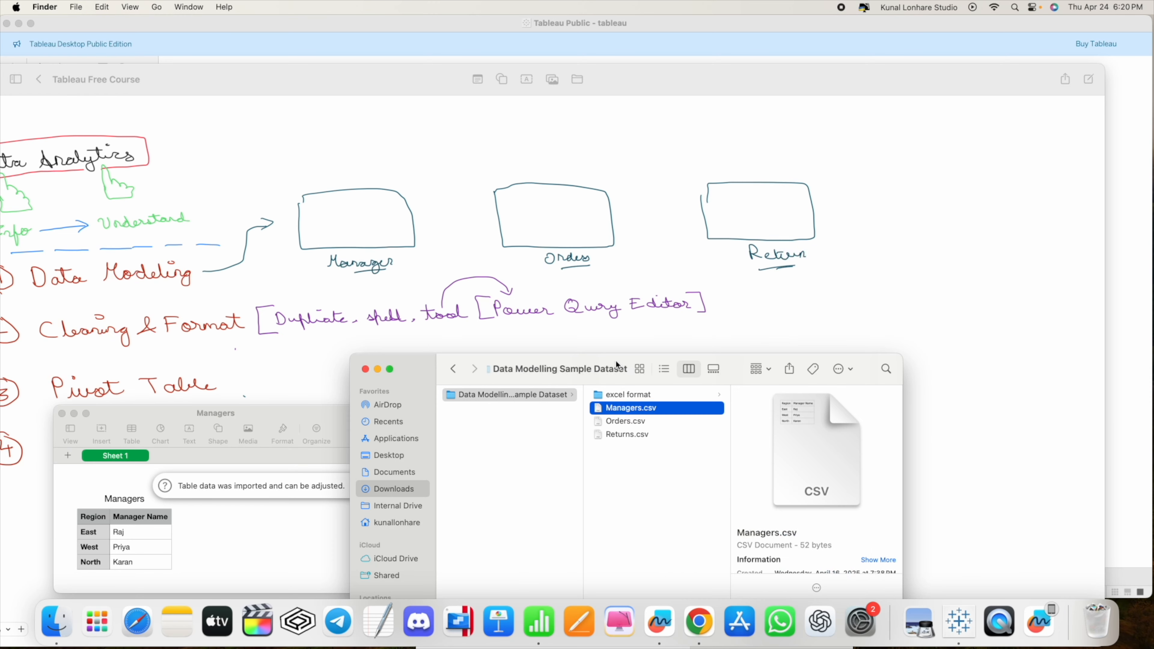
double_click(622, 435)
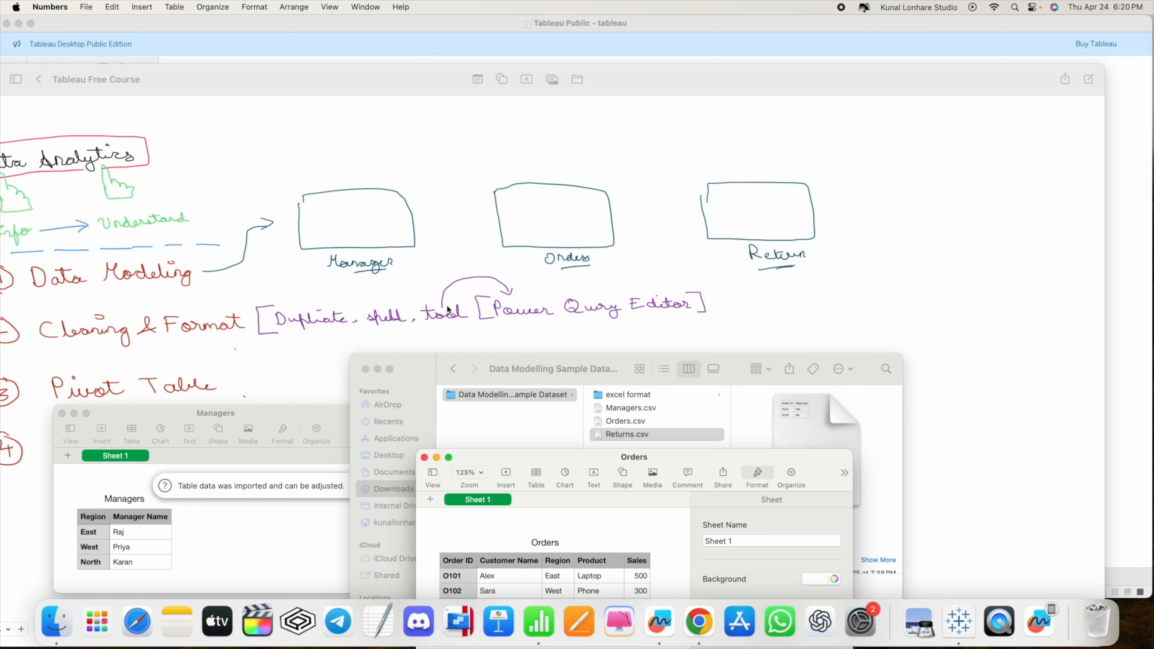
mouse_move(989, 593)
mouse_down()
mouse_move(611, 337)
mouse_move(528, 201)
mouse_move(466, 172)
mouse_up()
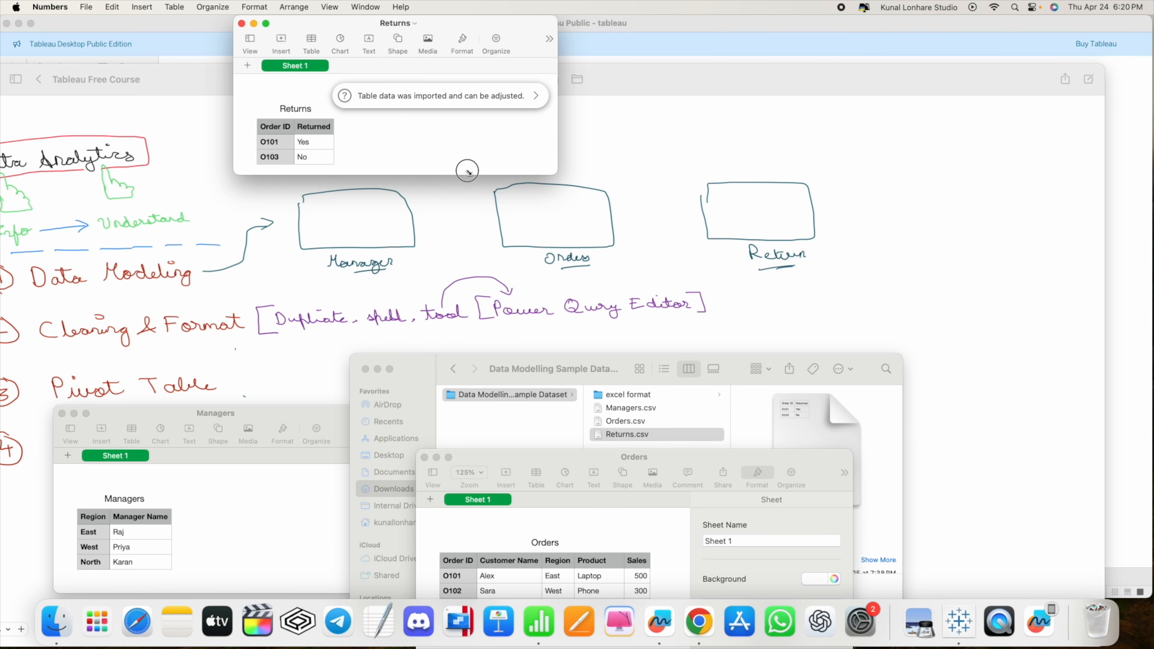
drag(318, 25, 880, 308)
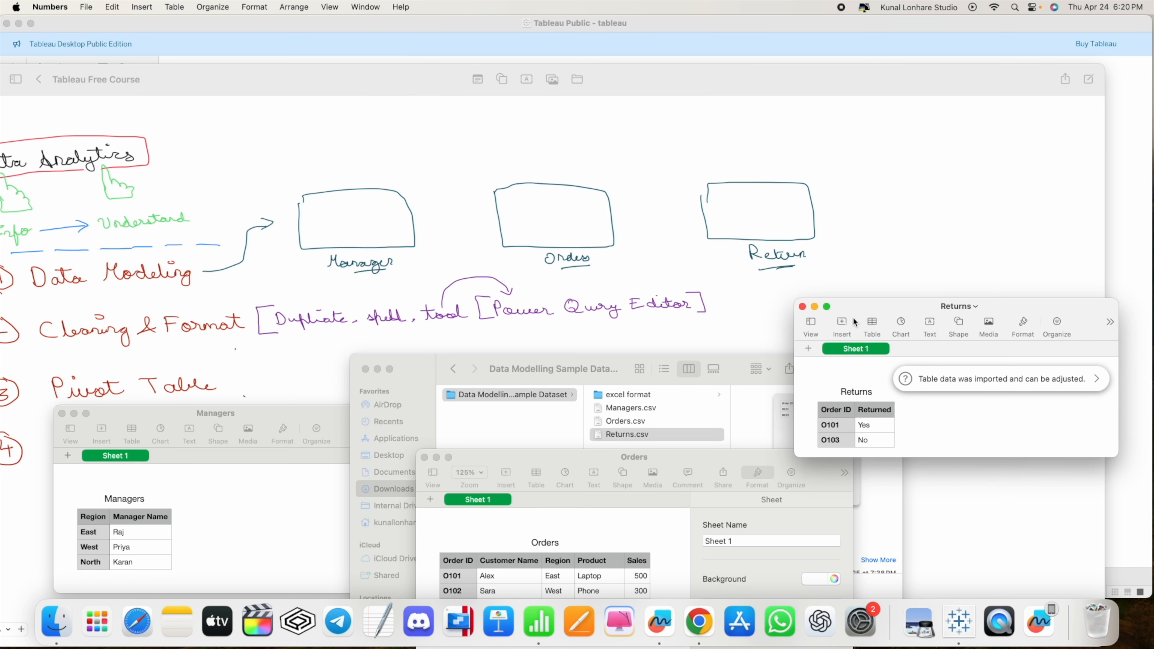
click(366, 370)
drag(509, 460, 442, 361)
drag(281, 410, 252, 345)
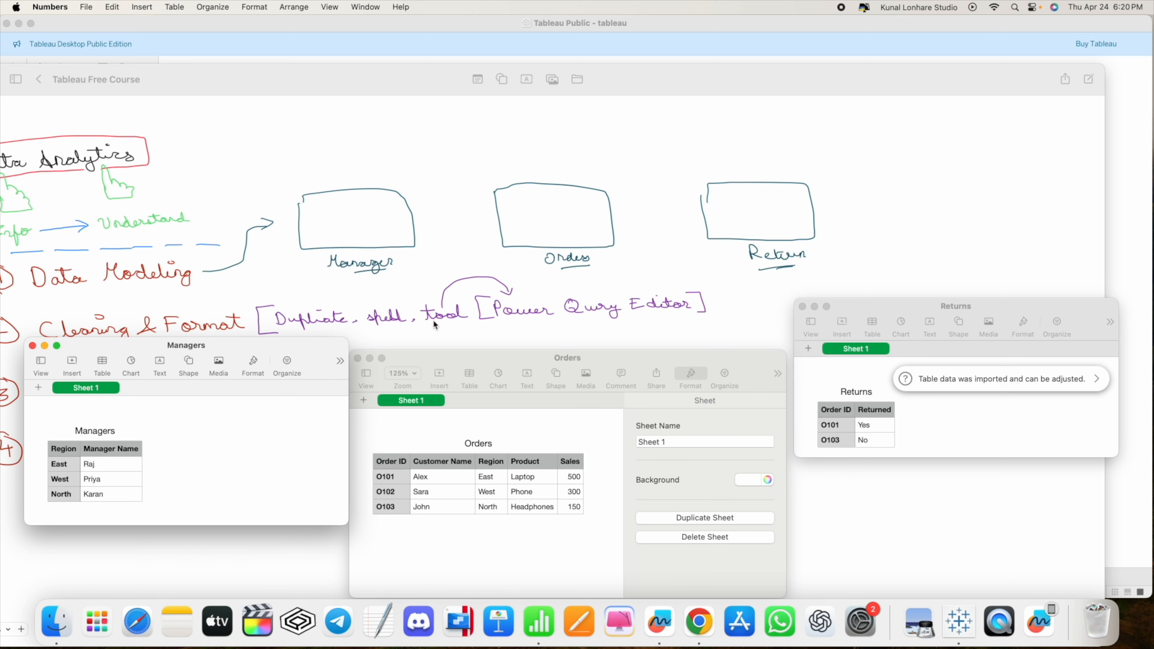
click(462, 355)
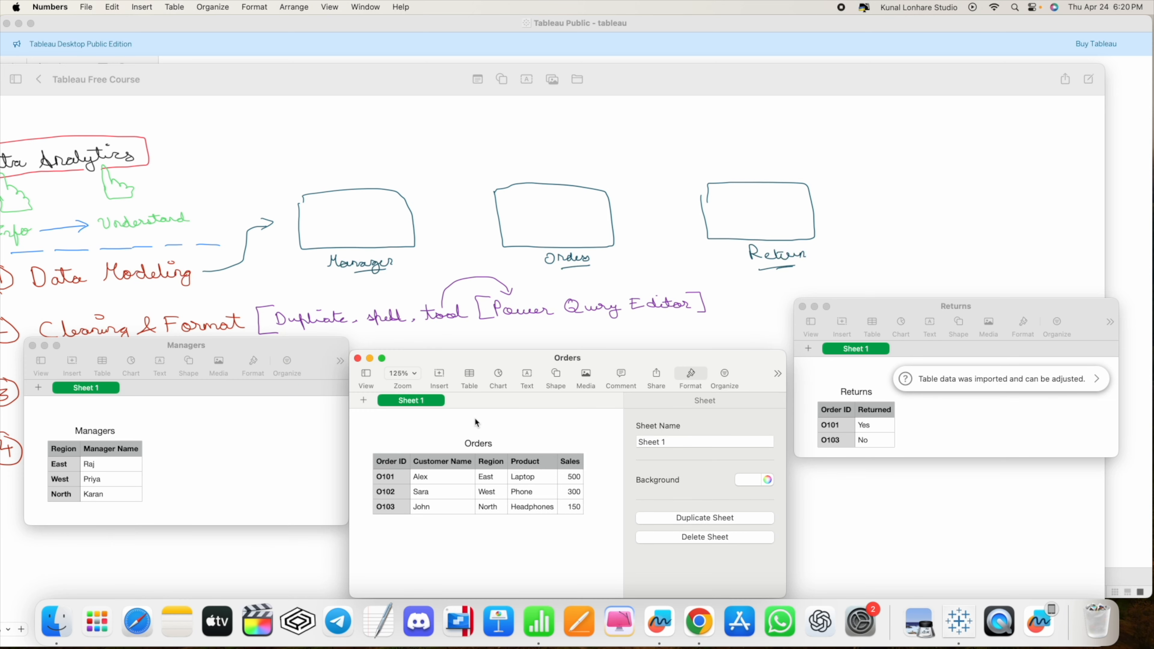
Step: Drag the Orders spreadsheet window to the right side, over the Returns table
click(907, 301)
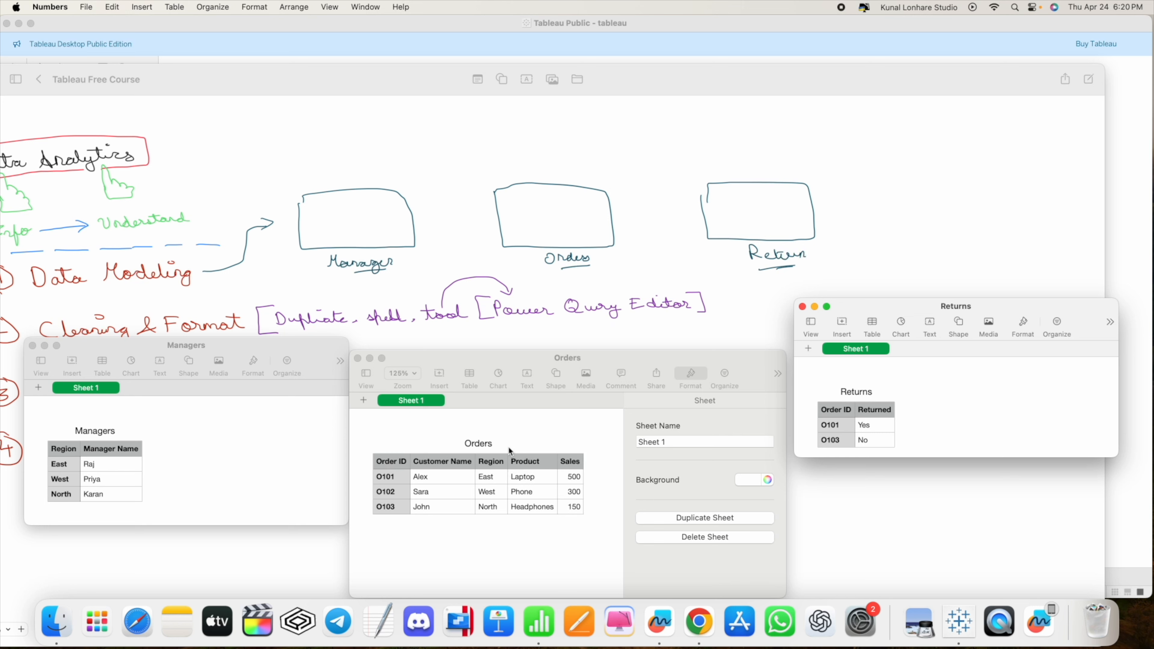
click(468, 361)
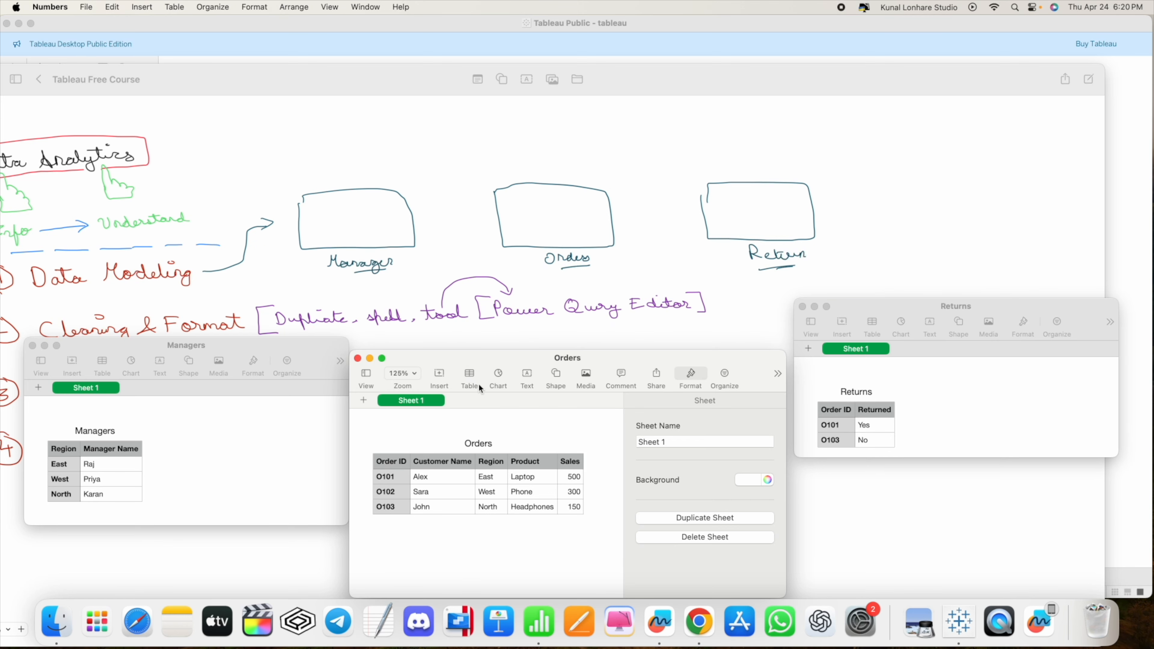
drag(523, 362, 875, 290)
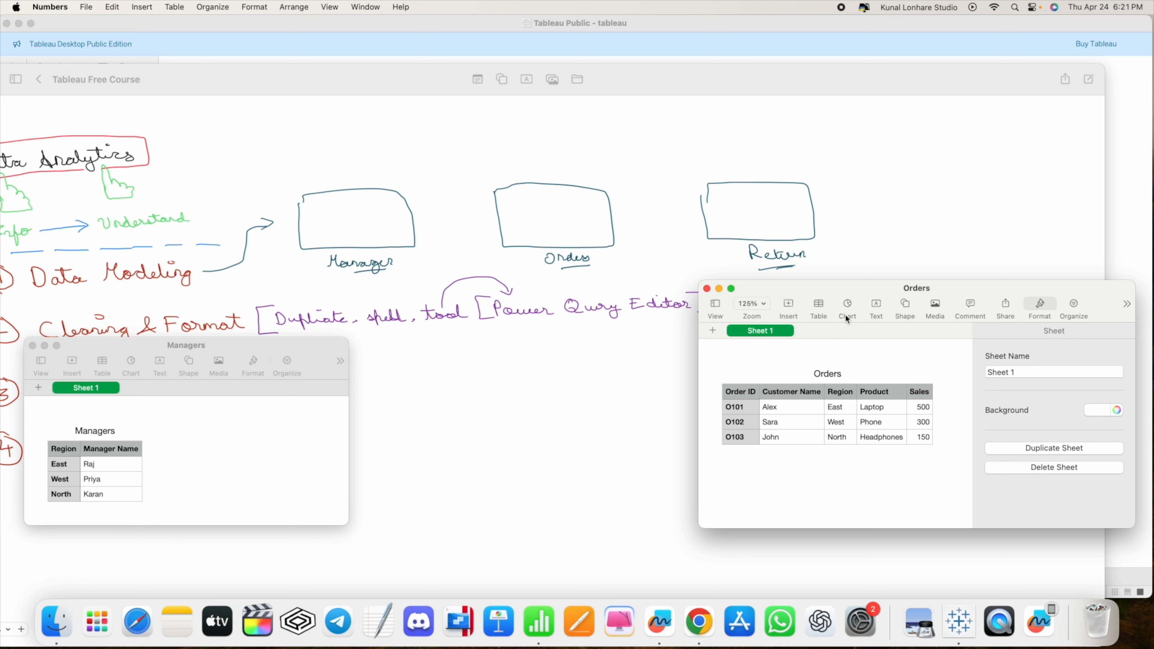
Step: Move the Orders window back to the centre so Managers, Orders and Returns sit side by side
drag(843, 284, 507, 317)
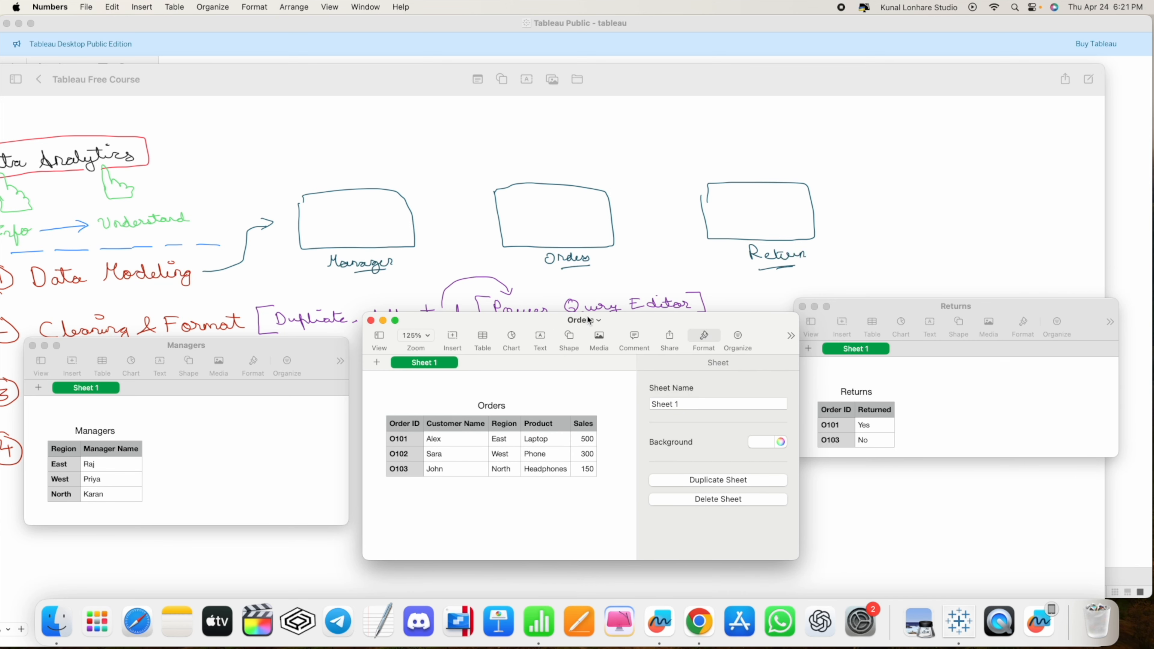
click(861, 302)
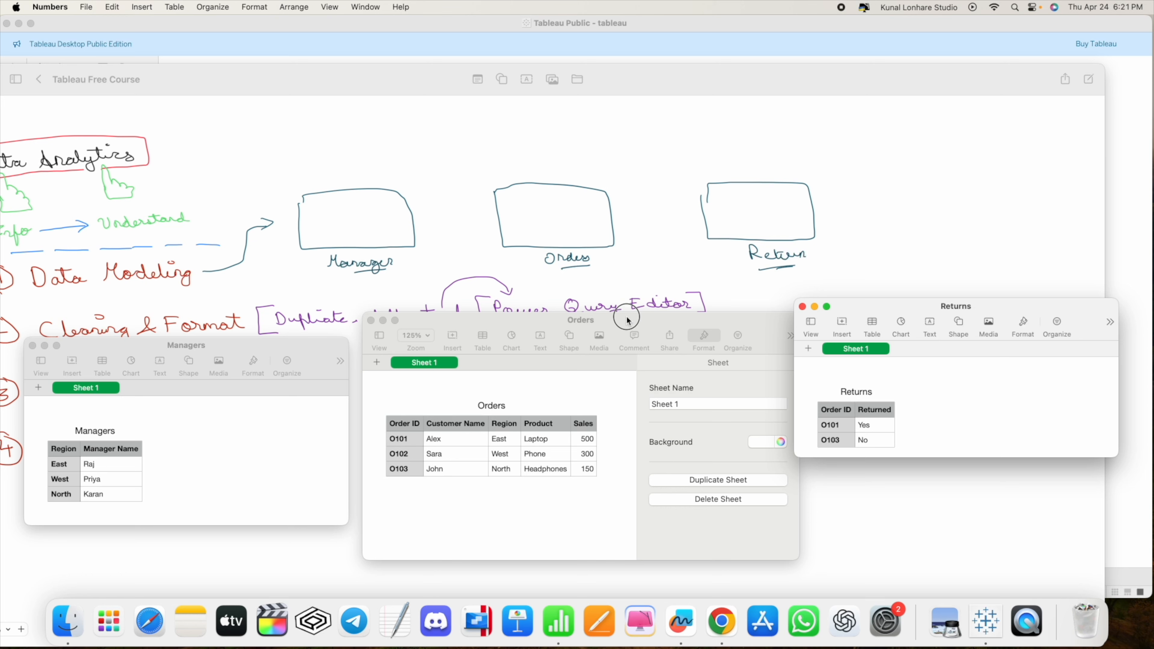
drag(626, 317, 614, 325)
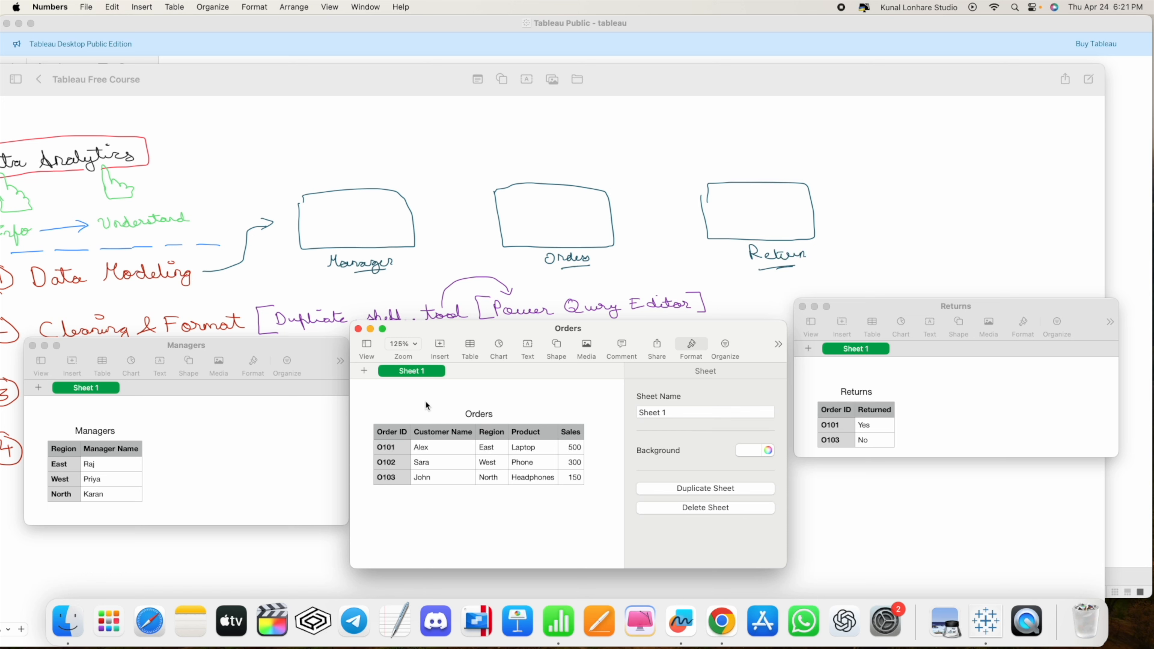
click(218, 347)
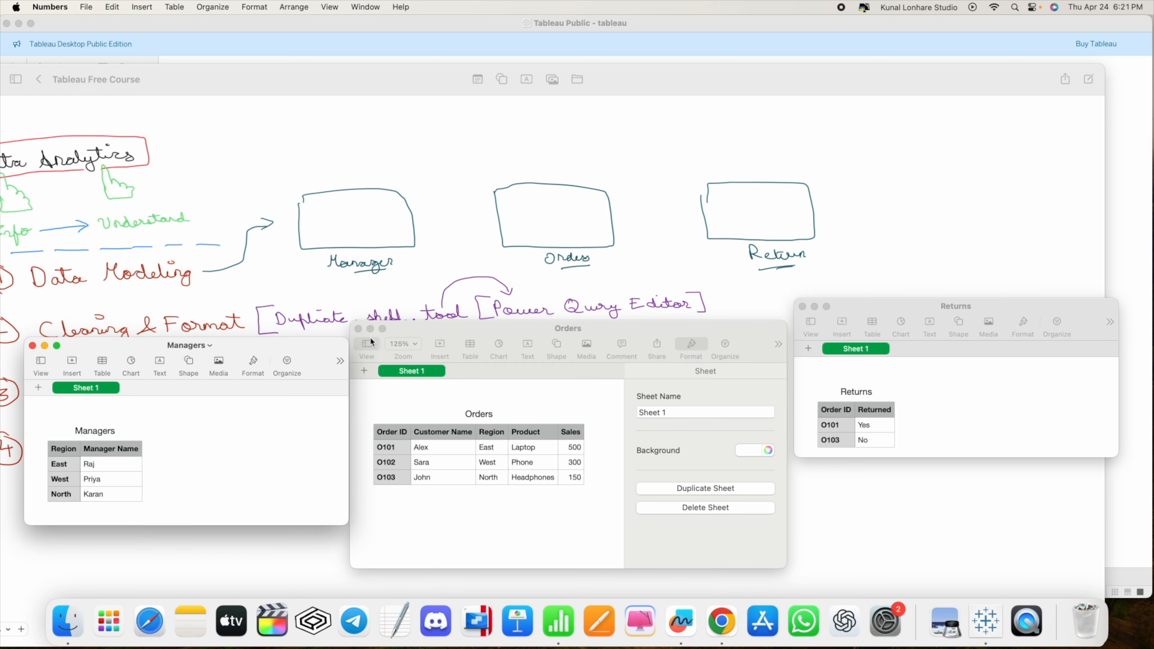
click(866, 308)
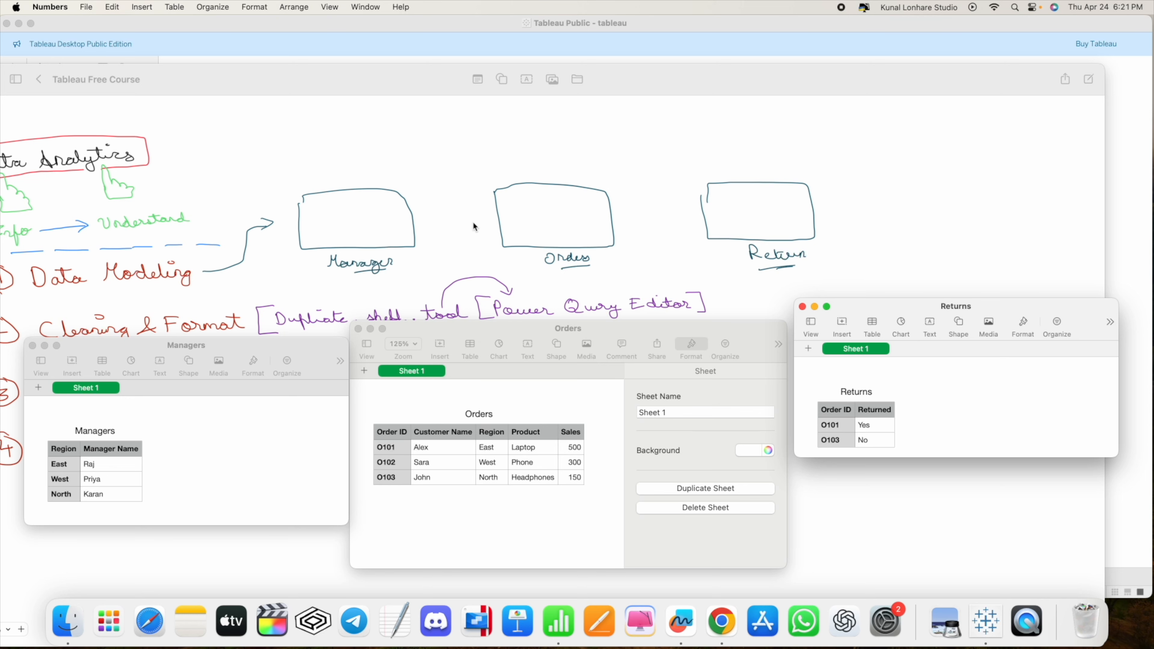
Step: Draw two-way arrows between Manager, Orders and Return, and handwrite '1 Region', '2 Name' in Manager
click(359, 71)
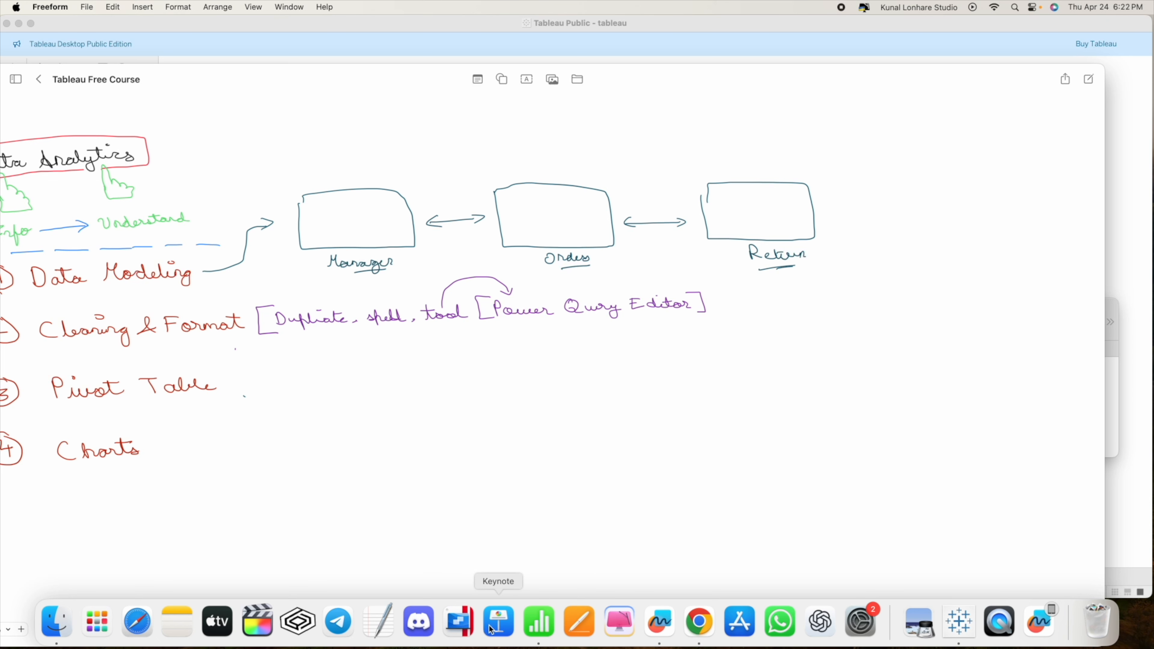
click(549, 627)
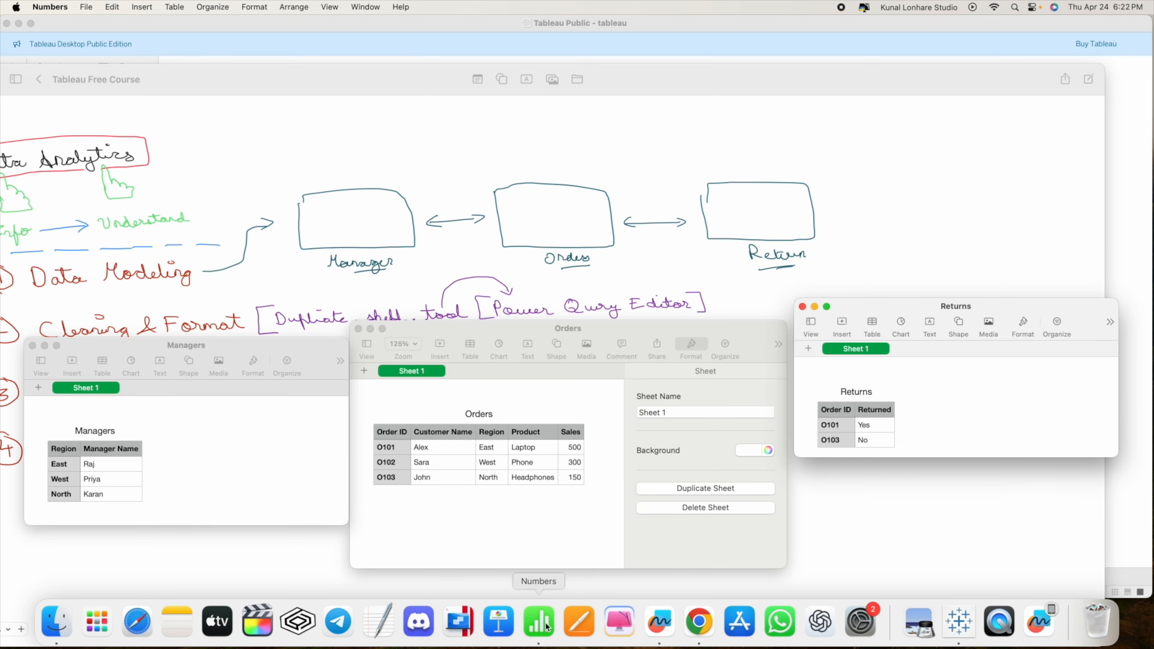
click(467, 321)
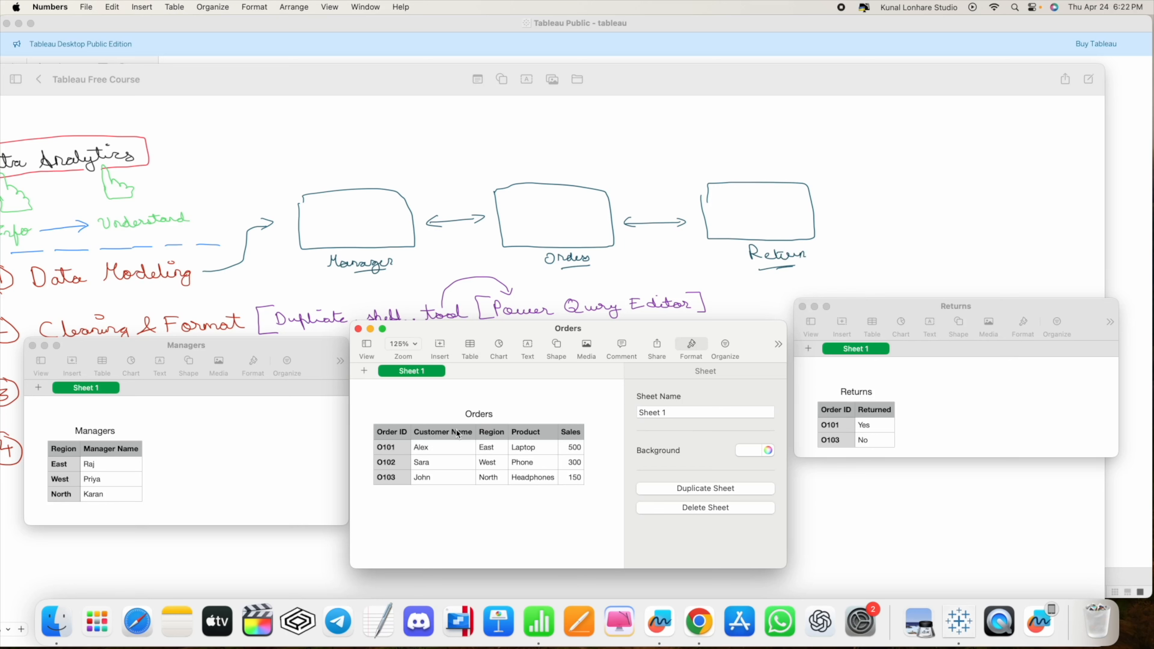
click(142, 342)
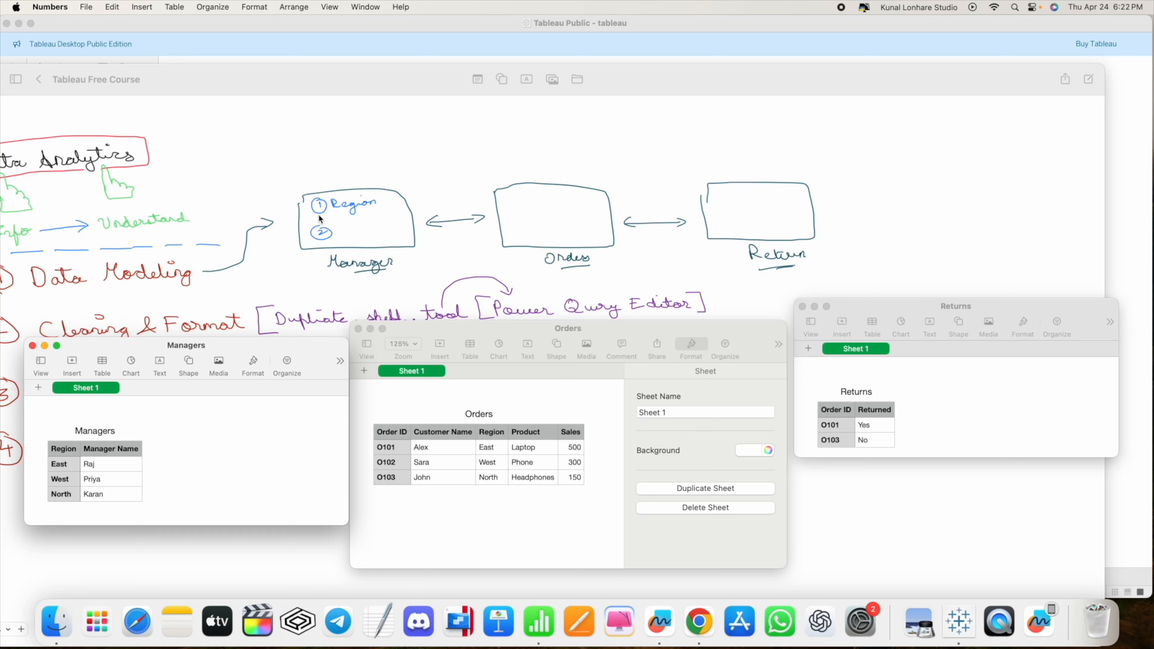
click(454, 328)
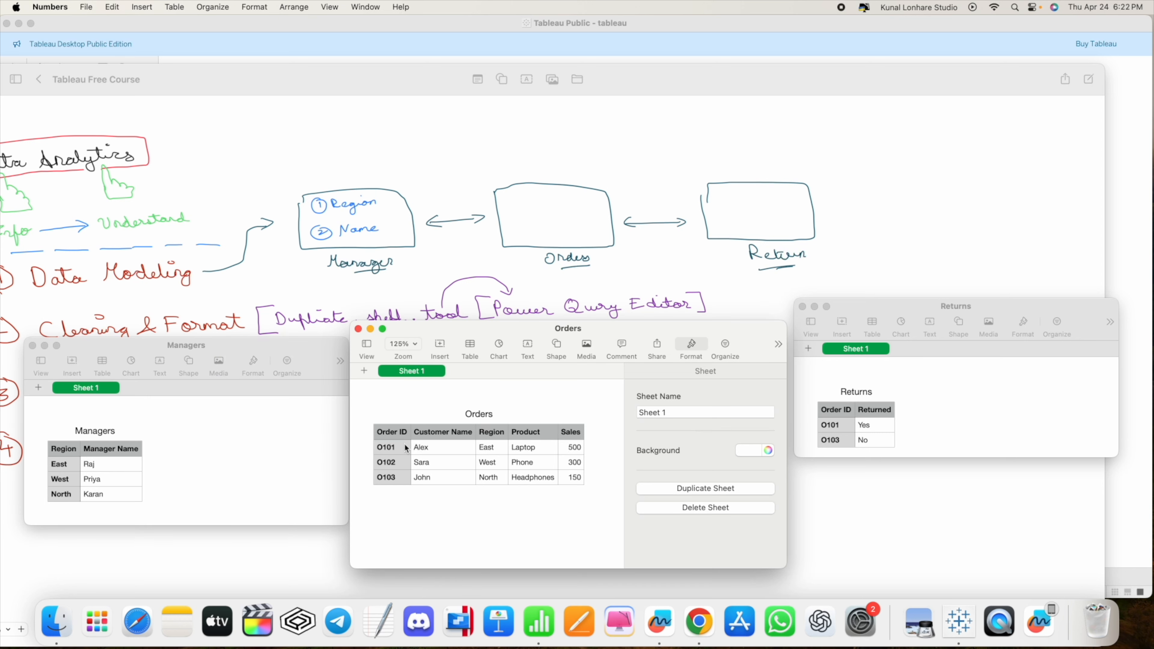
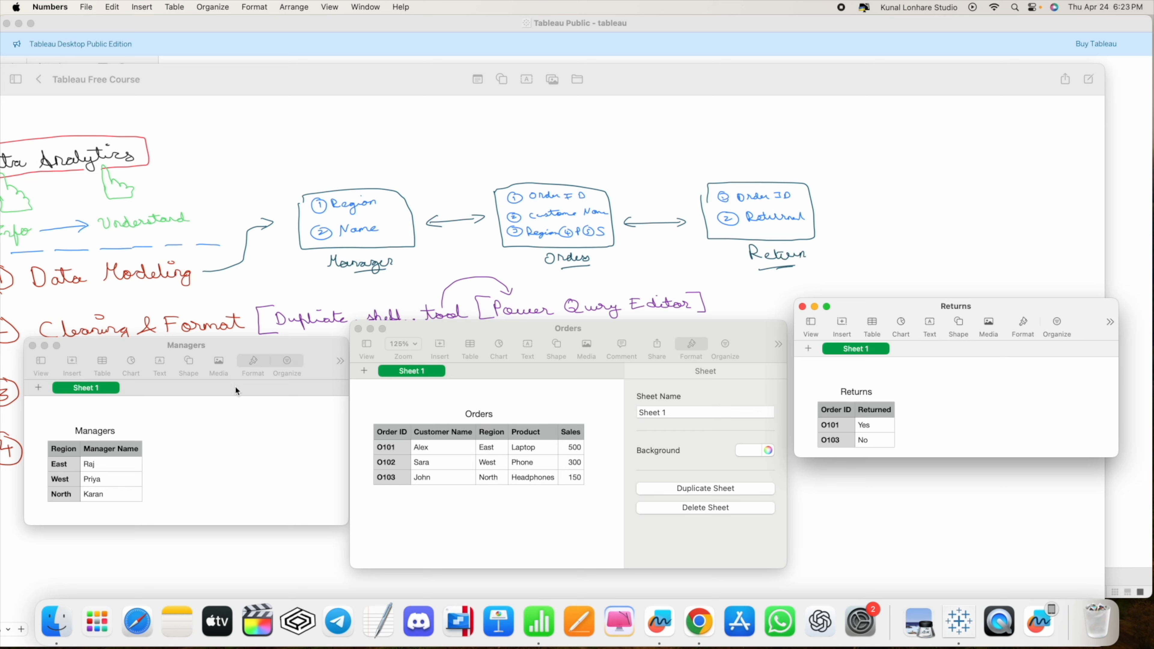
Step: Rearrange the Managers, Orders and Returns table windows, nudging Orders slightly right for comparison
click(331, 345)
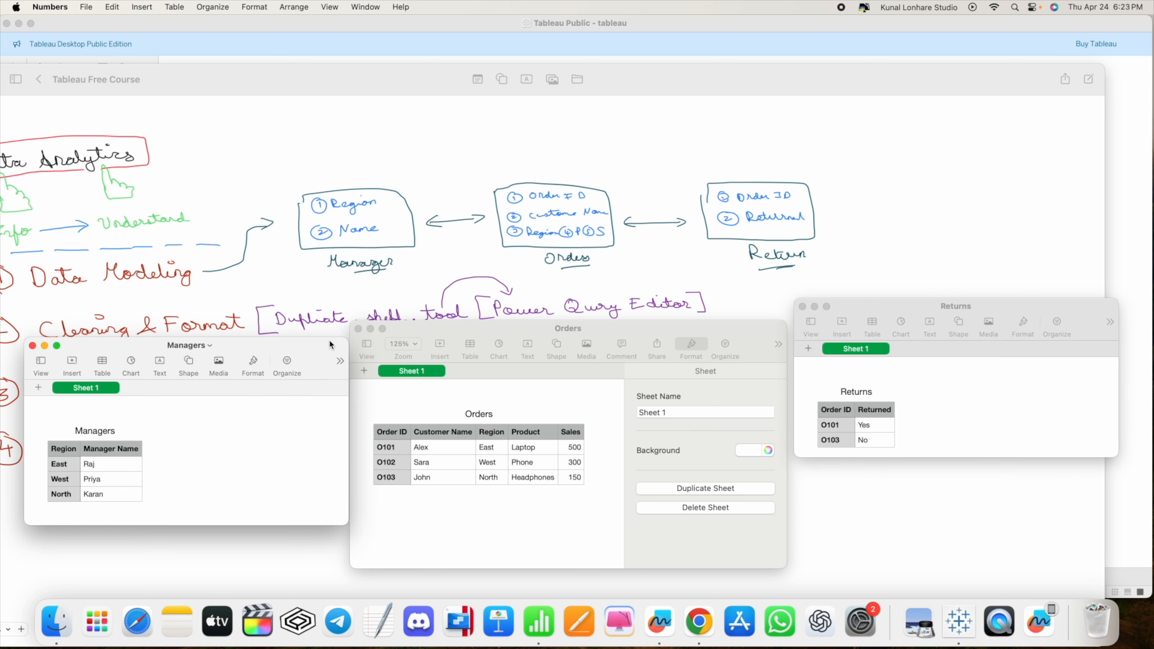
click(455, 327)
click(907, 301)
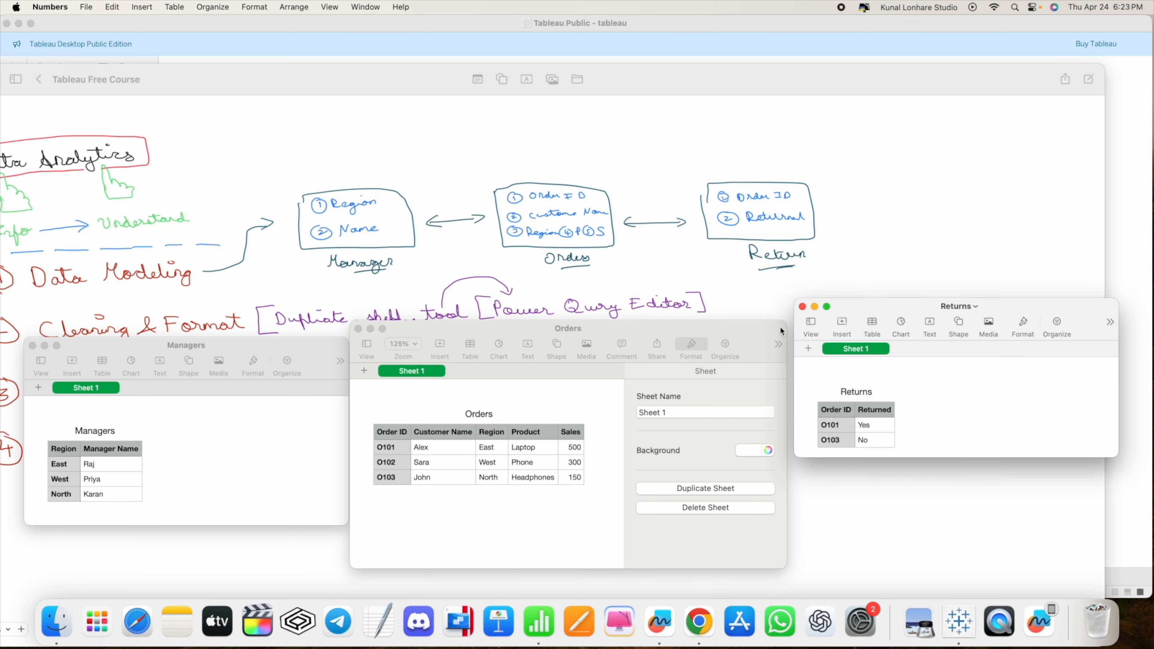
drag(593, 327, 872, 268)
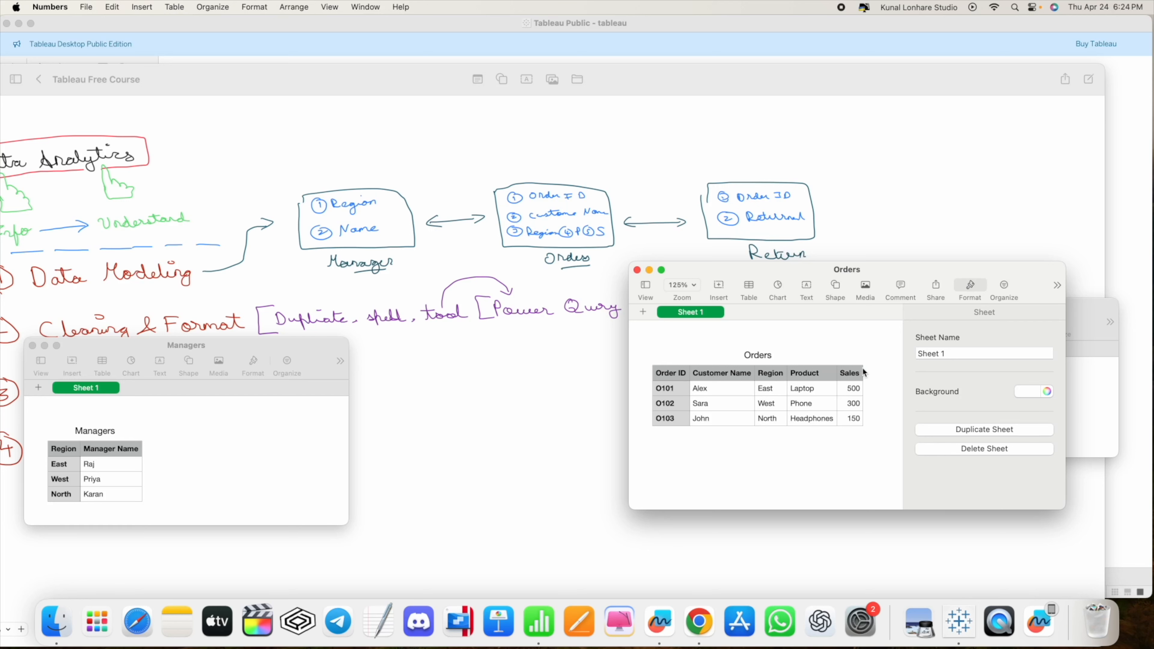
mouse_move(882, 269)
mouse_down()
mouse_move(756, 328)
mouse_move(608, 331)
mouse_up()
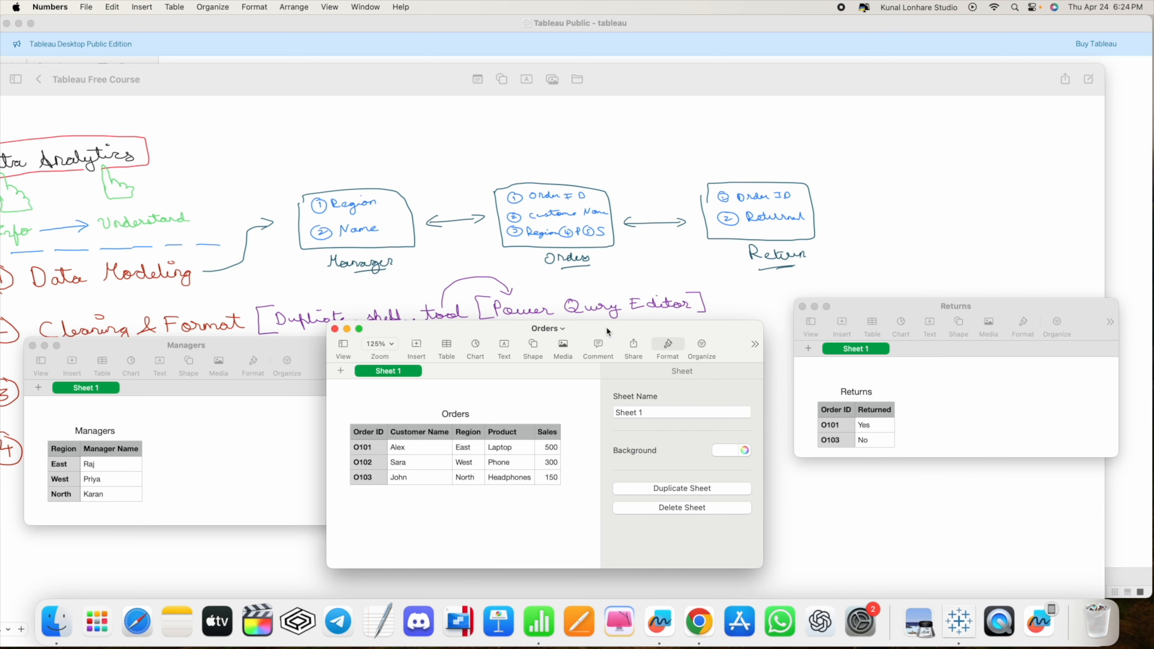
click(911, 302)
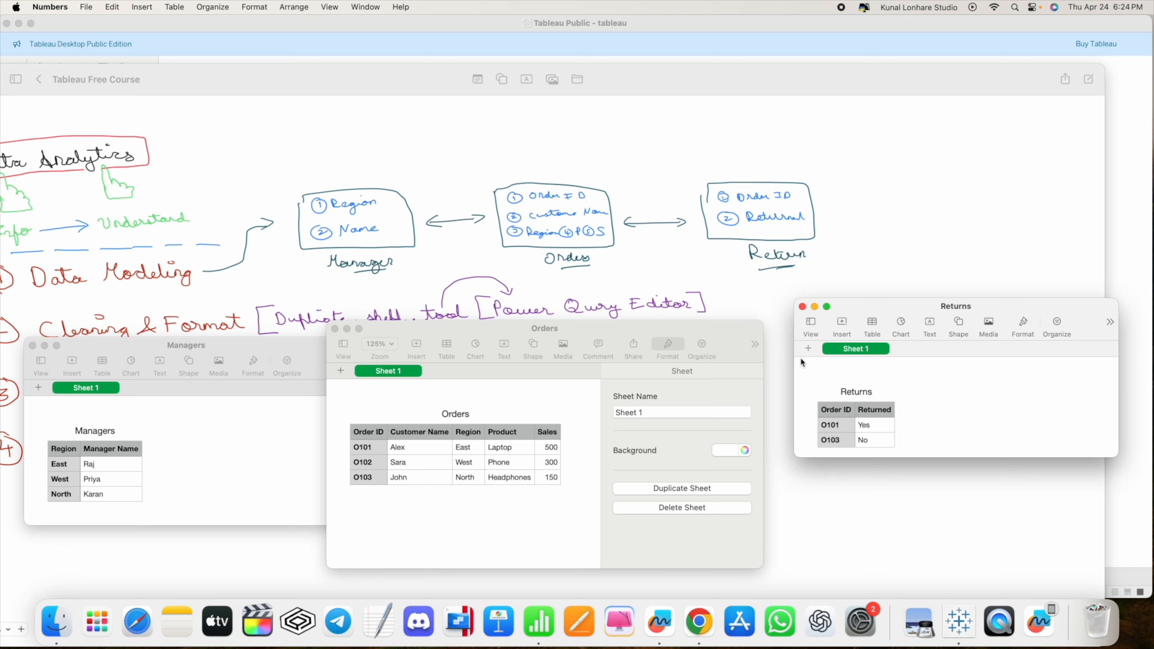
drag(508, 330, 538, 331)
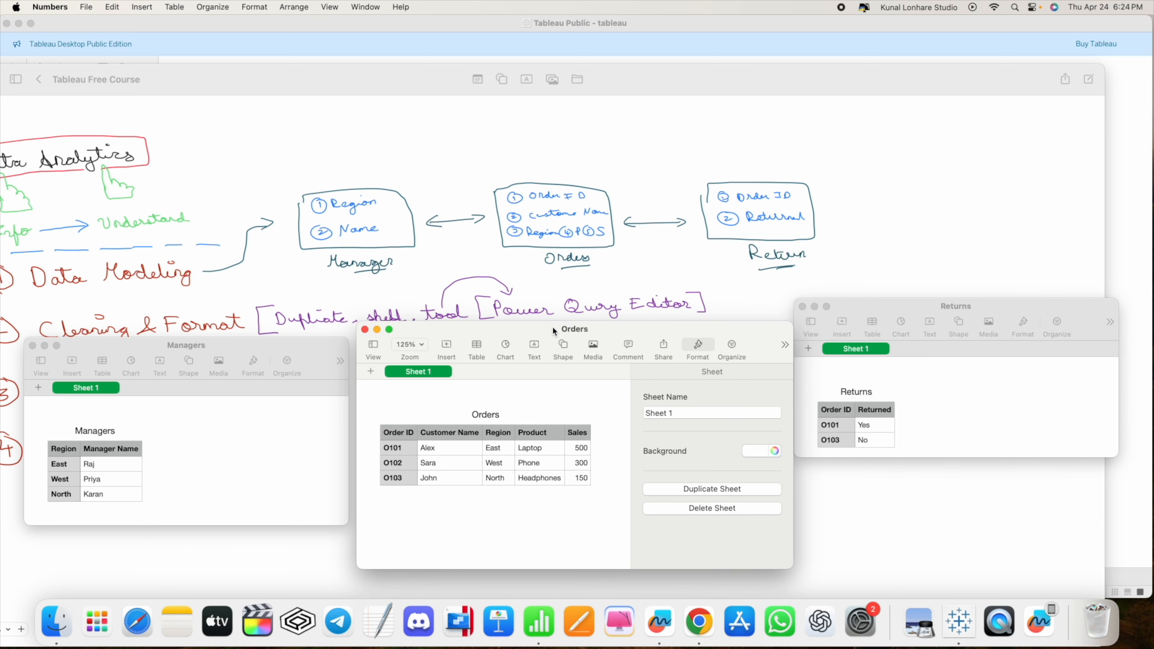
click(870, 304)
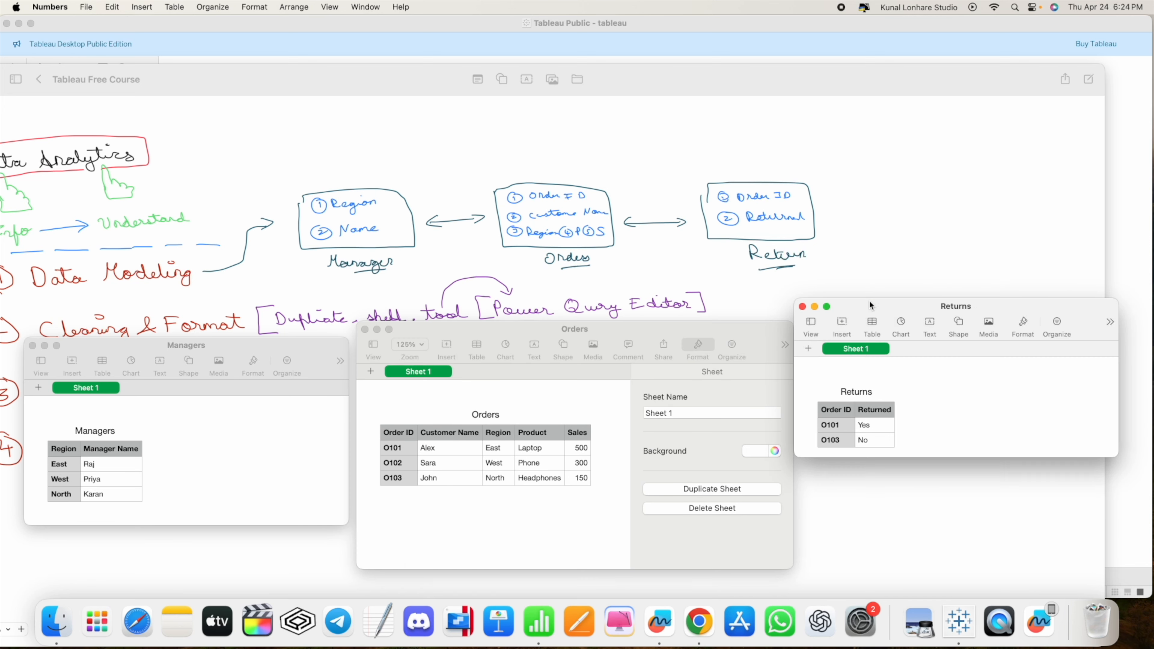
click(493, 332)
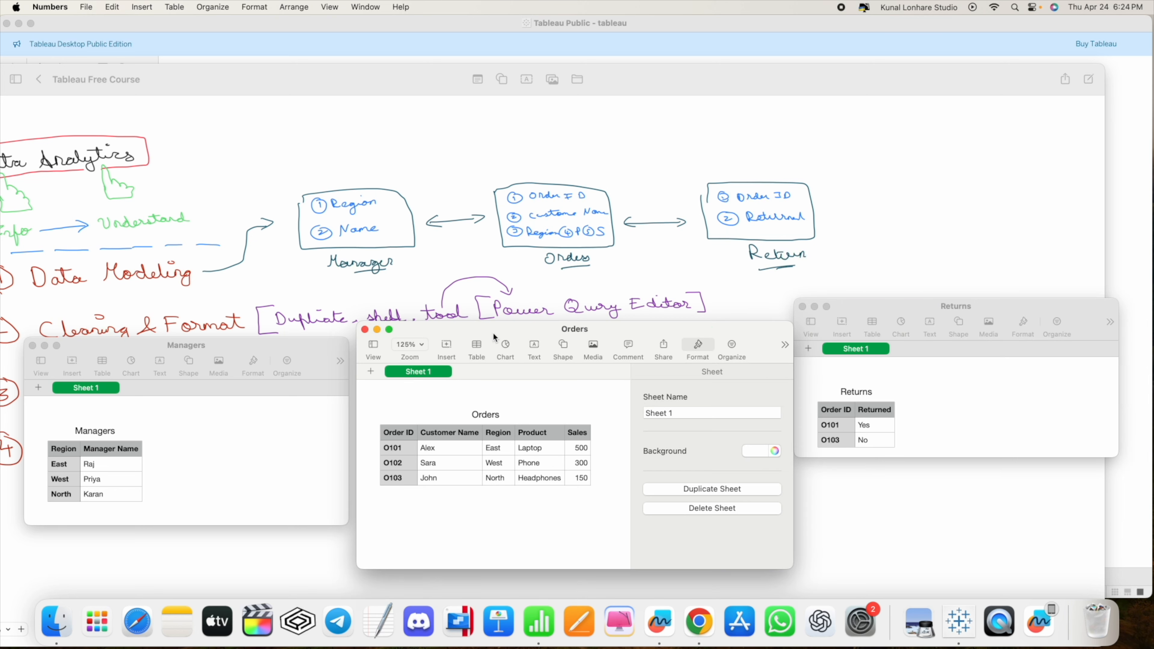
click(864, 311)
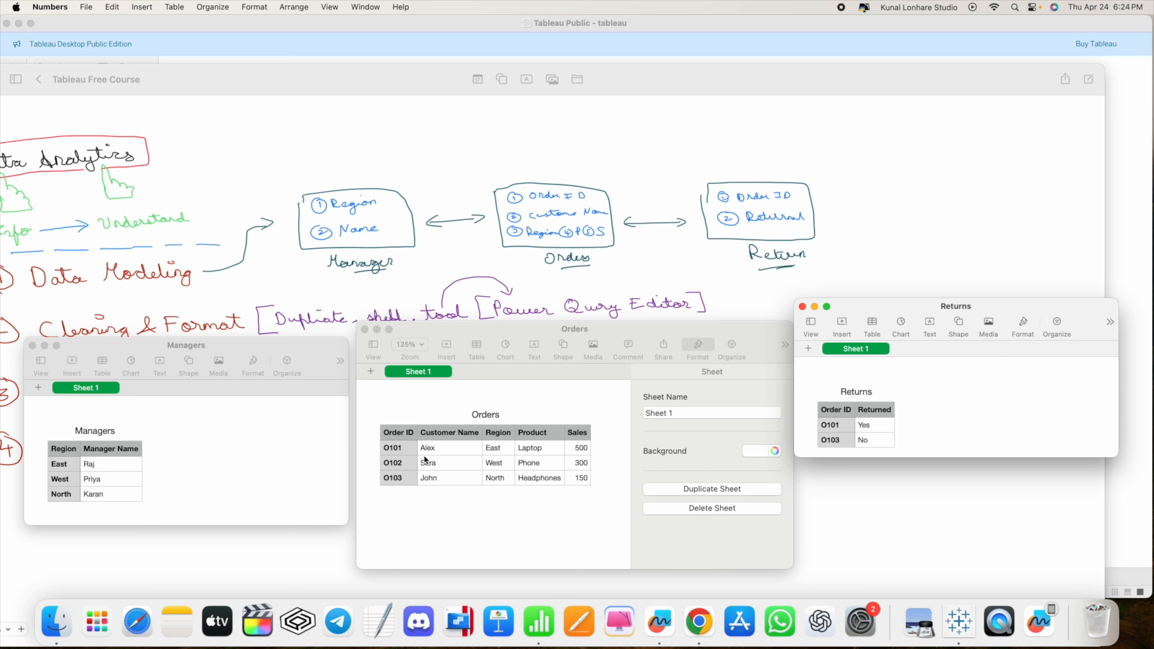
click(449, 332)
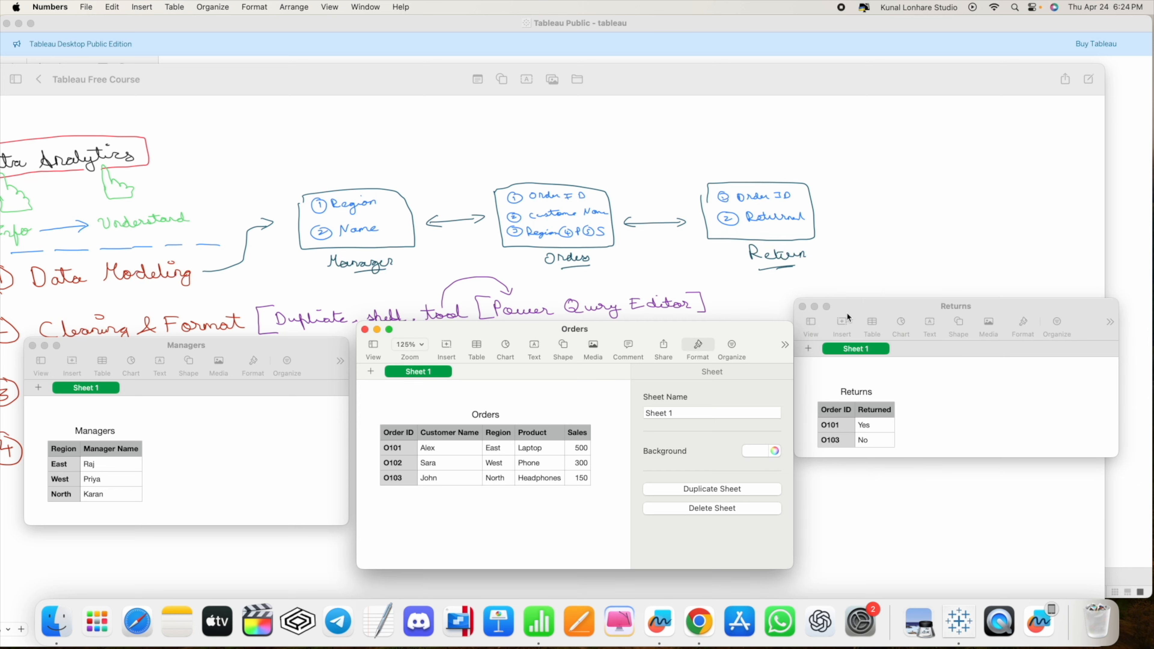
click(849, 304)
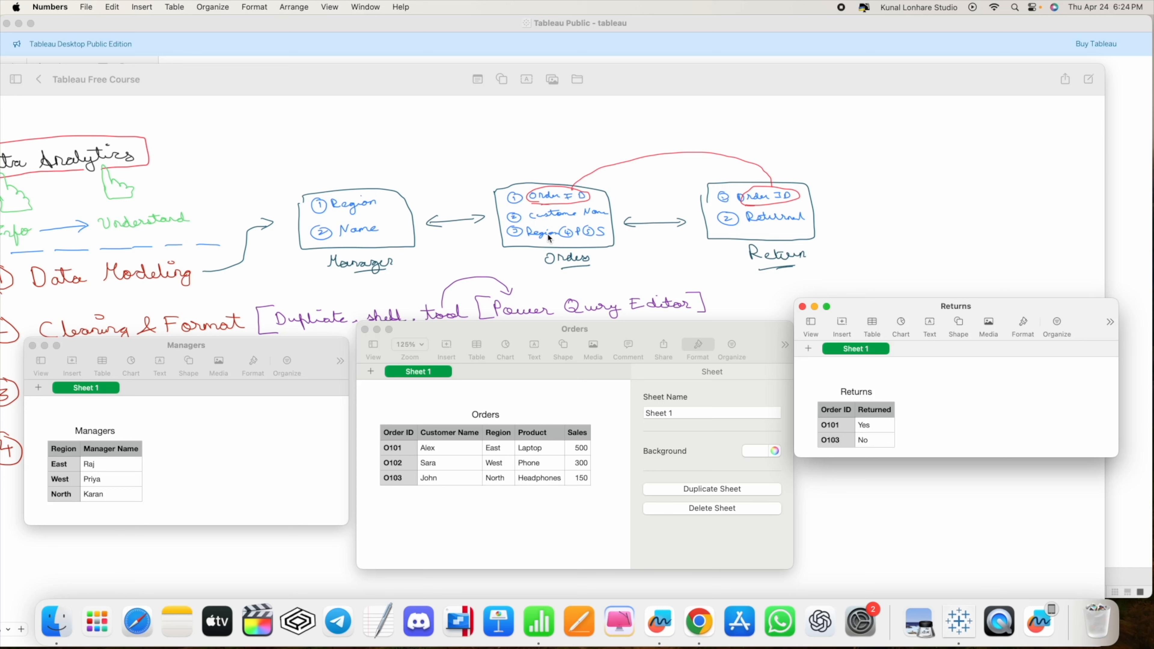
Step: Compare the Managers and Orders tables, then return to the Tableau Public data source page
click(300, 344)
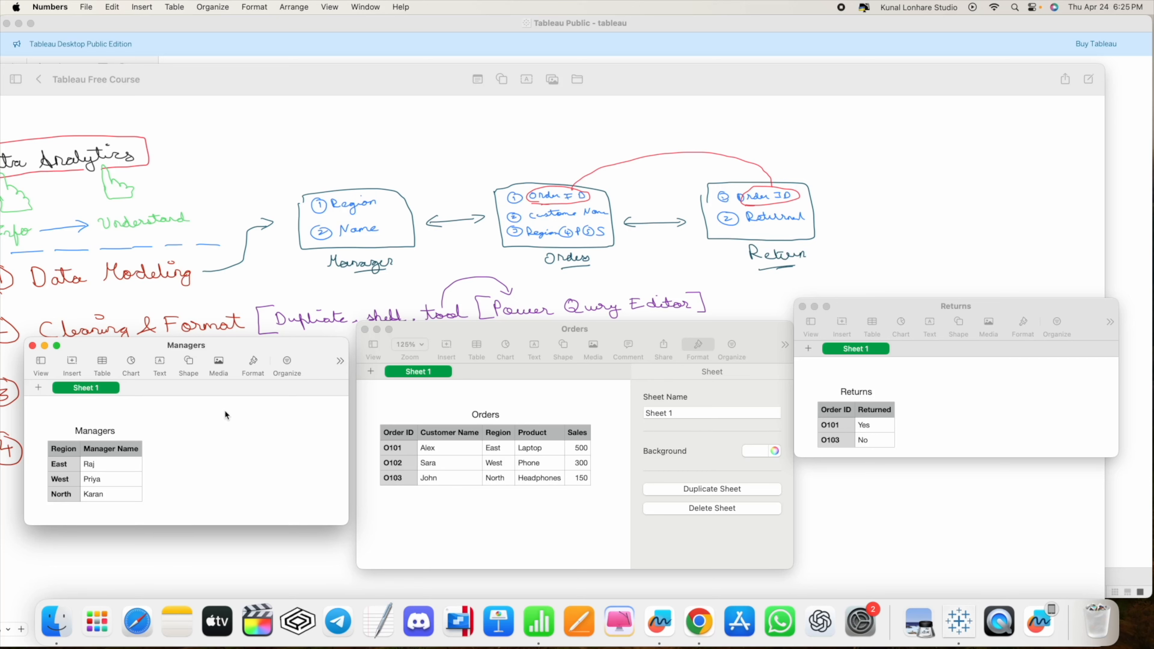
click(456, 330)
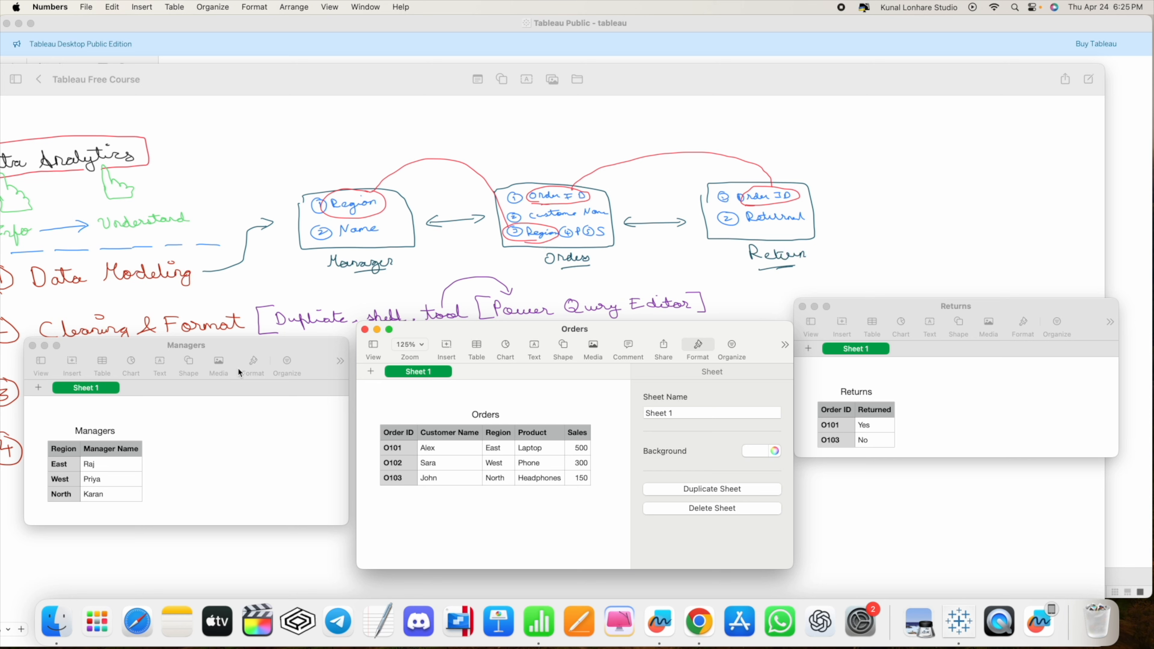
click(223, 343)
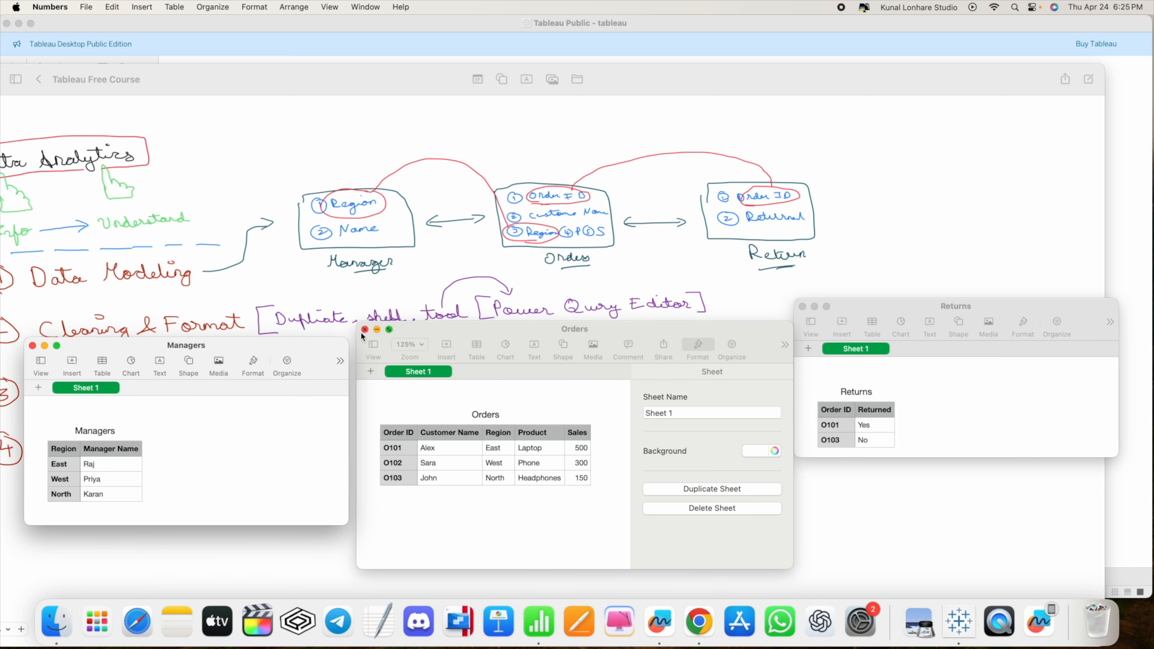
click(480, 325)
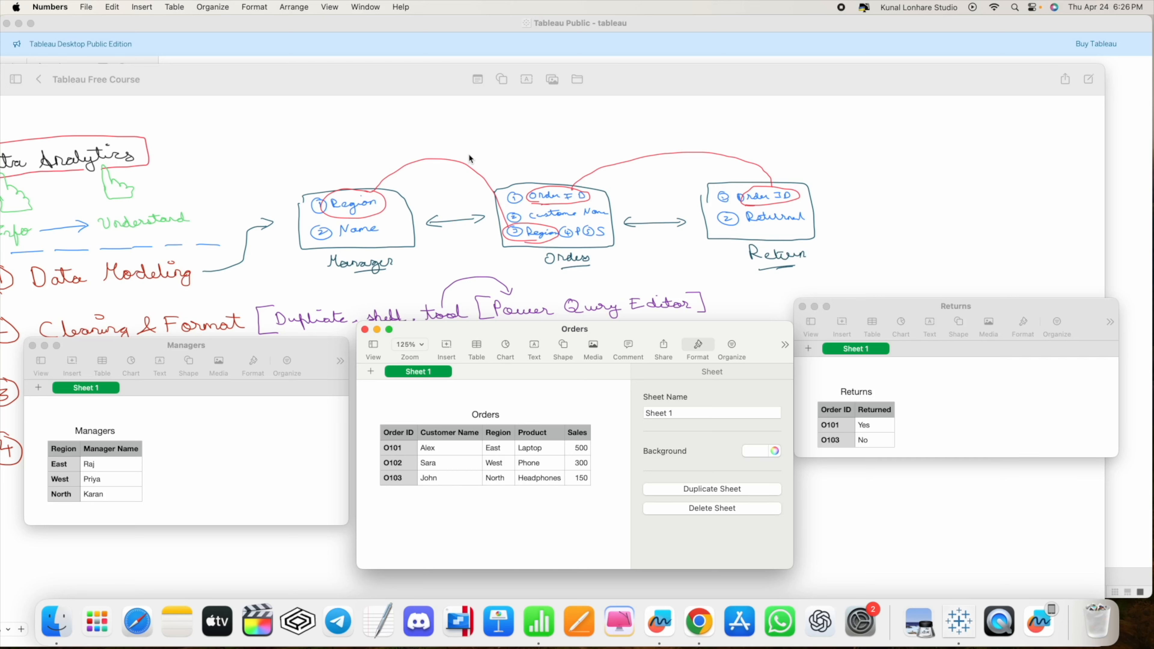
click(414, 24)
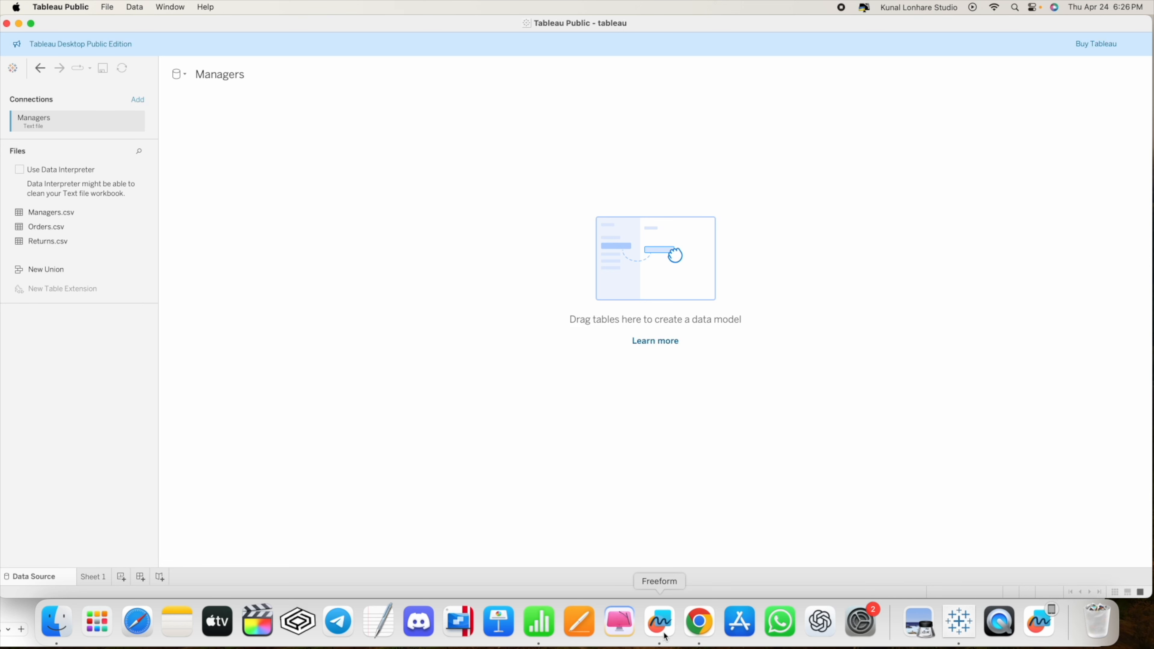
Step: Move the Freeform board aside and add Orders.csv to the data model canvas
click(660, 622)
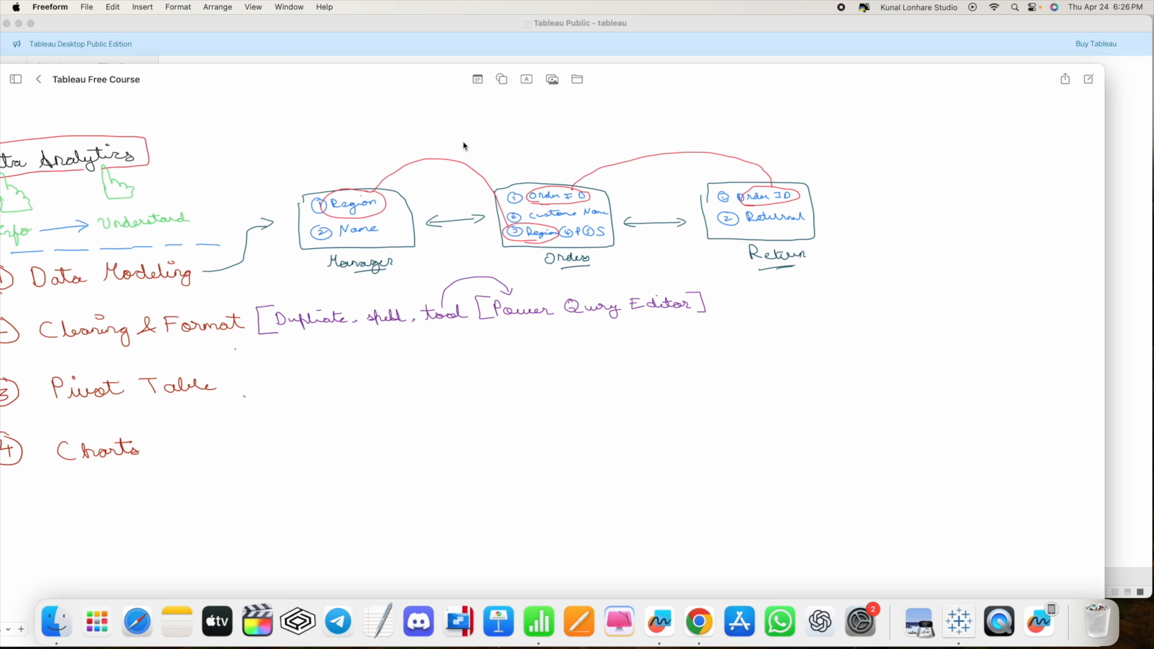
drag(389, 79, 483, 340)
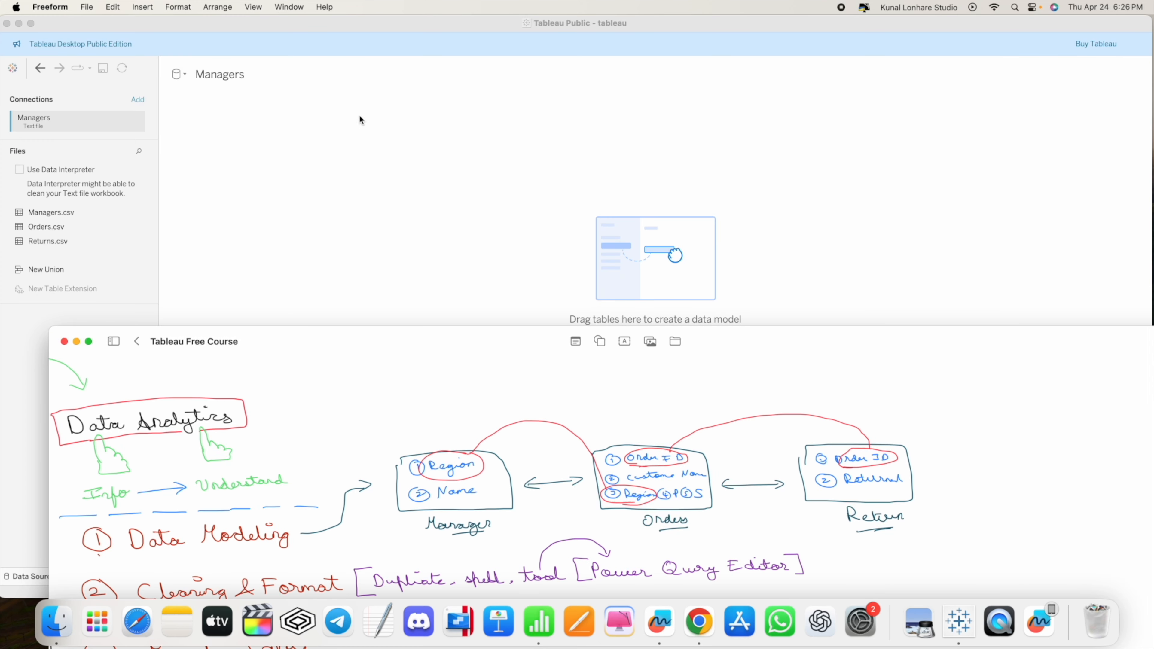
click(286, 27)
drag(45, 226, 232, 171)
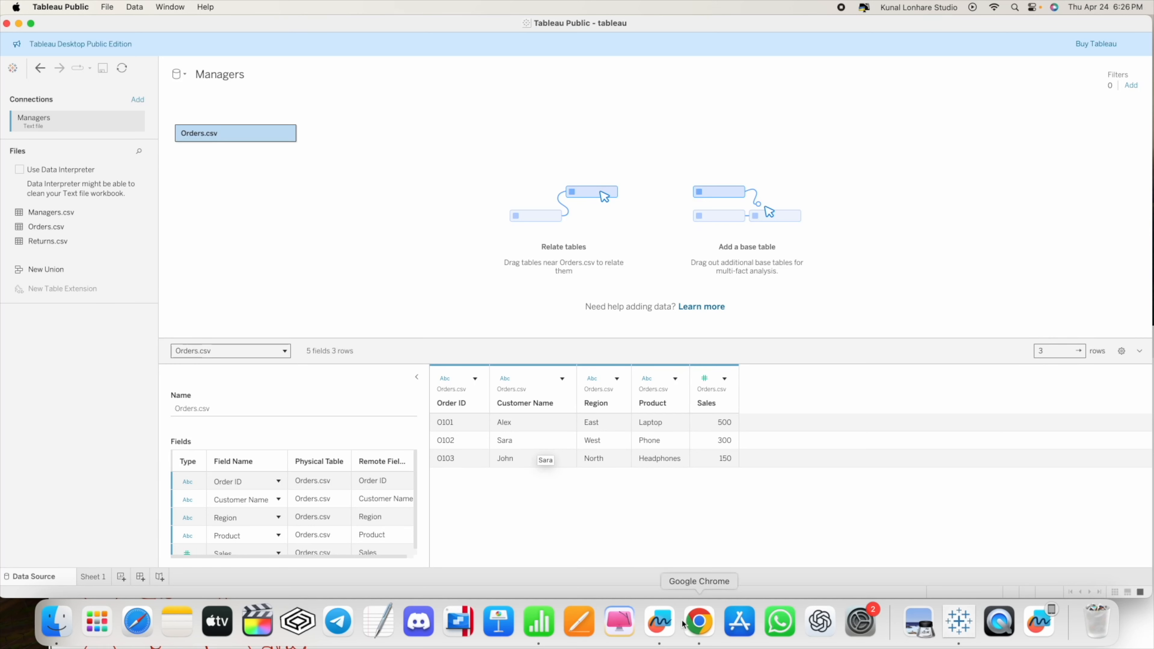
Step: Drop Managers.csv beside Orders.csv to relate the two tables
click(661, 626)
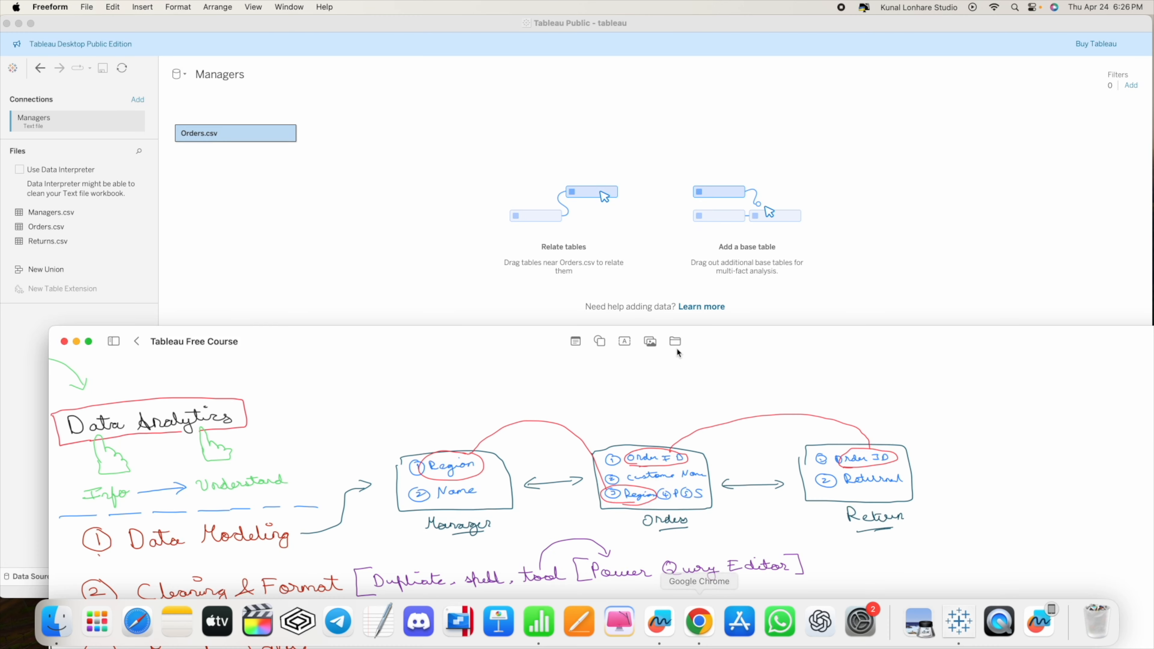
drag(516, 332, 576, 214)
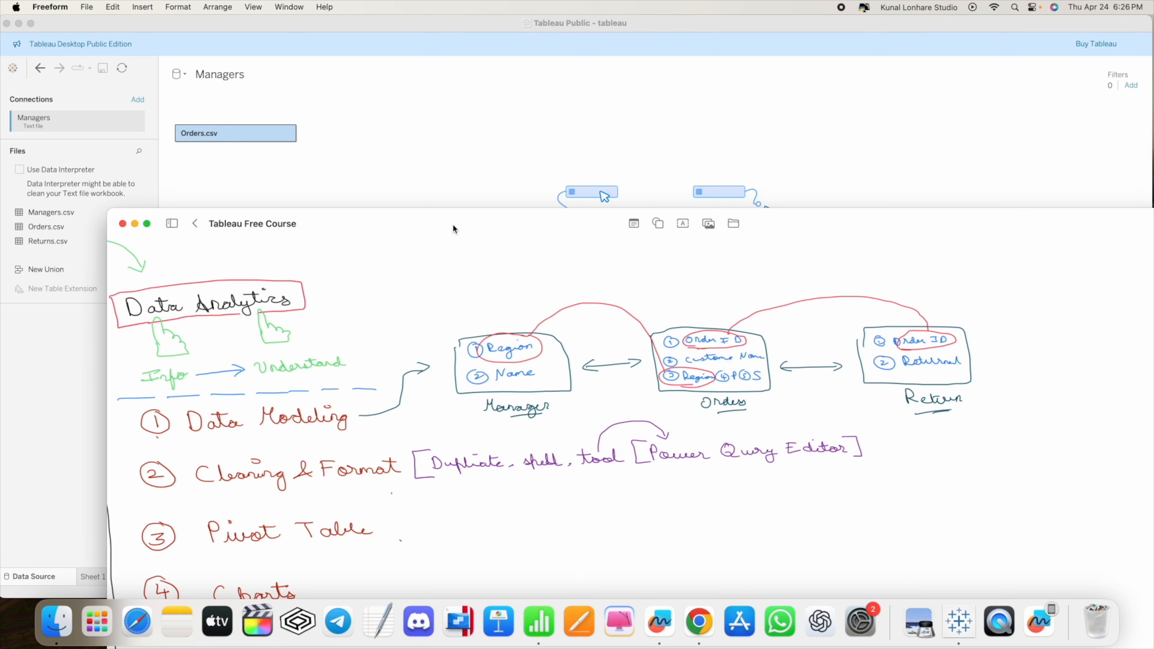
click(344, 33)
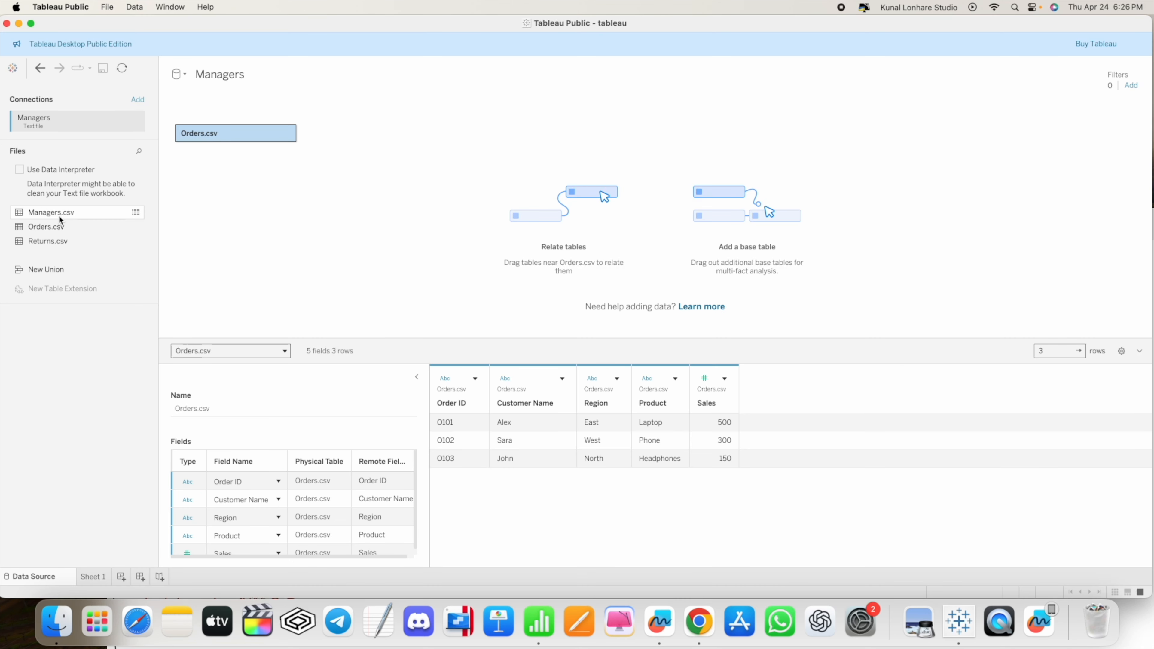
drag(40, 212, 274, 170)
drag(306, 160, 343, 161)
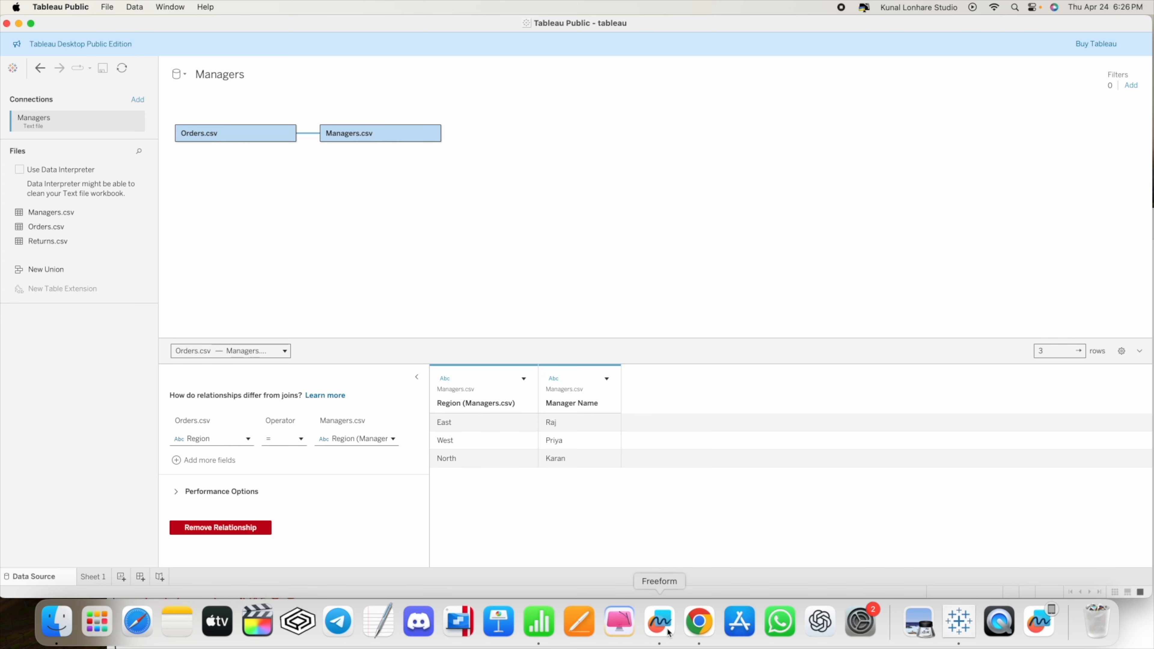
Step: Check the relationship's Orders.csv field list, keeping Region selected
click(660, 622)
drag(510, 226, 532, 458)
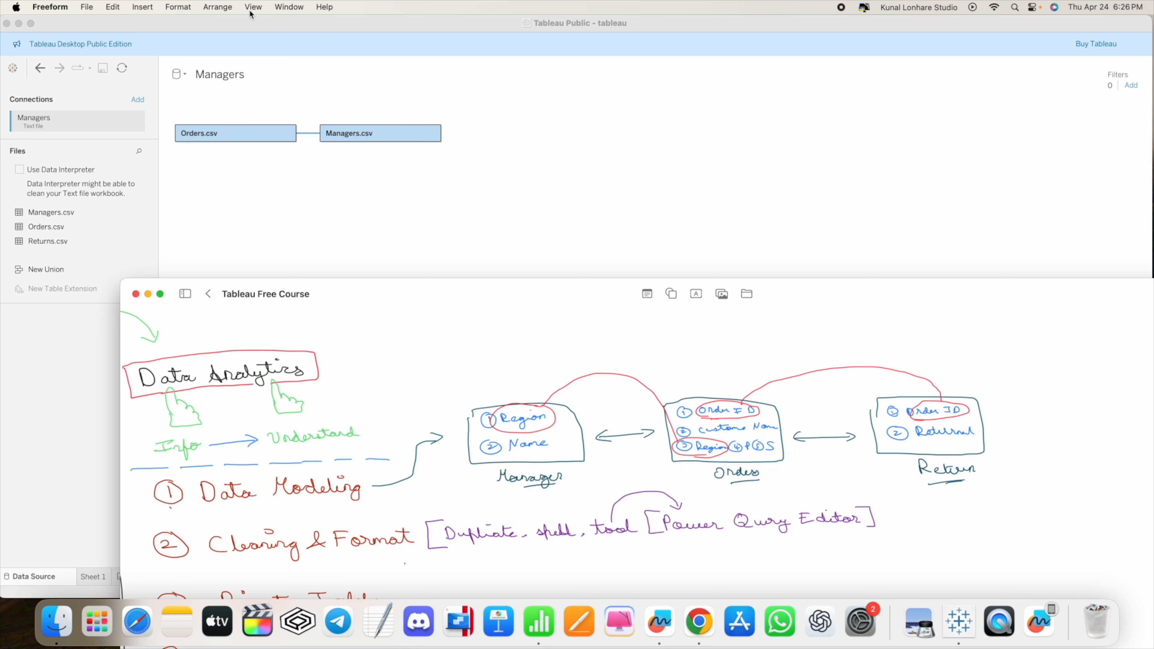
click(246, 33)
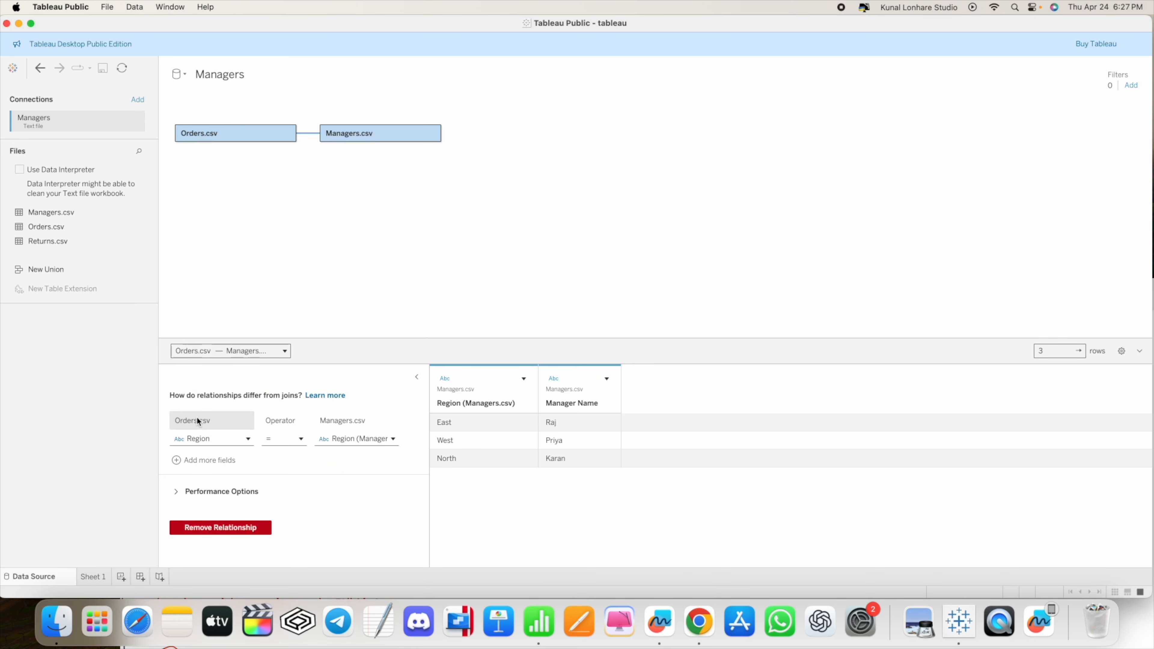
click(203, 439)
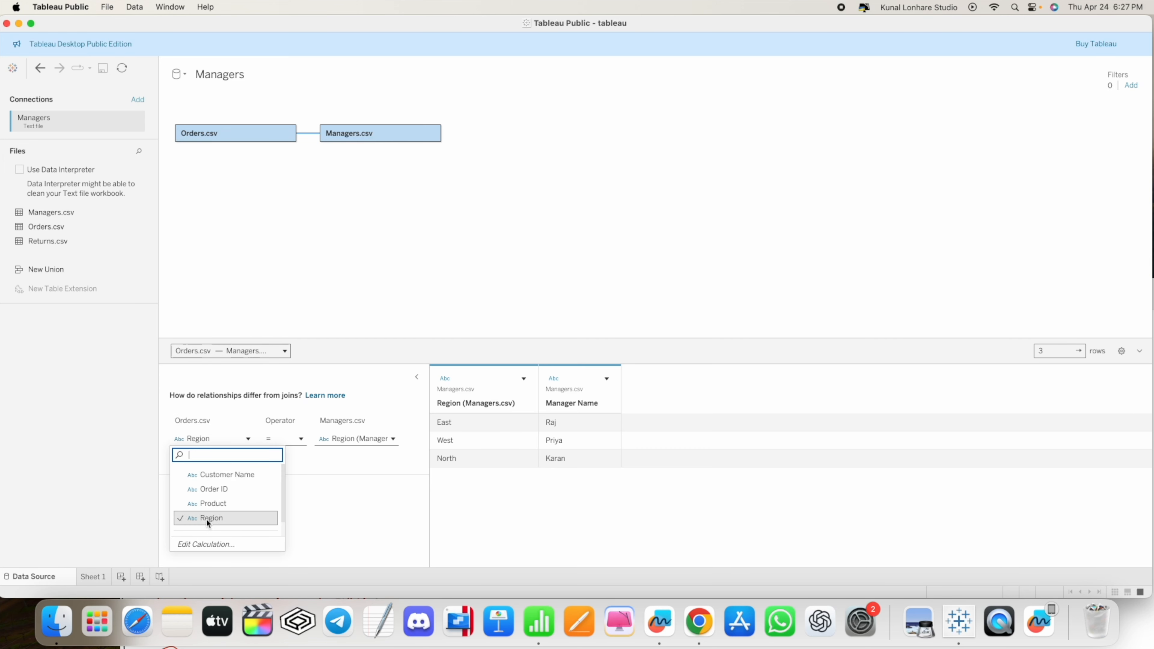
click(304, 512)
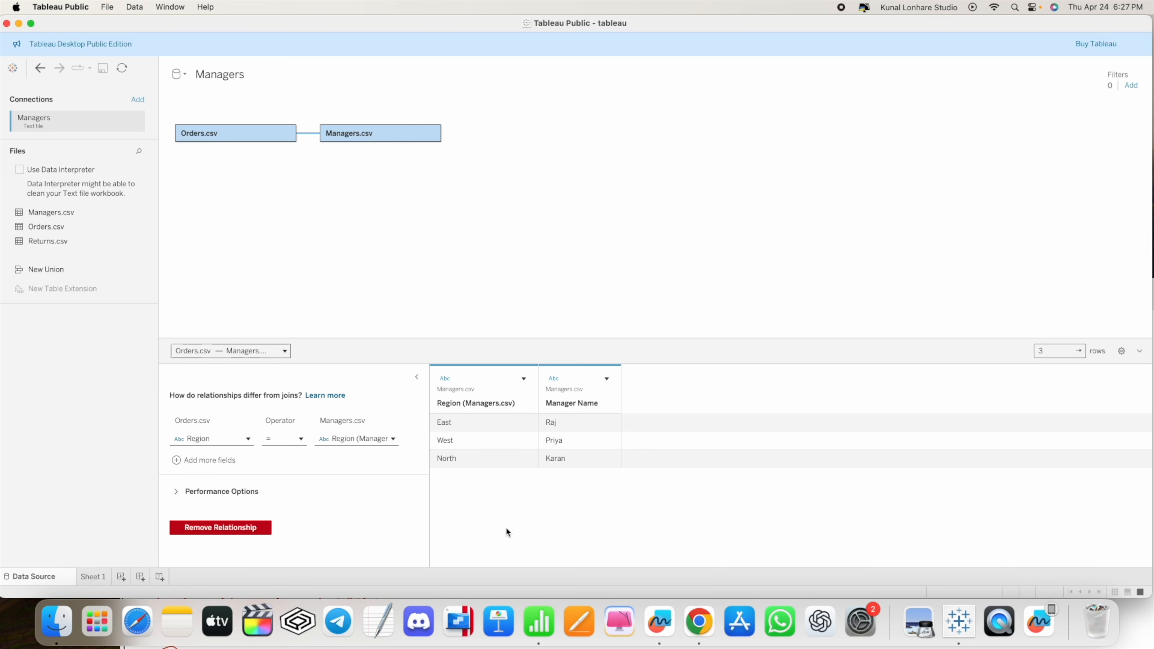
Step: Clear the notes board away and place the Managers table beside the Orders table
click(659, 622)
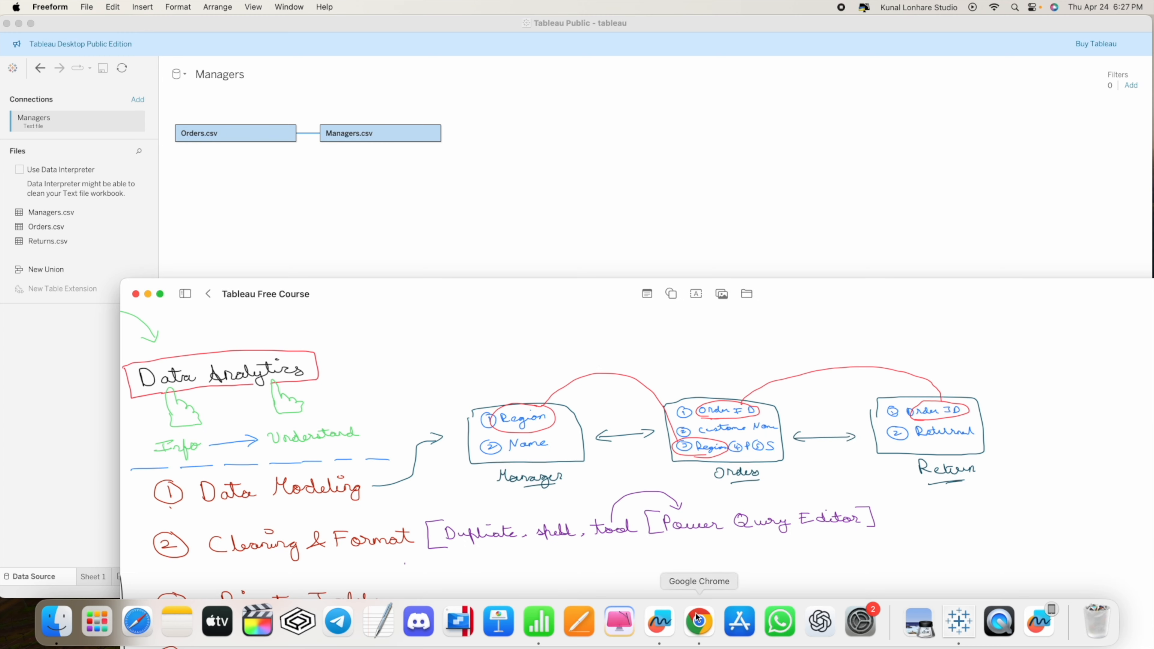
drag(520, 301, 708, 114)
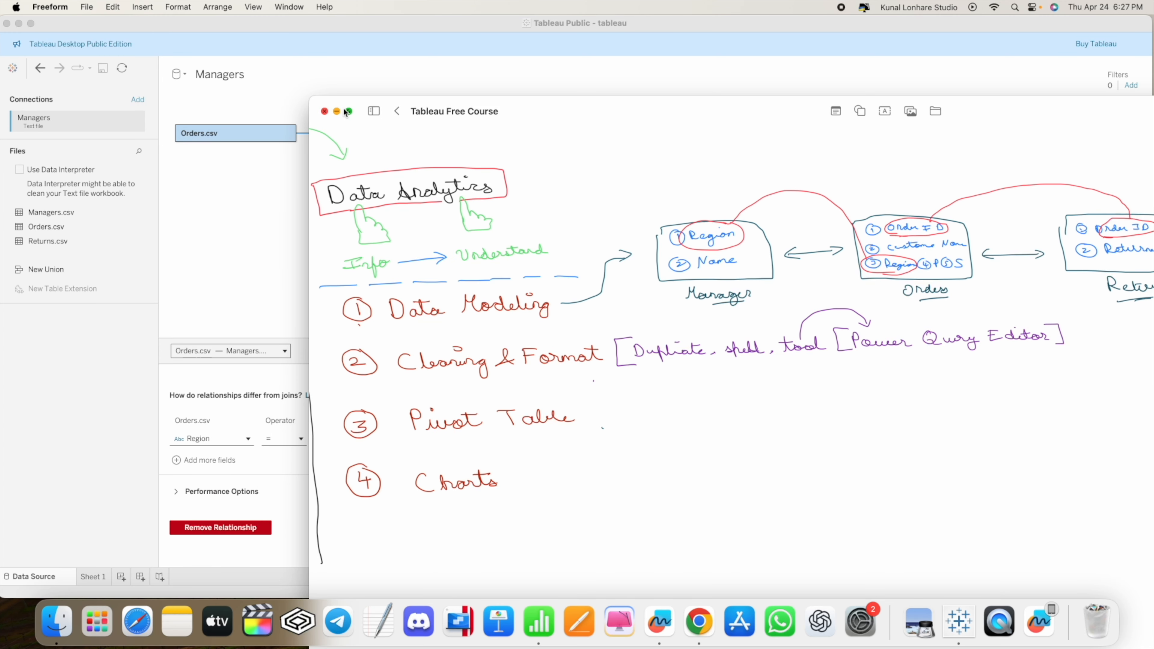
key(super+m)
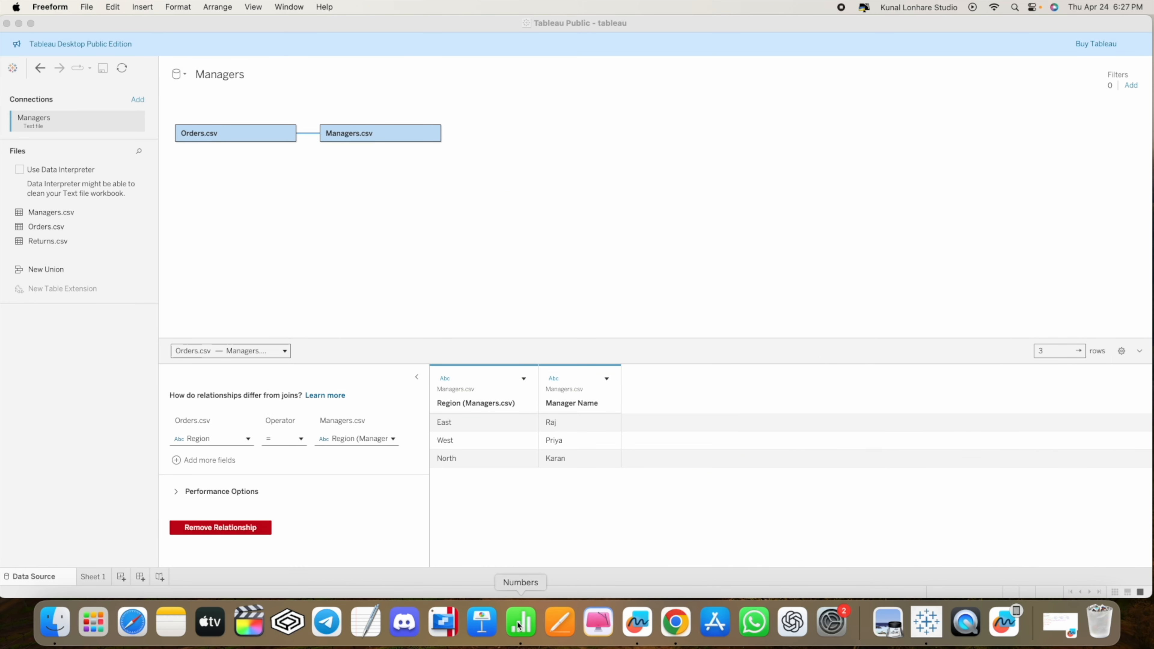
click(521, 622)
drag(317, 343, 1044, 298)
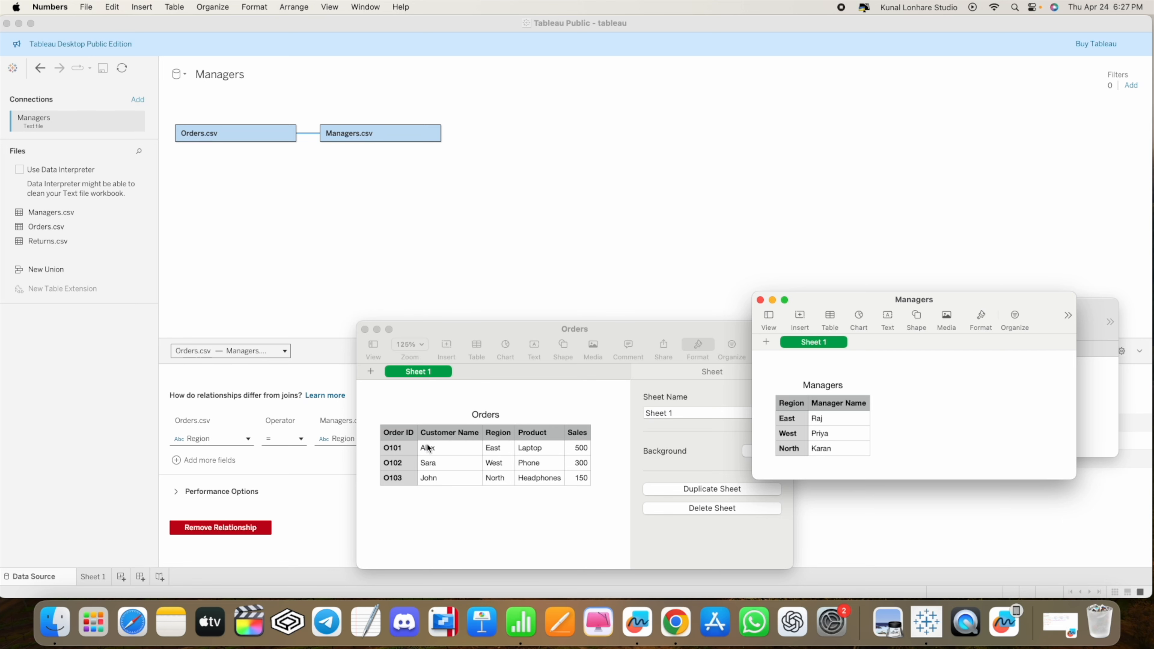
Step: Match Orders.csv's Customer Name against Region (Managers.csv) in the relationship
click(94, 389)
click(217, 437)
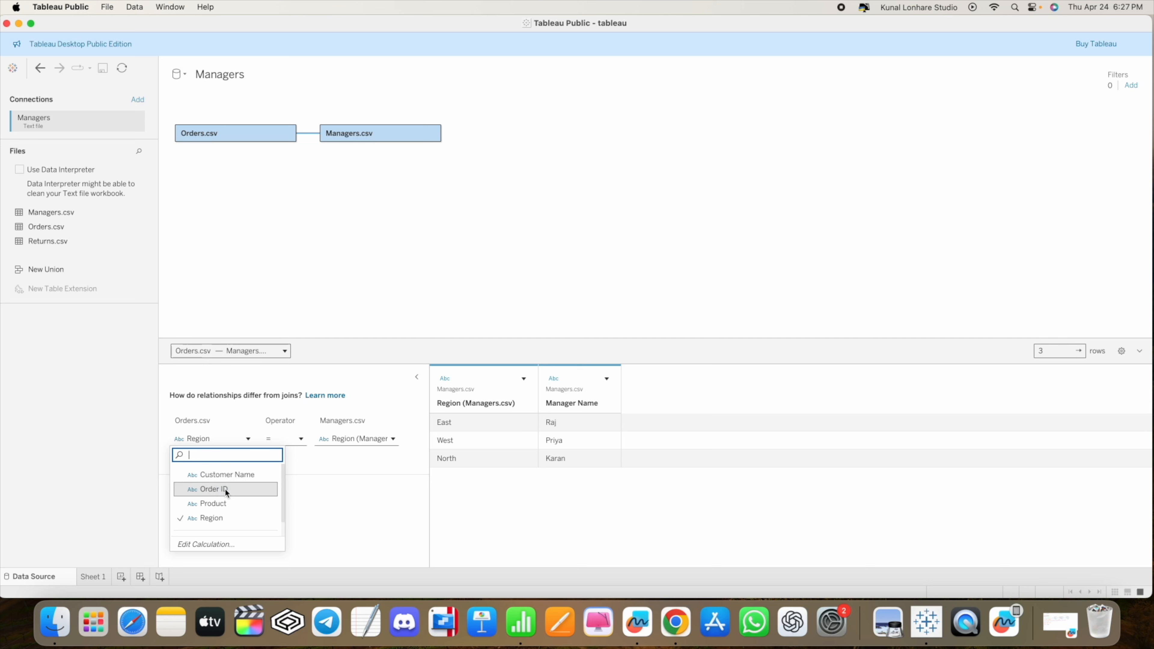
click(228, 475)
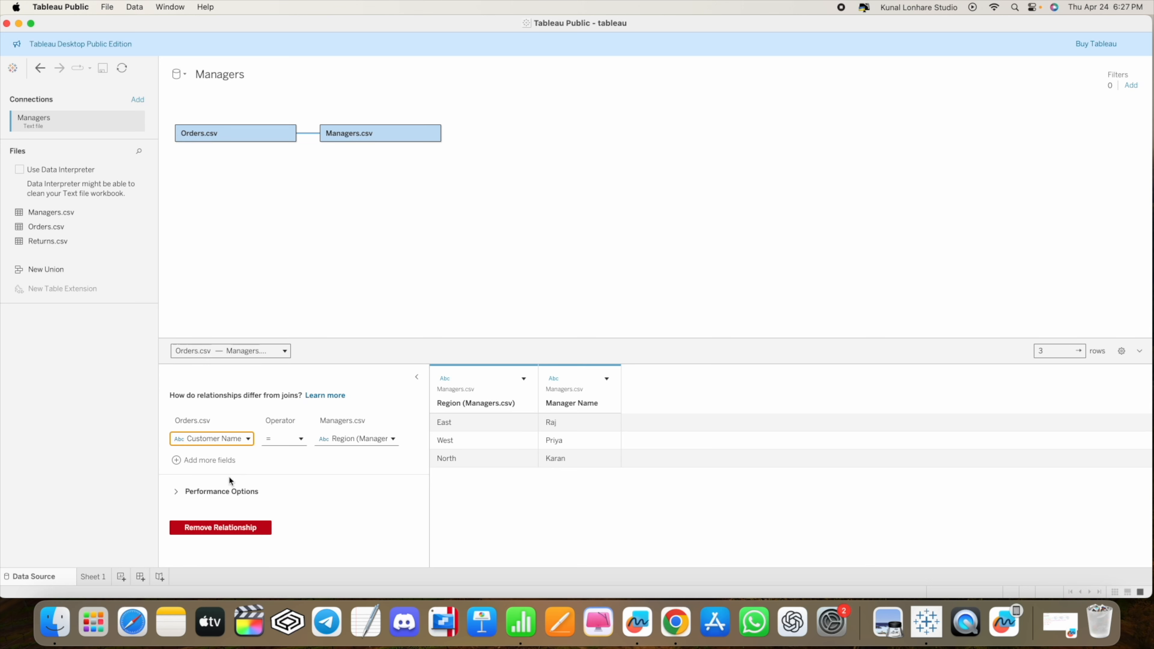
click(314, 492)
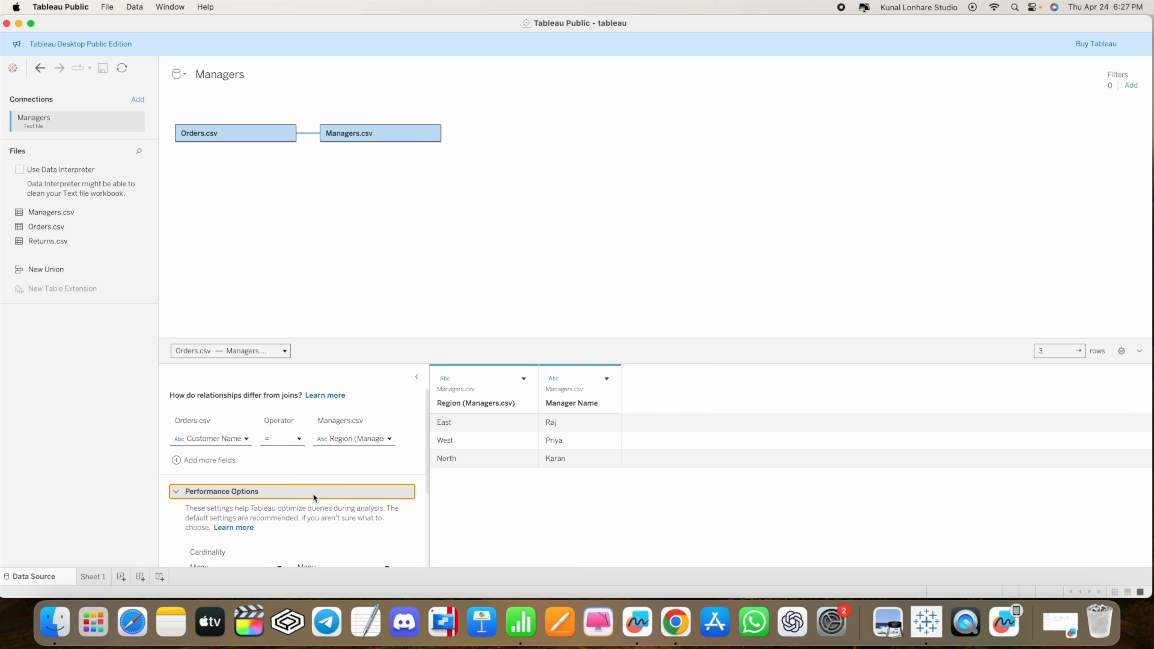
click(304, 492)
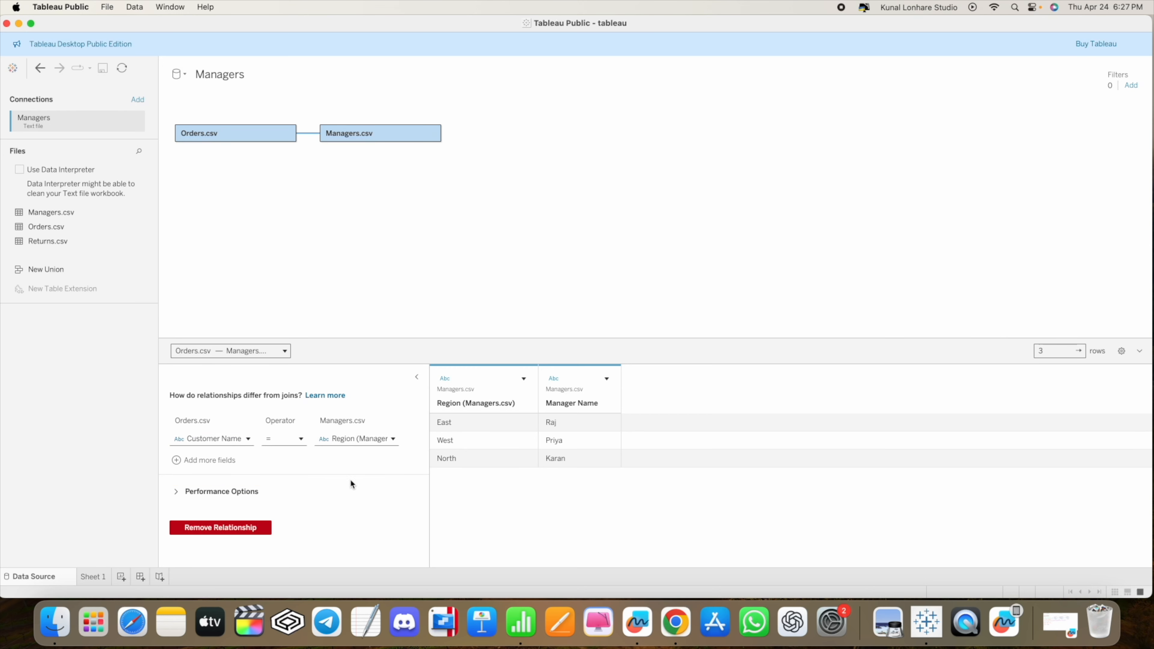
click(354, 439)
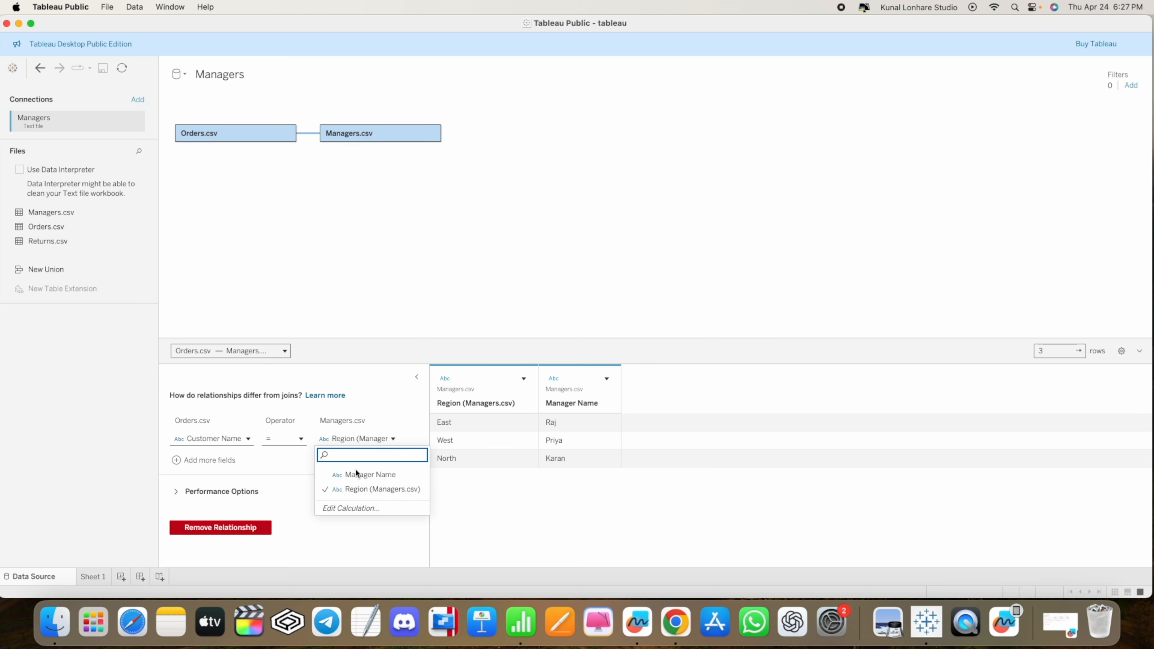
click(359, 490)
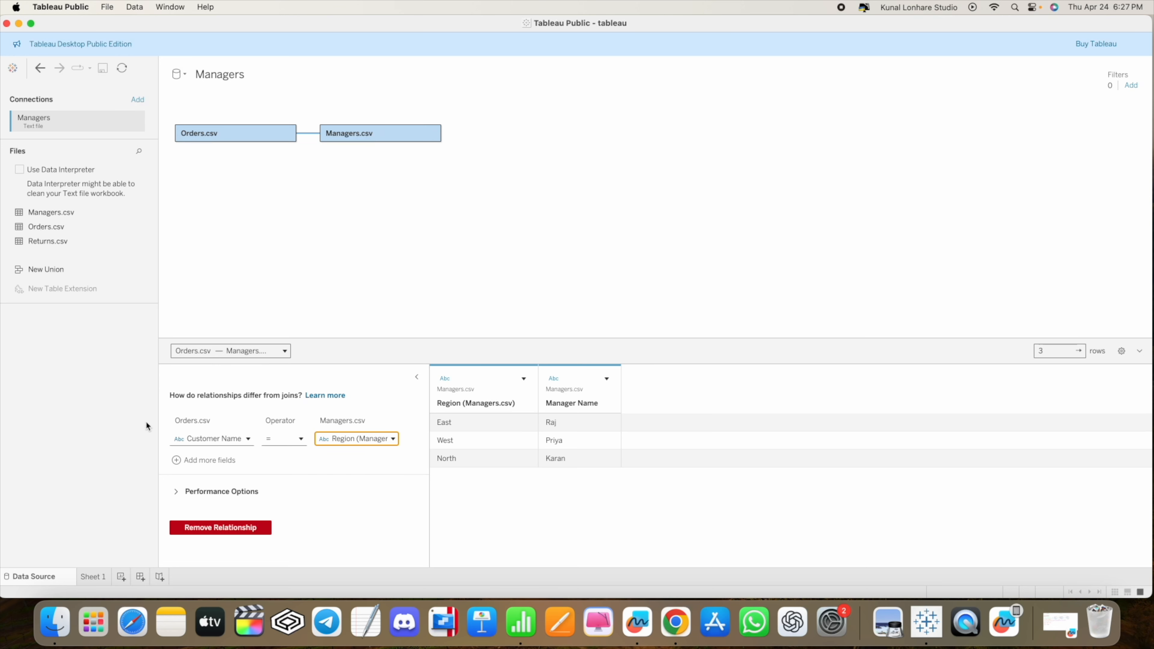
drag(354, 136, 370, 145)
Step: Glance at Sheet 1, then set the relationship's Orders.csv field back to Region
click(87, 580)
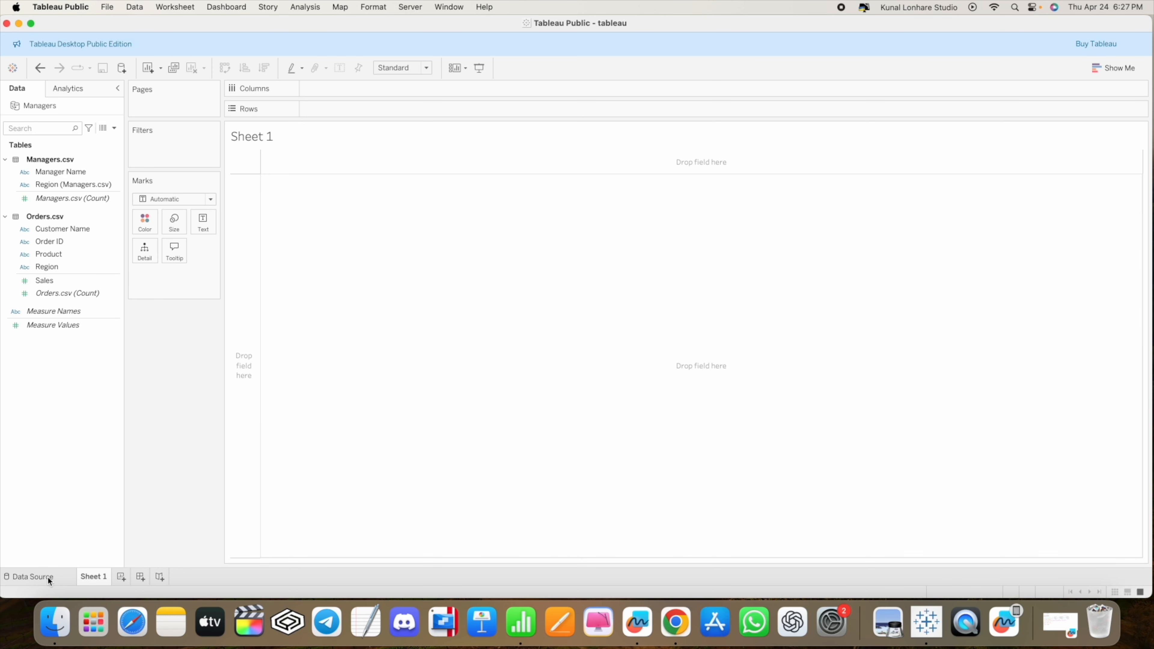
click(47, 579)
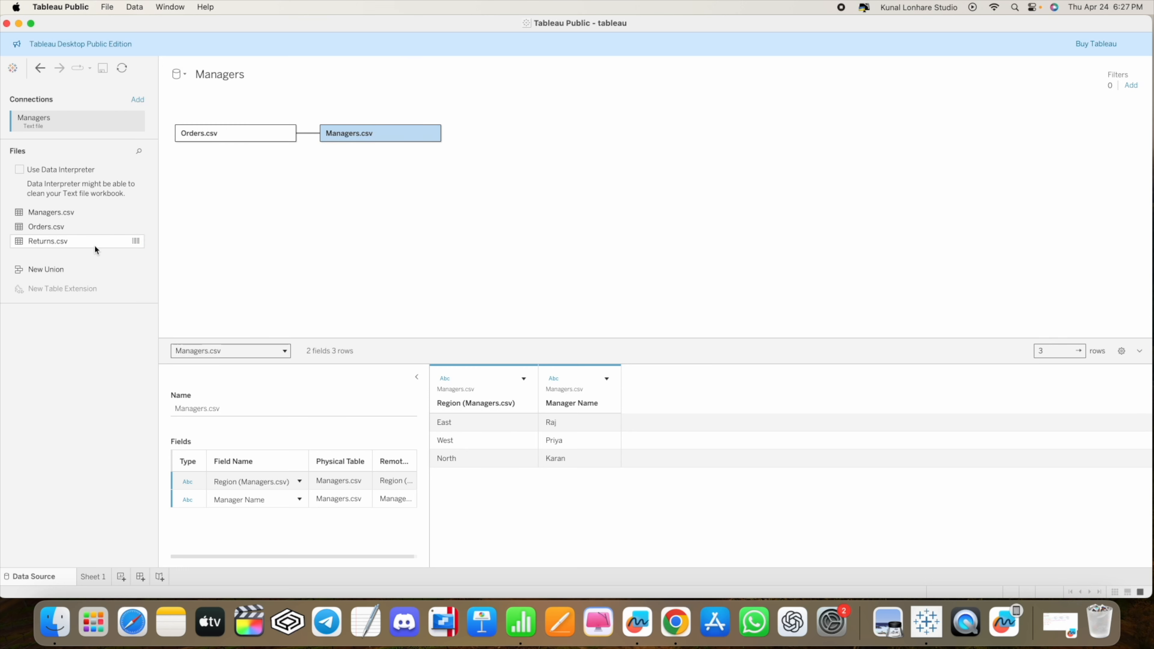
click(308, 133)
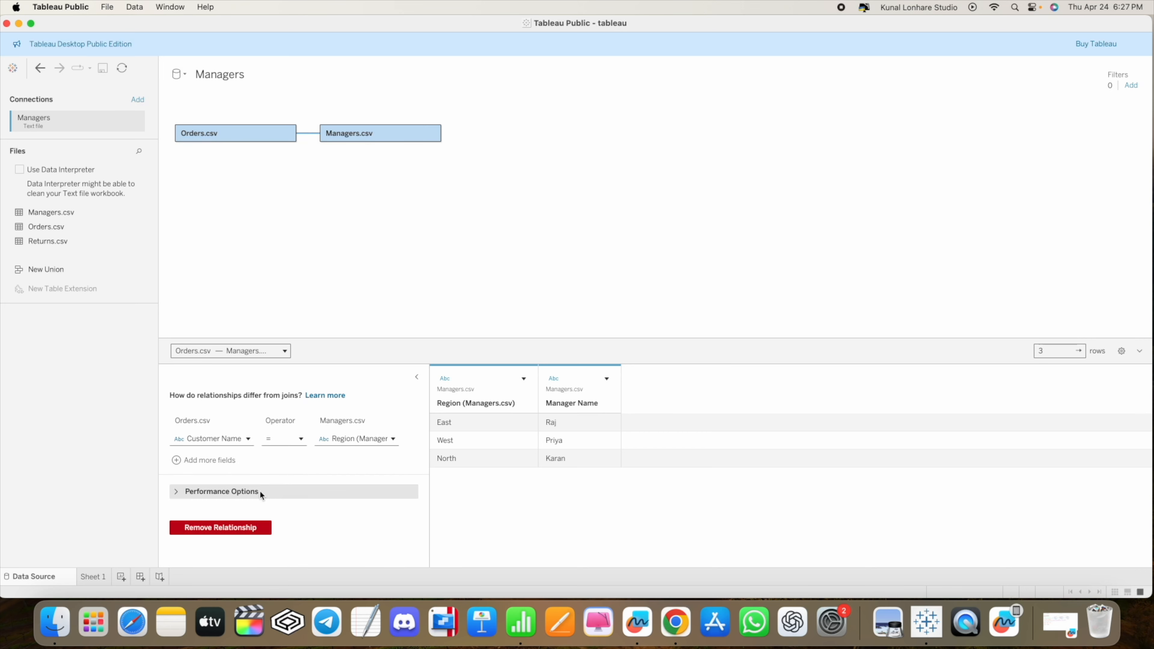
click(221, 437)
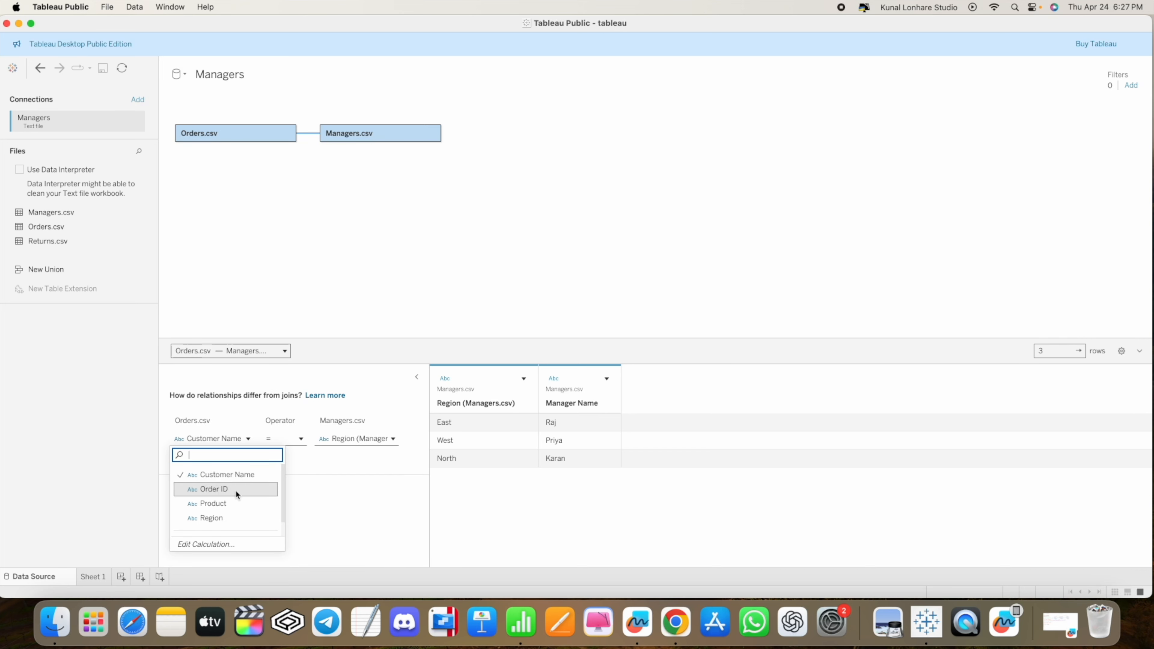
click(213, 518)
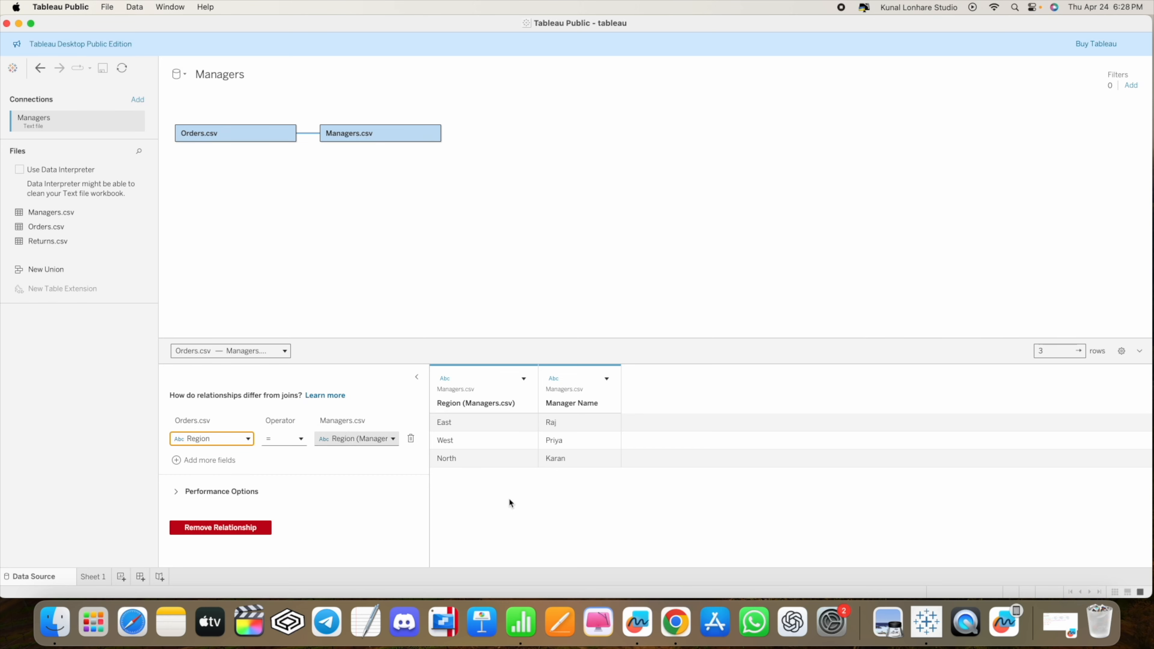
Step: Confirm Region matches Region (Managers.csv) on both sides of the relationship
click(637, 623)
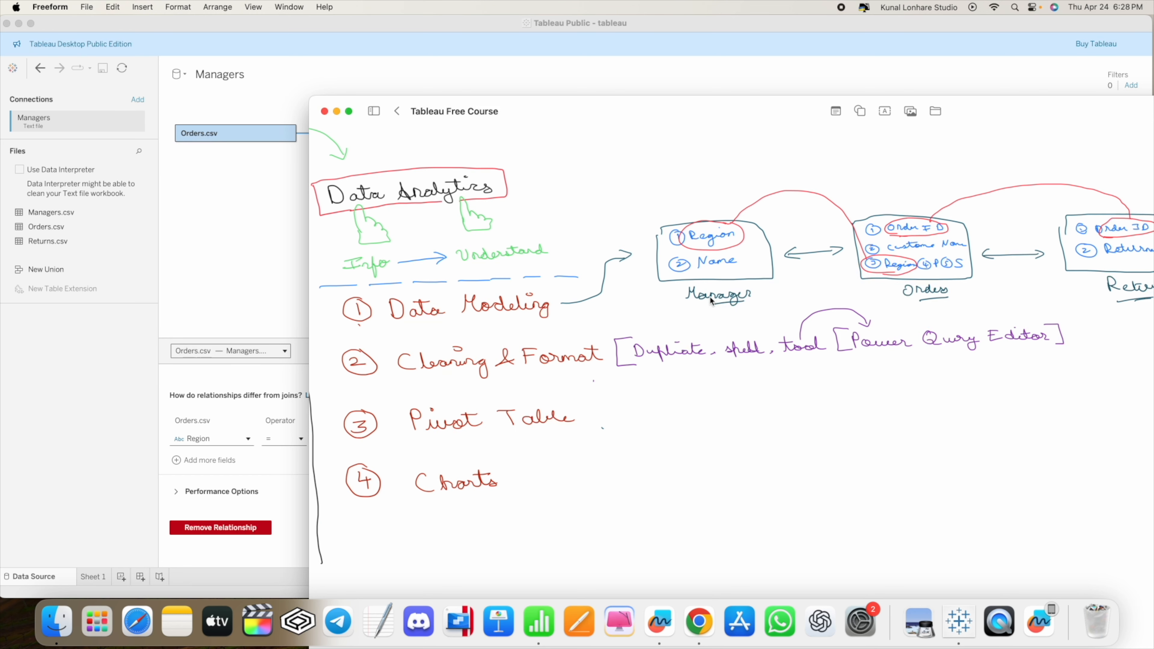
click(186, 476)
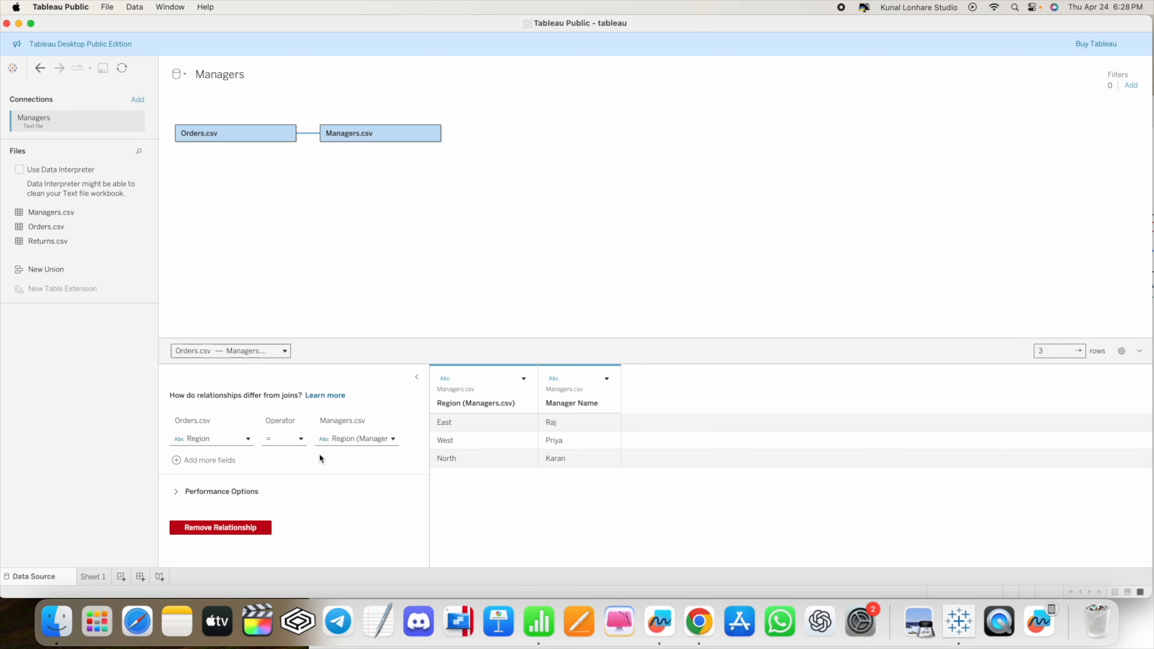
click(352, 438)
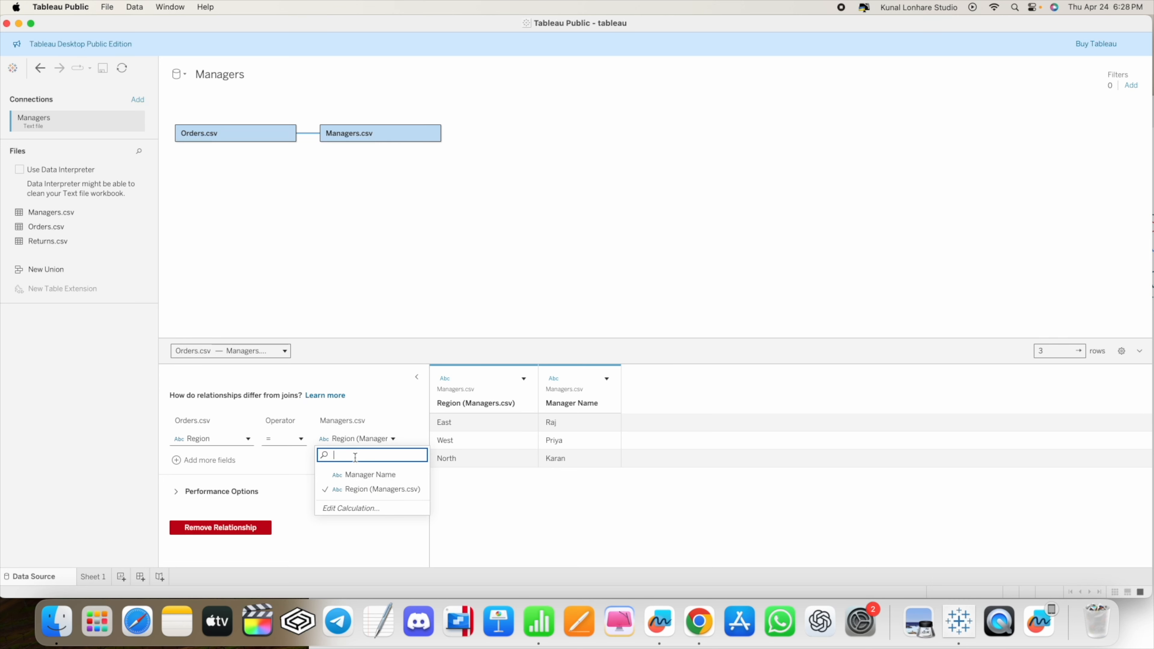
click(341, 489)
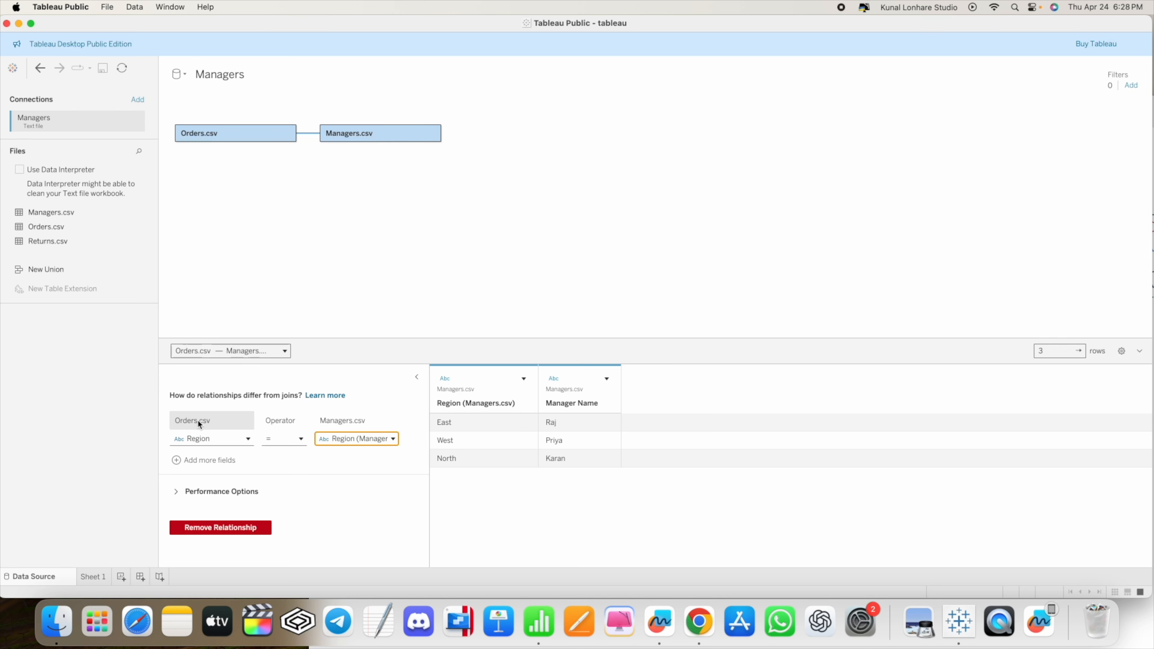
click(201, 440)
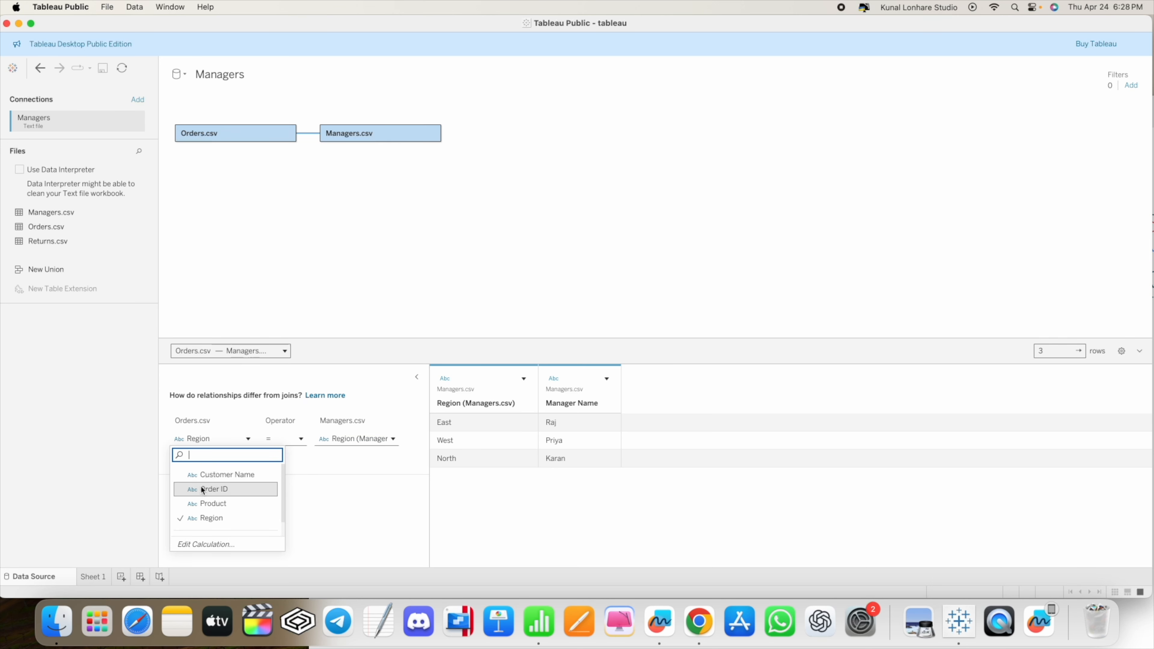
click(202, 515)
click(106, 441)
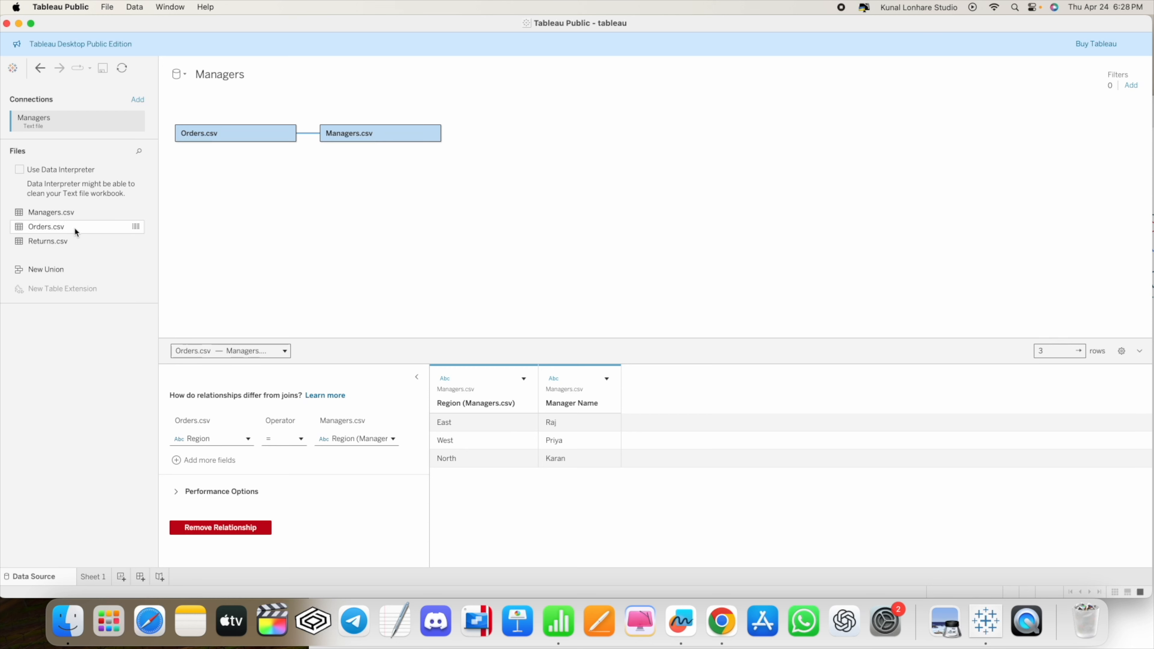
Step: Drop Returns.csv onto the canvas beside Orders.csv, checking the whiteboard diagram
drag(49, 240, 361, 207)
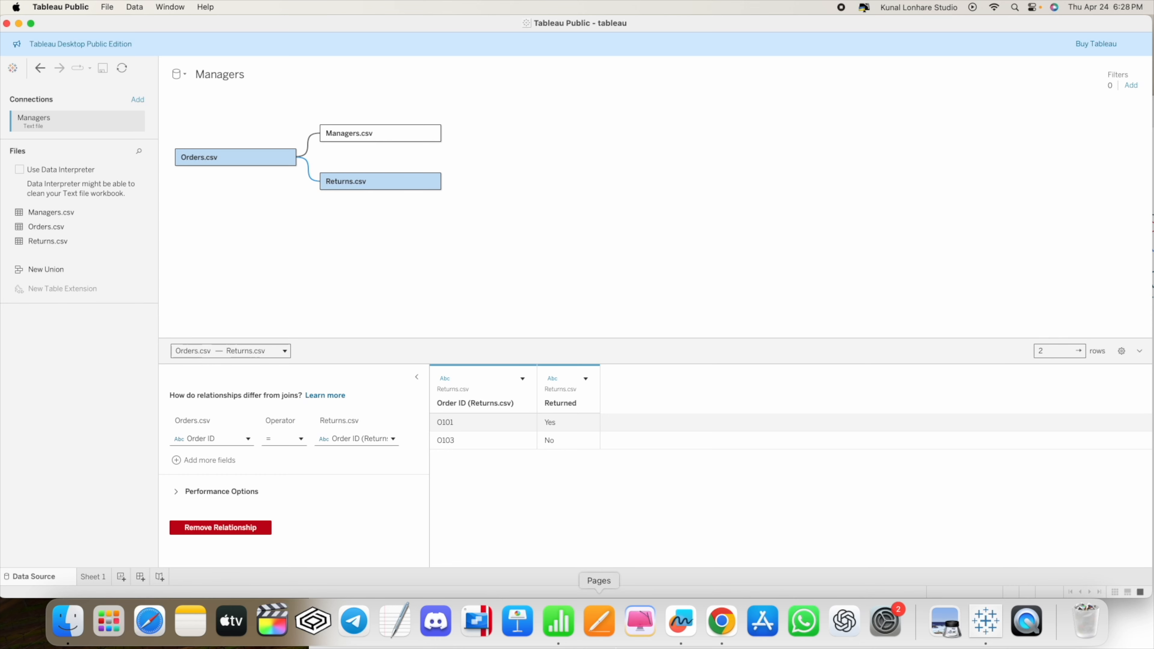
click(680, 621)
scroll(844, 337, right, 8)
scroll(845, 336, up, 2)
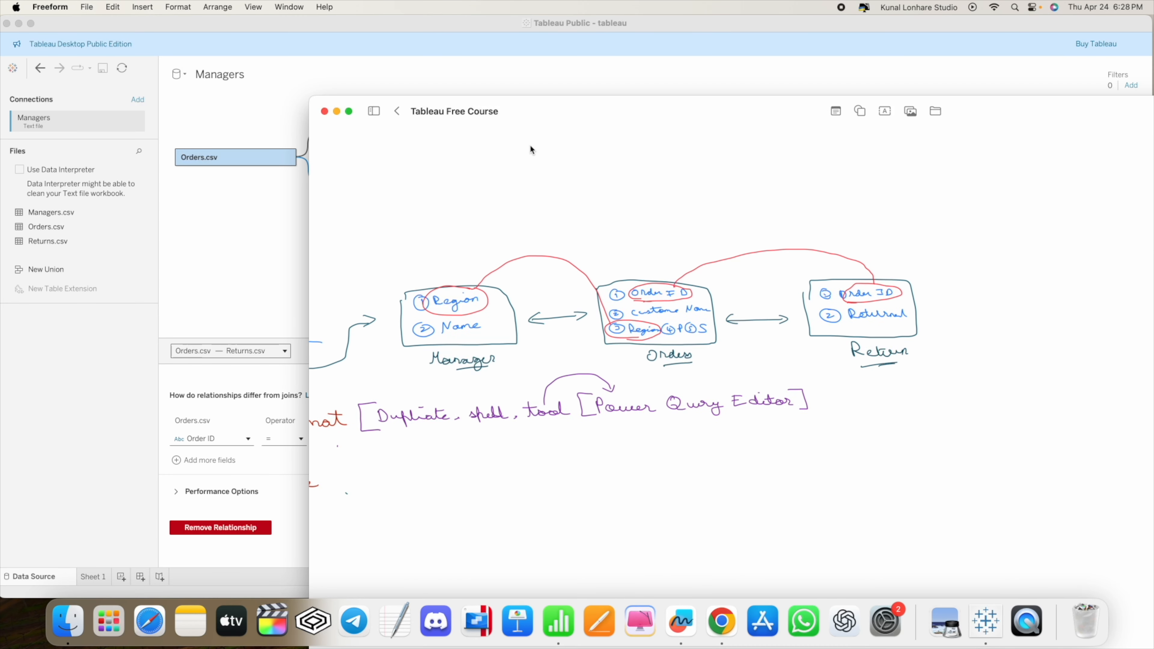
click(298, 30)
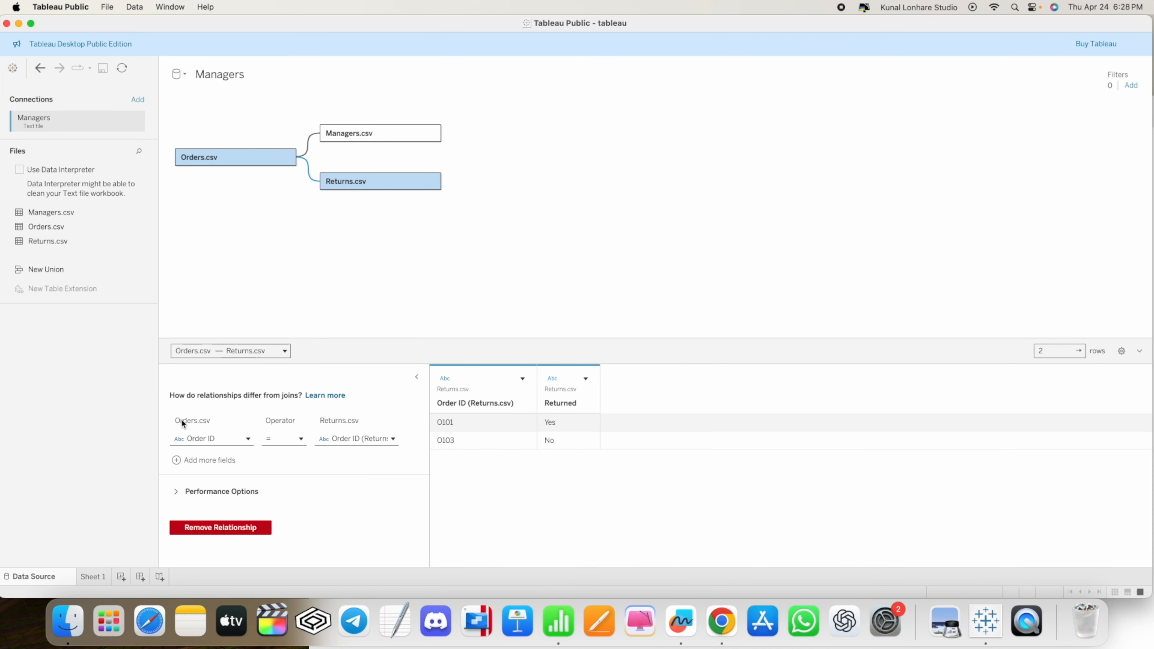
Step: Confirm the Returns link matches Order ID to Order ID (Returns.csv)
click(208, 435)
click(218, 490)
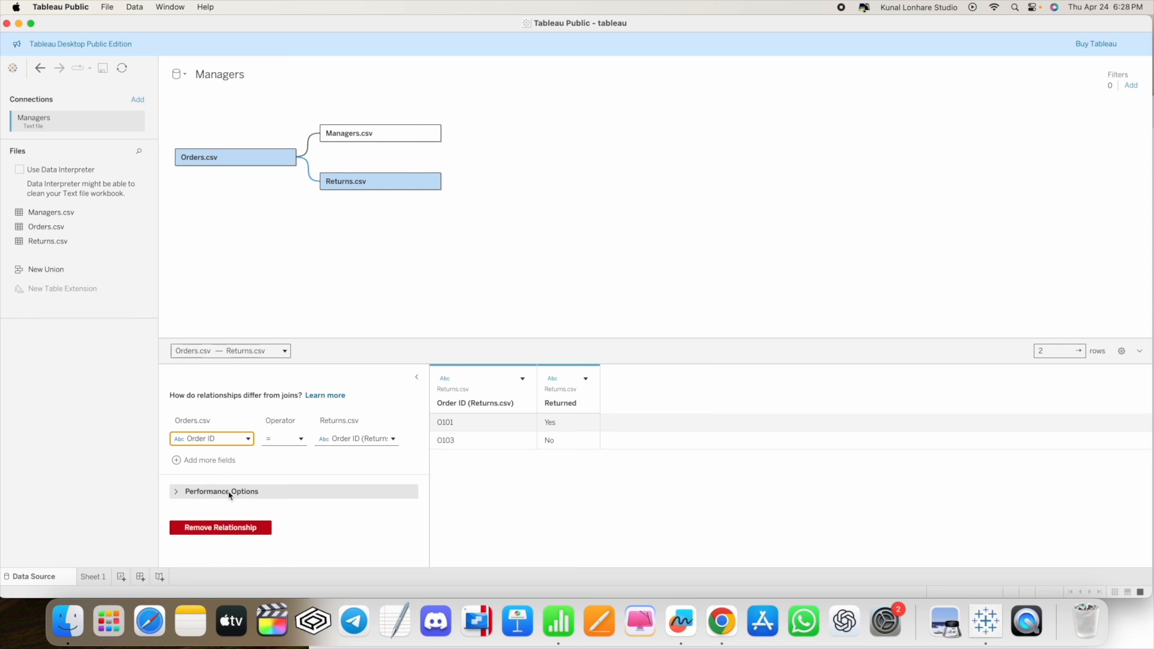
click(134, 460)
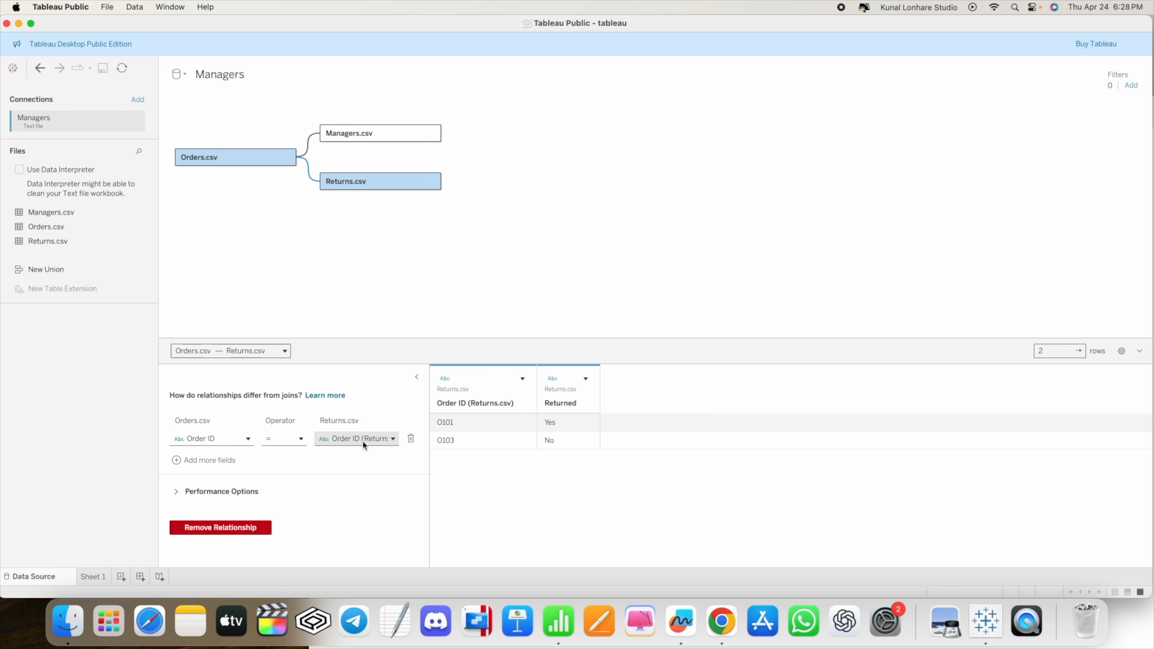
click(347, 439)
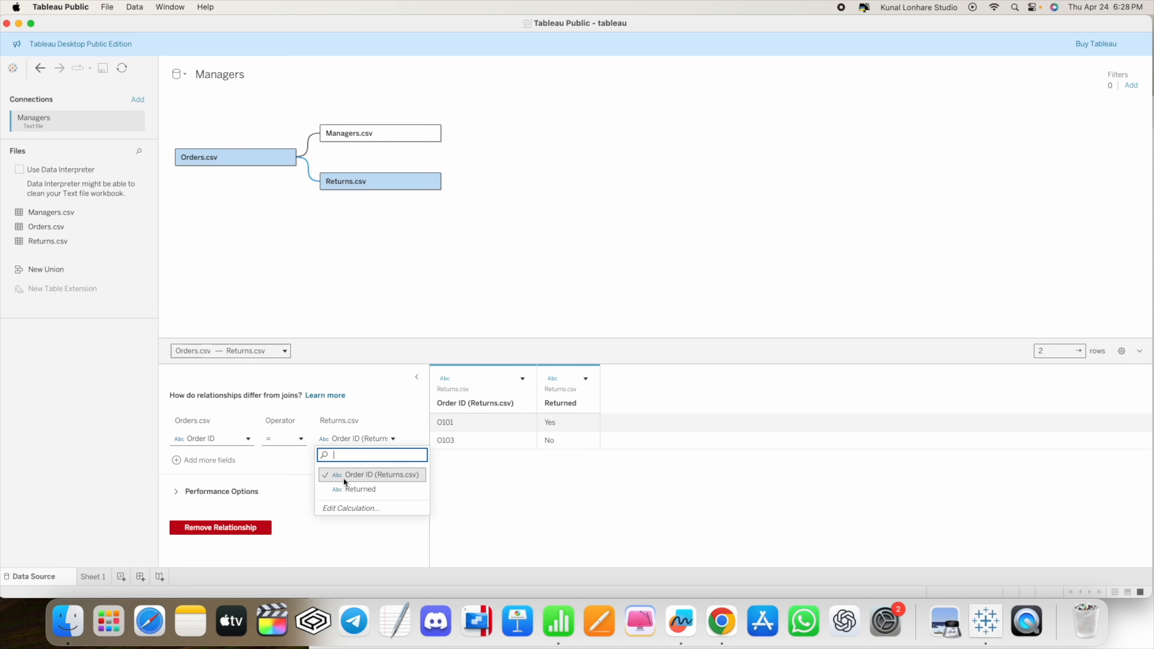
click(342, 478)
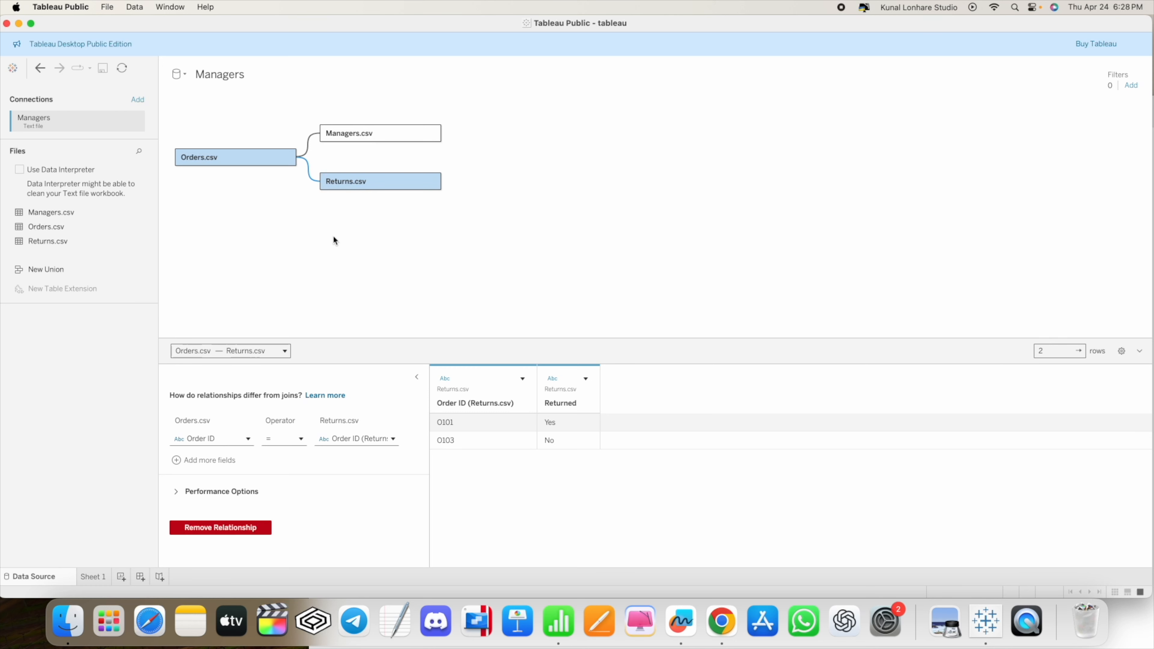
Step: Review Region (Managers.csv), Customer Name, Order ID and Product in Sheet 1's Data pane, then go back to Data Source
click(92, 576)
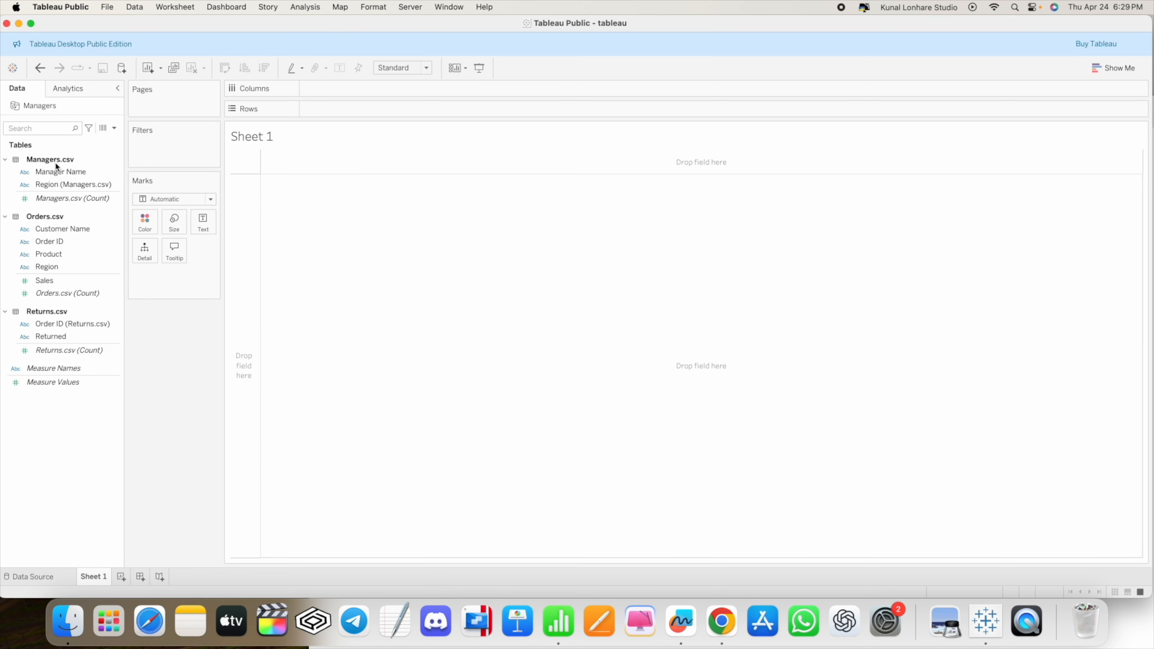
click(45, 185)
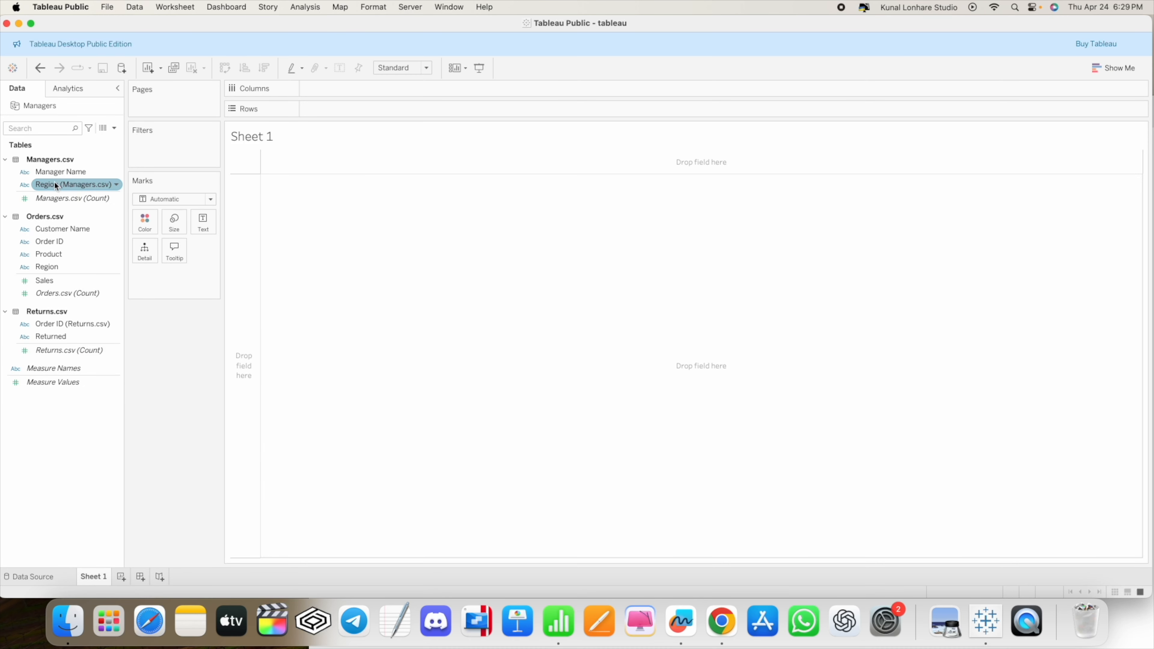
click(40, 228)
click(58, 241)
click(53, 255)
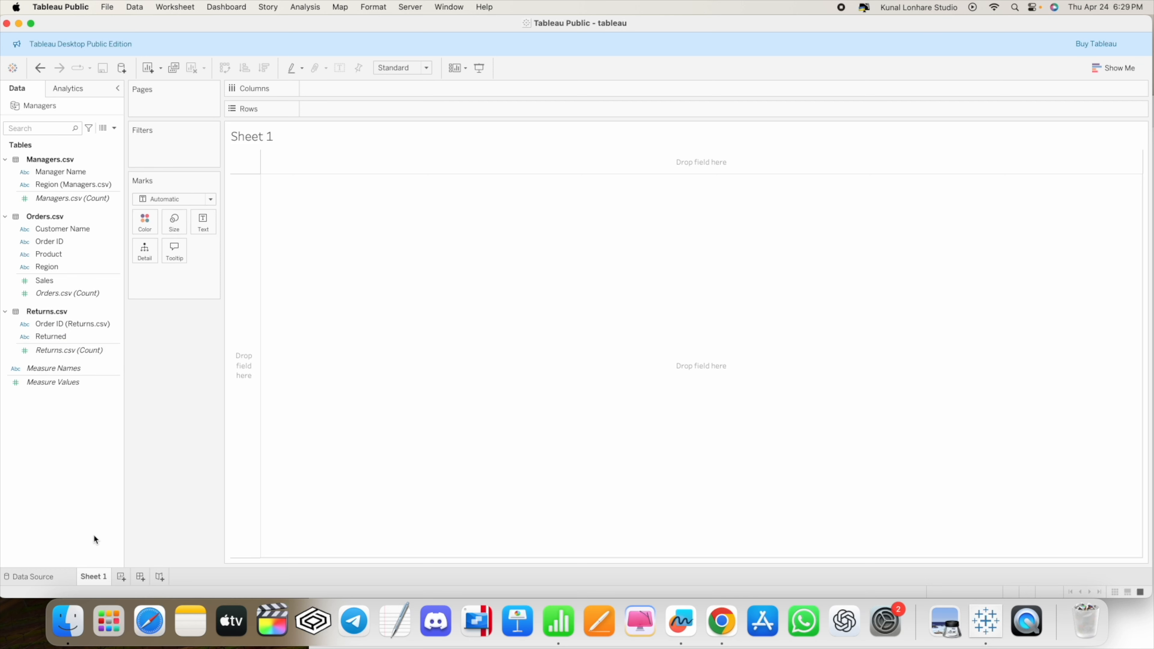
click(48, 576)
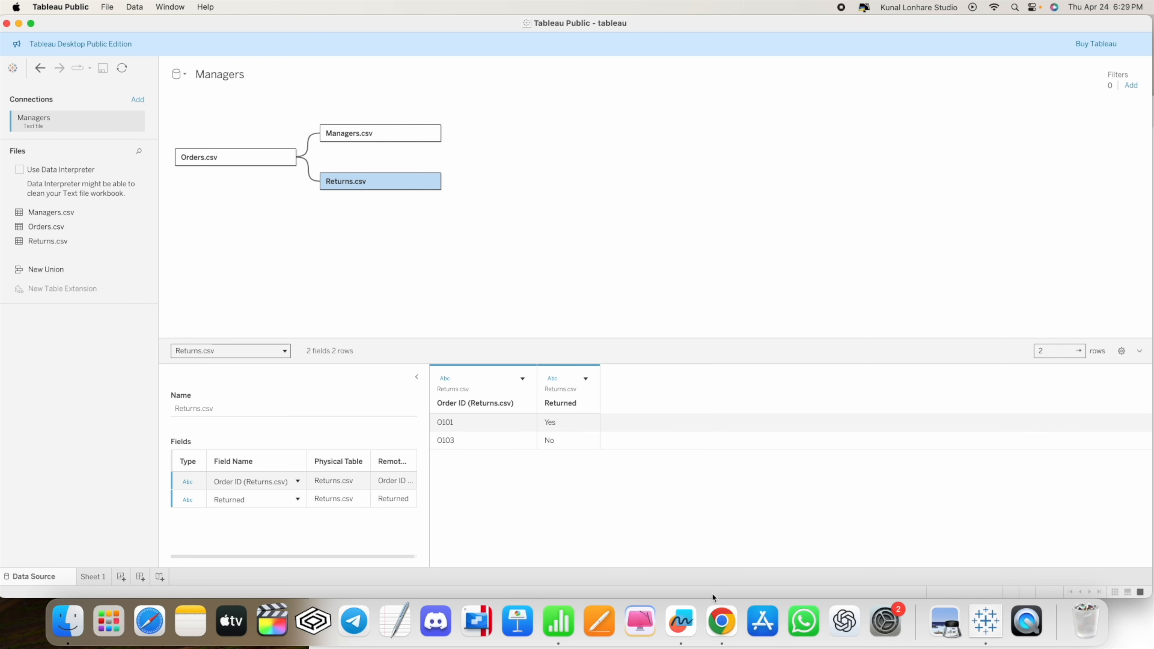
Step: Pan left across the Tableau Free Course board, comparing with Tableau, then move to the full-screen browser
click(682, 622)
scroll(515, 346, left, 10)
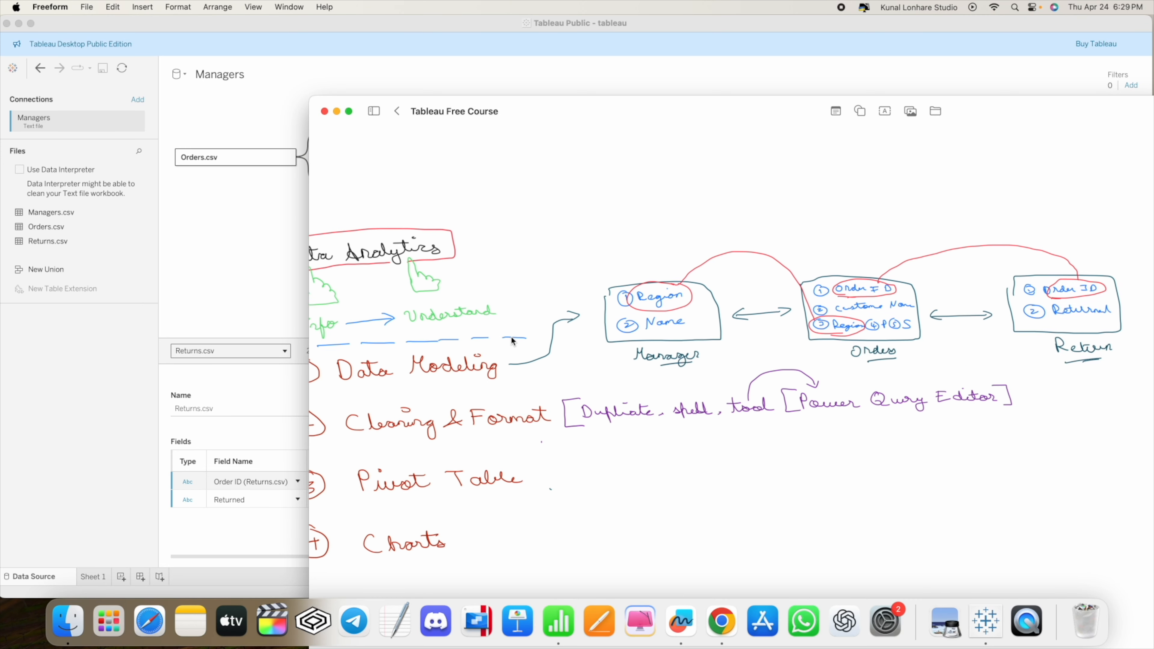
key(super+Tab)
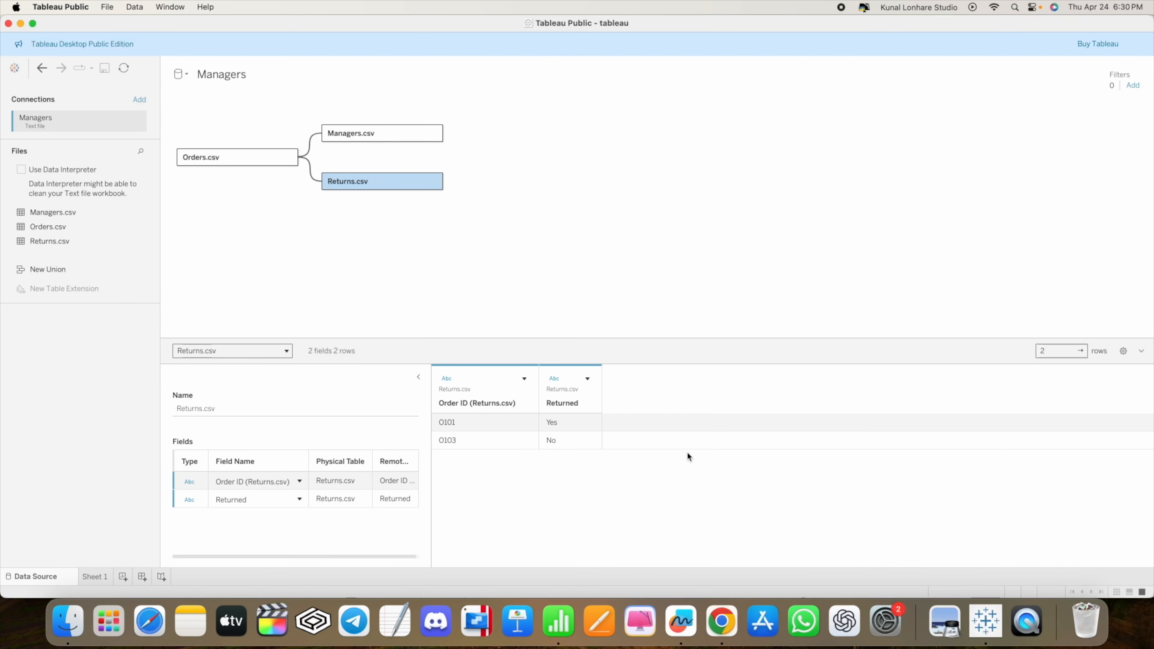
key(super+Tab)
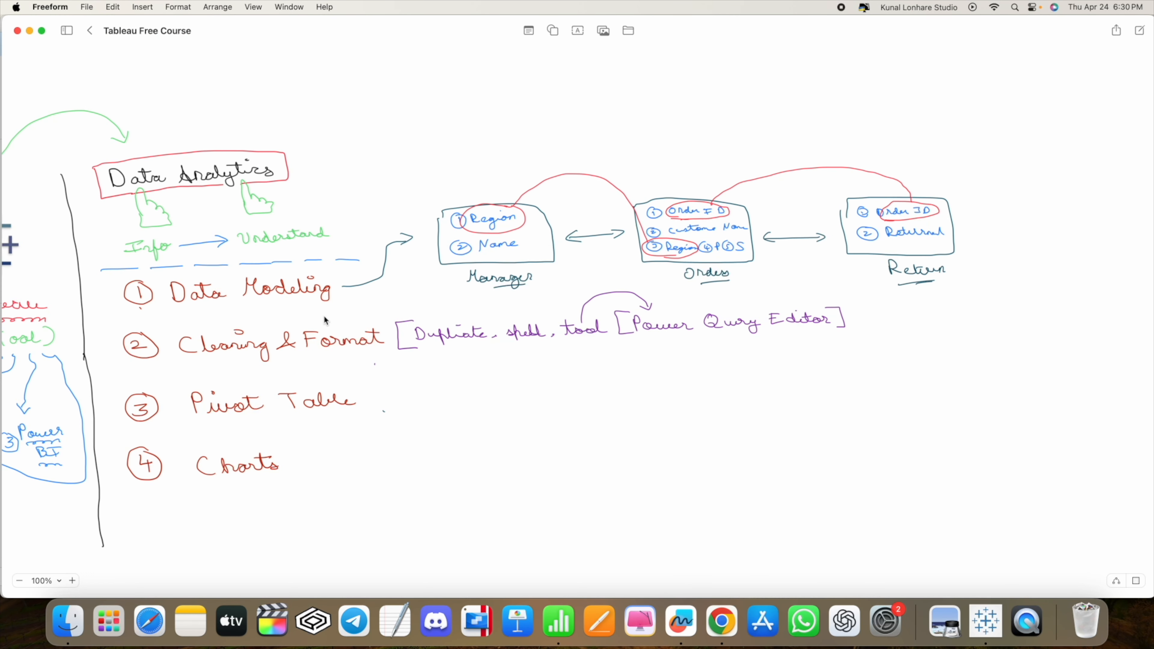
scroll(287, 321, left, 2)
scroll(287, 325, left, 2)
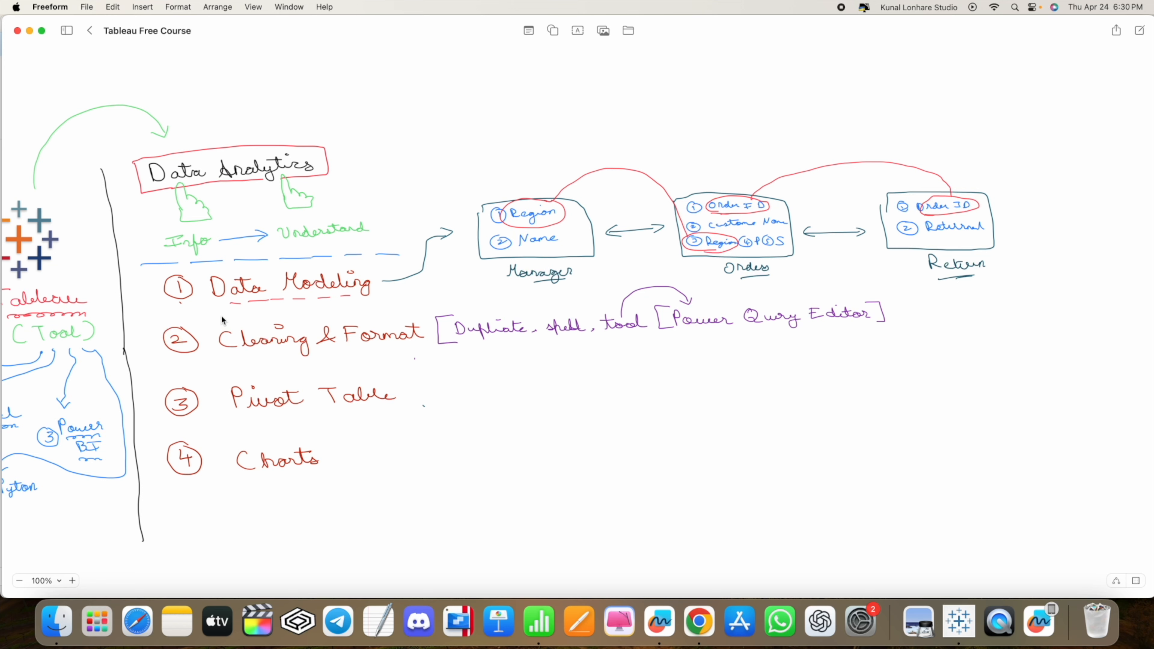
scroll(231, 314, left, 5)
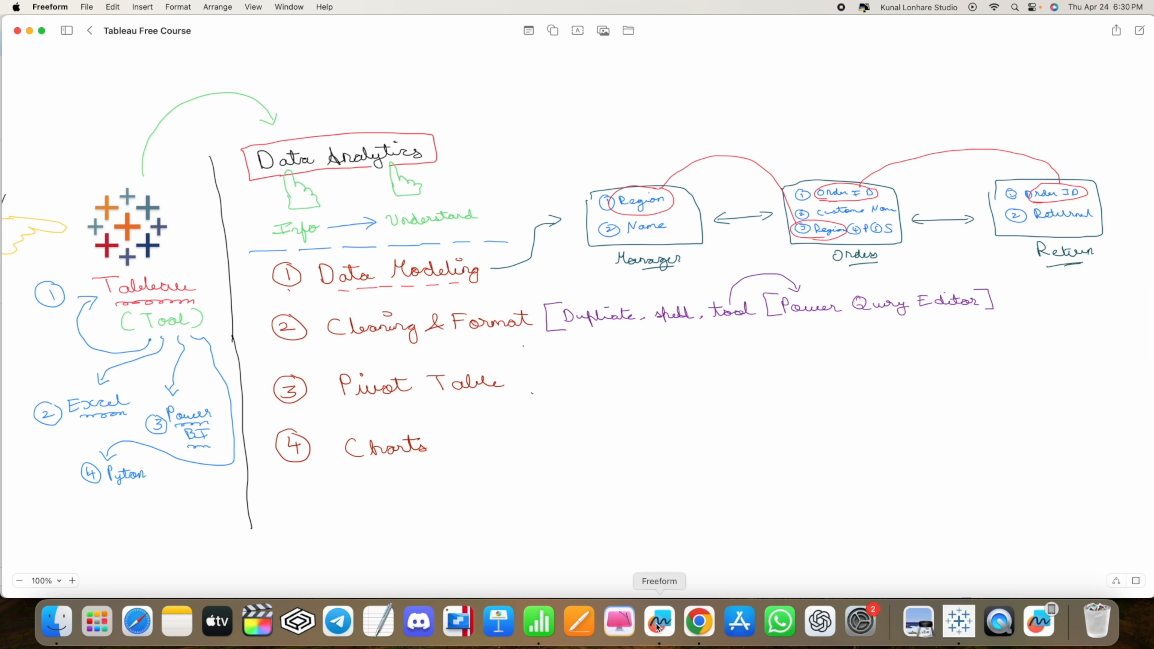
click(959, 622)
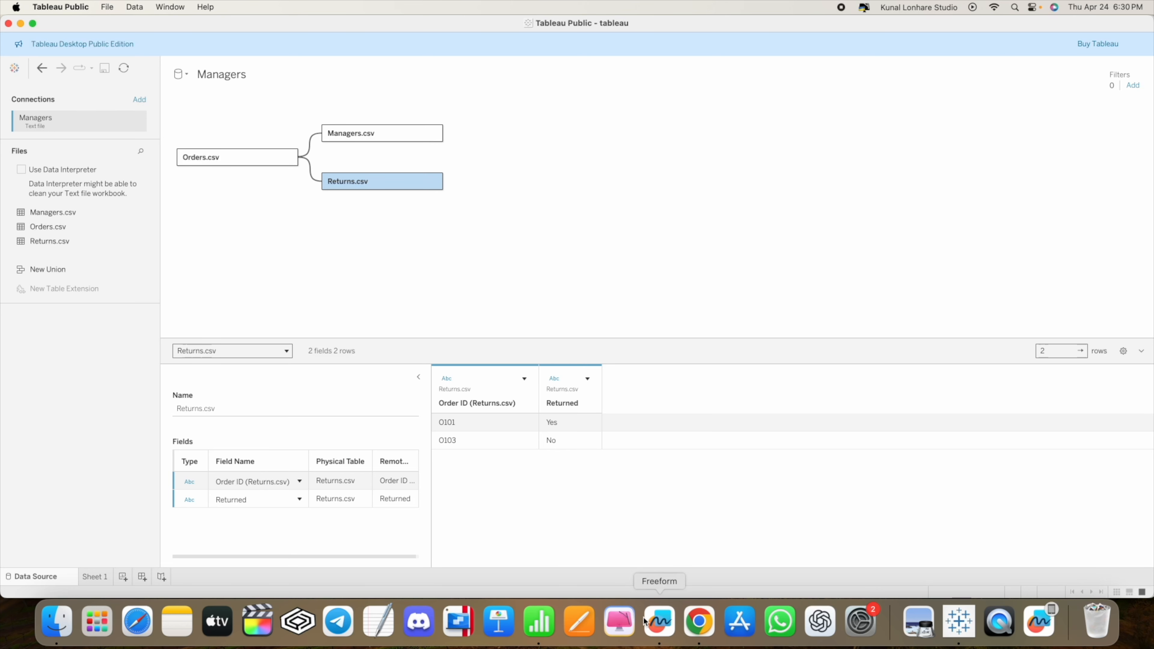
click(660, 622)
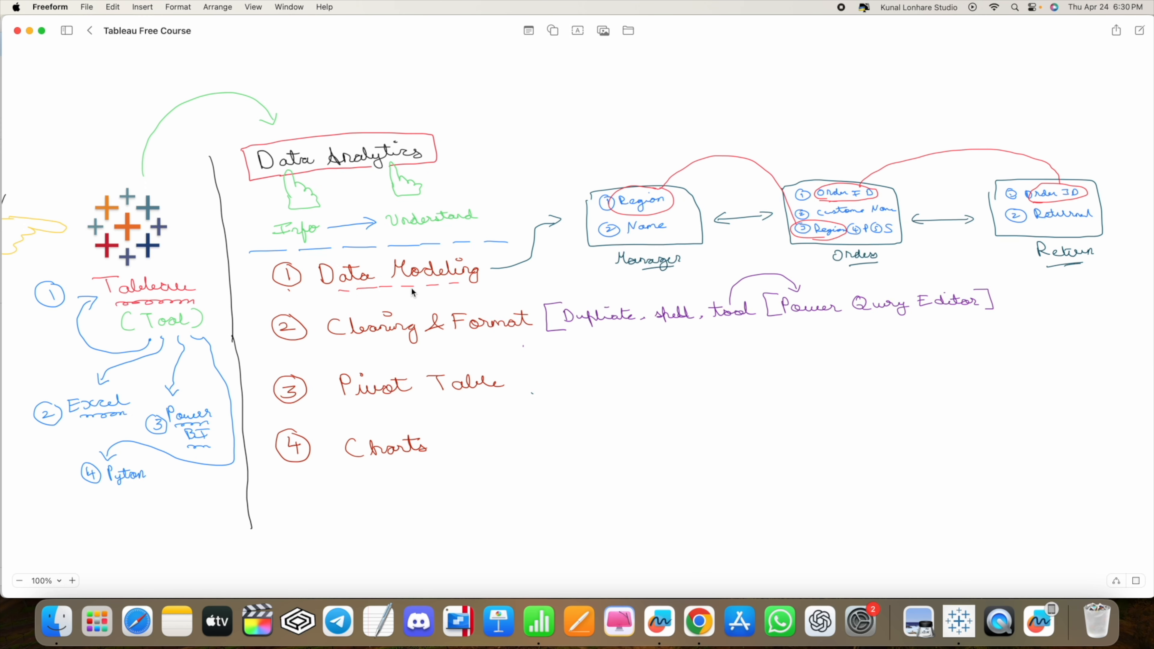
key(ctrl+Right)
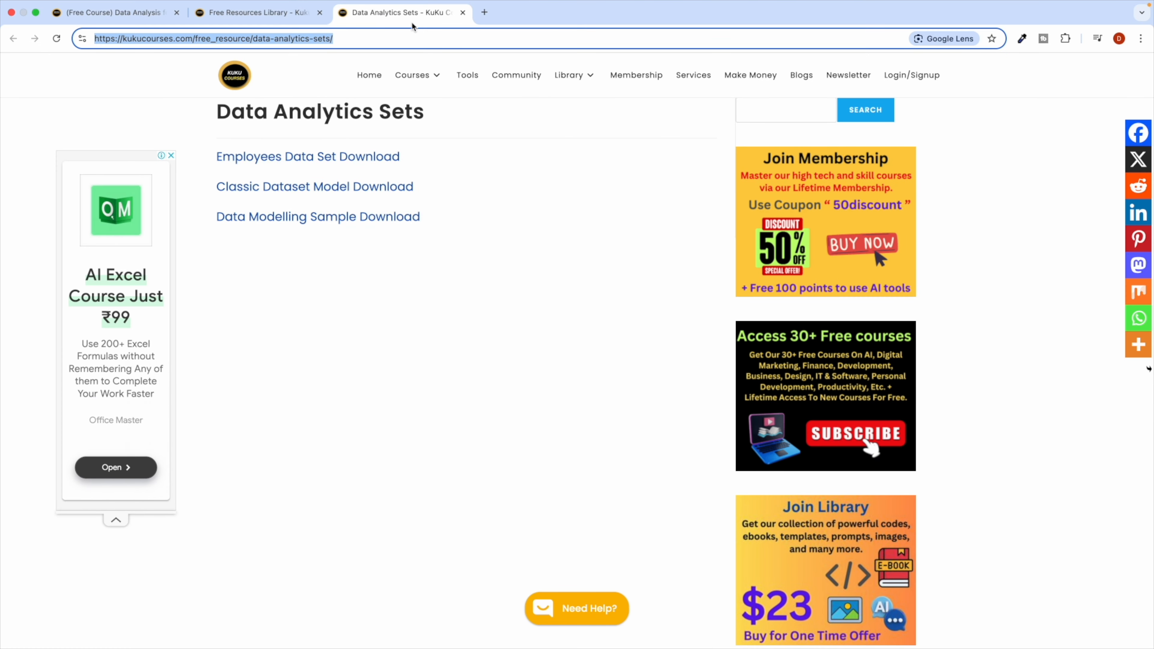
Step: Close the leftover course tabs and load kukucourses.com's full course list
click(485, 12)
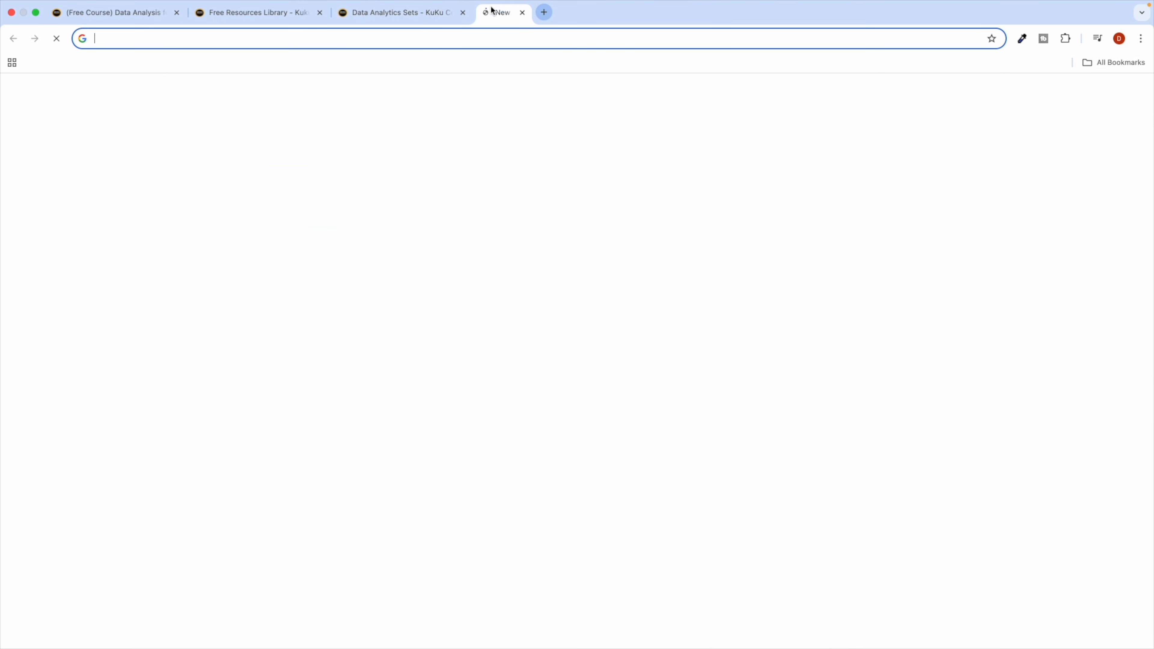
click(178, 16)
text(k)
key(Return)
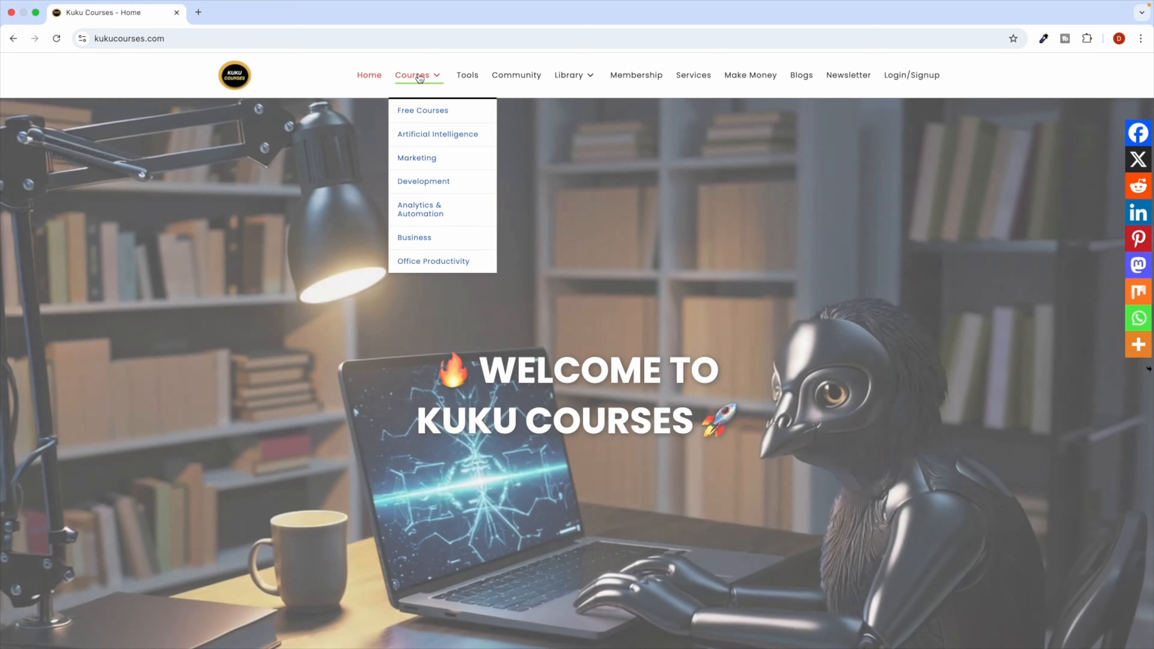
click(419, 77)
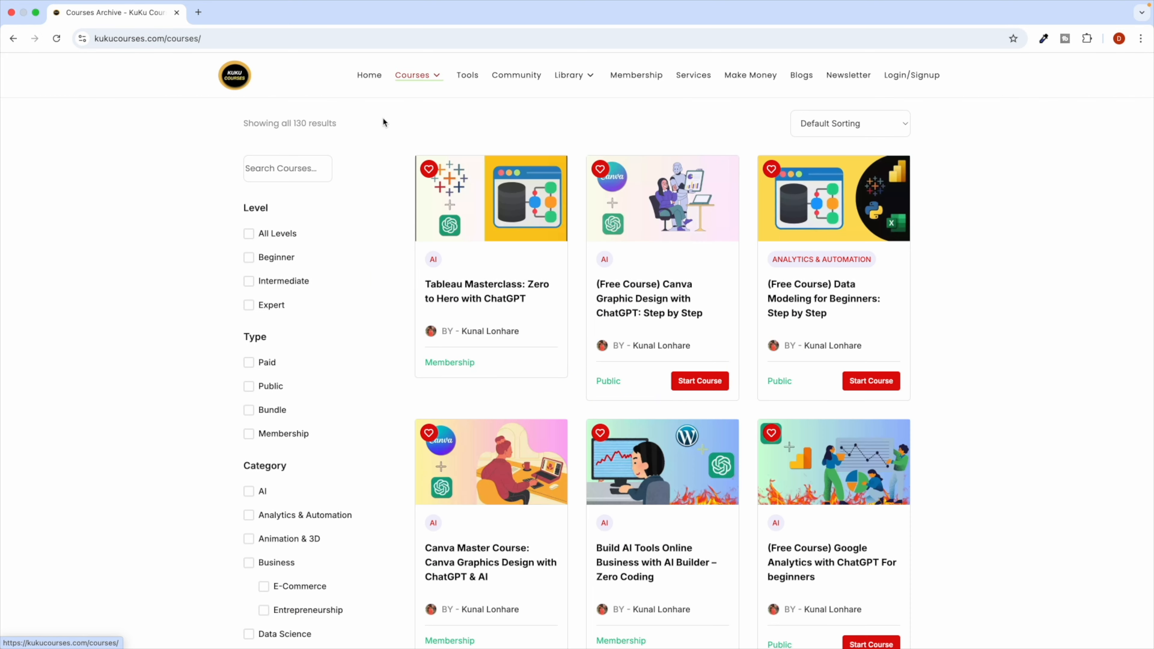
Step: Search the course list for 'data modeling' and filter to Public courses
click(265, 160)
scroll(265, 160, up, 5)
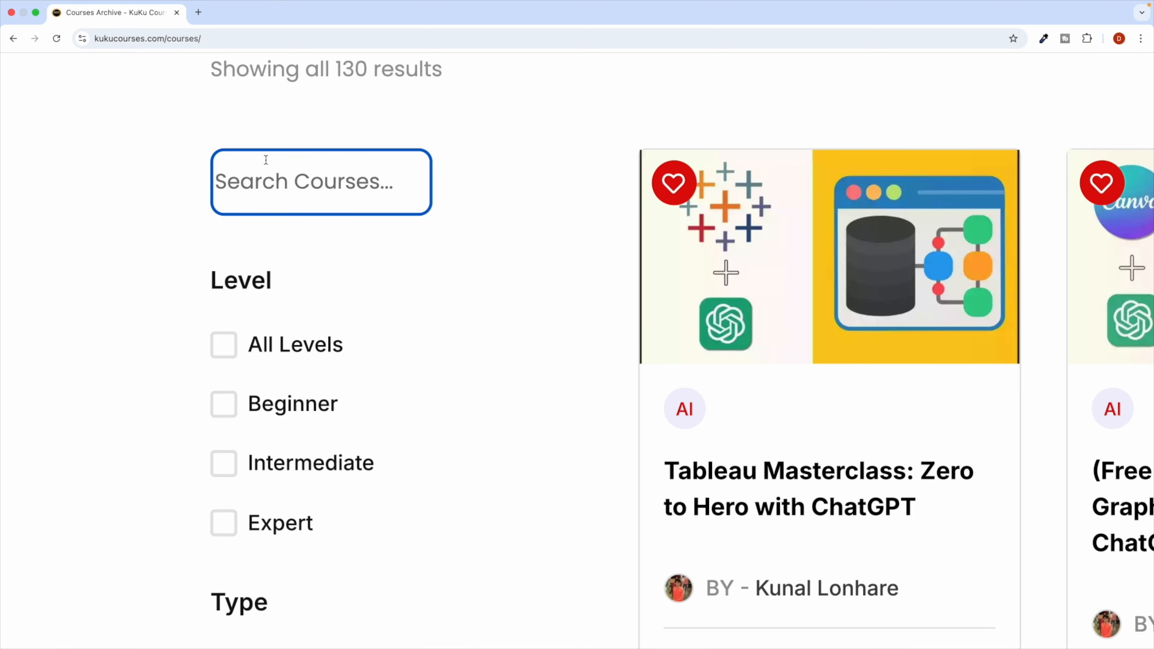
text(data modeling)
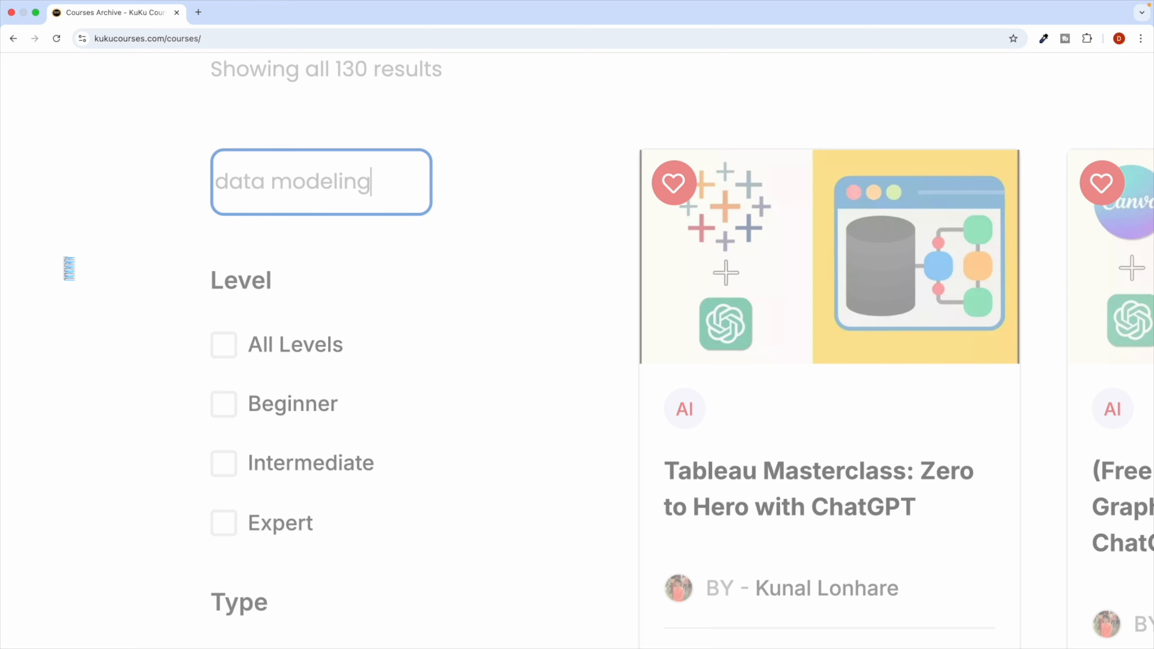
scroll(69, 269, down, 5)
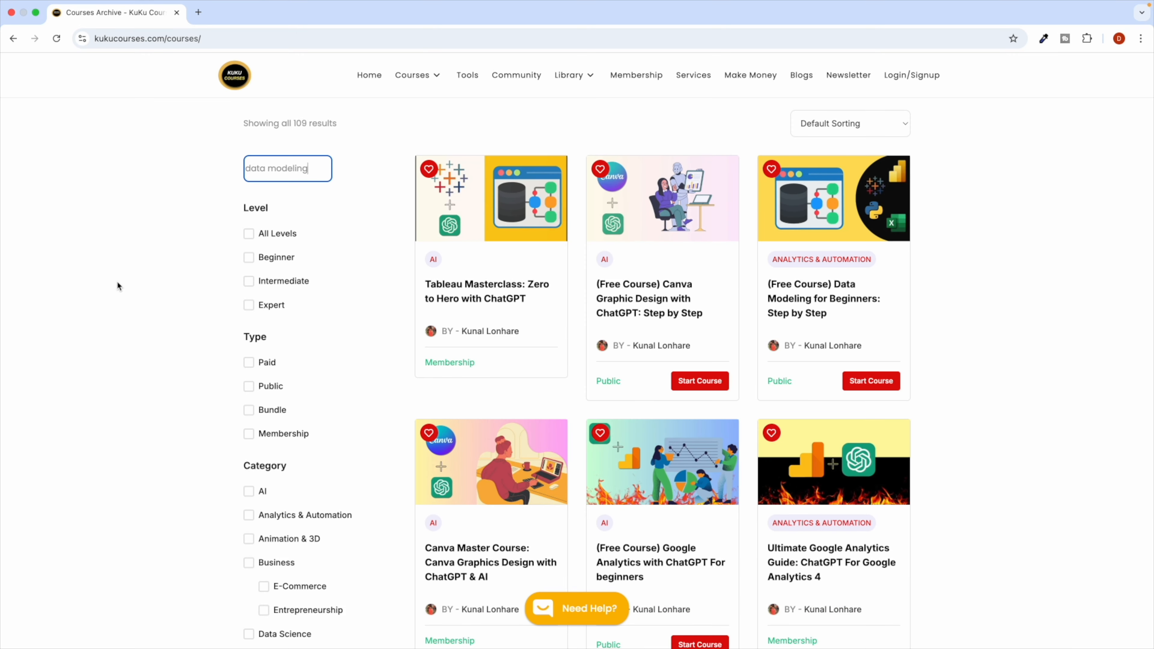
click(201, 318)
click(249, 387)
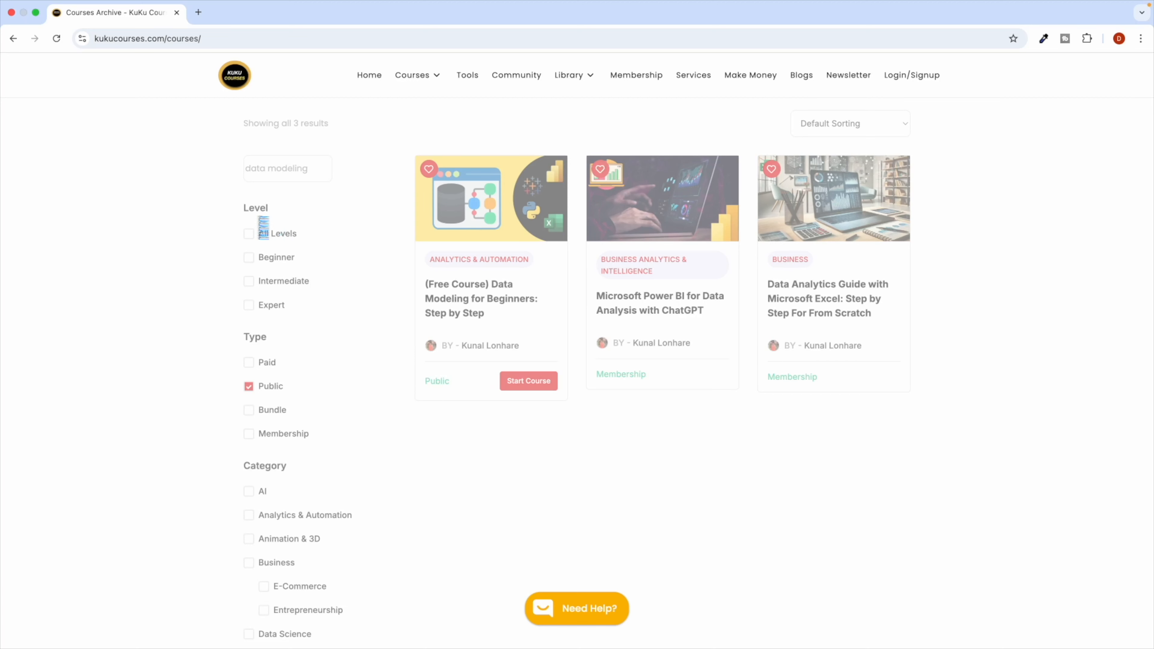
Step: Reload, redo the 'data modeling' Public search, and go to Data Modeling for Beginners
click(57, 39)
click(263, 171)
text(data m)
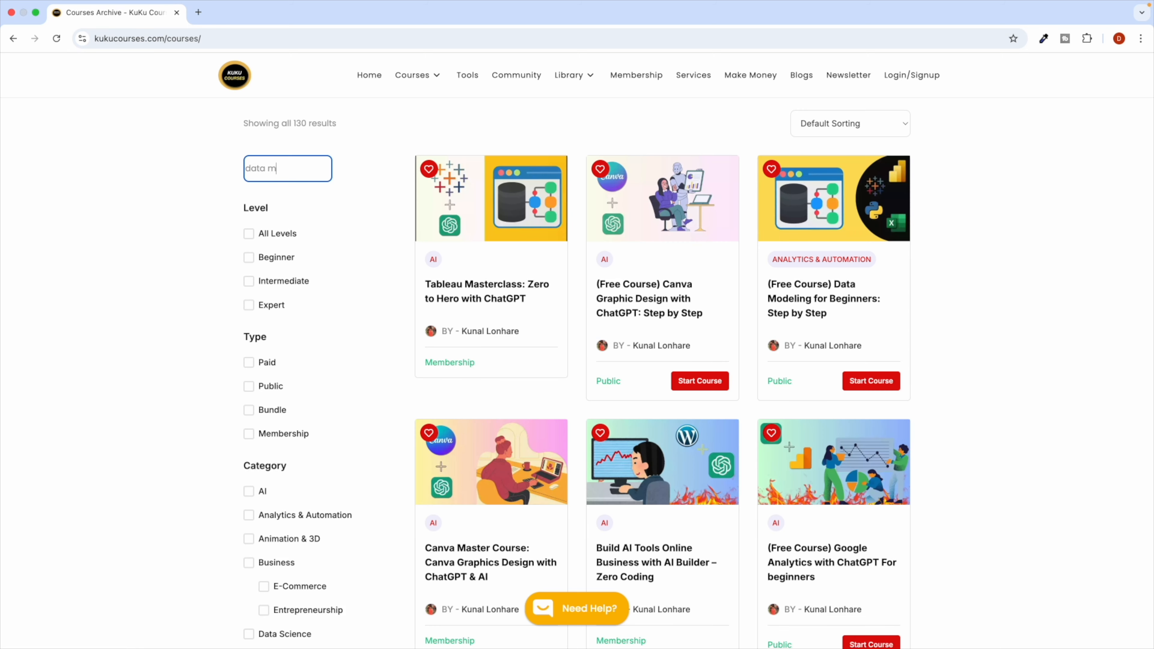
text(odeling)
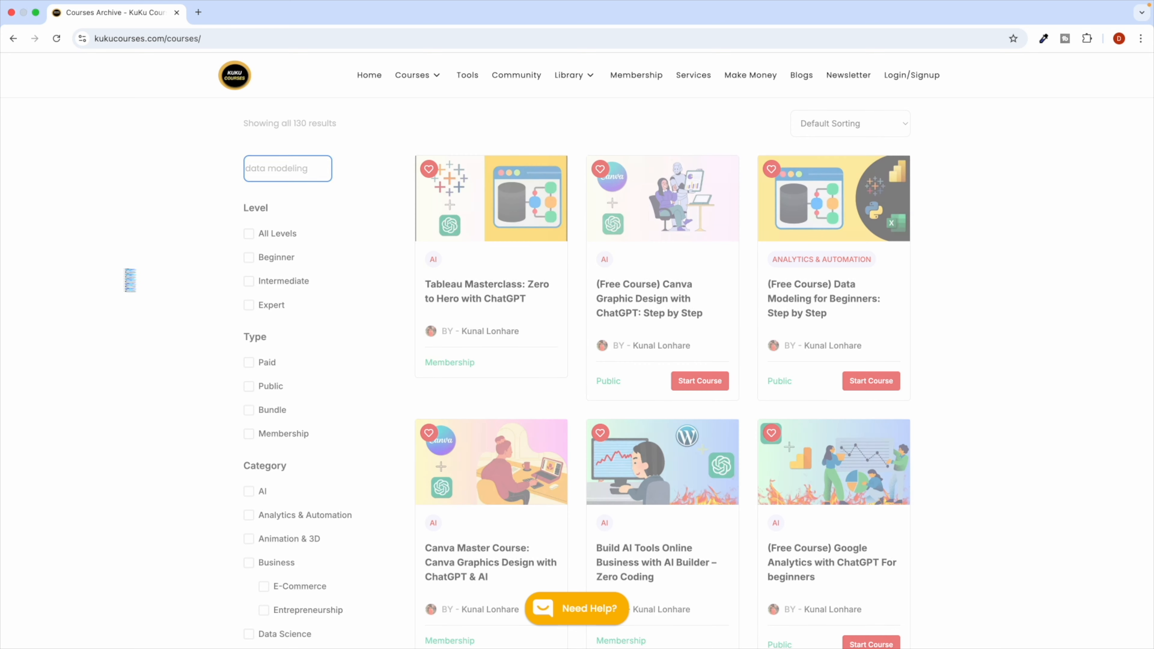
click(249, 386)
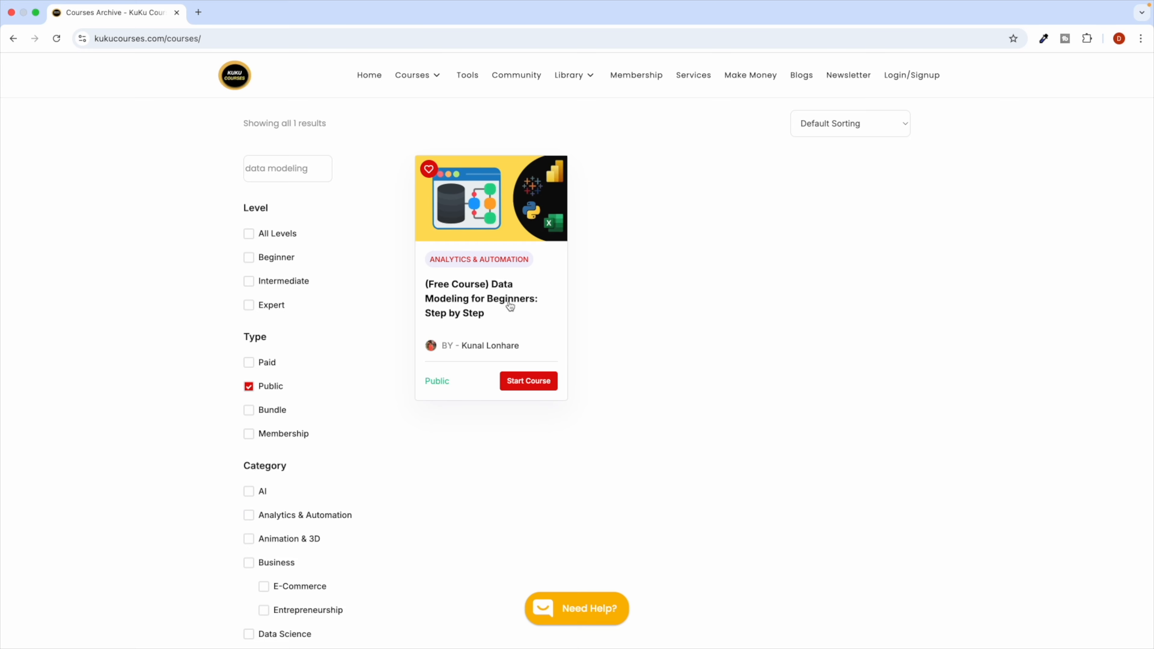
click(507, 305)
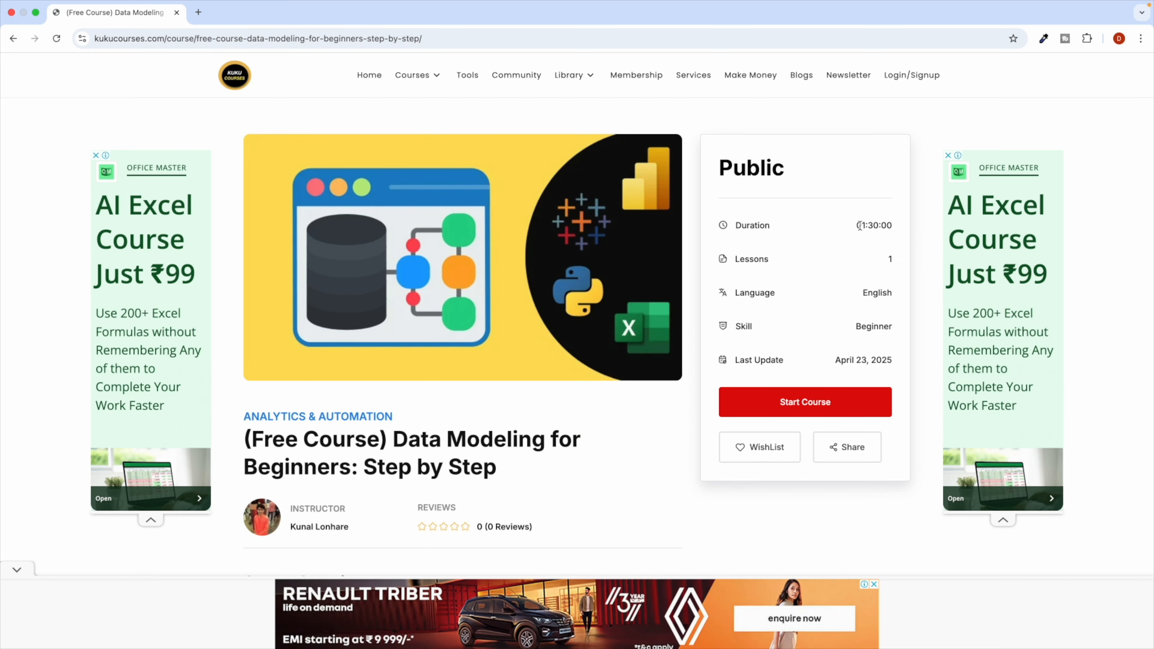
Step: Note the 1:30:00 duration, start the course, dismiss the ad, and play then pause the lesson
drag(862, 226, 908, 230)
click(738, 316)
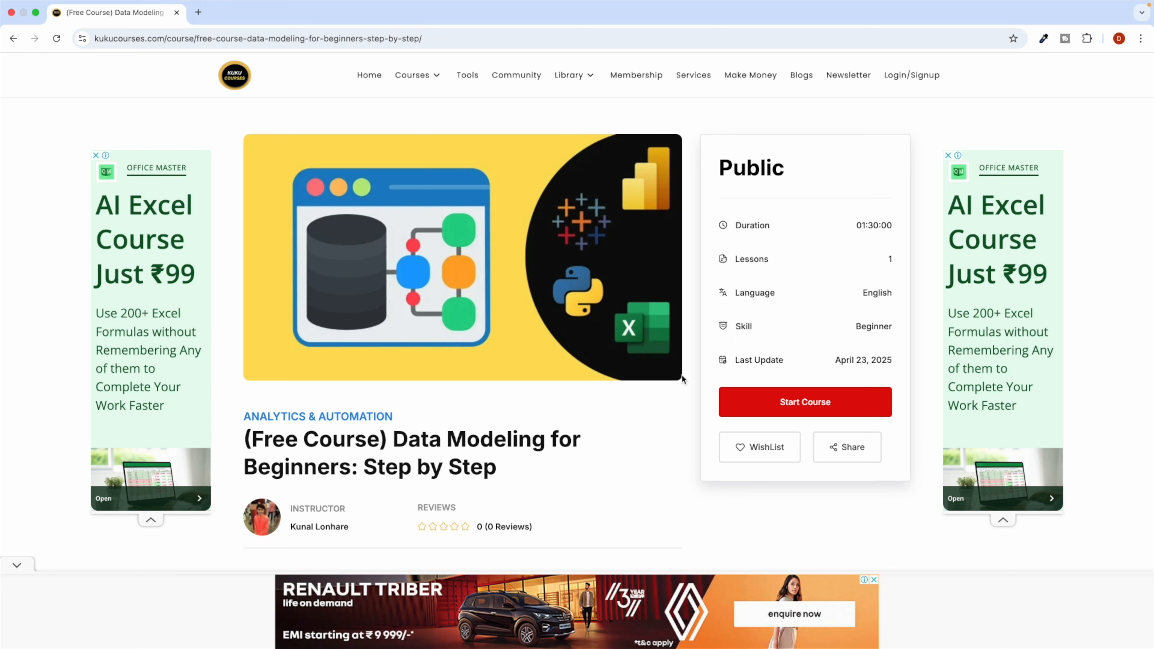
scroll(564, 428, down, 5)
scroll(562, 424, up, 5)
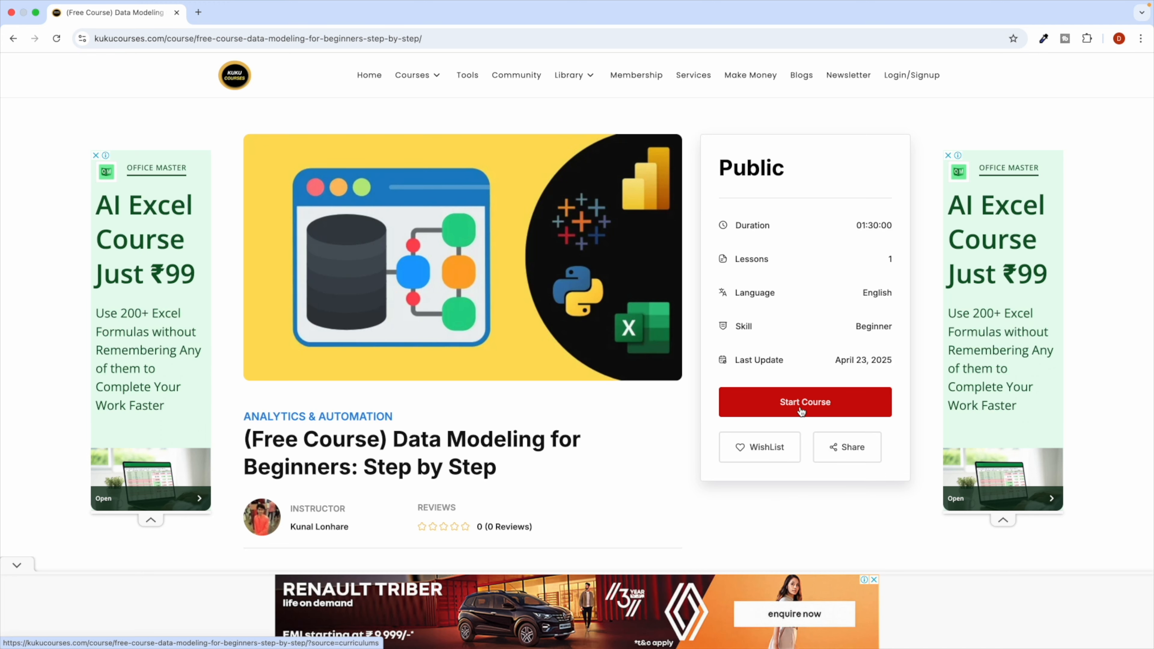
click(800, 410)
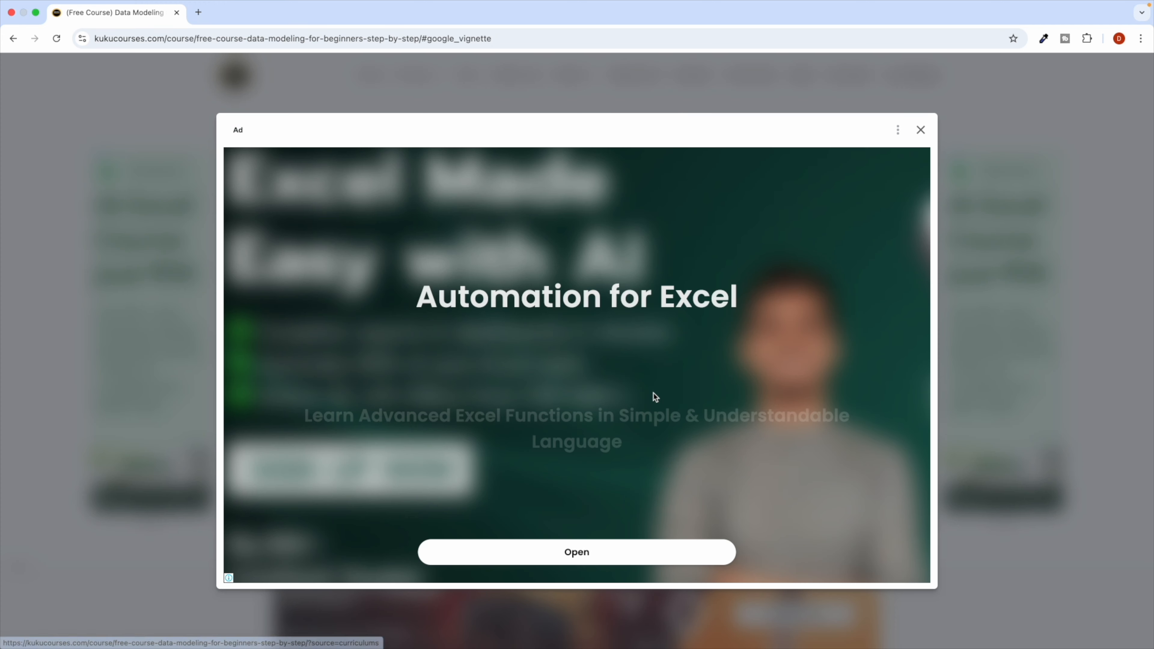
click(920, 130)
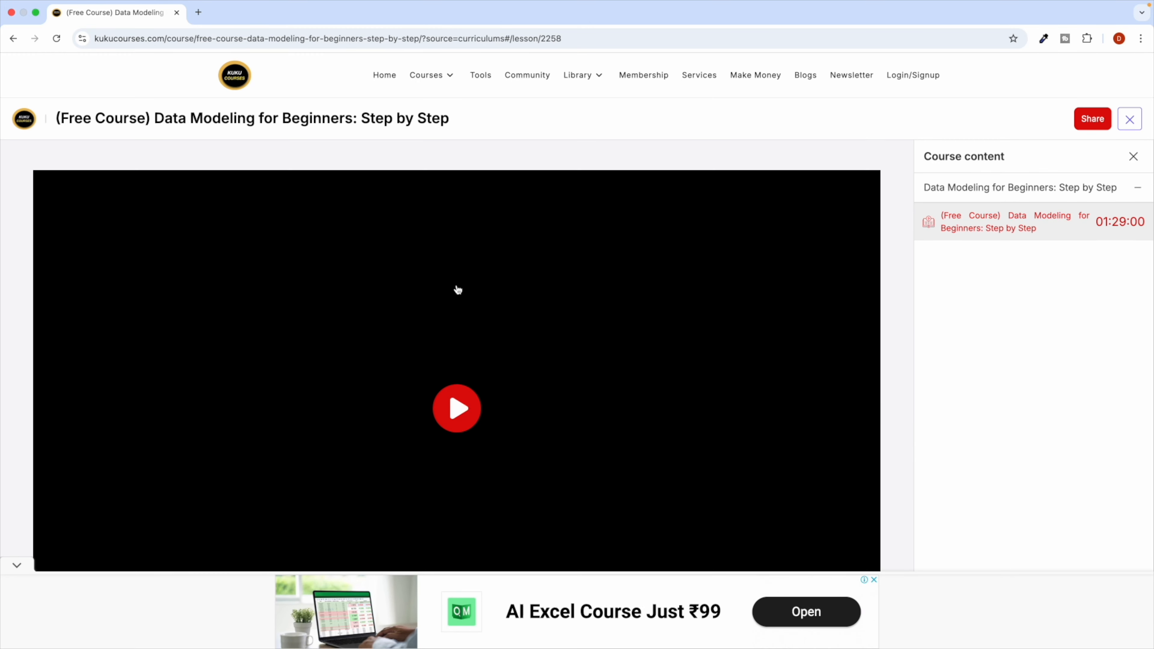
click(458, 400)
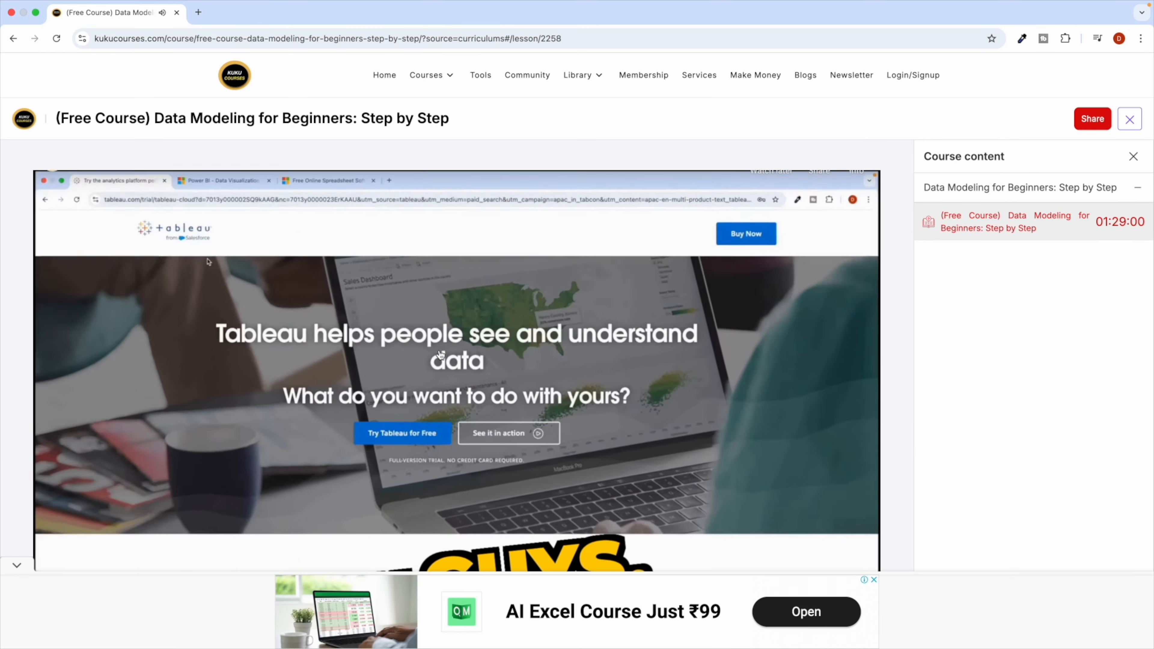
click(404, 339)
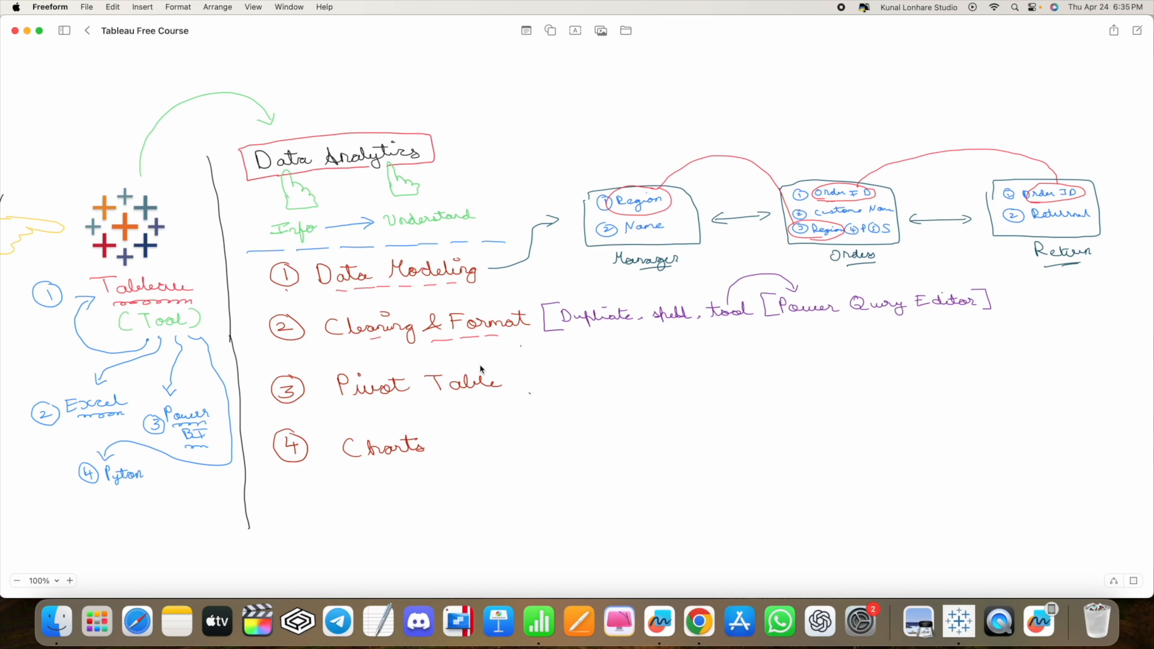
Step: Draw a trial freehand arrow out from Clearing & Format, then undo it
mouse_move(507, 340)
mouse_down()
mouse_move(535, 372)
mouse_move(579, 377)
mouse_move(574, 389)
mouse_up()
scroll(596, 414, right, 3)
scroll(595, 415, down, 1)
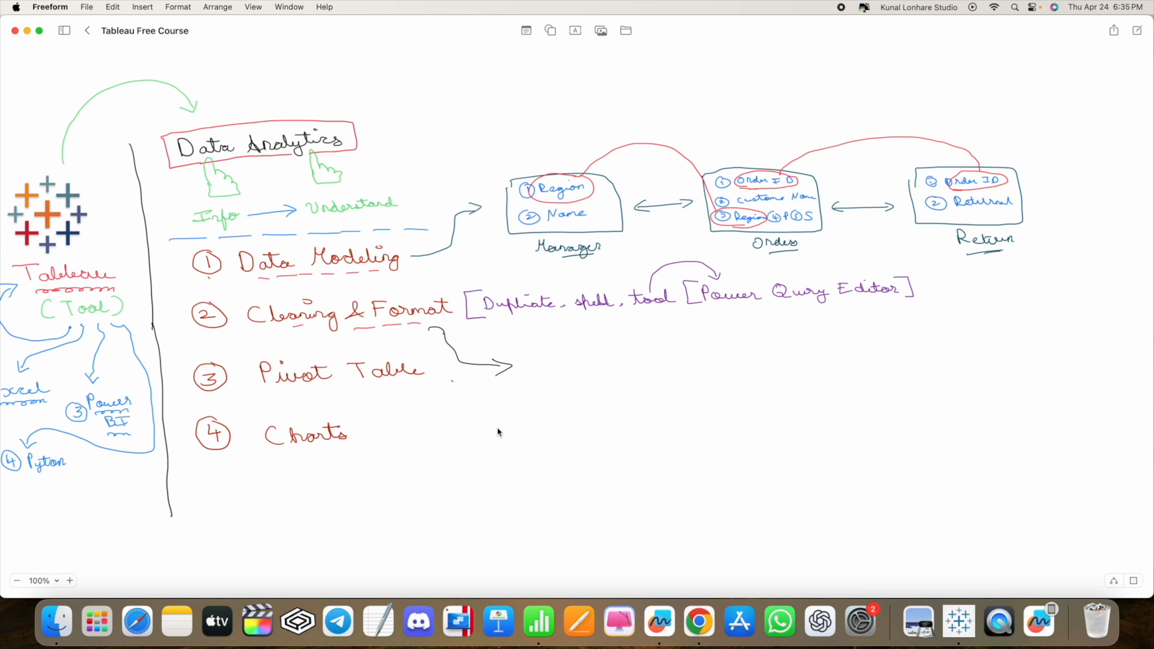
key(super+z)
Step: Sketch 'Data type' branching to Text, Geo and Number on the board, then return to Tableau Public
scroll(667, 385, right, 5)
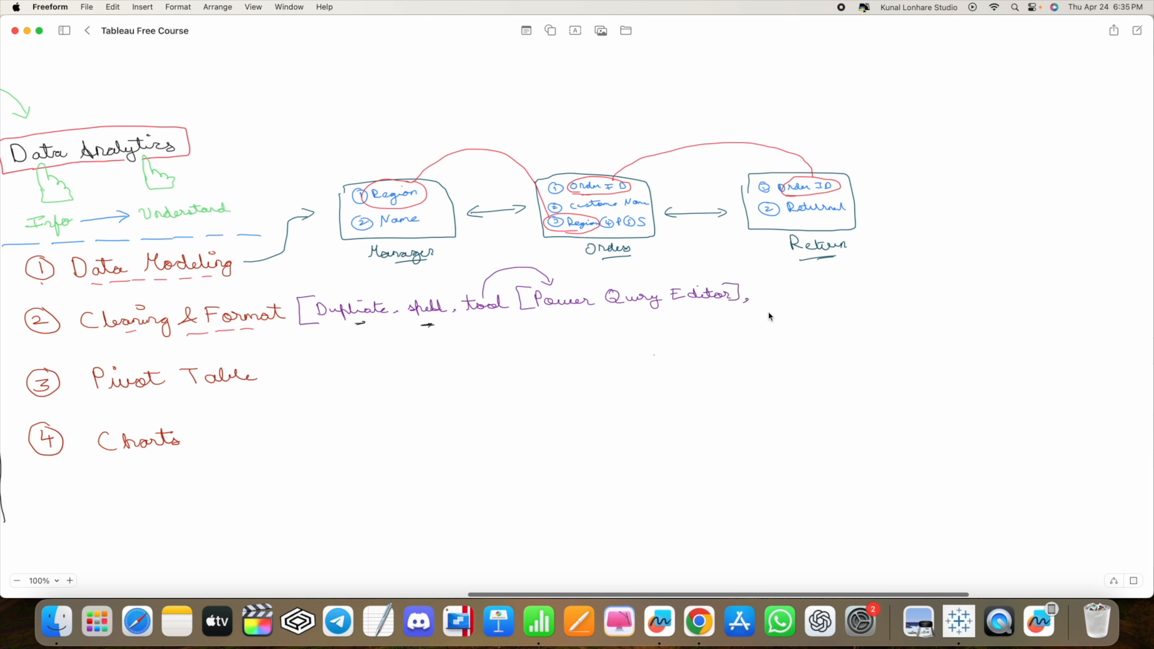
scroll(768, 314, right, 2)
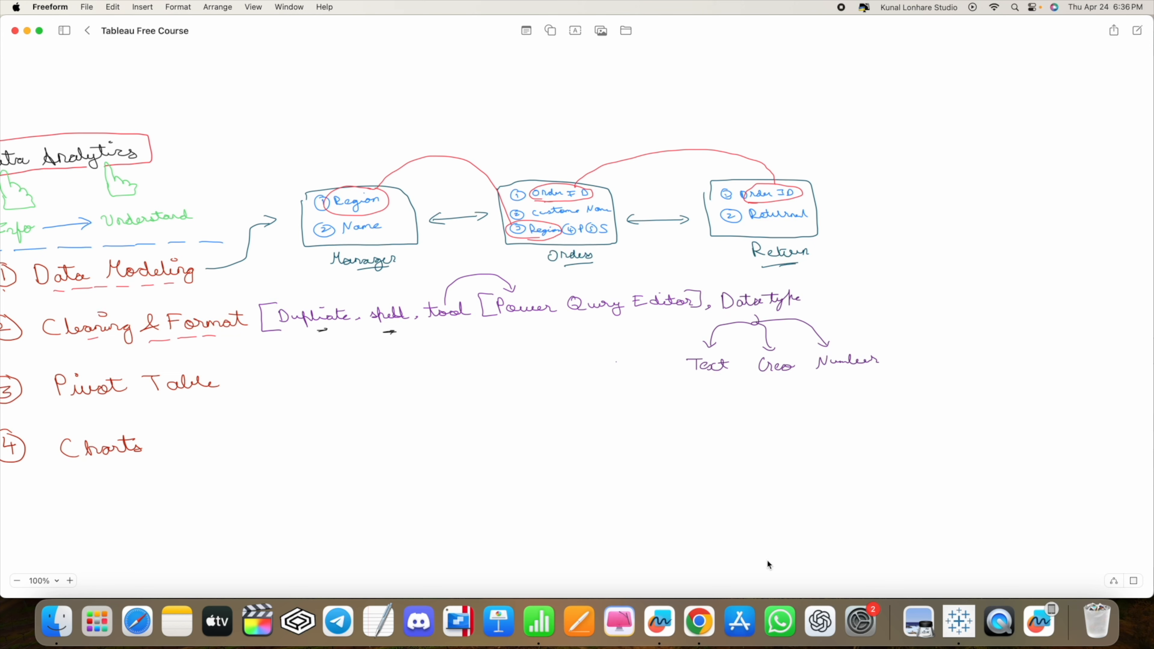
click(947, 615)
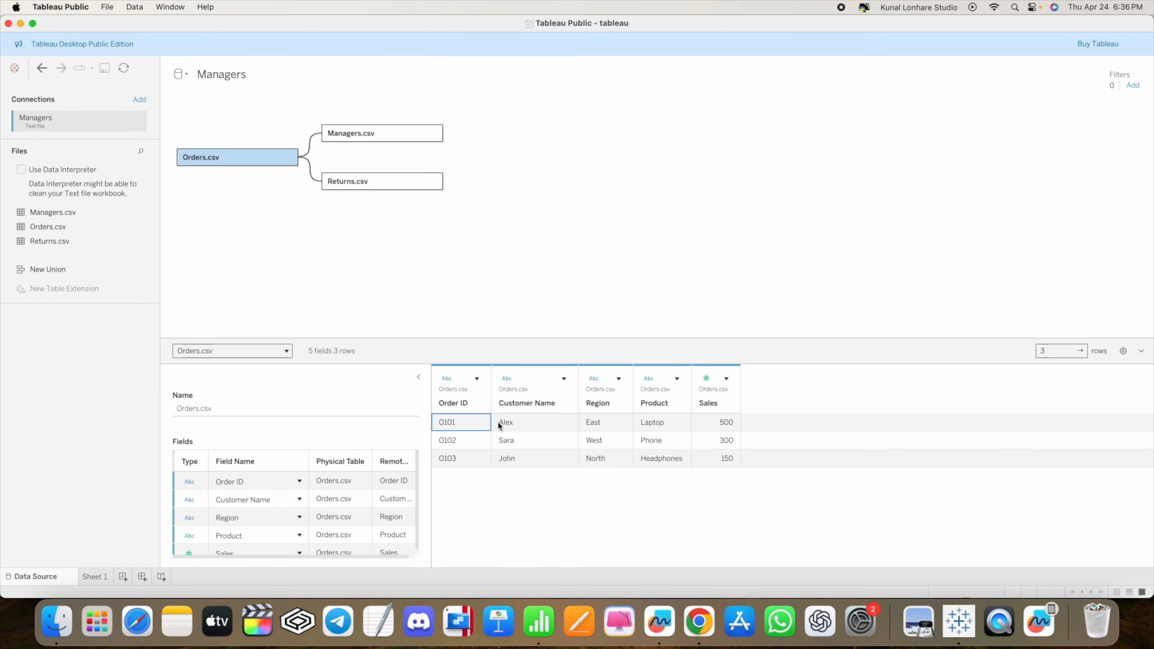
Step: Switch the data preview from the Managers table to the Orders table's rows
click(210, 351)
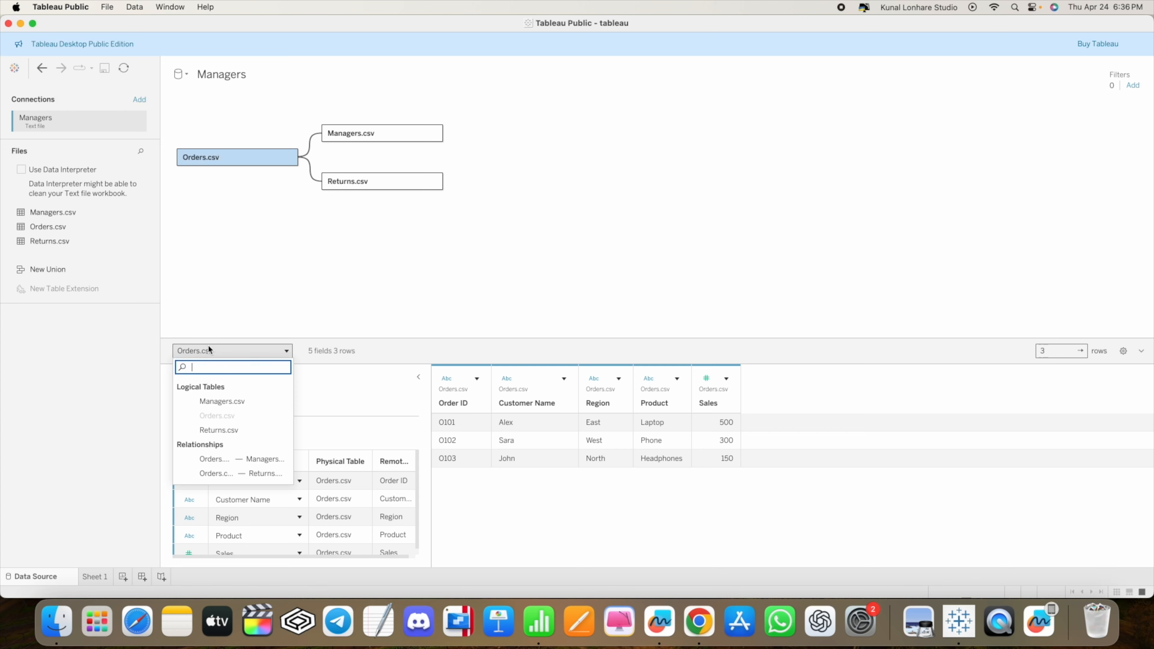
click(207, 402)
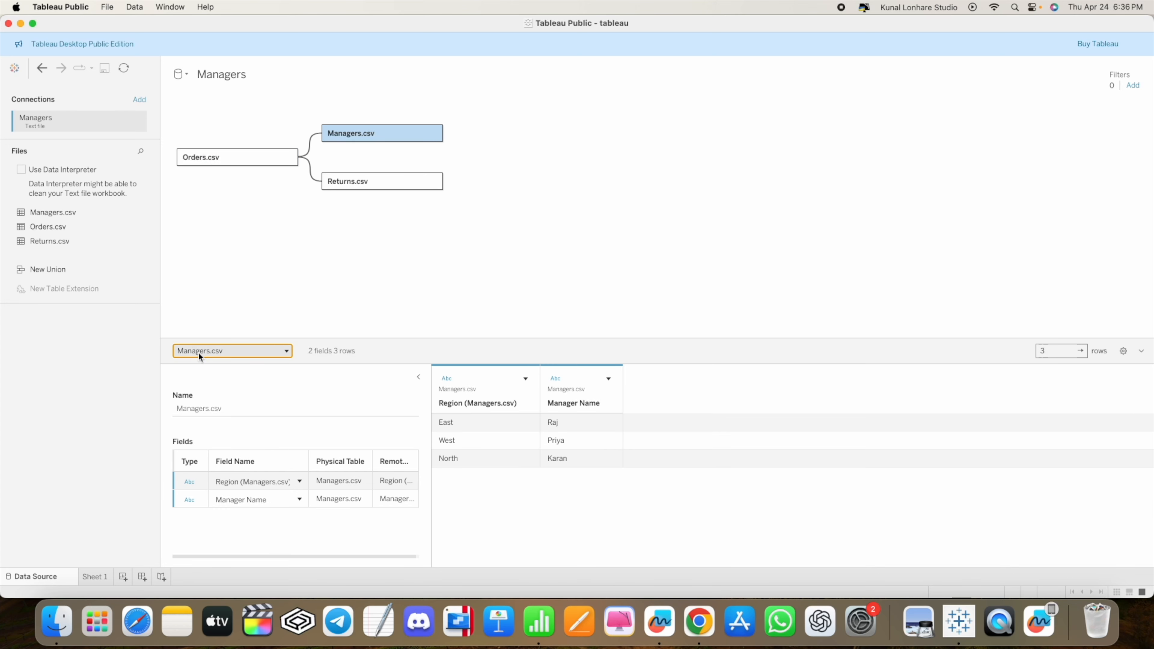
click(200, 353)
click(208, 416)
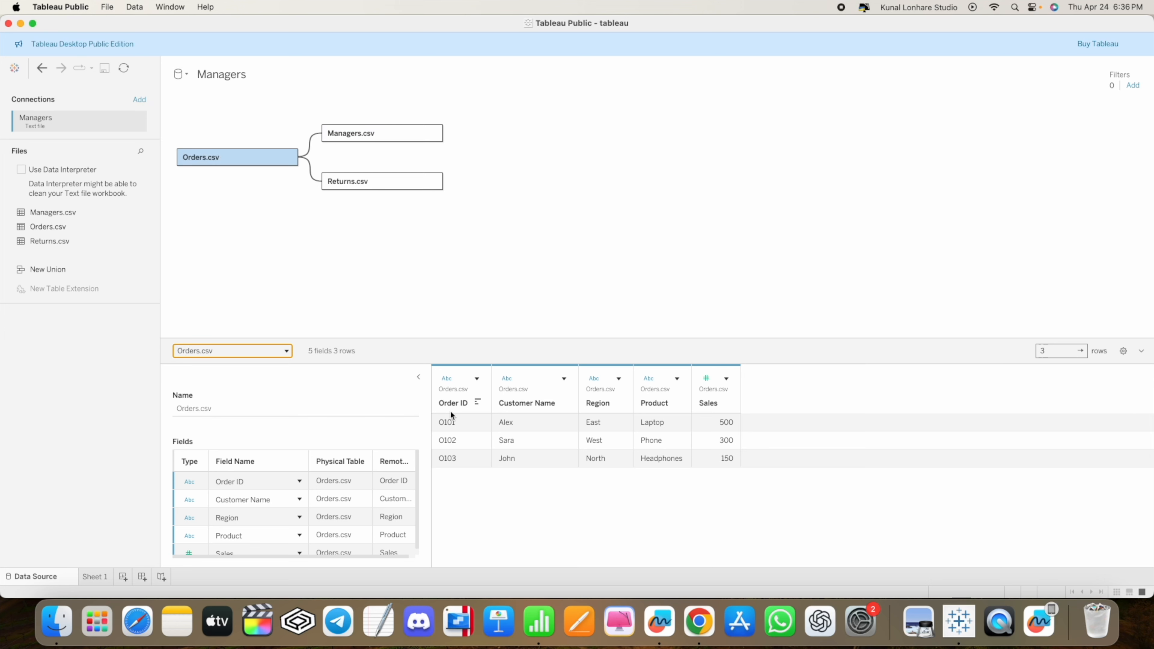
Step: Confirm Customer Name stays a String field, then go back to the Freeform board
click(507, 379)
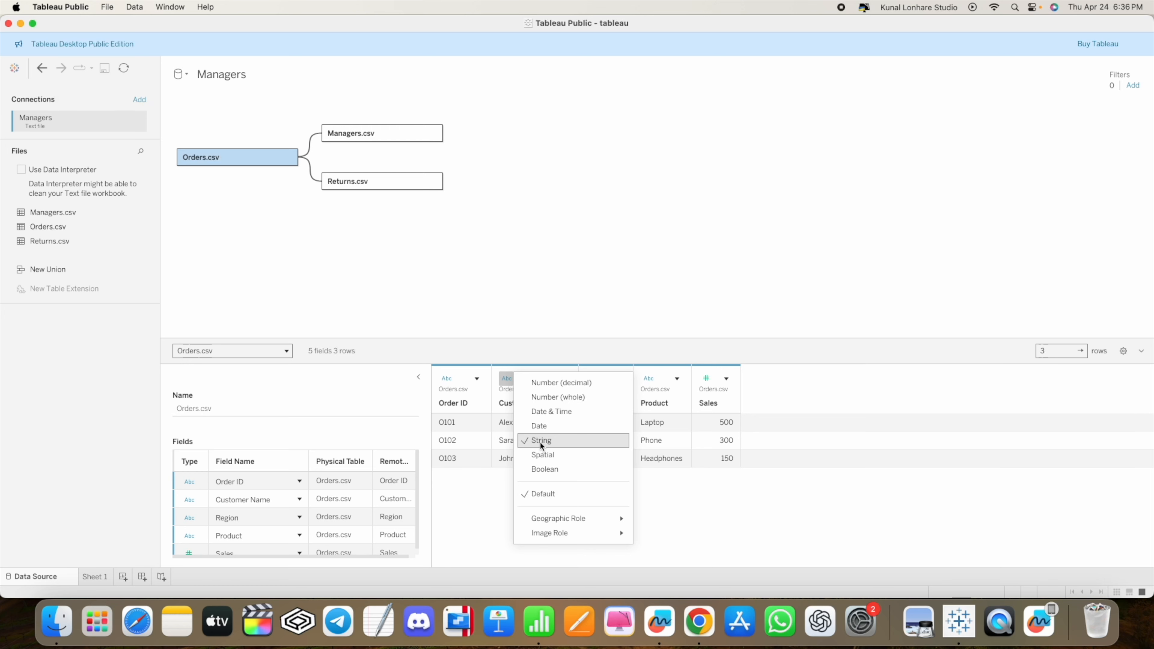
click(679, 497)
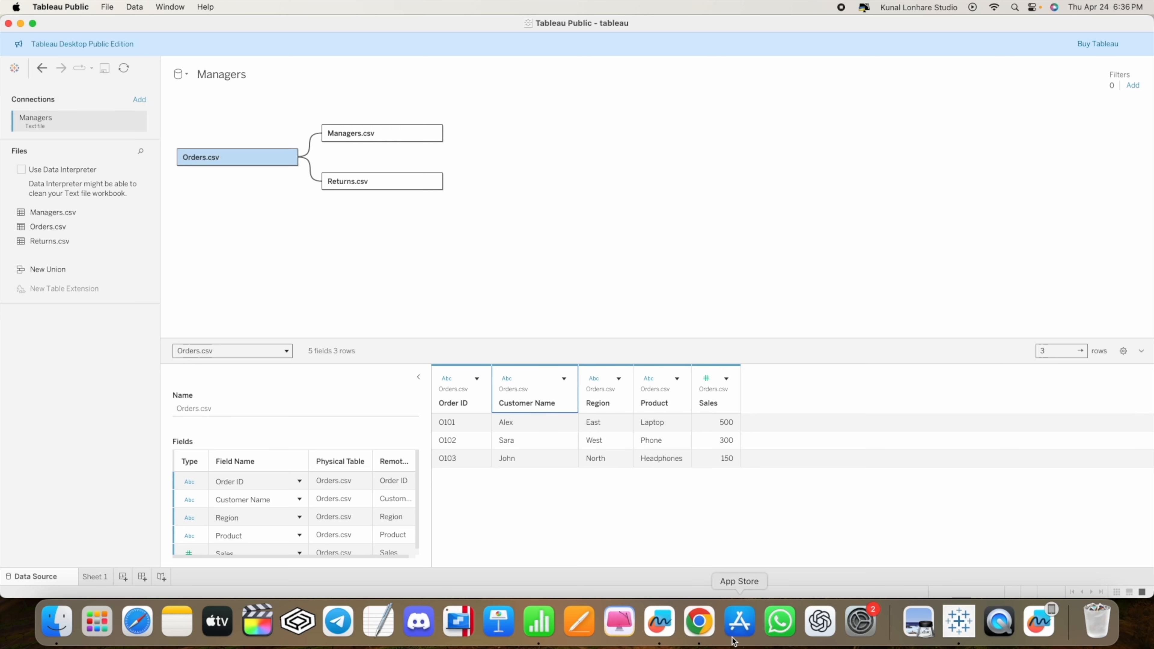
click(652, 627)
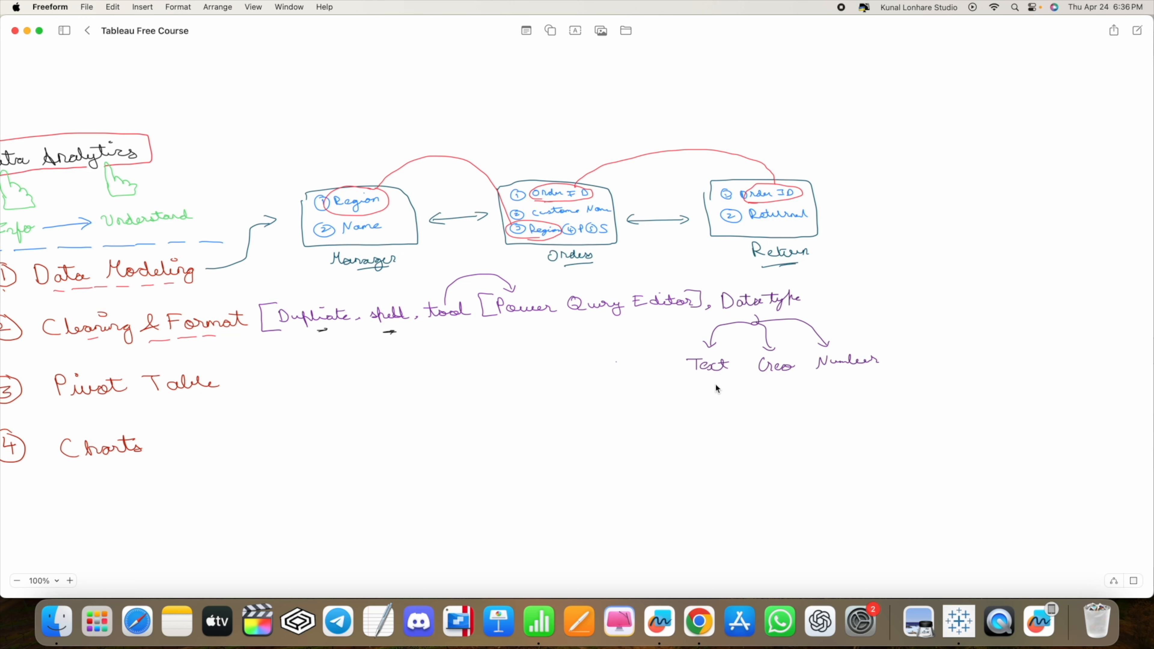
Step: Write '(String)' beneath Text on the board, then return to Tableau Public
drag(685, 382, 692, 393)
drag(738, 378, 737, 396)
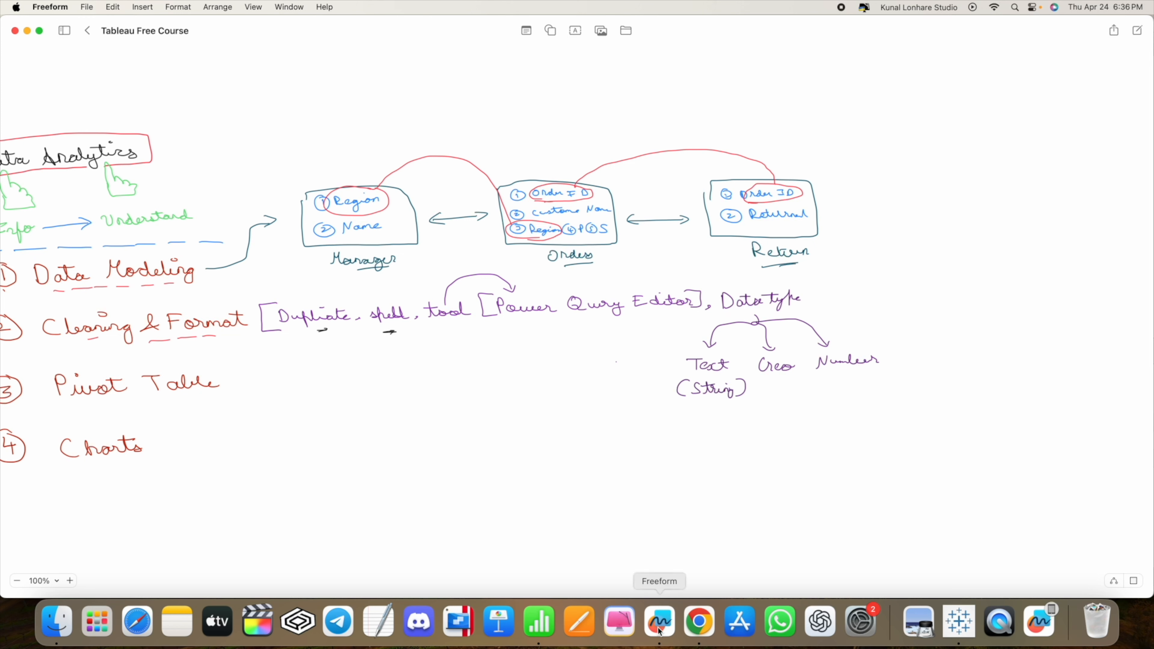
click(959, 622)
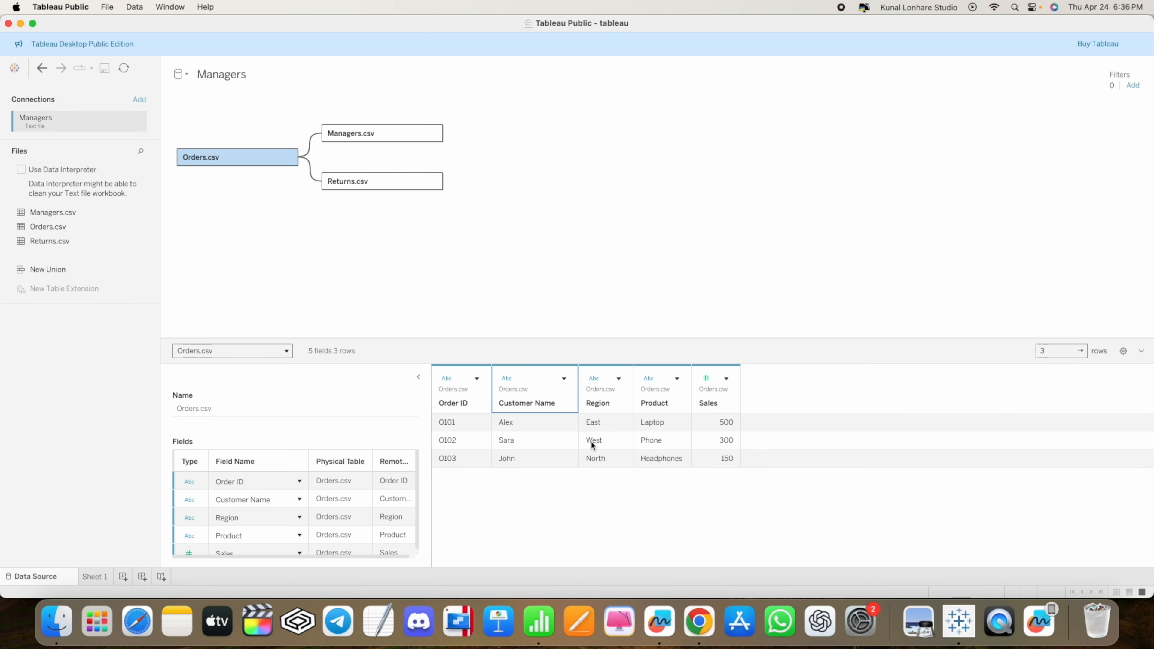
click(650, 385)
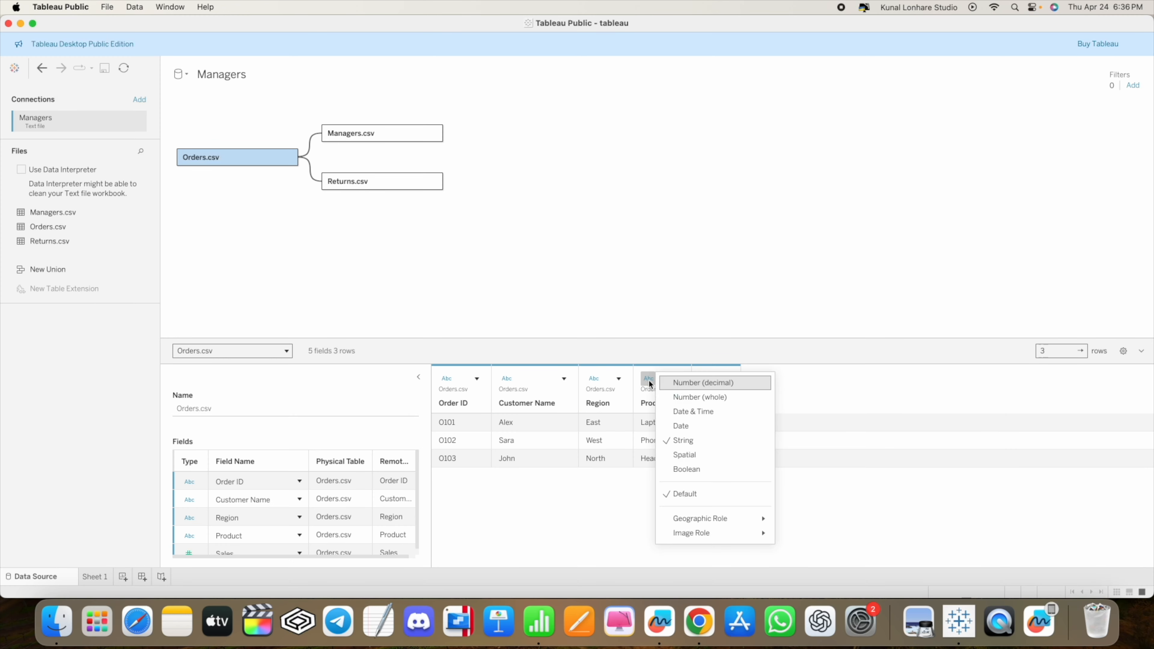
click(589, 523)
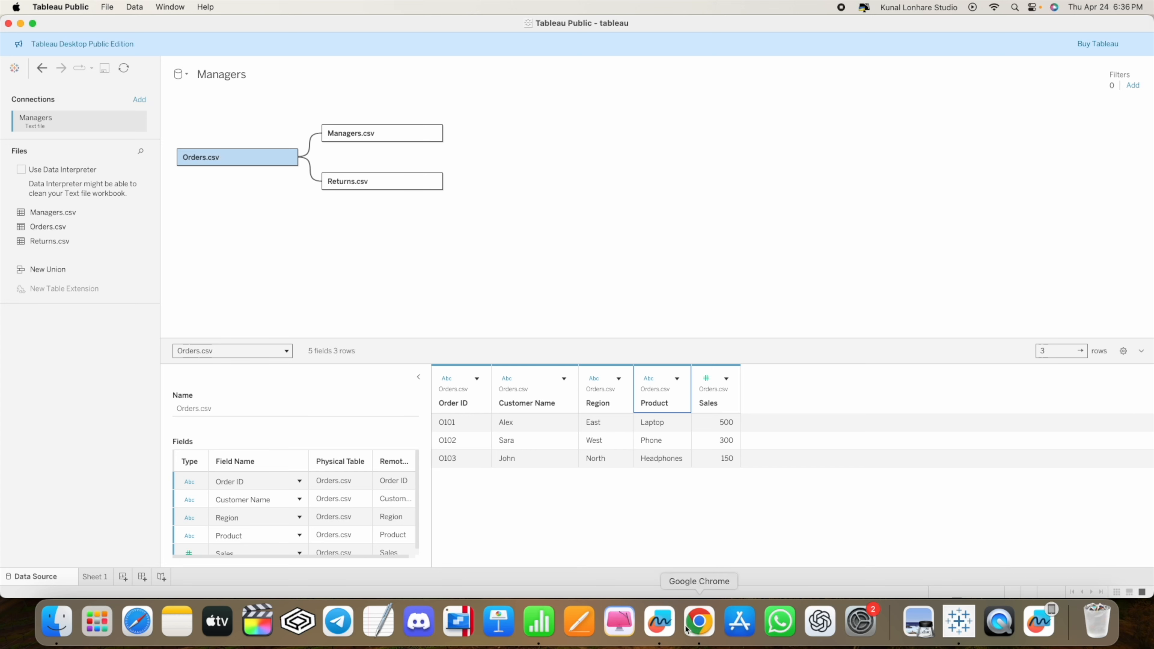
Step: Tag Text, Geo and Number with ABC, a globe and # symbols on the board
click(662, 625)
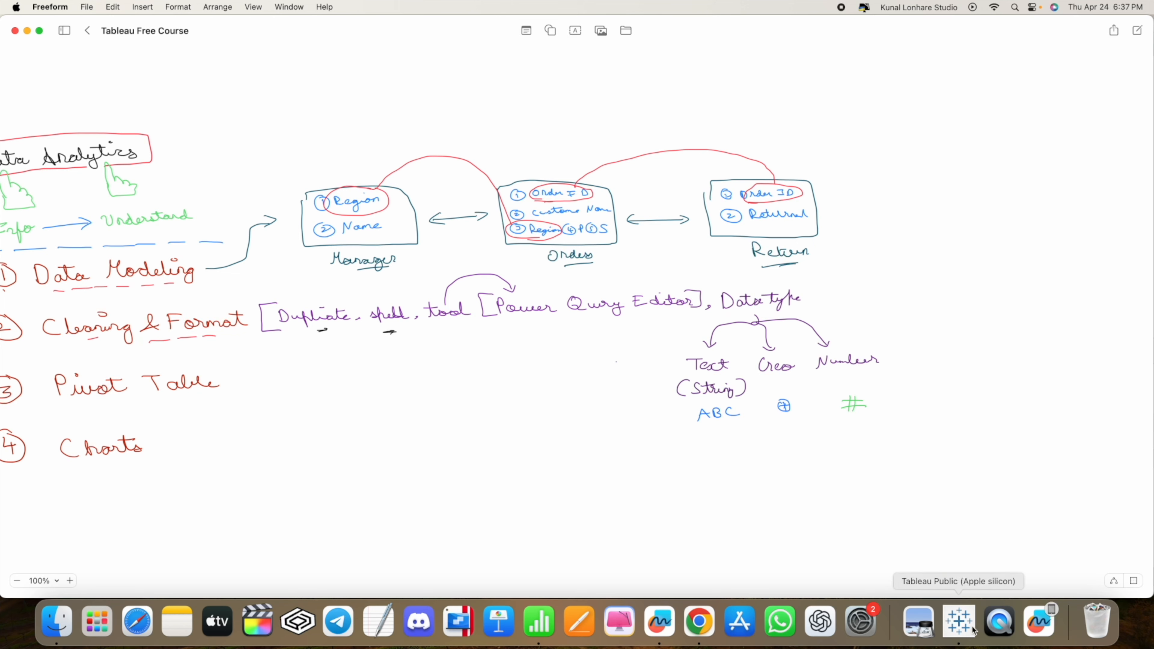
click(959, 622)
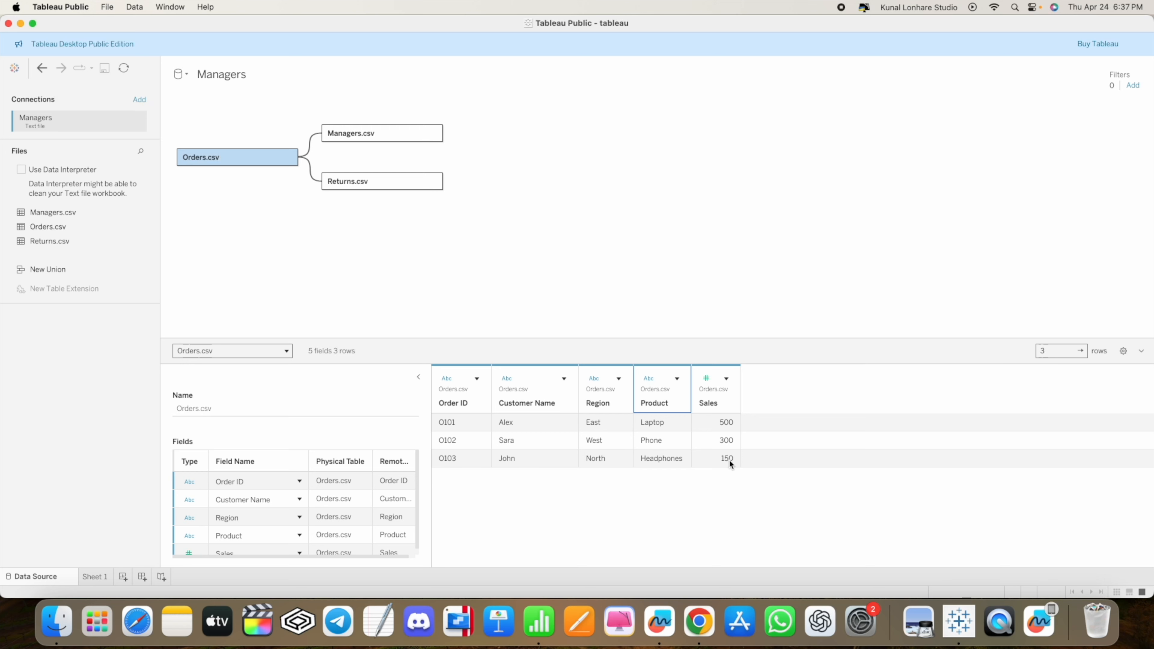
Step: Leave the Sales field as a whole Number, then return to the Freeform board
click(706, 378)
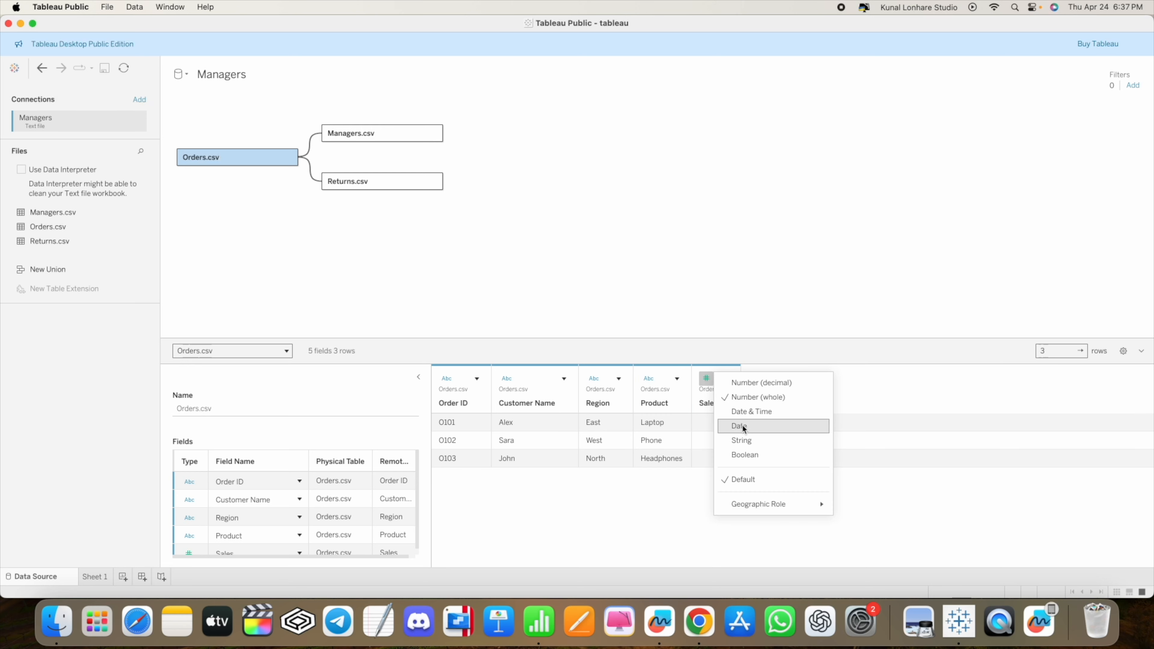
click(631, 517)
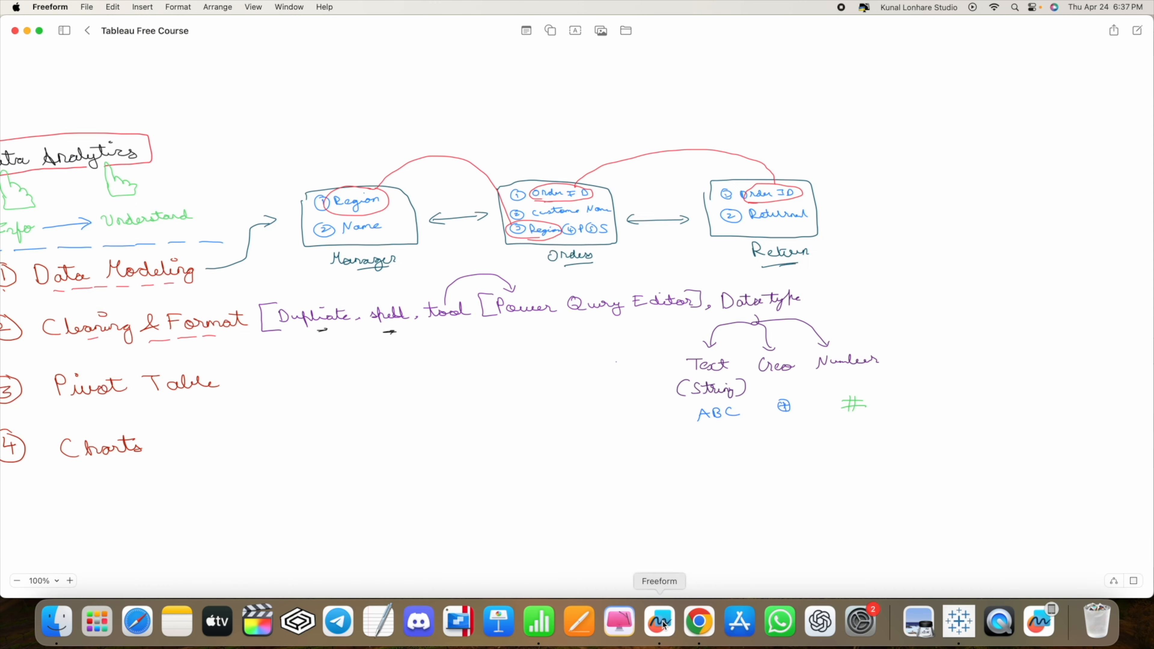
click(660, 622)
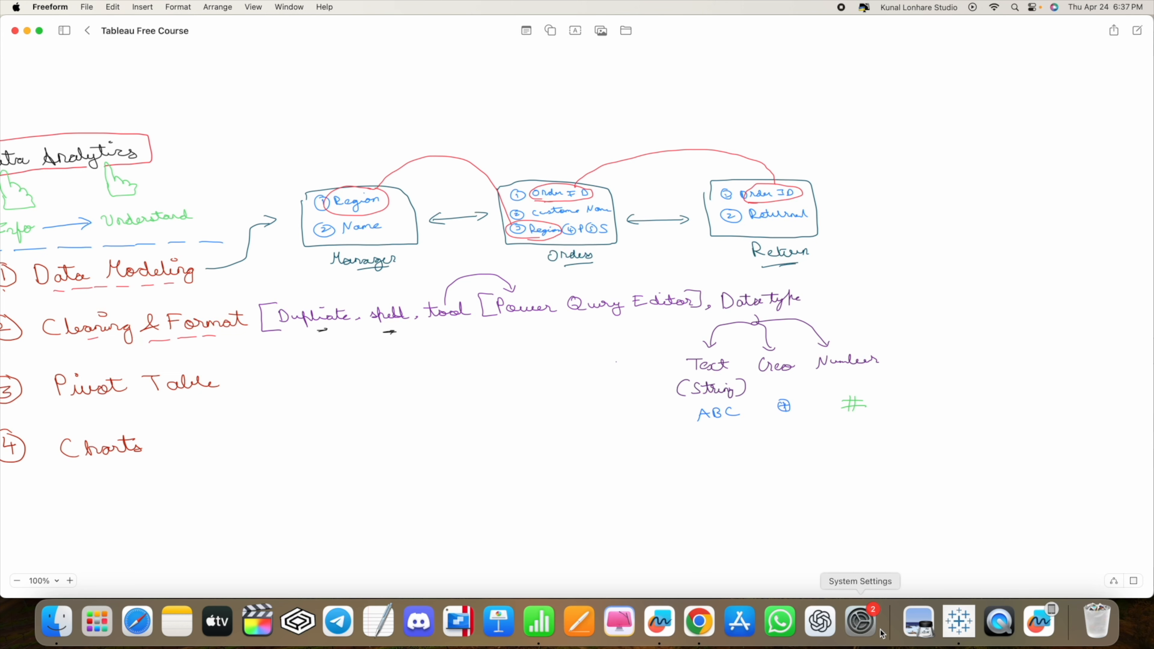
Step: Give the Region field the Country/Region geographic role, then return to the Freeform board
click(946, 629)
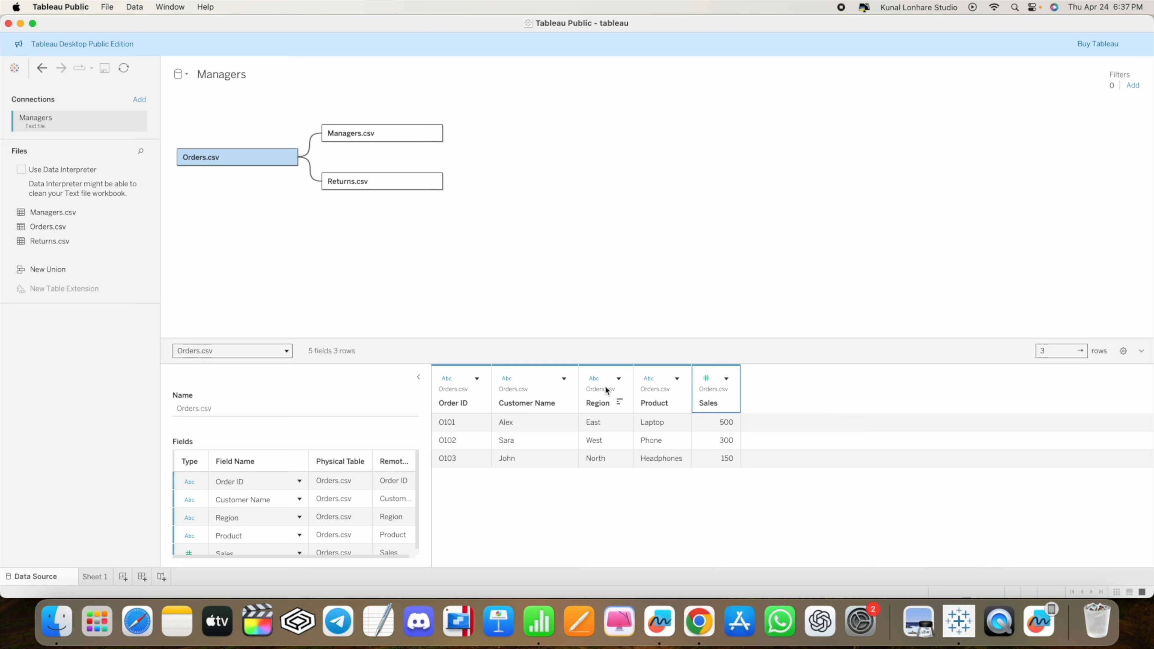
click(593, 380)
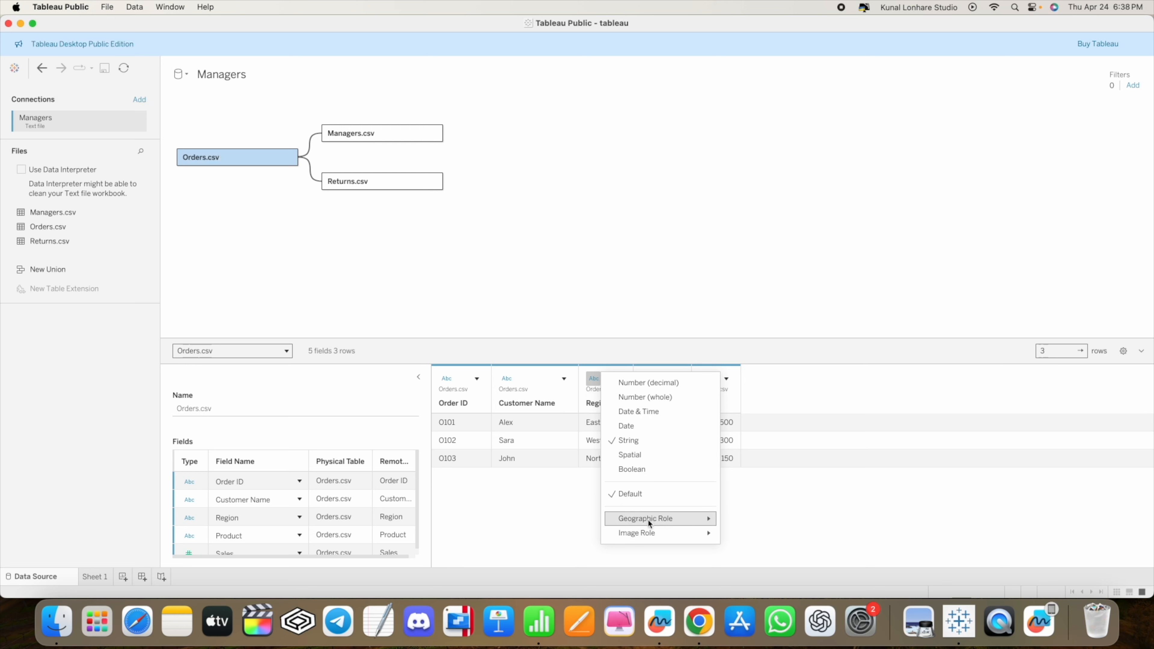
mouse_move(648, 520)
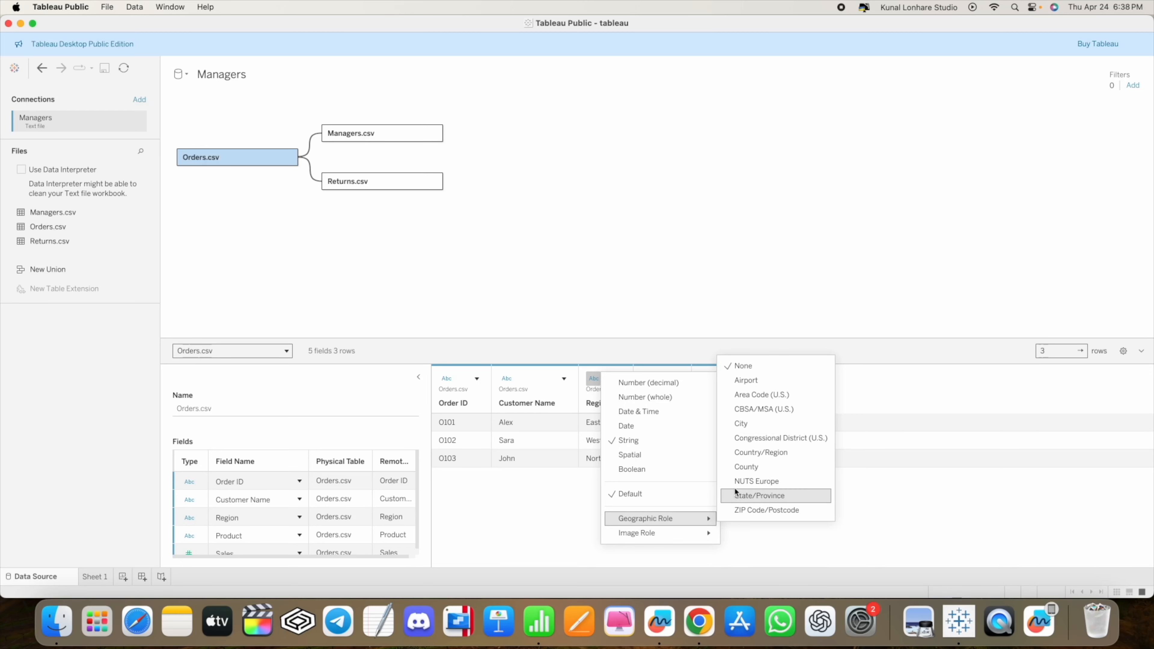
click(759, 452)
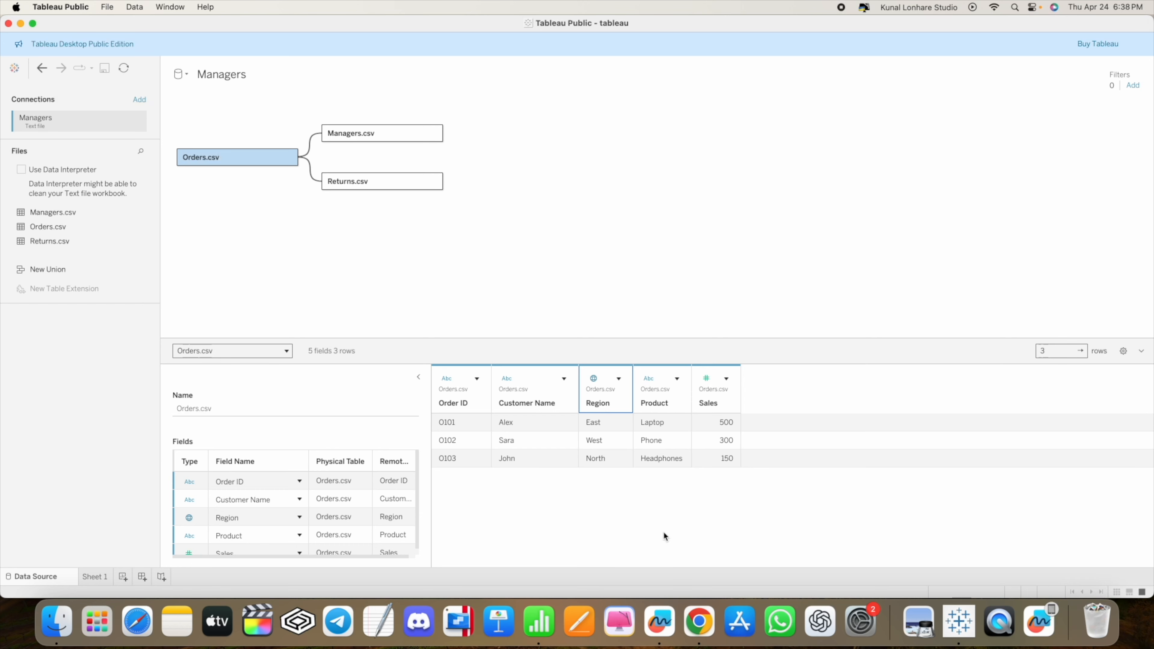
click(657, 633)
scroll(444, 395, left, 4)
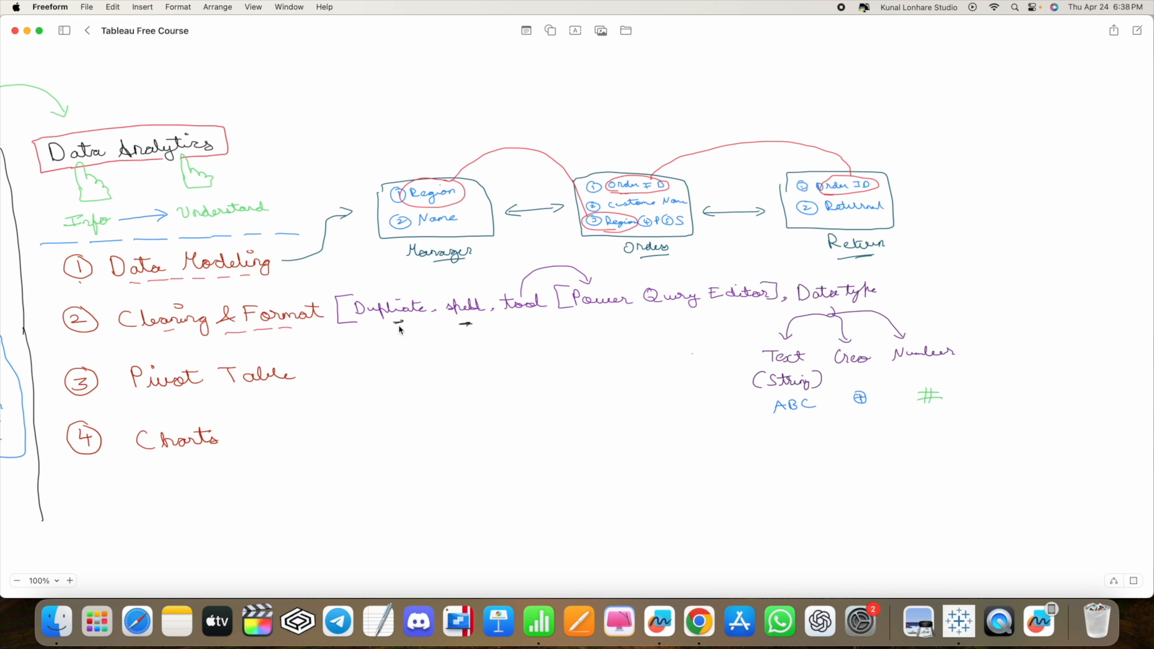
click(965, 636)
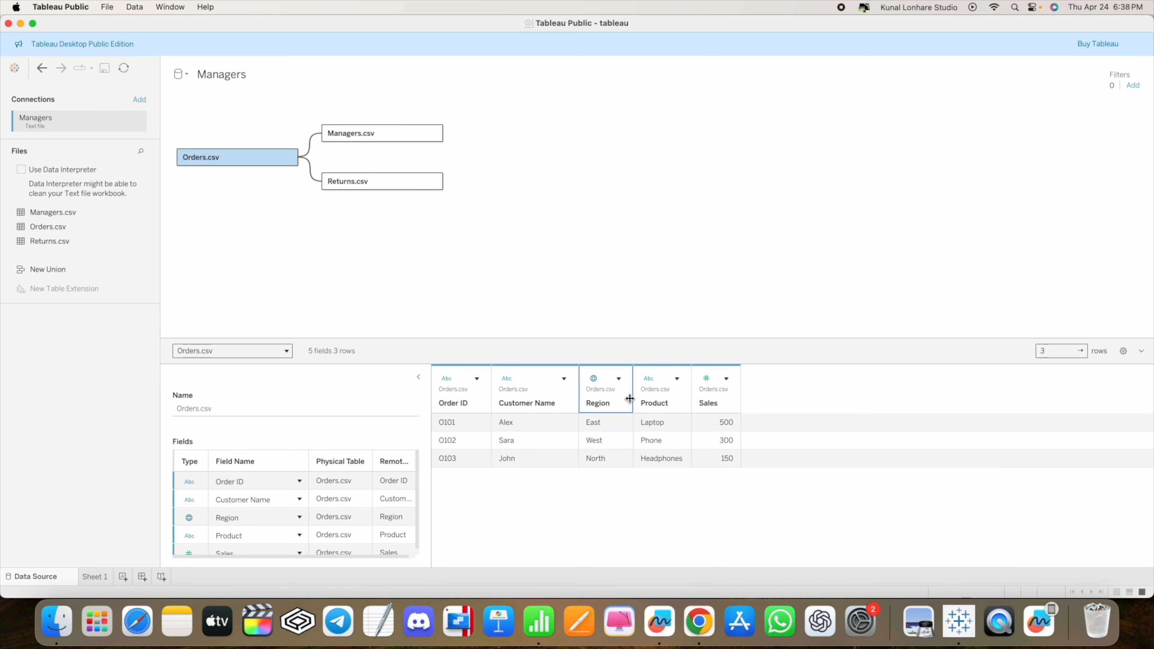
click(563, 378)
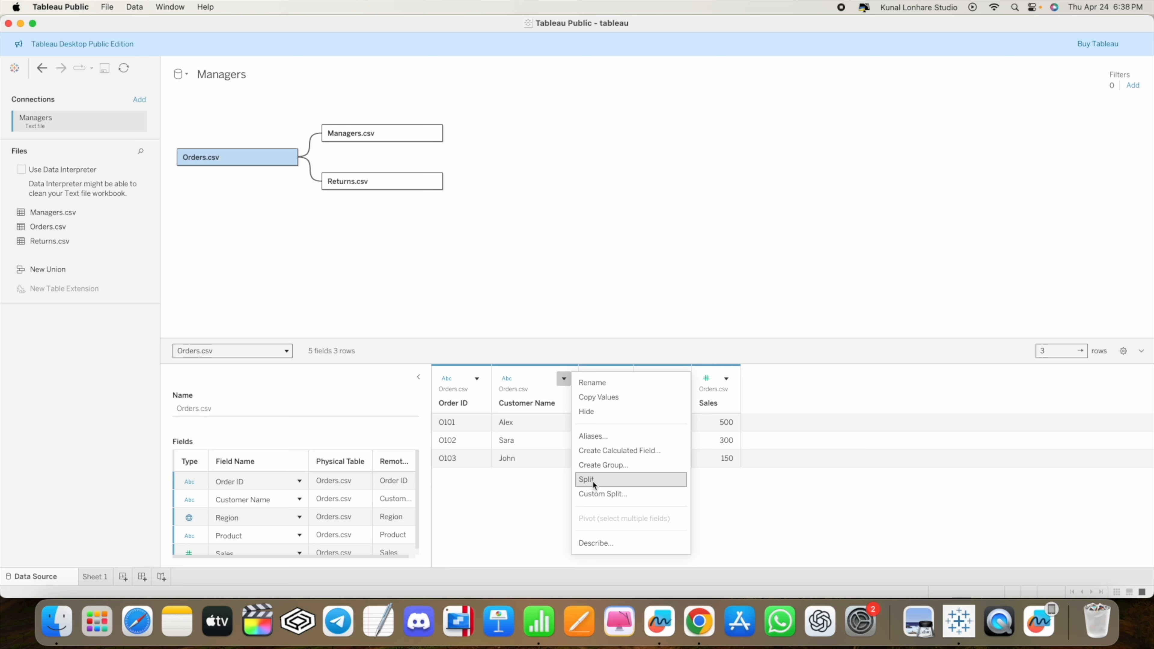
click(540, 529)
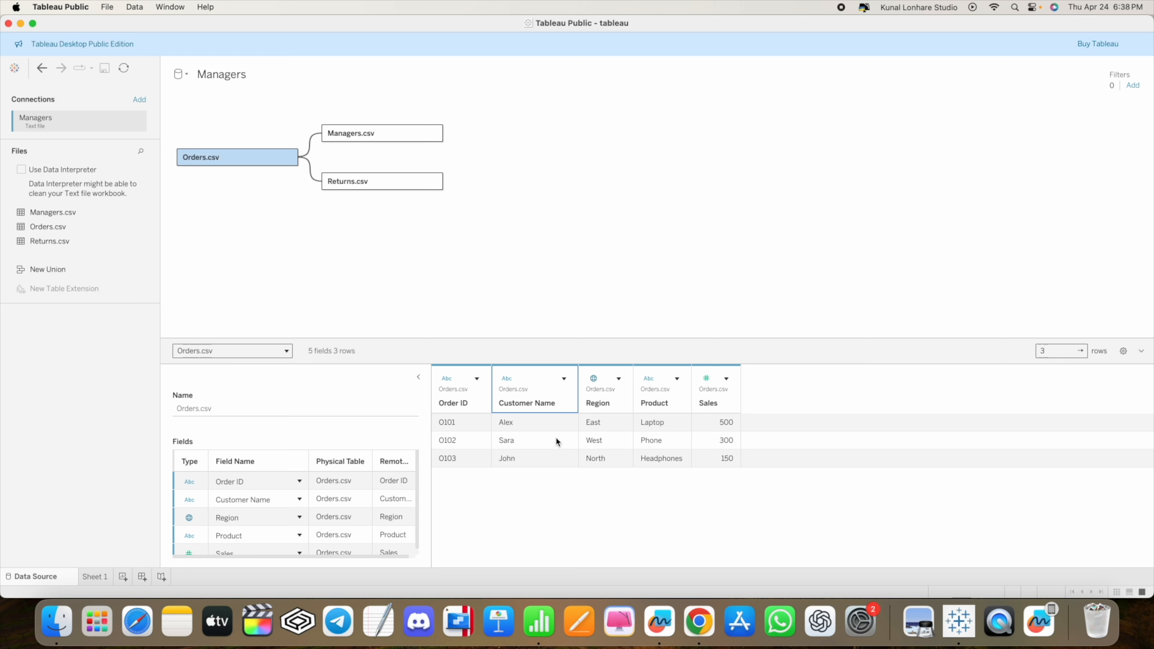
click(564, 378)
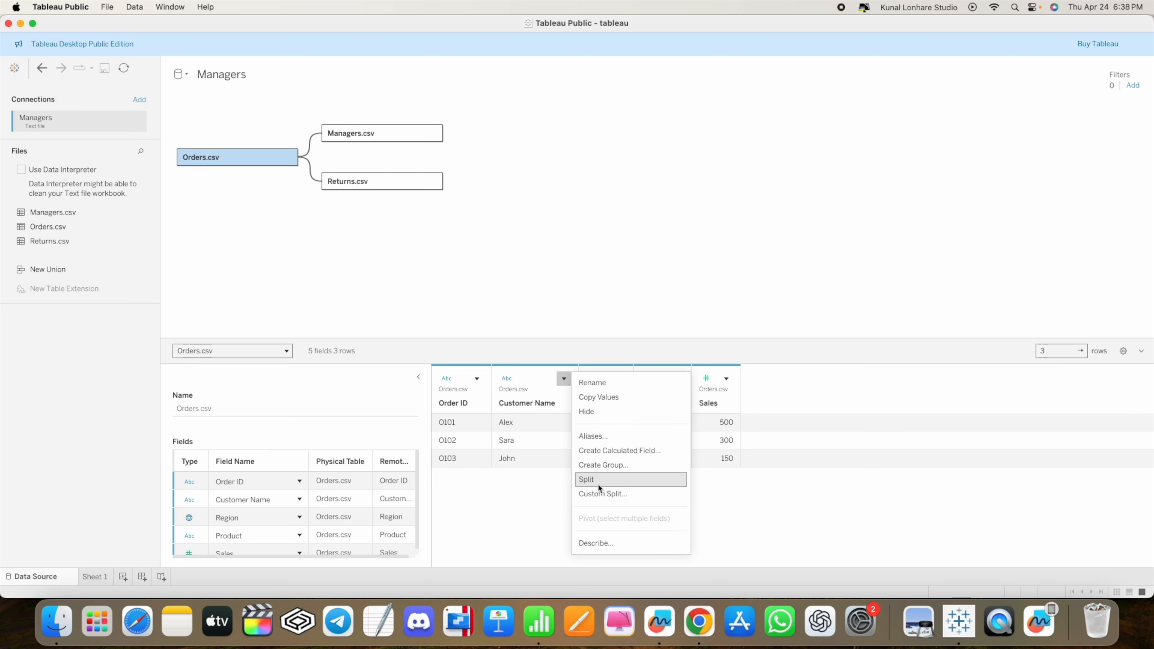
click(549, 483)
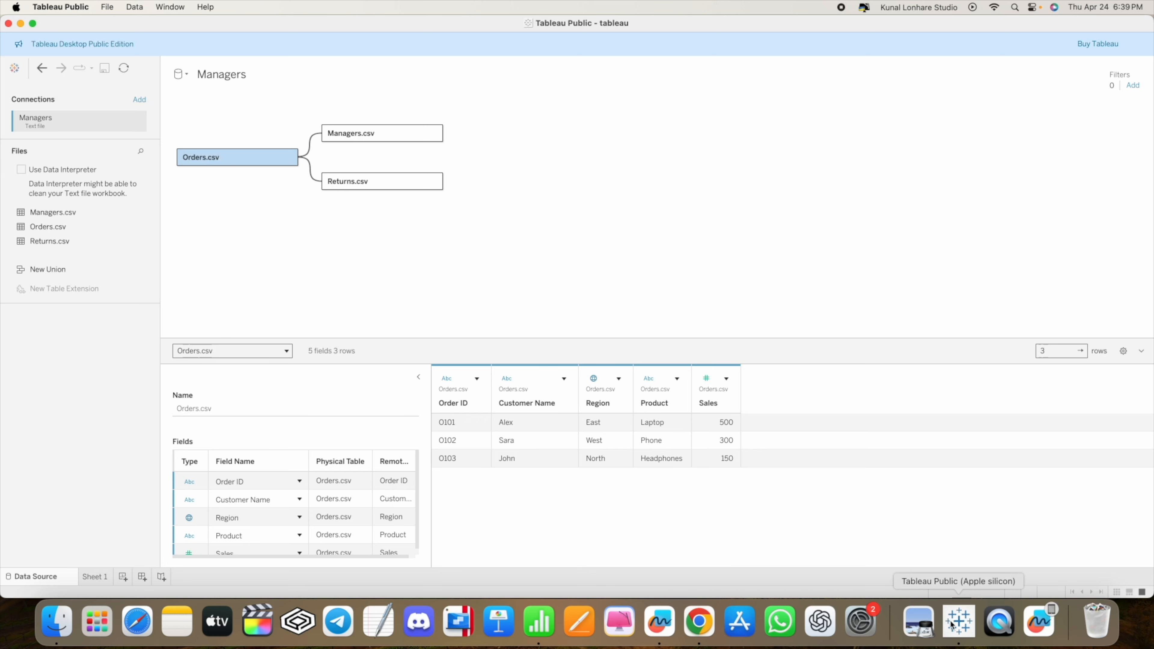
Step: Underline Pivot Table in green on the board and draw an arrow after it
click(660, 621)
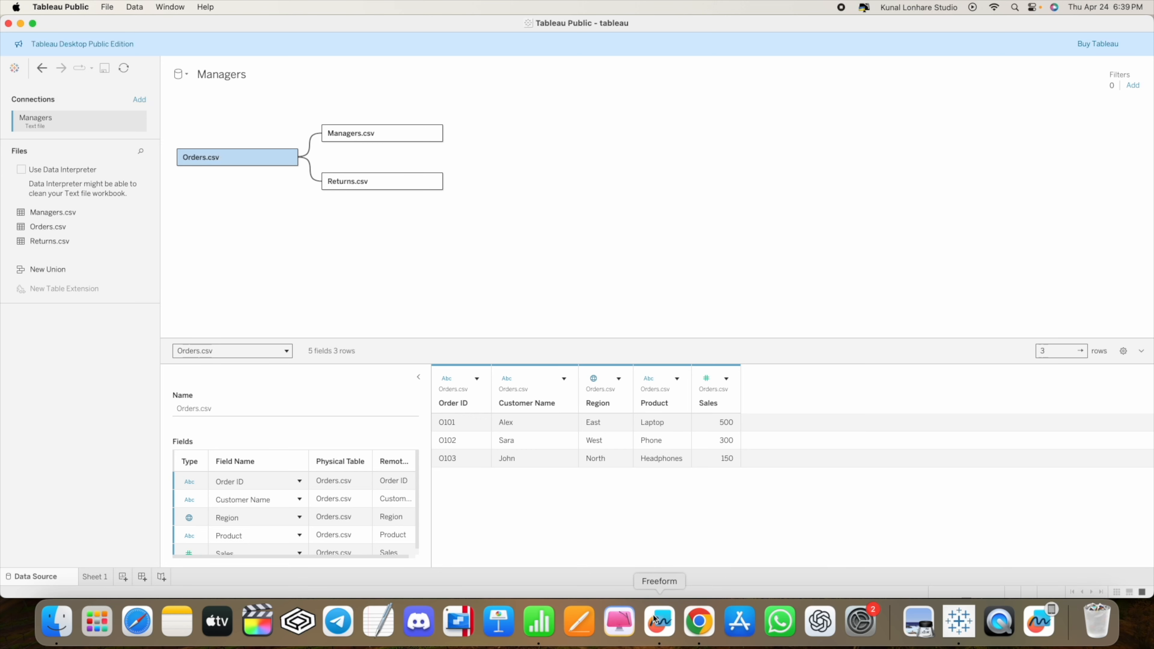
scroll(254, 227, left, 5)
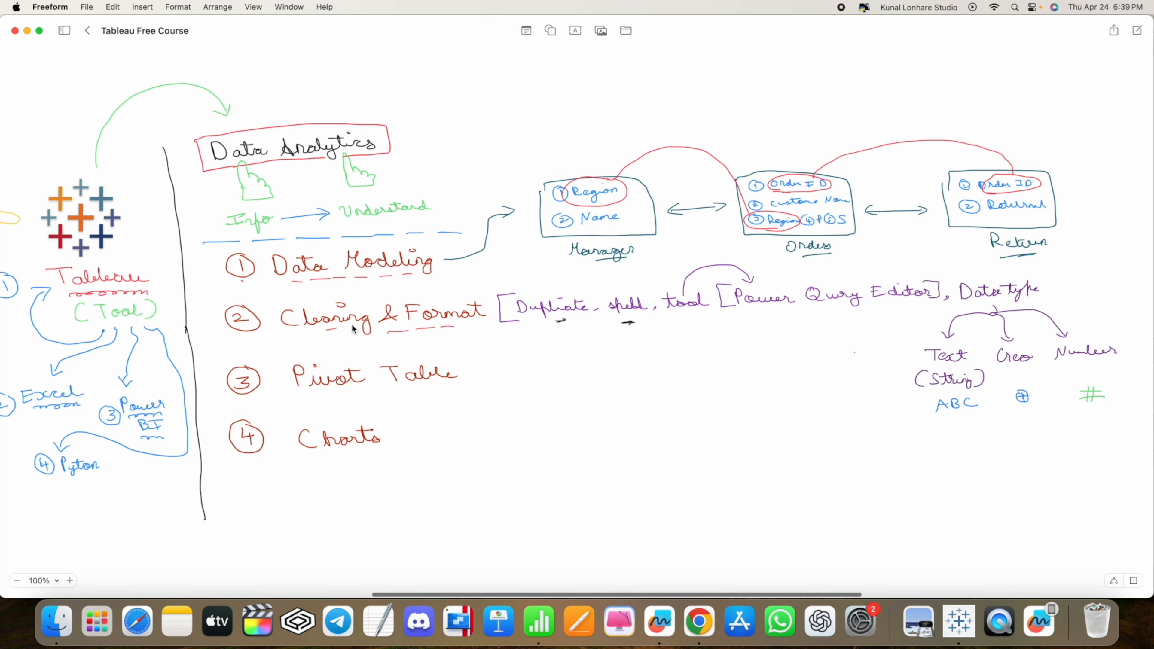
scroll(306, 310, left, 3)
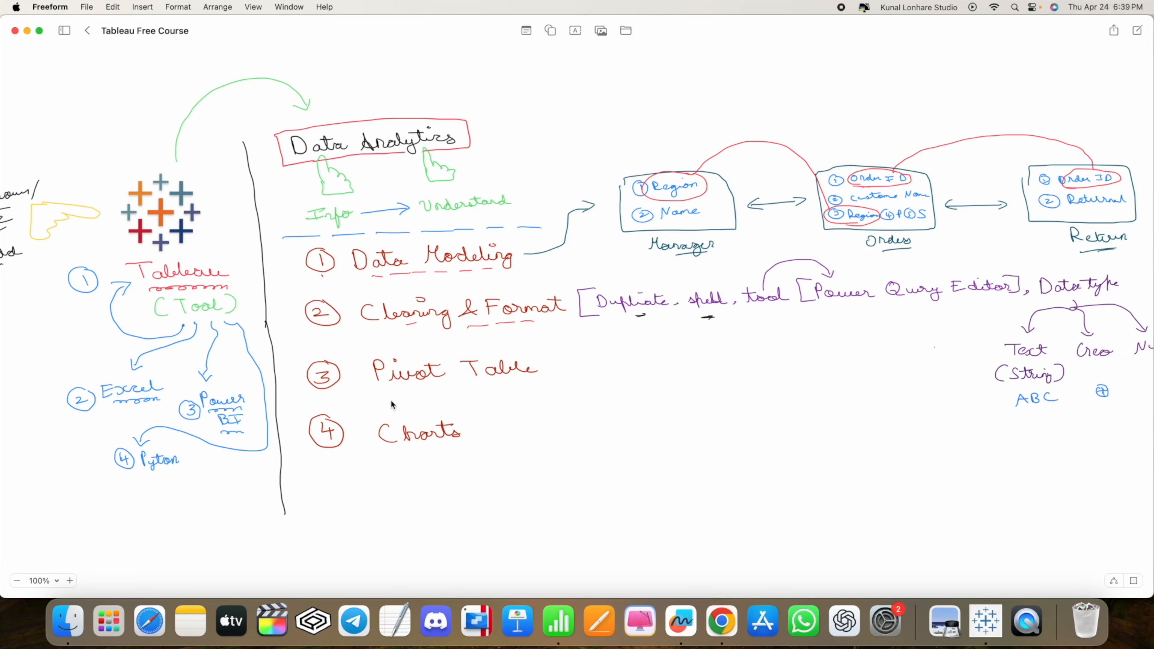
scroll(544, 421, right, 5)
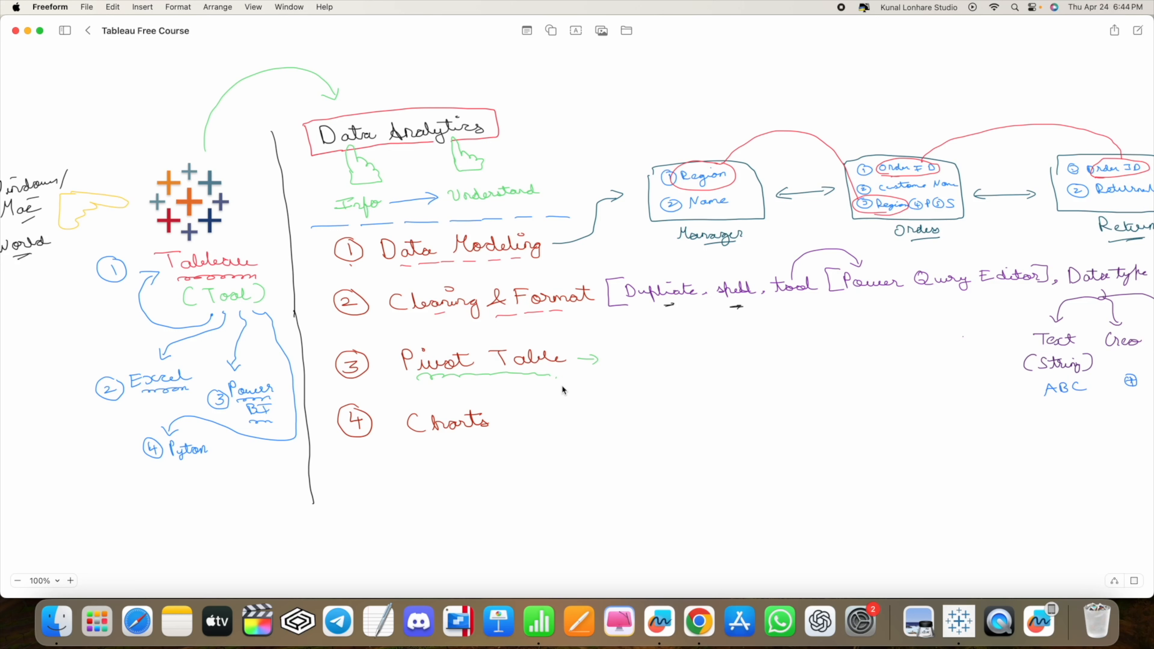
Step: Draw a green pivot table with rows ABC 5 and PQR 3 beside Pivot Table
mouse_move(626, 345)
mouse_down()
mouse_move(627, 387)
mouse_move(717, 382)
mouse_move(717, 328)
mouse_up()
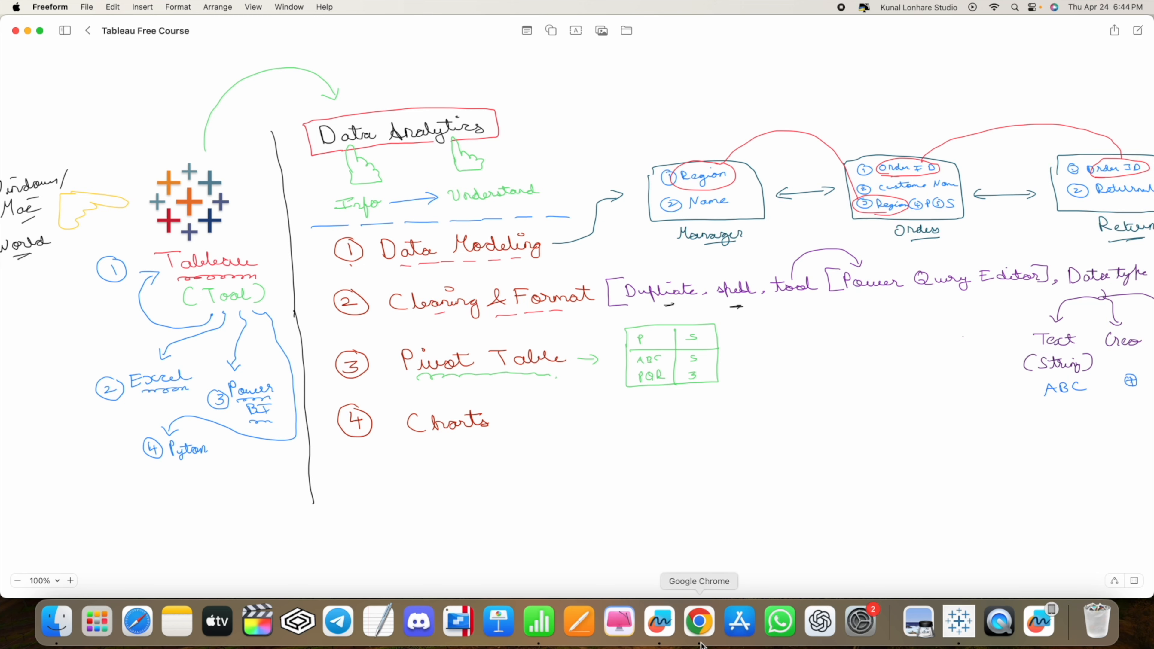
click(960, 618)
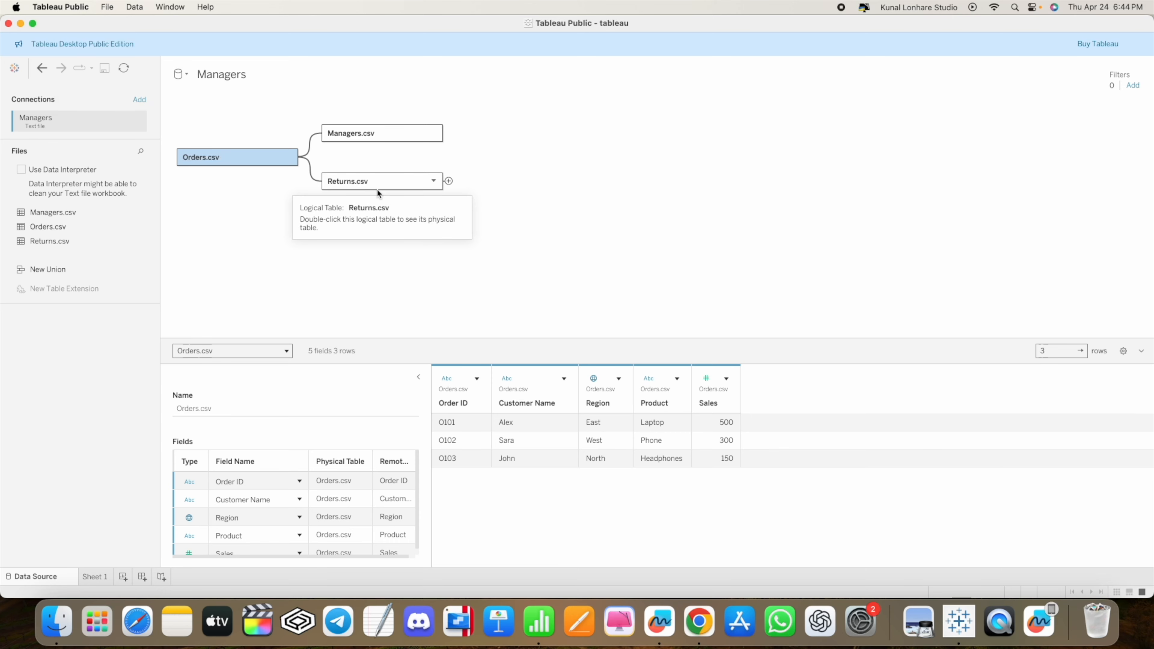
Step: Google 'chatgpt' in the new-tab window and browse the search results
key(ctrl+Right)
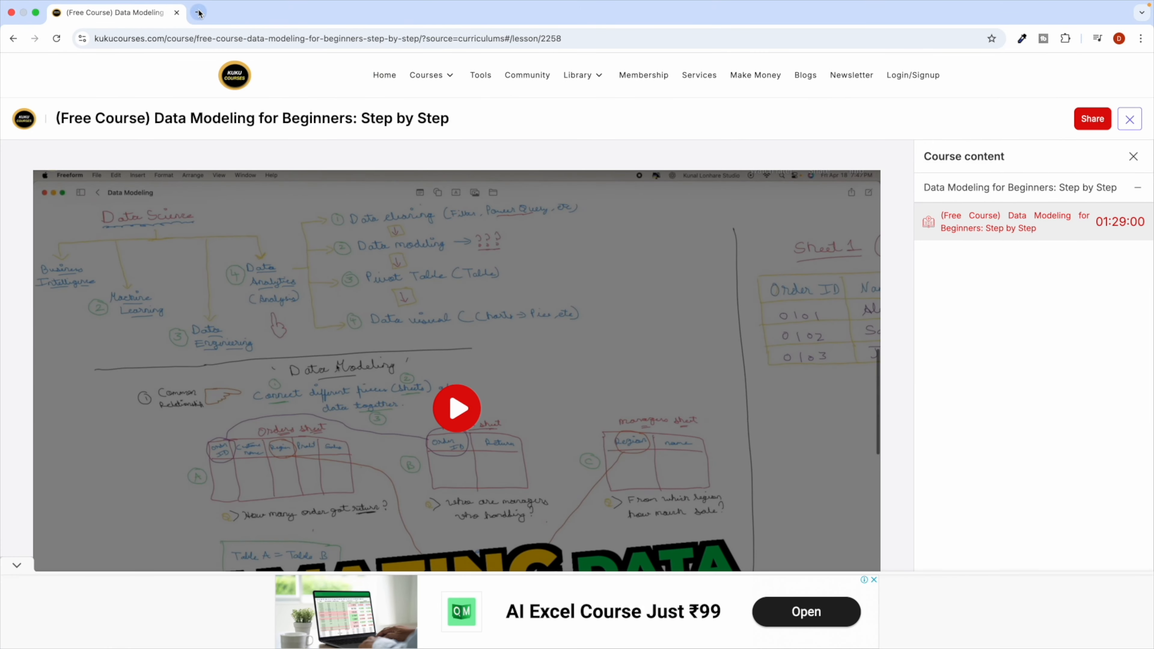
key(ctrl+Right)
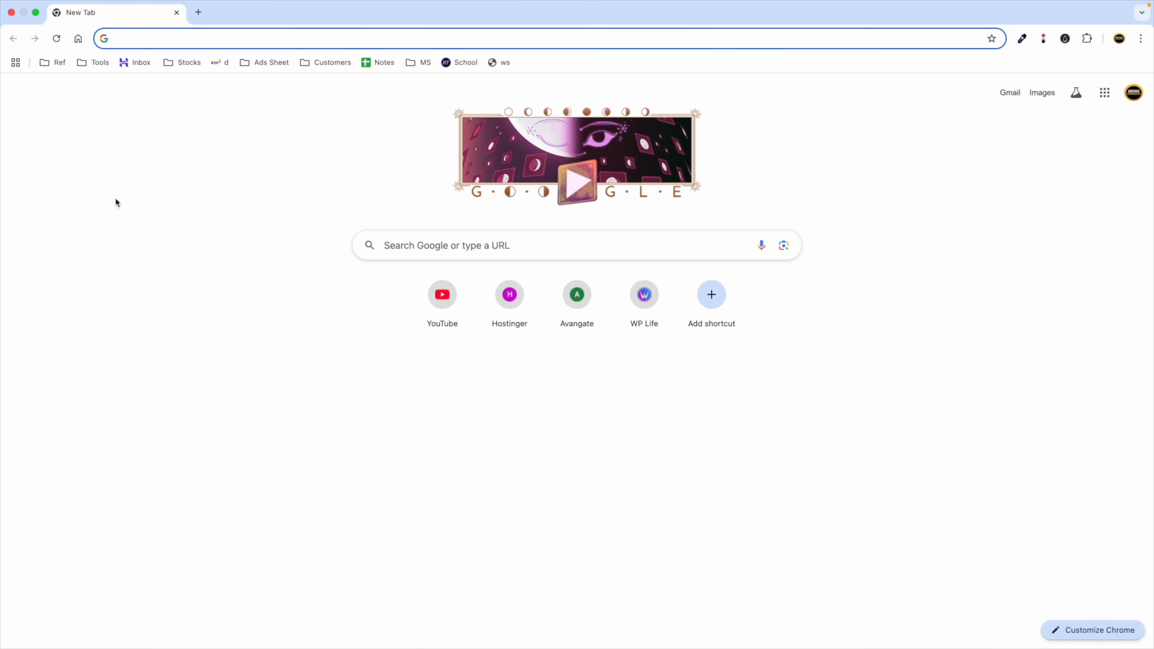
text(chatgpt)
key(Return)
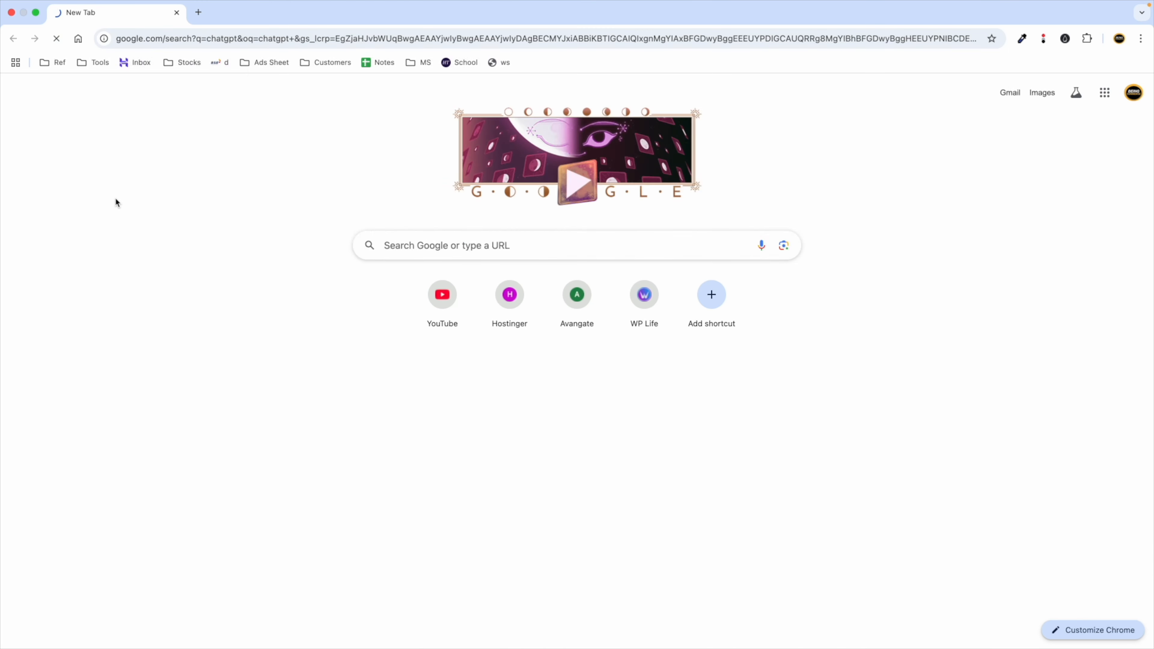
scroll(232, 260, down, 4)
scroll(184, 224, up, 2)
scroll(184, 224, up, 2)
scroll(182, 222, down, 6)
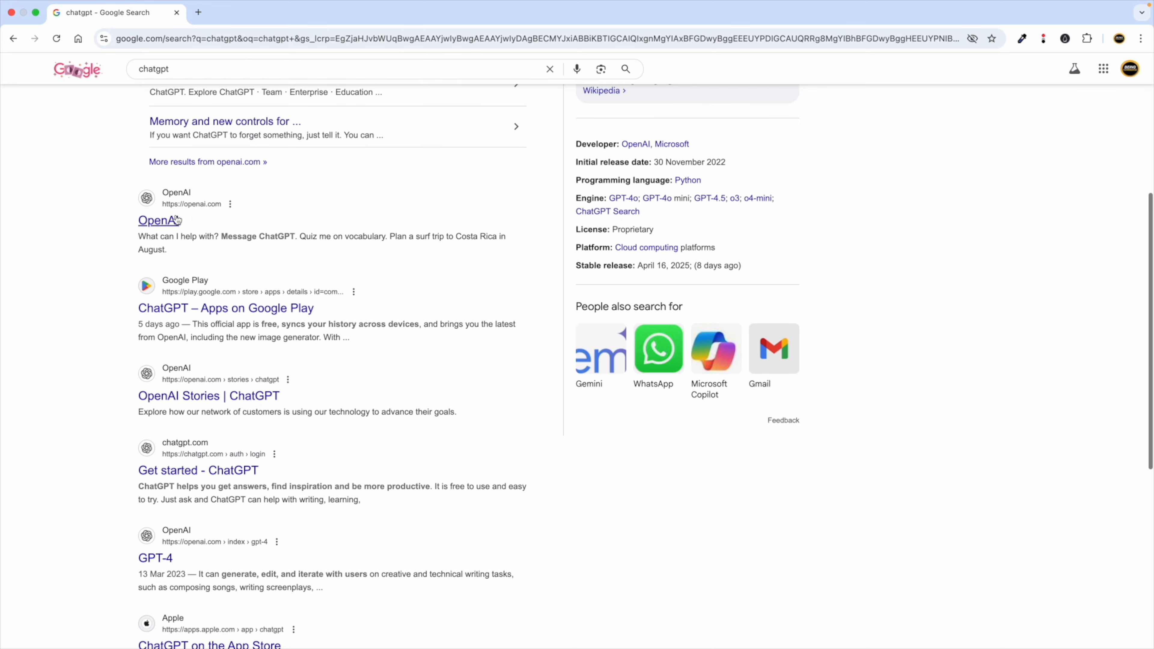
scroll(177, 220, up, 6)
scroll(175, 310, down, 5)
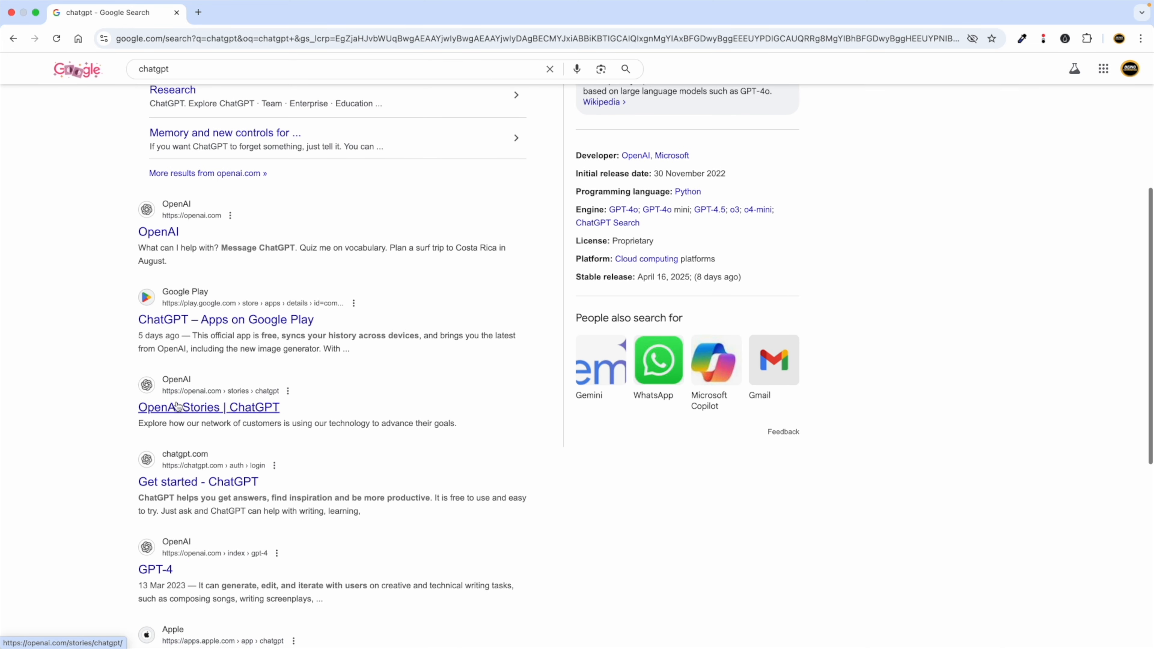
scroll(177, 406, down, 3)
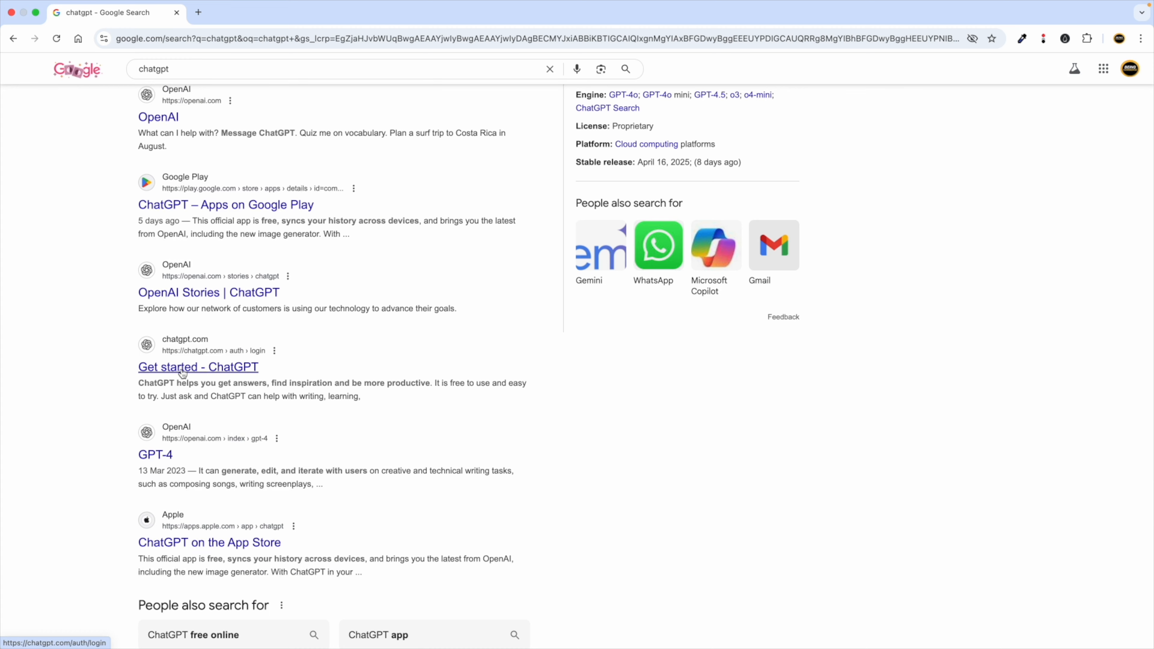
scroll(182, 373, up, 5)
Step: Open the Get started - ChatGPT result and load chatgpt.com in the incognito window
click(210, 375)
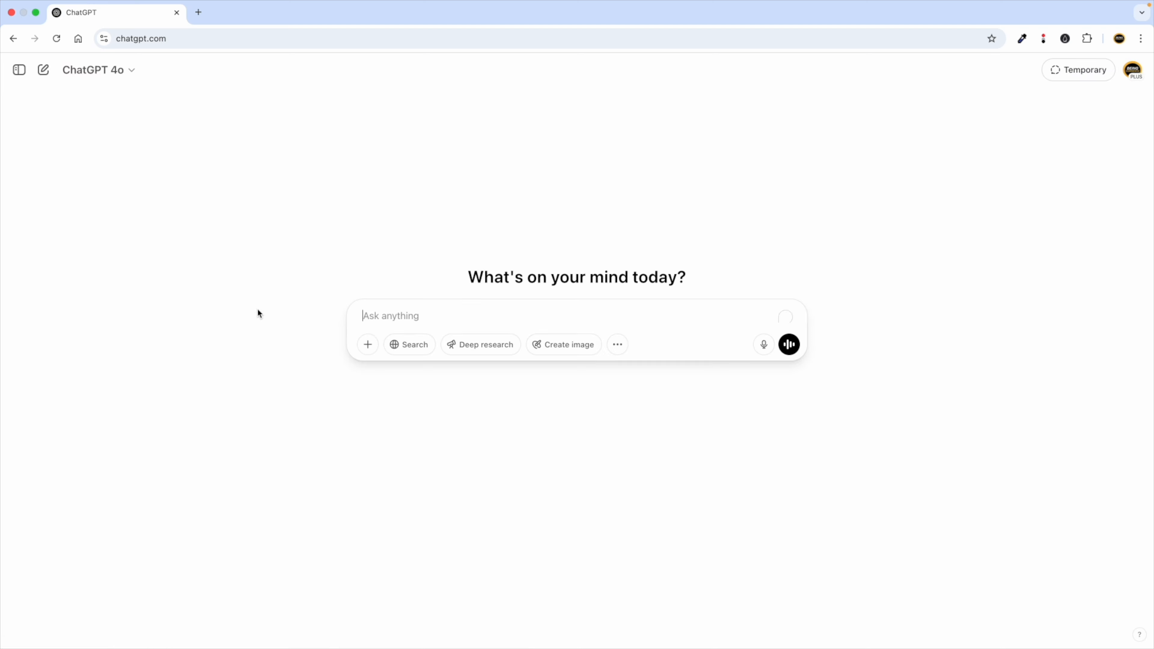
key(ctrl+Right)
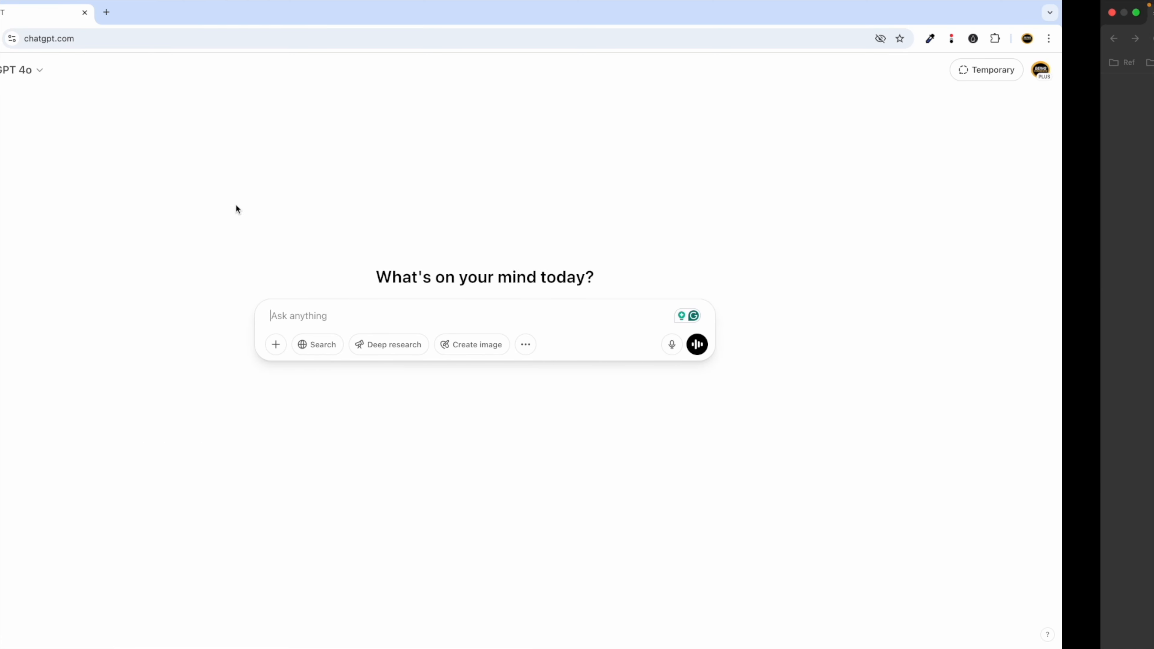
text(chatg)
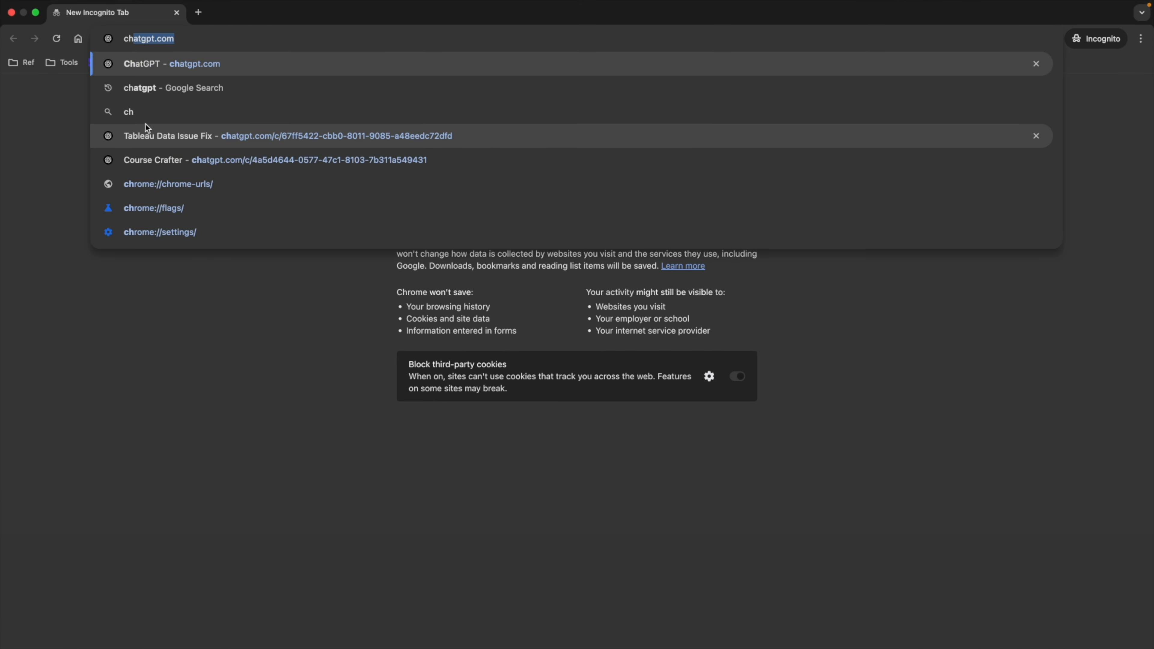
text(t)
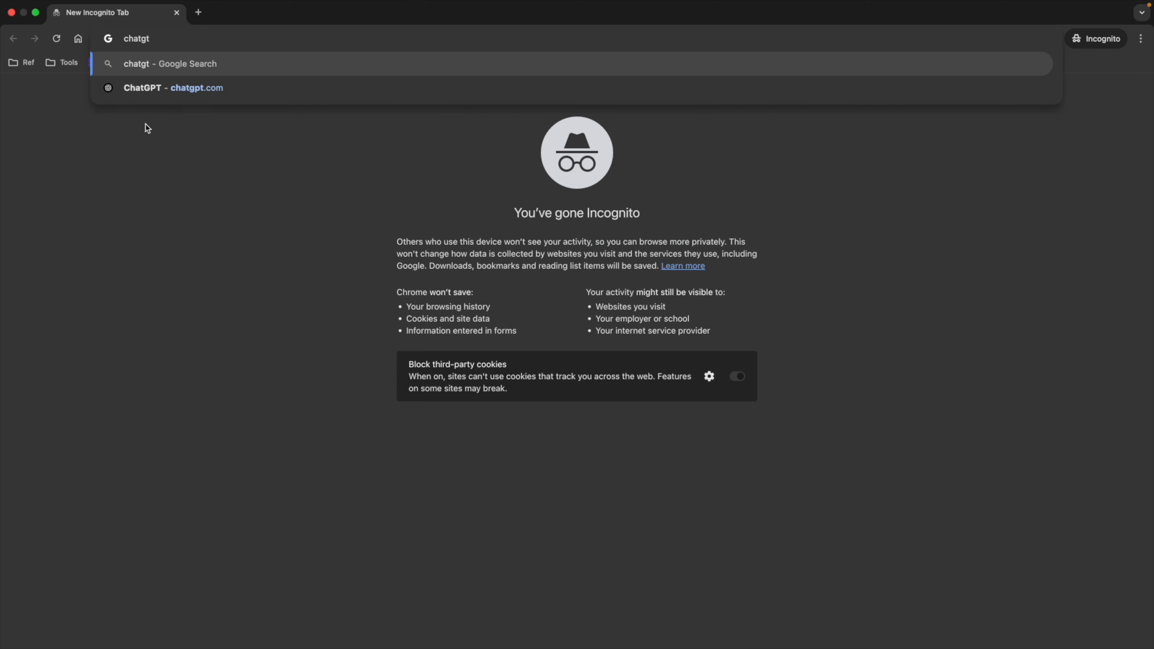
key(BackSpace)
text(p)
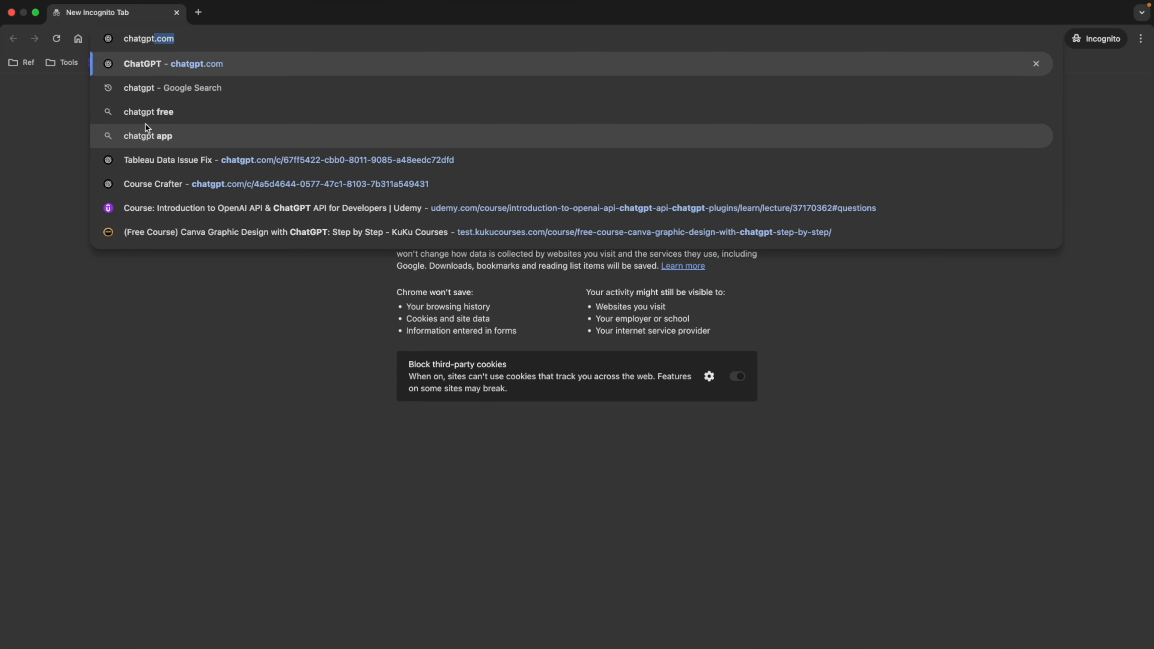
key(Return)
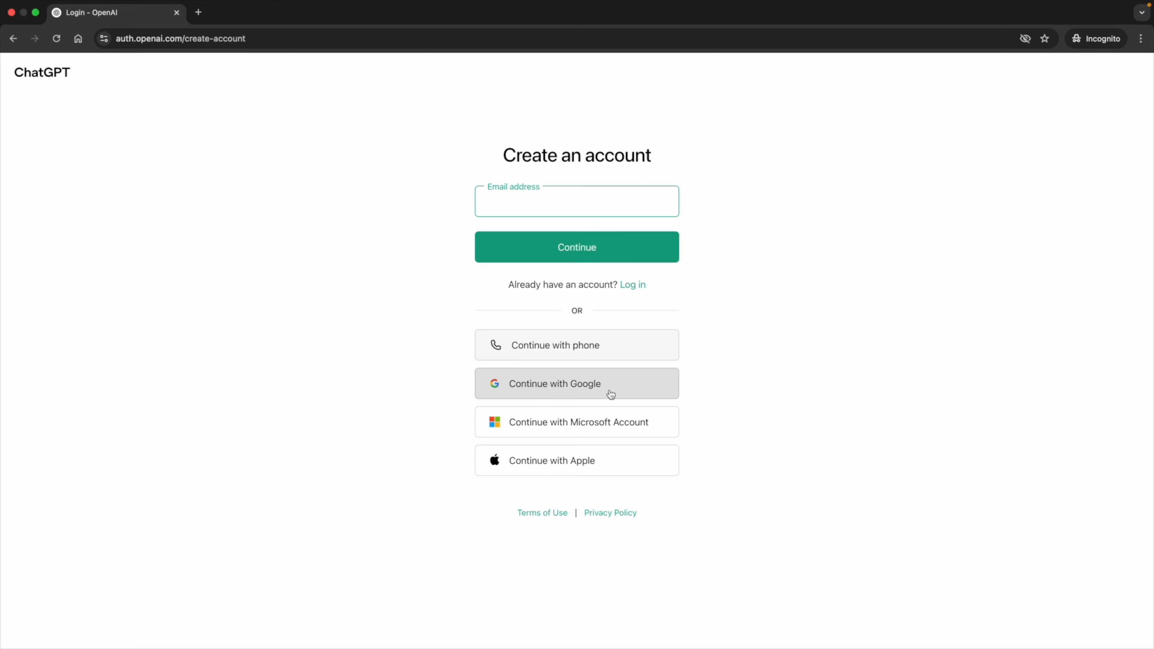
Step: Close the incognito window and open the ChatGPT desktop app beside Tableau
click(177, 13)
key(ctrl+Left)
key(ctrl+Left)
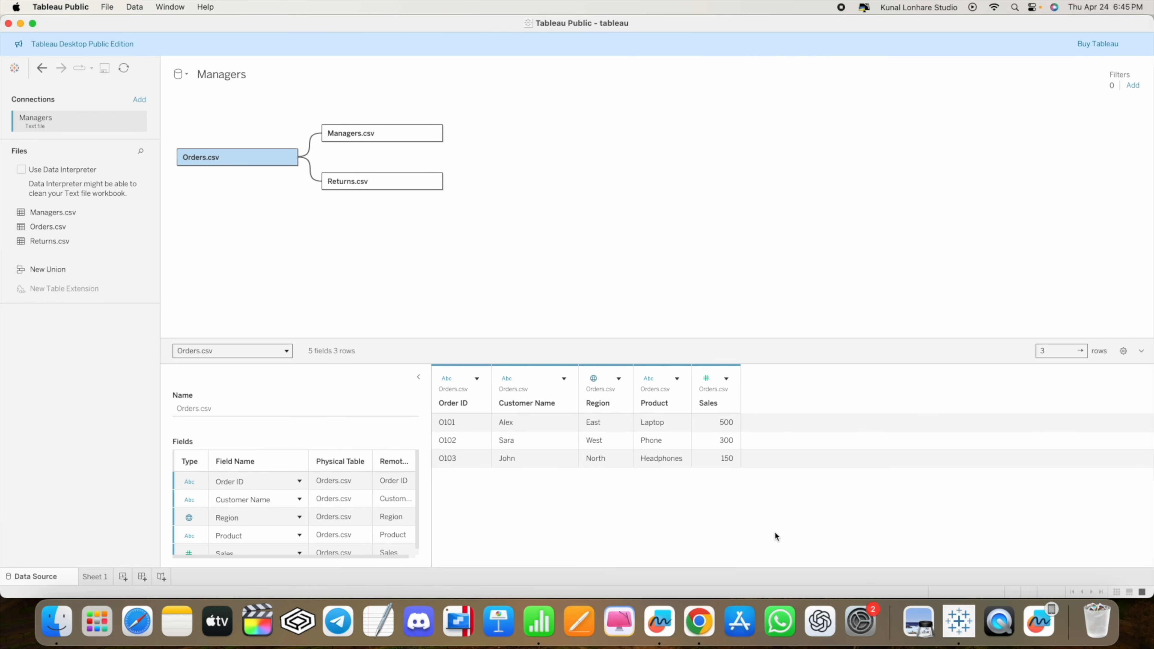
click(821, 624)
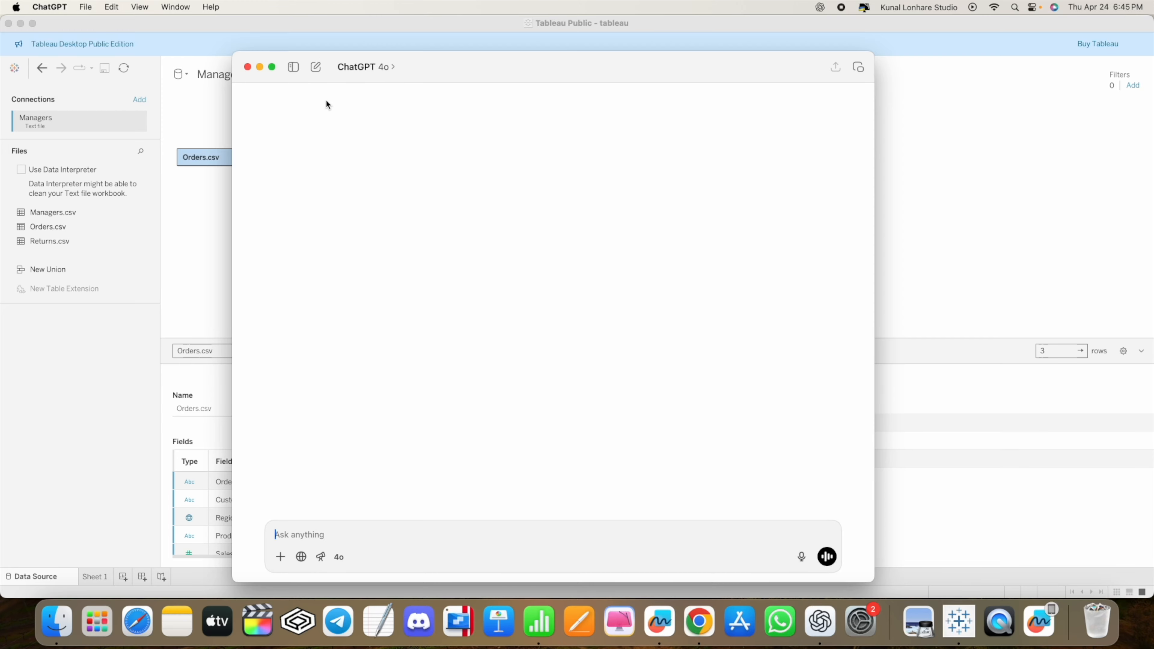
drag(486, 71, 814, 100)
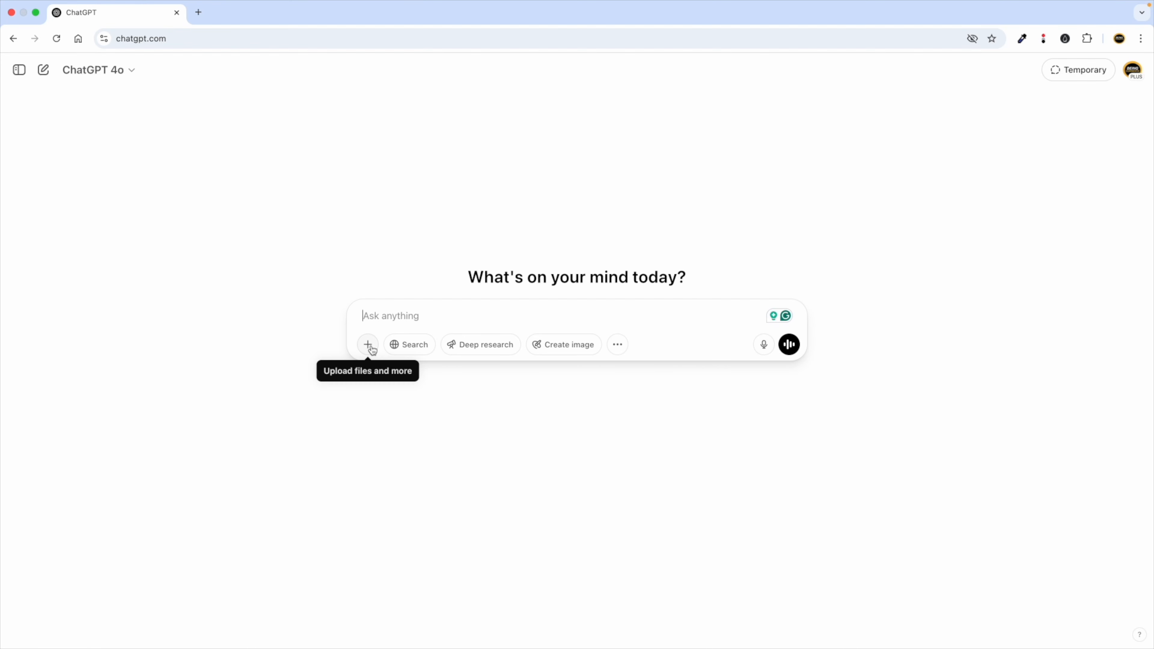
click(369, 345)
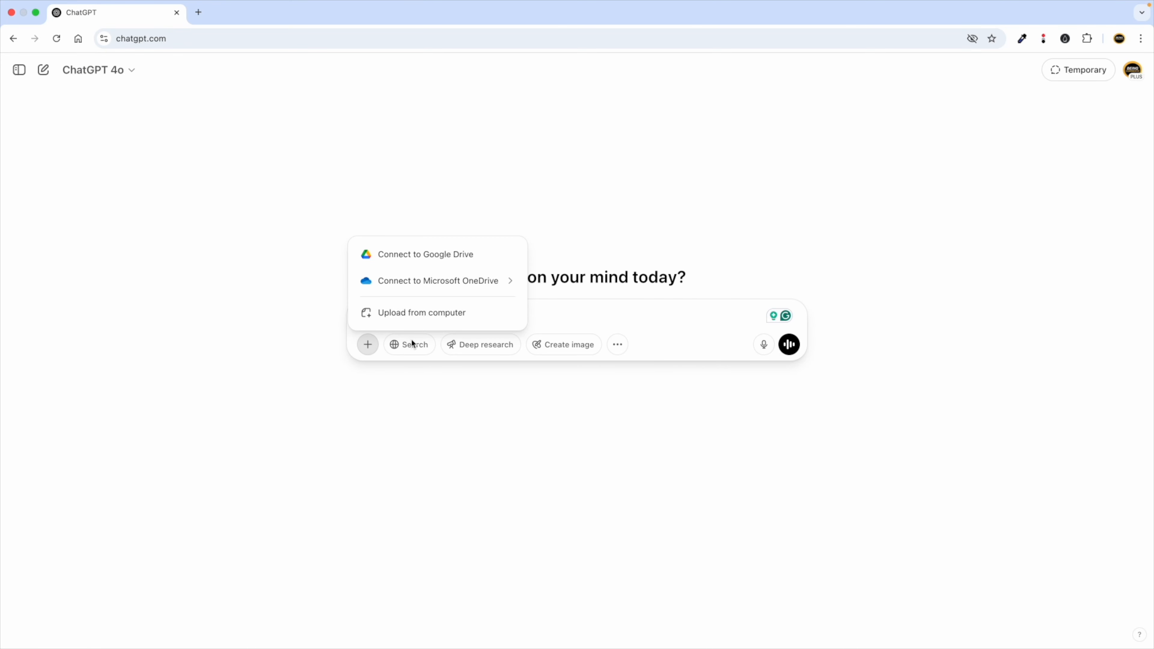
click(291, 392)
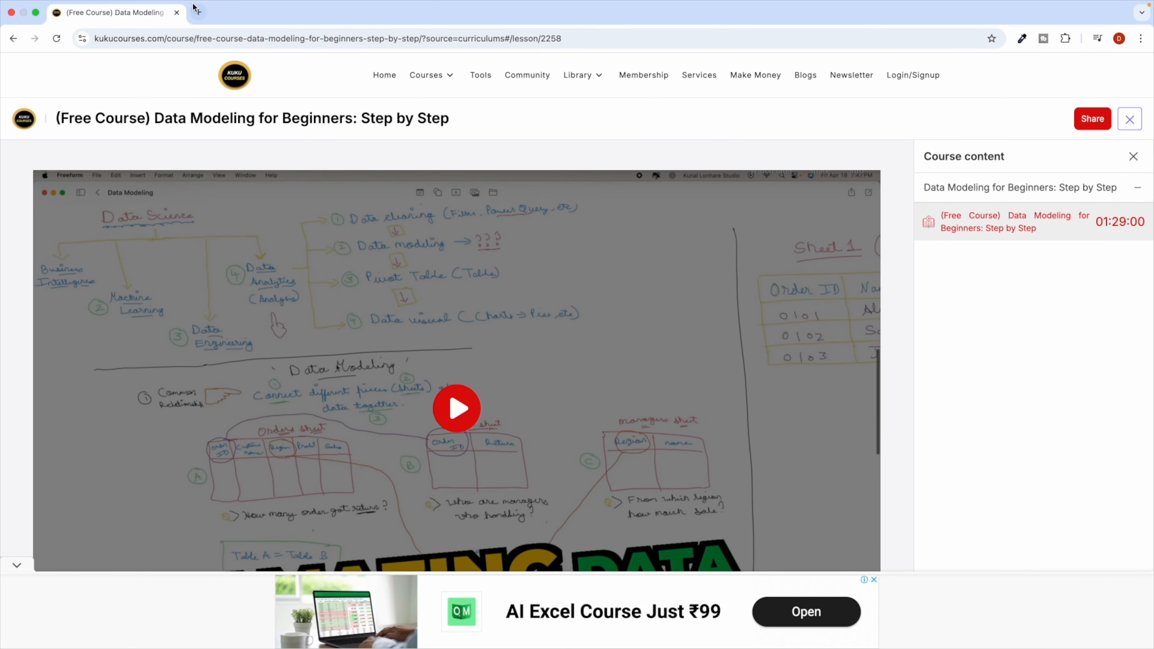
Step: Load chat.openai.com in a new tab and send the message 'hi'
click(191, 10)
text(chat.openai.com)
key(Return)
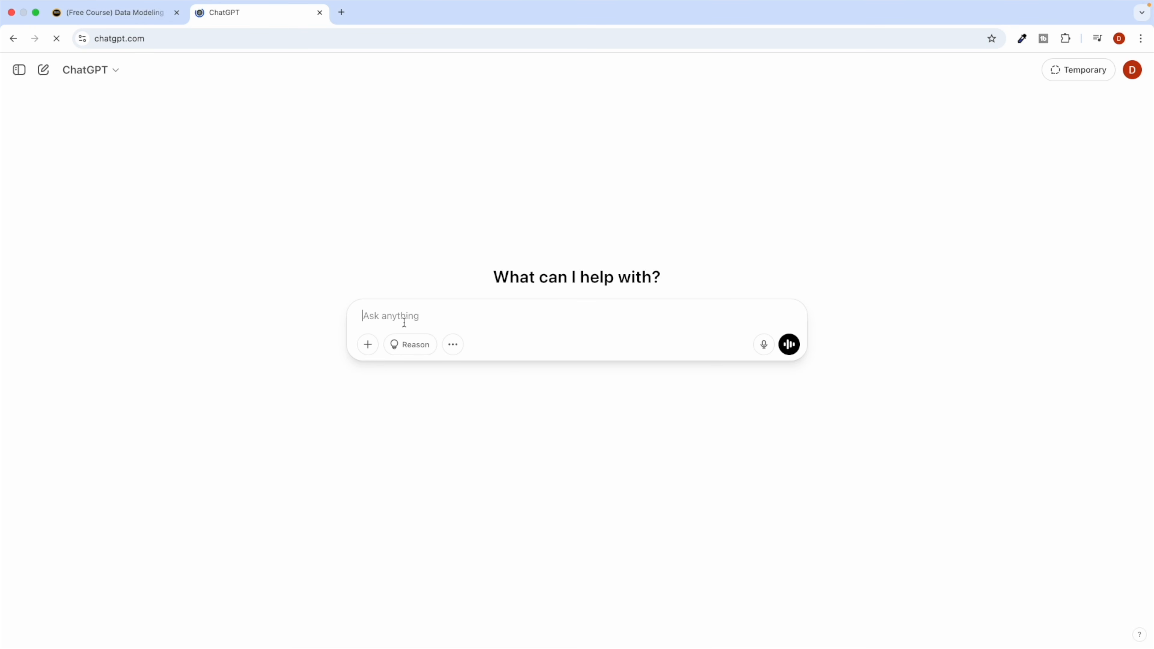
text(hi)
key(Return)
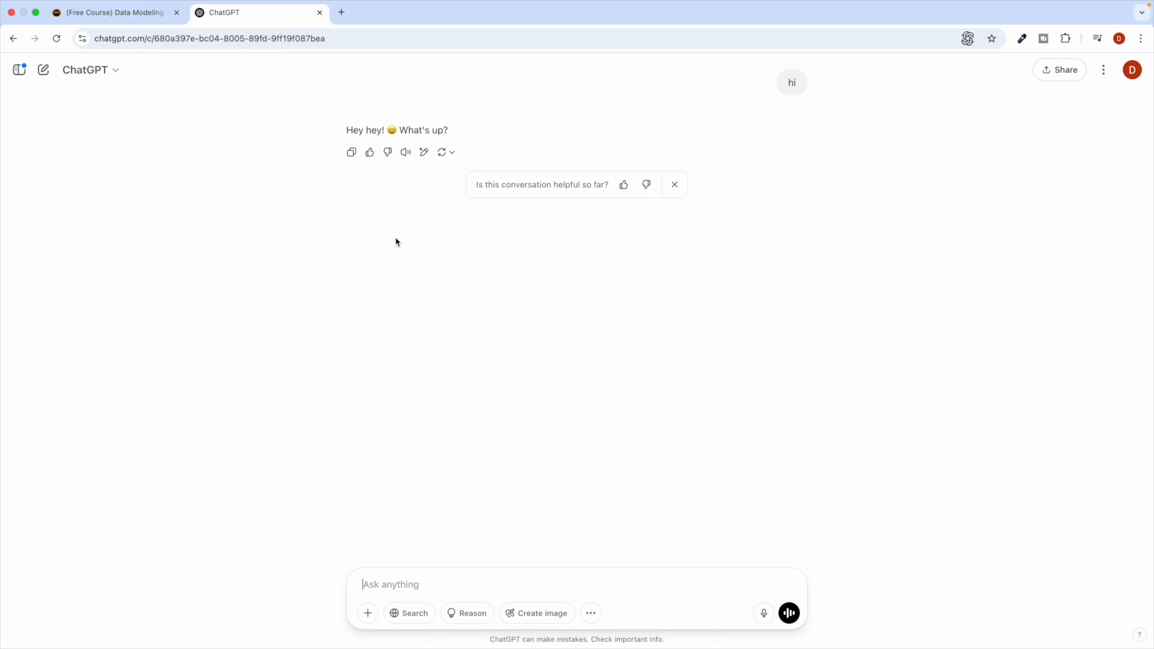
Step: Dismiss the update notification and bring Tableau's data source page in front of ChatGPT
key(ctrl+Left)
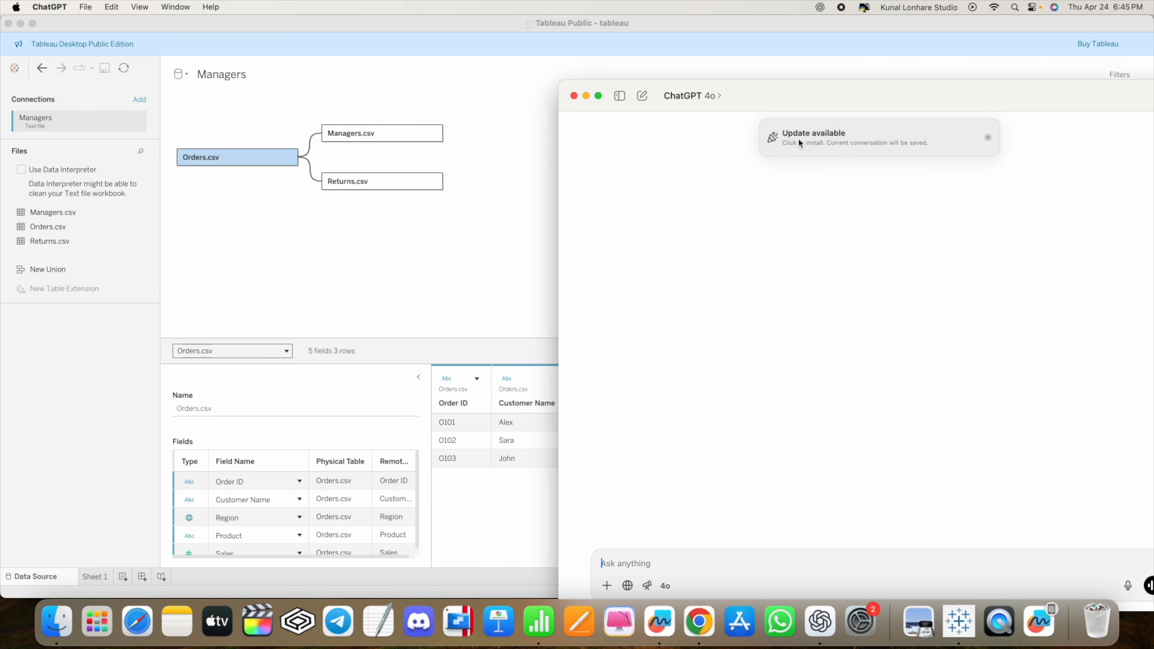
click(986, 137)
drag(894, 103, 827, 137)
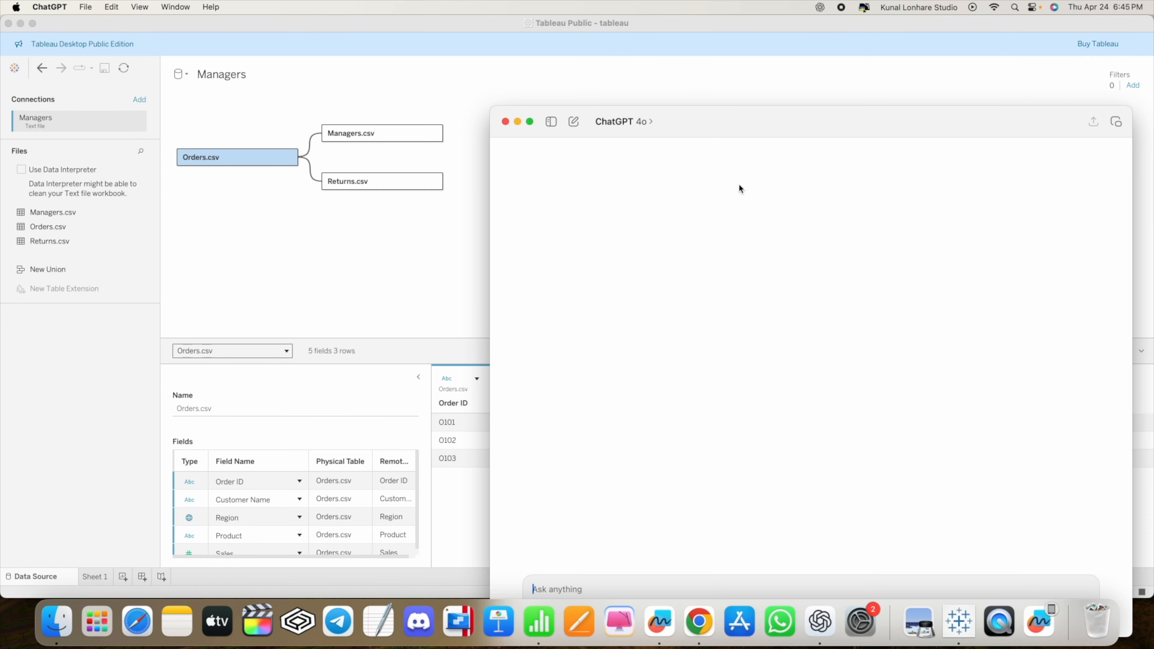
key(ctrl+Right)
key(ctrl+Left)
click(483, 18)
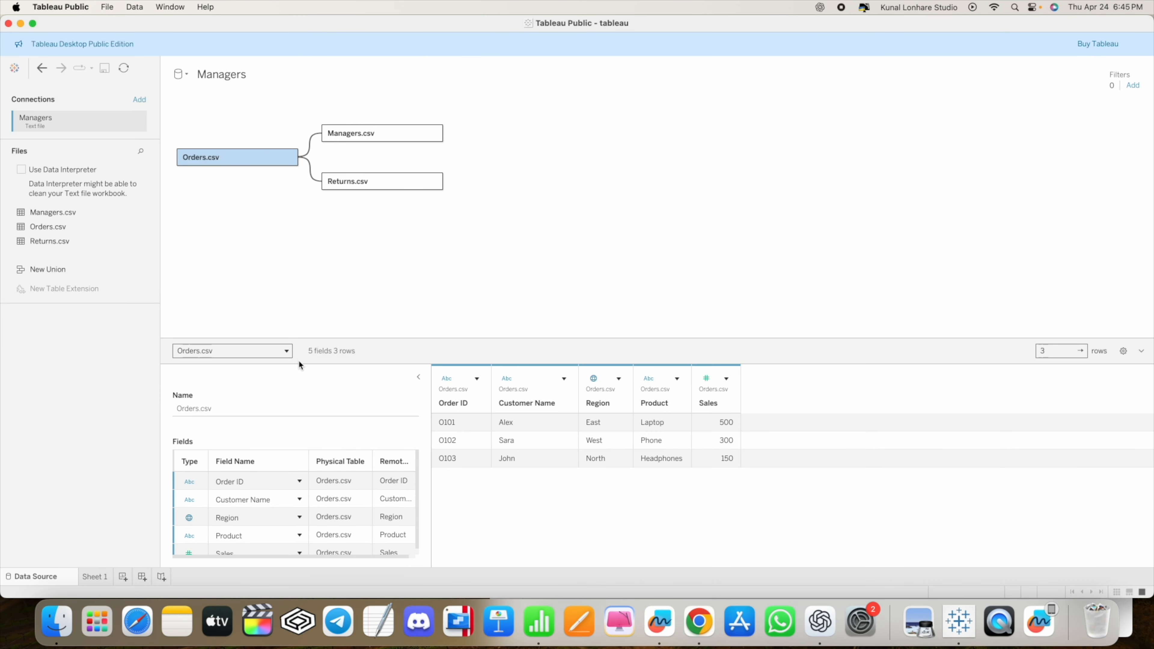
Step: On Sheet 1, place Customer Name and Region on the shelves, then put both in Columns
click(97, 577)
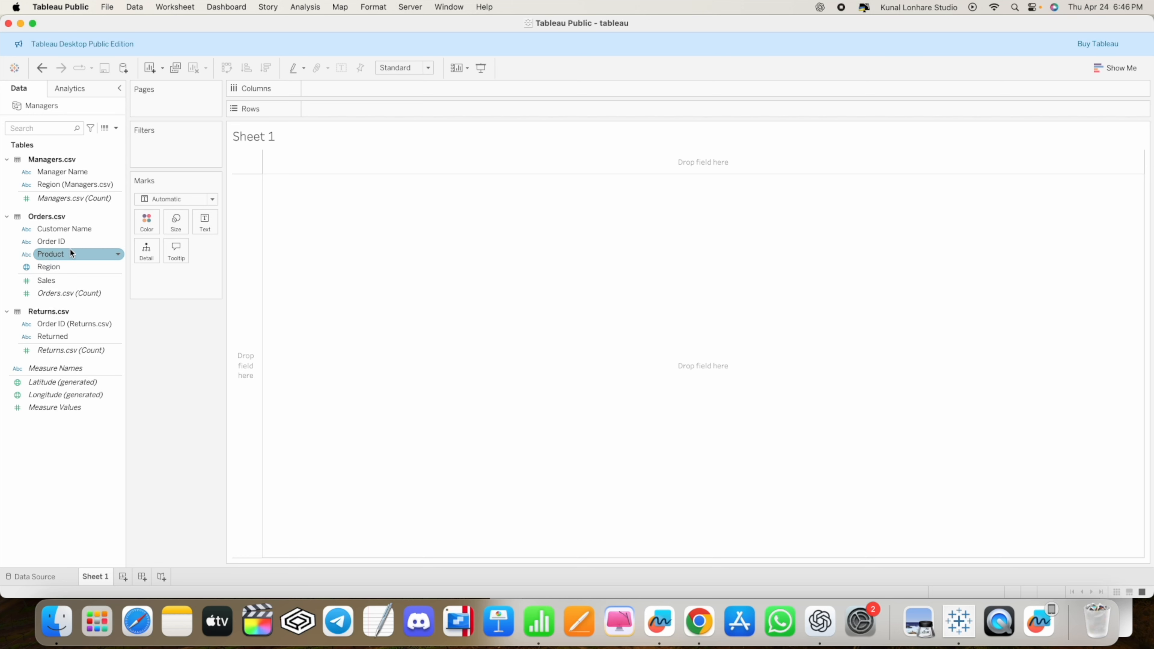
drag(59, 228, 346, 89)
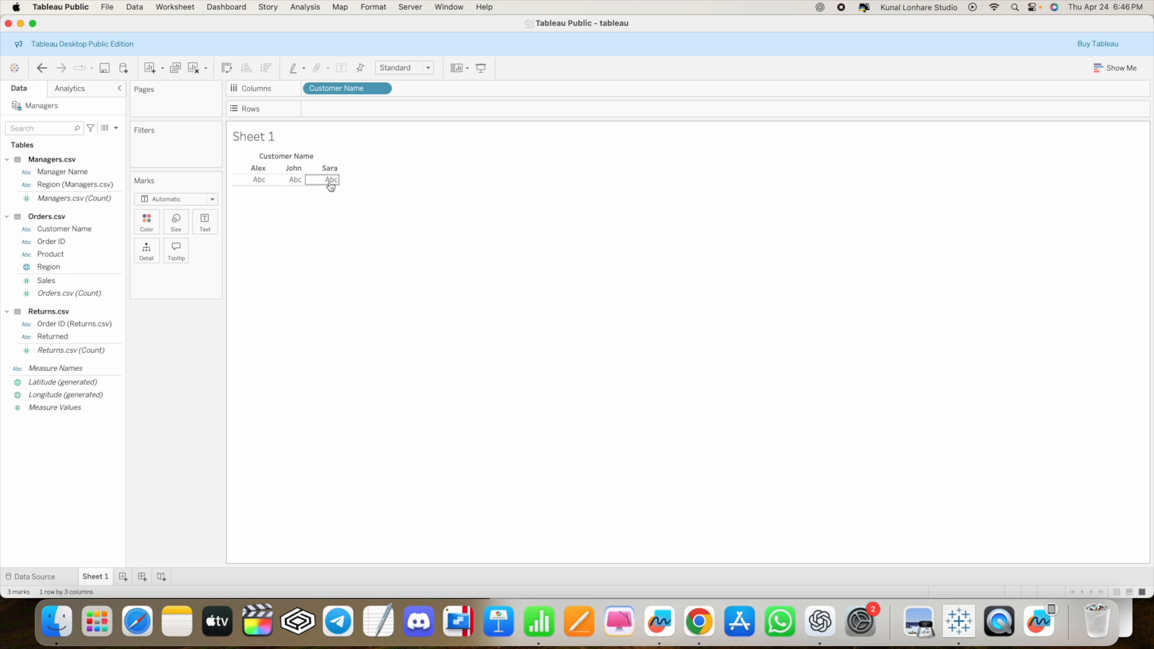
drag(53, 266, 329, 107)
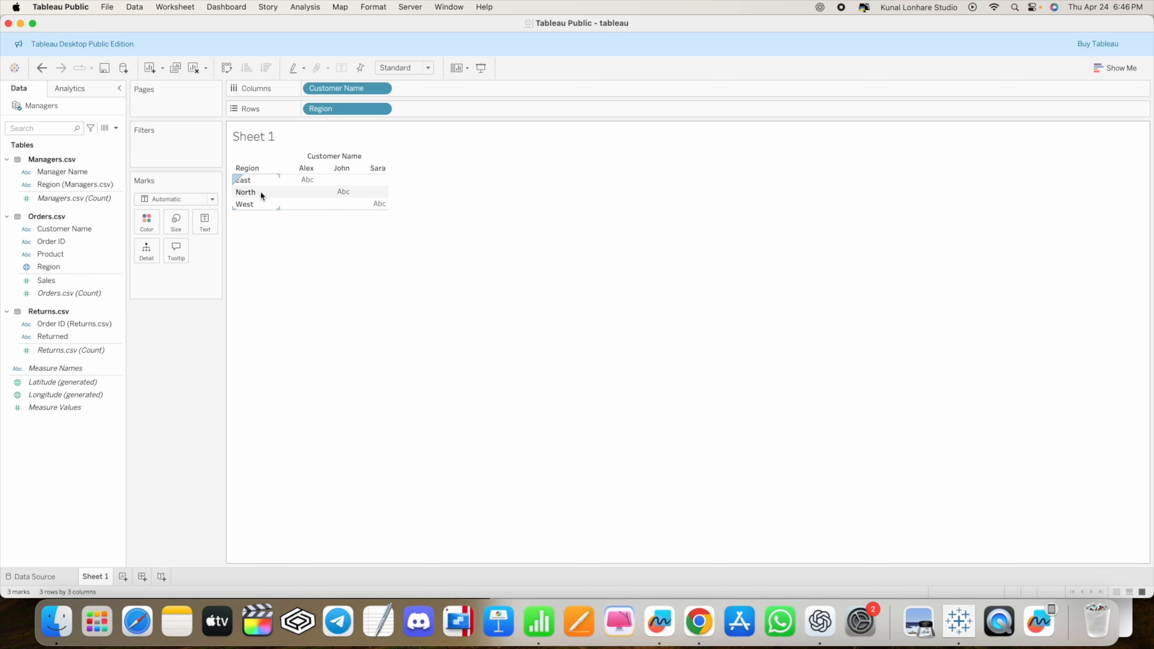
mouse_move(306, 185)
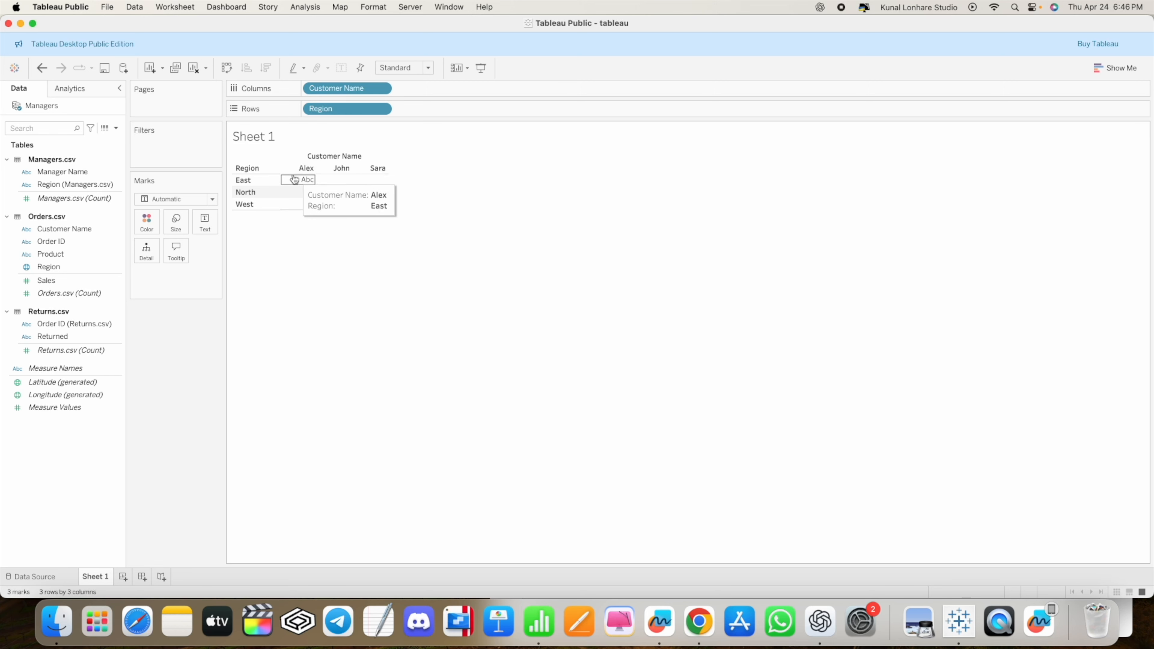
drag(326, 111, 427, 91)
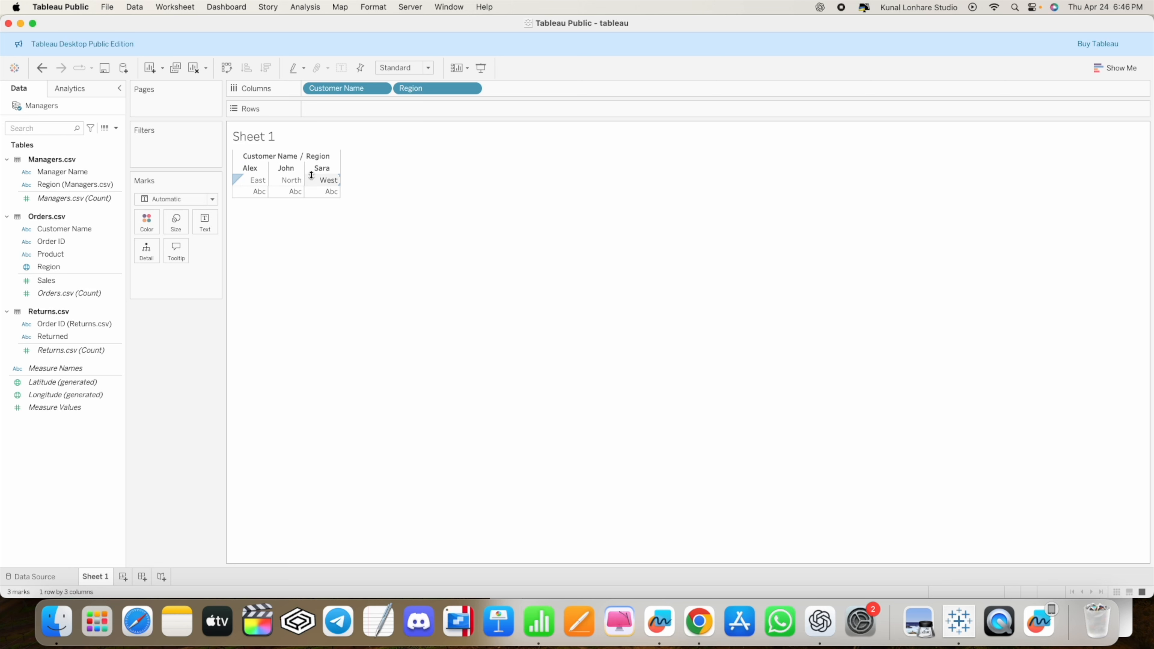
Step: Move Customer Name to Rows, then remove both pills to empty the view
drag(327, 89, 328, 108)
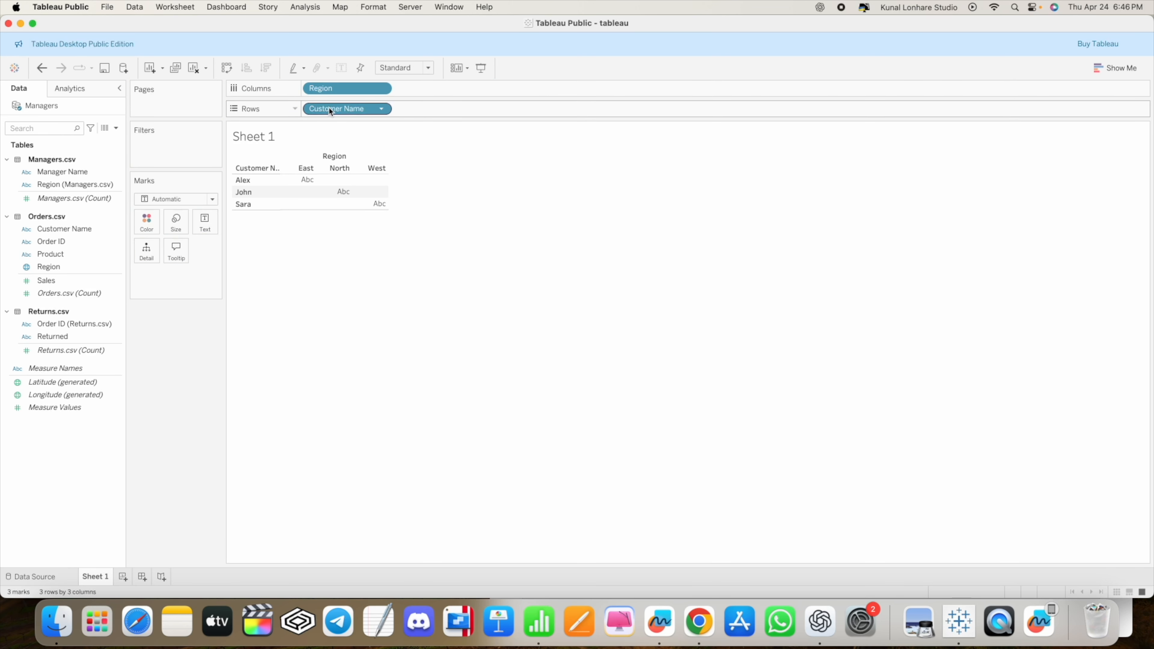
drag(337, 110, 57, 251)
drag(348, 86, 48, 256)
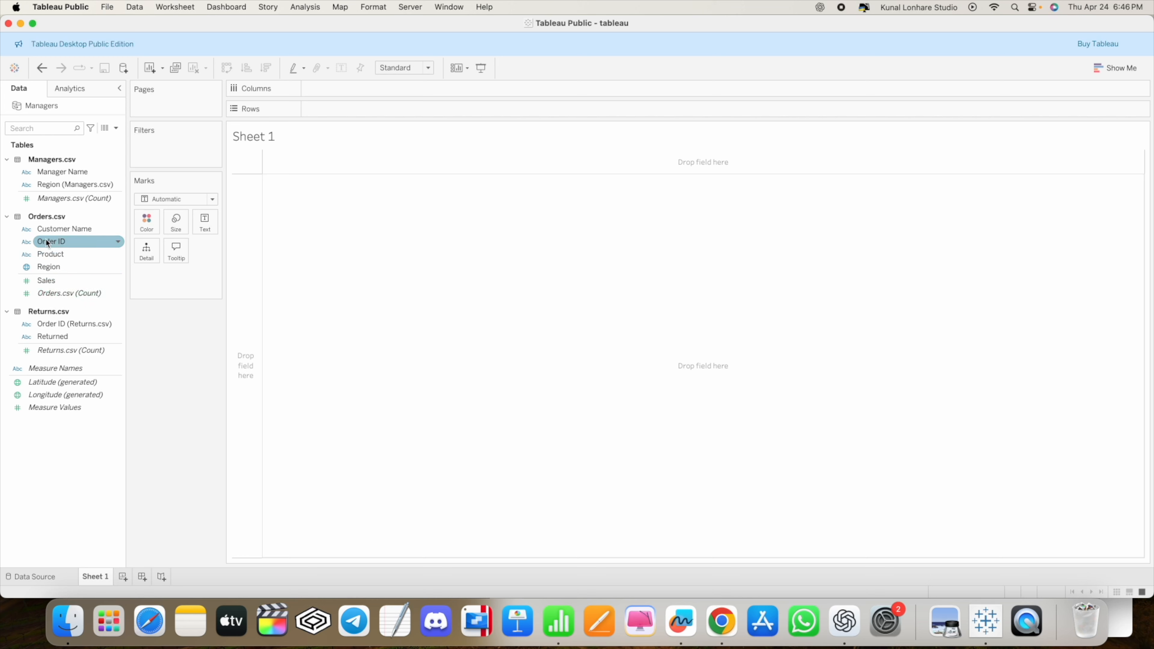
Step: List order IDs O101, O102 and O103 as rows, then switch to the Freeform board
drag(63, 243, 331, 108)
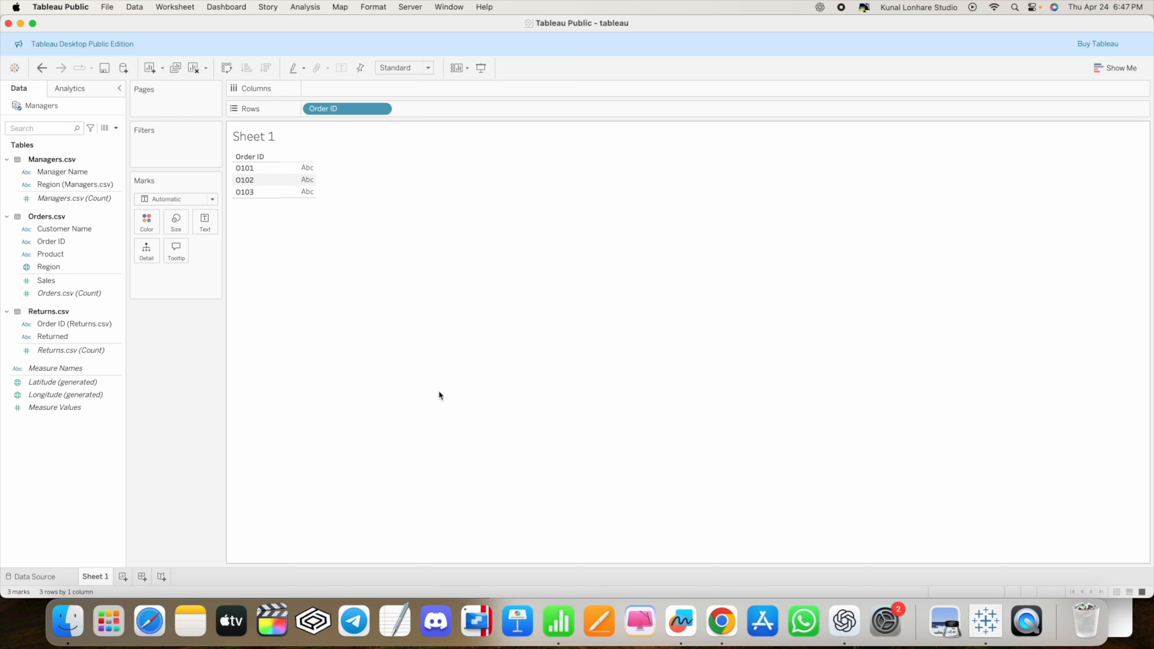
click(681, 622)
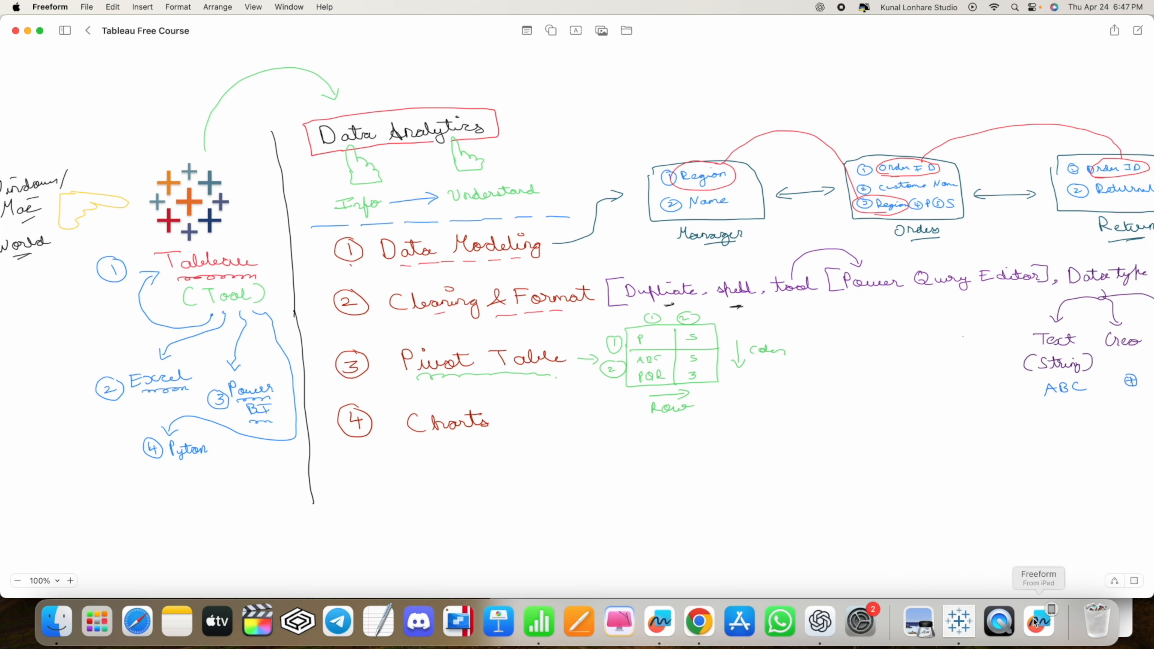
Step: Switch back to the Tableau workbook with the Order ID list on Sheet 1
click(959, 622)
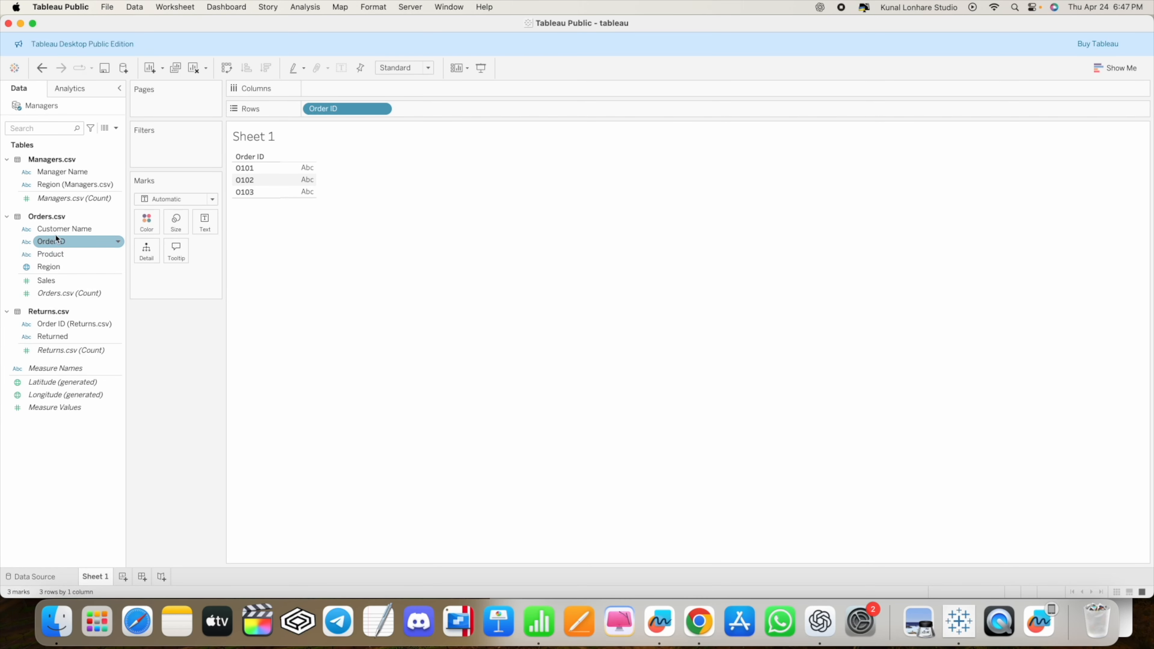
Step: Try Customer Name as a second row field, then remove it and Order ID to empty the sheet
drag(52, 229, 302, 185)
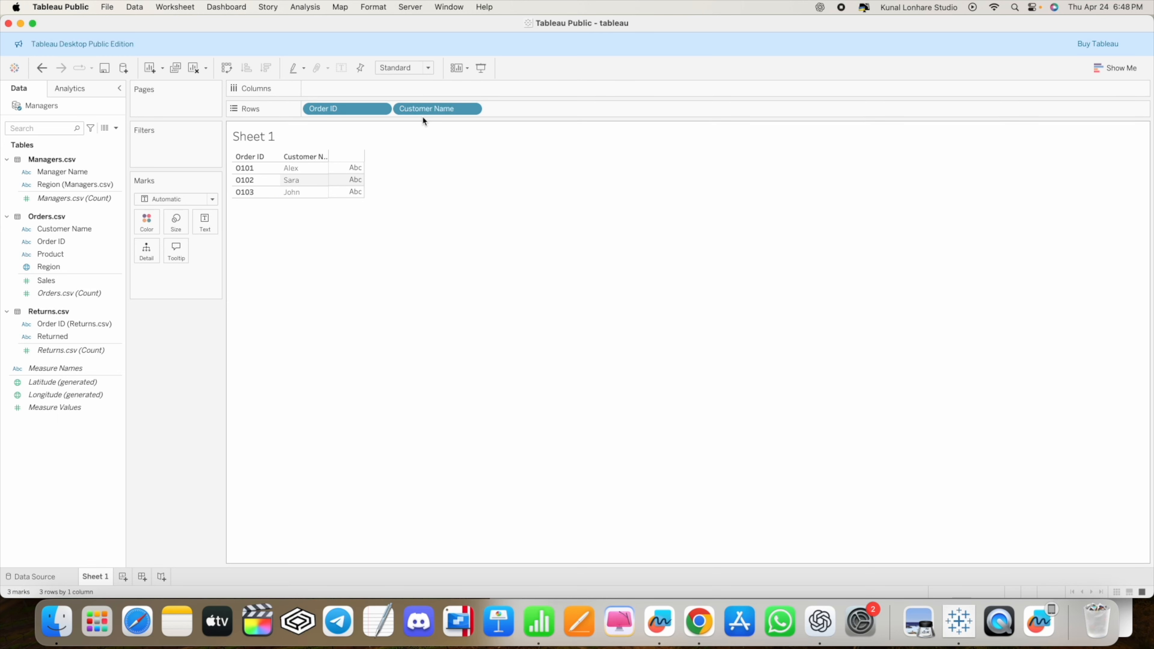
drag(418, 108, 40, 266)
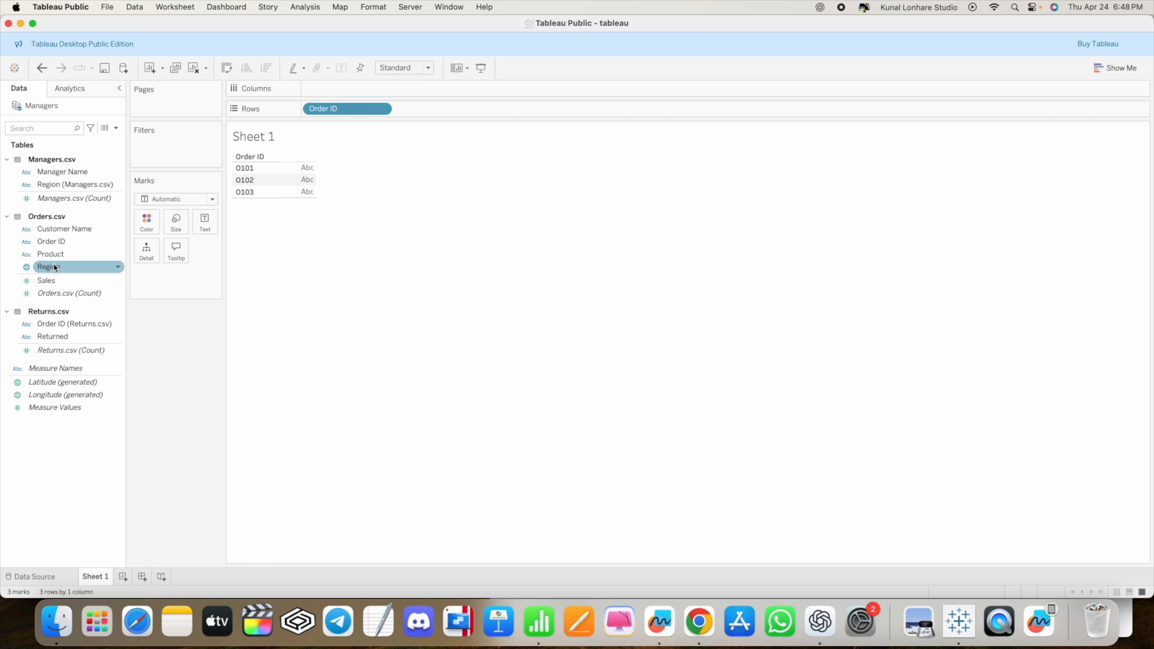
drag(61, 228, 421, 109)
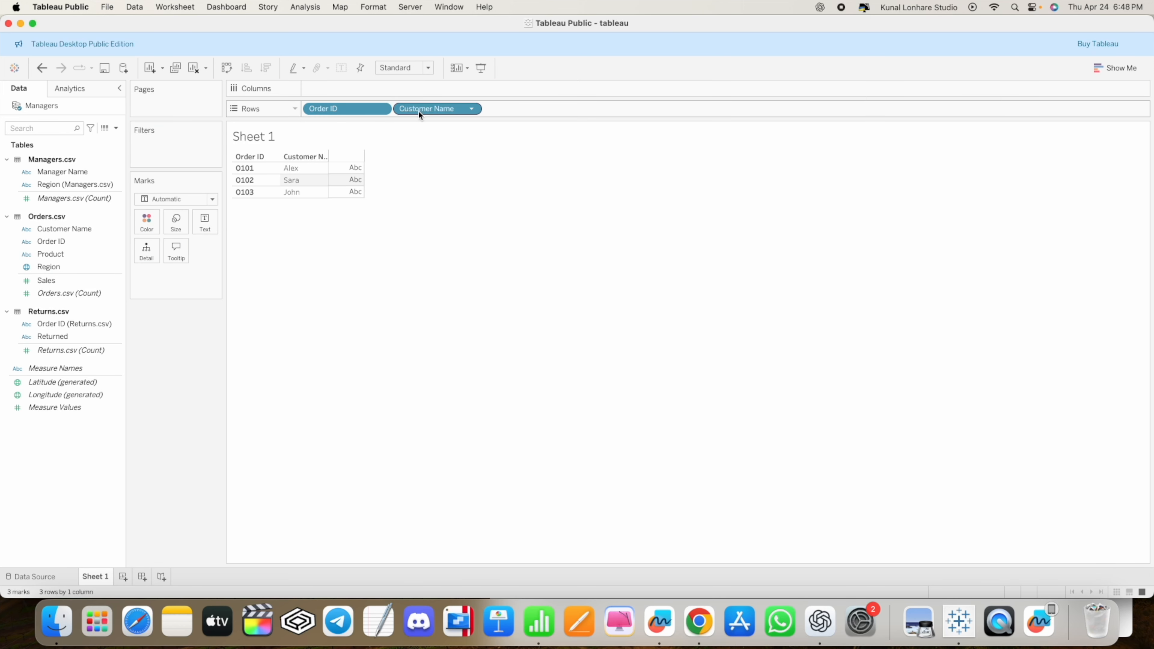
drag(412, 108, 86, 266)
drag(324, 109, 63, 241)
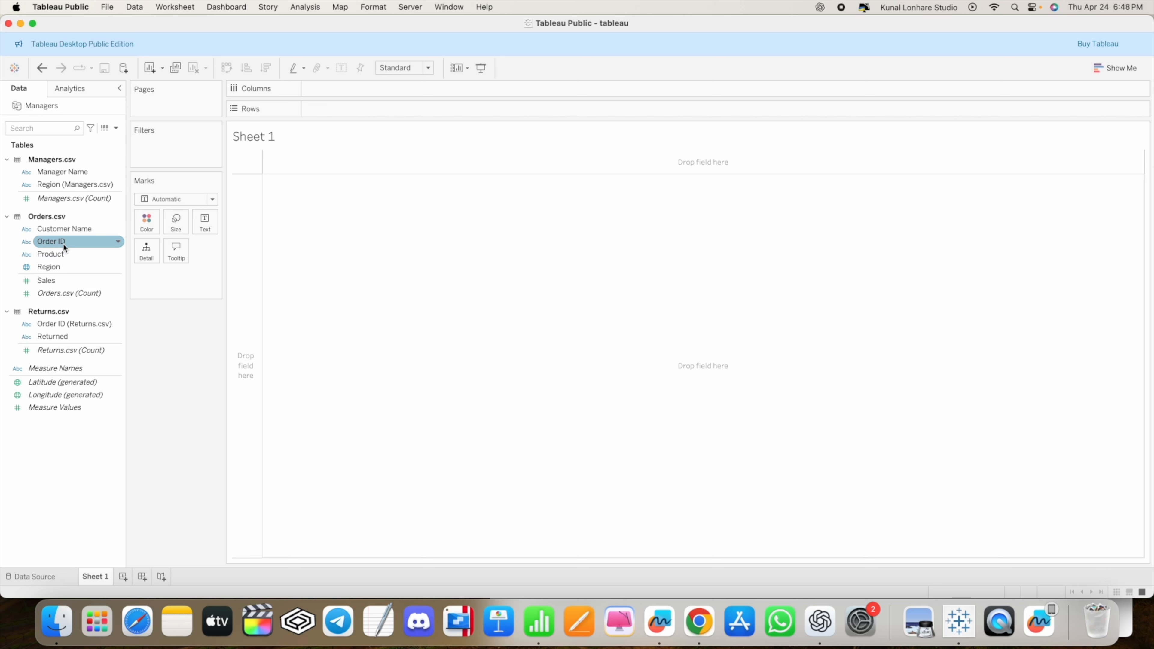
Step: Build a table of Region (Managers.csv) with Manager Name rows, then view the data source page
drag(53, 176, 249, 197)
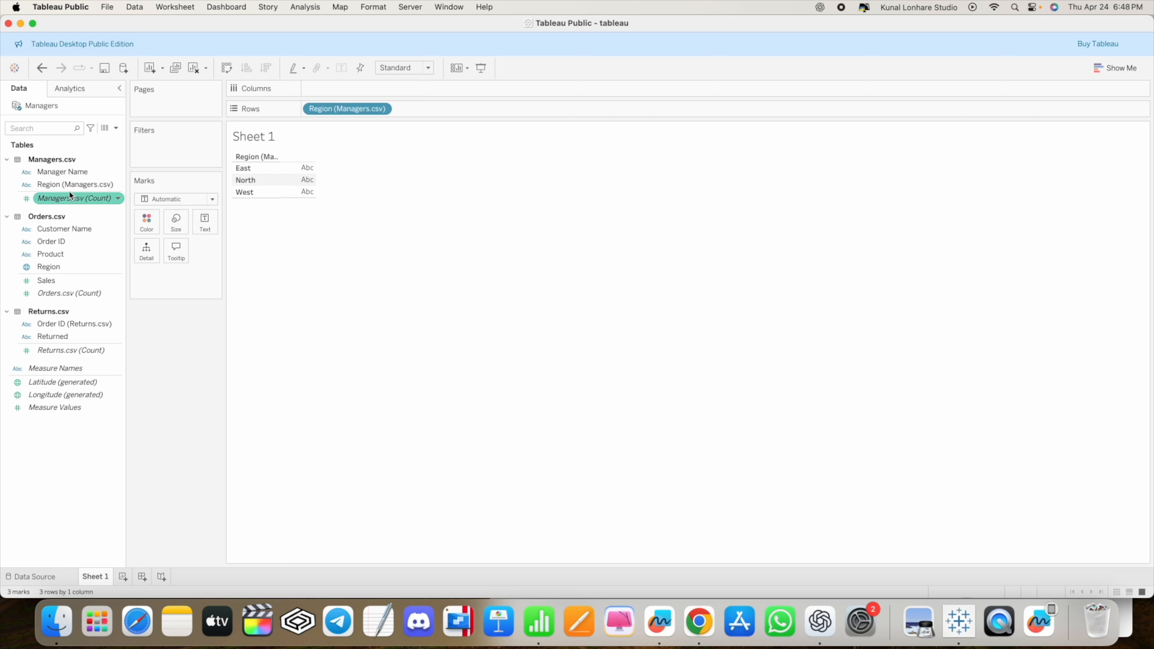
drag(53, 173, 311, 185)
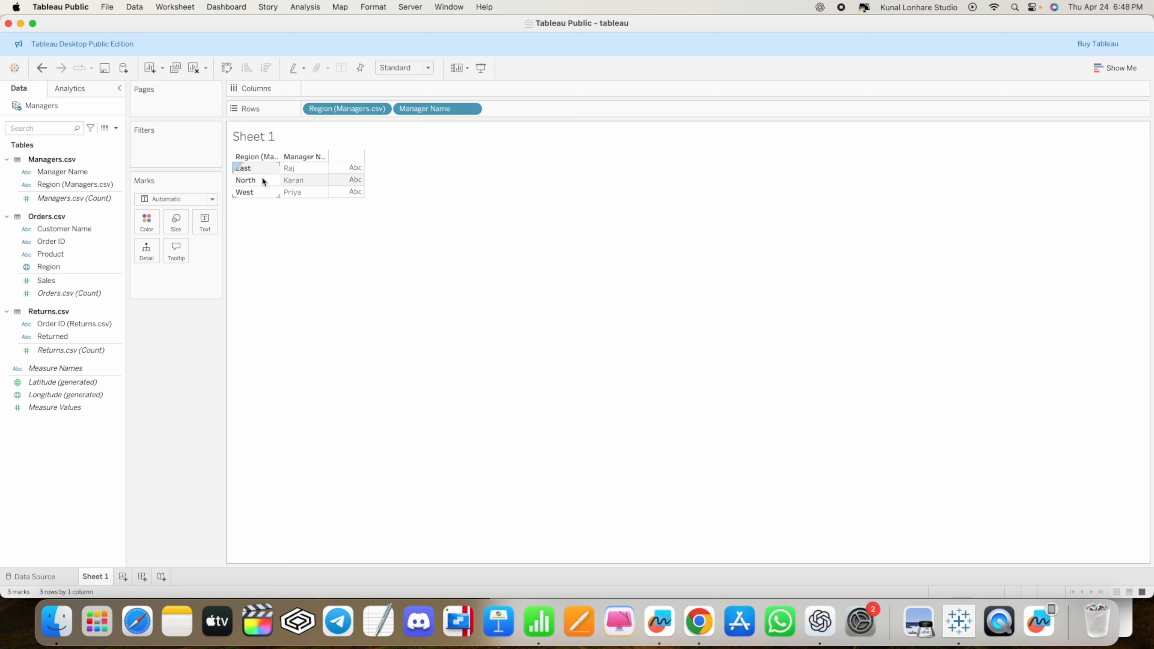
click(56, 577)
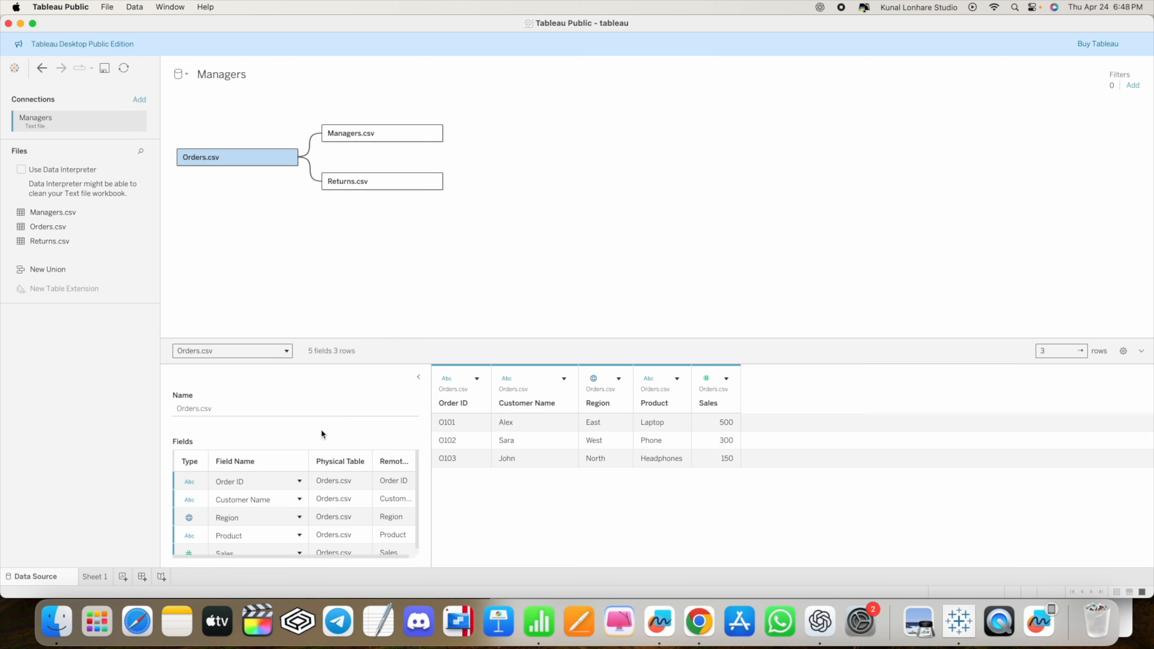
Step: Return to Sheet 1 and remove Region and Manager Name, leaving the worksheet empty
click(95, 578)
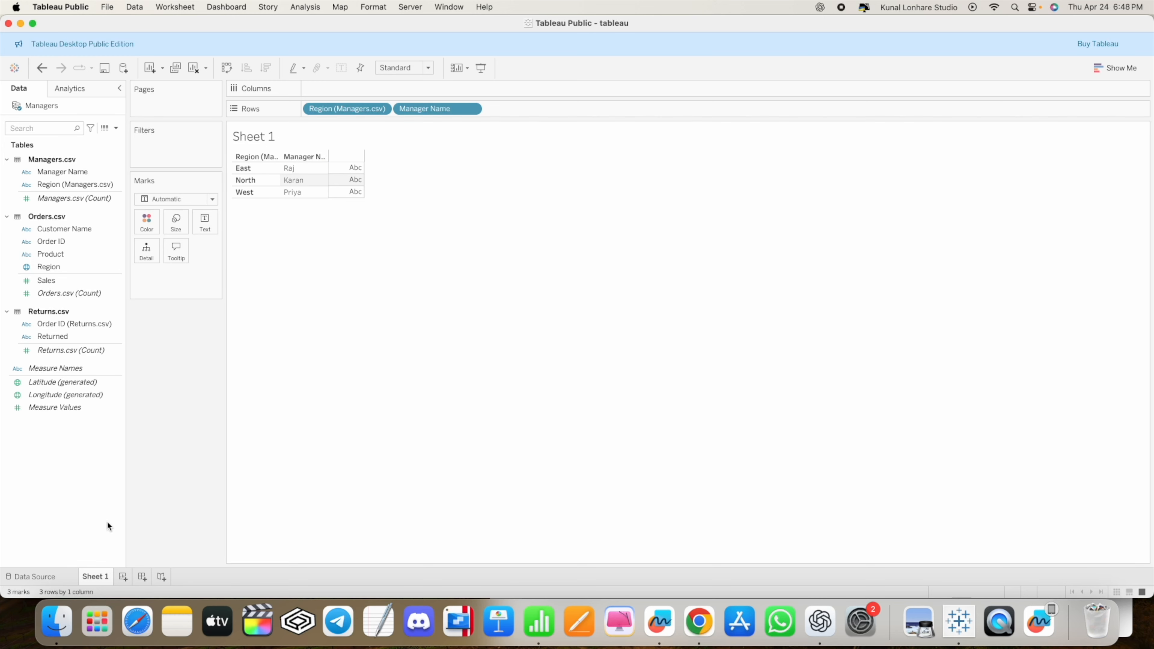
click(45, 577)
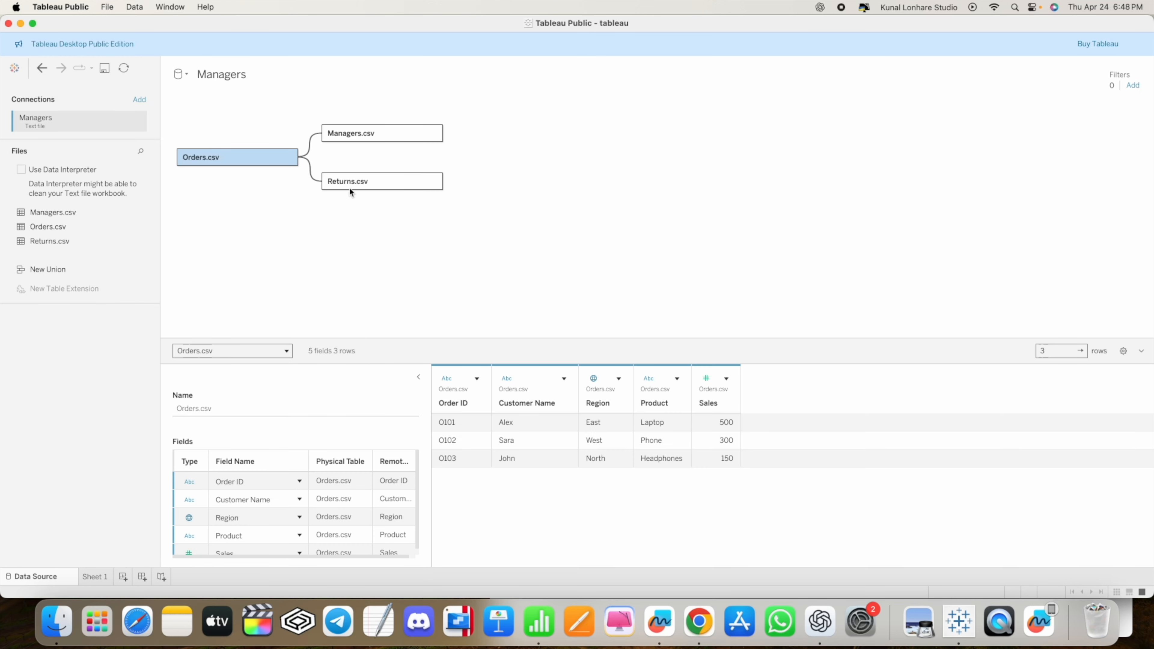
click(95, 577)
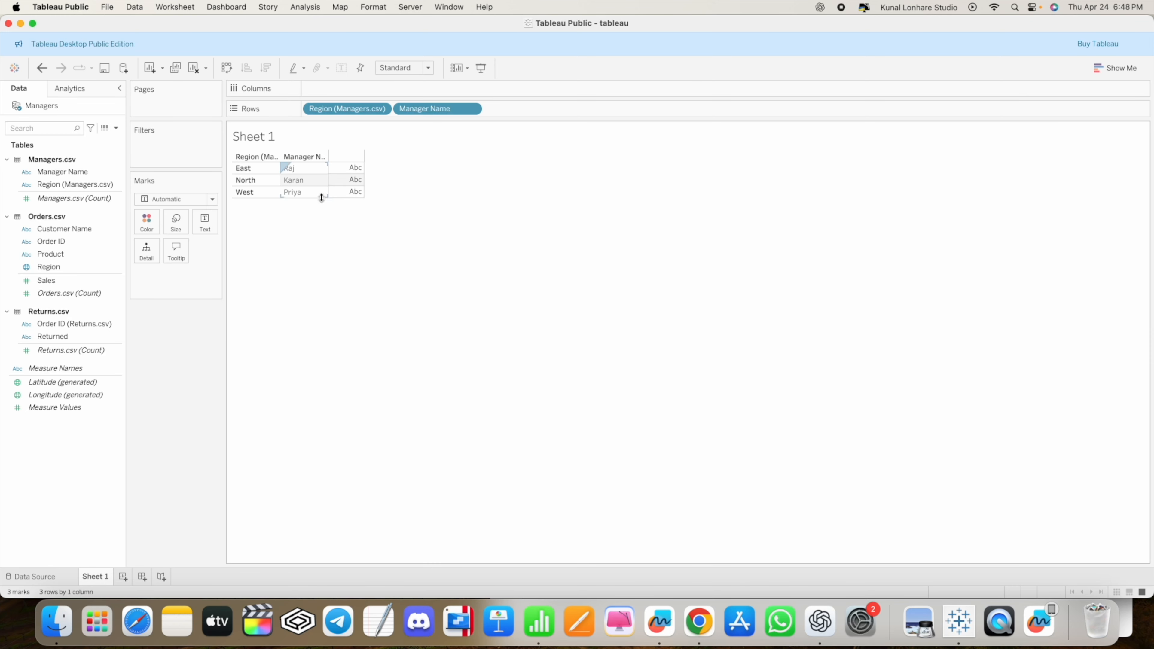
drag(350, 112, 64, 239)
drag(344, 111, 77, 245)
Step: In Numbers, spread the Orders, Managers and Returns windows apart so all three show
click(541, 624)
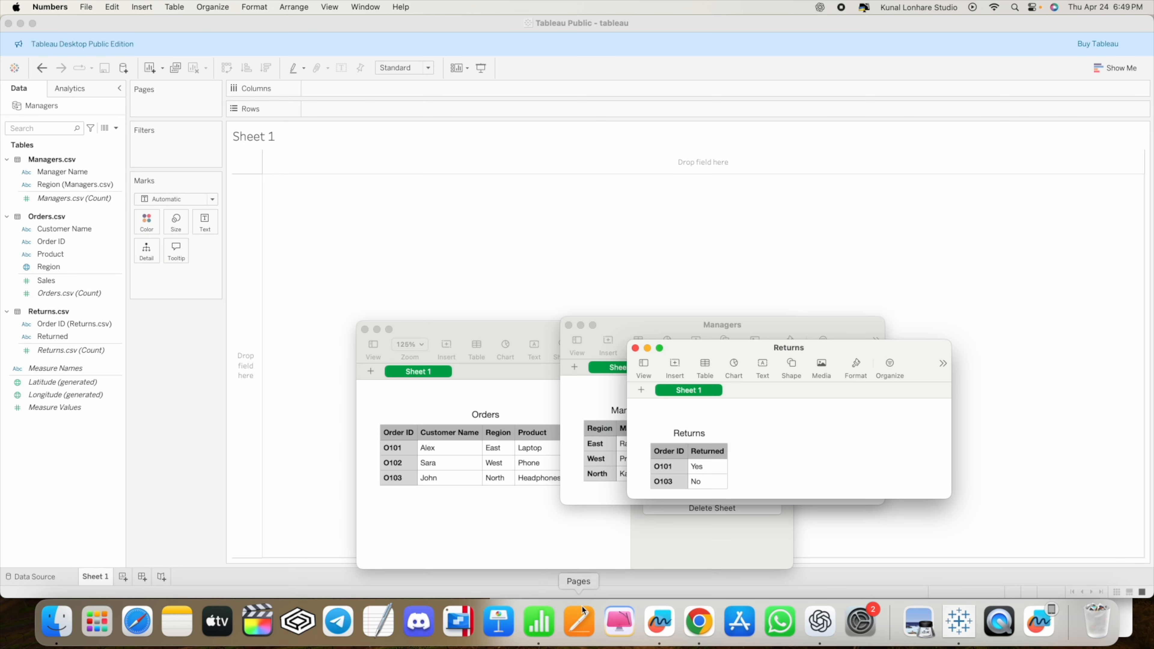
drag(719, 345, 872, 286)
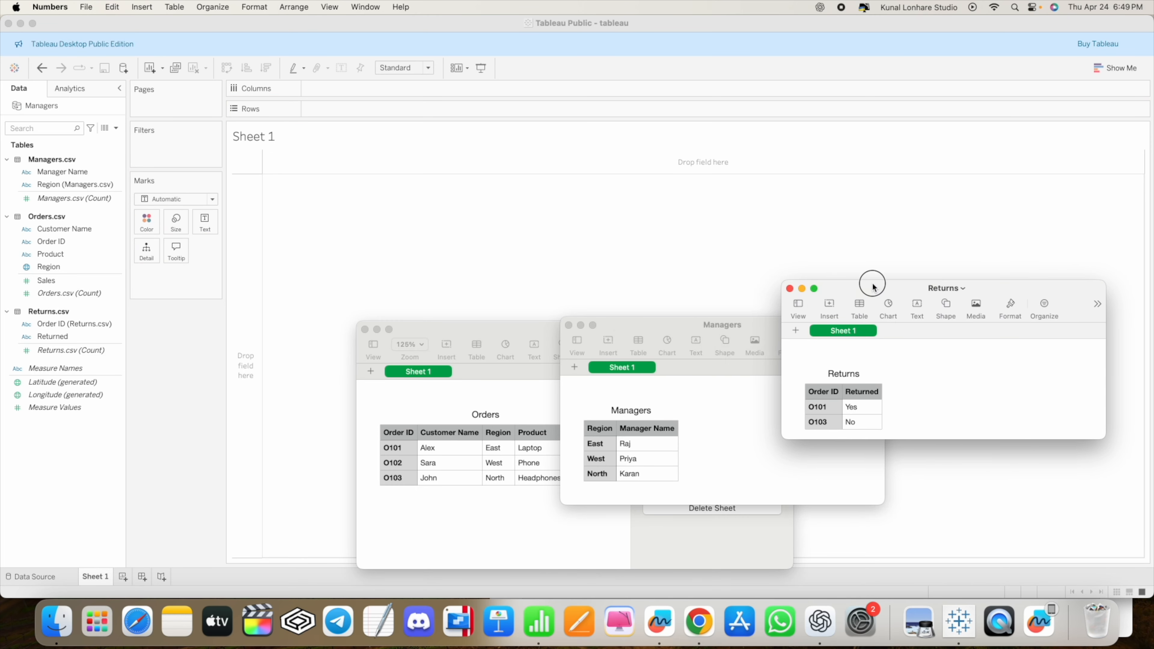
click(692, 327)
drag(692, 326, 890, 56)
drag(896, 287, 900, 412)
drag(666, 328, 1025, 244)
drag(750, 485, 747, 425)
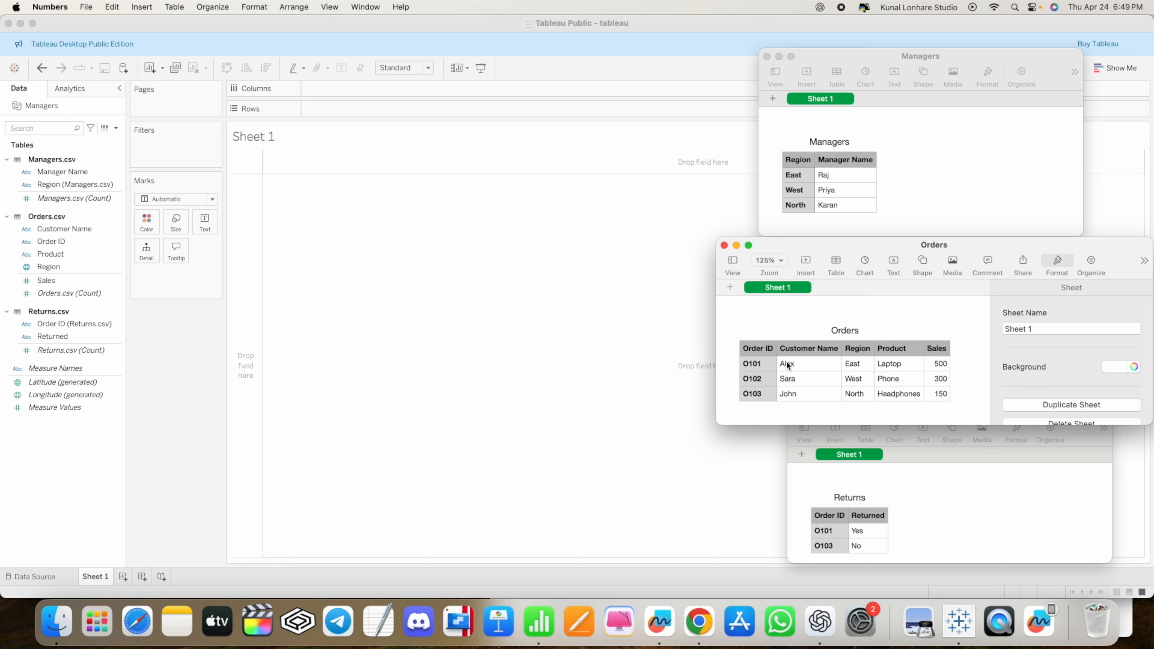
click(213, 27)
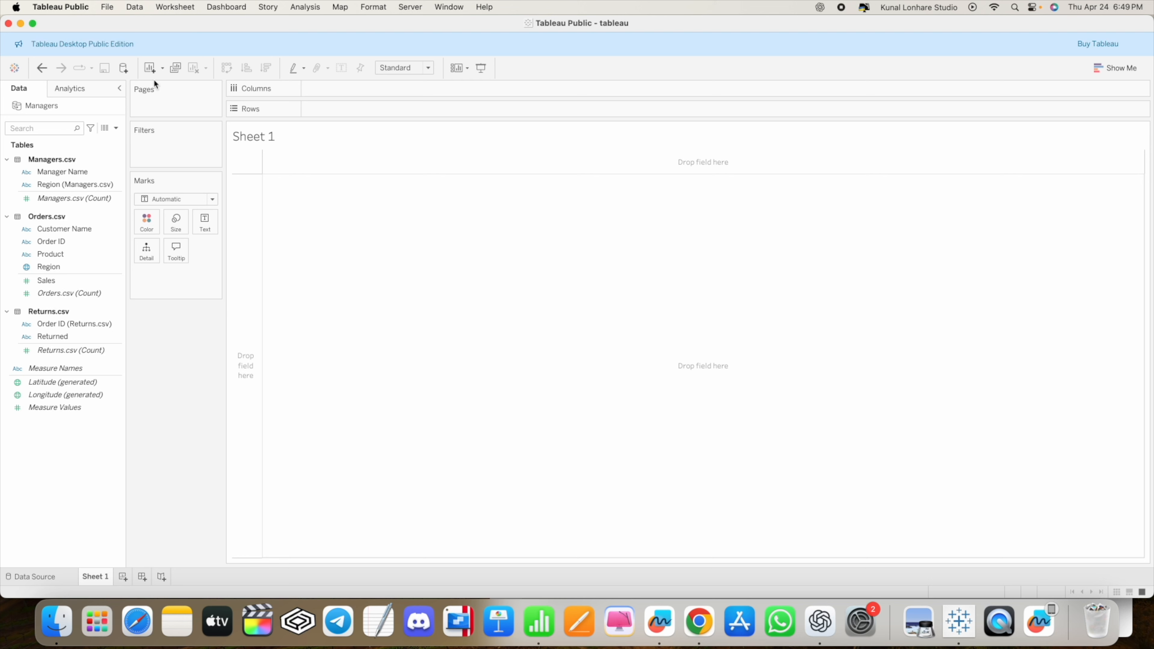
click(63, 246)
drag(53, 229, 257, 191)
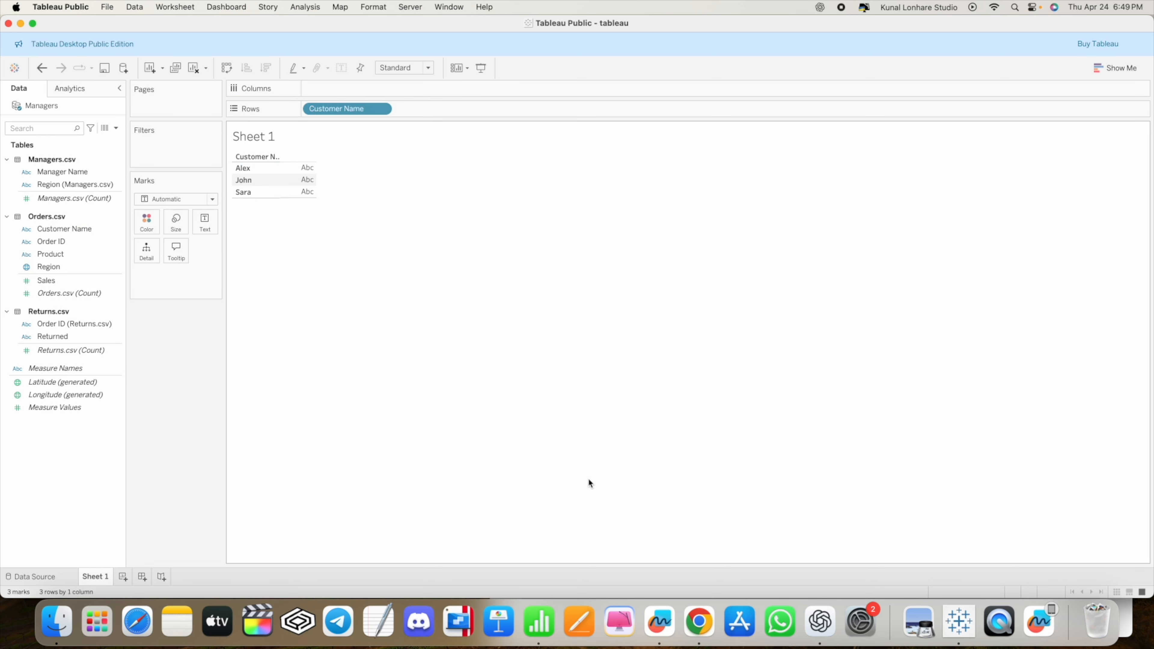
click(539, 621)
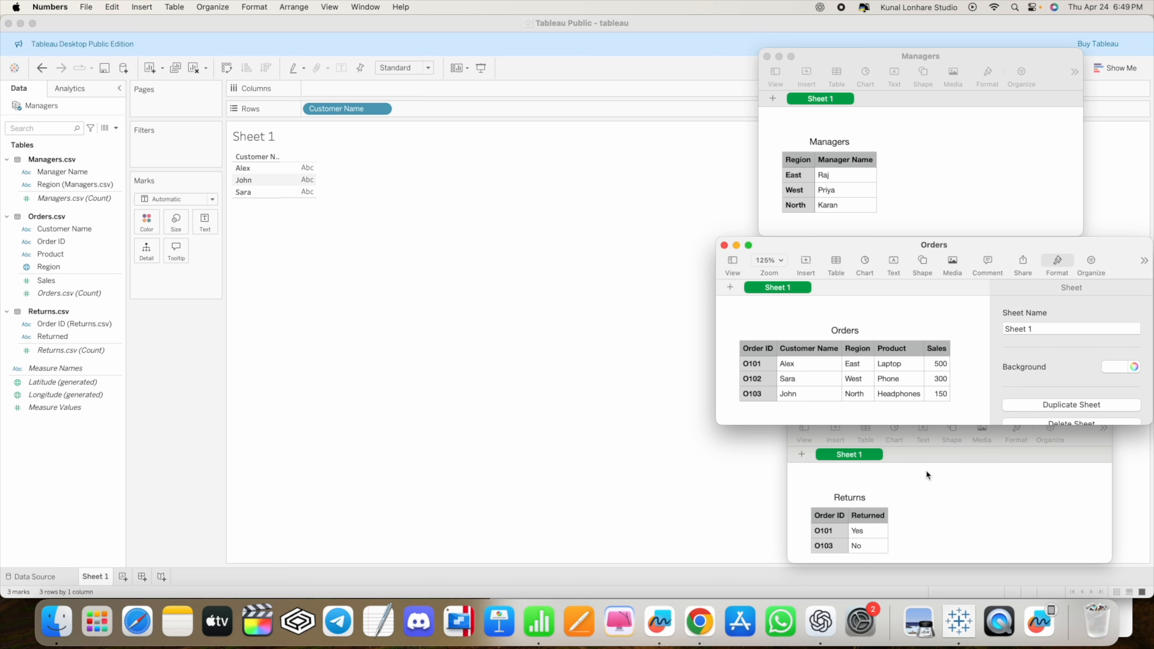
click(957, 475)
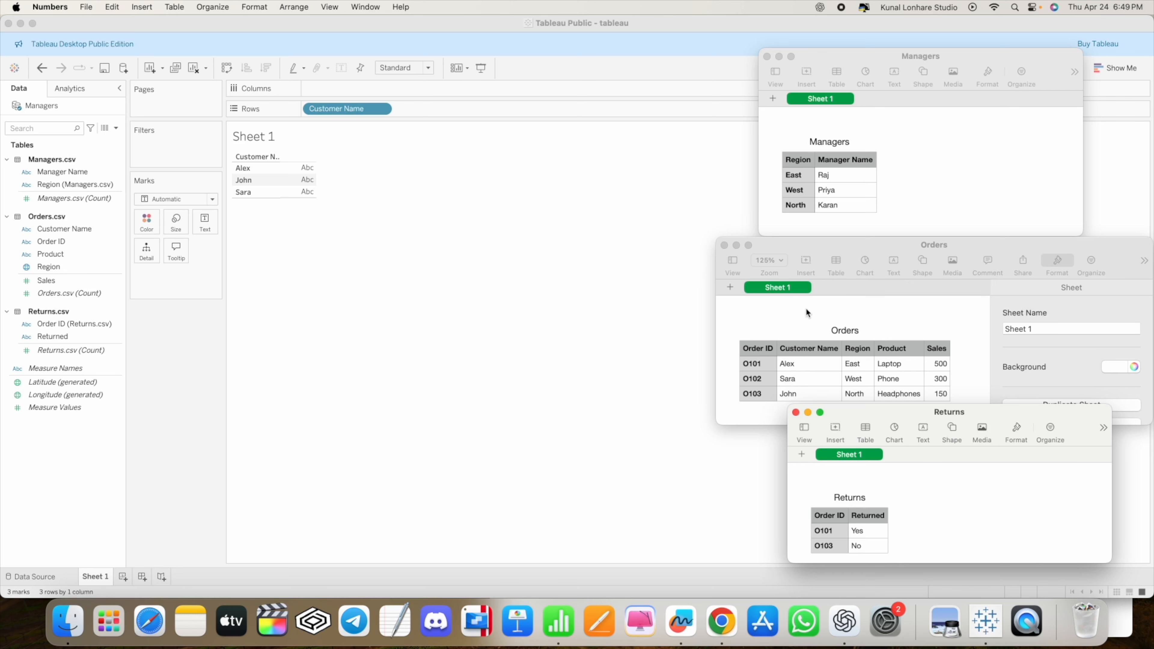
click(60, 574)
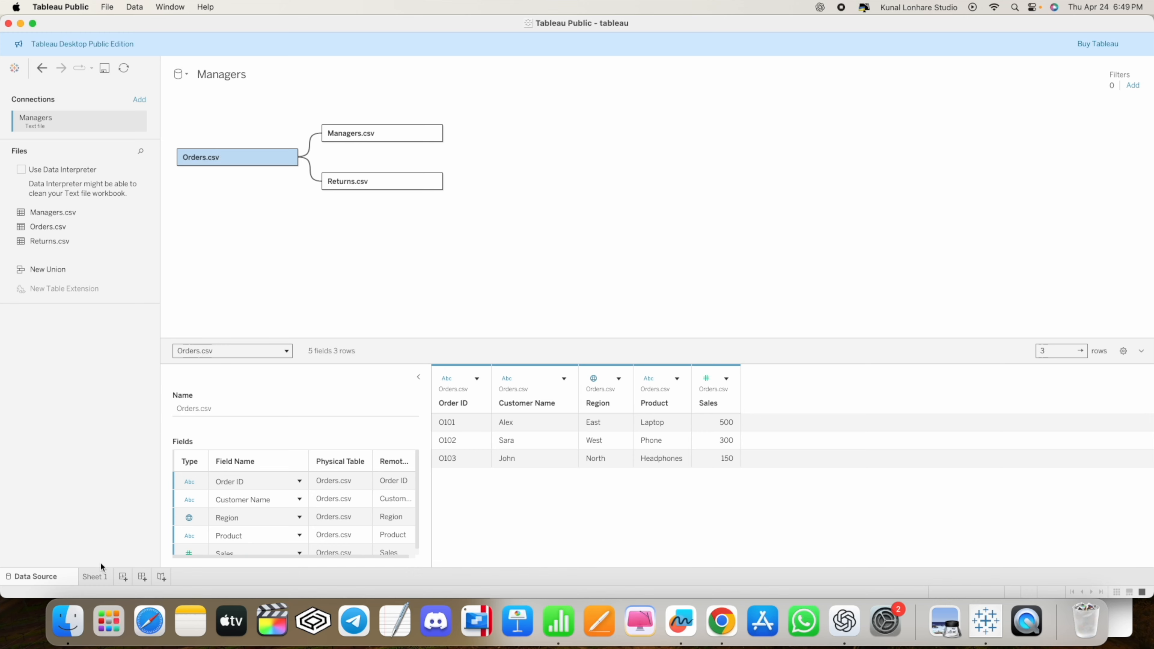
click(96, 577)
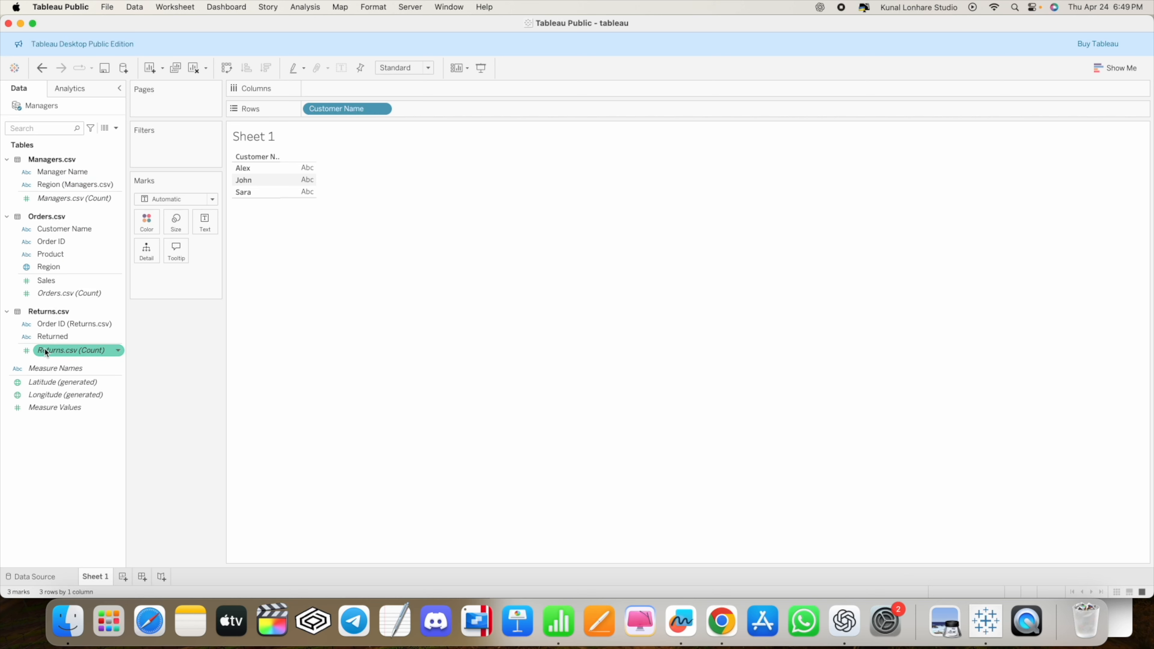
drag(43, 338, 308, 181)
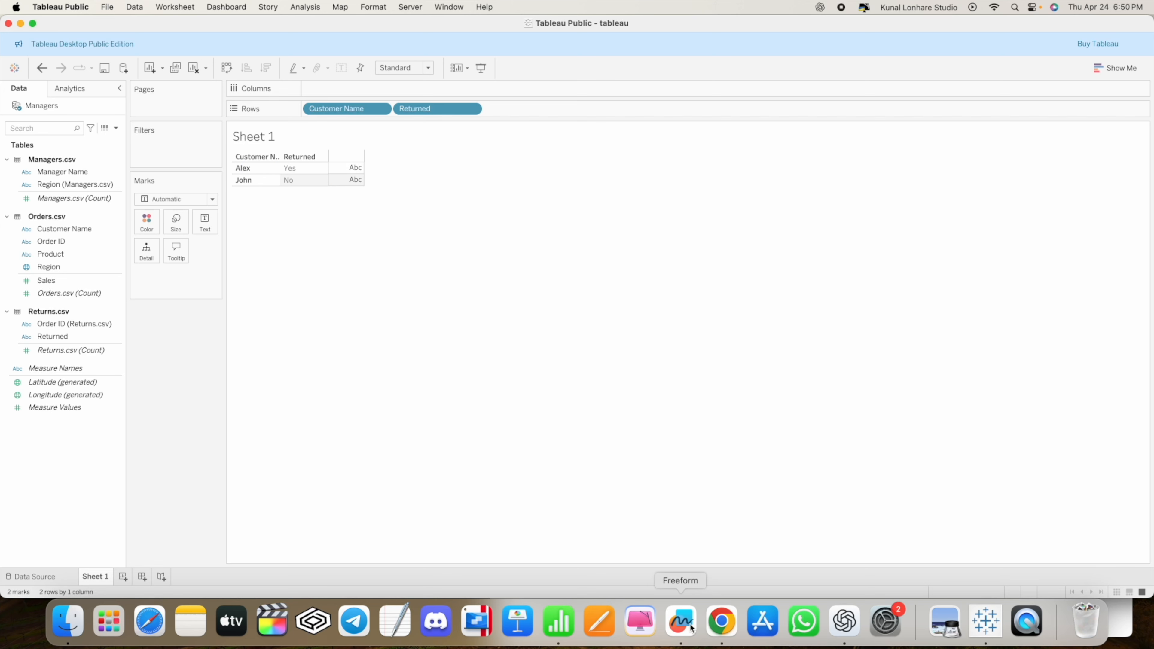
click(561, 630)
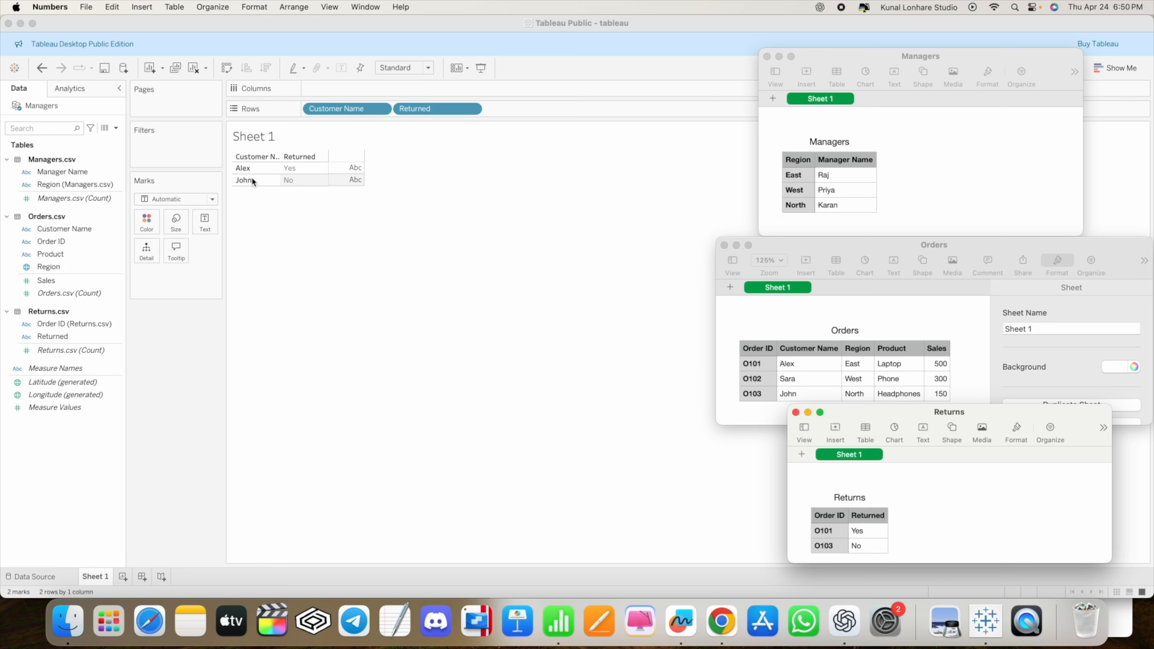
click(47, 581)
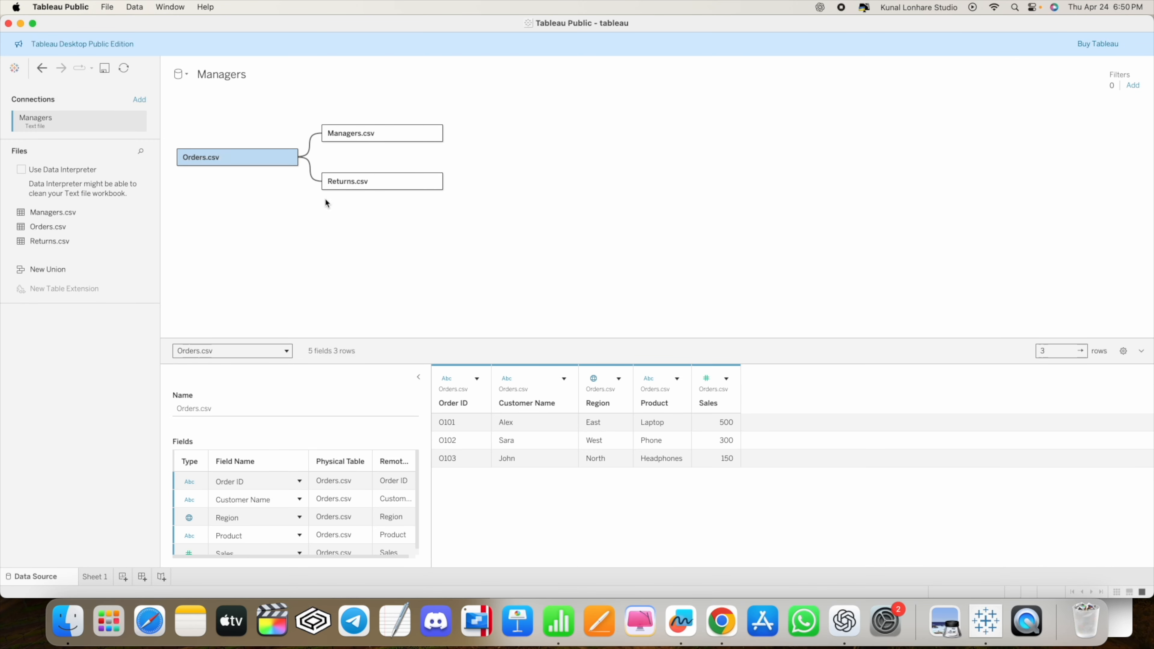
click(95, 577)
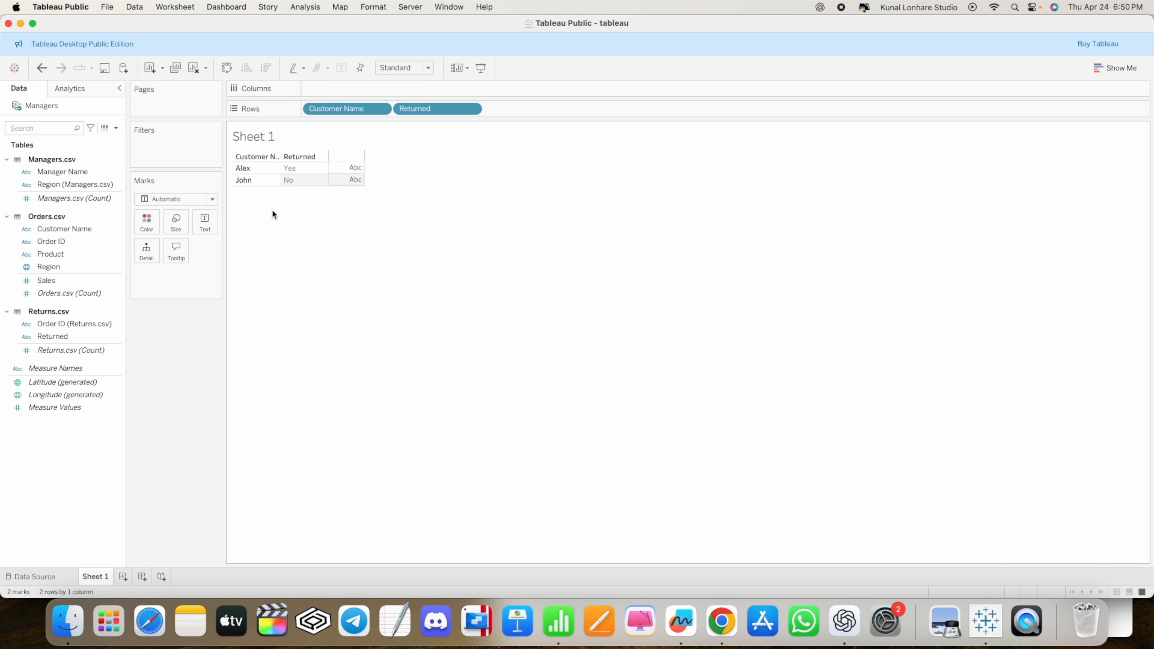
drag(347, 109, 86, 246)
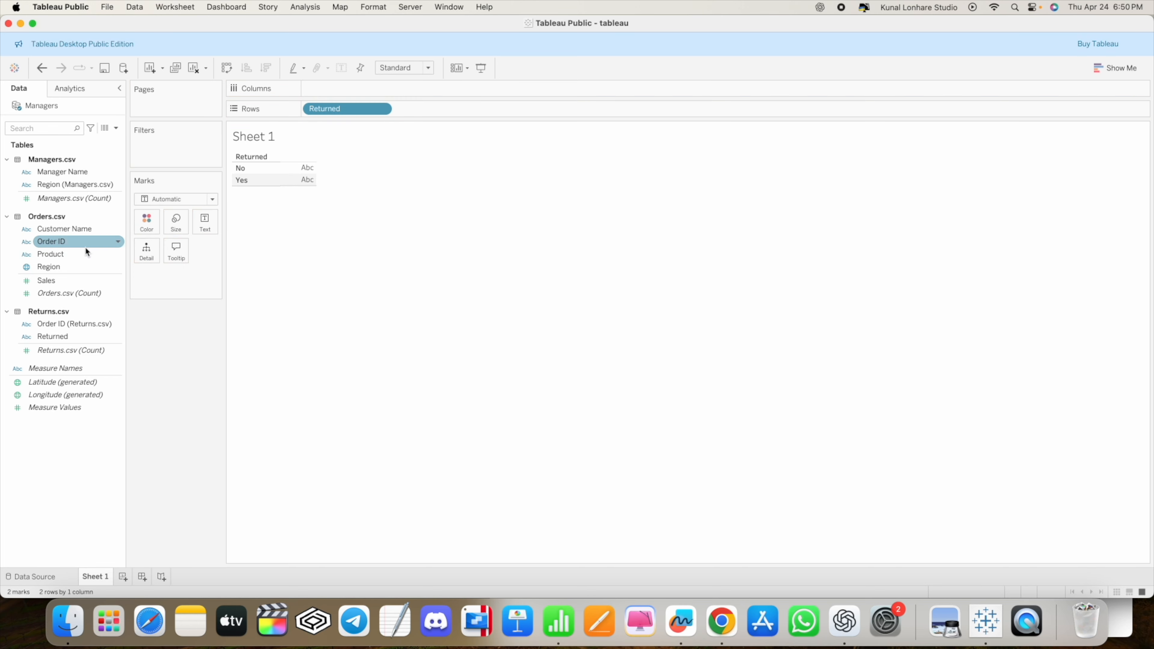
drag(356, 114, 69, 250)
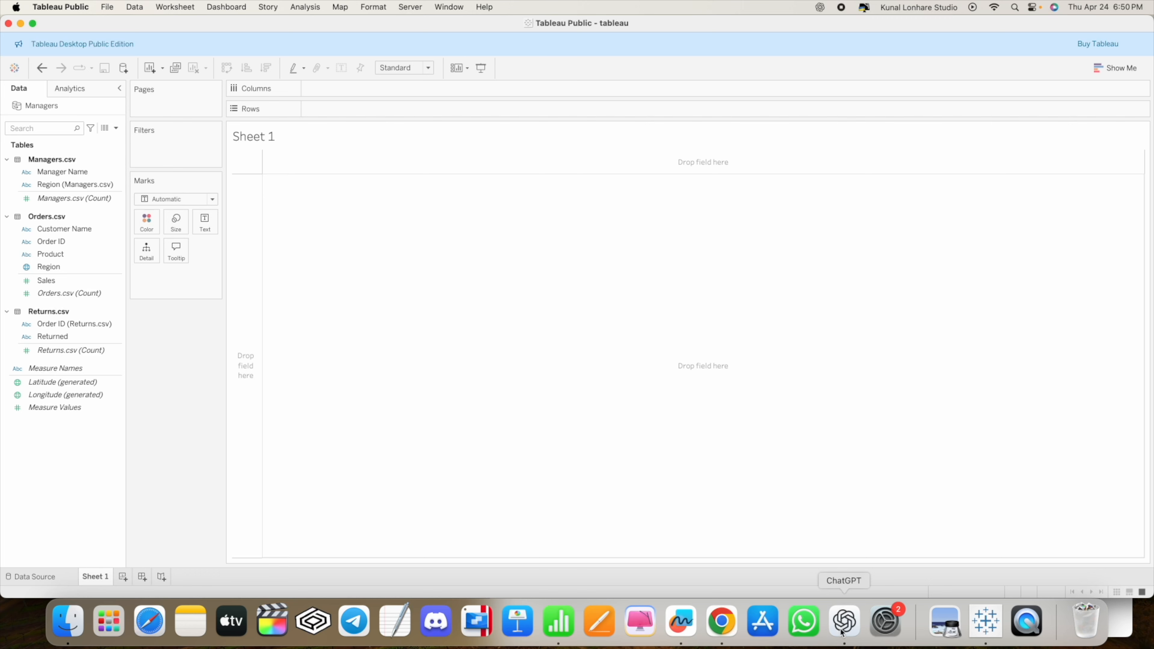
Step: Attach Managers.csv, Orders.csv and Returns.csv from Downloads > Data Modelling Sample Dataset in ChatGPT
click(842, 632)
drag(733, 121, 730, 30)
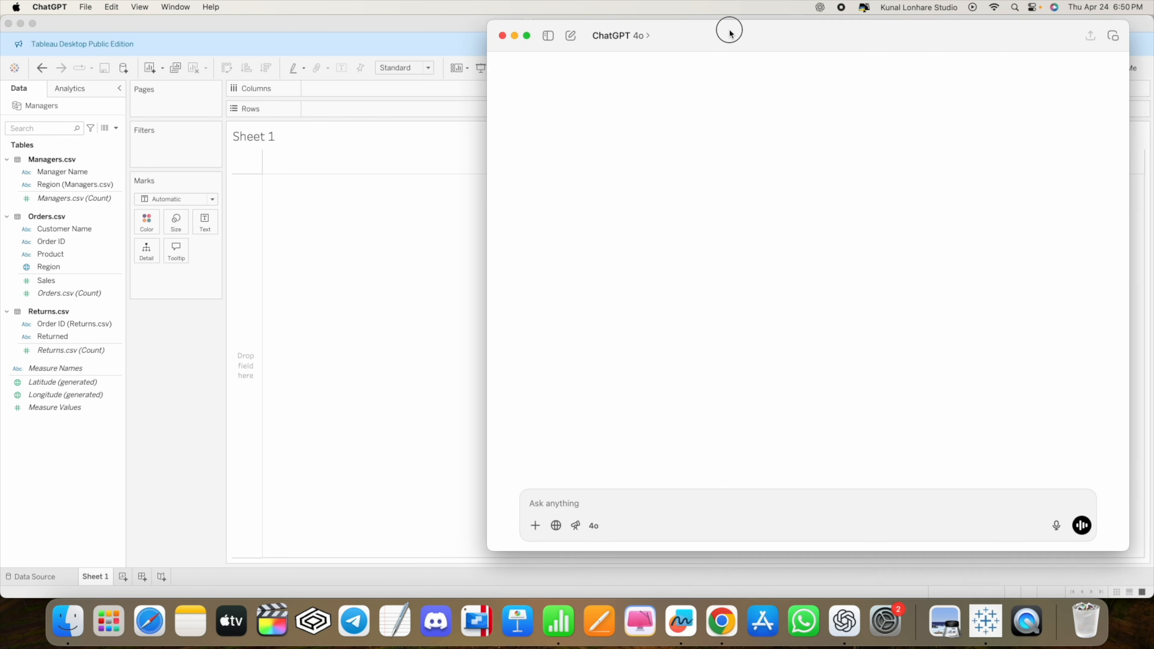
click(535, 521)
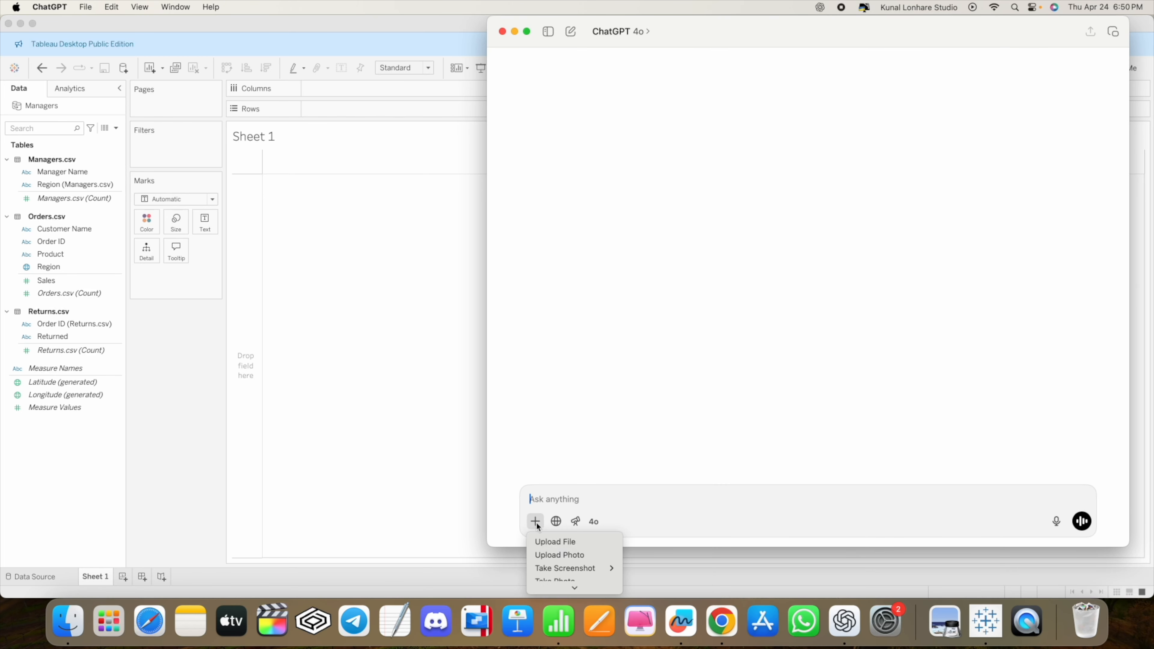
click(558, 541)
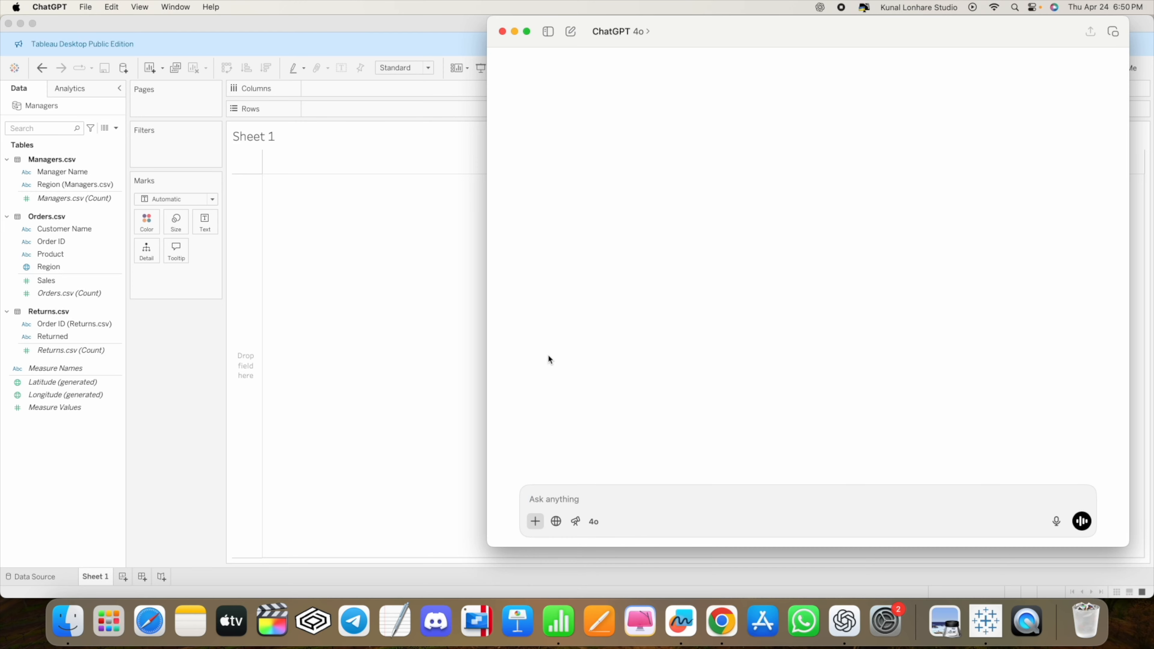
click(595, 243)
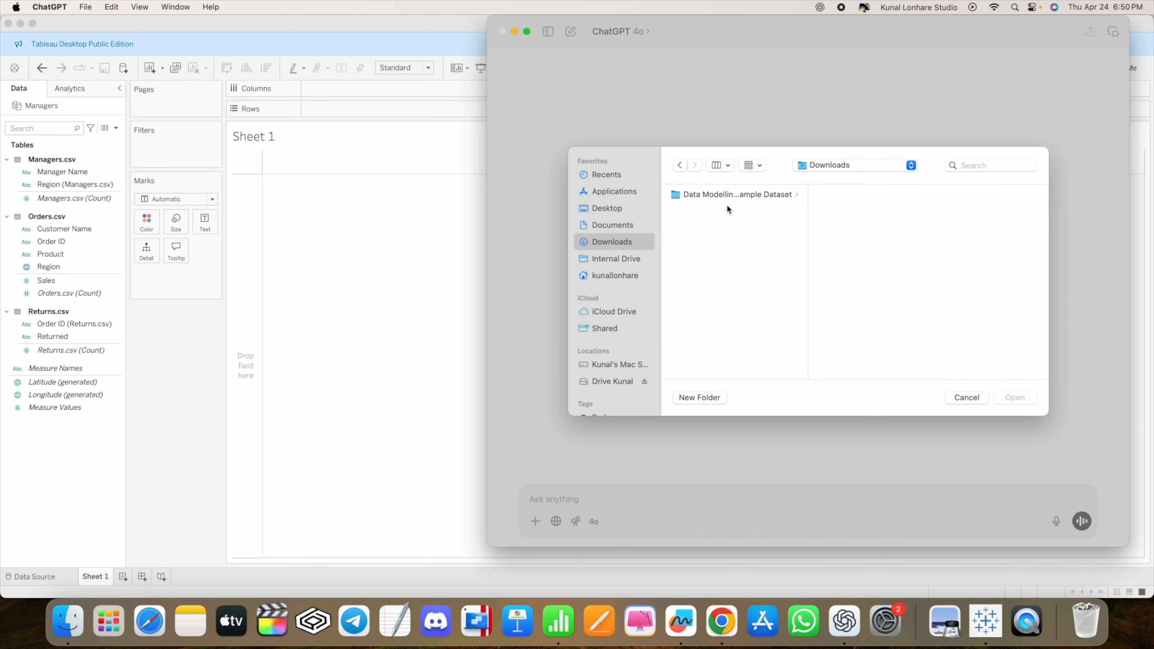
click(734, 198)
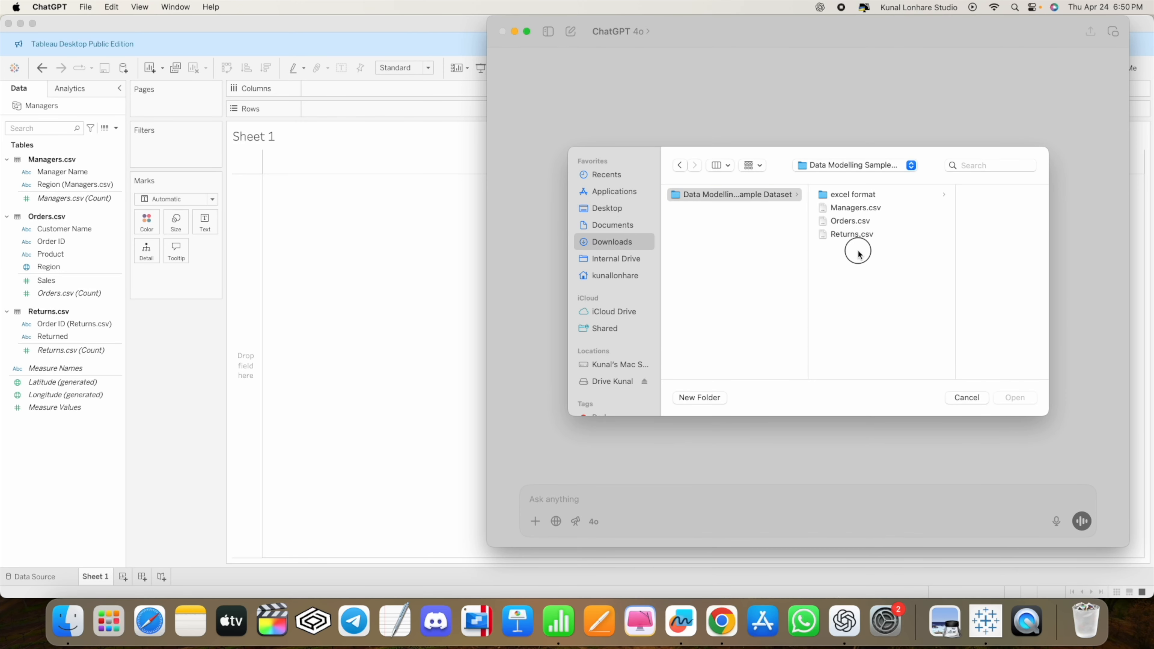
drag(858, 248, 848, 205)
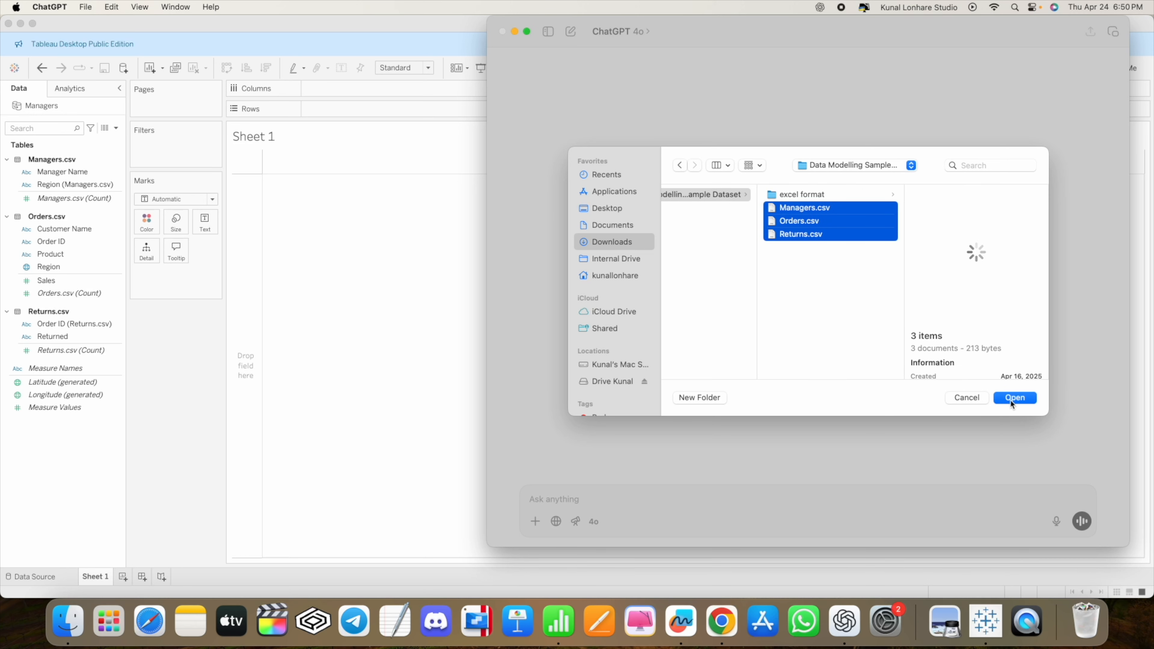
click(1015, 398)
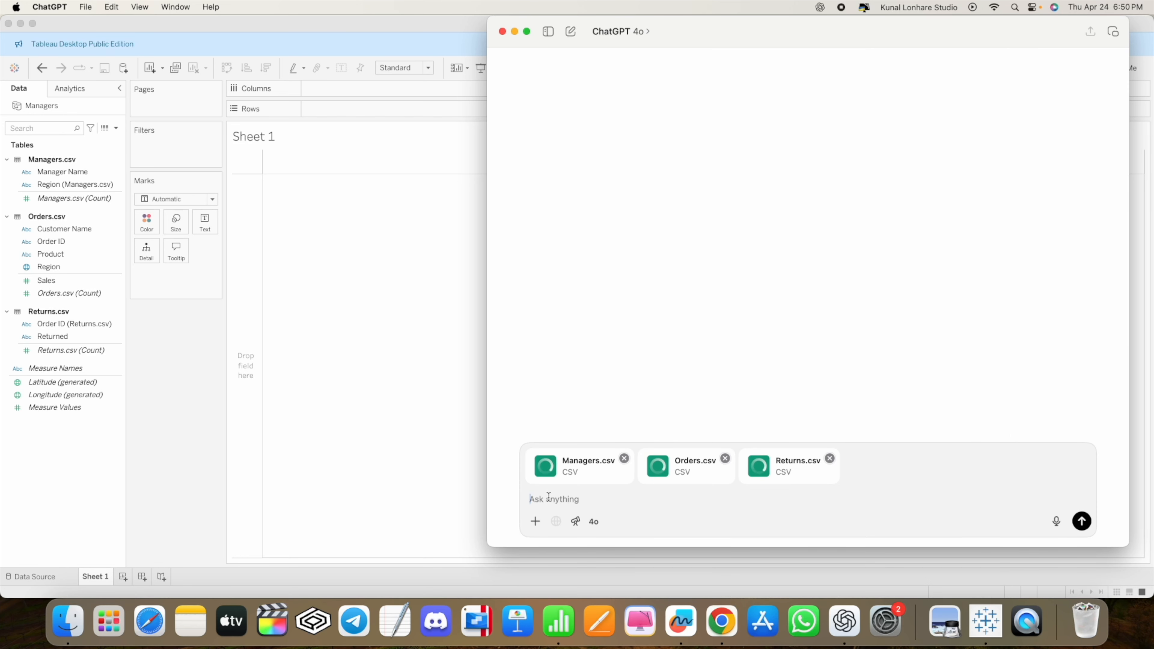
Step: Ask ChatGPT for simple Tableau pivot table combinations with guidance on rows and columns
text(hey i am using tab)
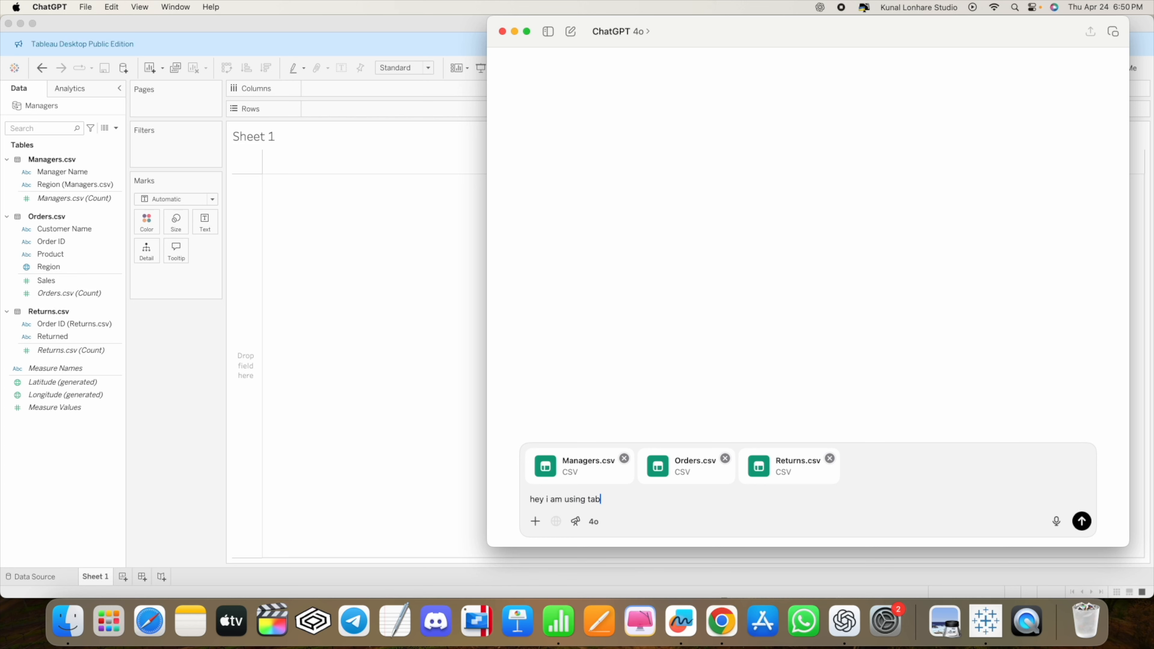
text(leau so i uploaded three files, so usin)
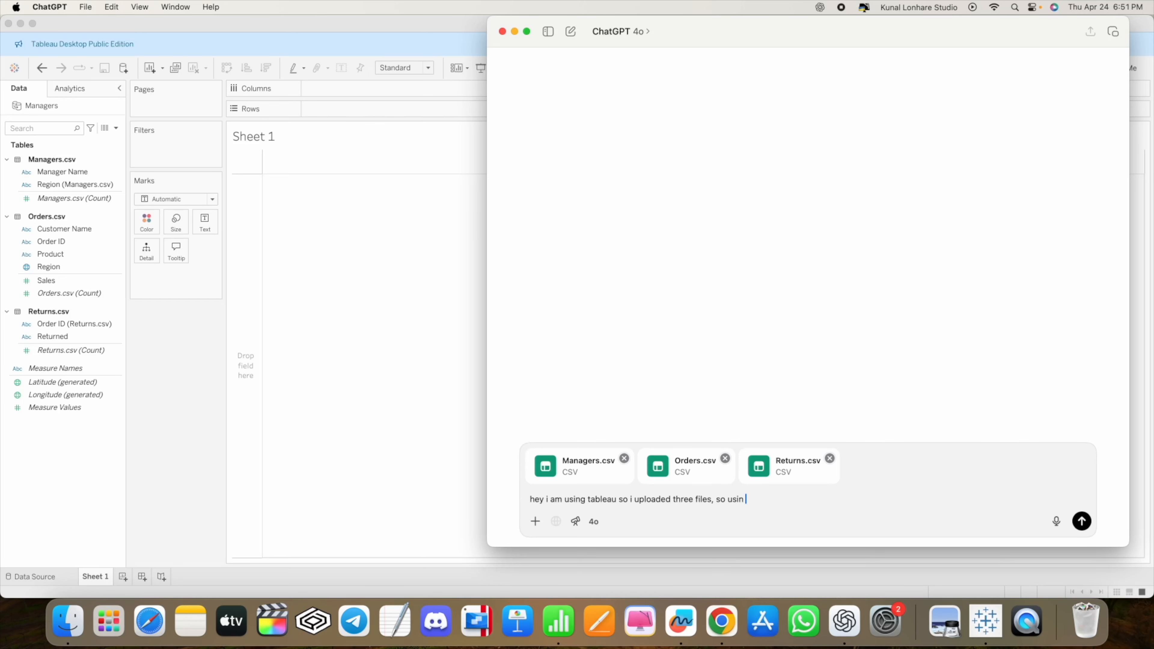
key(BackSpace)
text(g it can you suggest what combinations of pivot tab)
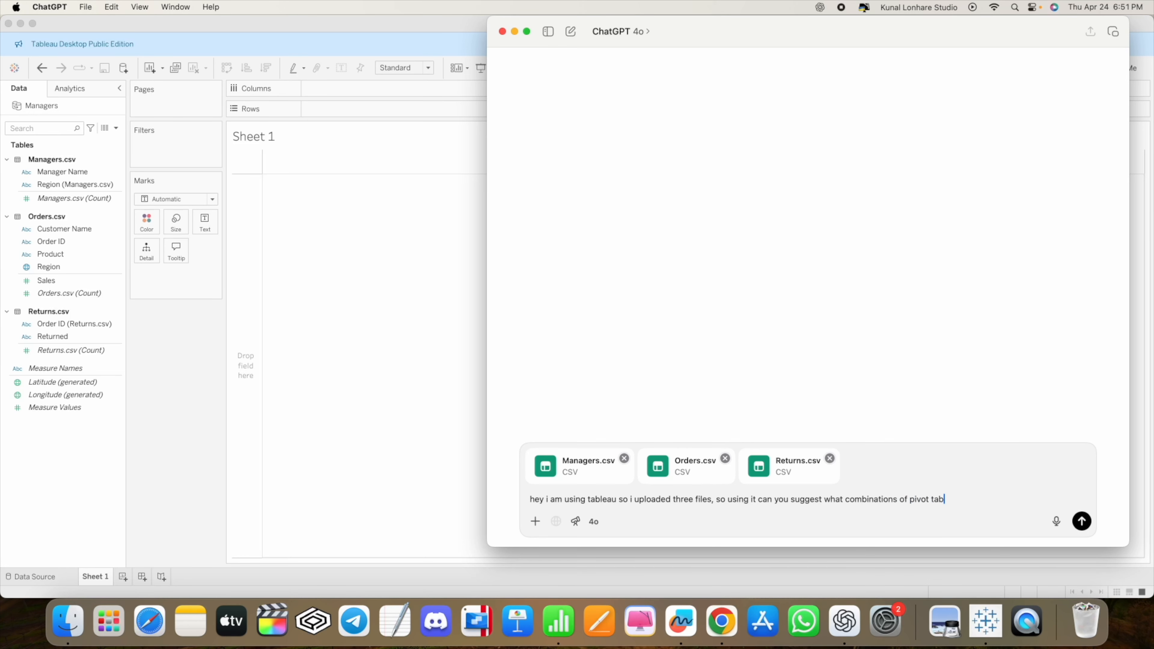
text(le i can create?Simple and also guide me where to put in column or row.)
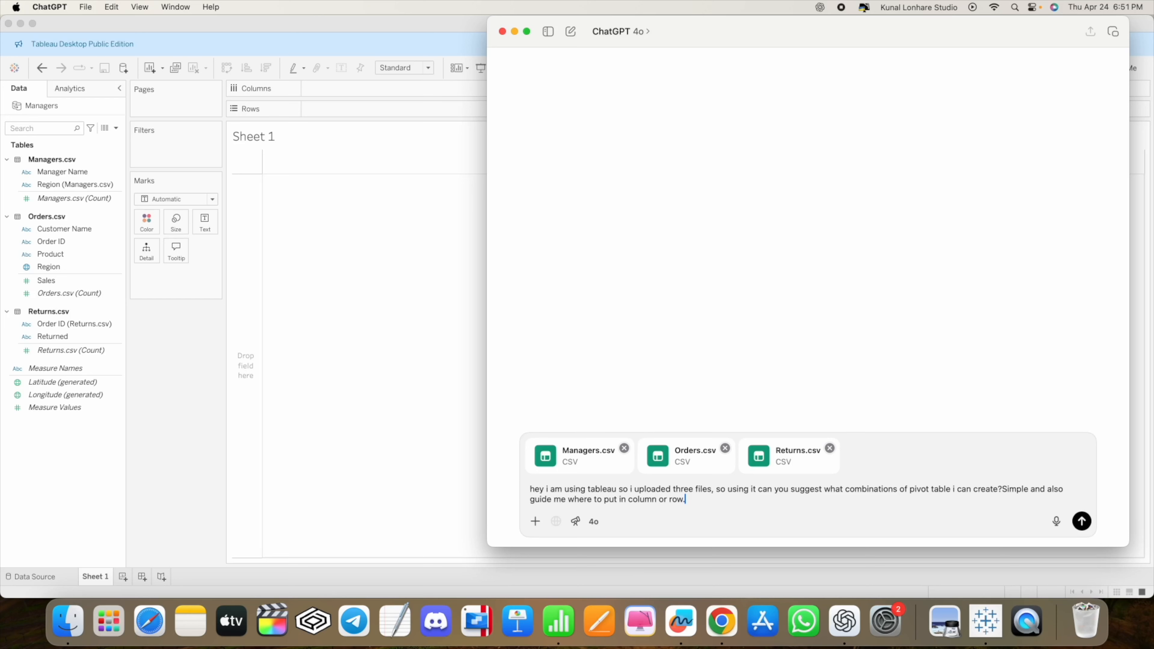
key(Return)
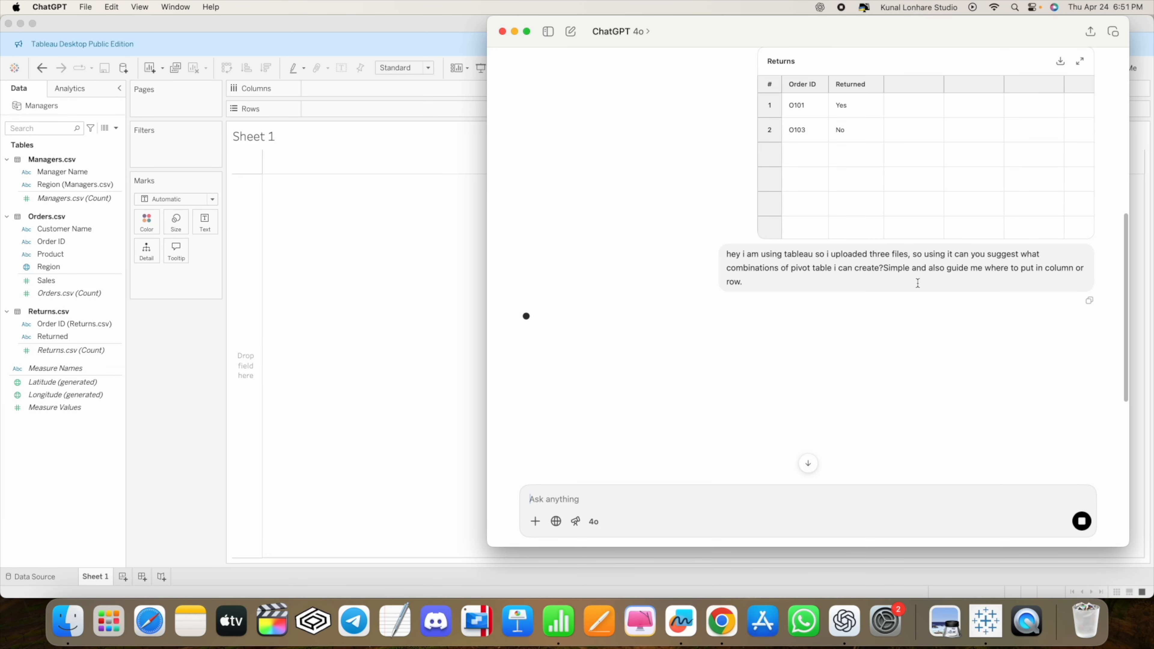
Step: Read ChatGPT's Sales by Region suggestion (Rows: Region, SUM(Sales)), then return to Tableau
scroll(800, 173, up, 10)
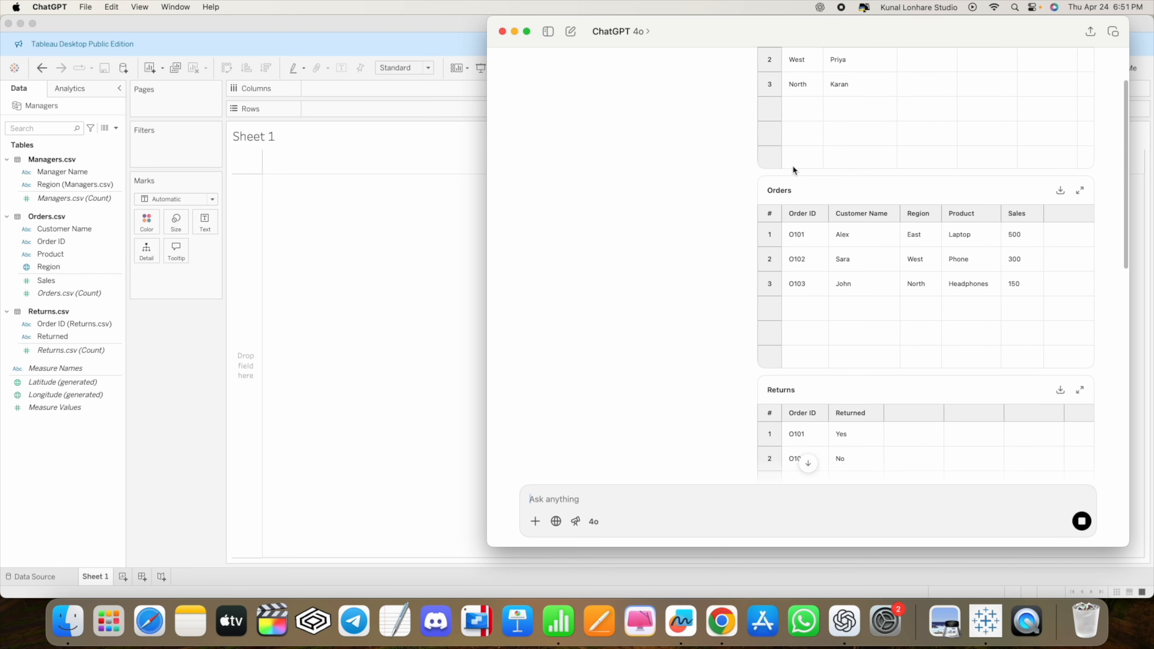
scroll(725, 252, down, 10)
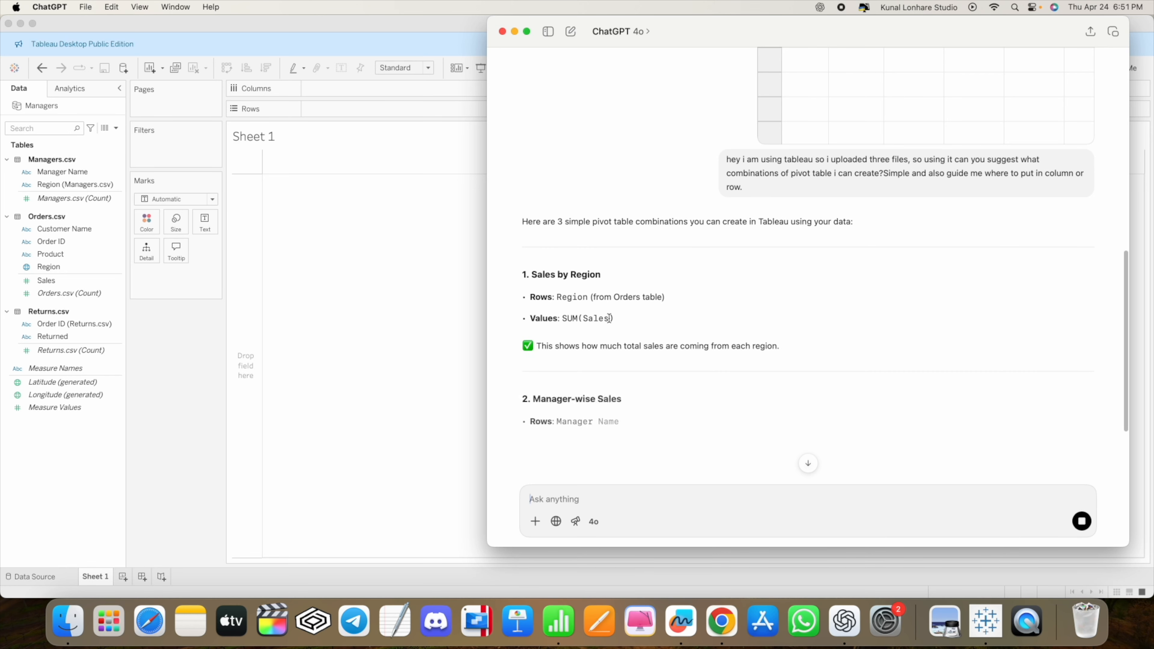
drag(536, 274, 599, 274)
click(561, 298)
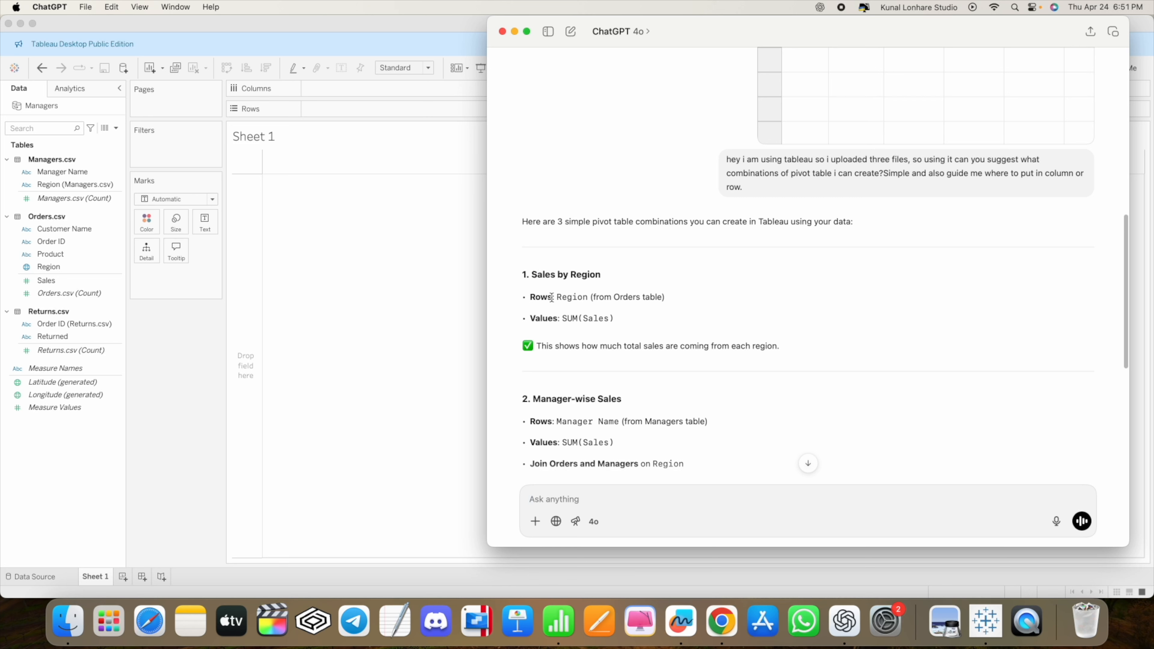
double_click(560, 298)
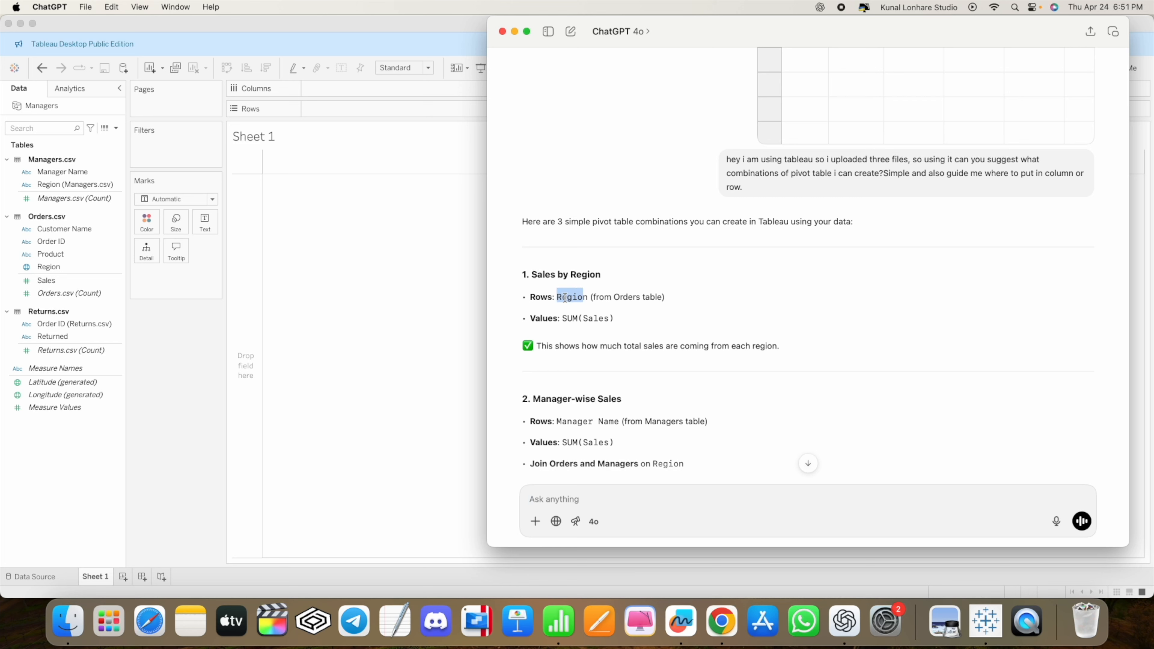
click(272, 21)
click(55, 256)
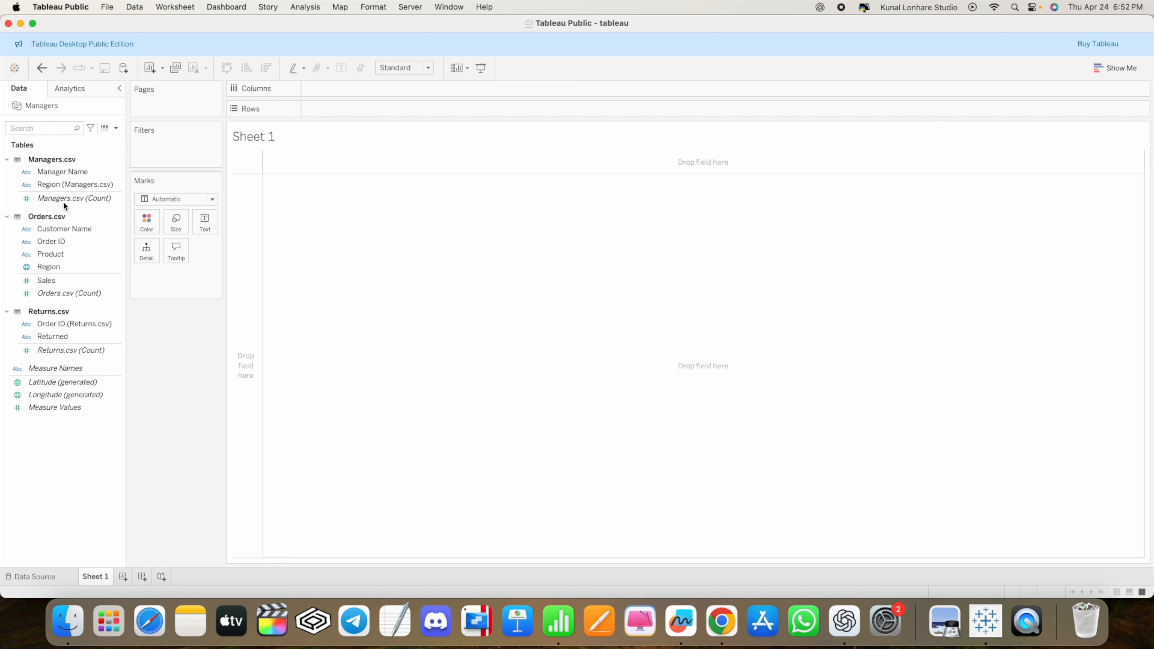
Step: Put Region (Managers.csv) on Rows, checking the Rows and Values guidance in ChatGPT's reply
drag(55, 185, 339, 110)
click(845, 621)
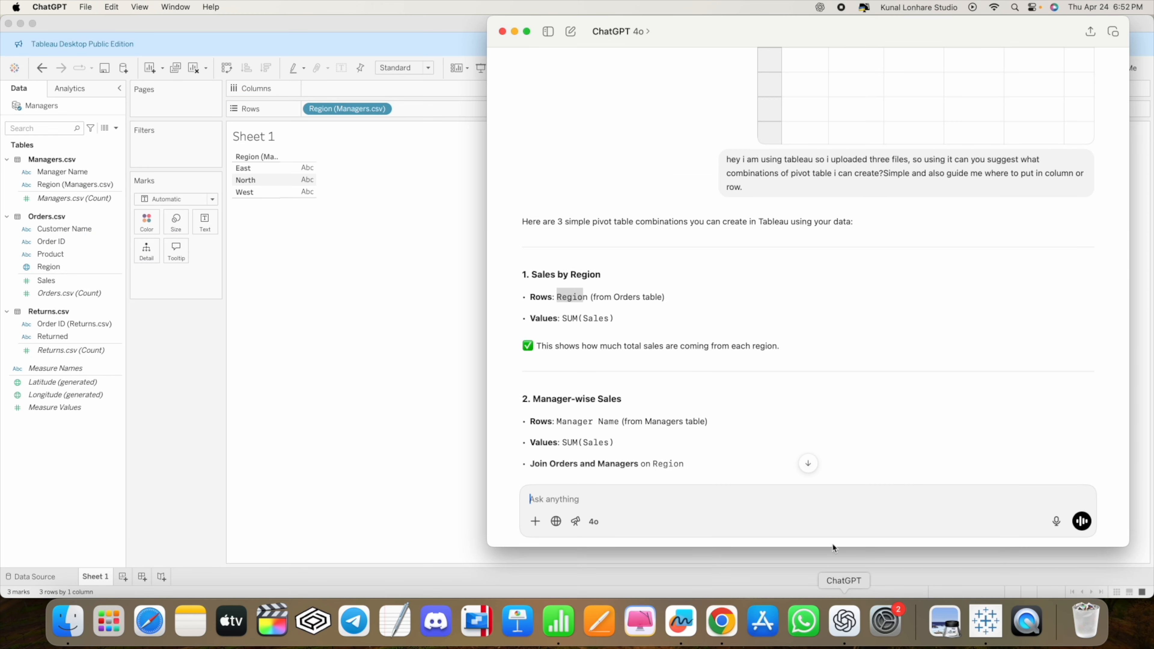
click(566, 297)
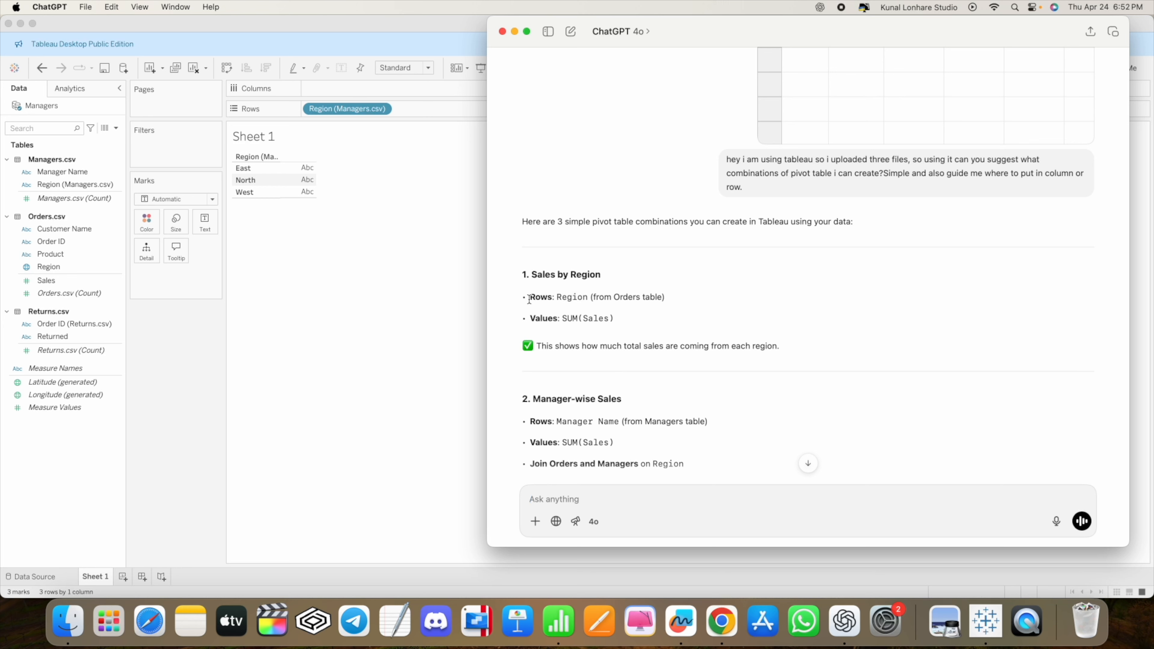
double_click(537, 298)
double_click(545, 319)
double_click(600, 319)
Step: Add SUM(Sales) beside each region: East 500, North 150, West 300
click(221, 24)
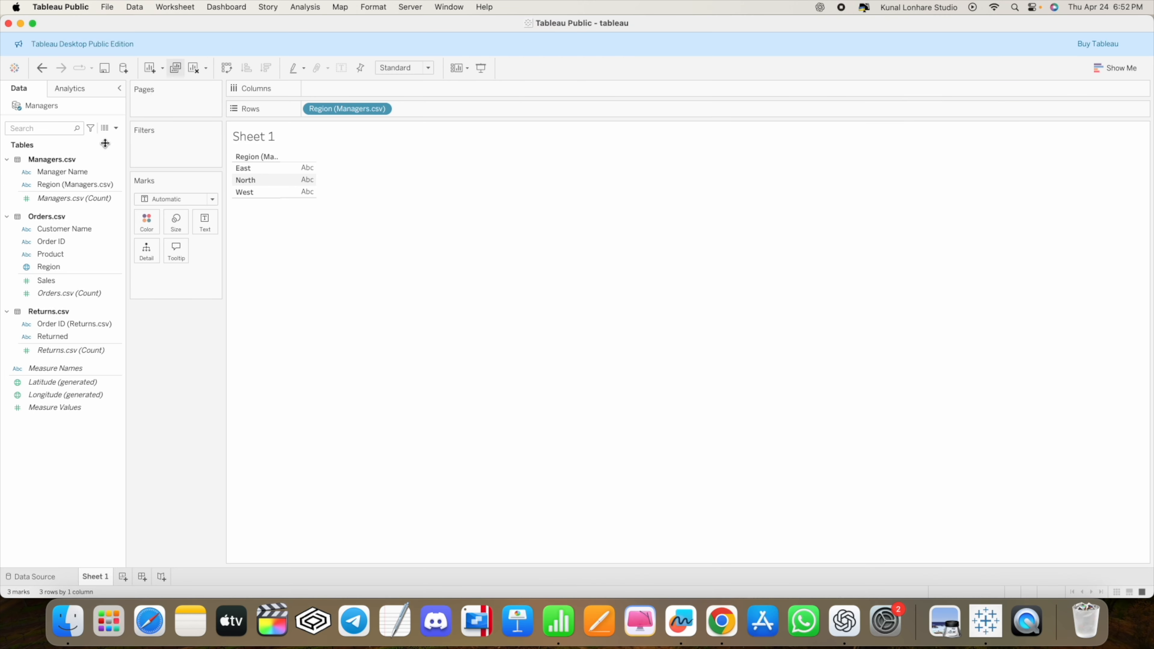
click(46, 280)
drag(48, 282, 304, 181)
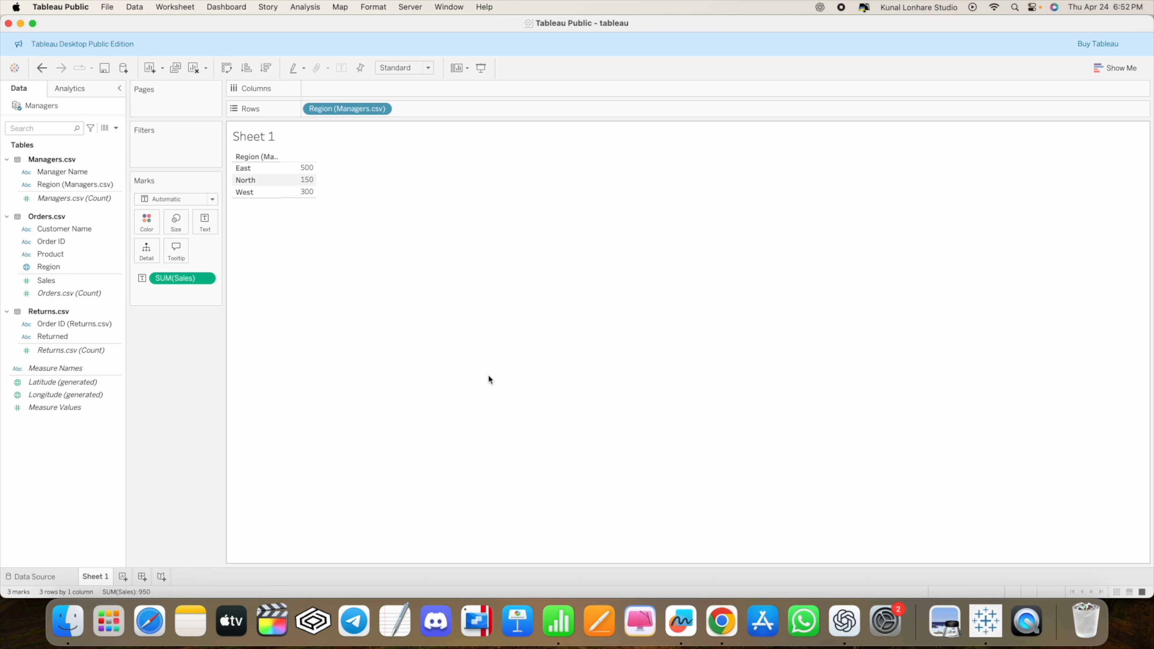
click(850, 638)
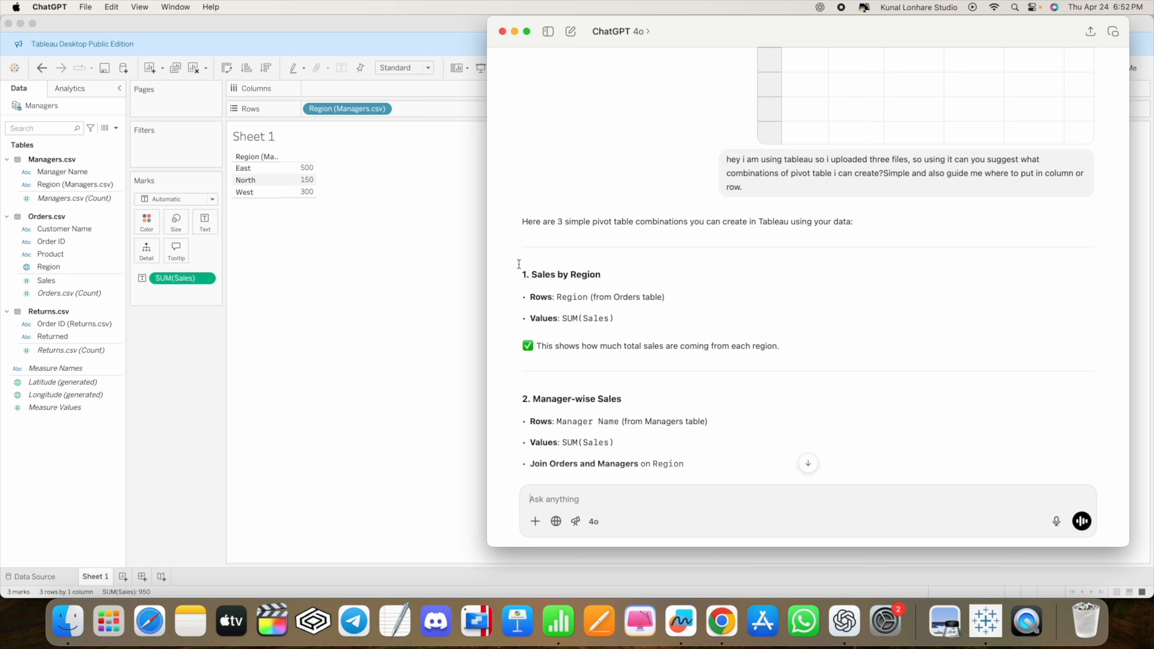
drag(534, 275, 604, 276)
key(super+c)
click(336, 25)
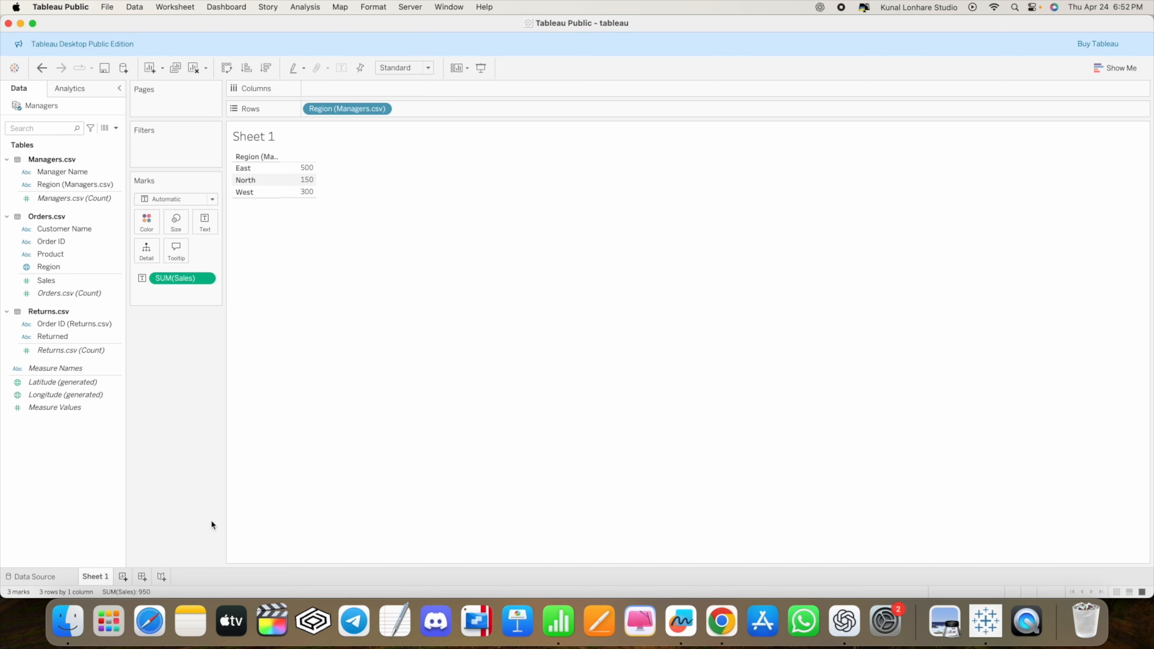
Step: Replace the <Sheet Name> title with 'Sales by Region'
double_click(269, 137)
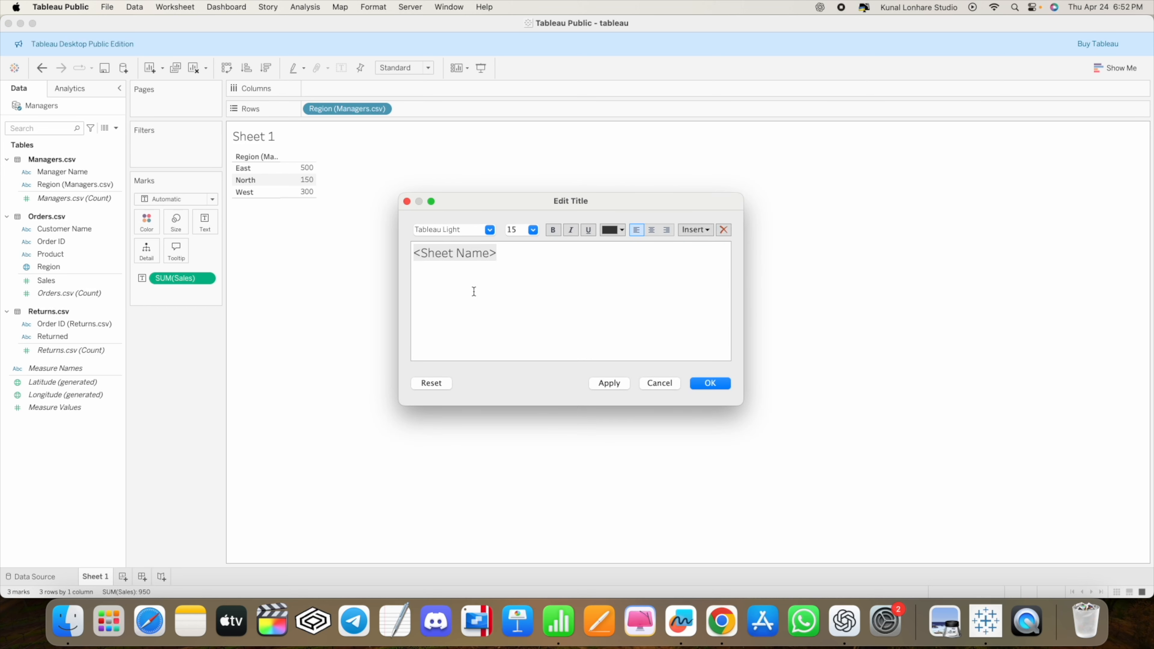
double_click(447, 253)
key(BackSpace)
key(super+v)
key(BackSpace)
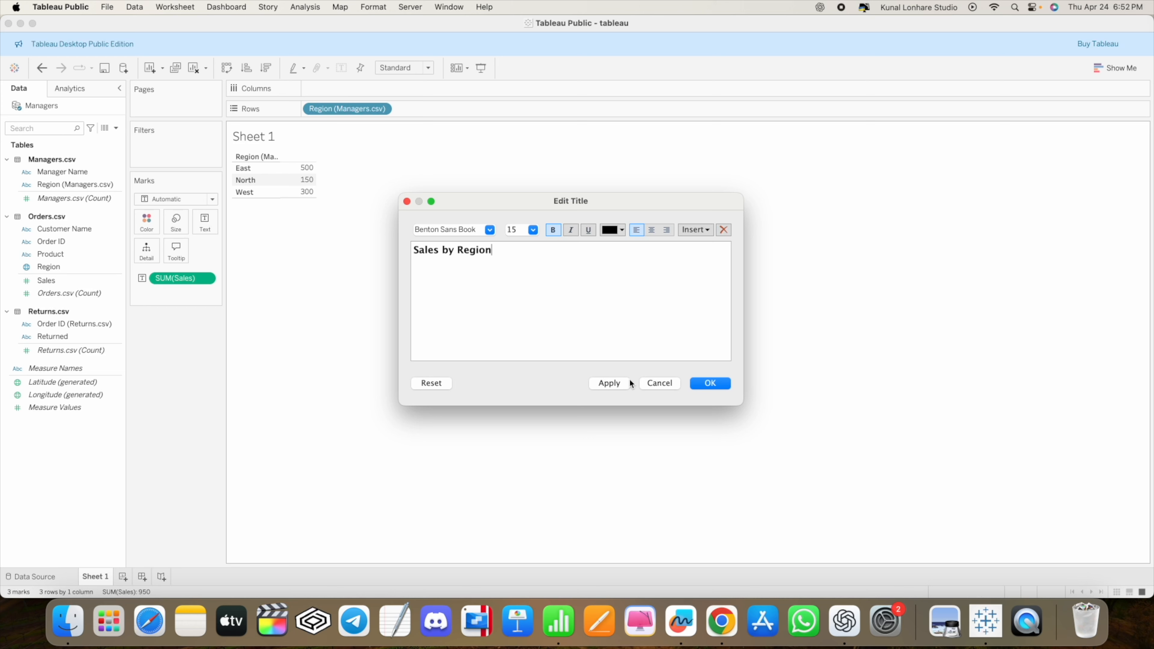
click(604, 383)
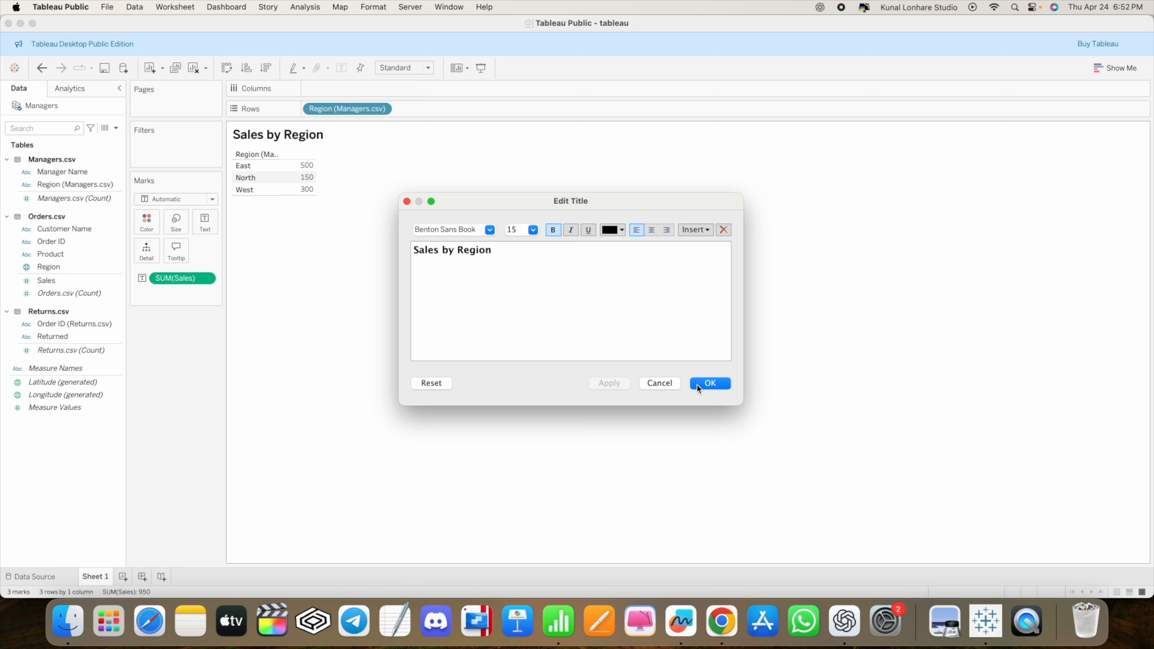
click(722, 386)
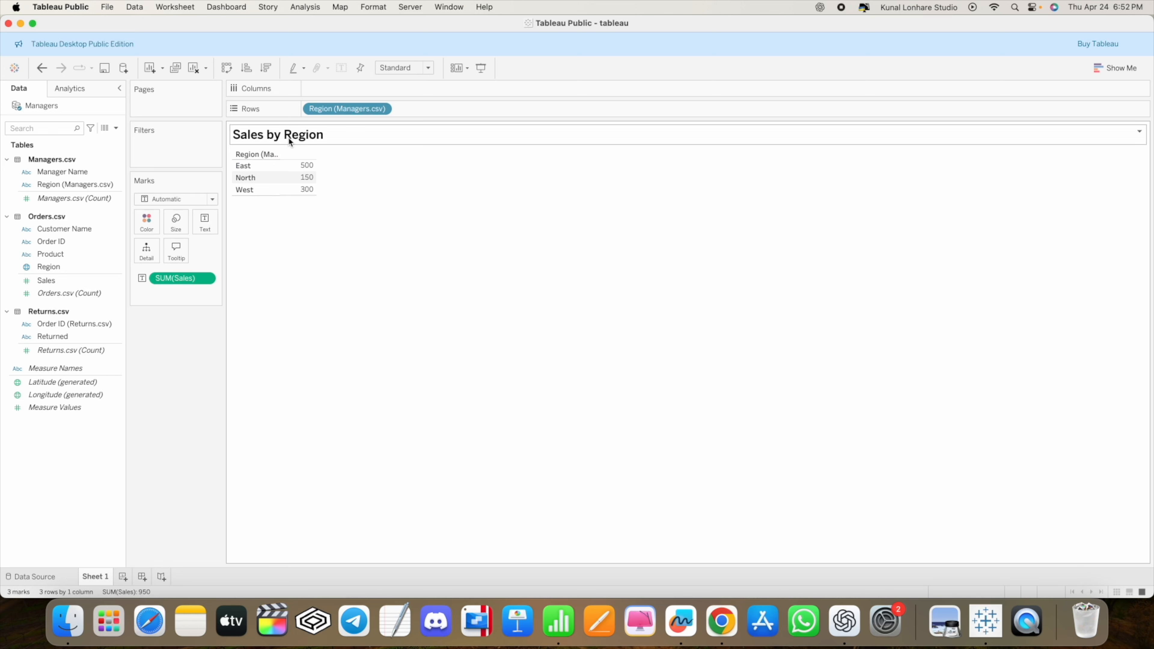
Step: Rename the Sheet 1 tab to 'Sales by Region'
right_click(92, 580)
click(125, 454)
key(super+v)
click(302, 520)
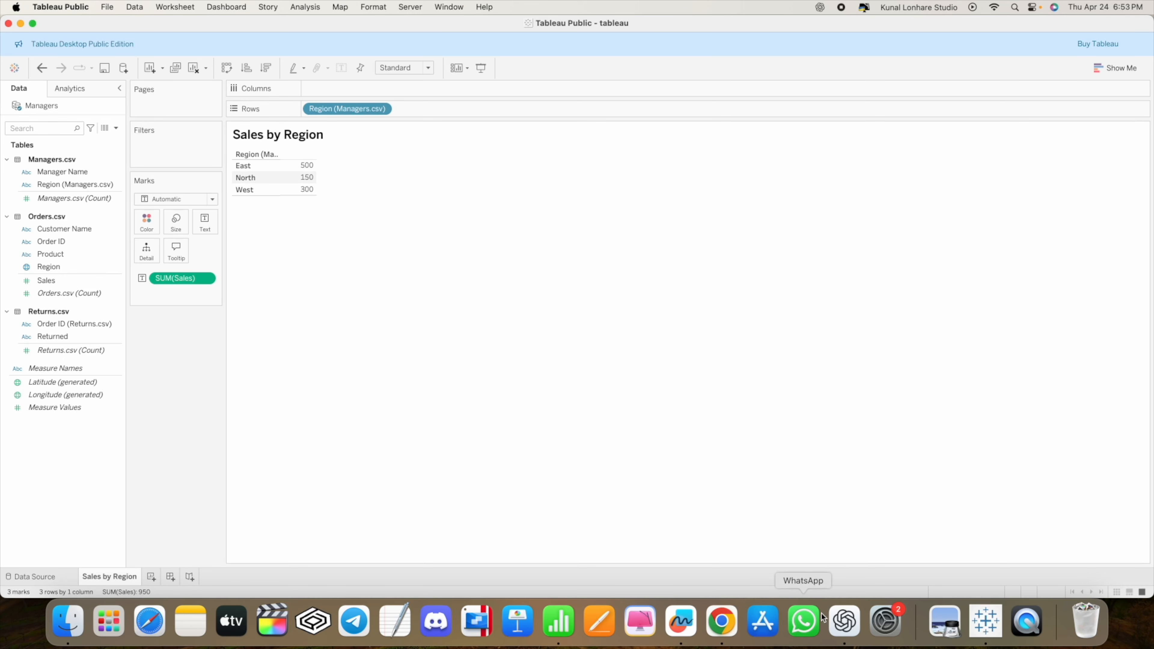
click(842, 623)
scroll(660, 400, down, 3)
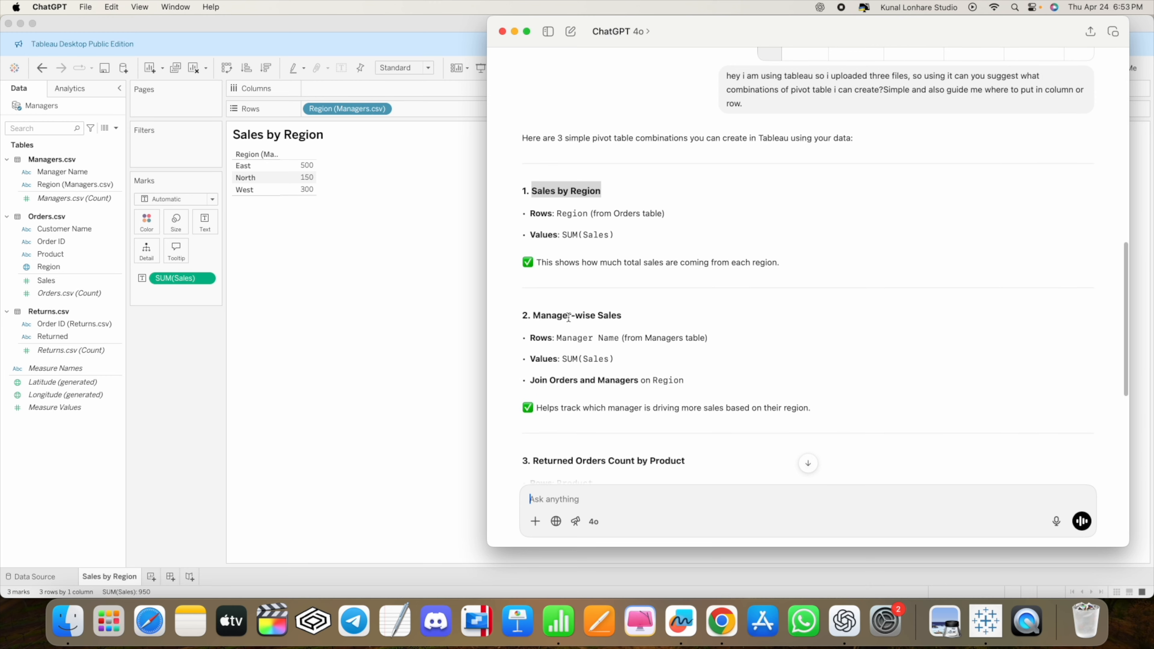
click(553, 315)
drag(553, 314, 625, 315)
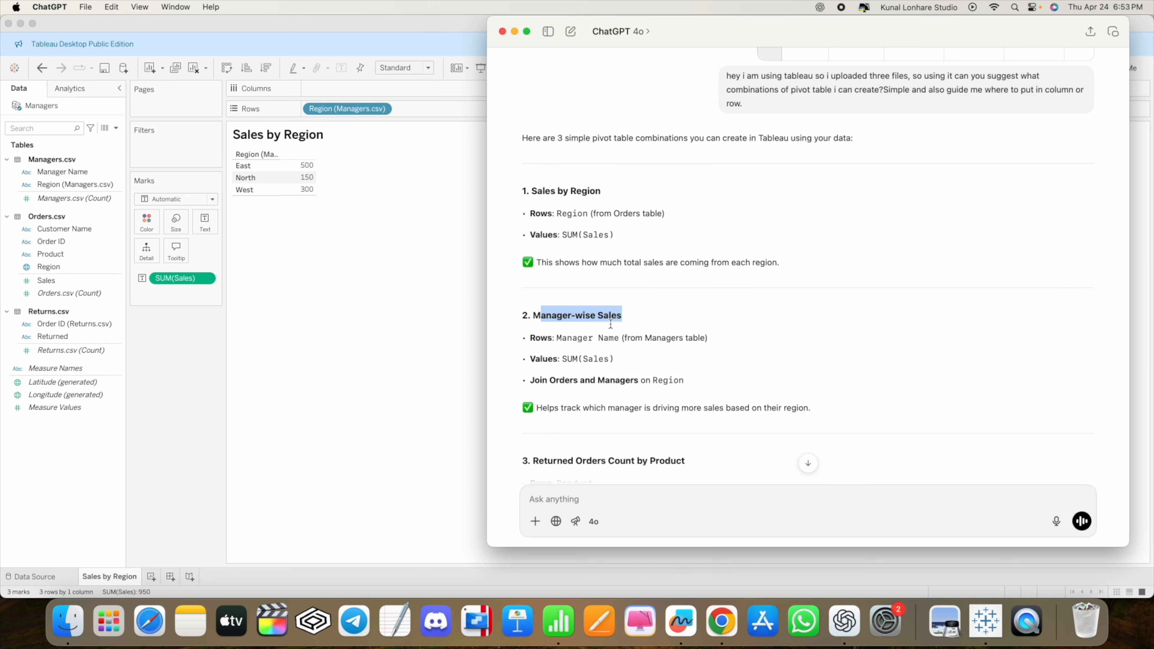
drag(568, 408, 810, 407)
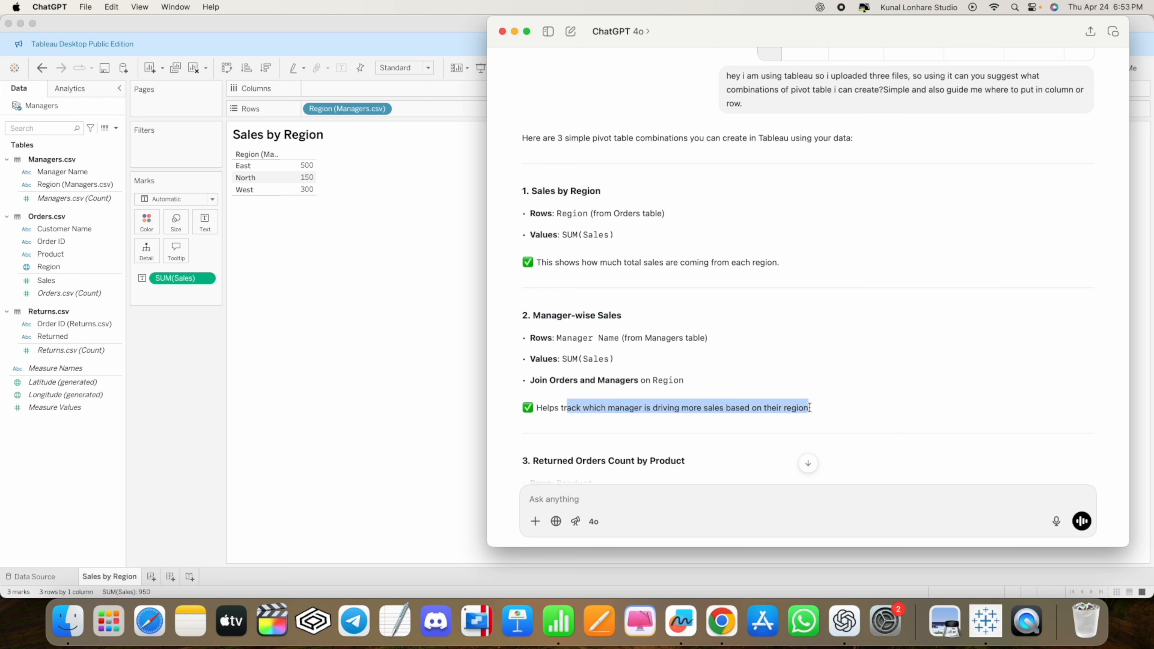
click(664, 424)
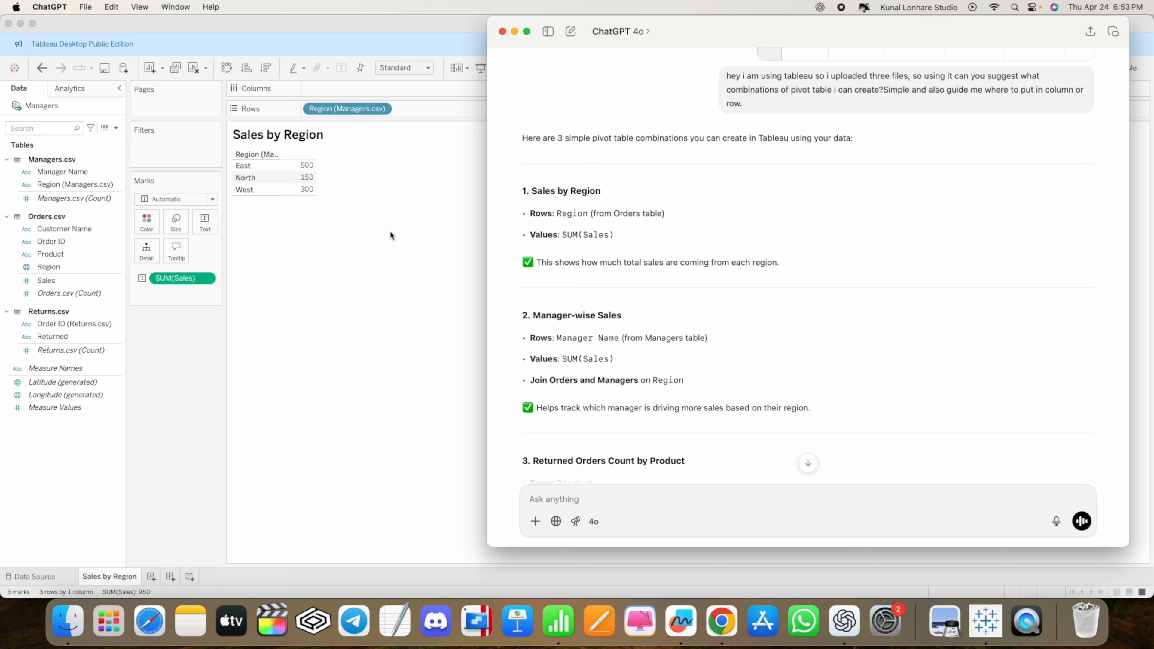
click(307, 26)
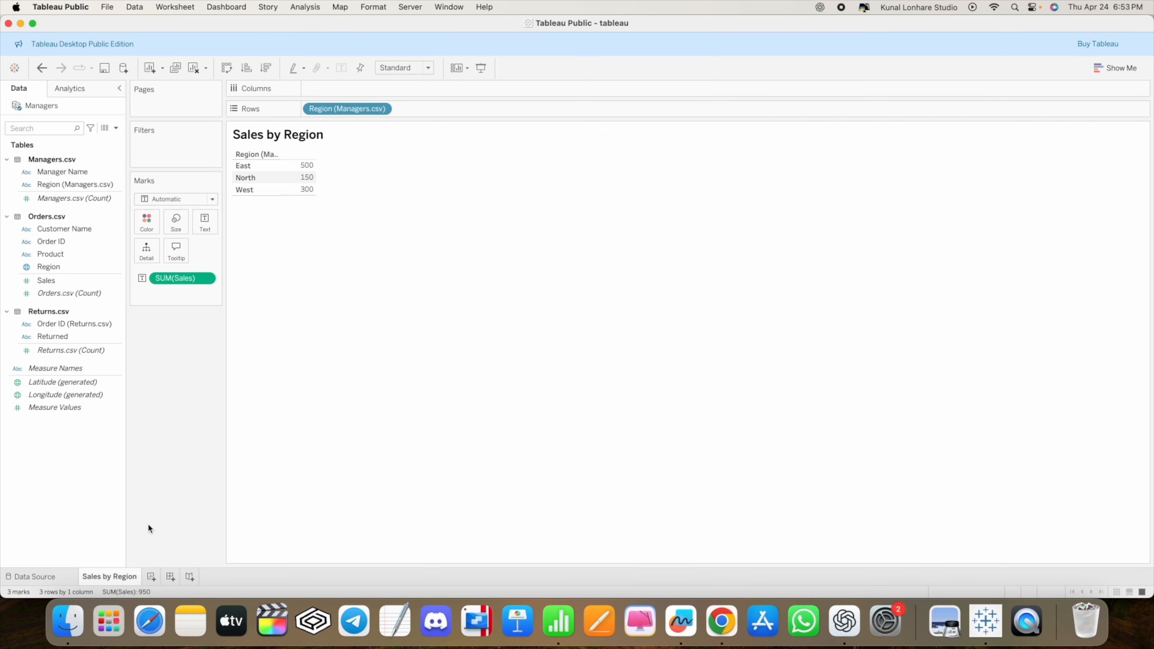
Step: Create Sheet 2 and put Manager Name on Rows, following ChatGPT's suggestion
click(151, 575)
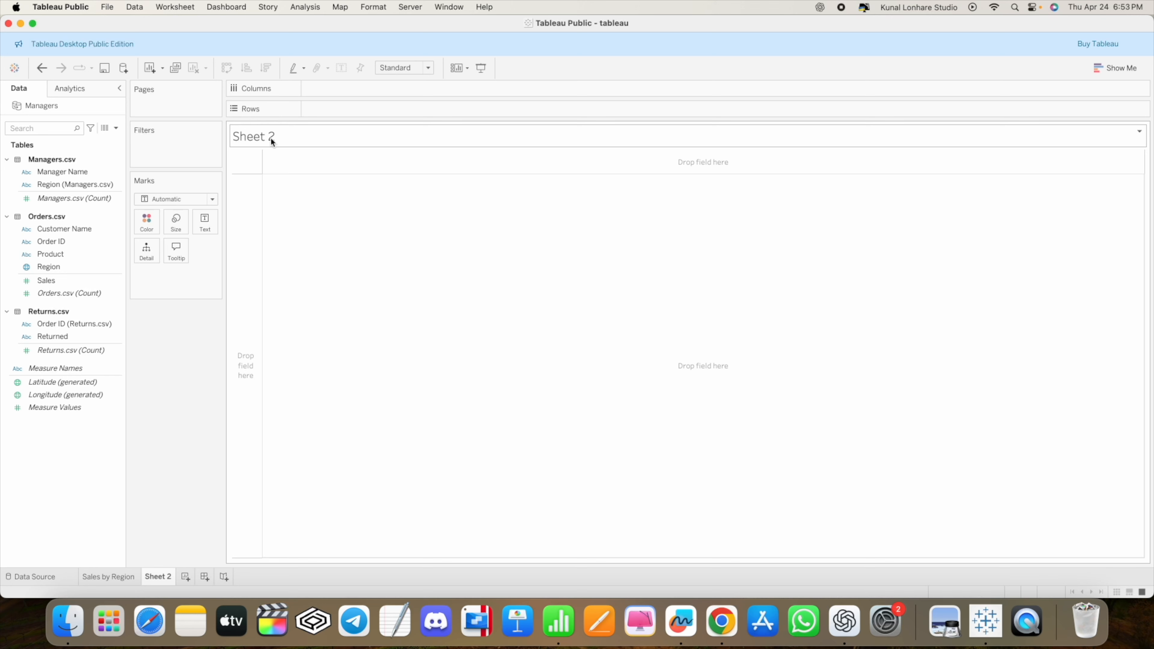
click(845, 622)
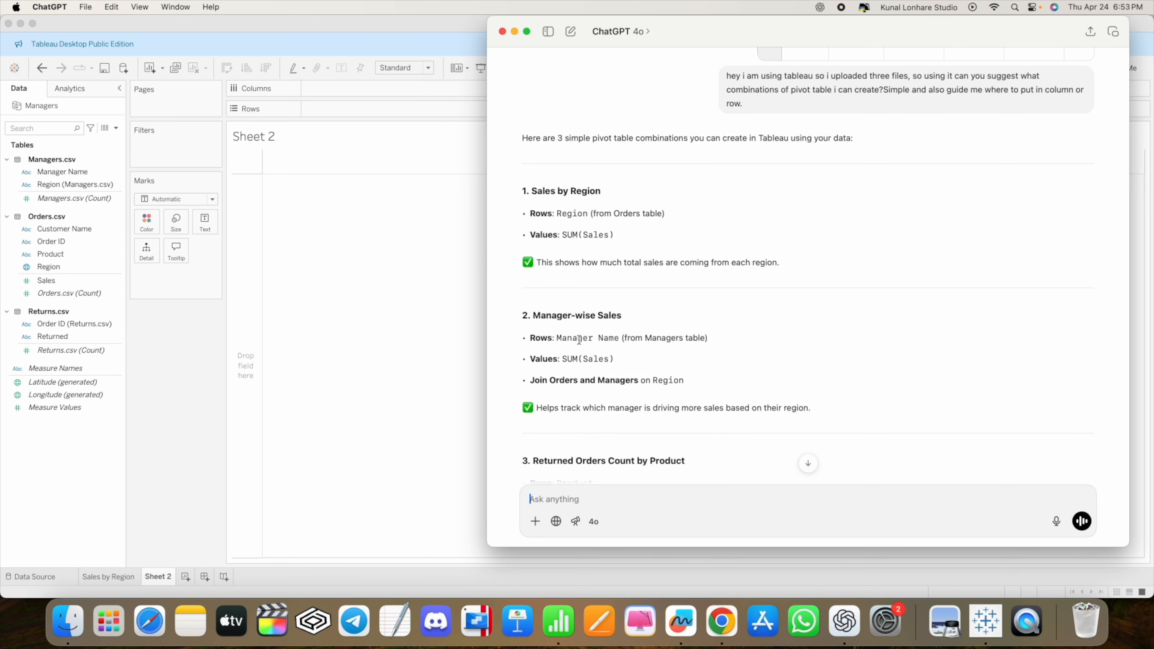
drag(558, 337, 619, 339)
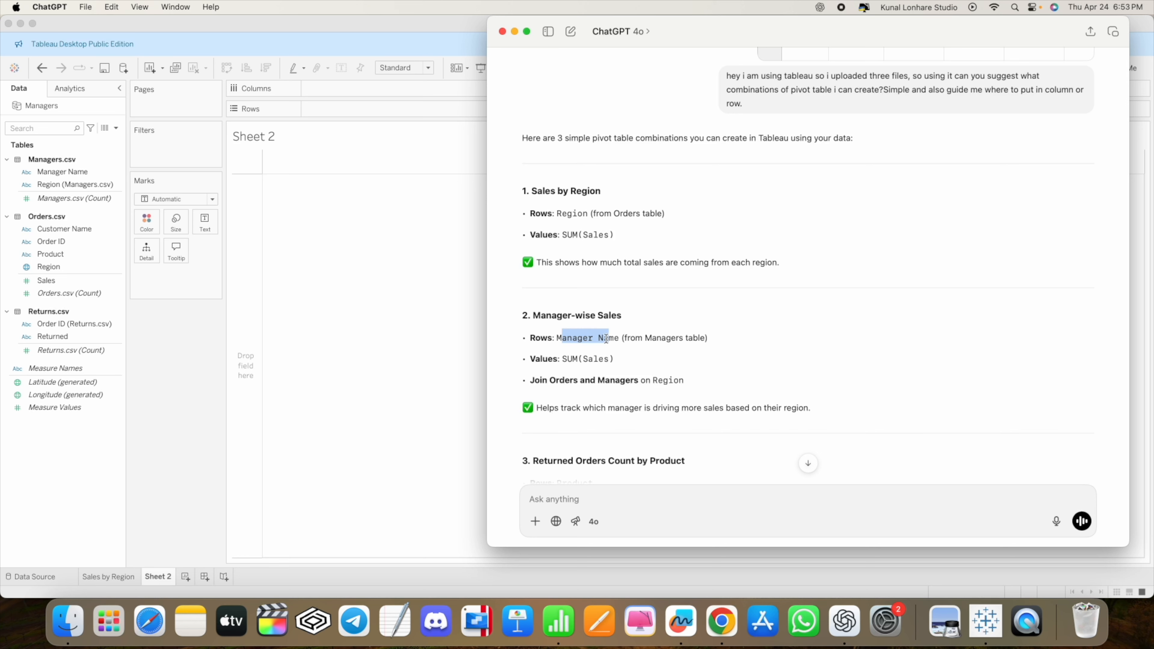
click(548, 340)
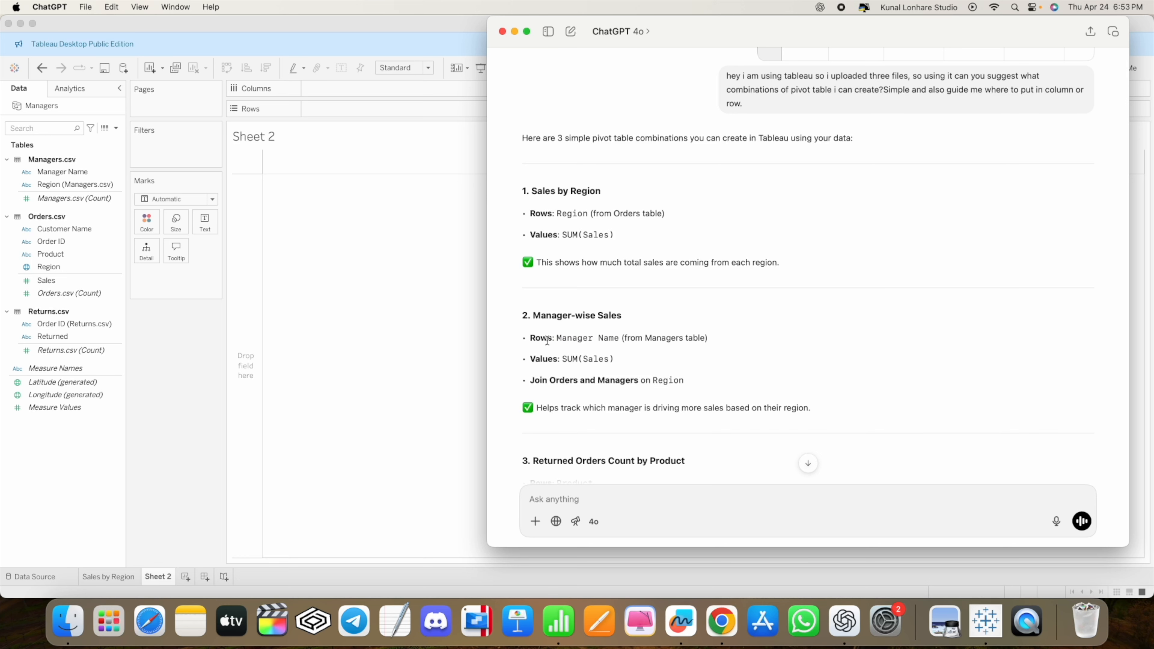
click(218, 24)
drag(62, 169, 357, 111)
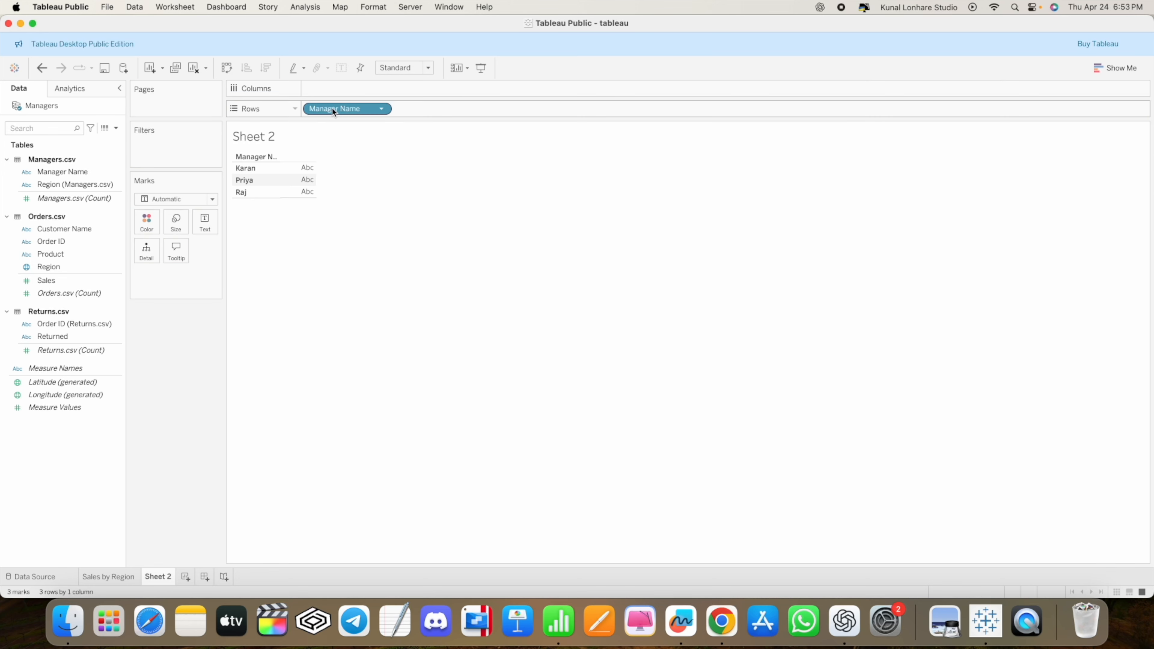
Step: Add SUM(Sales) beside each manager: Karan 150, Priya 300, Raj 500
click(845, 621)
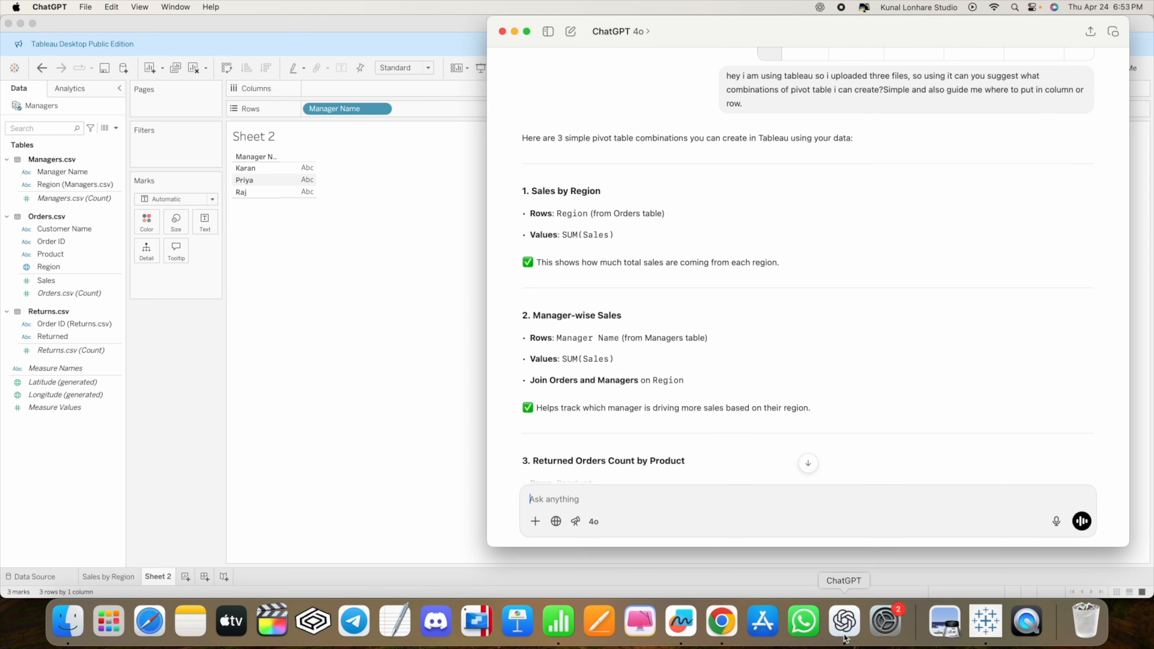
drag(588, 359, 623, 359)
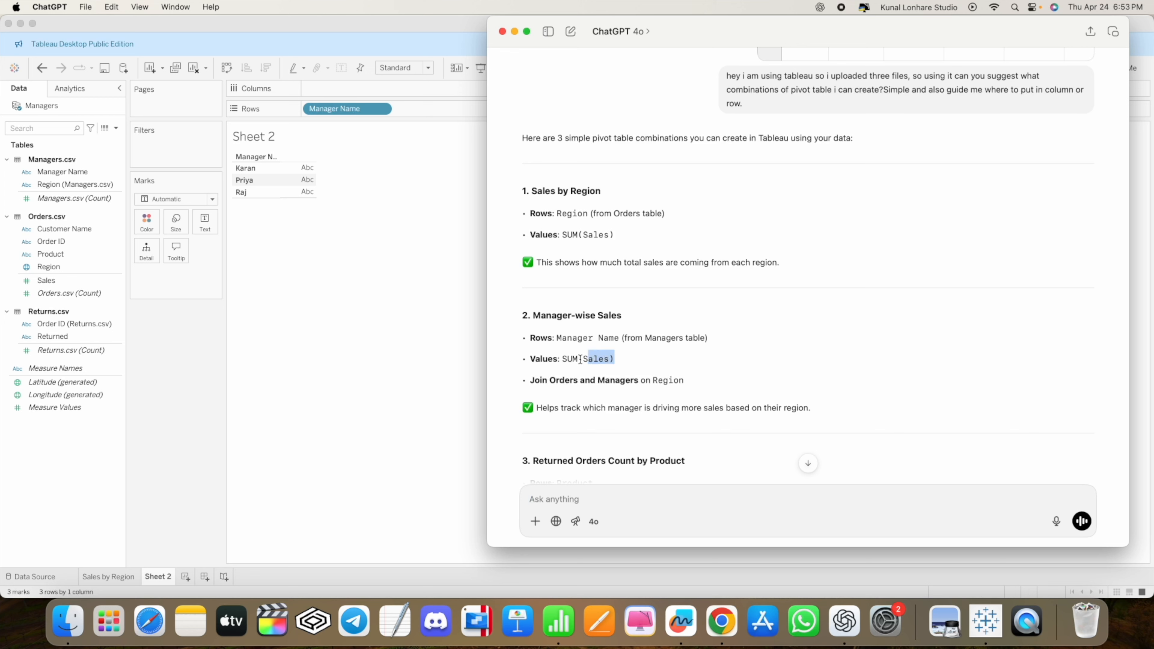
click(554, 357)
drag(553, 358, 531, 359)
click(298, 27)
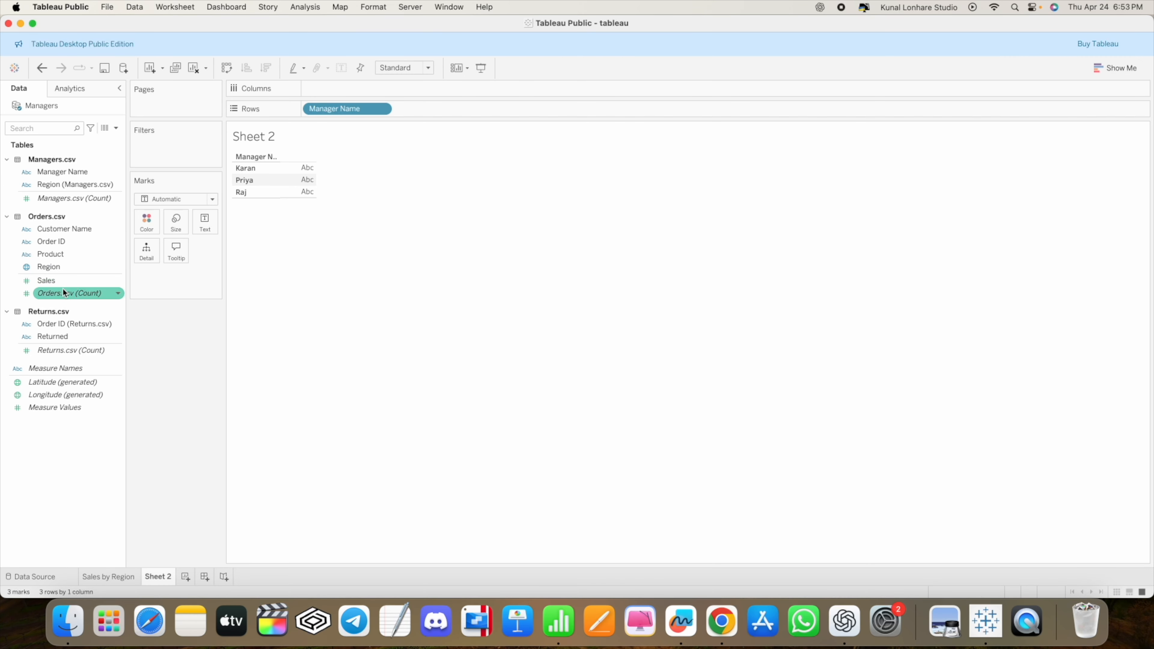
drag(54, 268, 302, 180)
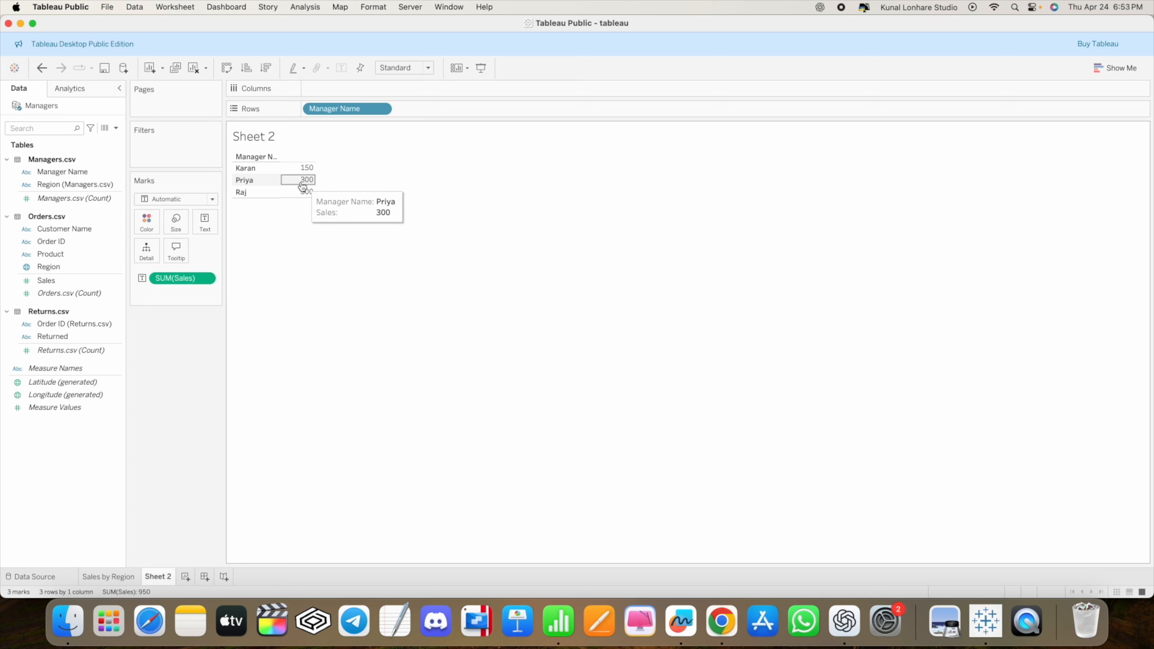
mouse_move(295, 180)
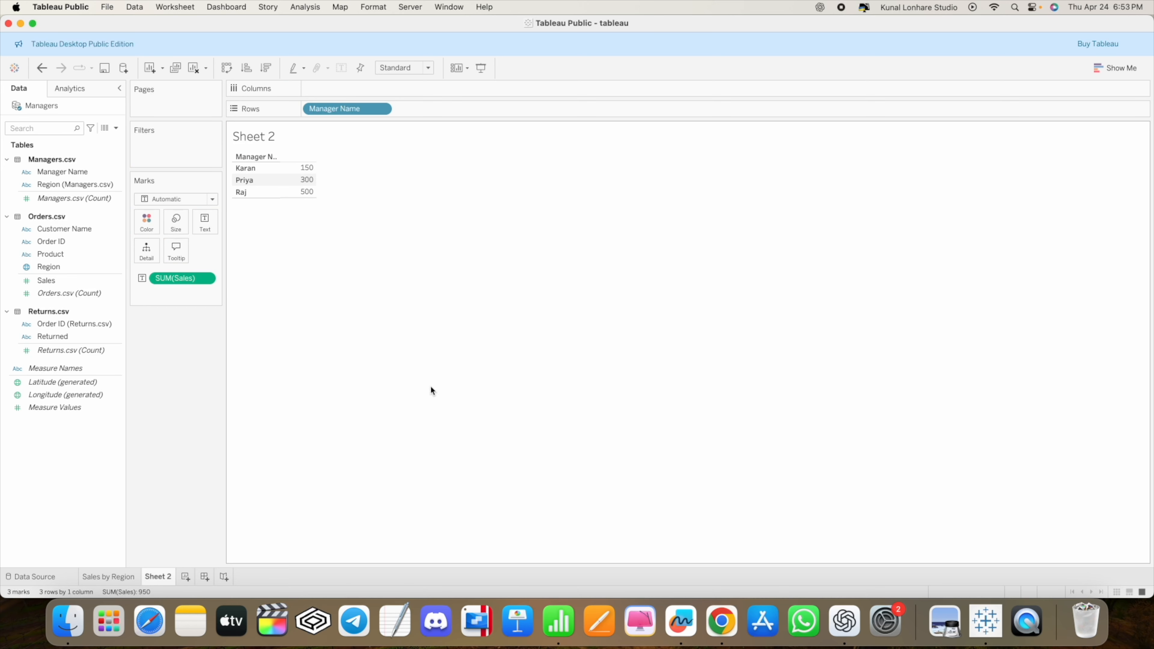
Step: Copy the 'Manager-wise Sales' heading from the ChatGPT reply
click(847, 623)
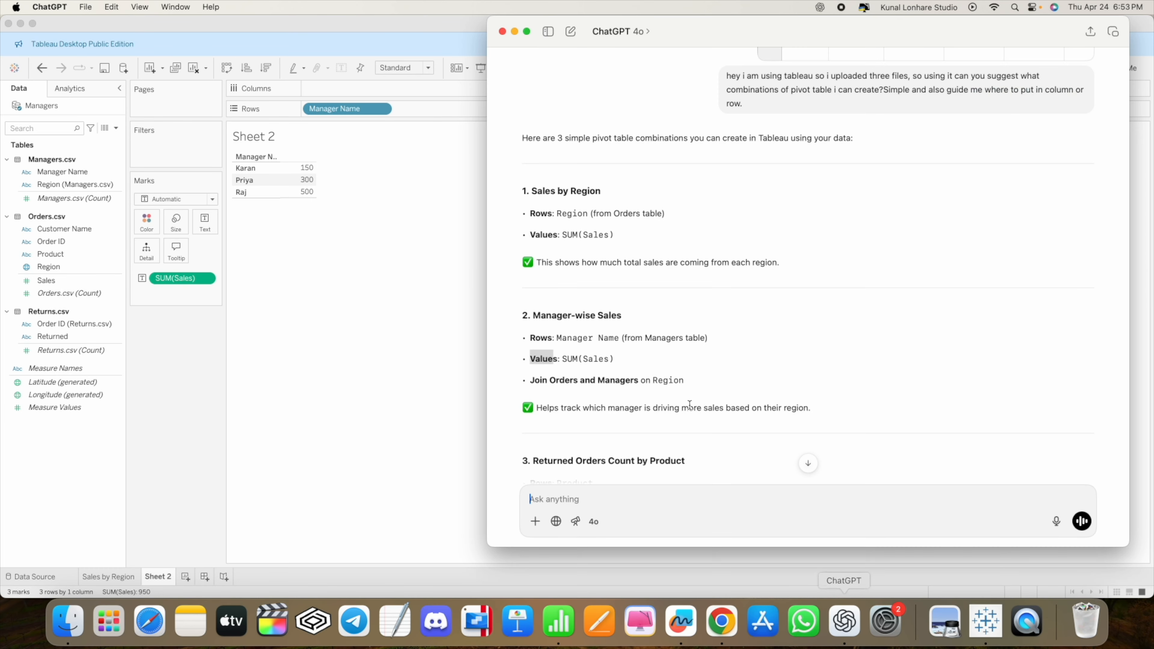
drag(533, 315, 629, 314)
key(super+c)
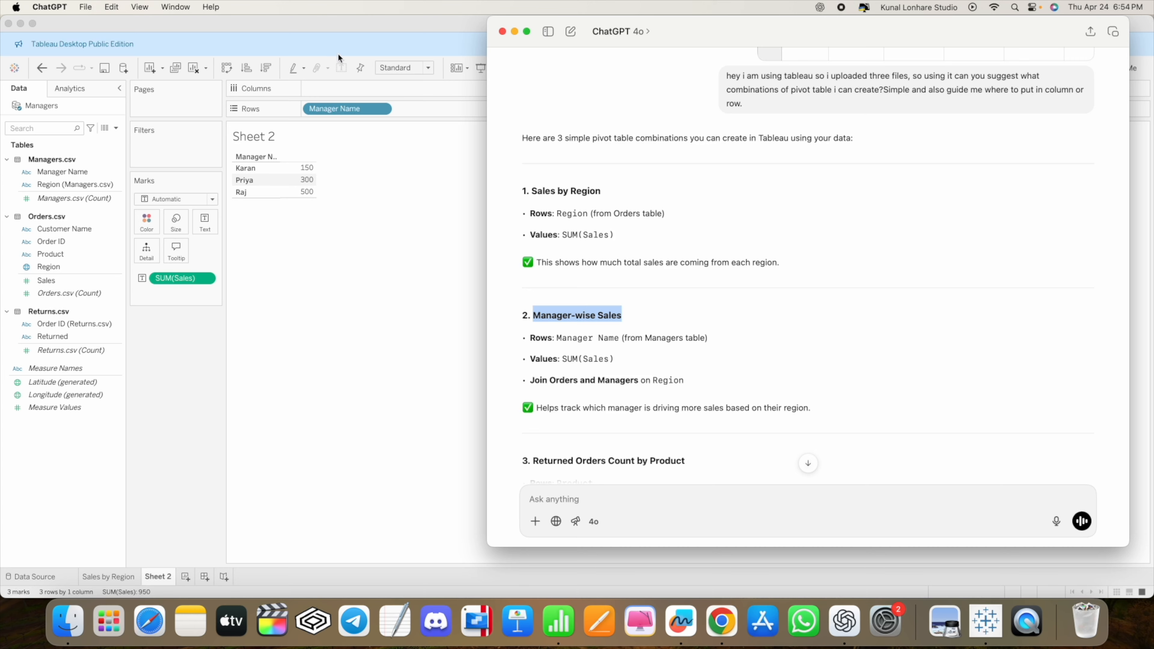
click(313, 25)
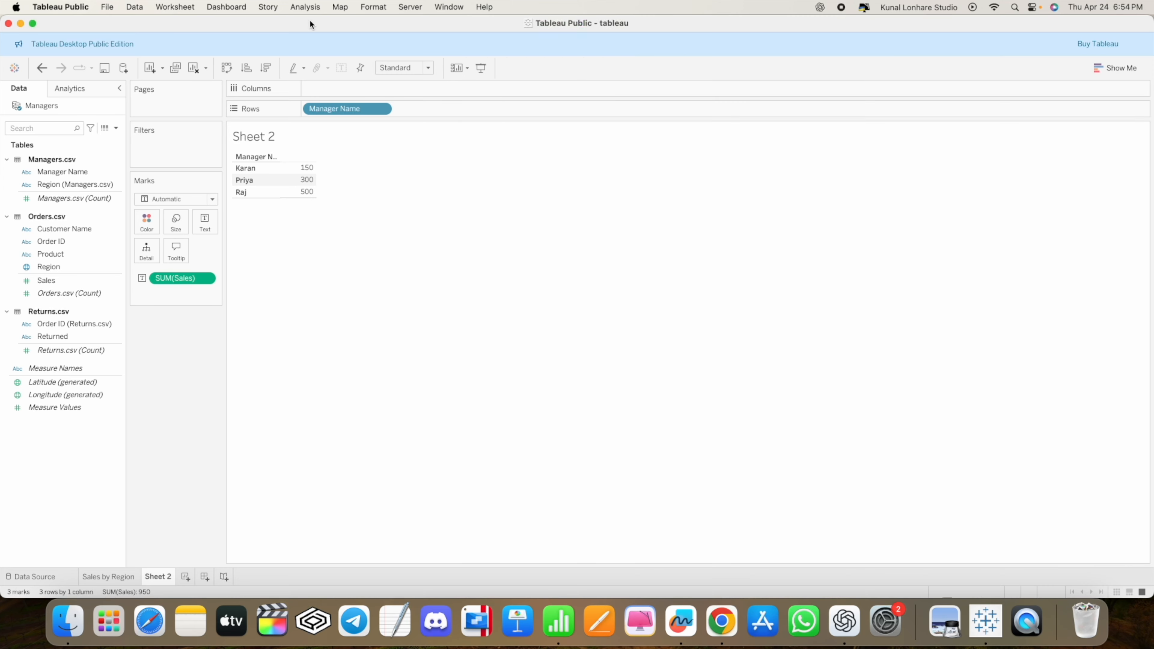
Step: Rename the Sheet 2 tab to 'Manager-wise Sales'
right_click(161, 580)
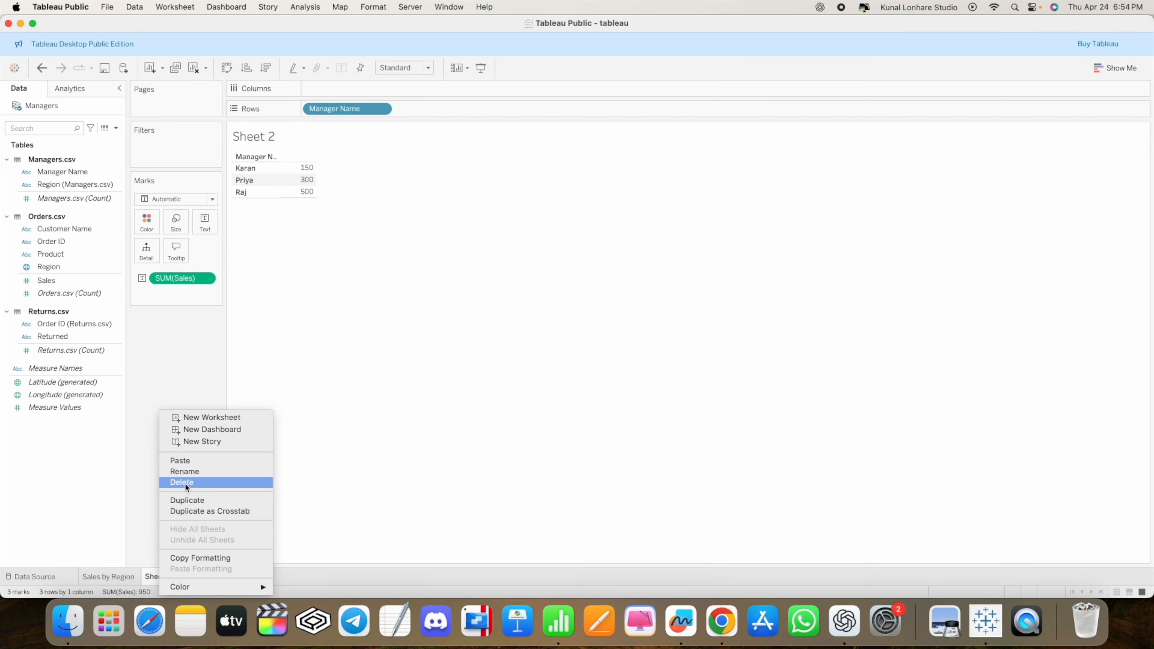
click(111, 489)
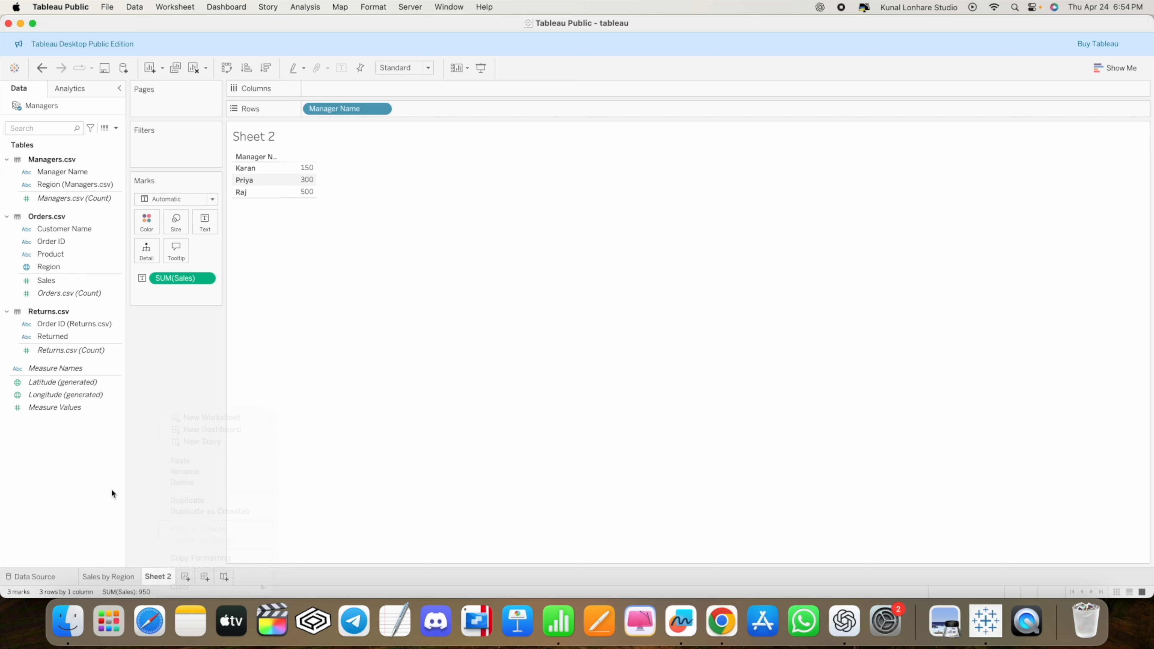
right_click(157, 576)
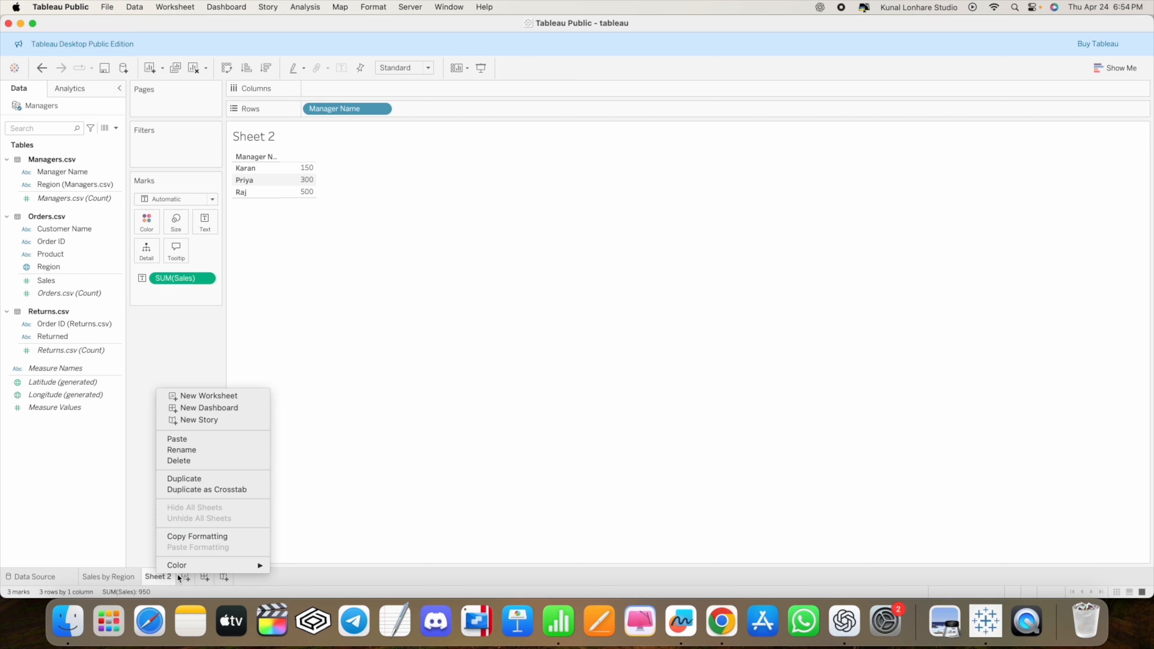
click(181, 449)
key(super+v)
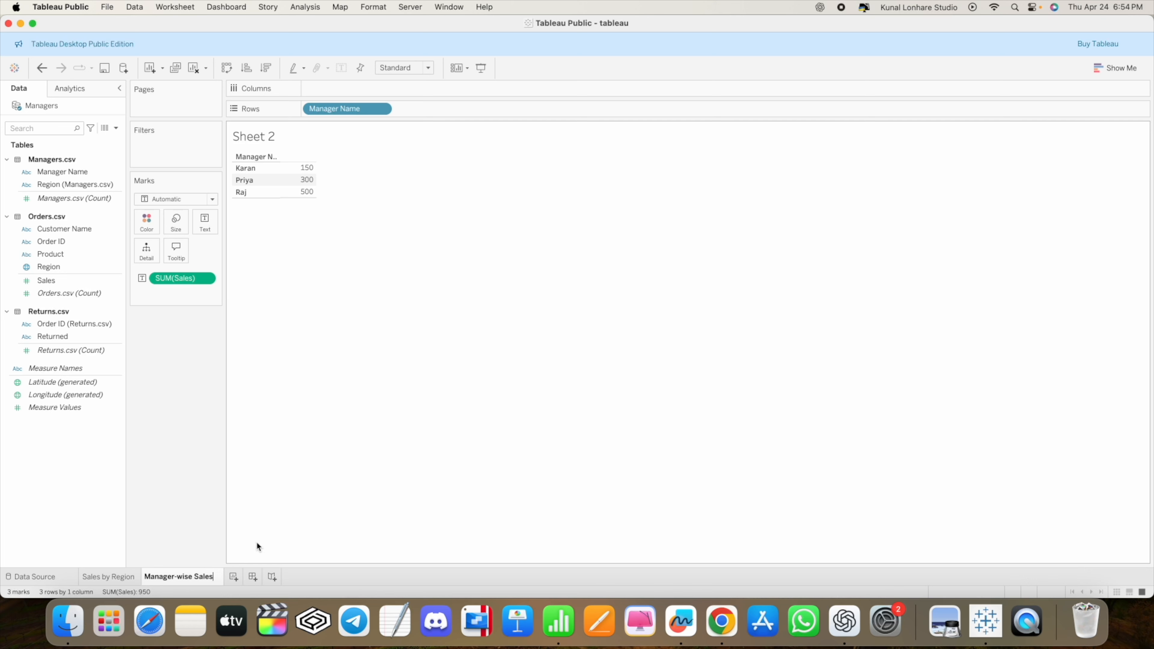
key(Return)
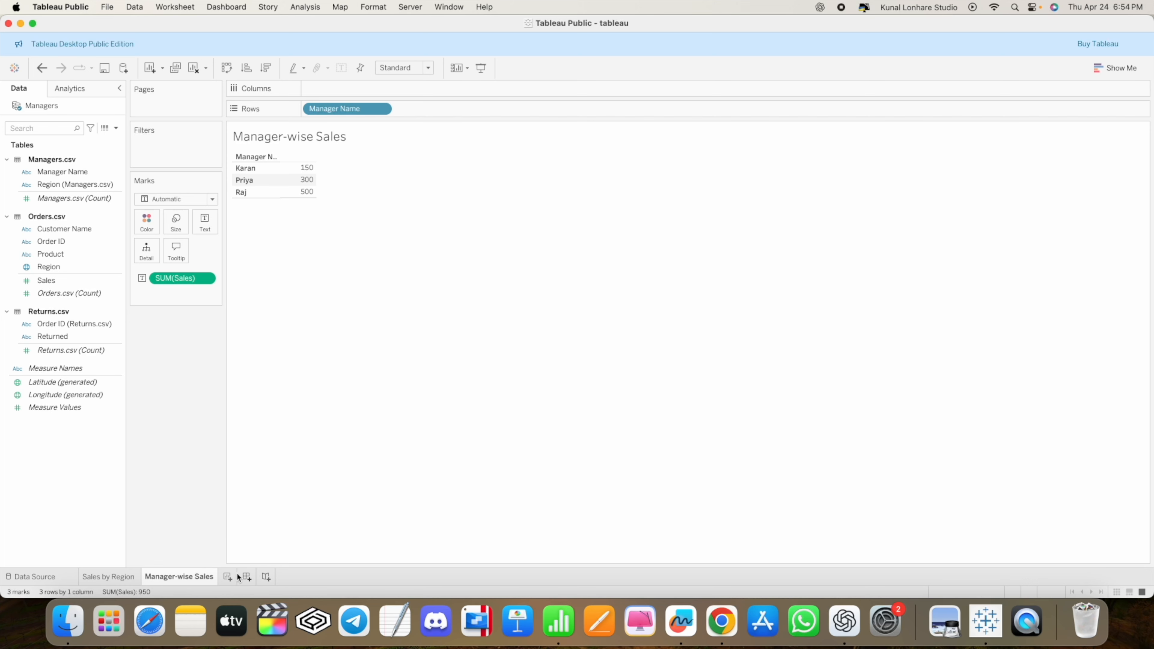
Step: Create Sheet 3 and place Product on its Rows shelf, following ChatGPT's guide
click(228, 576)
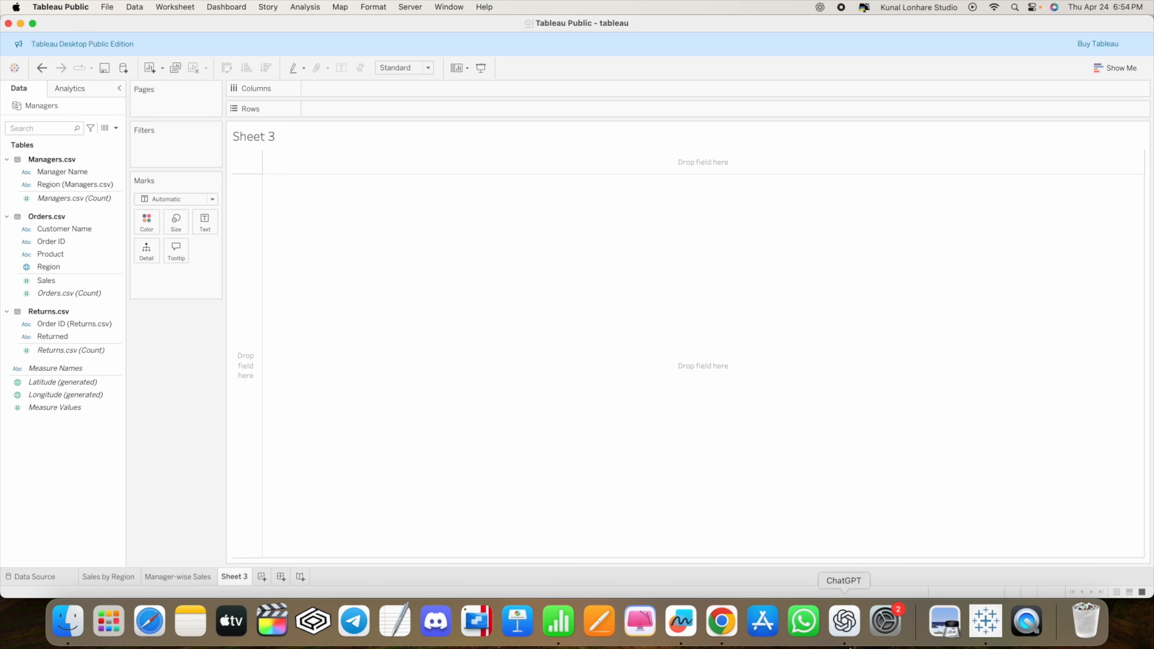
click(845, 621)
scroll(740, 385, down, 3)
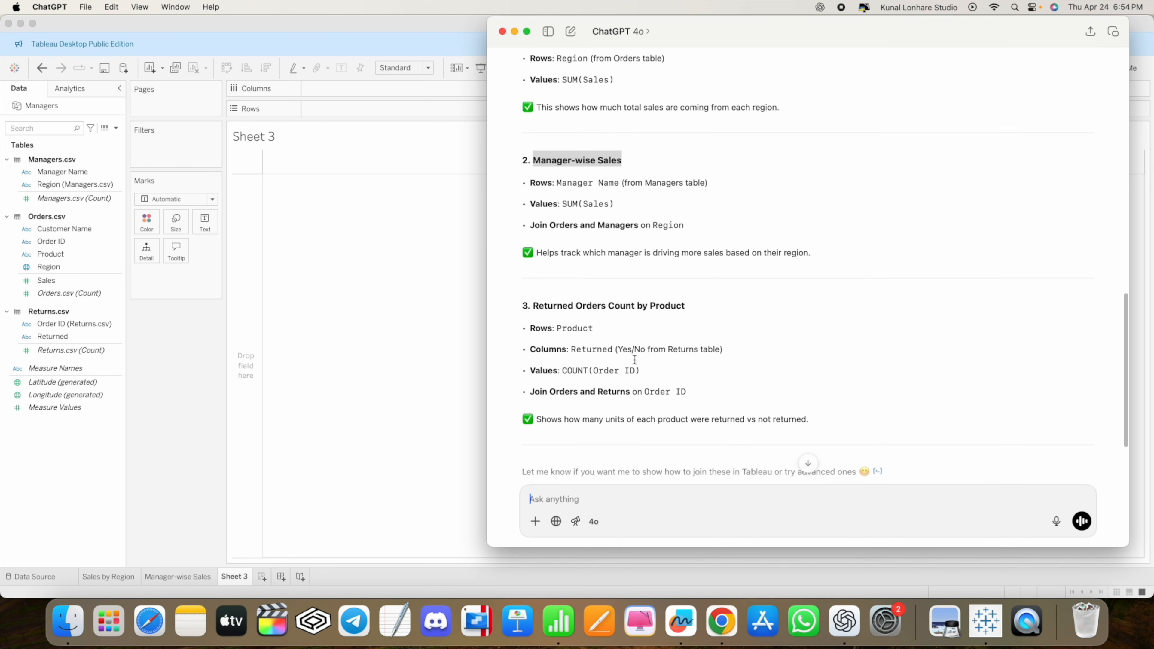
drag(538, 267, 685, 269)
click(581, 315)
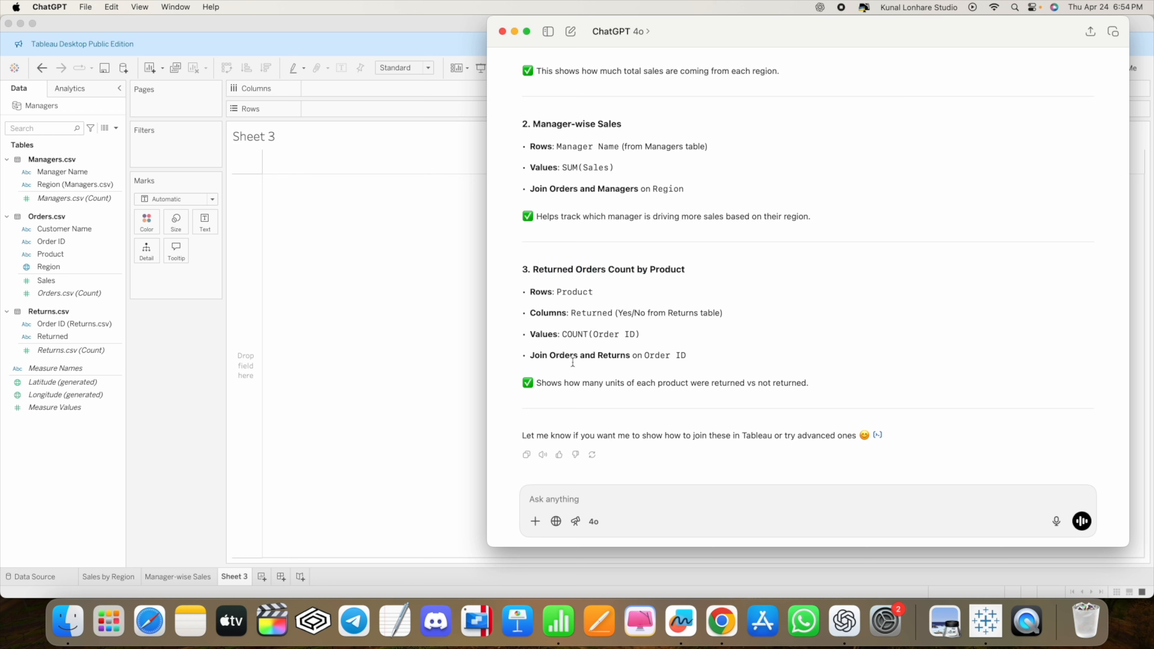
drag(608, 383, 810, 383)
click(773, 382)
drag(569, 291, 575, 292)
double_click(574, 291)
double_click(544, 292)
click(311, 30)
drag(44, 254, 358, 113)
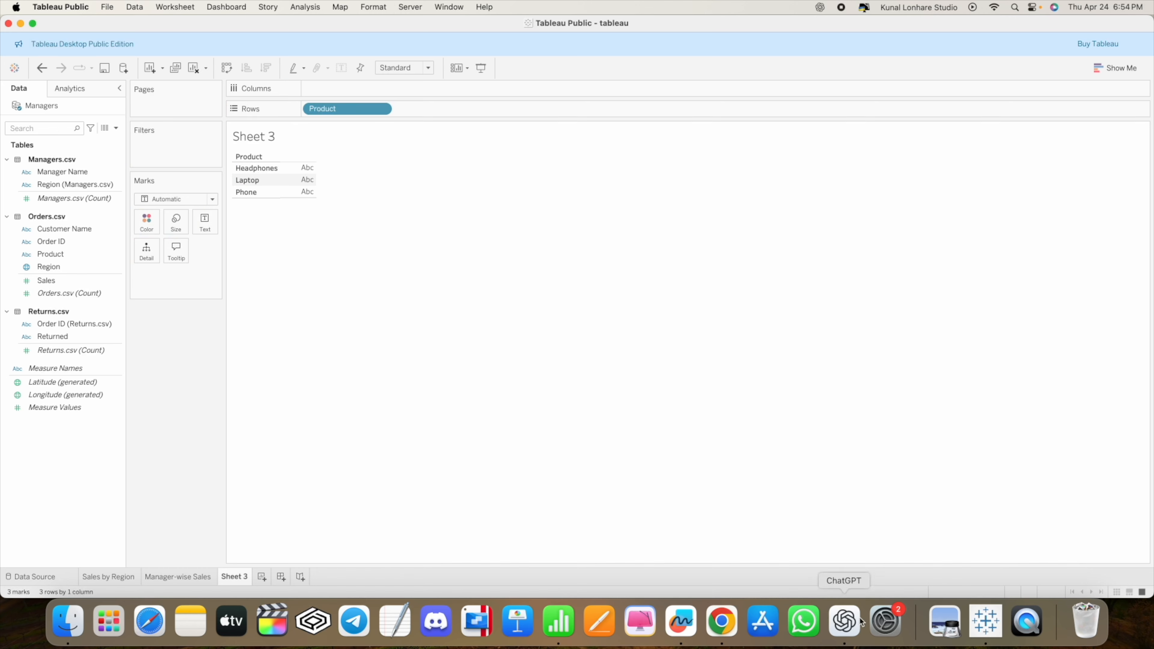
Step: Put the Returned field on Columns to split products into No and Yes
click(848, 618)
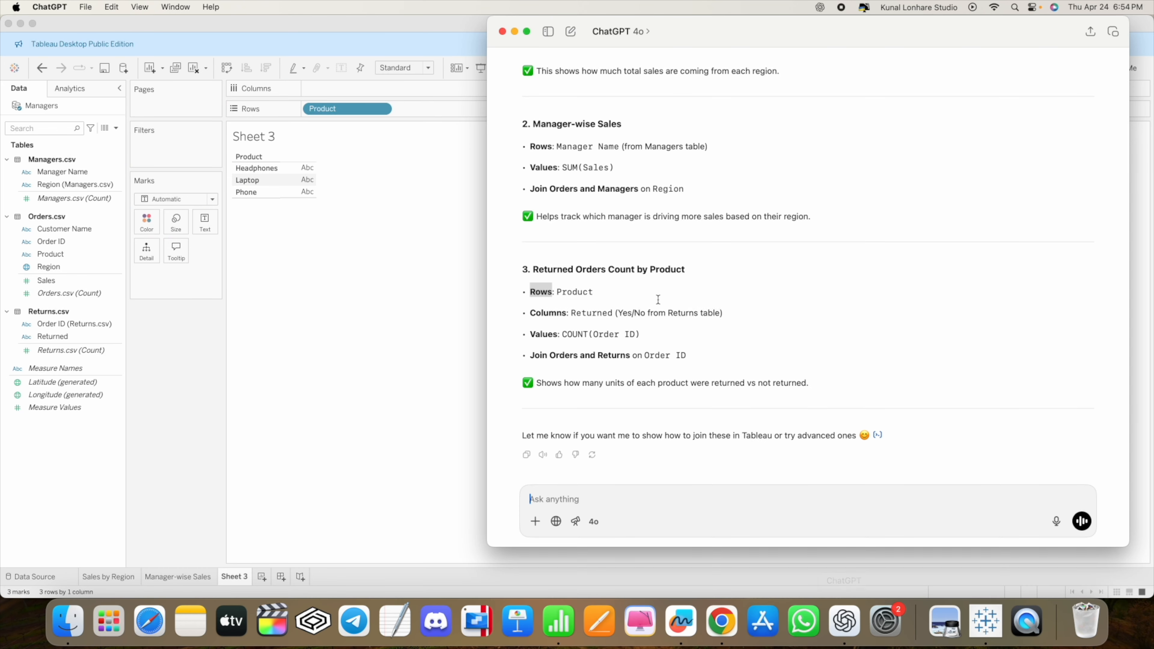
double_click(541, 313)
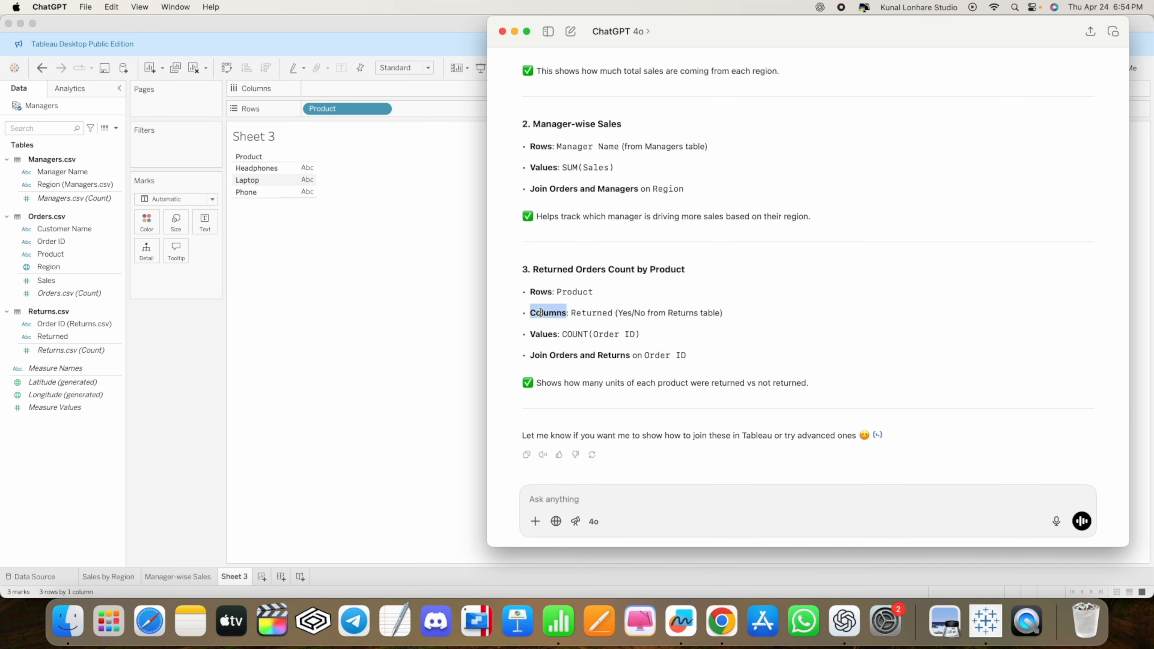
double_click(575, 314)
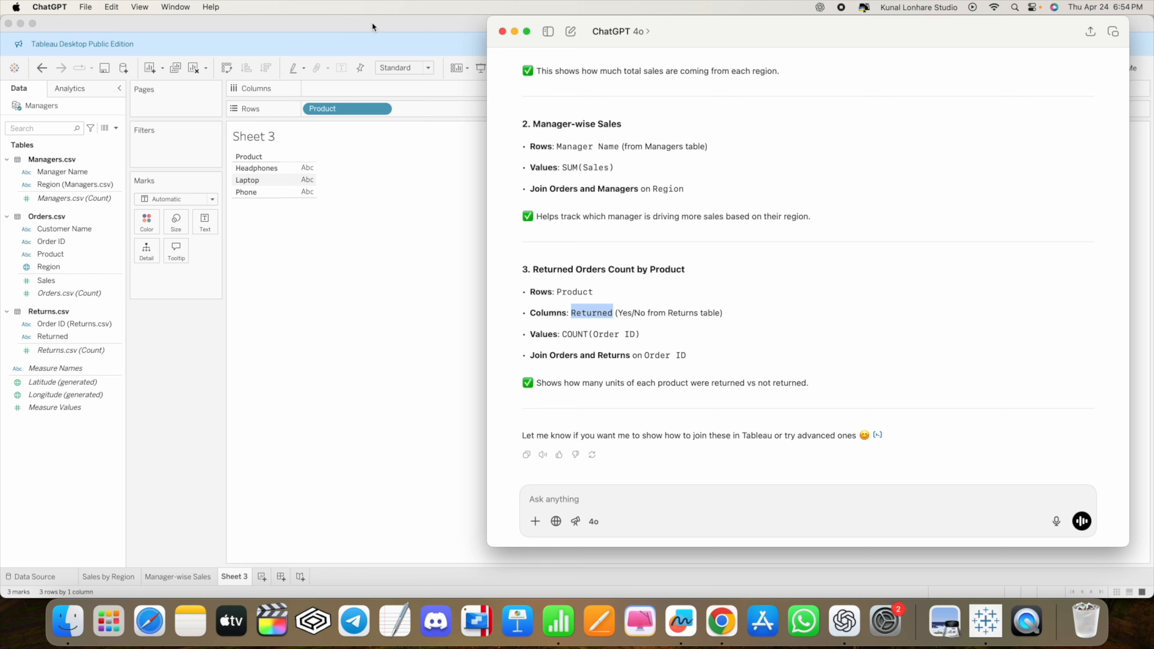
click(338, 38)
click(65, 245)
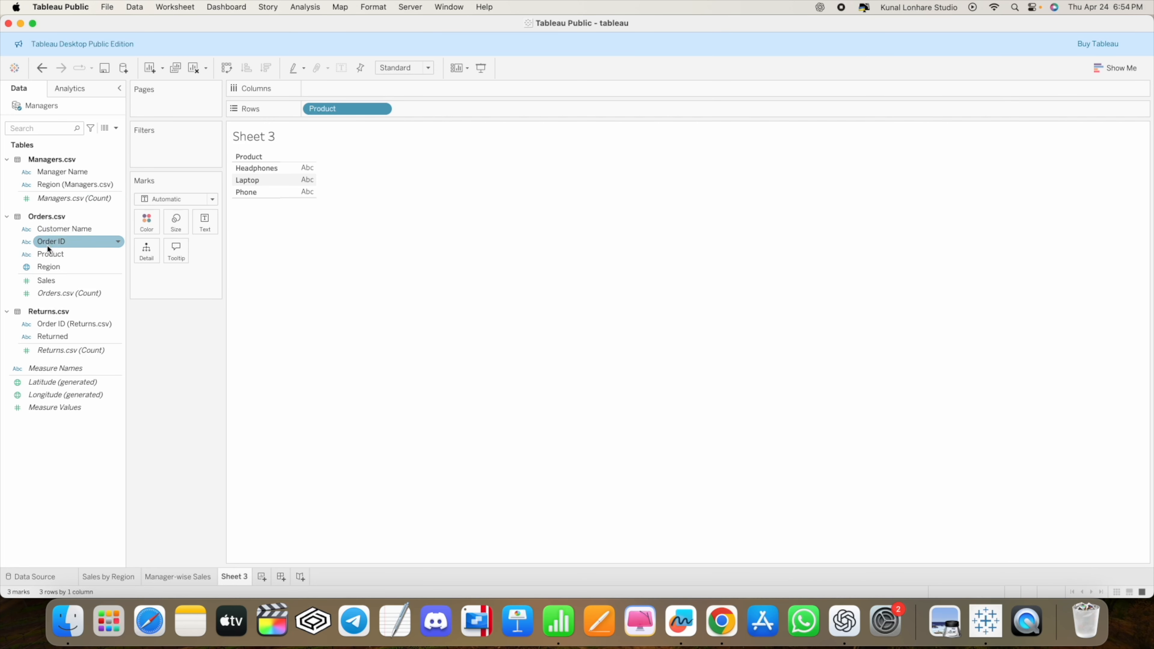
click(67, 324)
drag(67, 336, 331, 88)
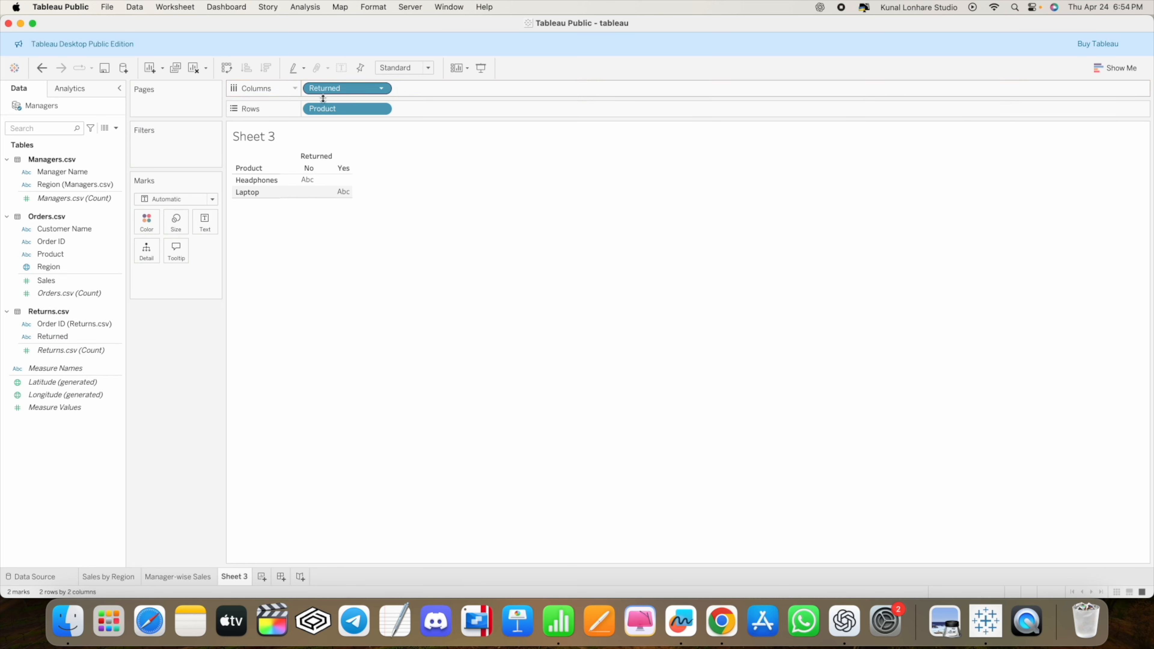
Step: Add Order ID to Rows beside Product, per ChatGPT's COUNT suggestion
click(845, 621)
double_click(542, 334)
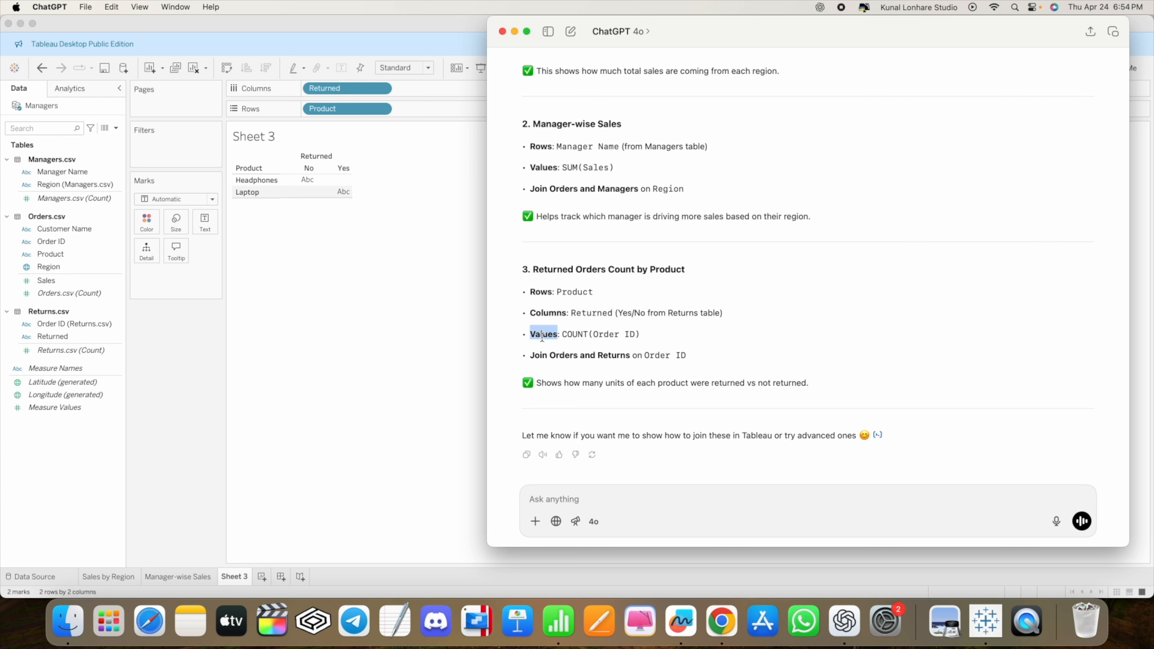
double_click(577, 335)
drag(593, 335, 636, 335)
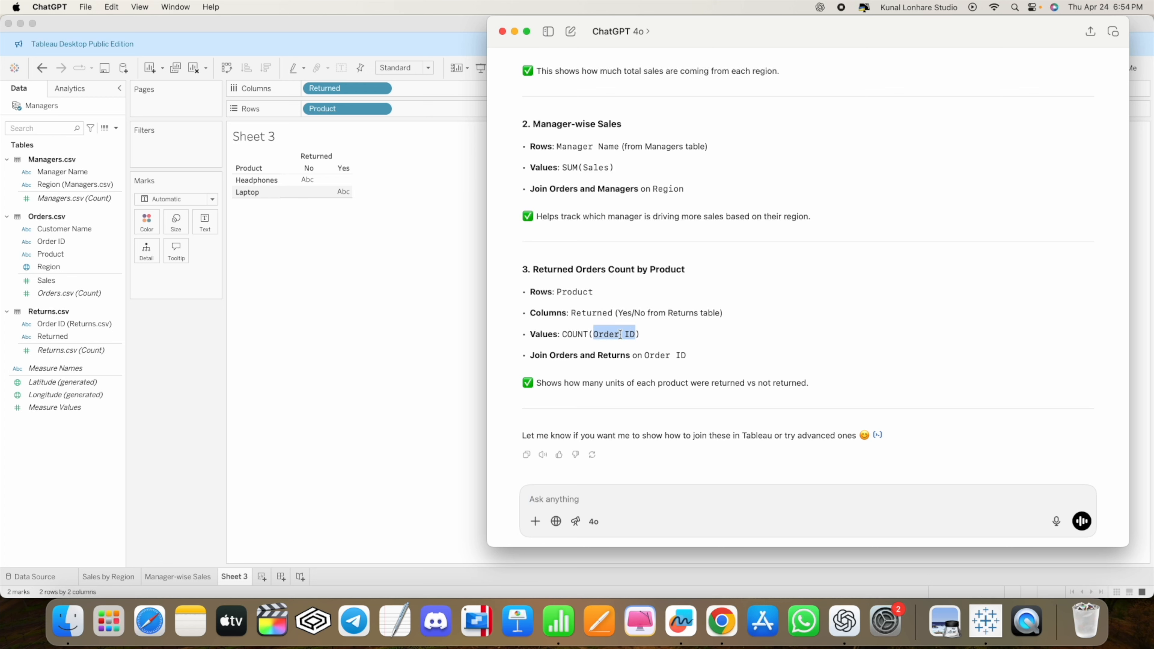
click(530, 334)
double_click(550, 336)
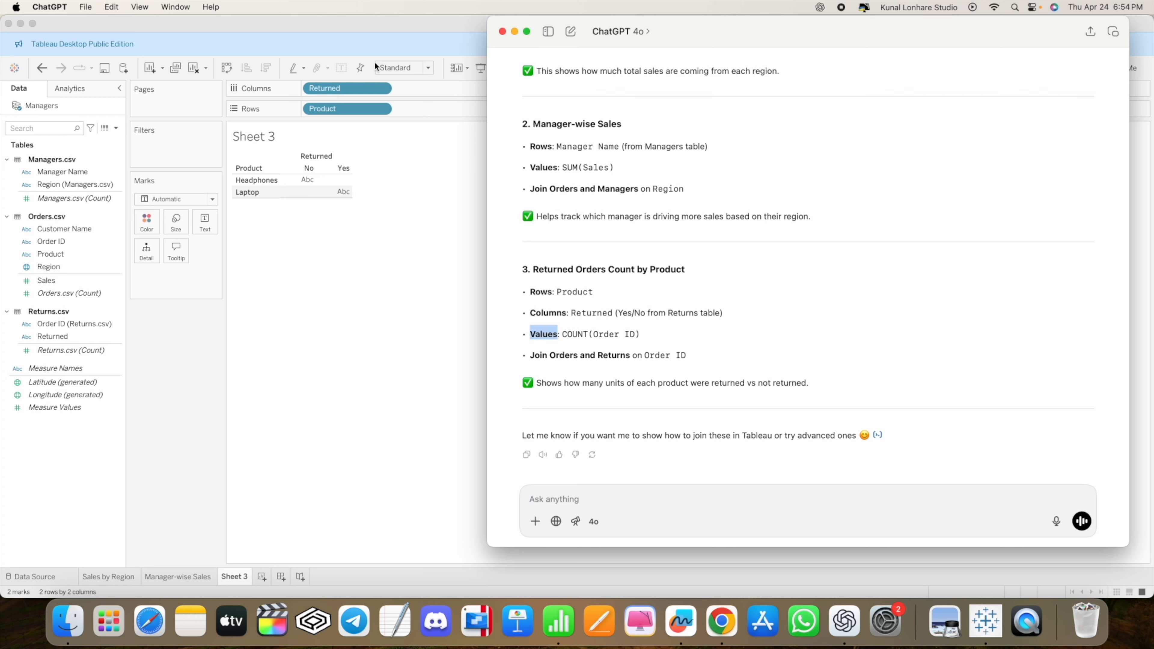
click(344, 30)
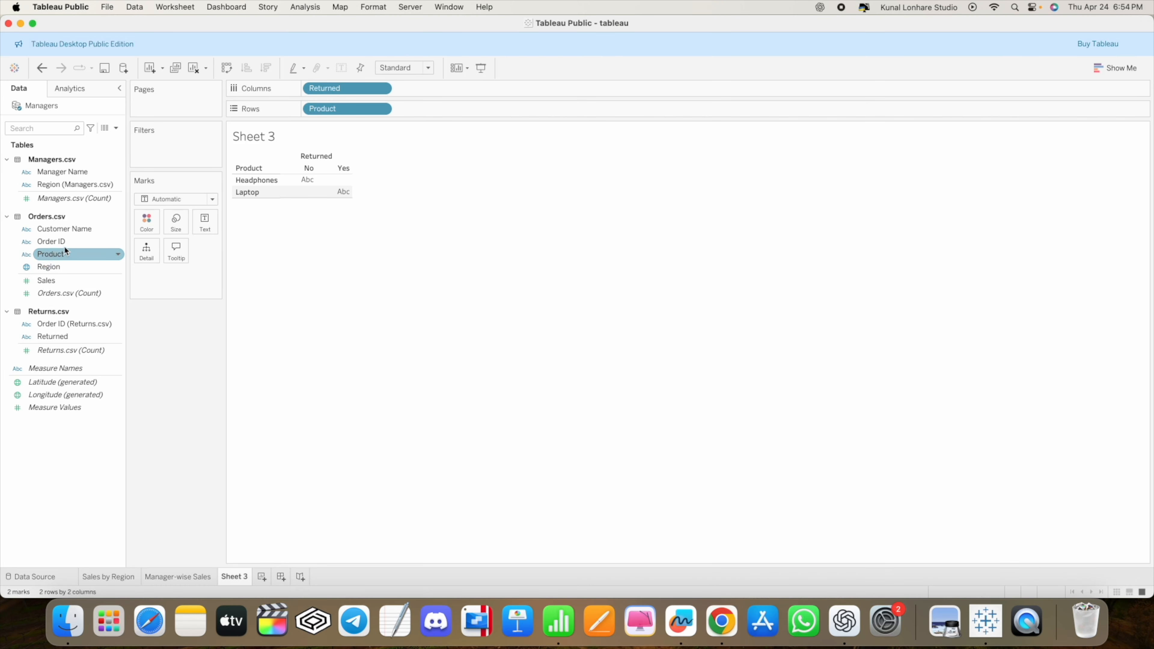
drag(59, 242, 313, 187)
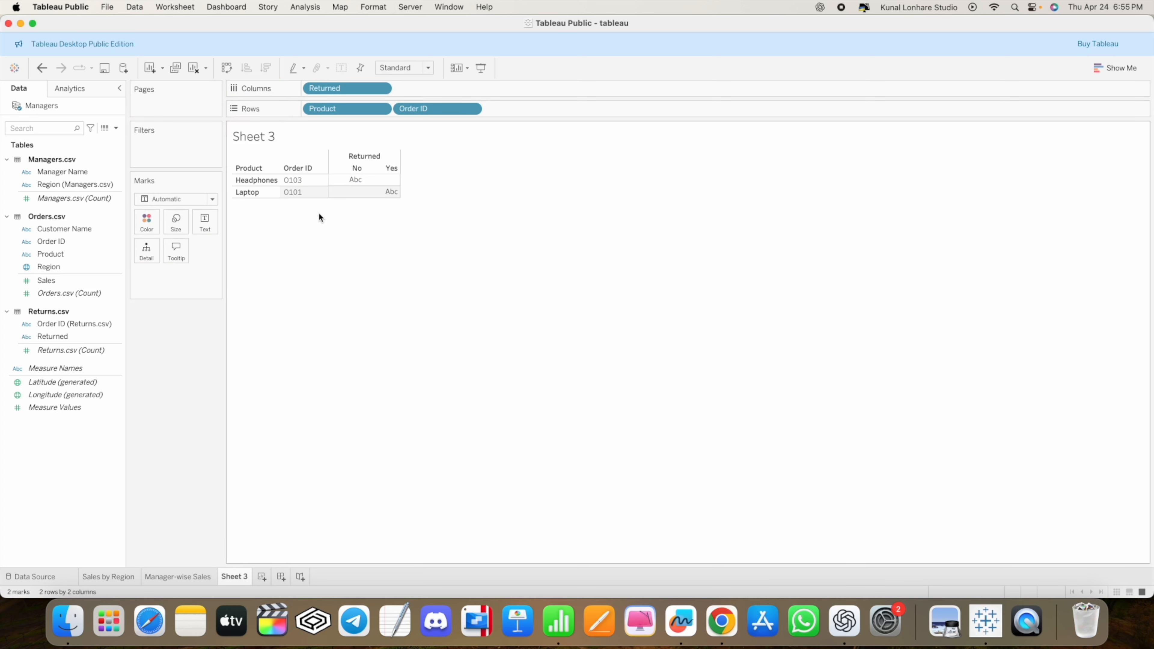
mouse_move(349, 180)
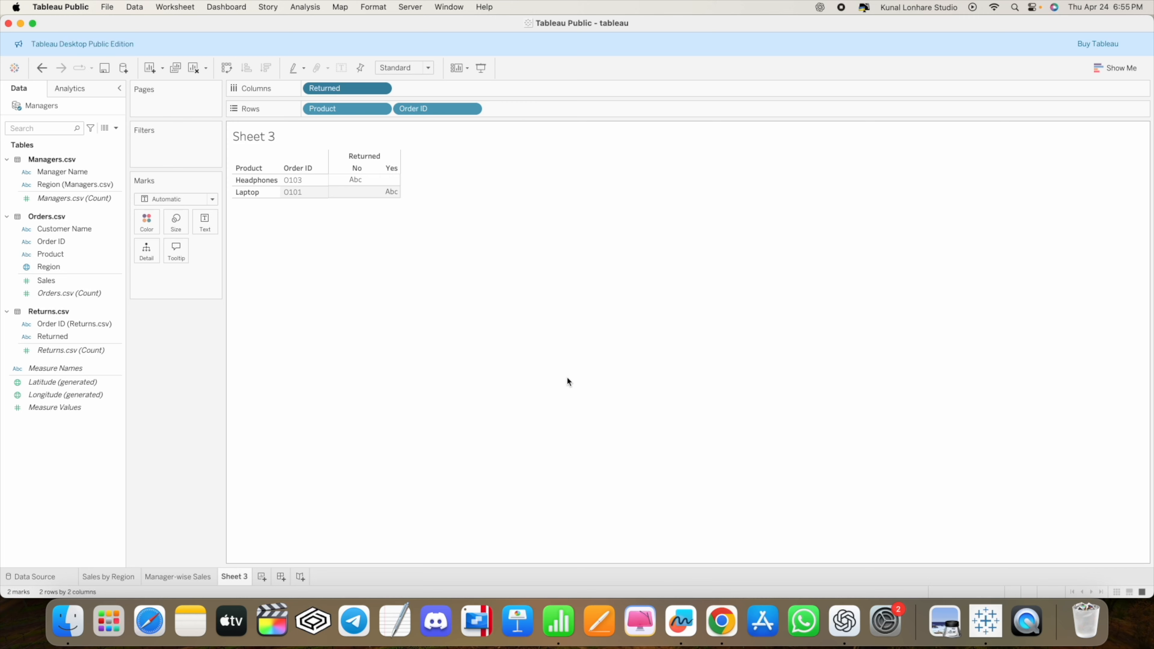
Step: Change Order ID to a Count measure for per-product bars, then show Sales by Region
click(842, 626)
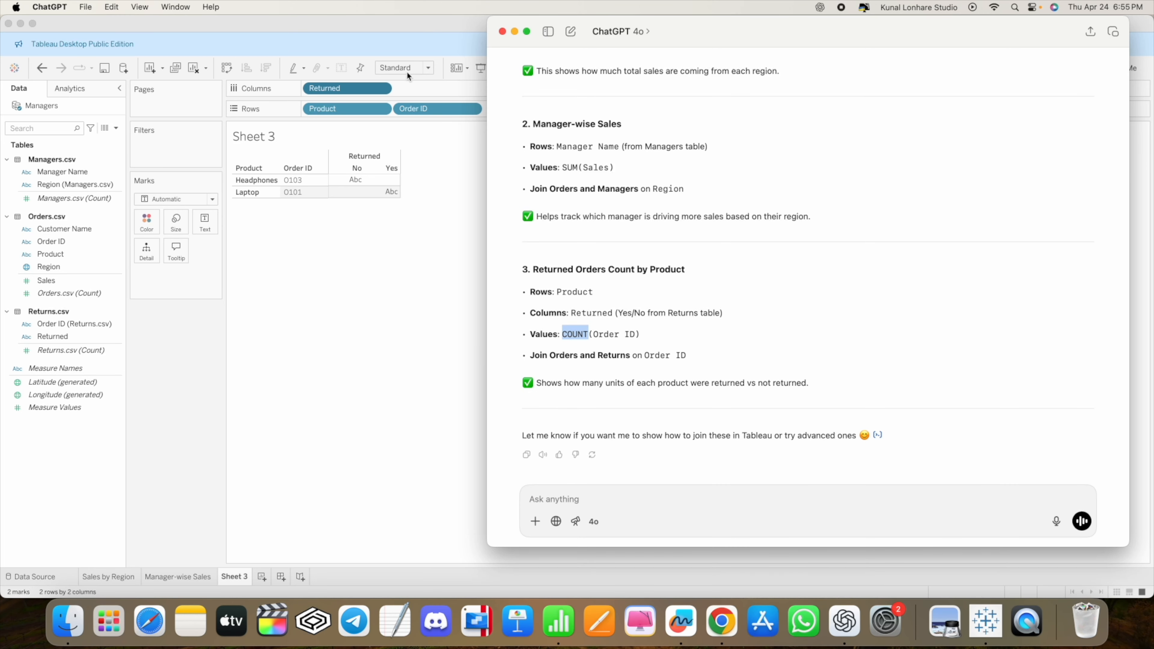
click(384, 33)
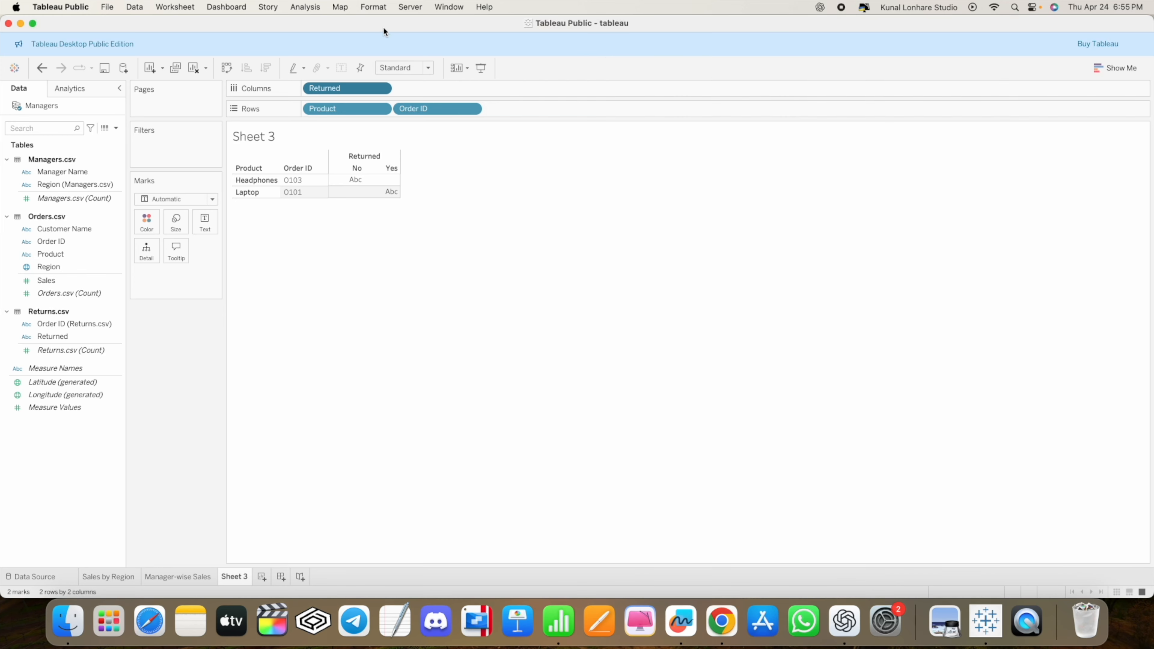
click(474, 111)
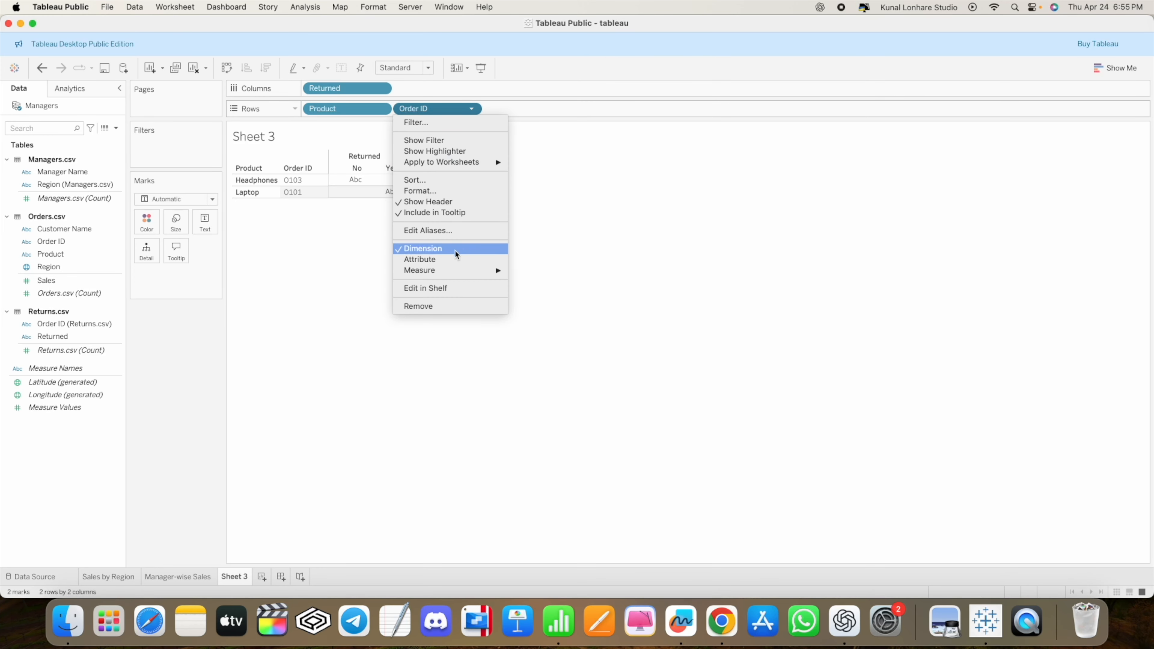
mouse_move(455, 273)
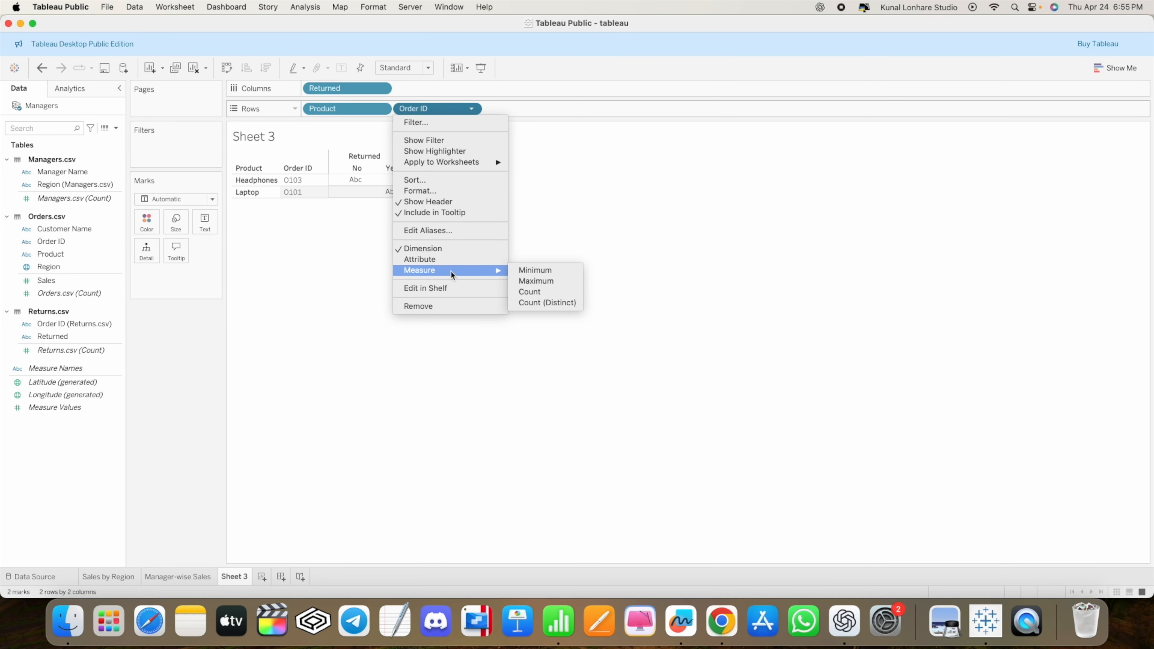
click(532, 293)
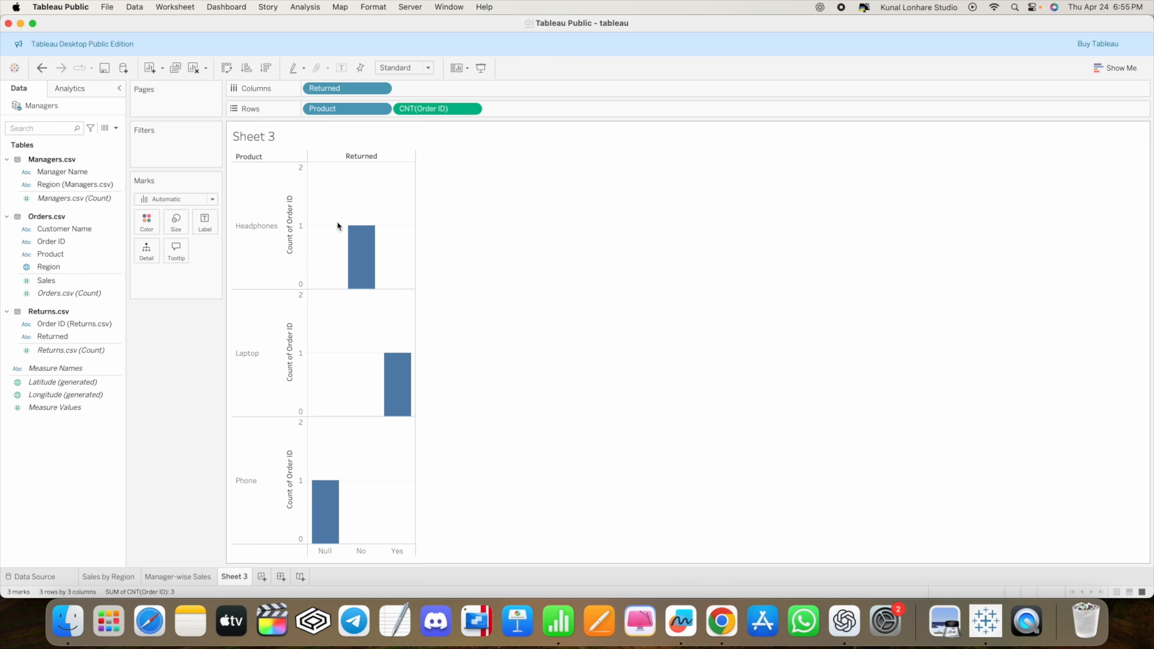
click(97, 578)
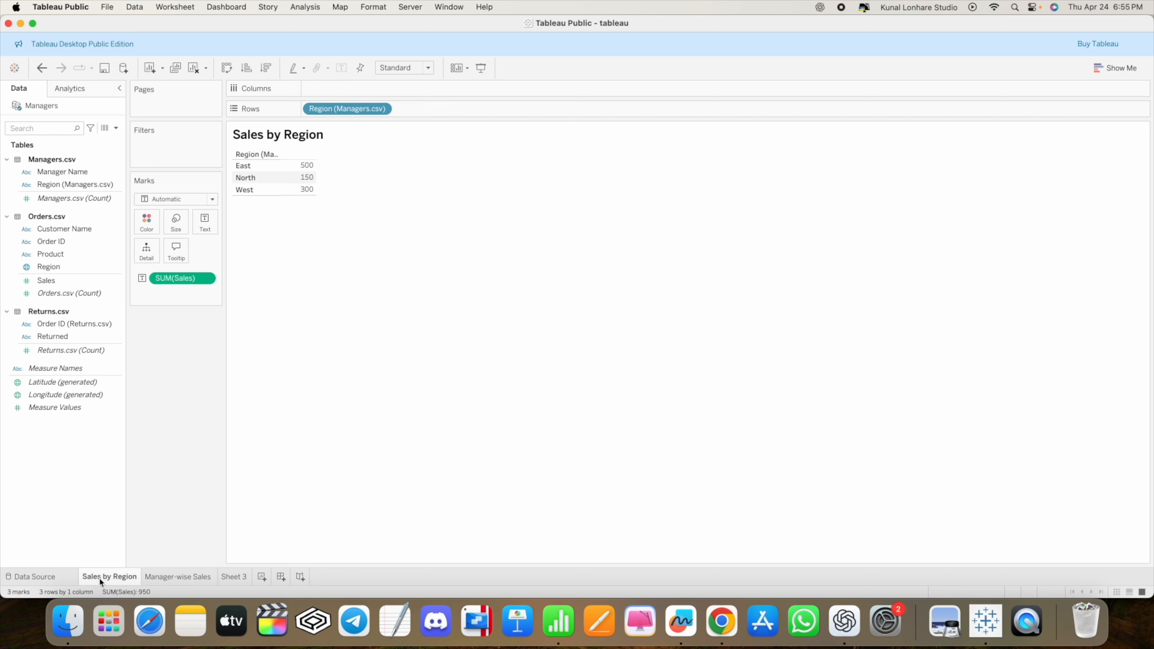
click(690, 637)
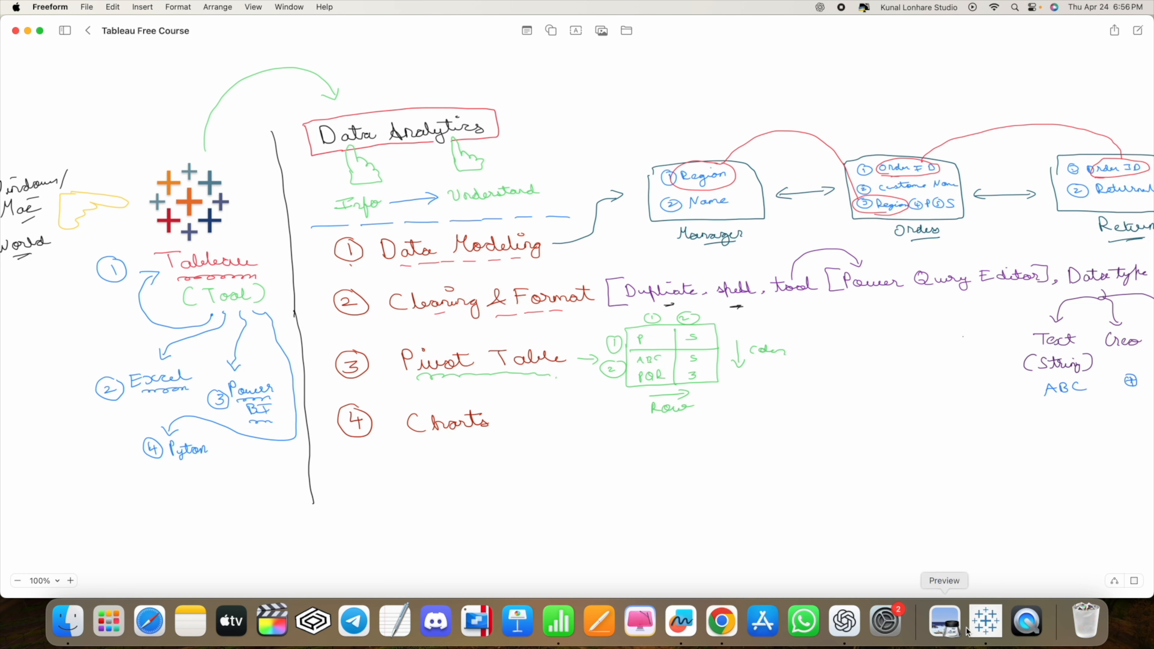
click(984, 624)
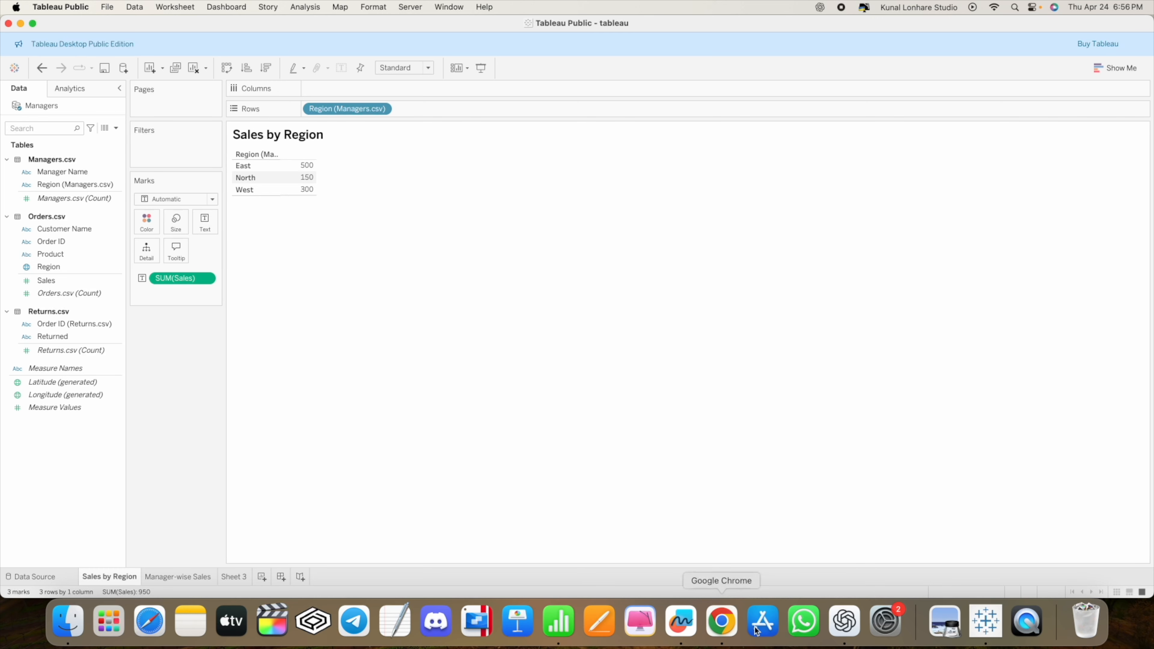
click(681, 621)
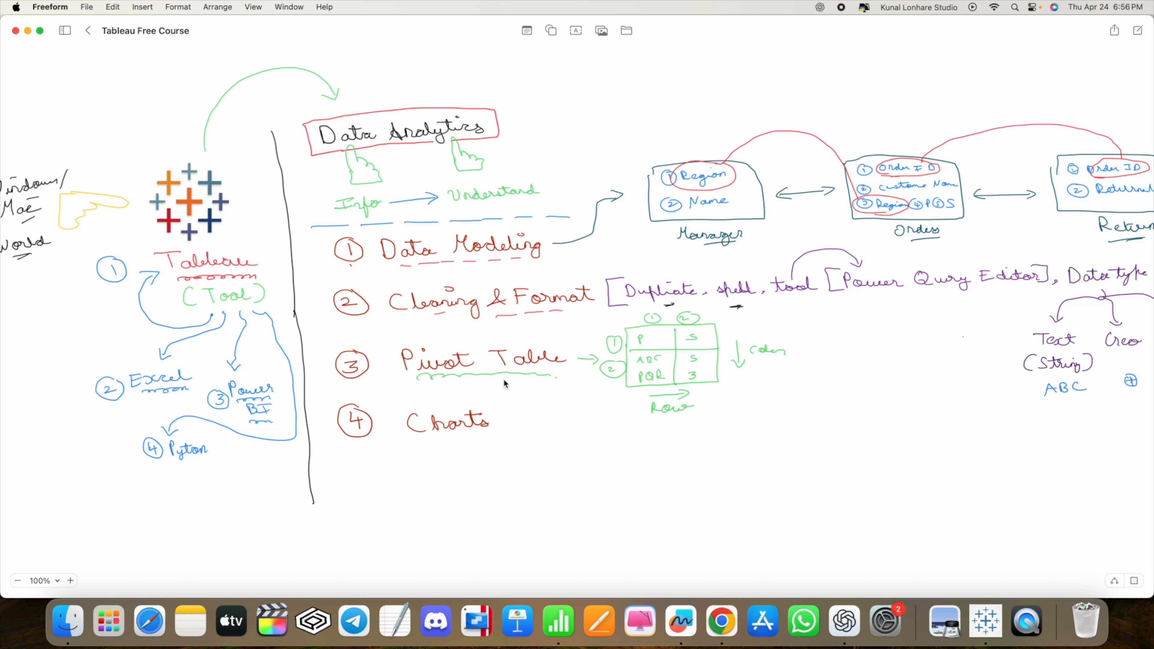
click(845, 621)
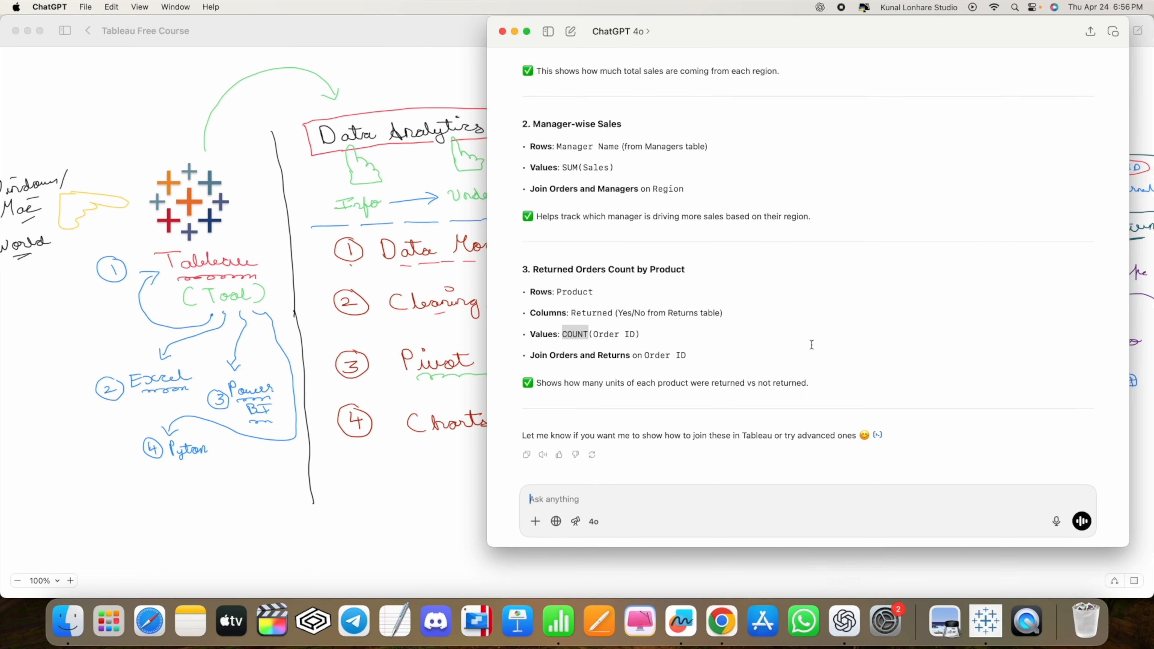
click(462, 26)
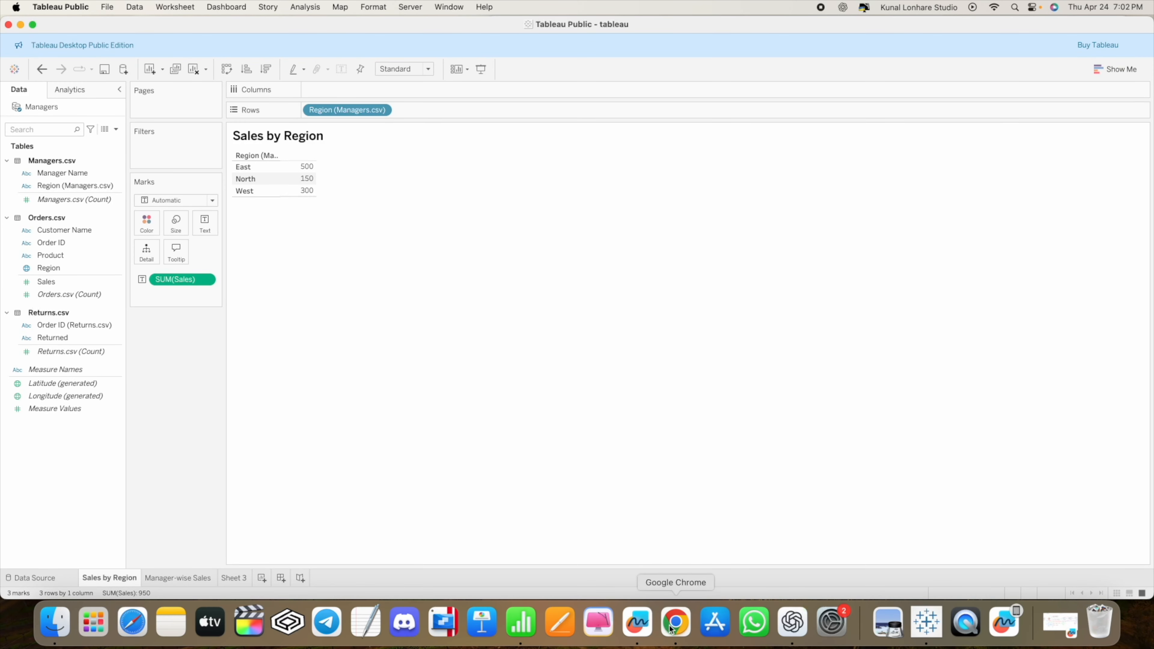
Step: Sketch a bar chart and a circle under Charts on the Freeform board, then return to Tableau
click(637, 629)
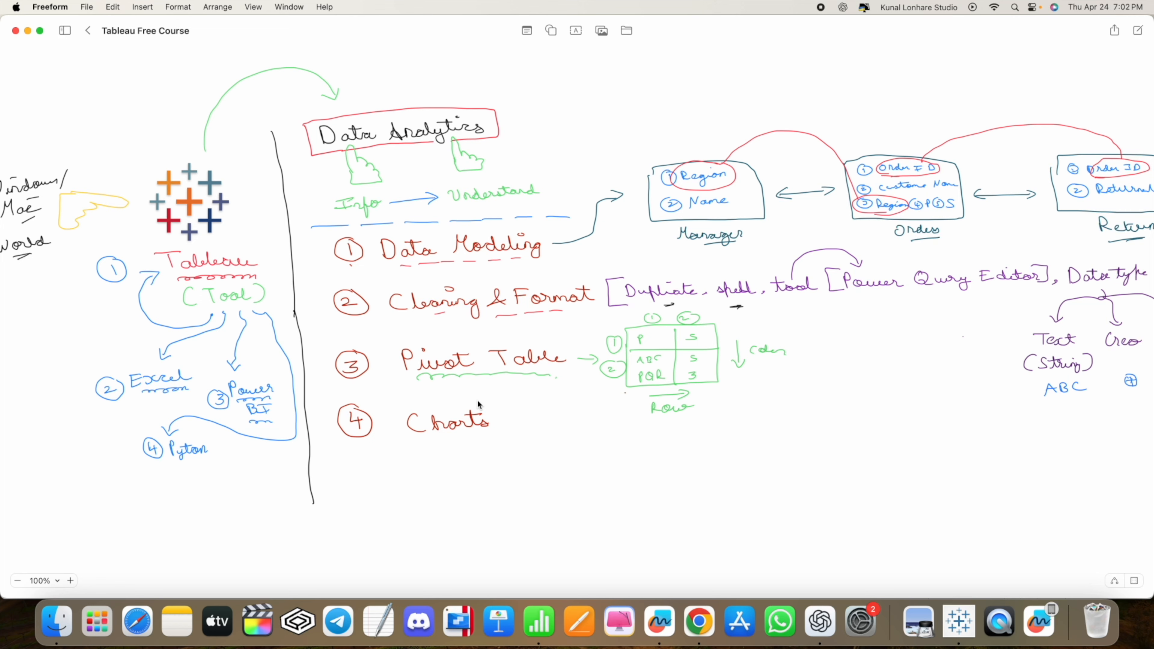
scroll(479, 404, down, 2)
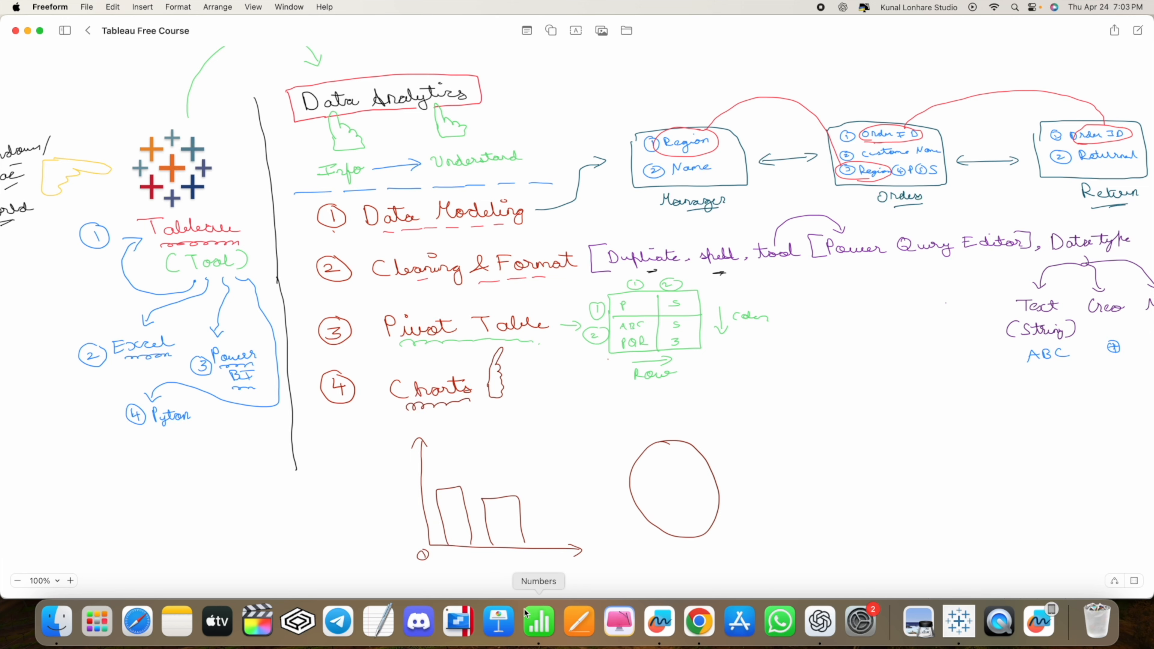
click(958, 622)
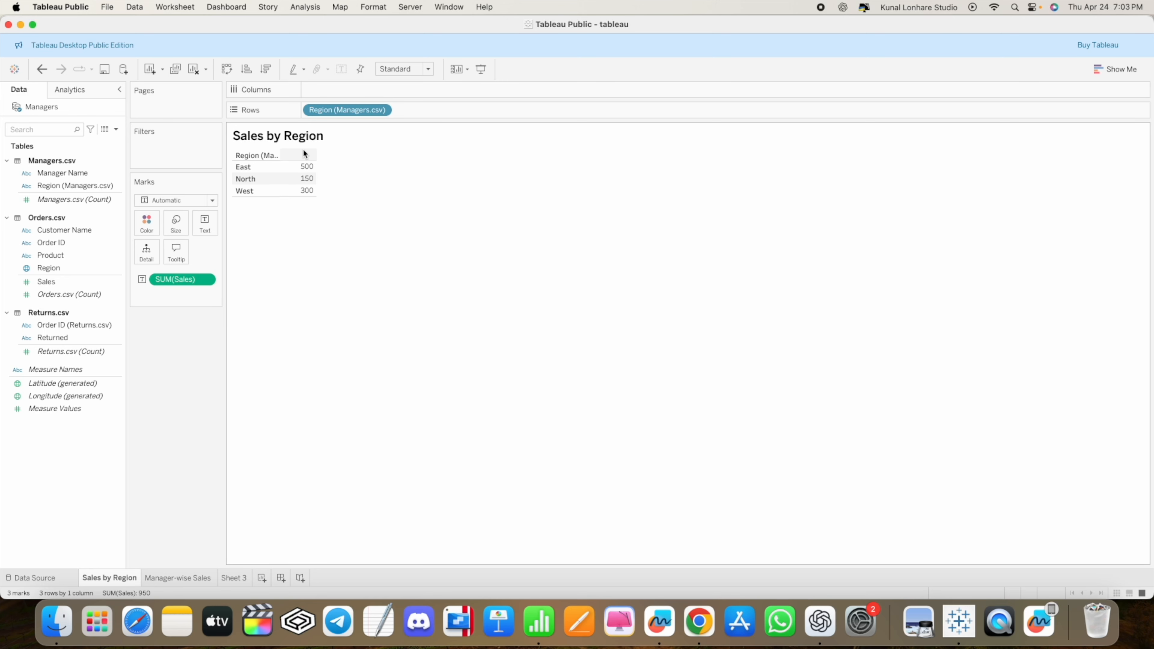
Step: Make Sales by Region a horizontal bar chart for East, North and West, then return to Freeform
click(1113, 70)
click(1105, 69)
click(1102, 70)
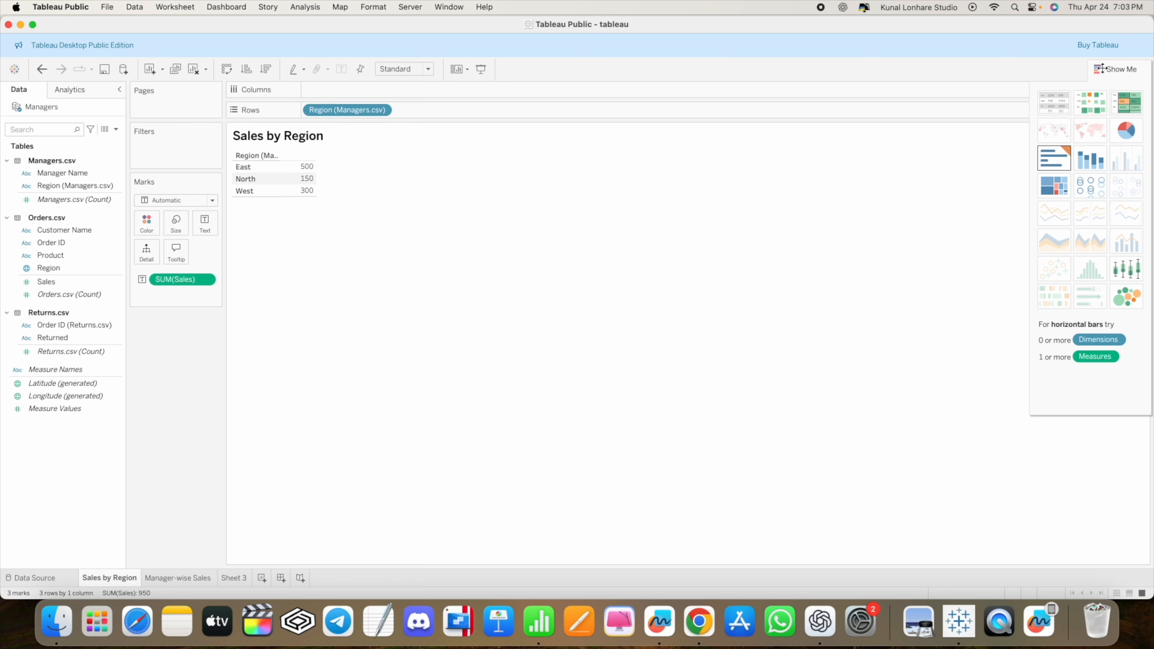
click(1054, 162)
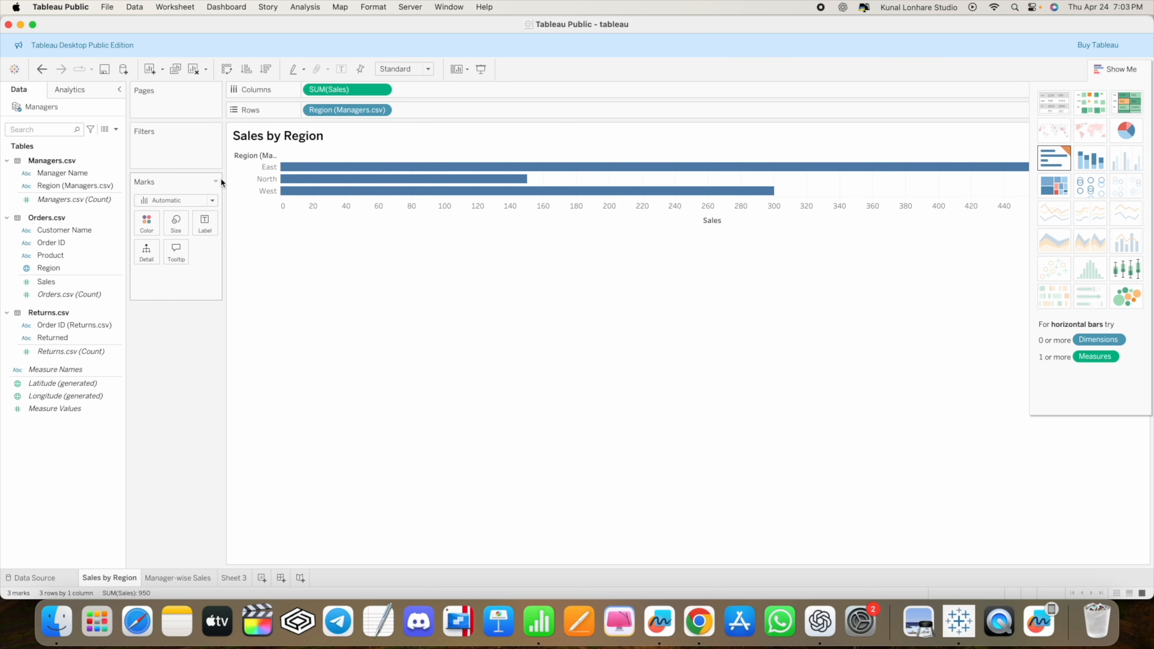
mouse_move(318, 193)
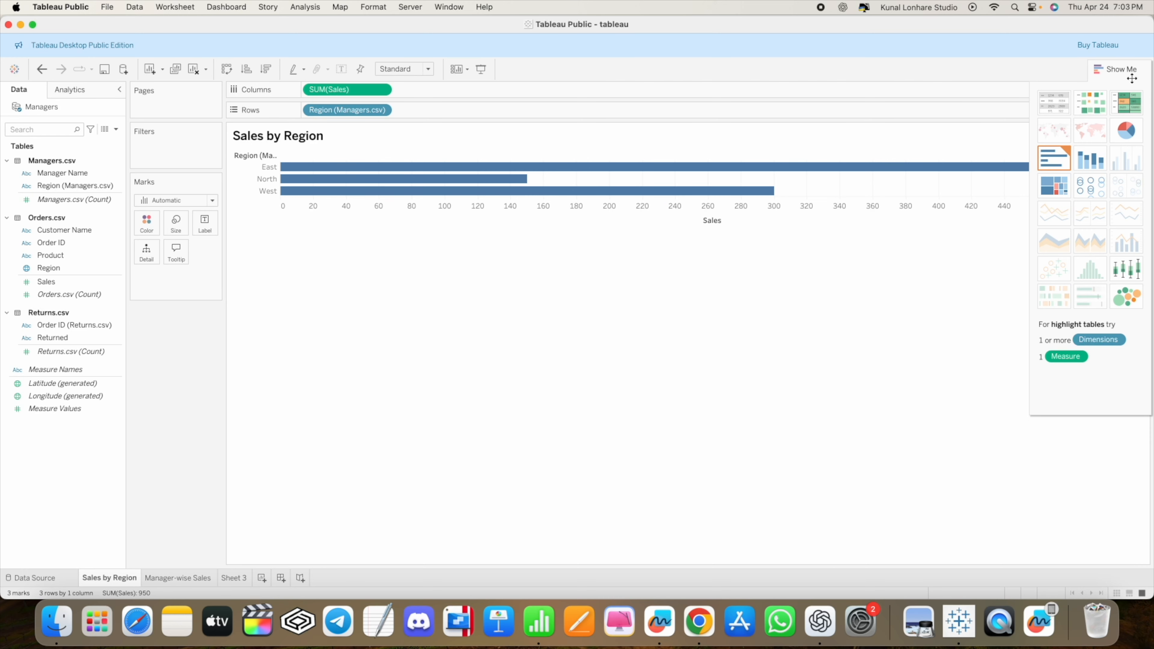
click(1123, 70)
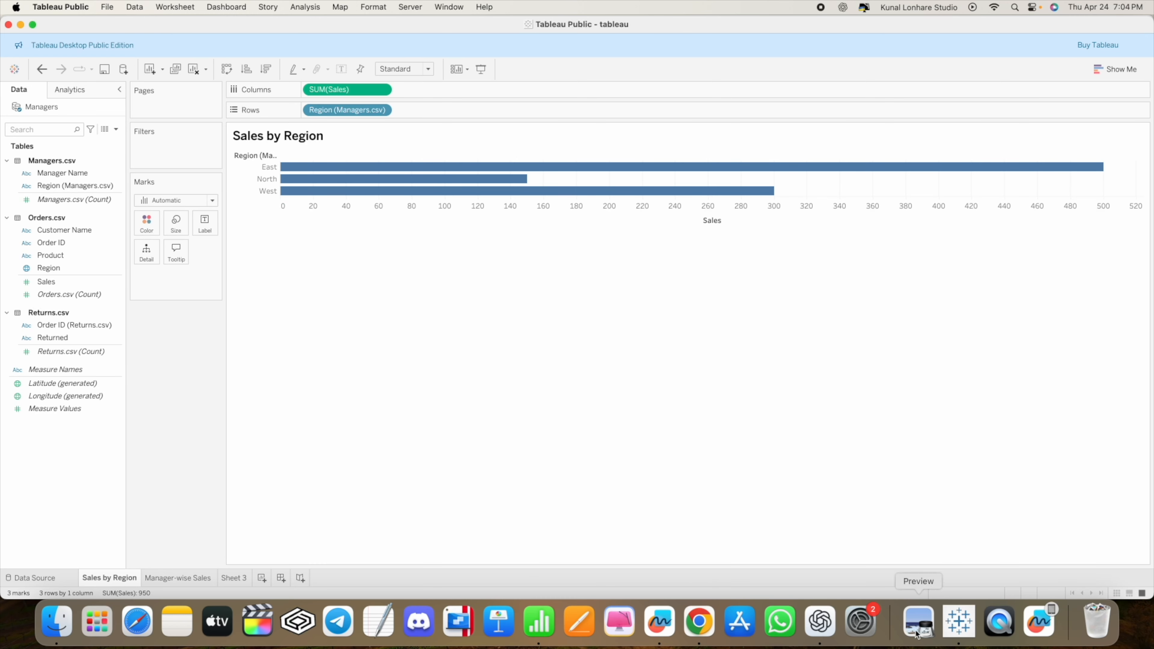
click(659, 621)
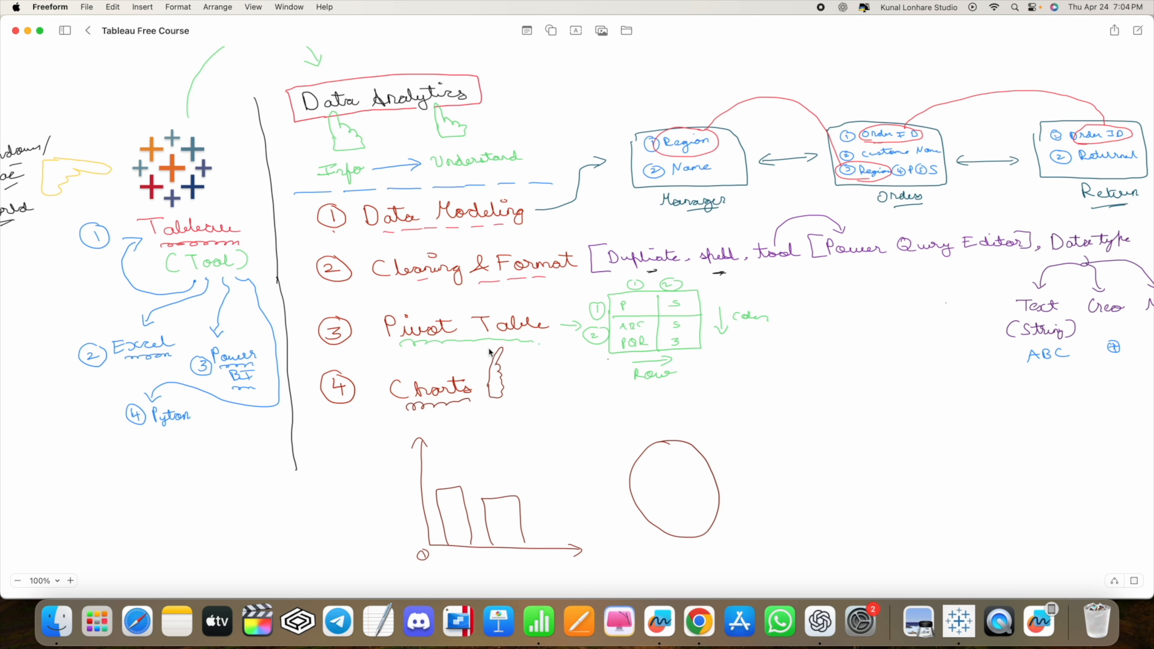
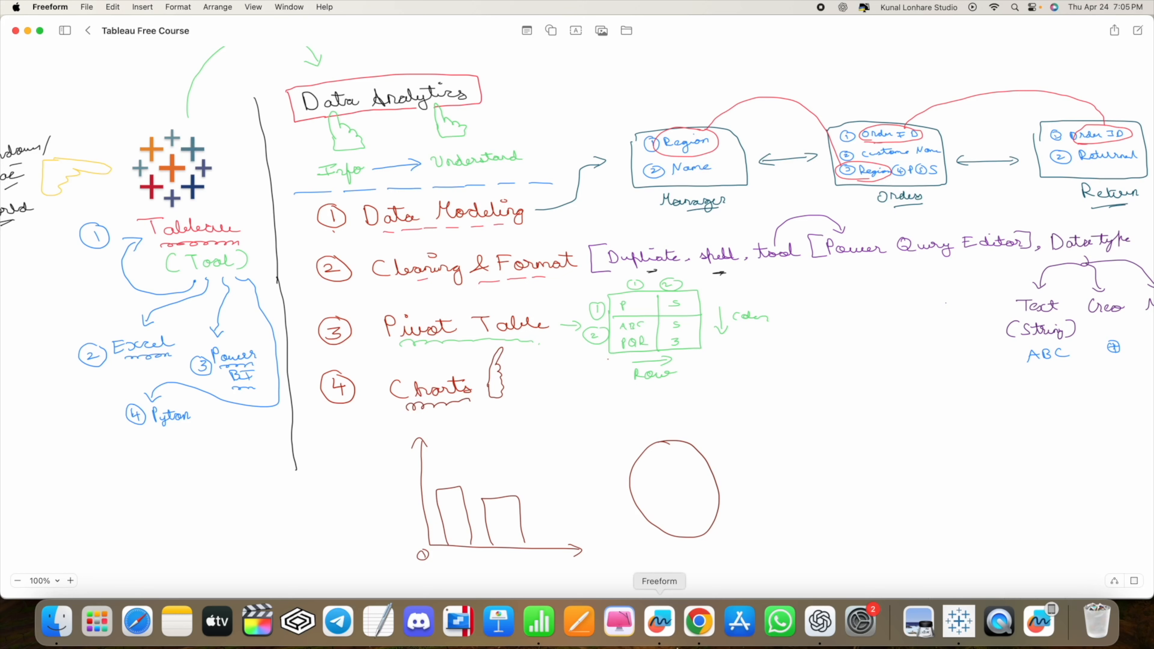
Step: Switch from Freeform back to the Tableau workbook showing the Sales by Region chart
click(959, 623)
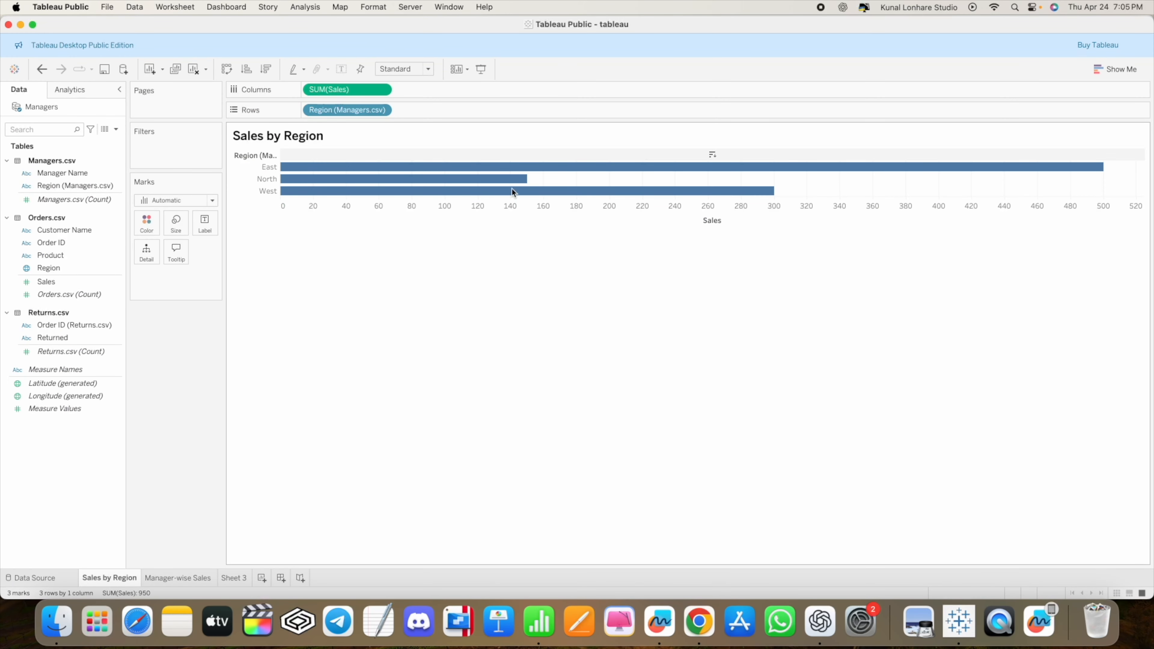
Step: Flip the Sales by Region bars several times, leave them vertical, and show the Show Me gallery
mouse_move(292, 183)
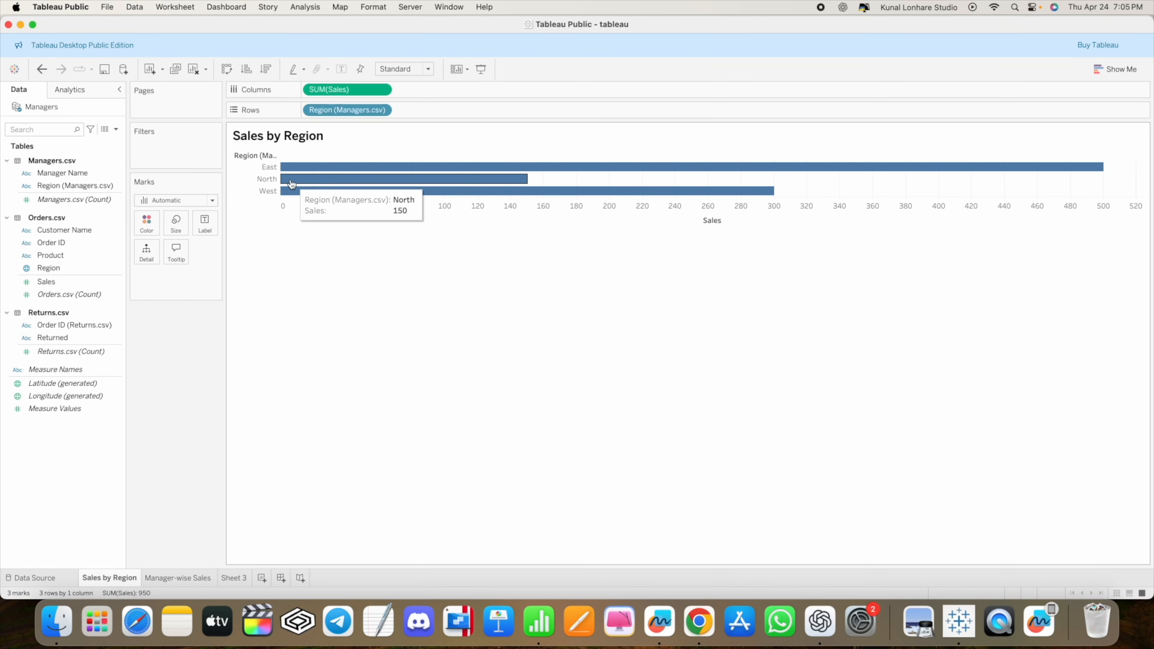
click(226, 70)
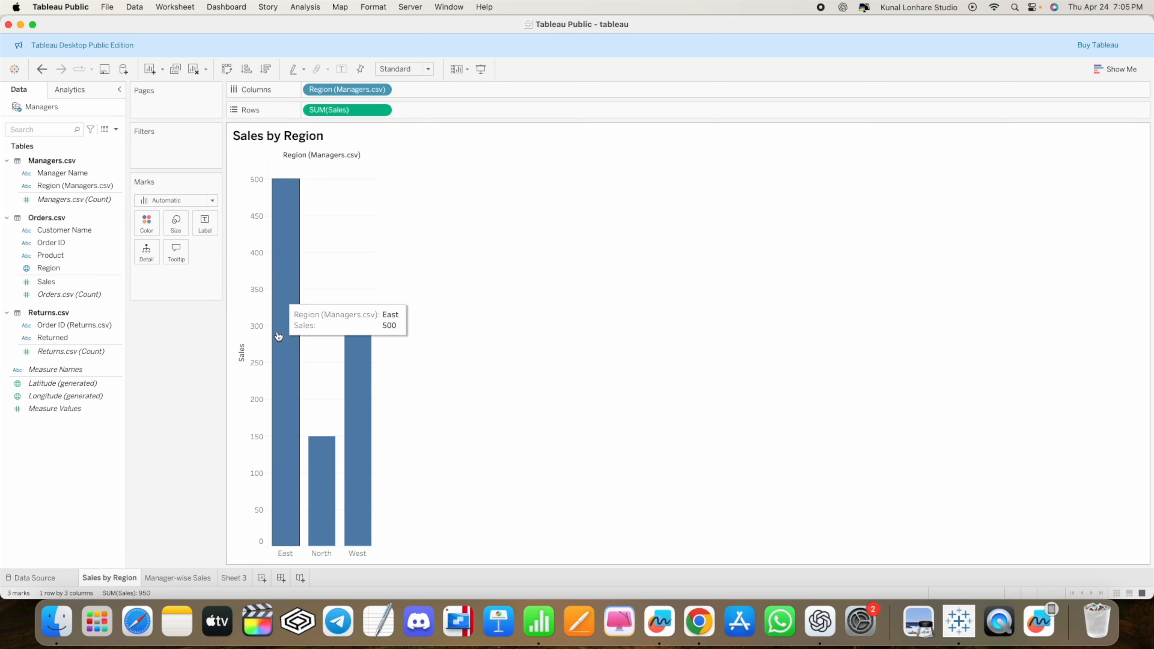
mouse_move(293, 399)
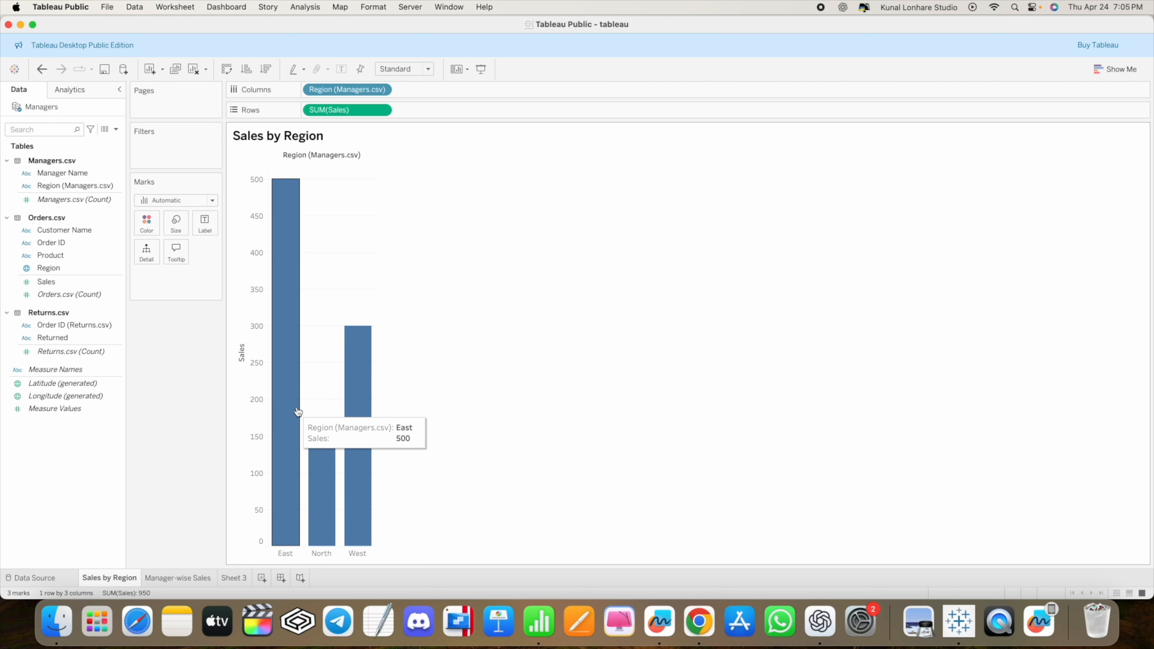
mouse_move(296, 344)
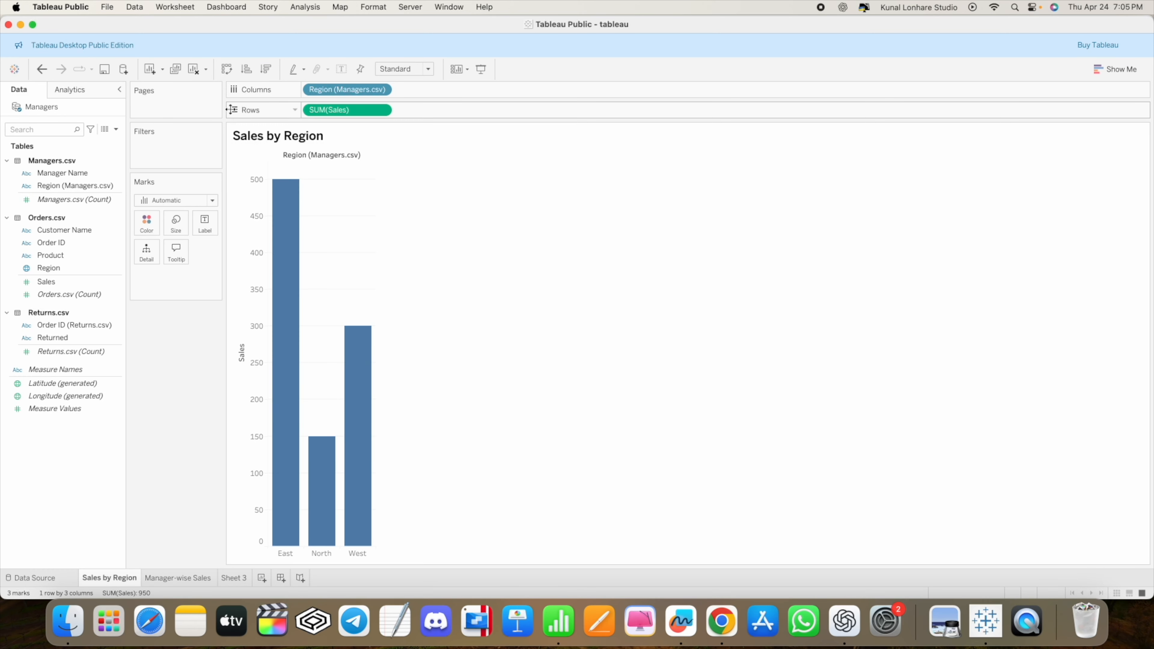
click(225, 70)
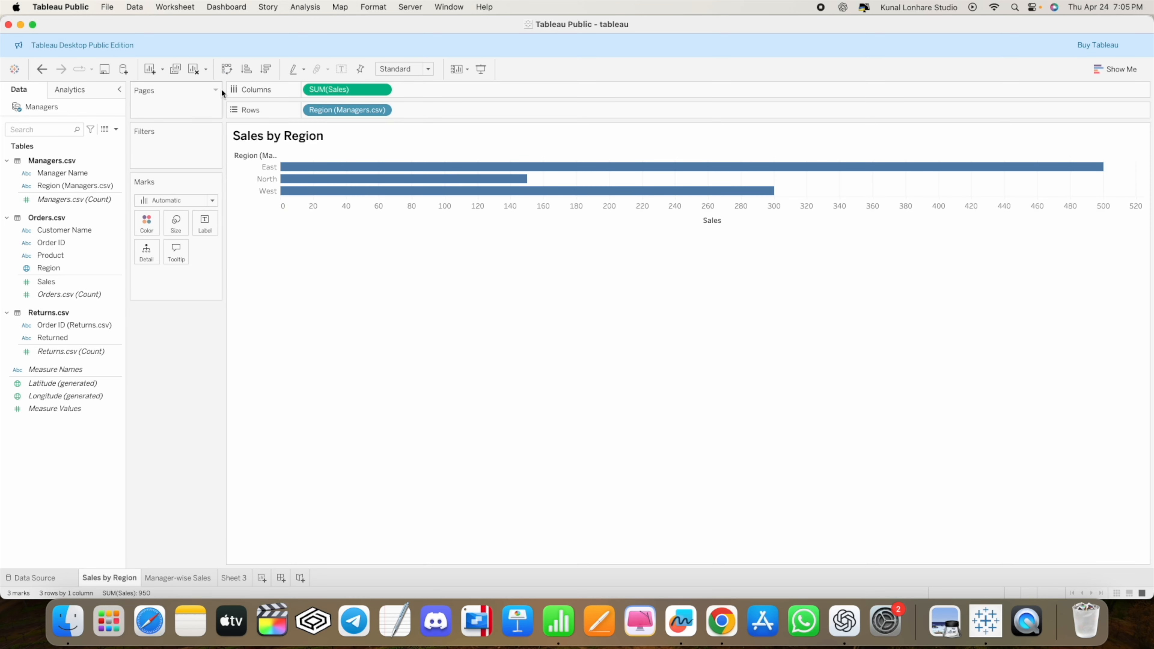
click(225, 69)
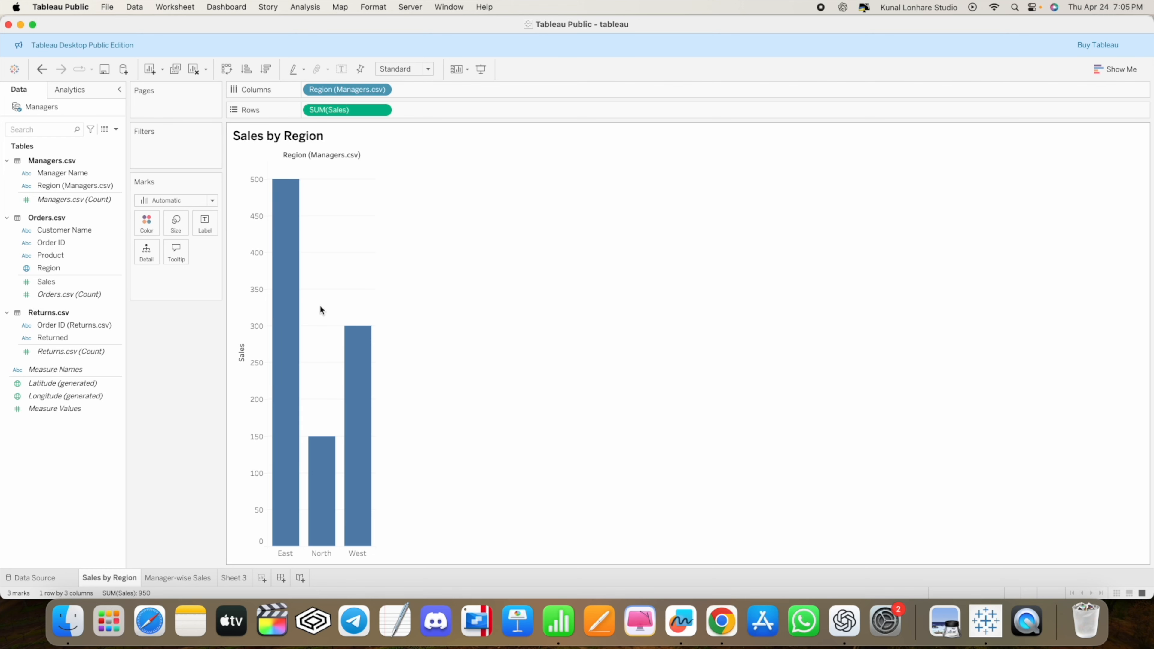
click(228, 70)
click(228, 71)
click(1109, 72)
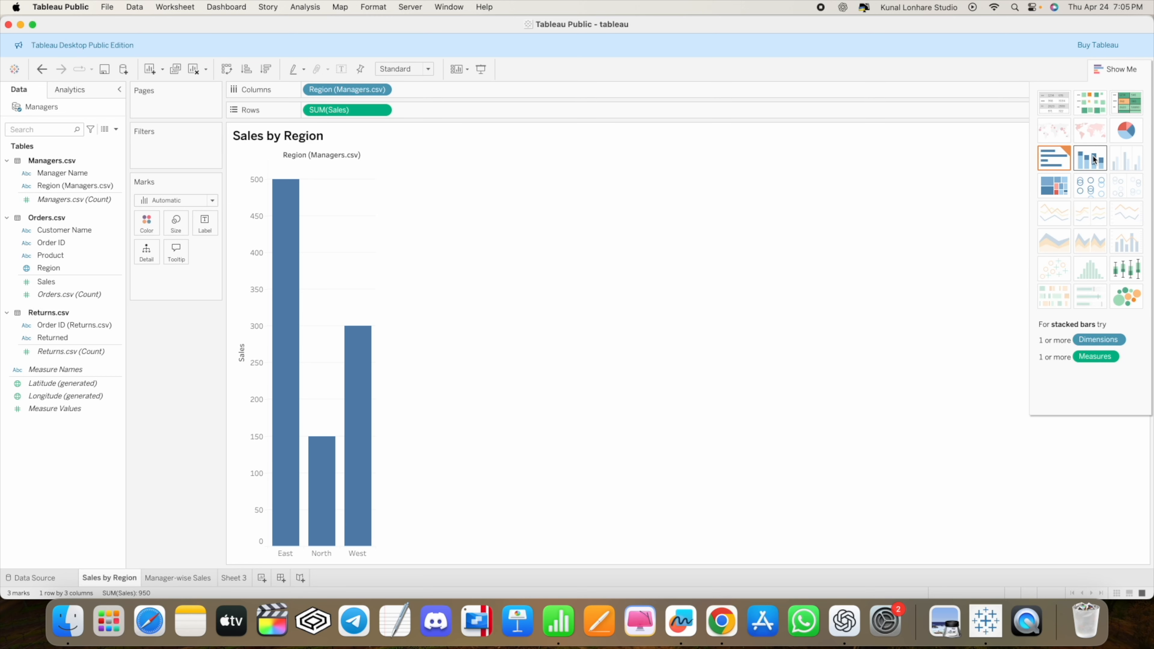
Step: Show Sales by Region as a single stacked bar, then hide Show Me
click(1093, 159)
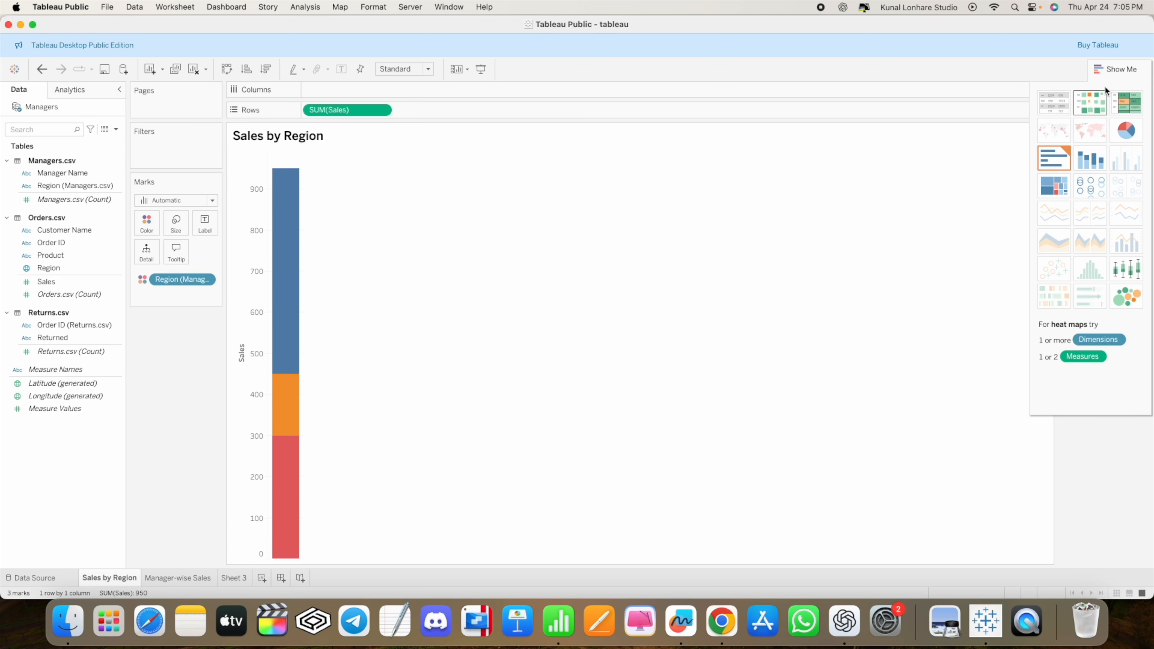
click(1109, 69)
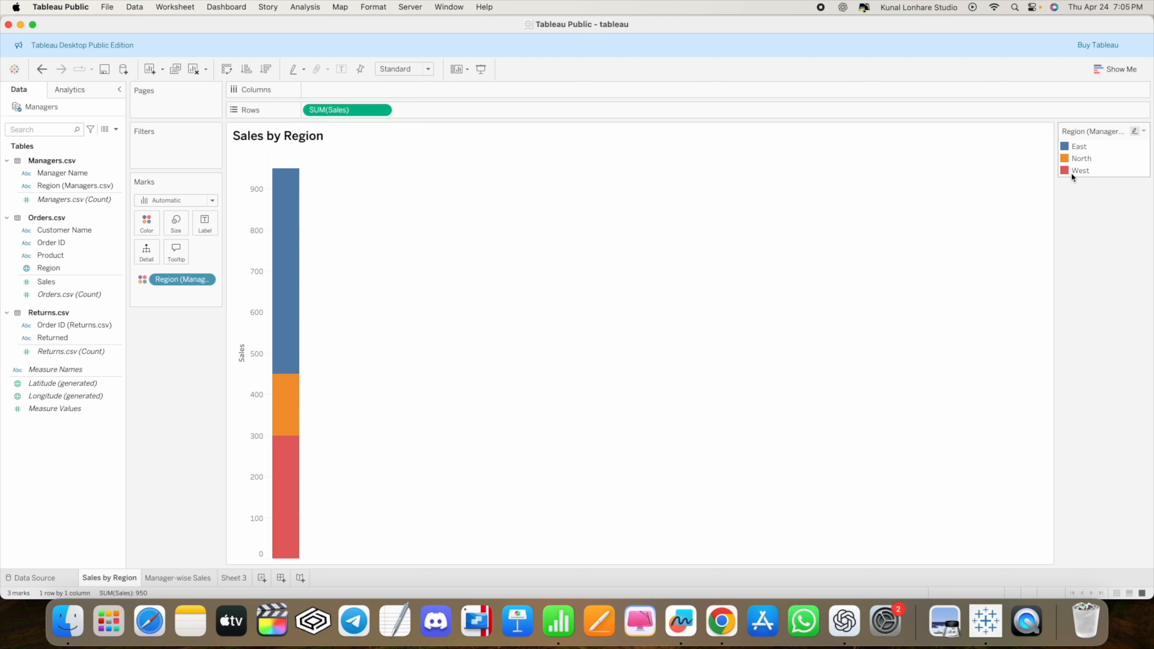
mouse_move(285, 208)
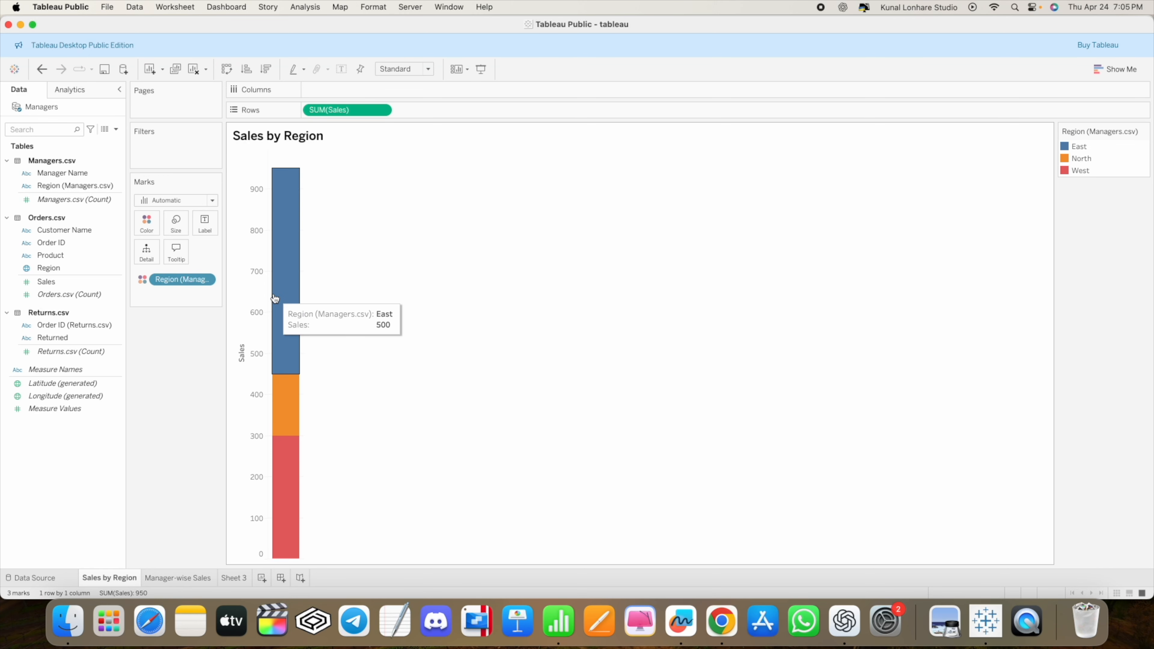
Step: Redisplay the region sales as a text table, then as stacked bars
click(1110, 67)
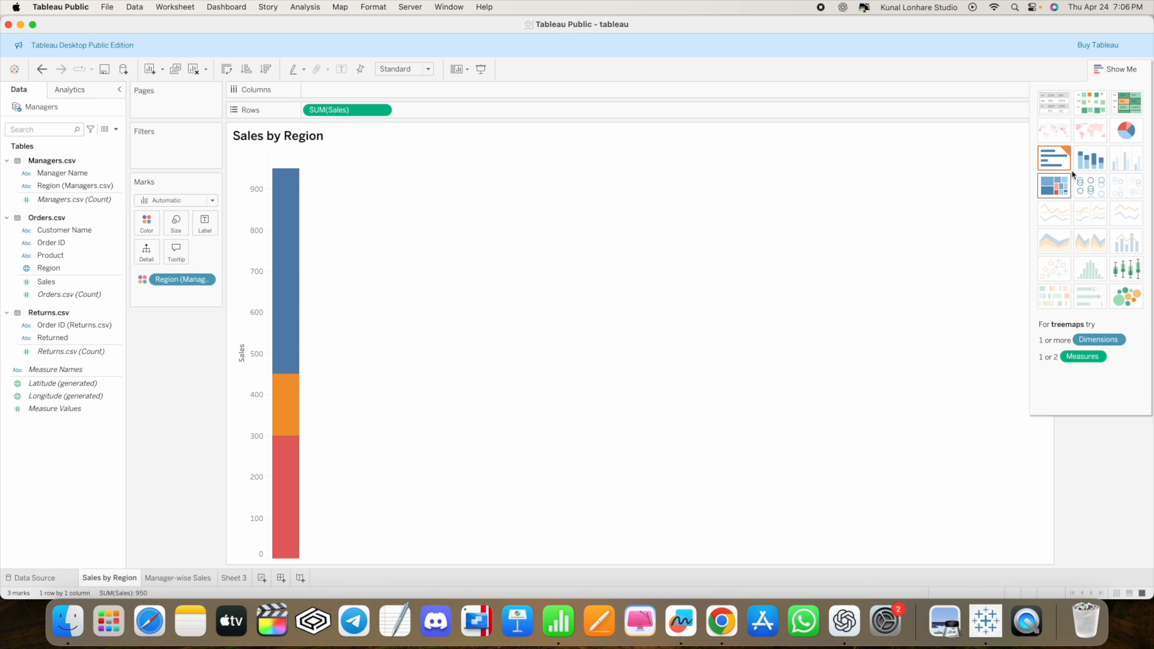
click(1058, 107)
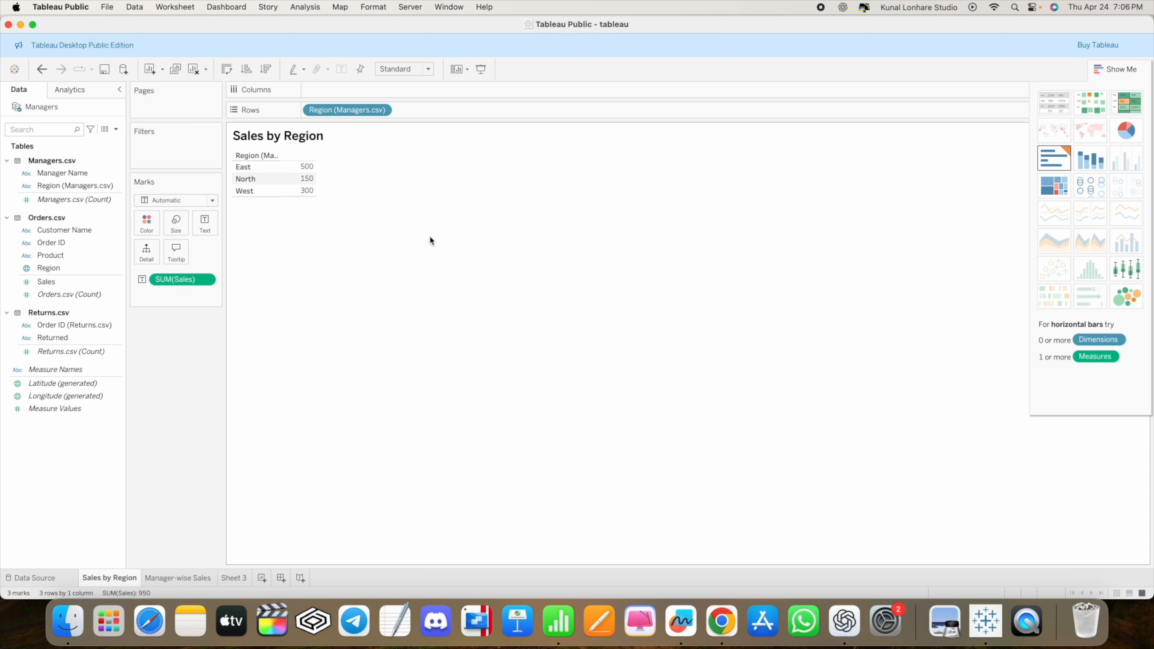
mouse_move(291, 169)
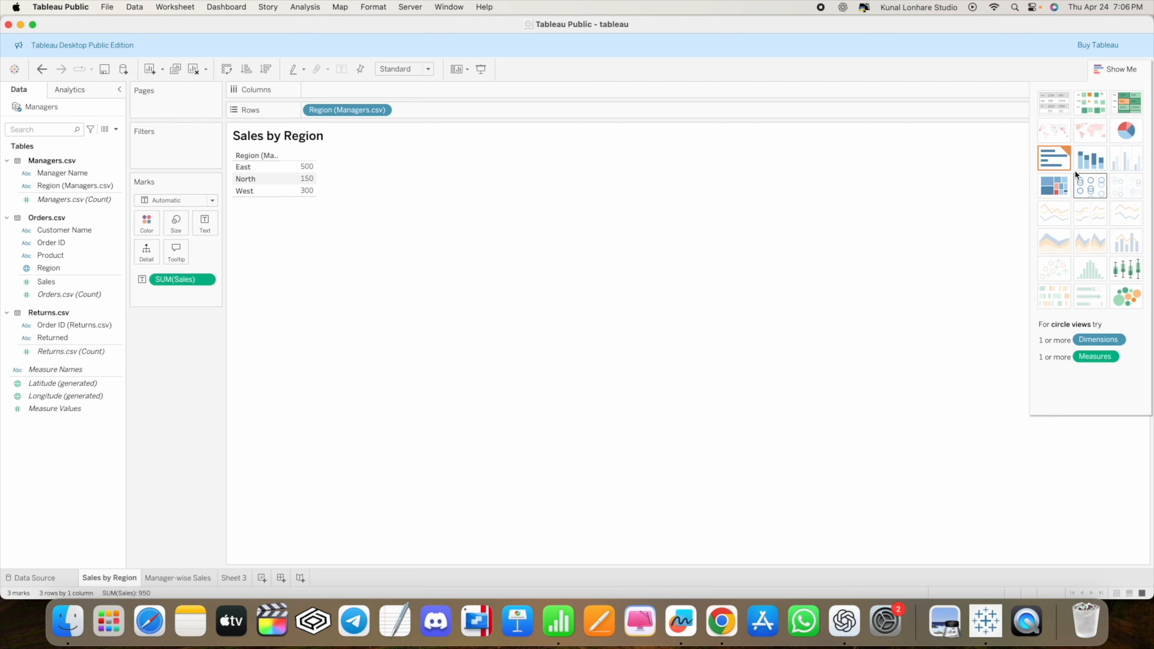
click(1087, 161)
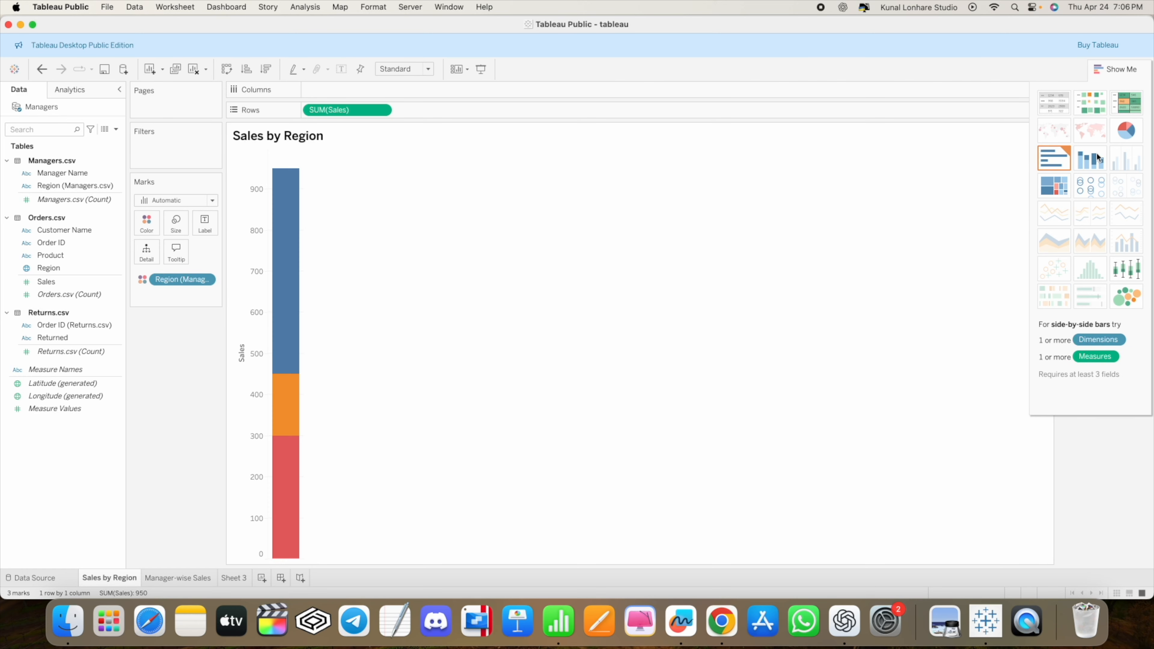
Step: Restore vertical Sales by Region bars and move to the Manager-wise Sales sheet
click(1053, 157)
click(226, 69)
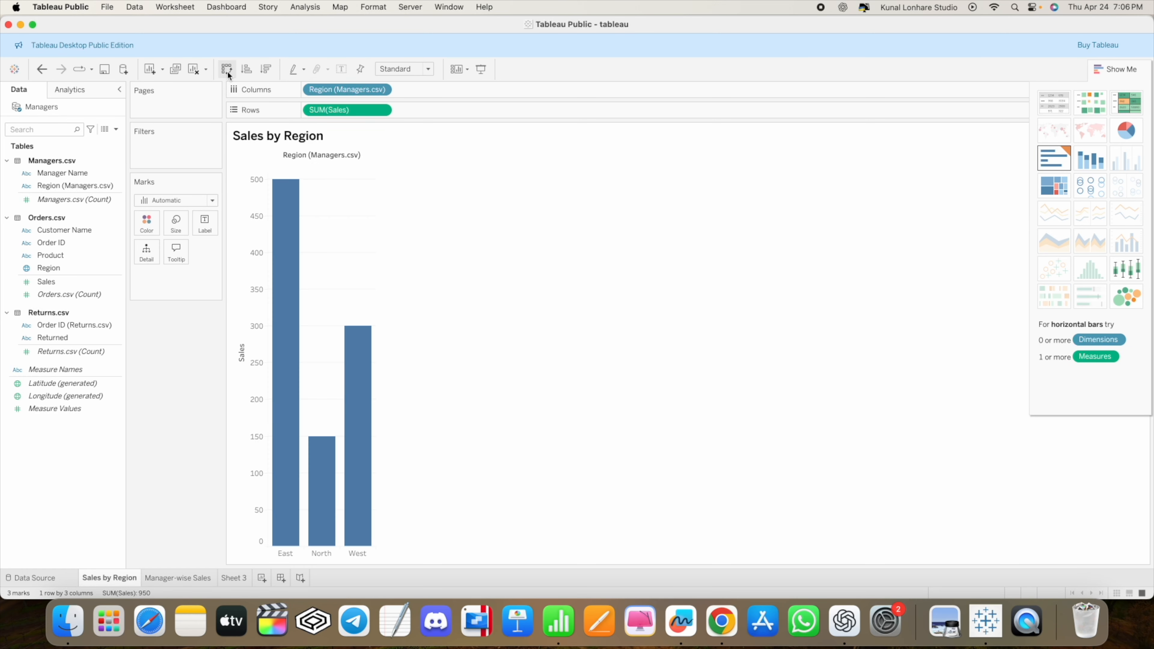
click(170, 577)
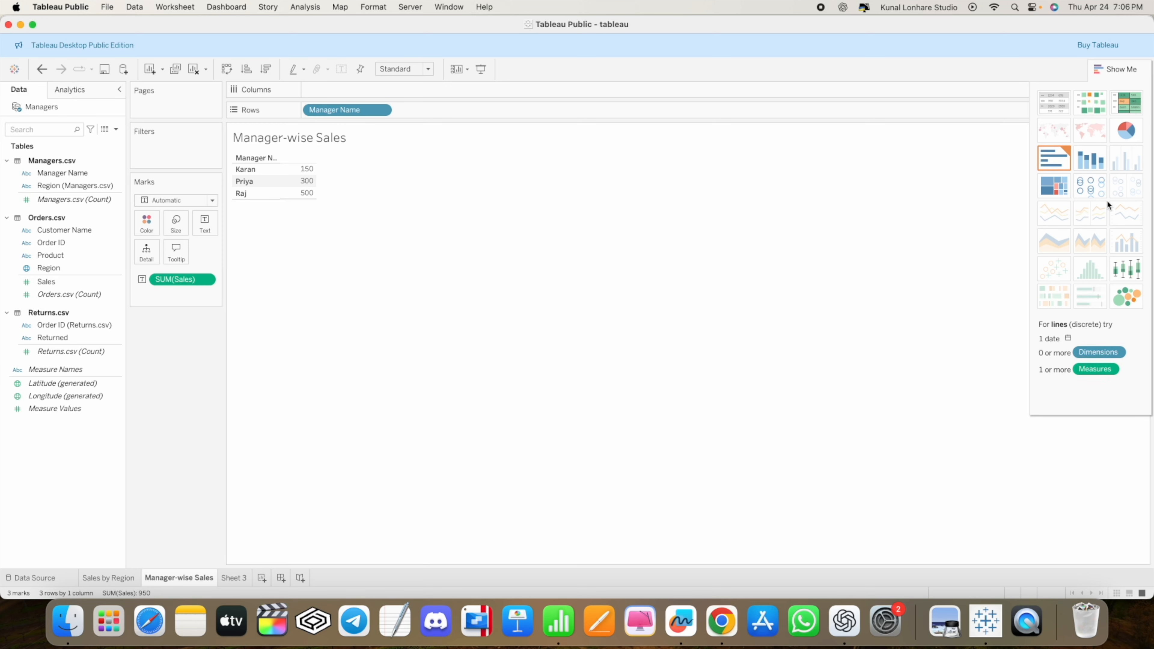
Step: Turn the Manager-wise Sales table into a pie chart coloured by manager, sized by summed Sales
click(1127, 131)
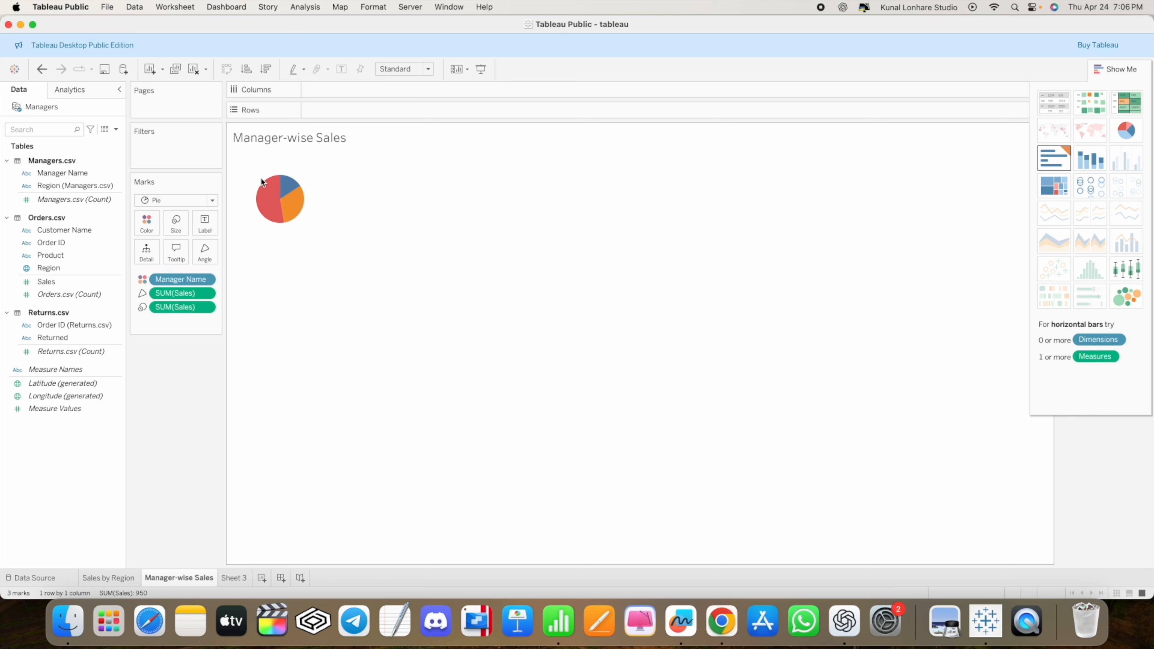
click(1109, 76)
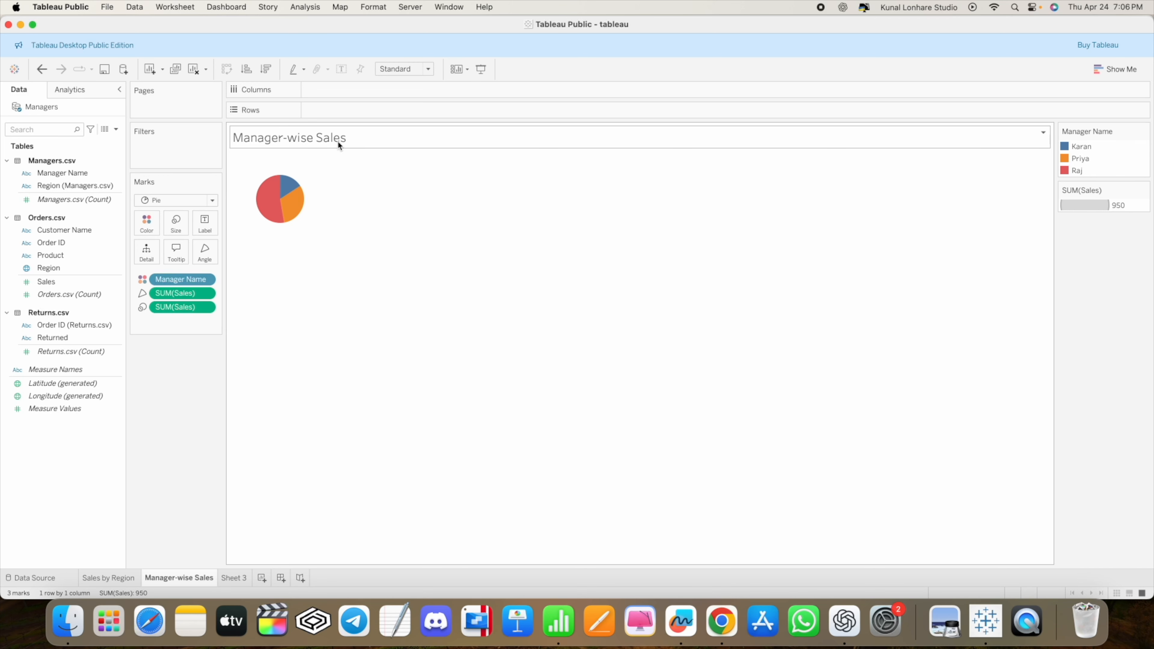
mouse_move(272, 200)
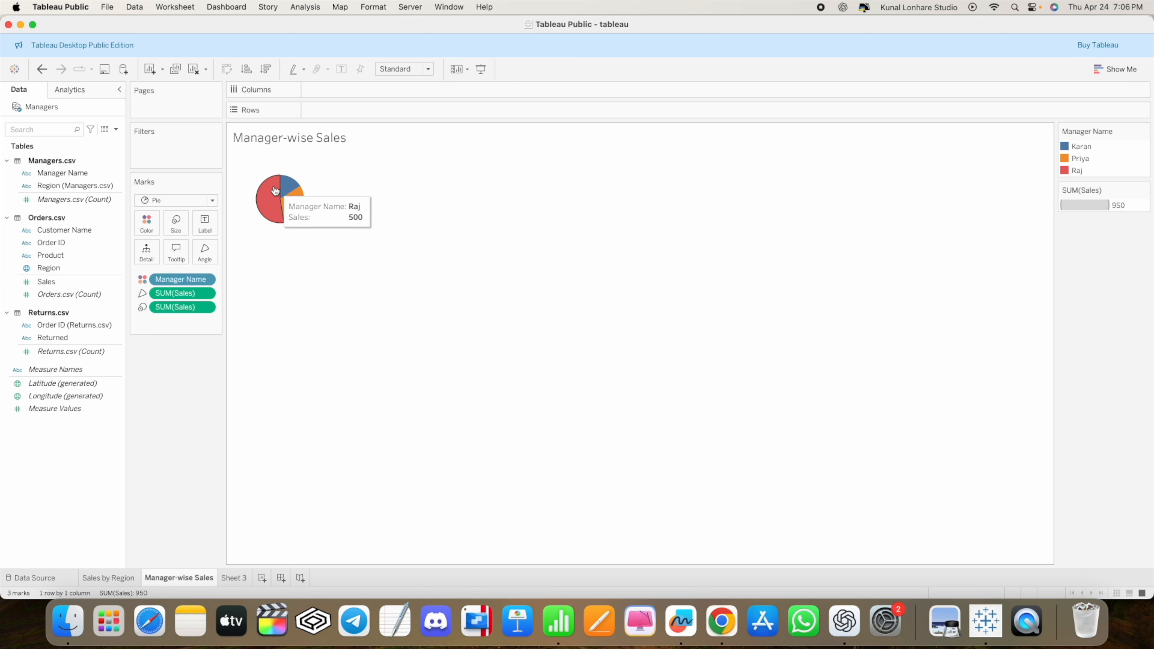